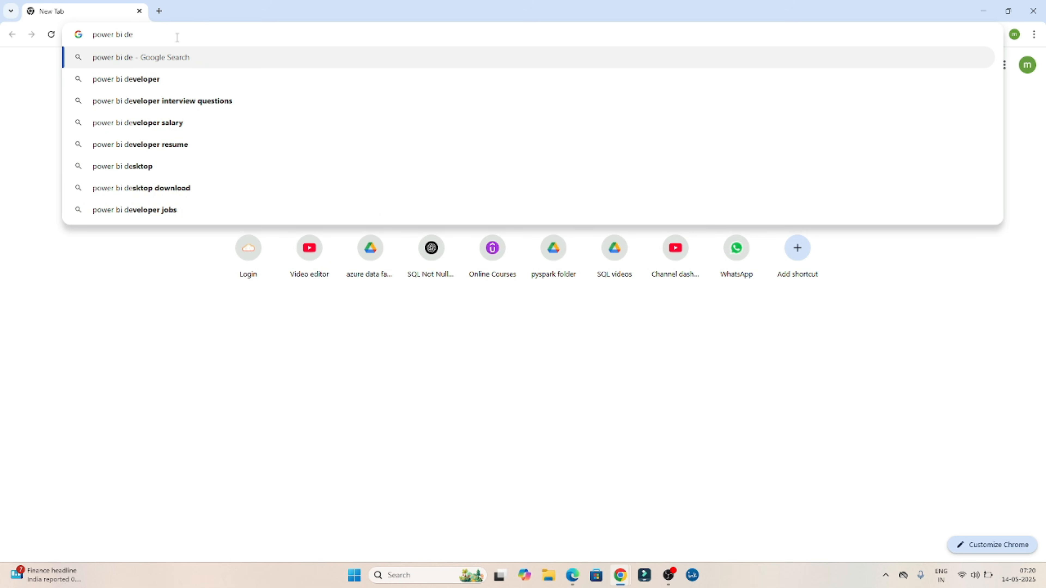
# Step: Search the web for "power bi desktop download" and download PBIDesktopSetup_x64.exe from Microsoft's Power BI Desktop page
pyautogui.write('sktop')
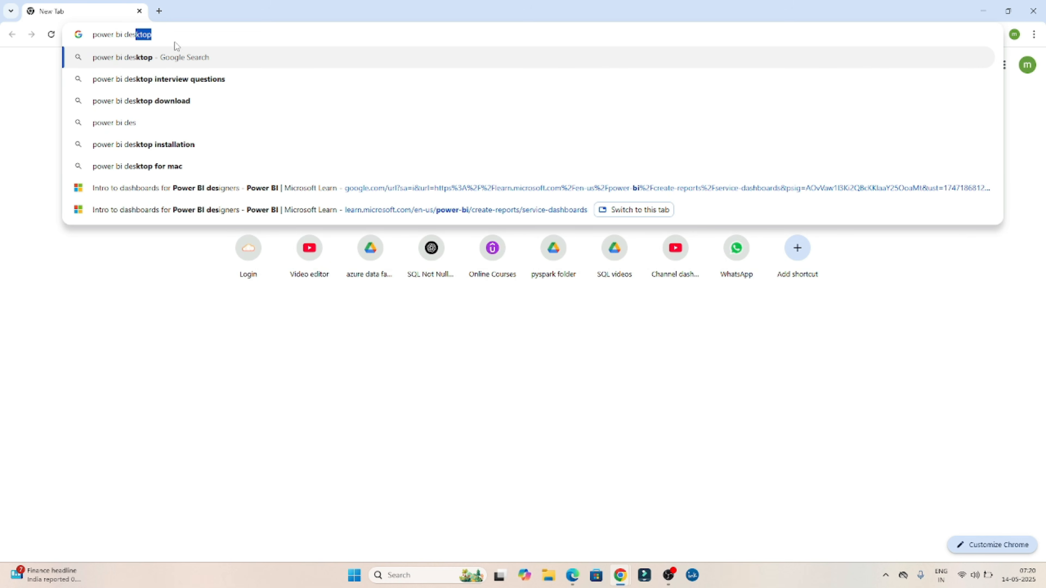
pyautogui.click(145, 104)
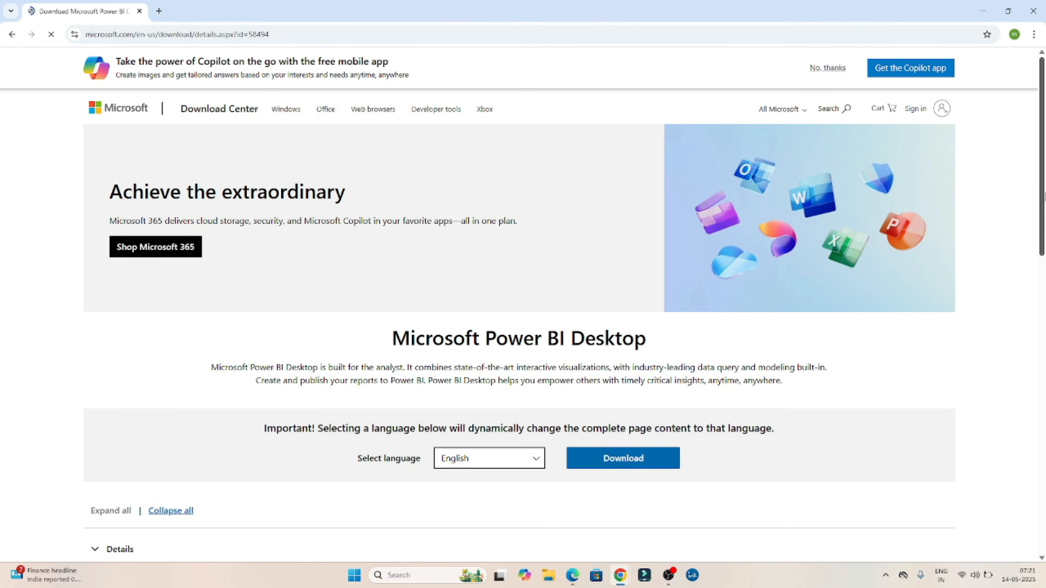
pyautogui.moveTo(1043, 193); pyautogui.dragTo(1034, 269)
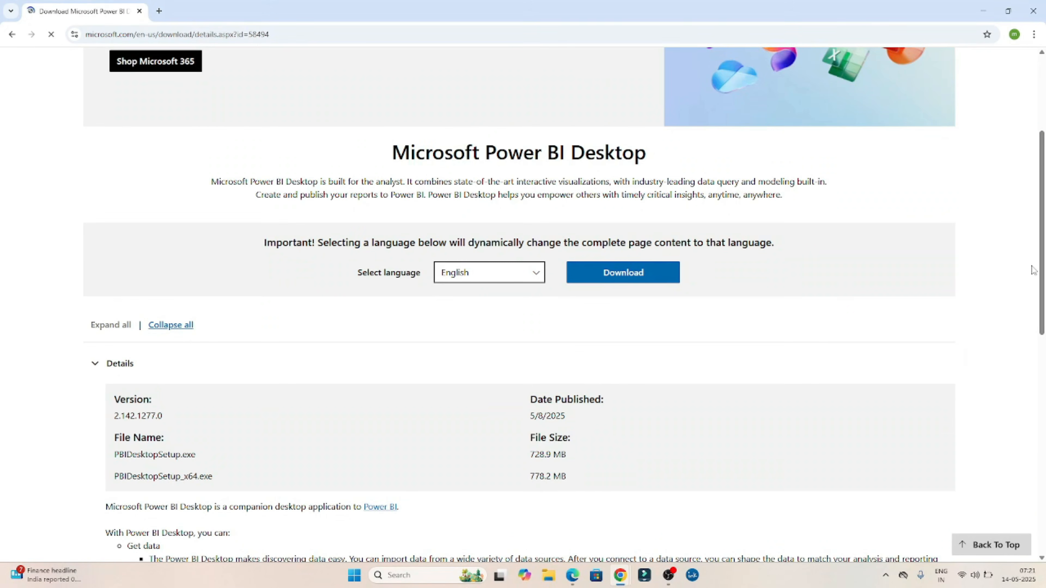
pyautogui.click(617, 277)
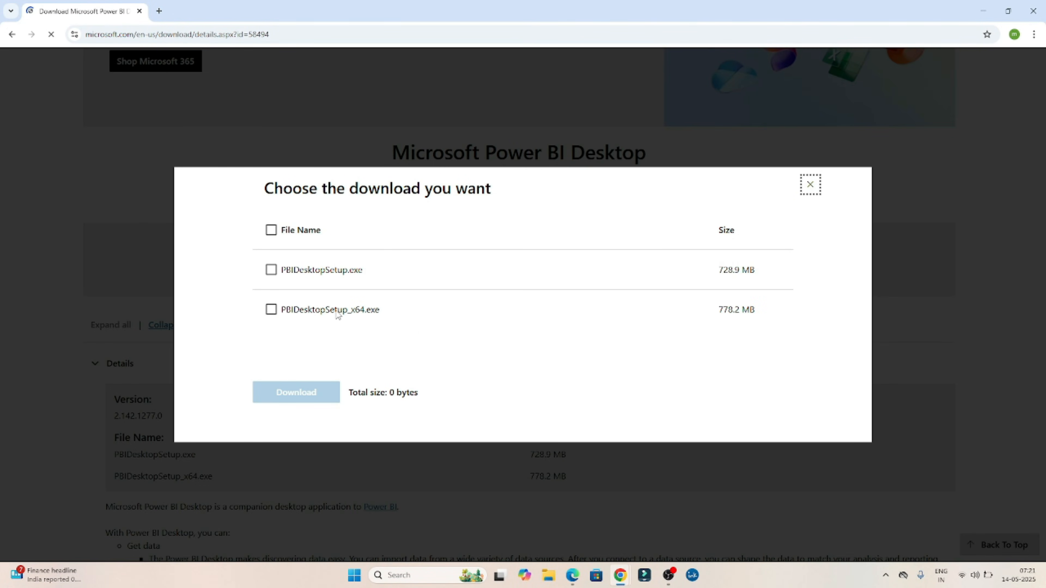
pyautogui.click(325, 311)
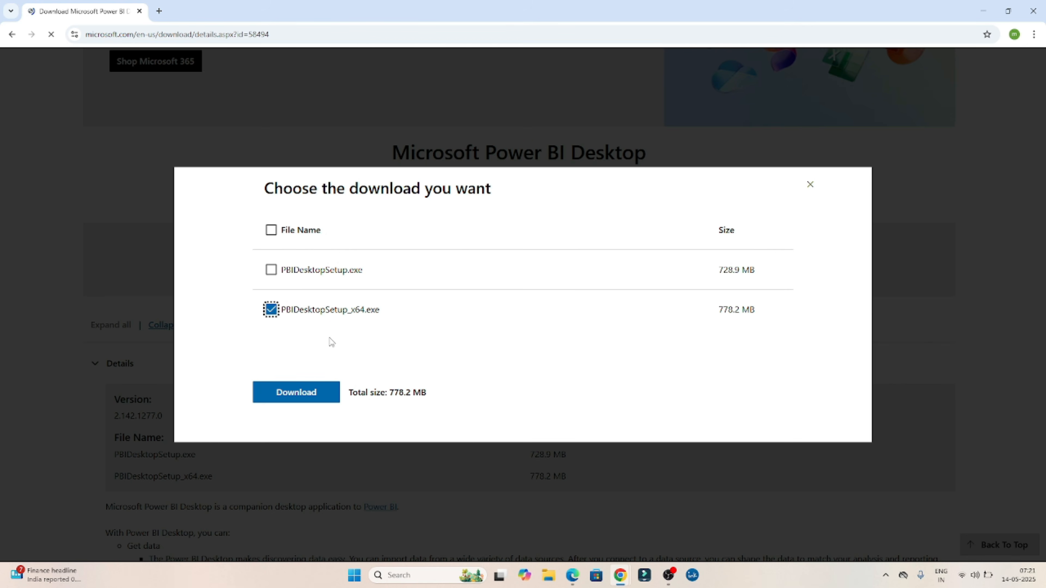
pyautogui.click(310, 396)
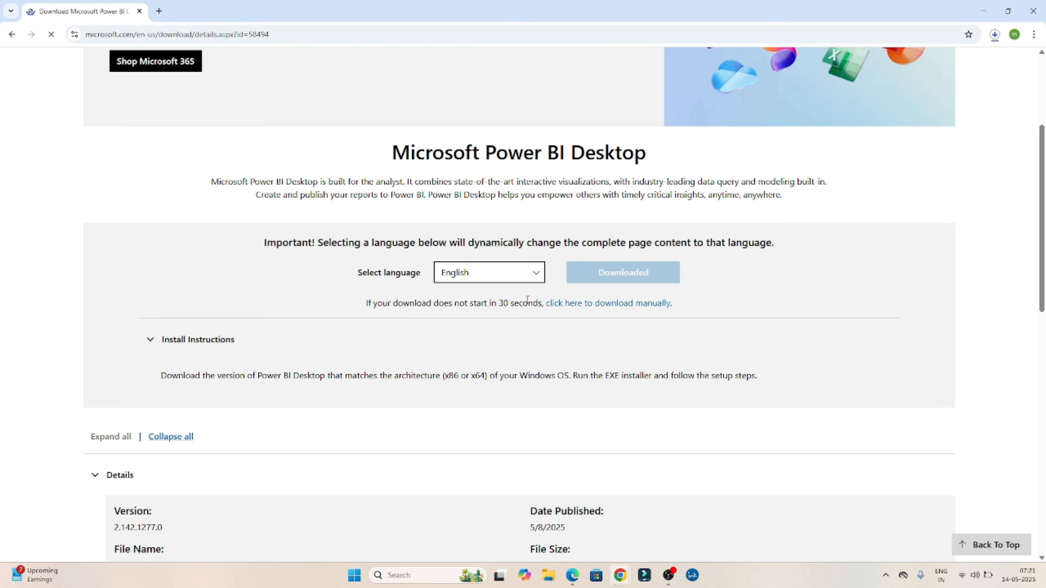
# Step: Read the download notice on the page and check the installer's progress in the recent download history
pyautogui.moveTo(461, 304); pyautogui.dragTo(523, 307)
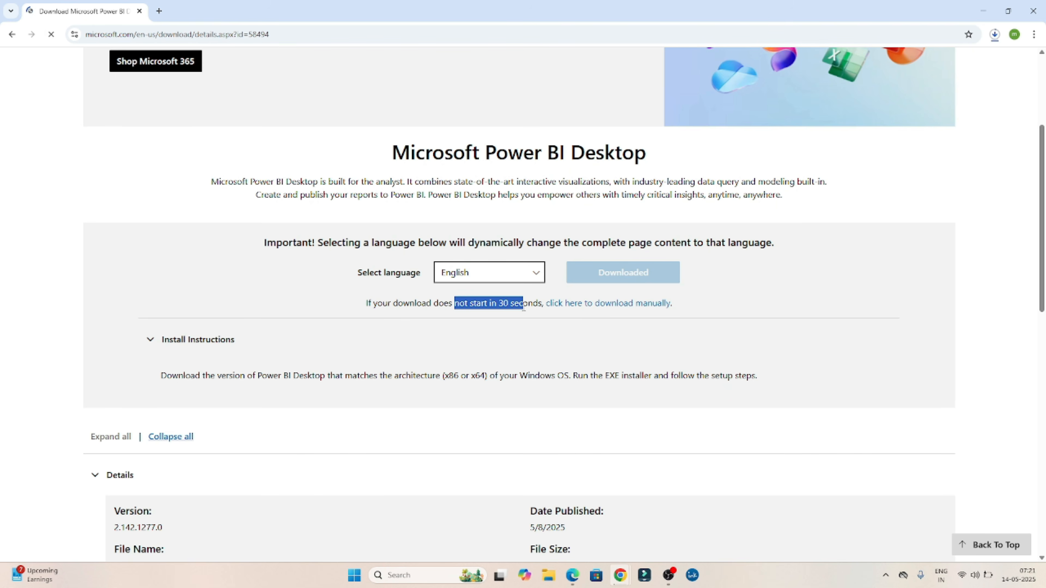
pyautogui.scroll(-8, 1031, 396)
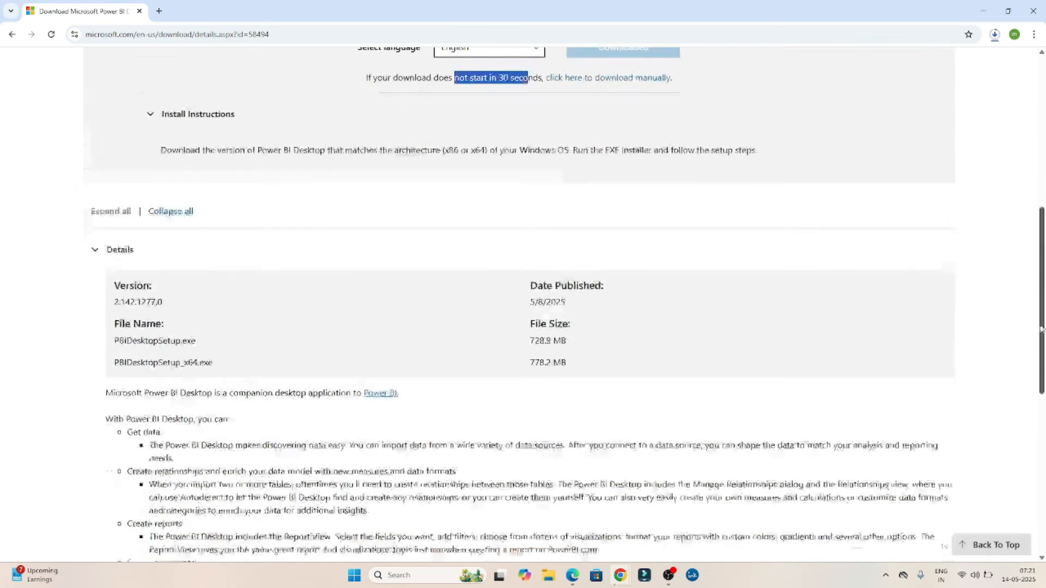
pyautogui.scroll(10, 1031, 396)
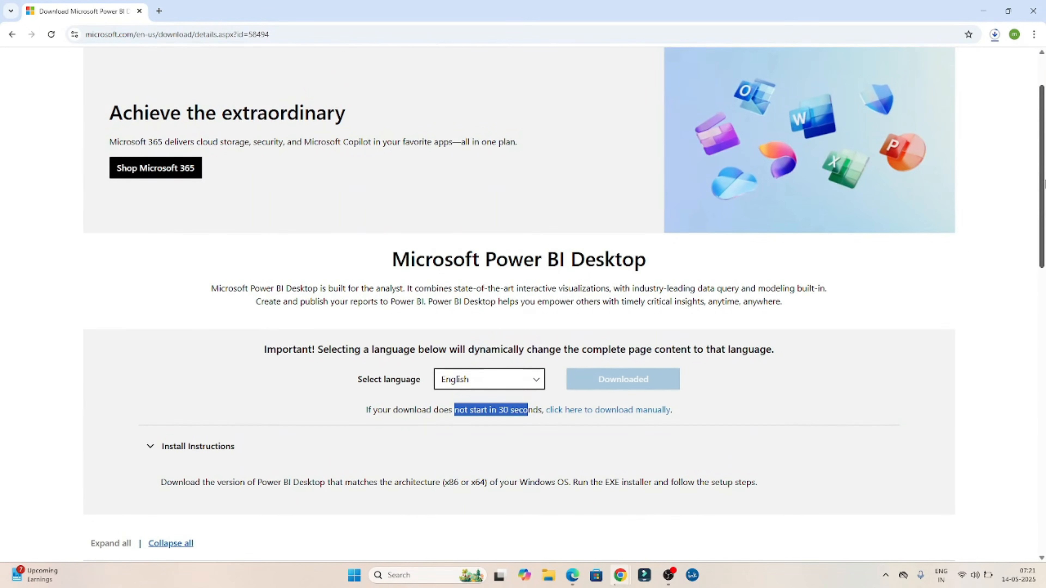
pyautogui.click(996, 34)
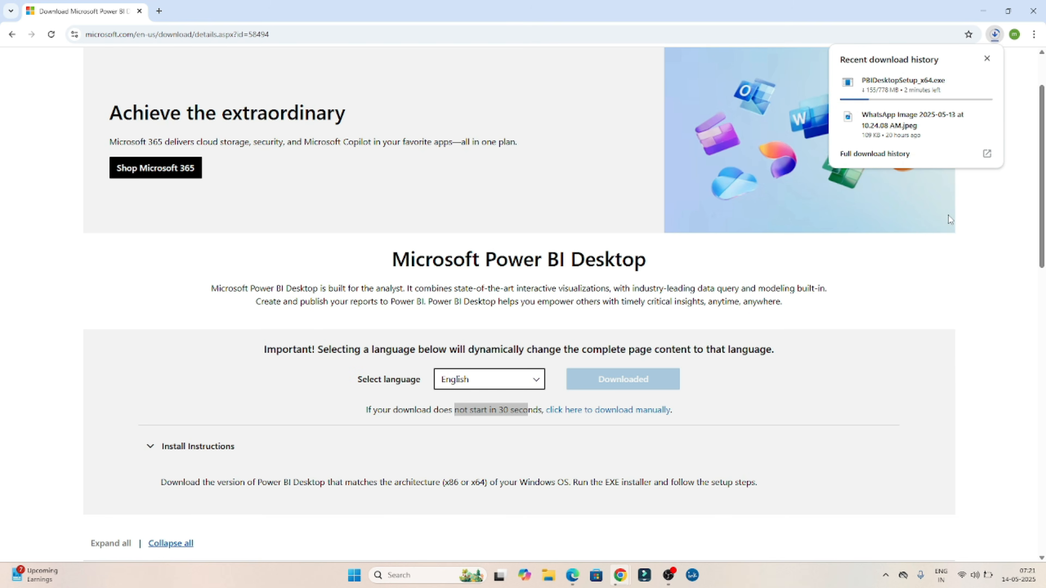
# Step: Open the Downloads folder in File Explorer and run the PBIDesktopSetup_x64 installer
pyautogui.moveTo(549, 575)
pyautogui.click(572, 507)
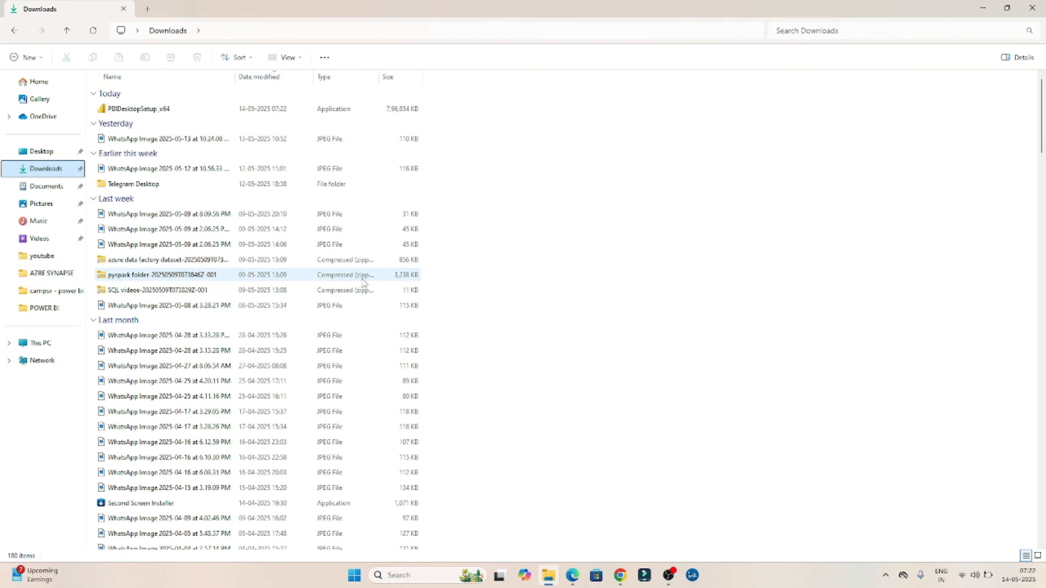
pyautogui.doubleClick(145, 109)
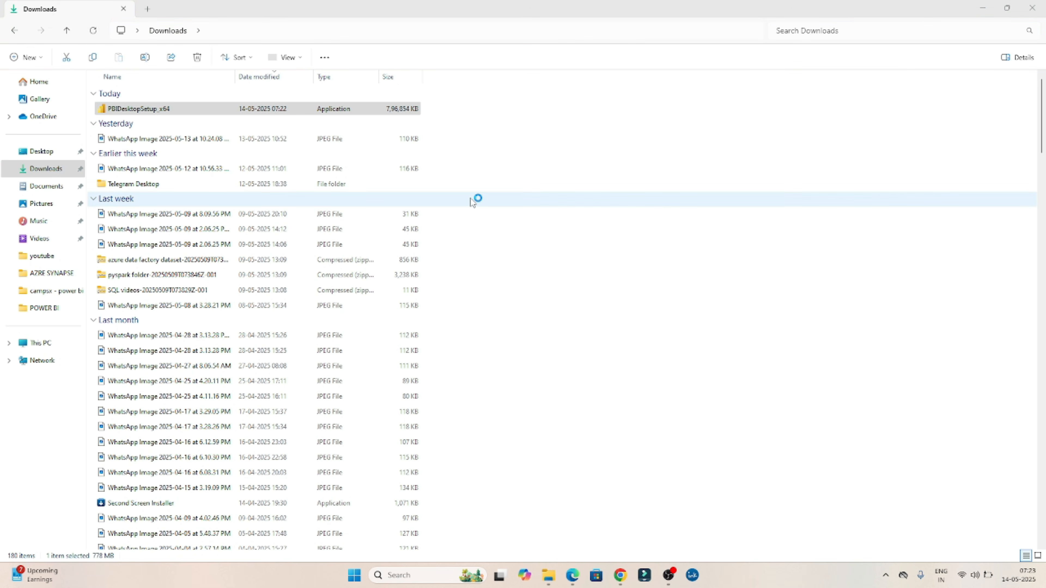
# Step: Accept the license terms and install Power BI Desktop in C:\Program Files\Microsoft Power BI Desktop\ with a desktop shortcut
pyautogui.click(586, 371)
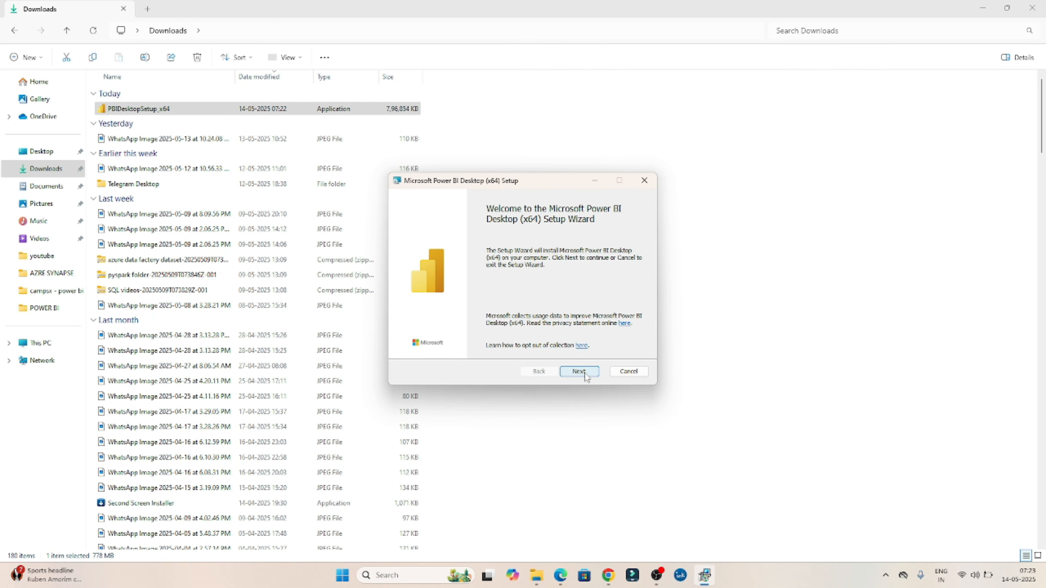
pyautogui.click(585, 372)
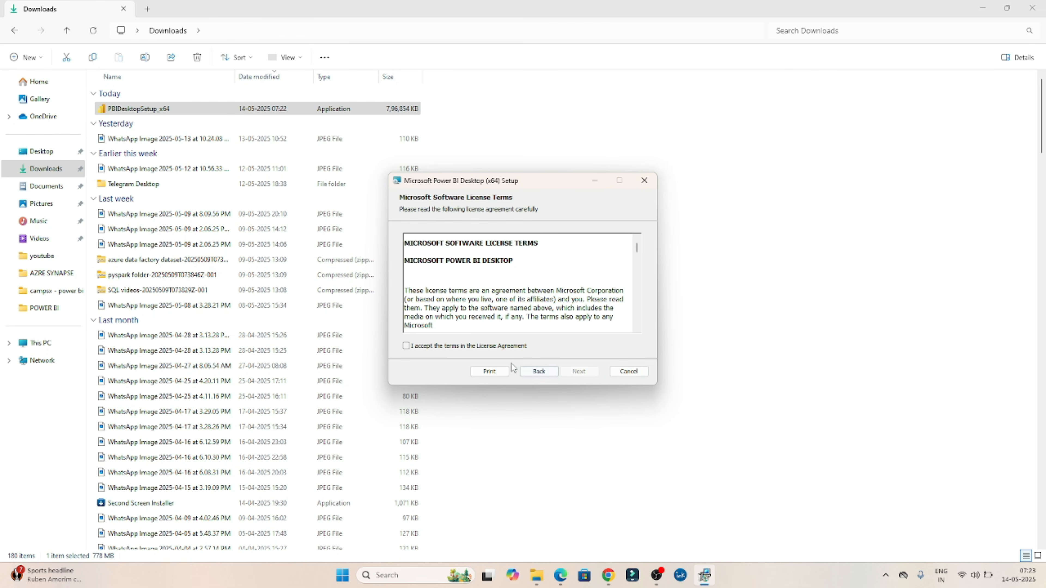
pyautogui.click(492, 349)
pyautogui.click(578, 372)
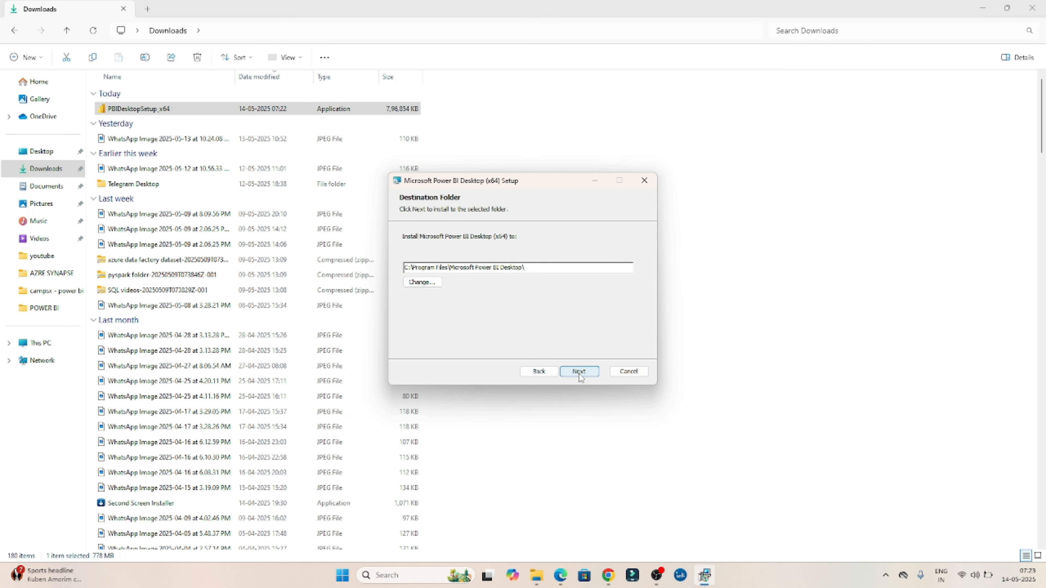
pyautogui.click(578, 372)
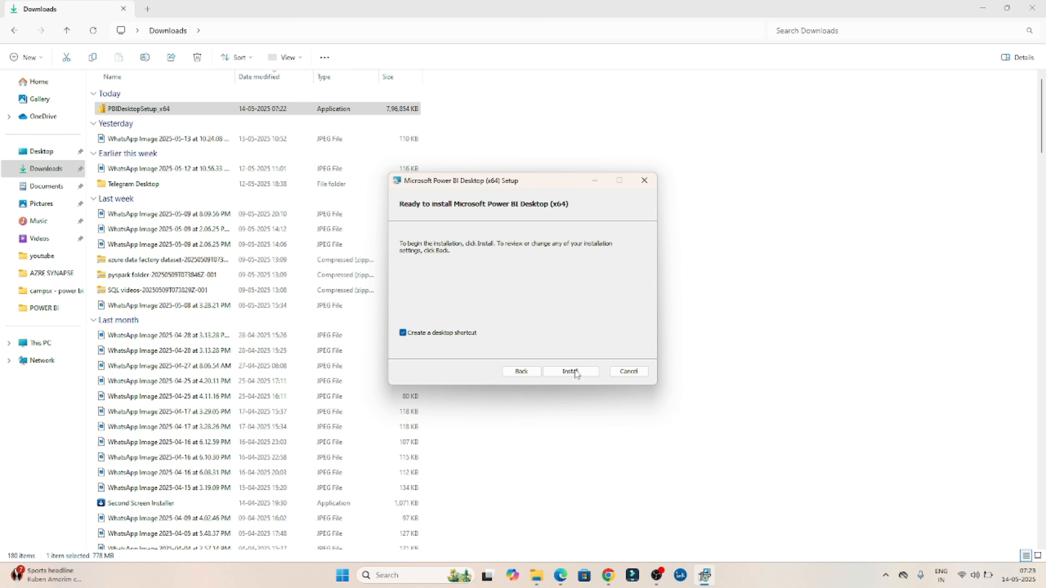
pyautogui.click(575, 371)
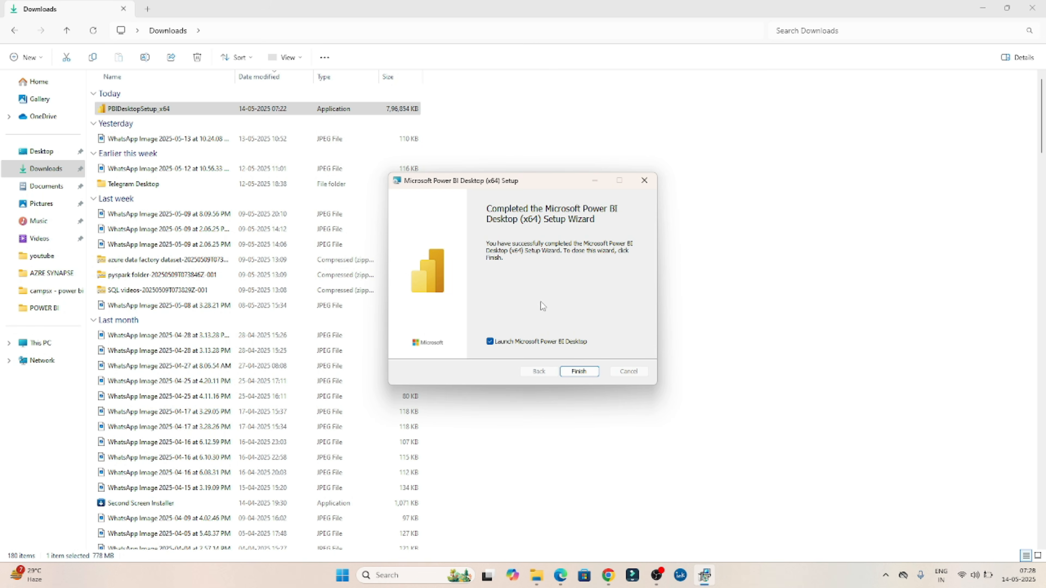
# Step: Finish the setup wizard with Power BI Desktop set to launch, and dismiss the "Collaborate and share" notice
pyautogui.click(579, 372)
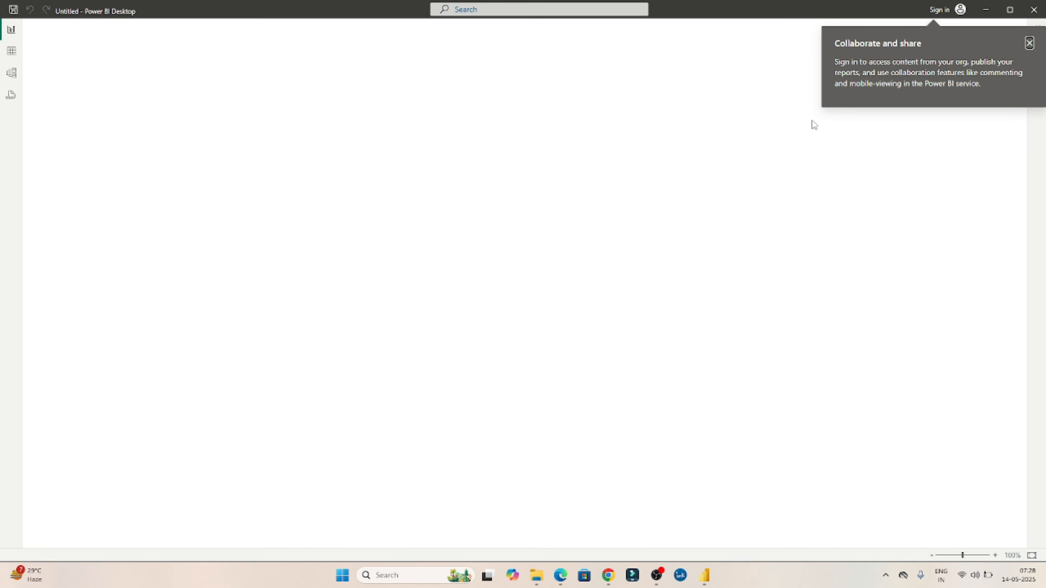
pyautogui.click(1029, 43)
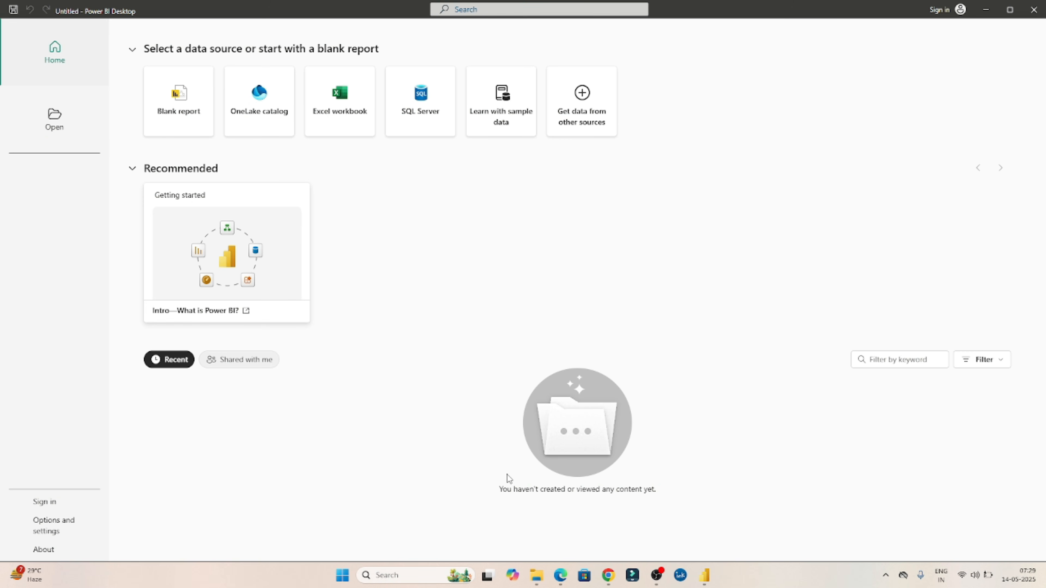
pyautogui.click(656, 575)
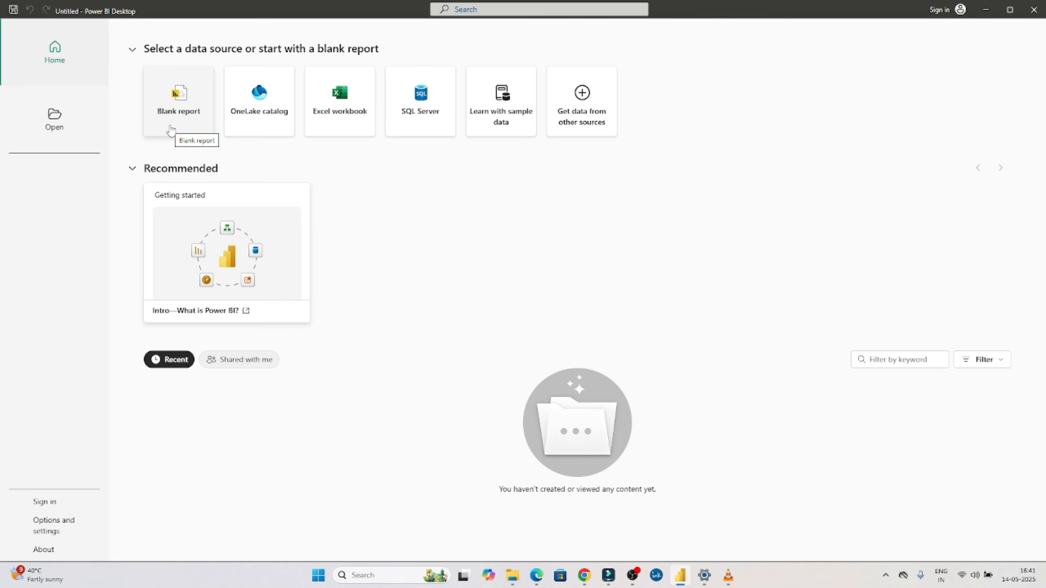
# Step: Create a blank report and dismiss the dark mode and Live Edit semantic models announcements
pyautogui.click(176, 106)
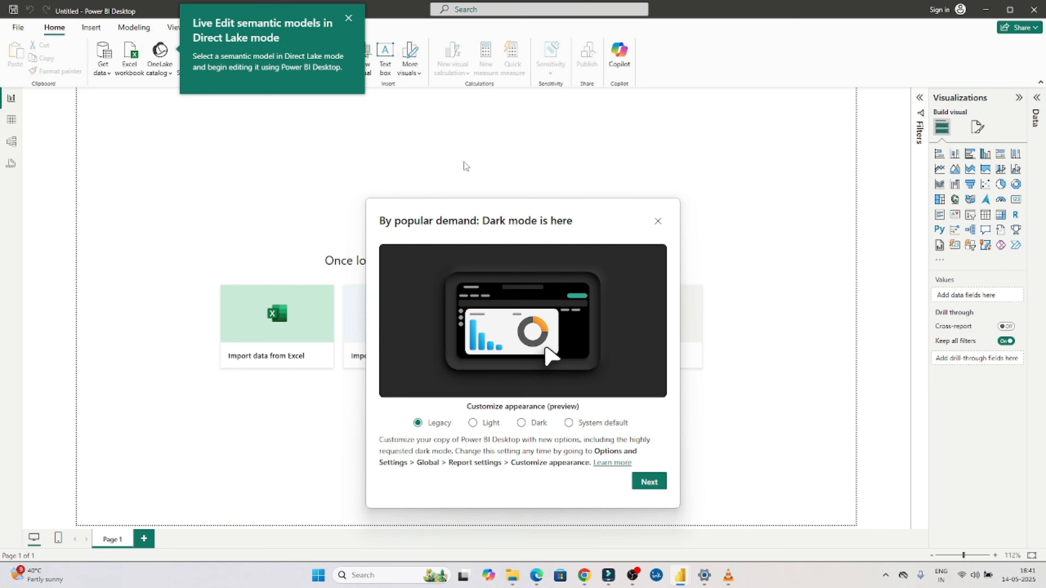
pyautogui.click(658, 224)
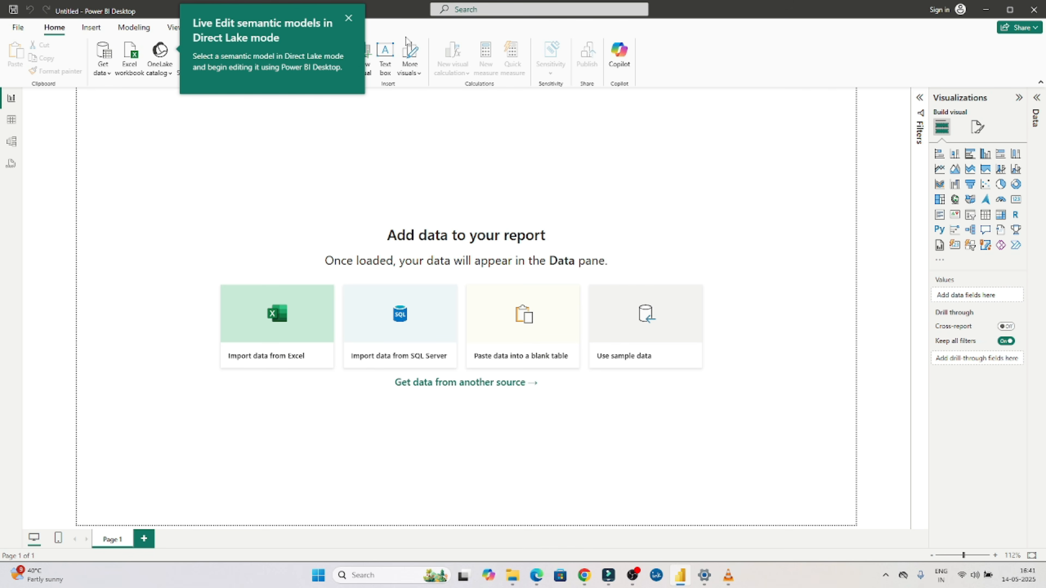
pyautogui.click(348, 19)
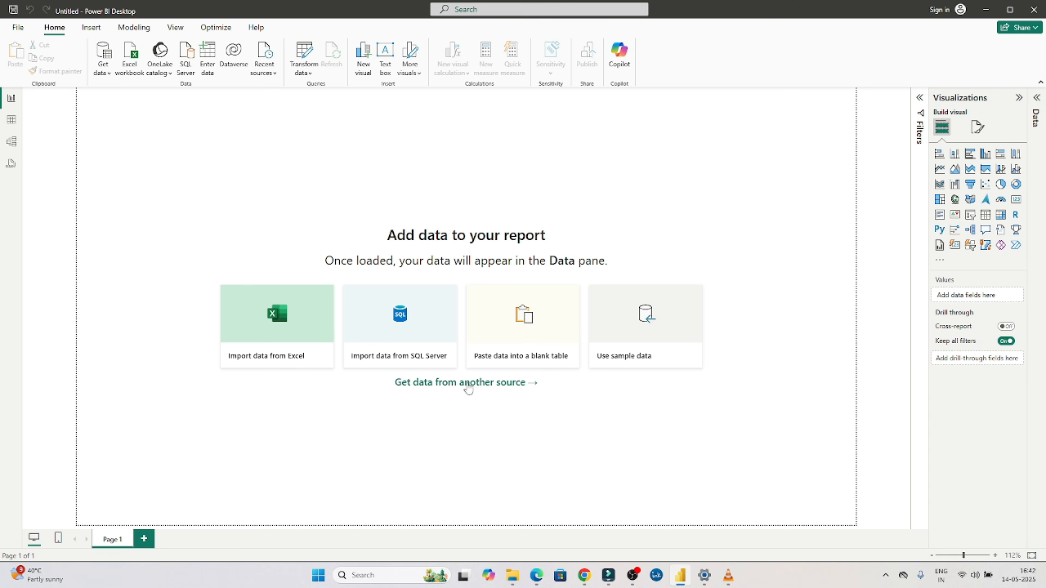
# Step: Examine the available data sources from the blank report's canvas, including the Database, Microsoft Fabric, Power Platform and Azure categories
pyautogui.click(499, 384)
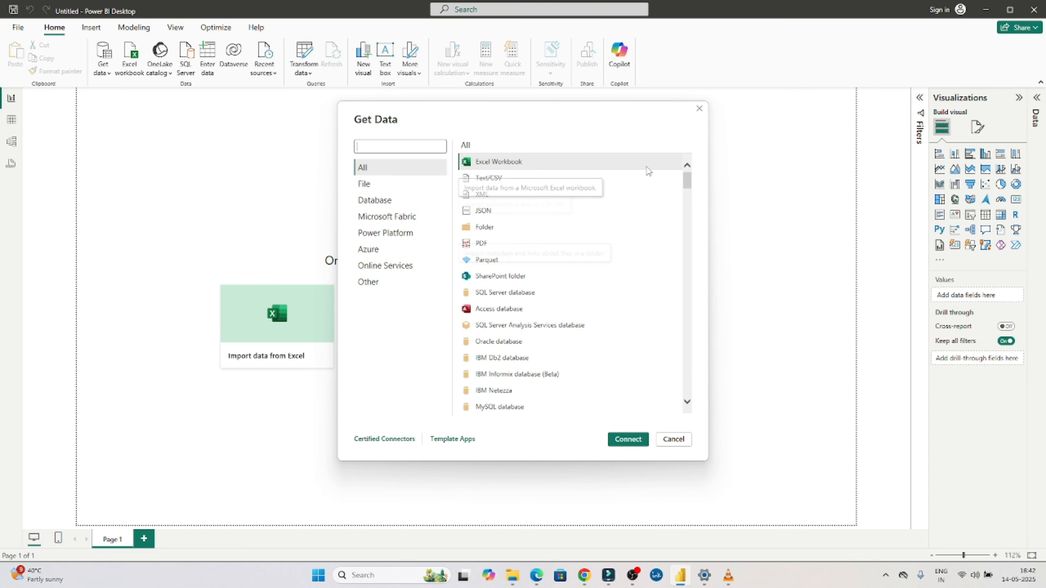
pyautogui.moveTo(686, 181)
pyautogui.mouseDown()
pyautogui.moveTo(686, 207)
pyautogui.moveTo(682, 173)
pyautogui.mouseUp()
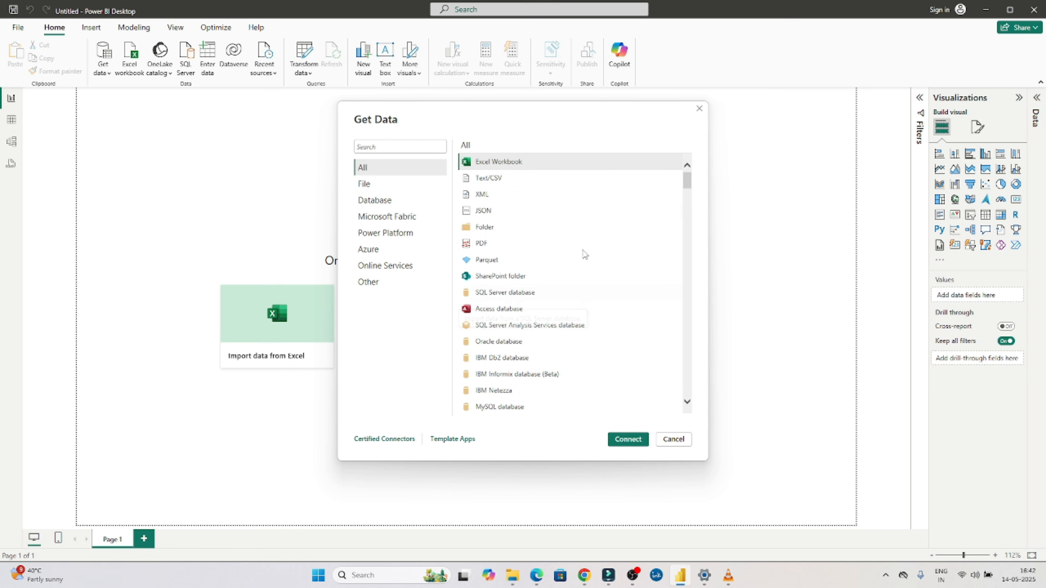
pyautogui.moveTo(686, 185); pyautogui.dragTo(686, 398)
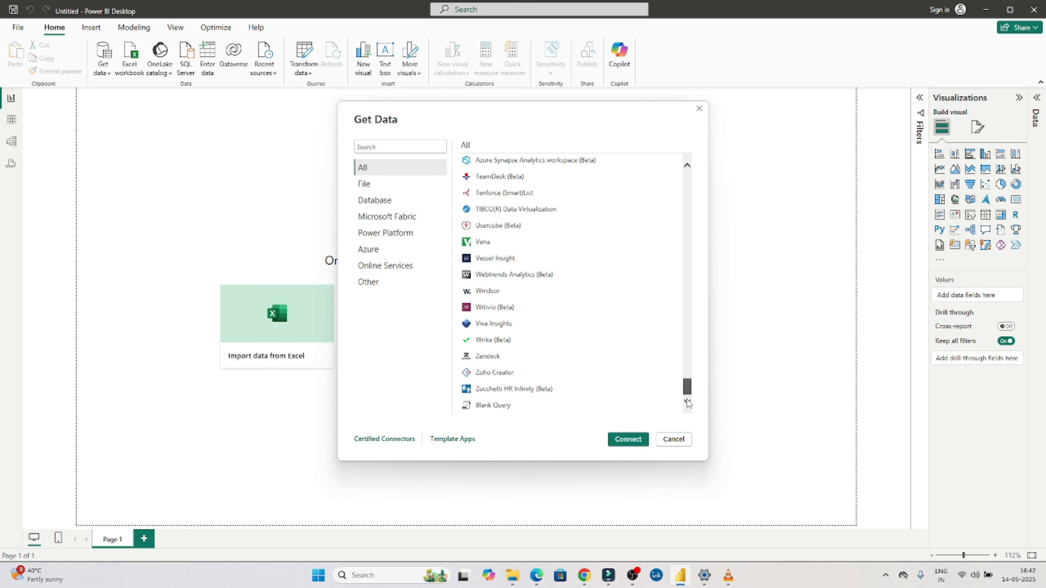
pyautogui.click(375, 204)
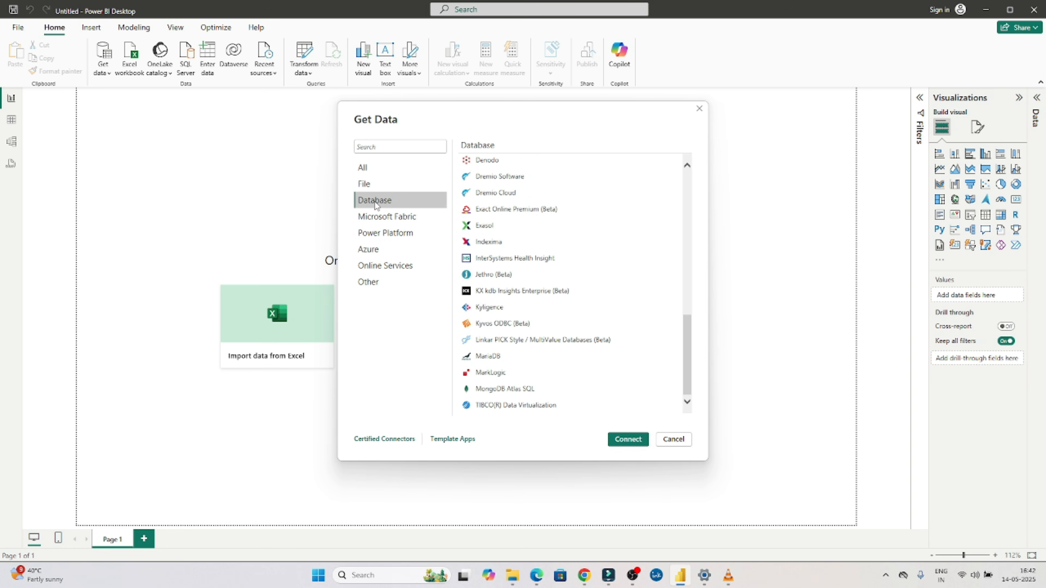
pyautogui.click(380, 221)
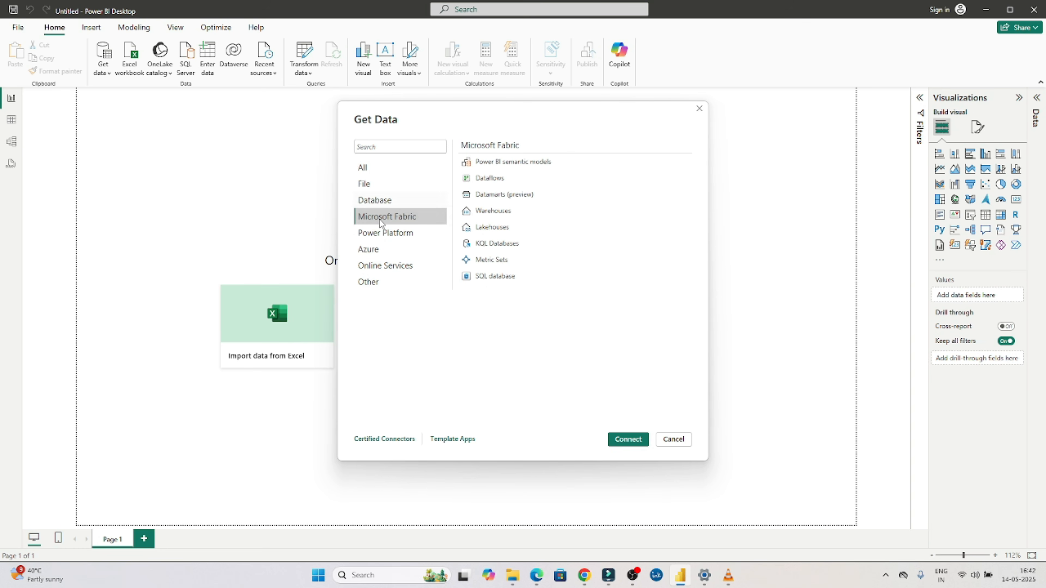
pyautogui.click(382, 237)
pyautogui.click(370, 253)
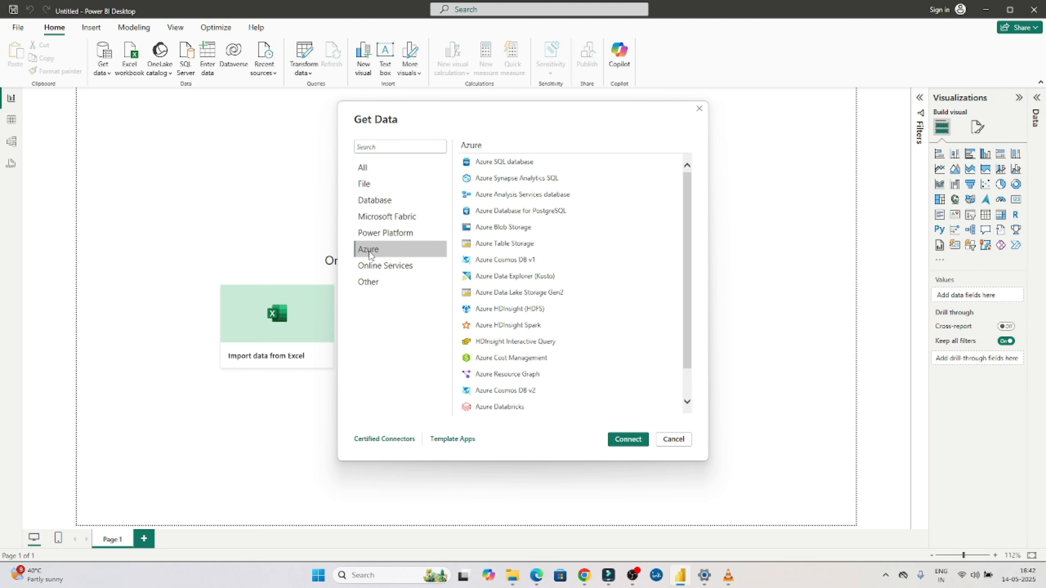
pyautogui.click(519, 211)
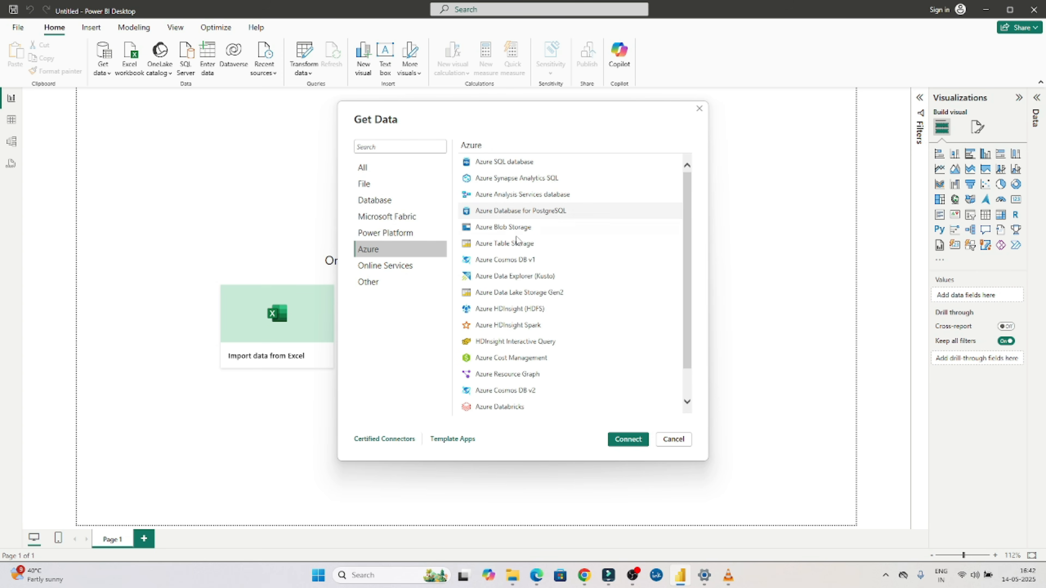
pyautogui.click(365, 171)
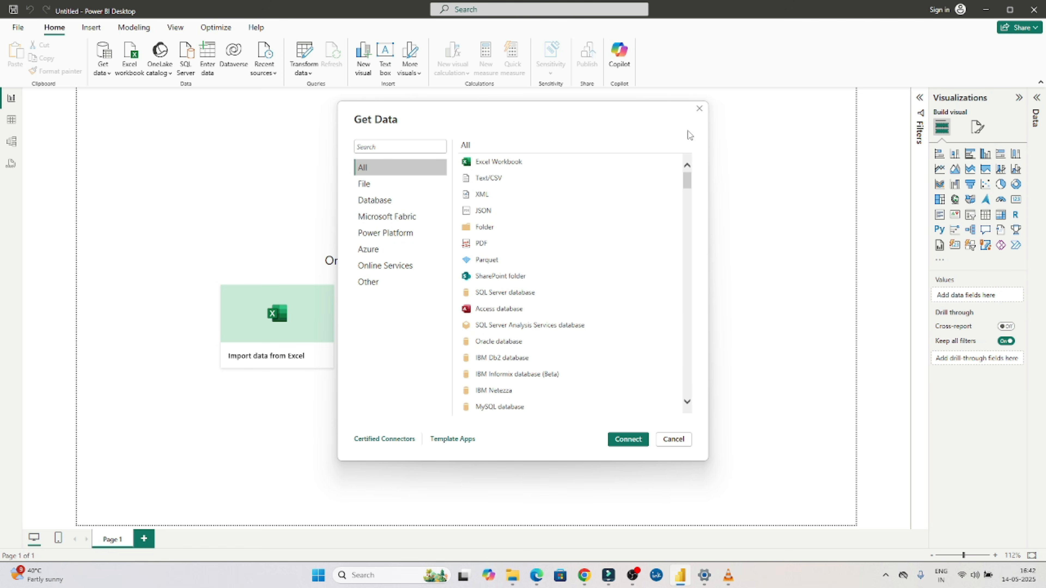
pyautogui.click(699, 110)
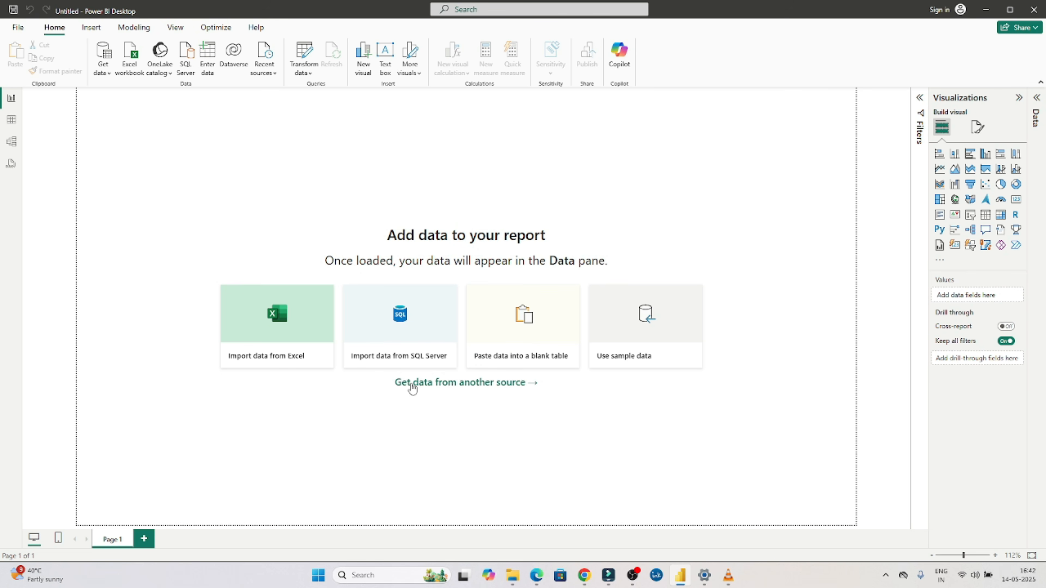
# Step: View the common data sources and the full Get Data list, and close it without connecting
pyautogui.click(103, 76)
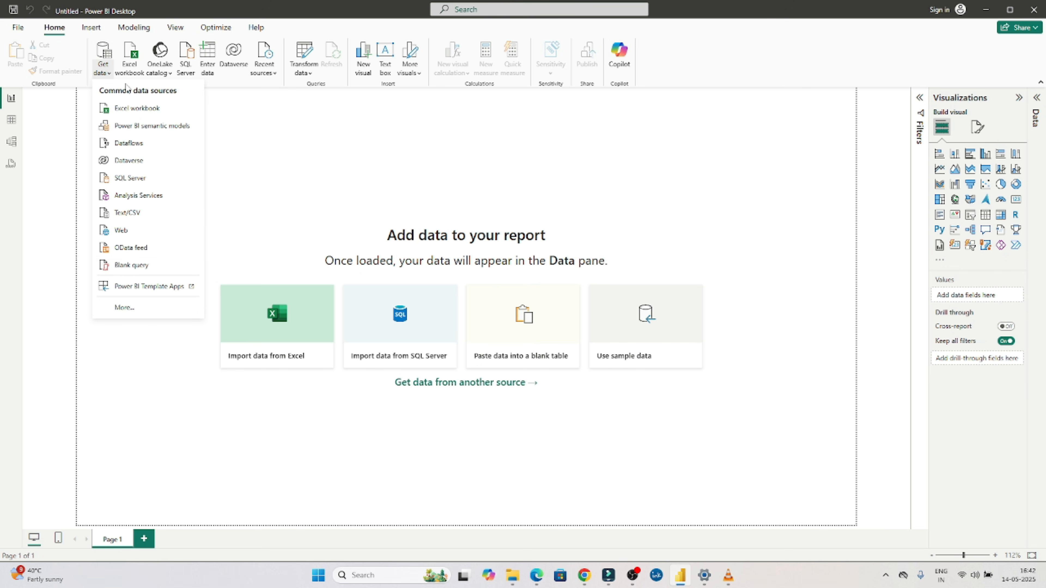
pyautogui.click(124, 308)
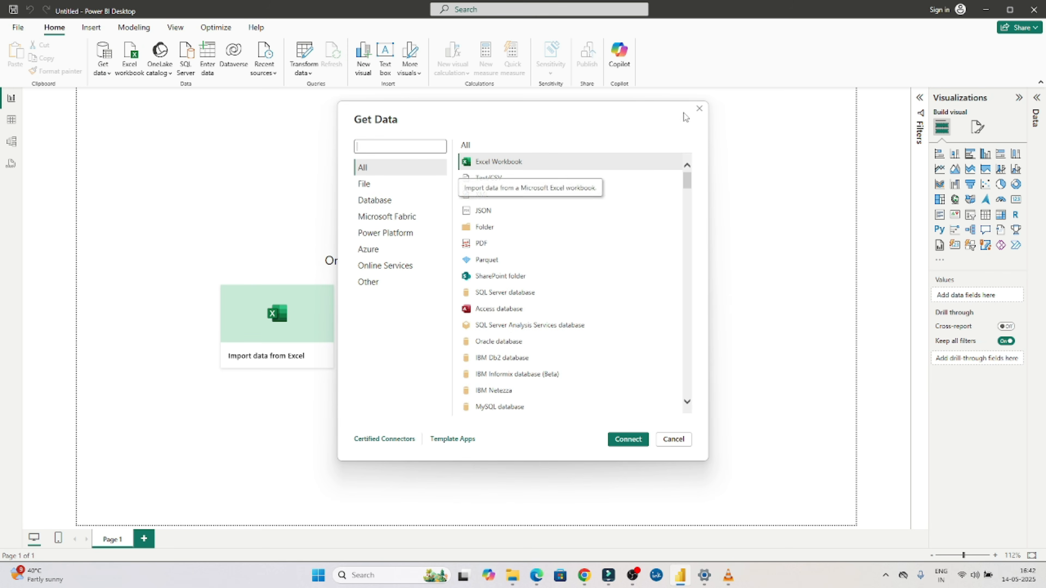
pyautogui.click(699, 110)
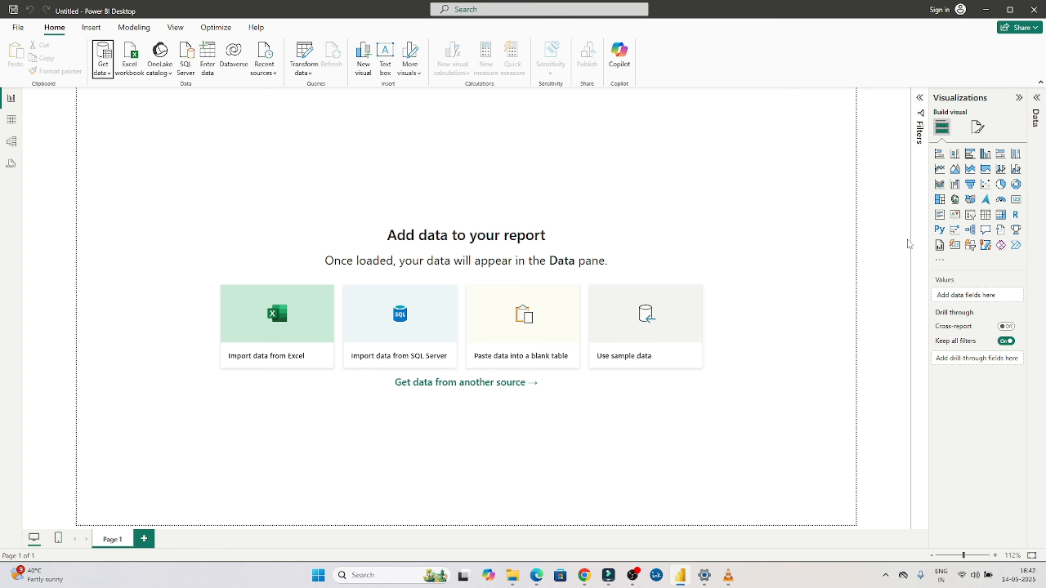
# Step: Expand the Data pane, view the Get Data list from there, and close it without connecting
pyautogui.click(1037, 99)
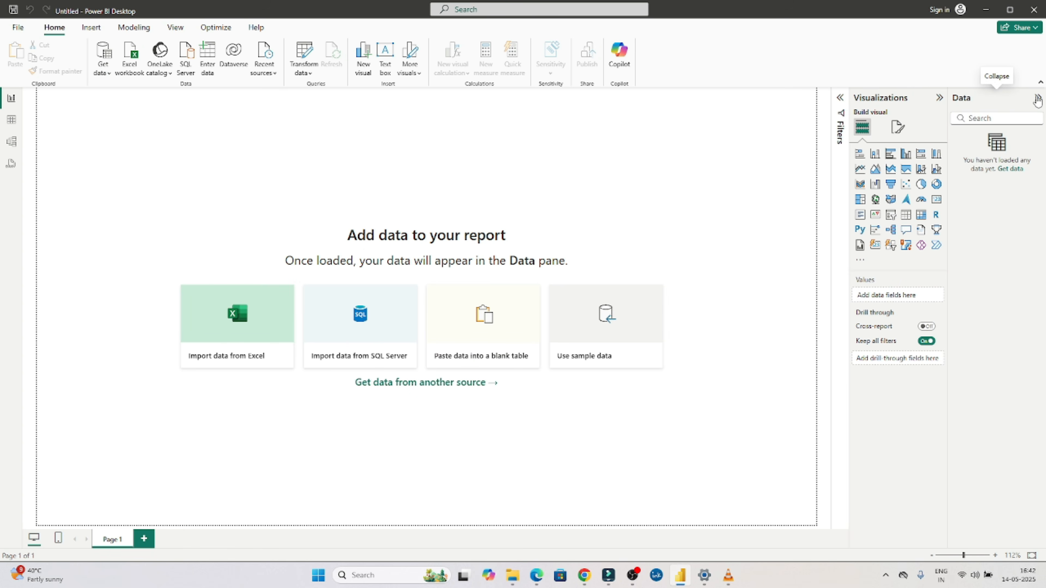
pyautogui.click(1010, 170)
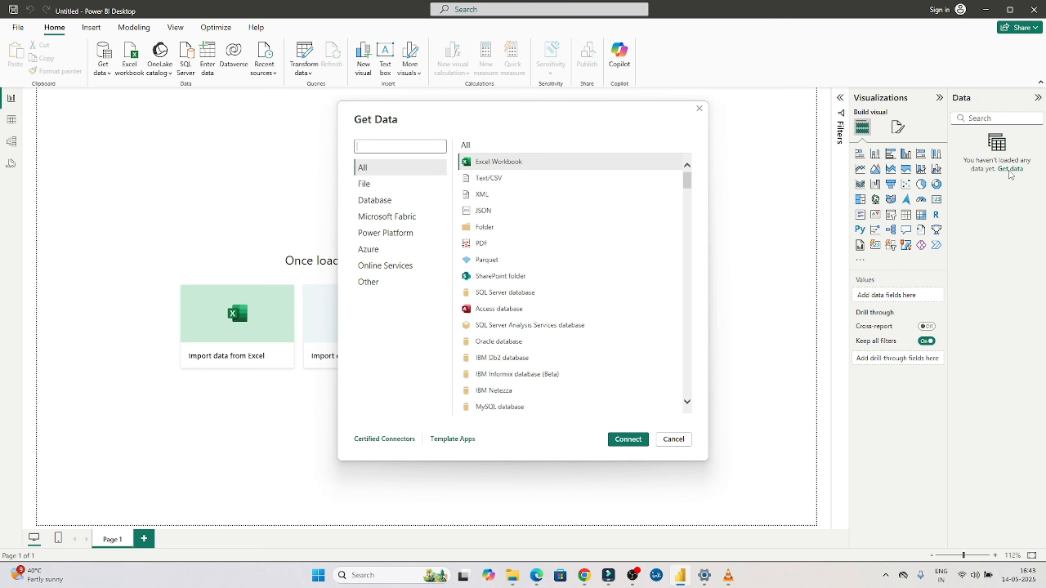
pyautogui.click(699, 109)
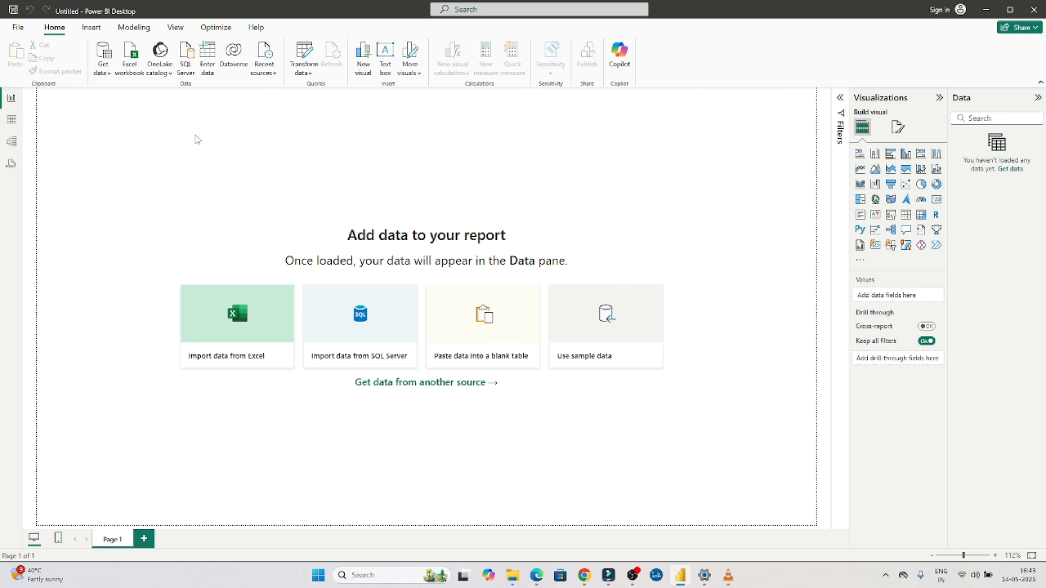
# Step: Look through the Table, Model and DAX query views of the empty report, dismissing the DAX query introduction
pyautogui.click(11, 123)
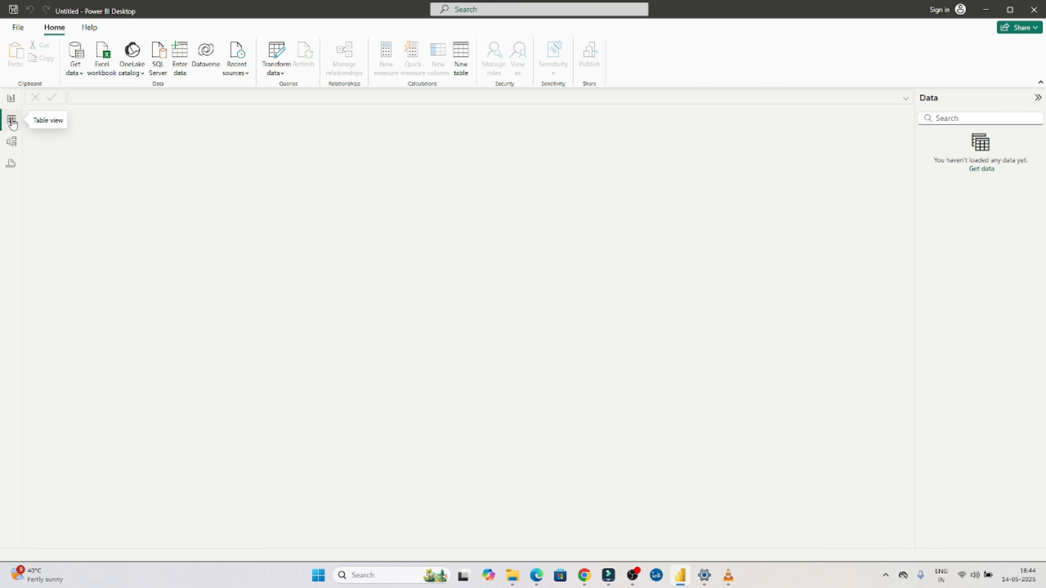
pyautogui.click(12, 148)
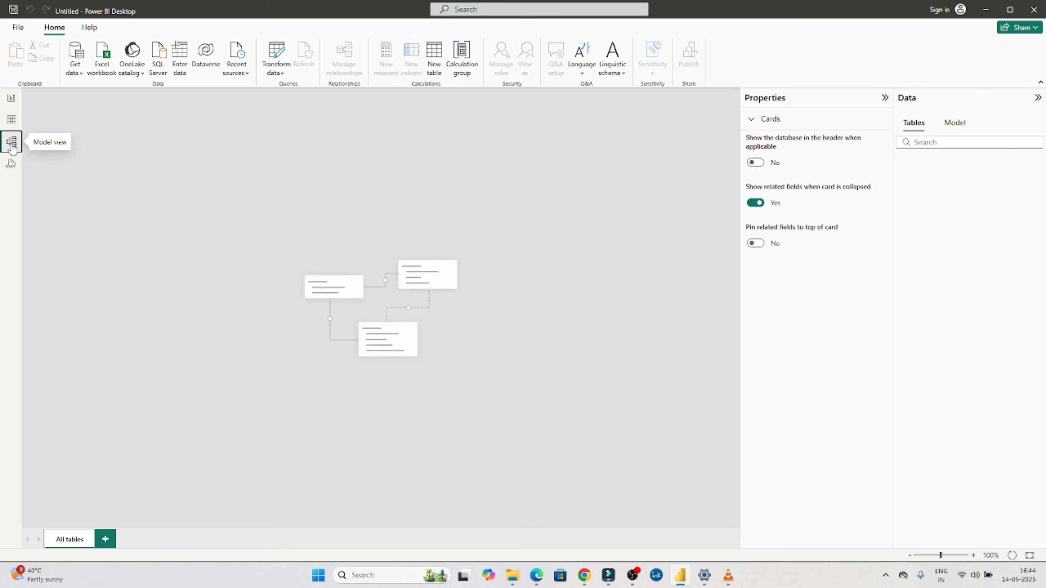
pyautogui.click(11, 169)
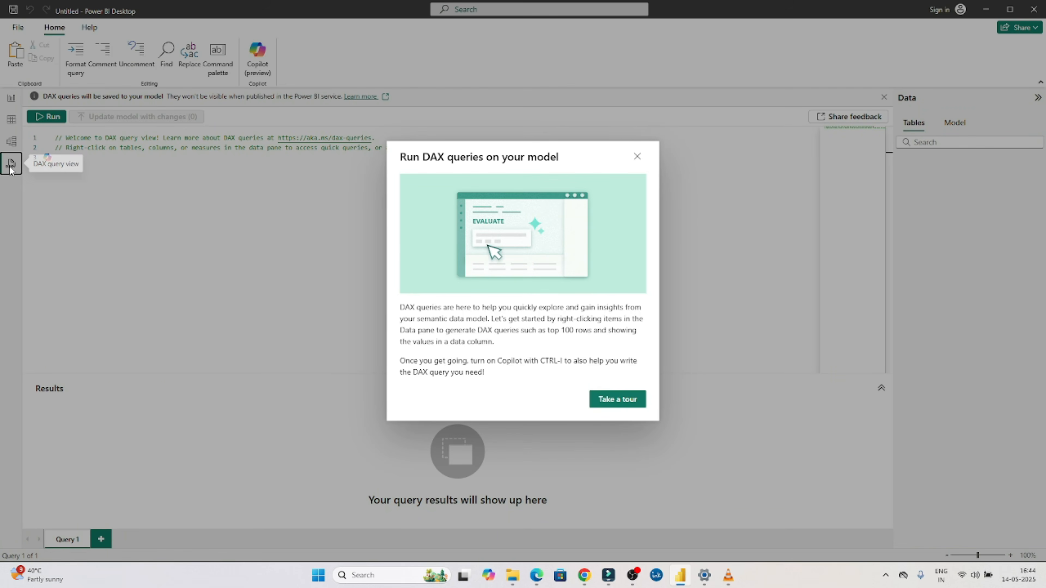
pyautogui.click(637, 157)
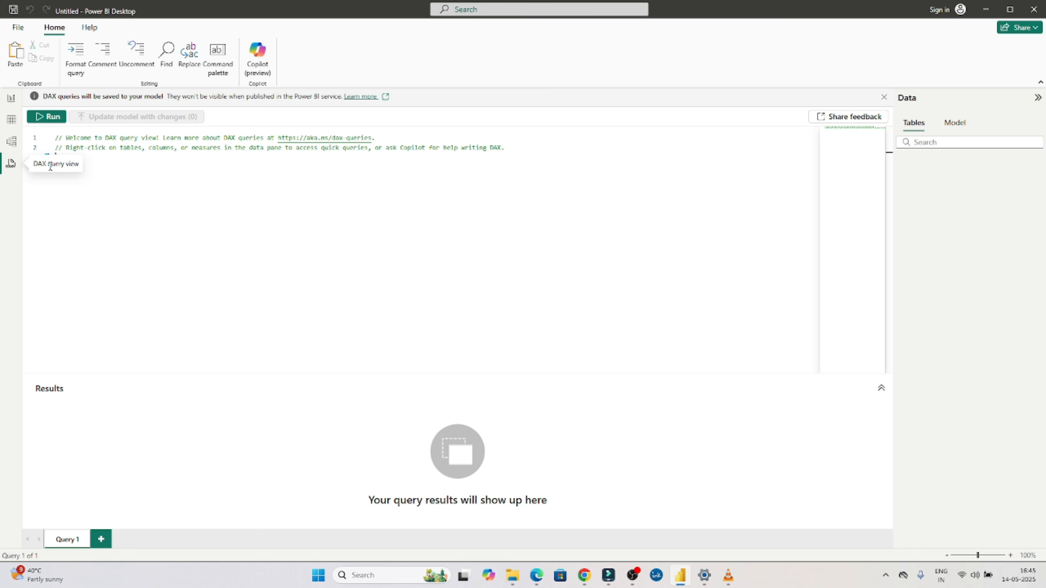
# Step: Return to Report view and look at the options for getting, importing, removing or restoring visuals
pyautogui.click(11, 101)
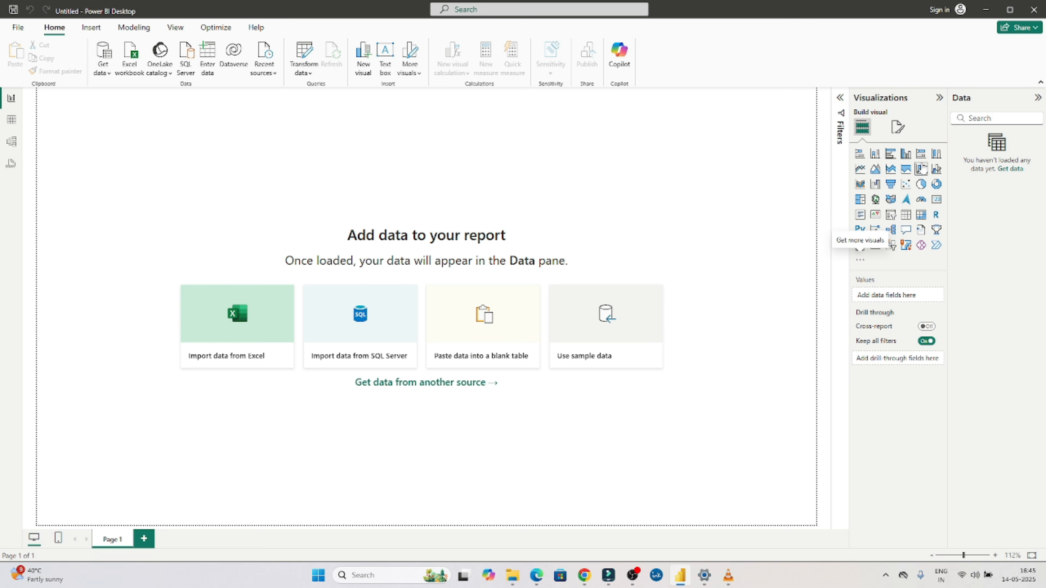
pyautogui.click(861, 264)
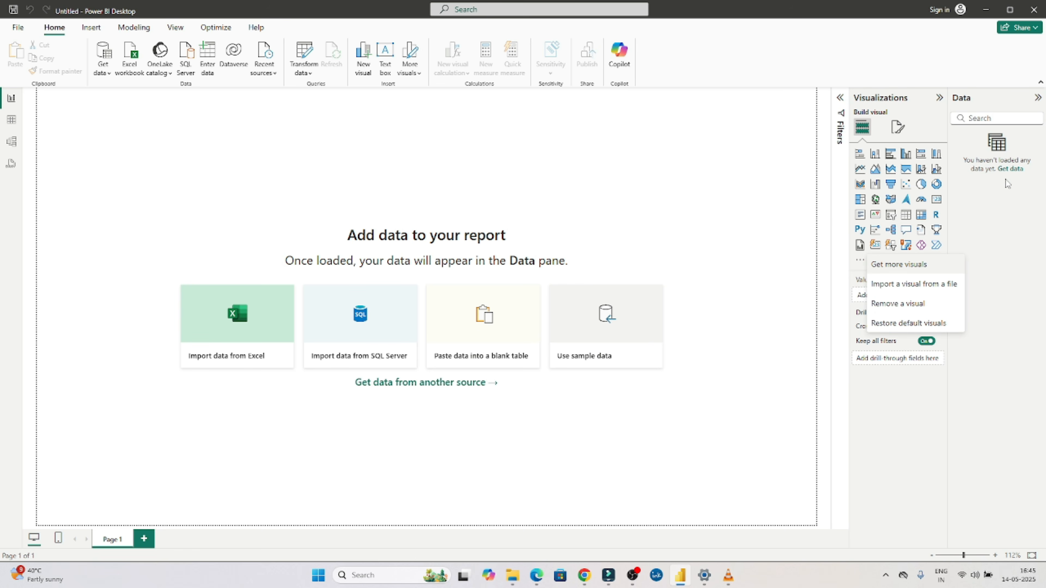
pyautogui.press('Escape')
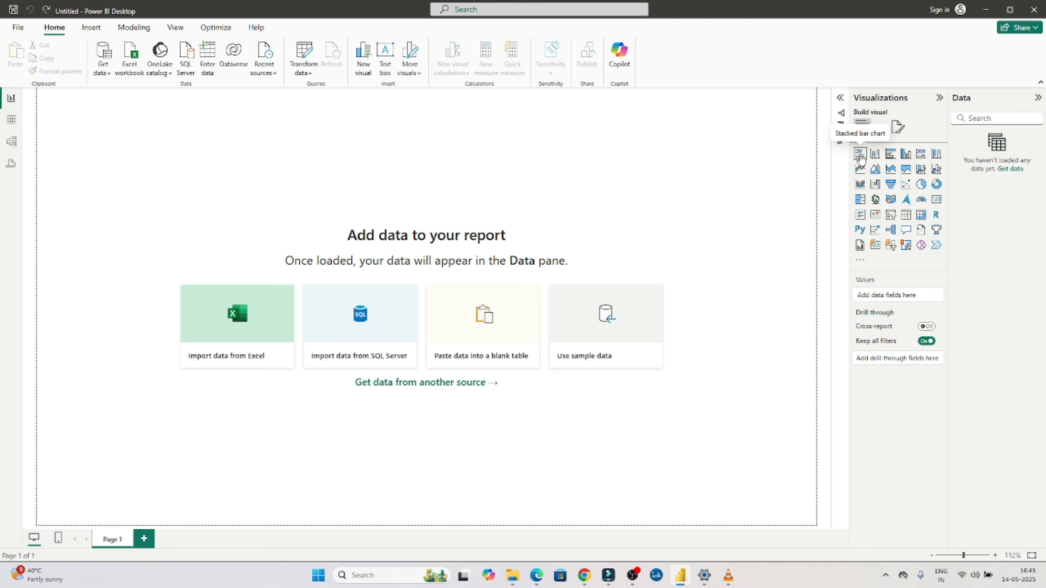
# Step: Add a stacked bar chart to the blank page, change it to a funnel, and move it away from the page corner
pyautogui.click(860, 154)
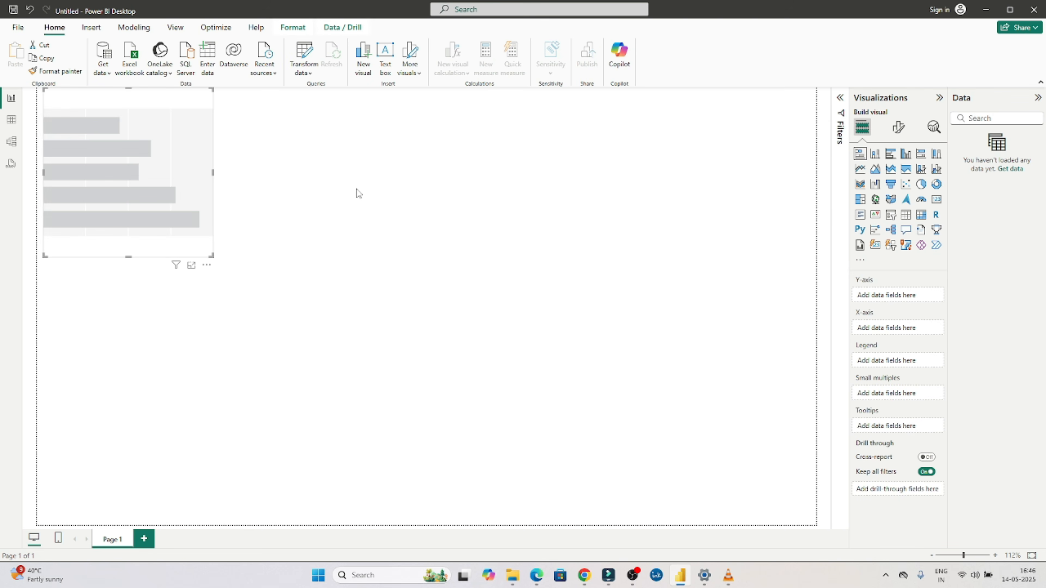
pyautogui.click(891, 186)
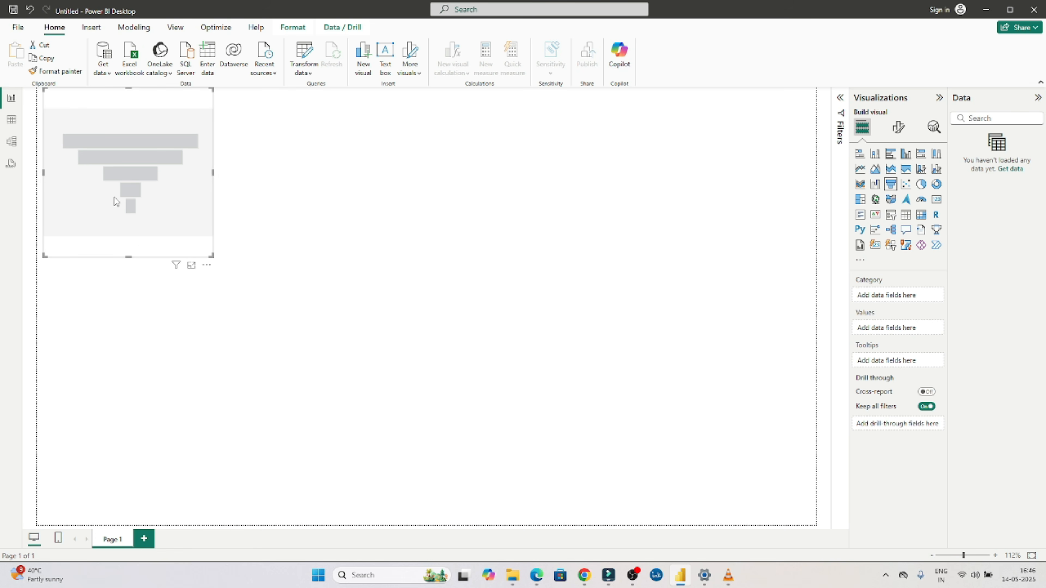
pyautogui.moveTo(114, 201); pyautogui.dragTo(215, 258)
# Step: Add a separate clustered column chart to the page and move it up beside the funnel
pyautogui.click(547, 275)
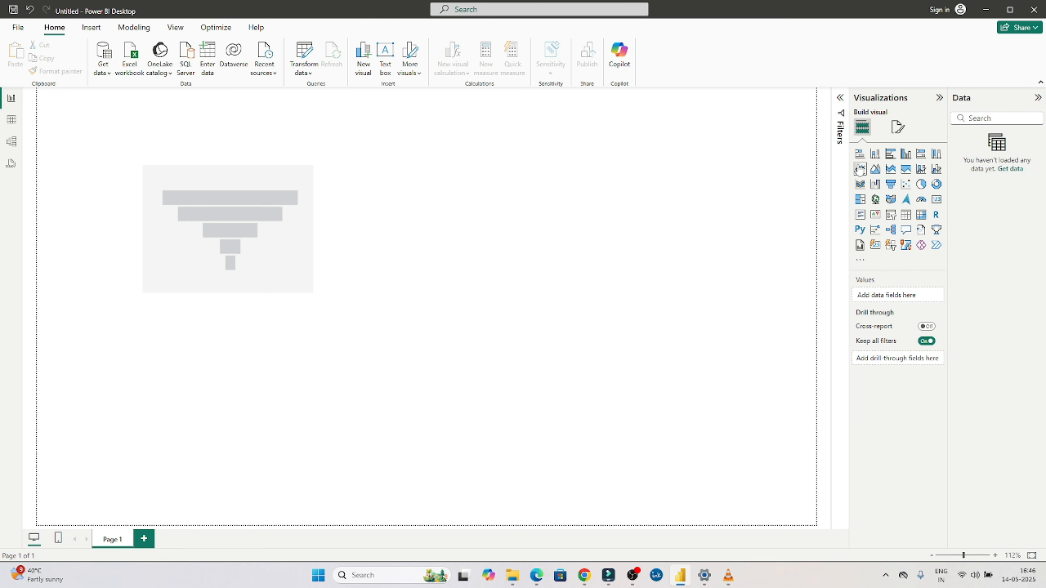
pyautogui.click(903, 158)
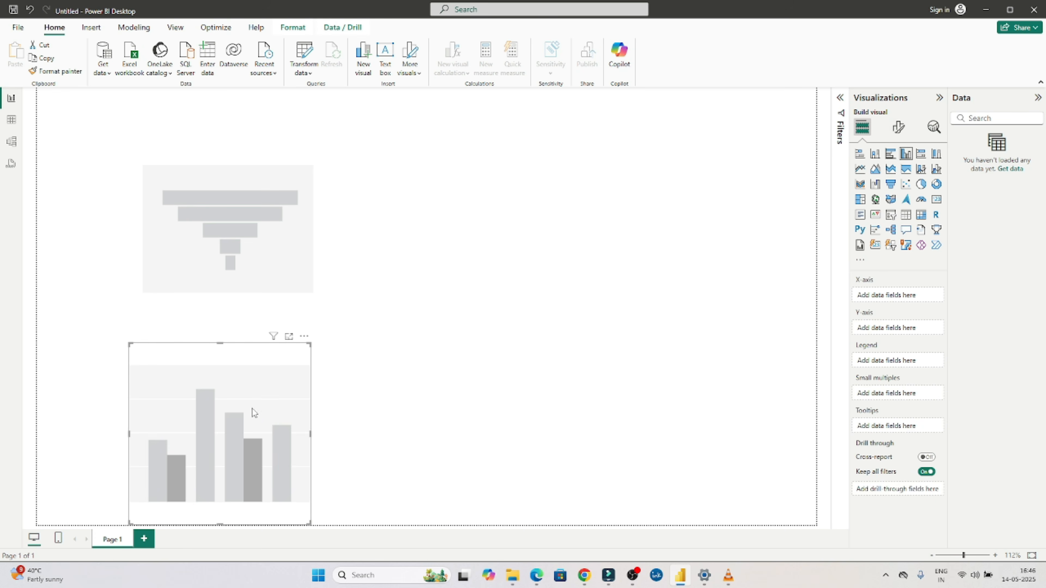
pyautogui.moveTo(250, 412); pyautogui.dragTo(457, 252)
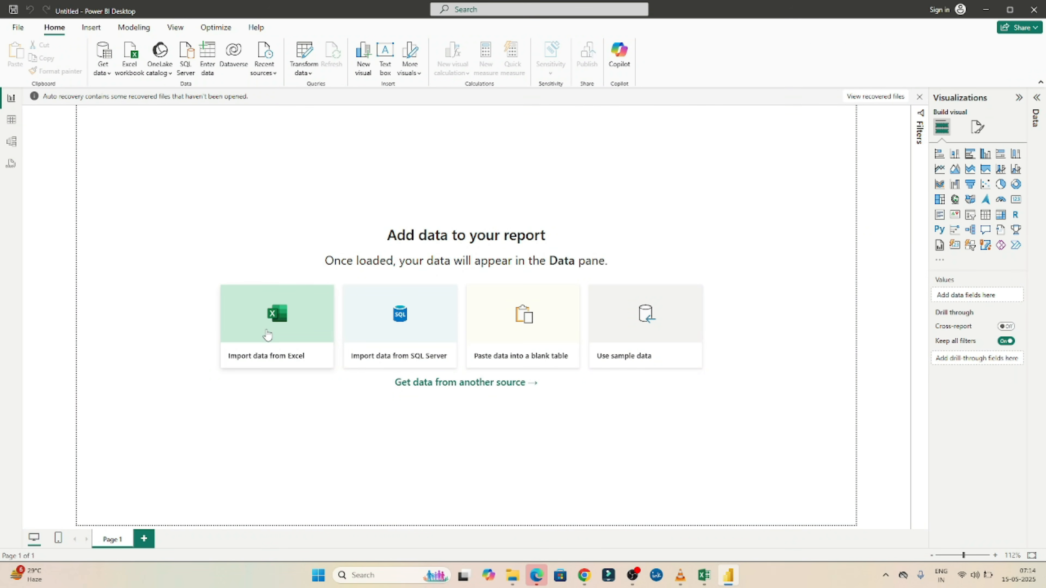
# Step: Connect to the GlobalSuperstore Excel workbook in the dataset folder inside POWER BI
pyautogui.click(103, 76)
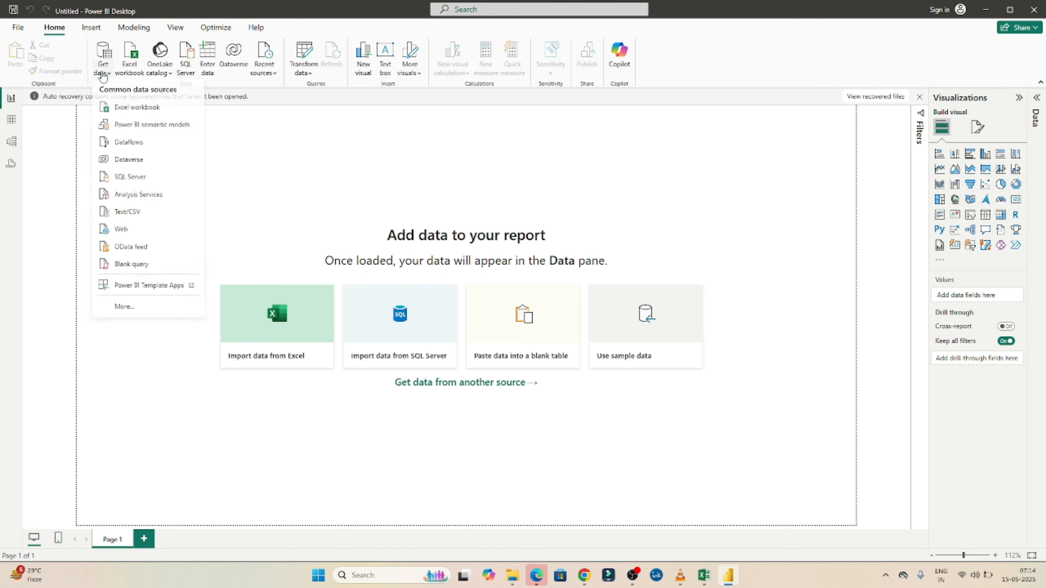
pyautogui.click(122, 109)
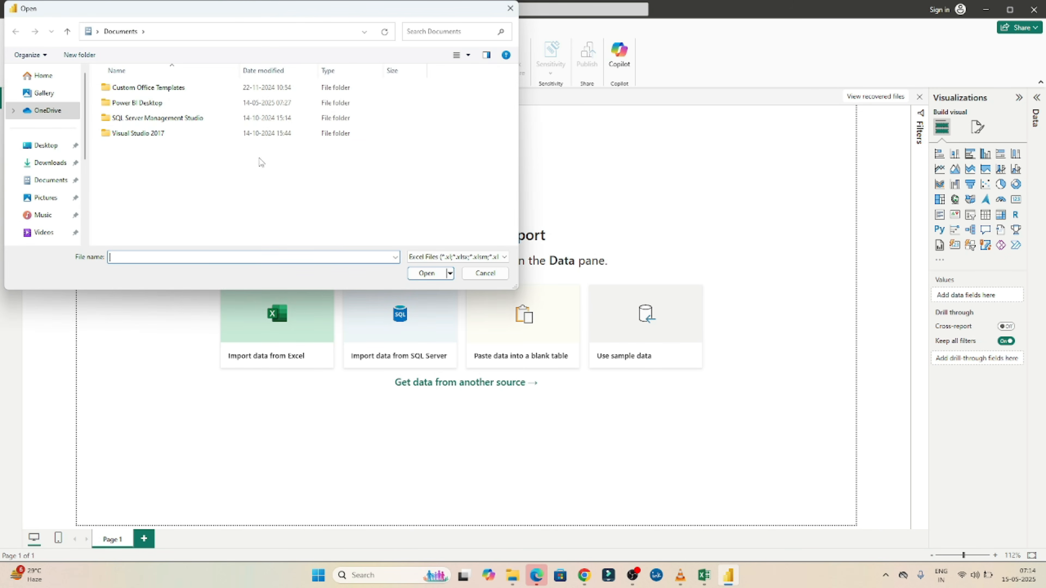
pyautogui.click(85, 222)
pyautogui.click(49, 159)
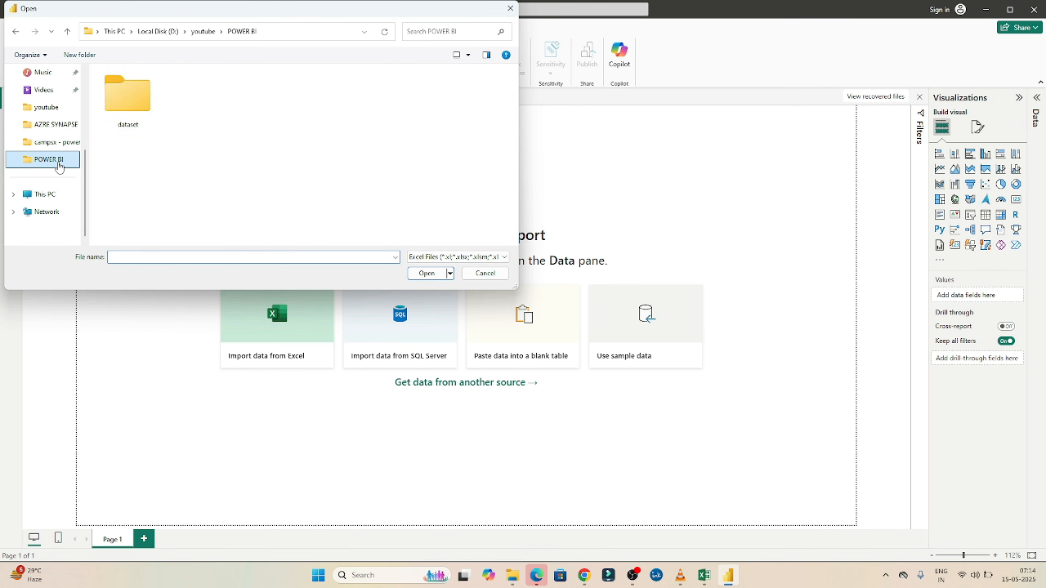
pyautogui.click(133, 110)
pyautogui.doubleClick(133, 110)
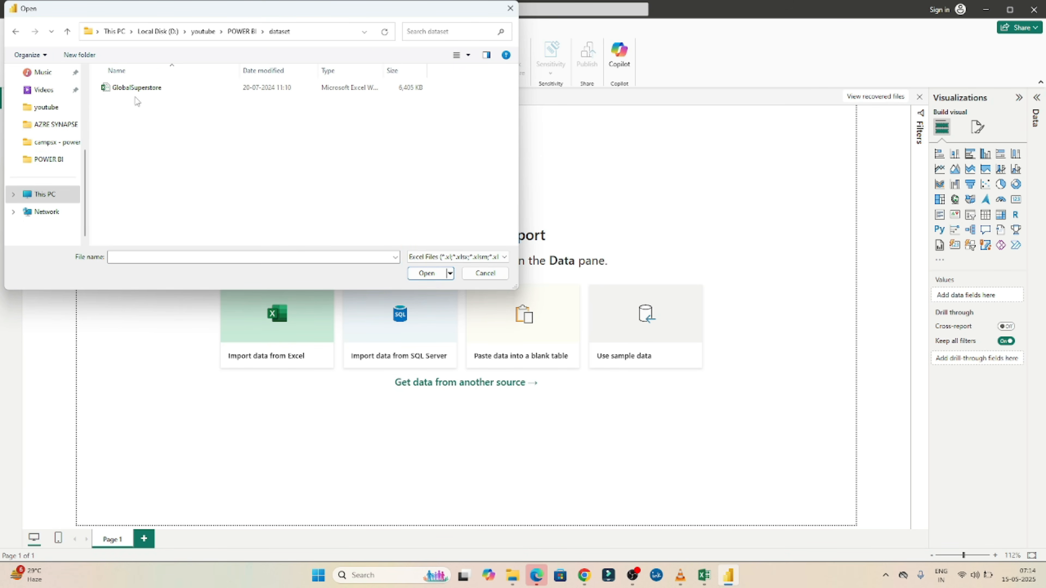
pyautogui.click(142, 87)
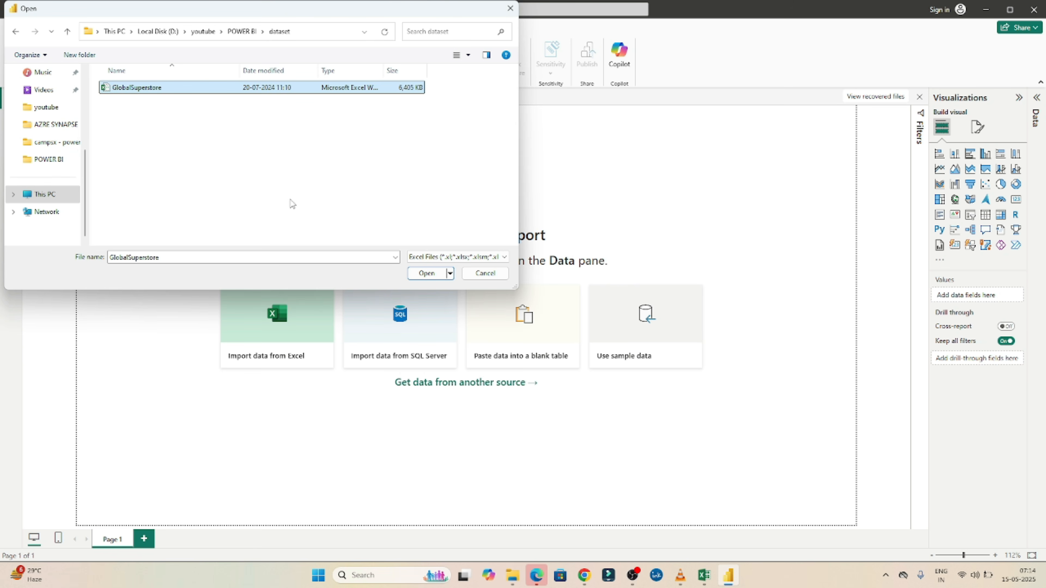
pyautogui.click(424, 274)
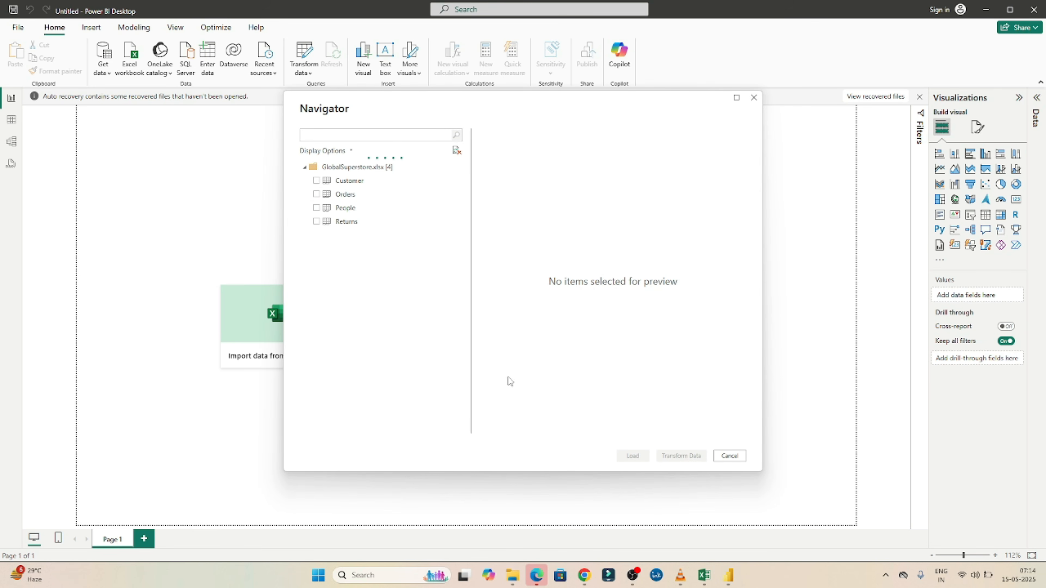
# Step: Switch to Excel and examine the Orders, People, Returns and Customer sheets of the GlobalSuperstore workbook
pyautogui.moveTo(705, 568)
pyautogui.click(702, 521)
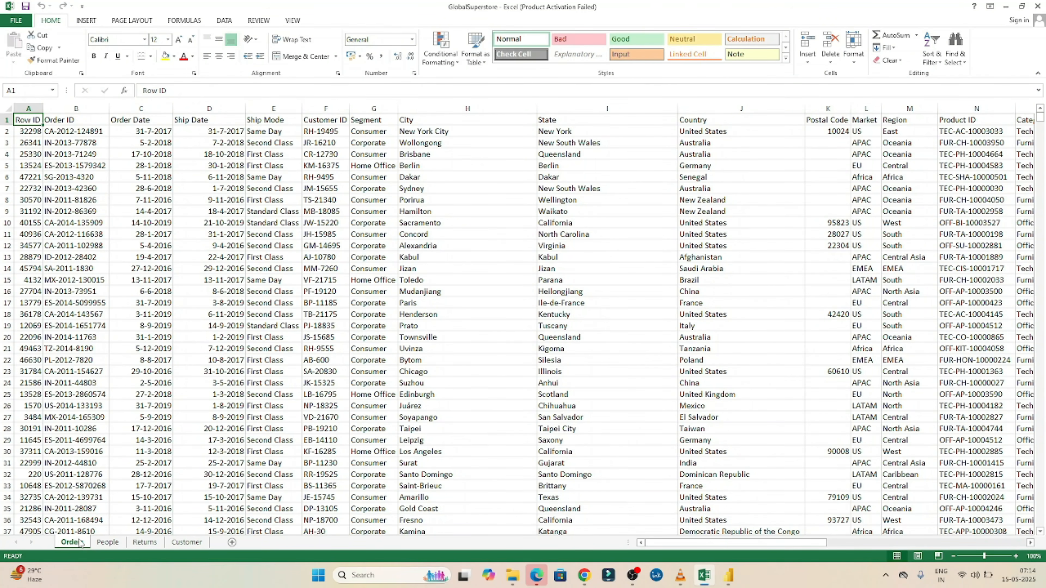
pyautogui.click(103, 543)
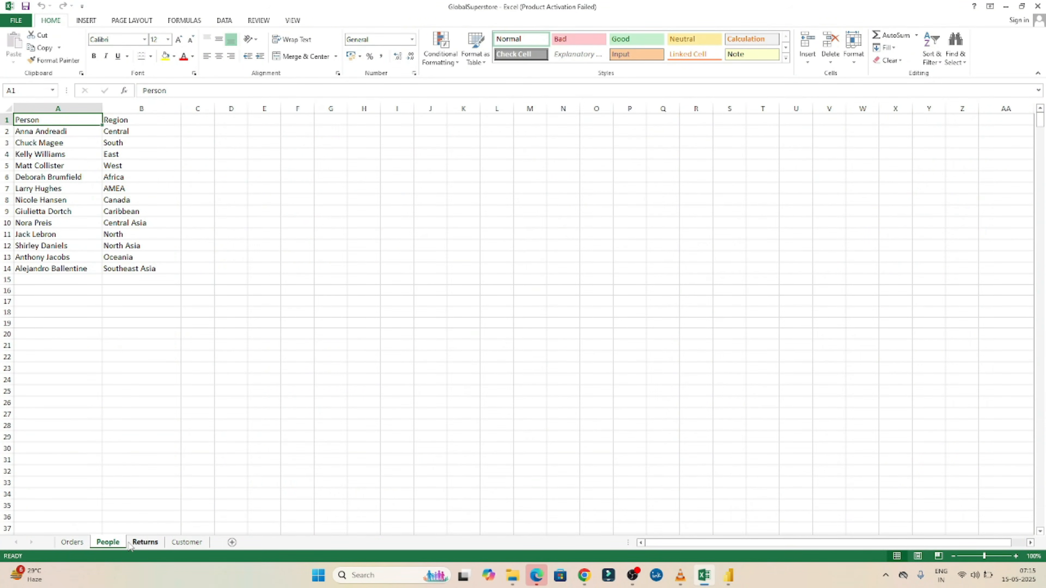
pyautogui.click(143, 543)
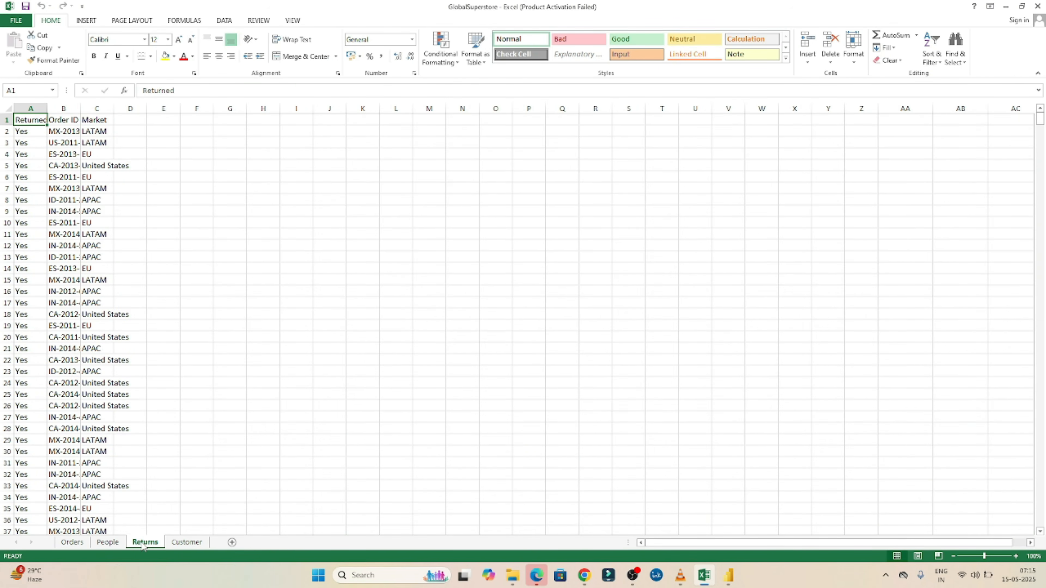
pyautogui.click(188, 543)
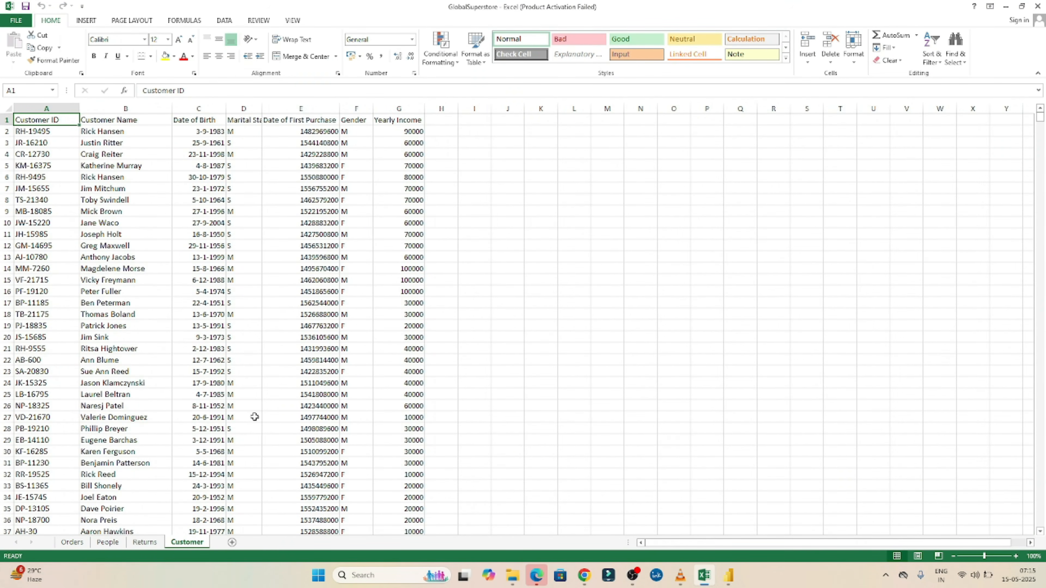
pyautogui.click(73, 543)
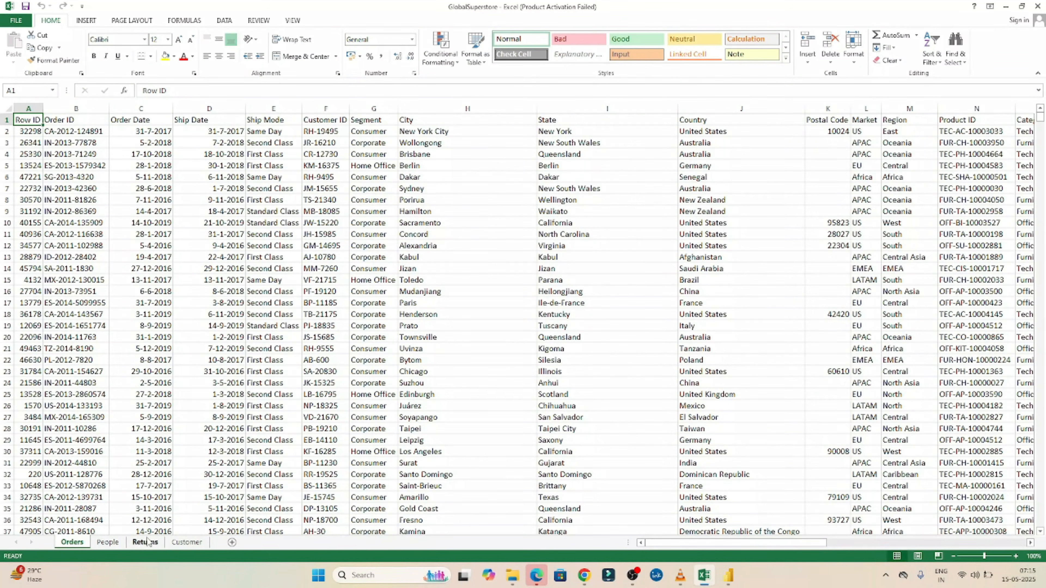
pyautogui.click(181, 543)
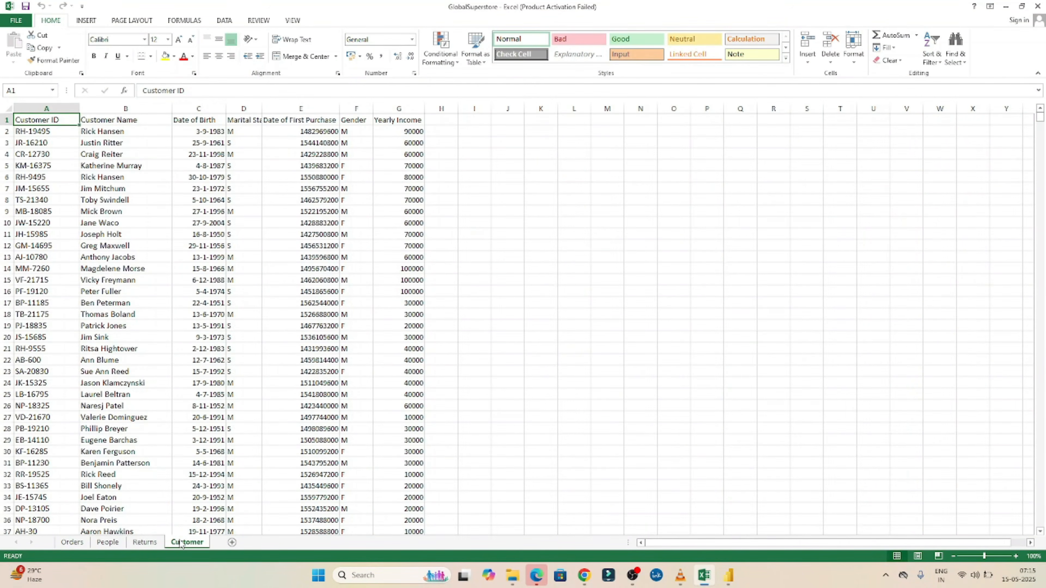
# Step: Switch back to Power BI Desktop and load the Customer, Orders, People and Returns tables from the workbook
pyautogui.hotkey('alt', 'Tab')
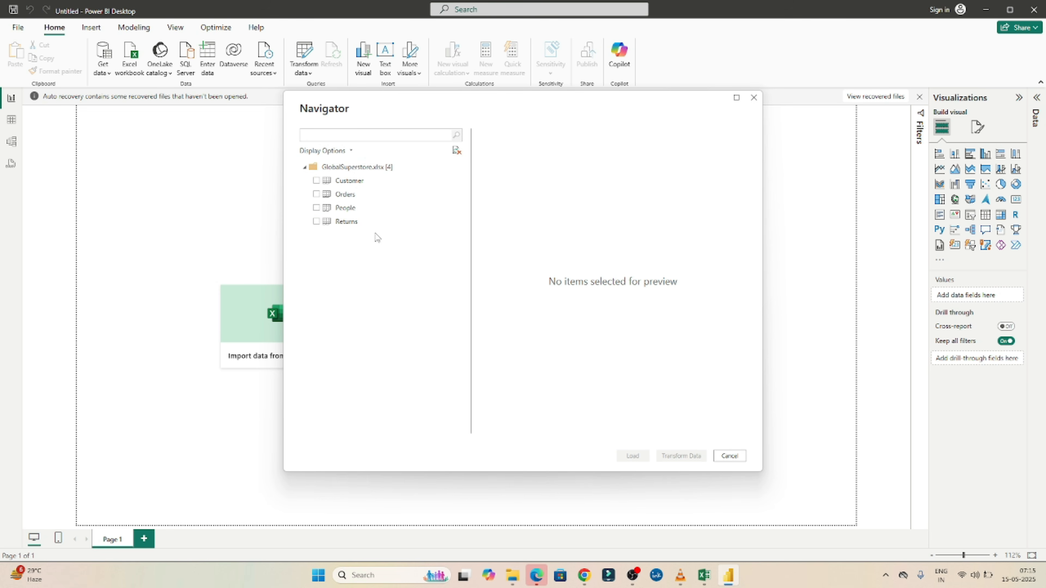
pyautogui.click(316, 181)
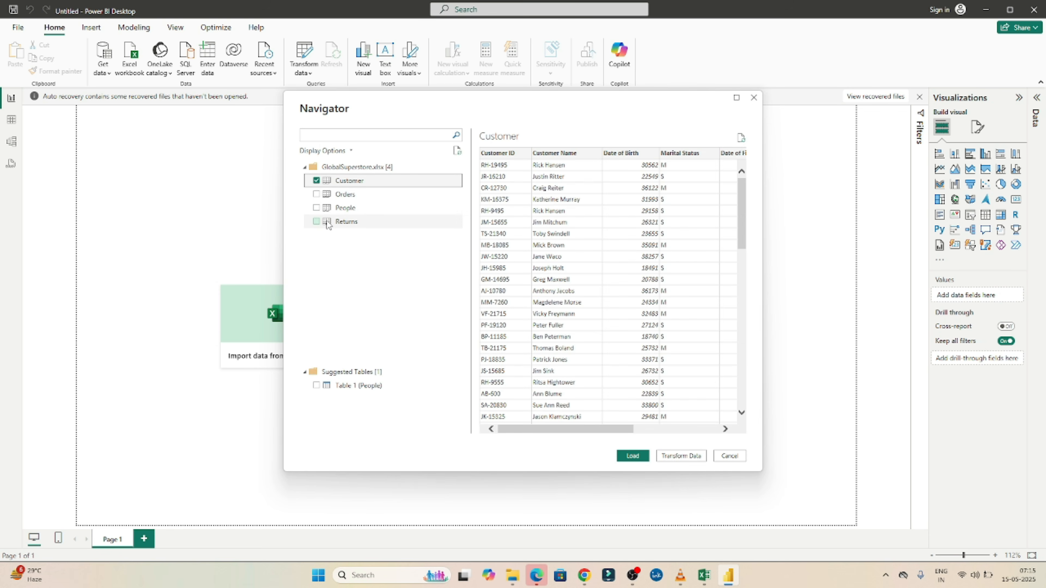
pyautogui.moveTo(553, 435); pyautogui.dragTo(512, 435)
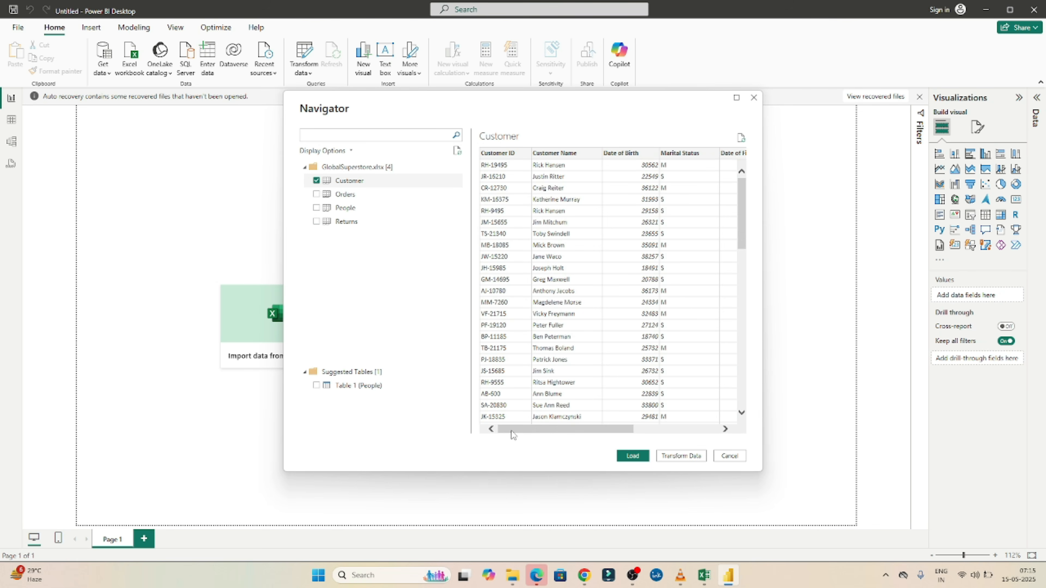
pyautogui.click(316, 194)
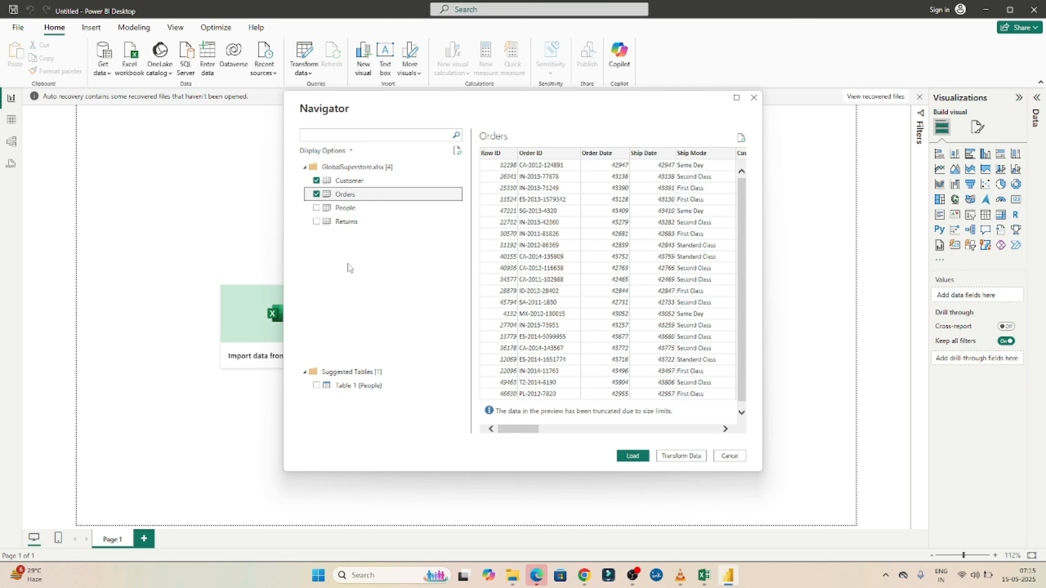
pyautogui.click(316, 207)
pyautogui.click(316, 221)
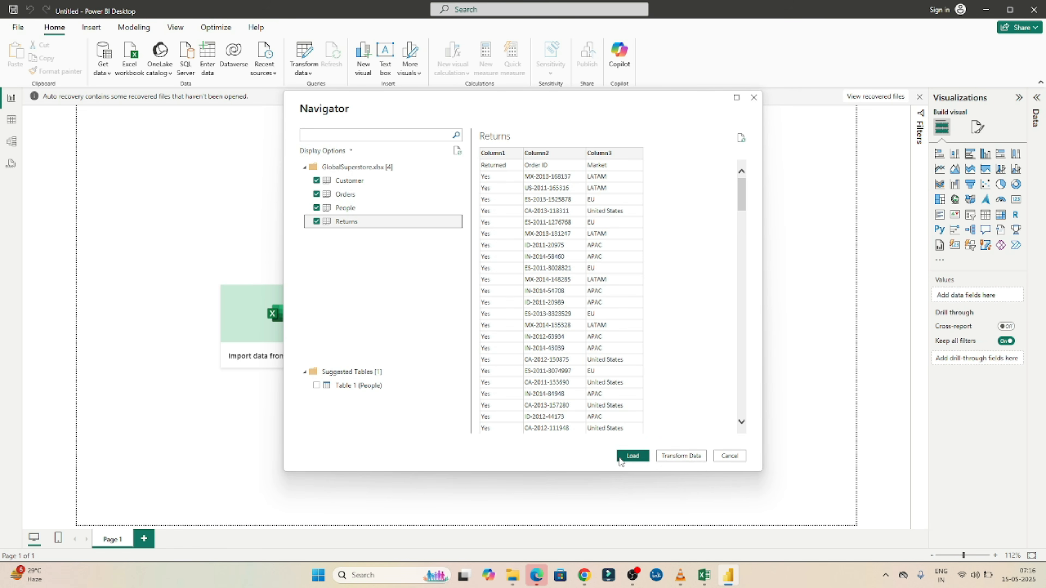
pyautogui.click(629, 458)
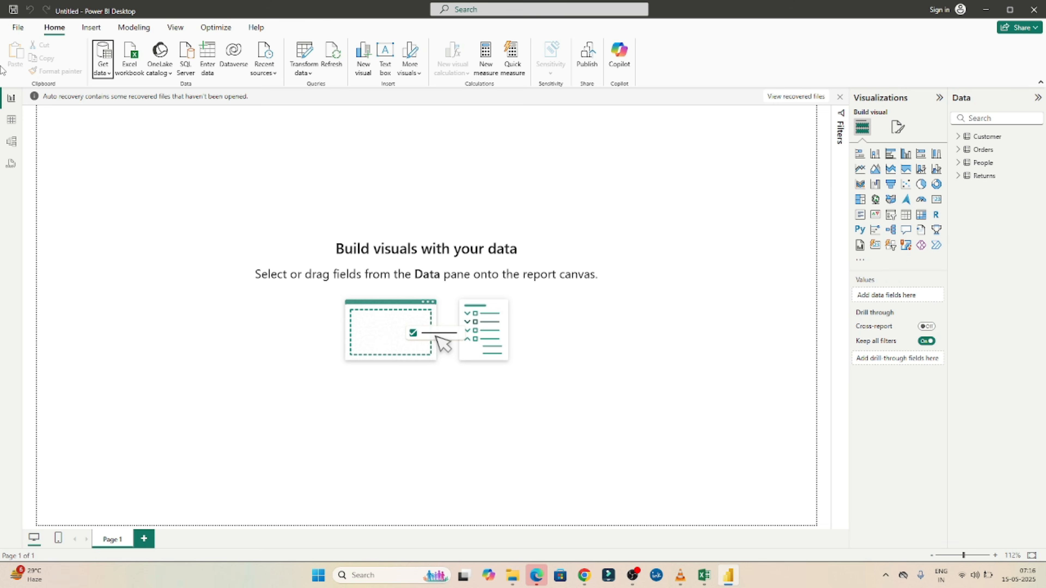
# Step: Review the Customer and Orders tables in the table view and check the data type options of the Order ID column
pyautogui.click(11, 119)
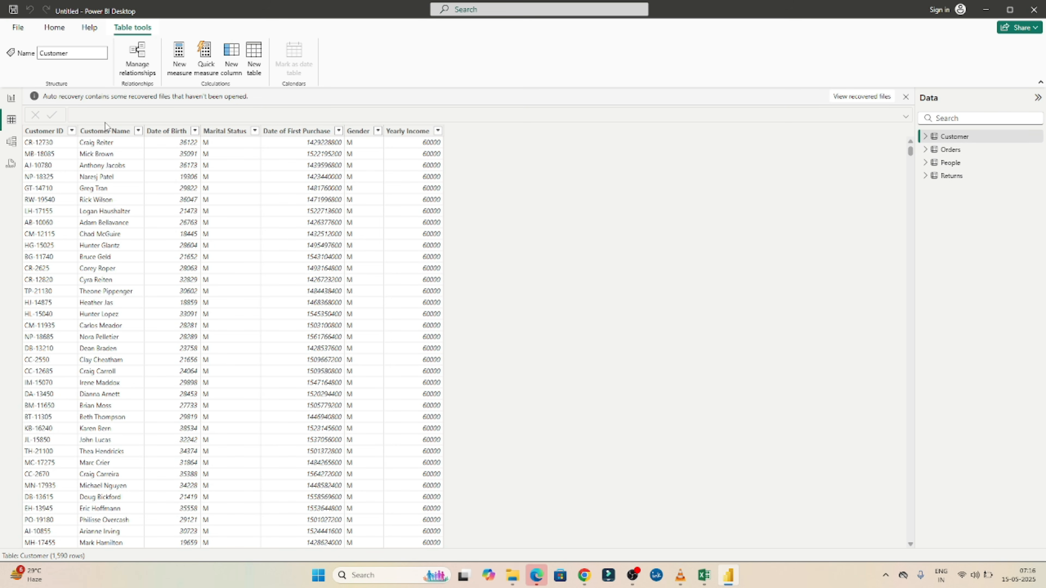
pyautogui.click(956, 152)
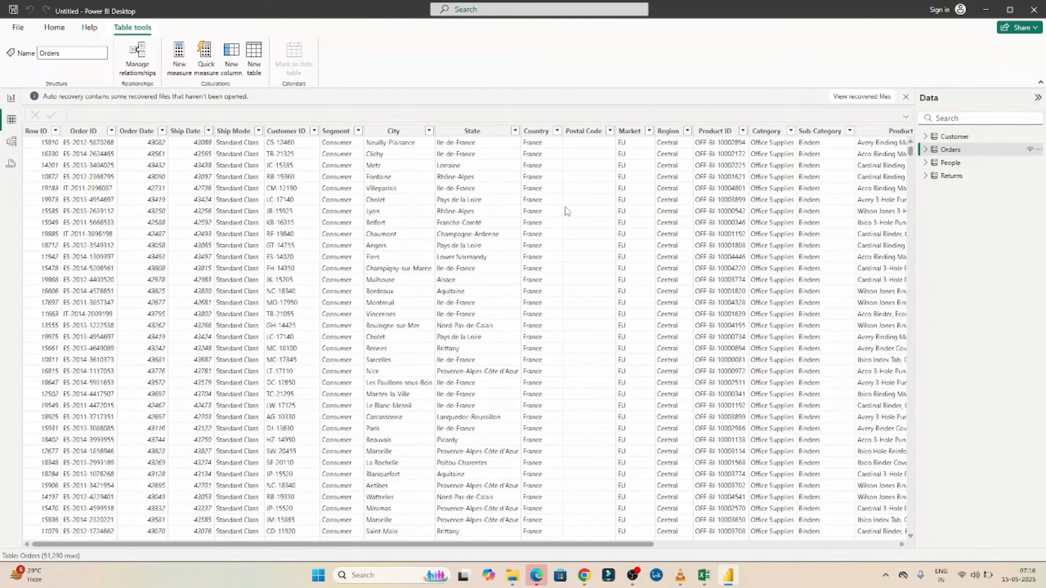
pyautogui.click(925, 149)
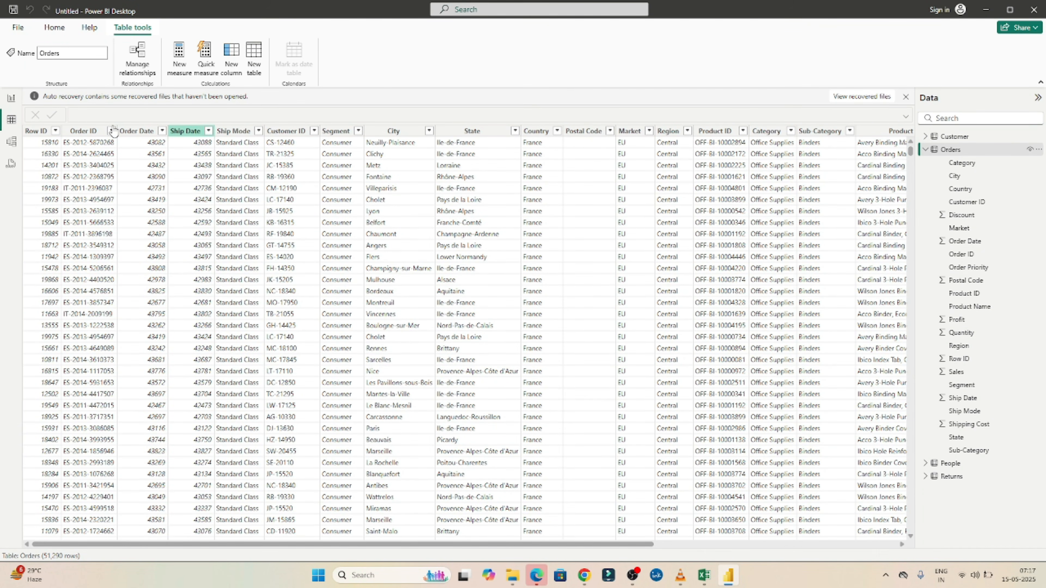
pyautogui.click(76, 132)
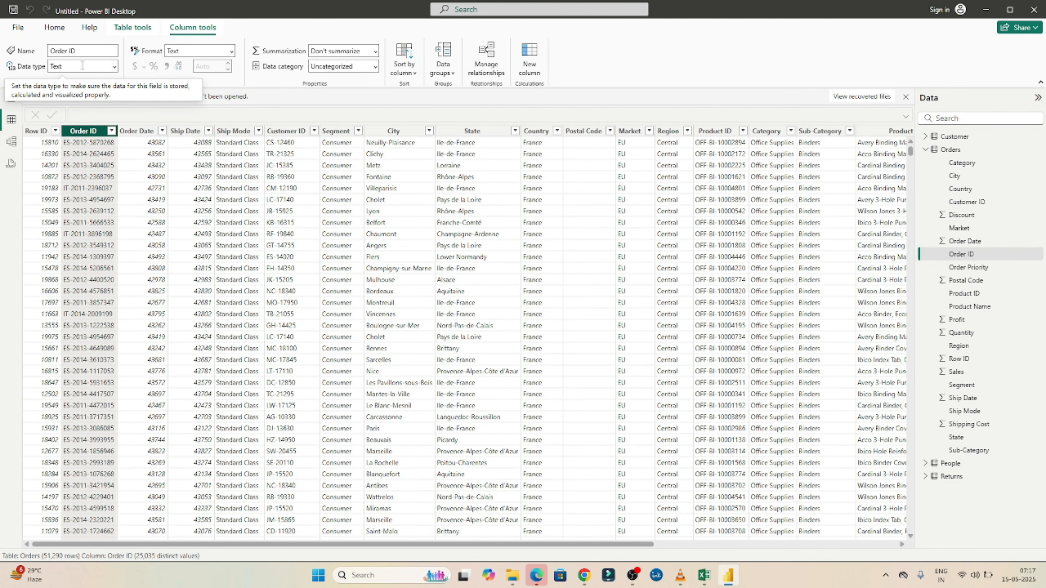
pyautogui.click(113, 67)
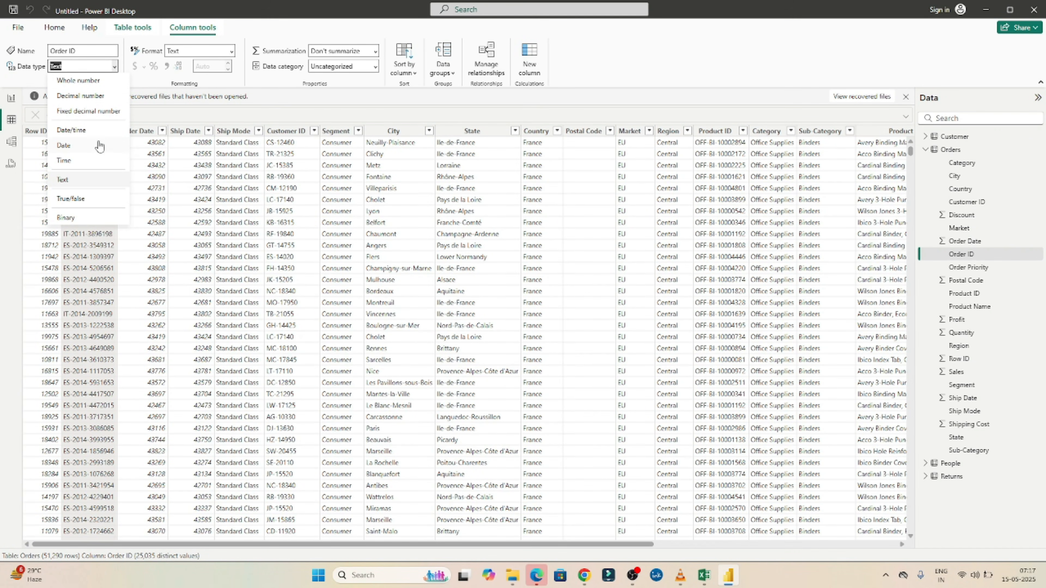
pyautogui.click(149, 106)
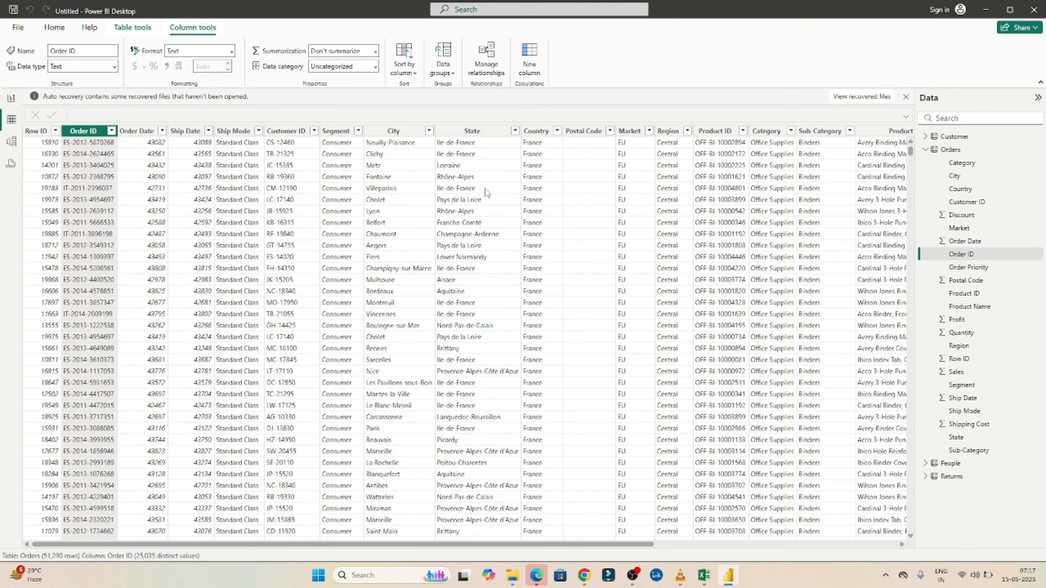
# Step: Set the data type of the Order Date column in the Orders table to Date/time
pyautogui.click(131, 132)
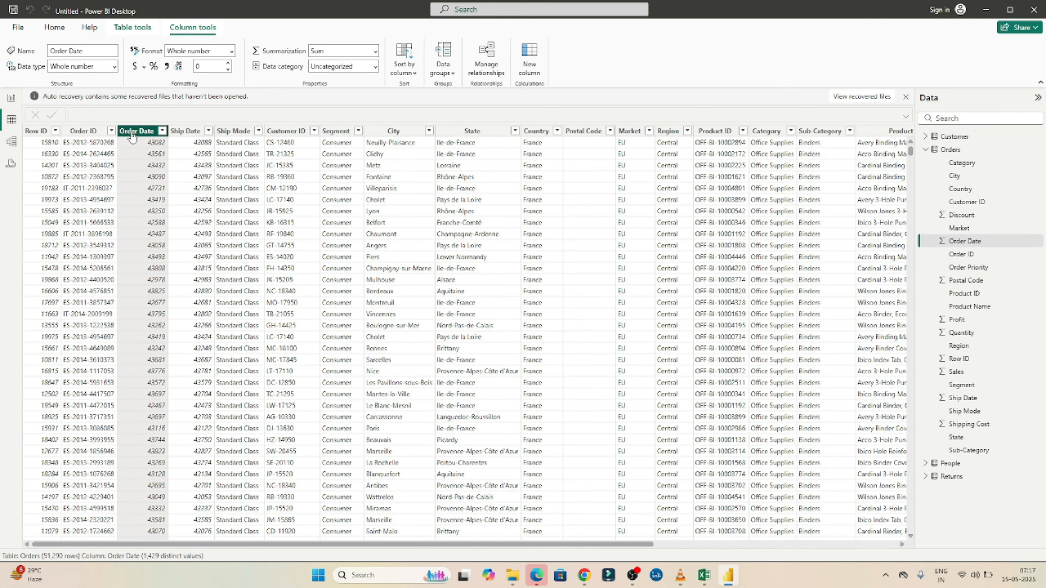
pyautogui.click(943, 243)
pyautogui.click(115, 68)
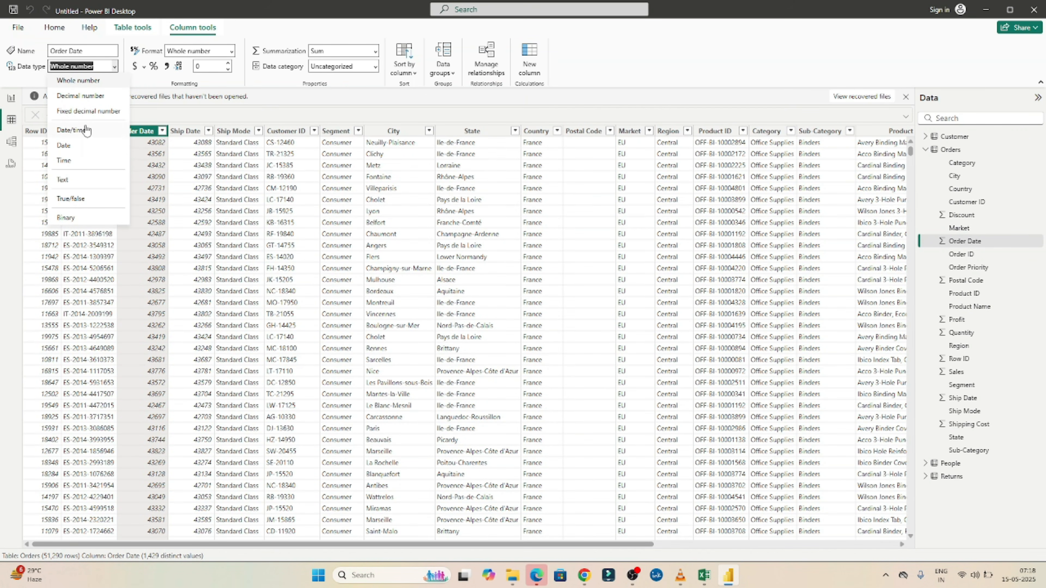
pyautogui.click(77, 133)
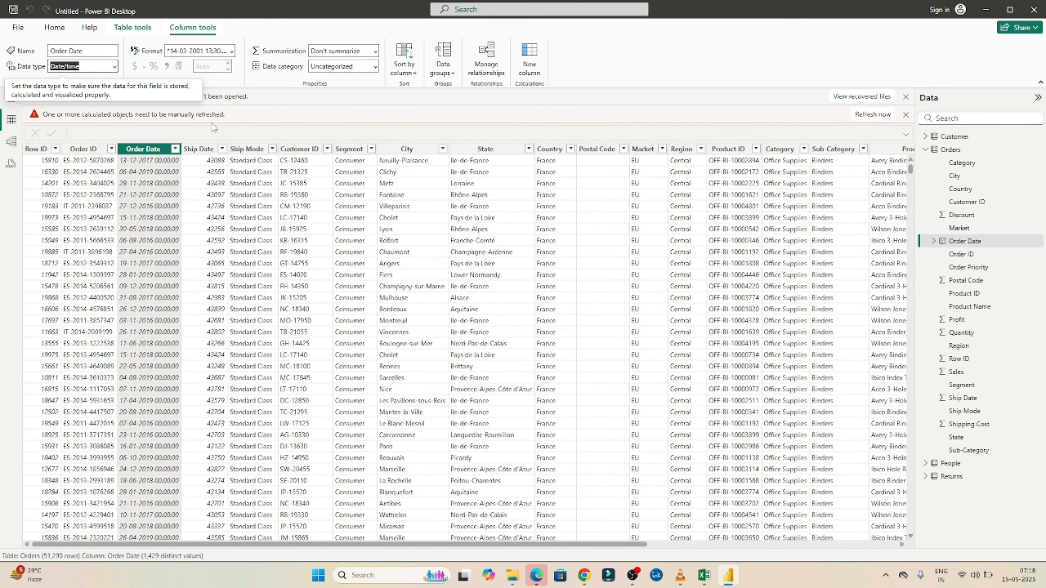
# Step: Set the data type of the Orders table's Ship Date column to Date/time and collapse the table's field list
pyautogui.click(198, 150)
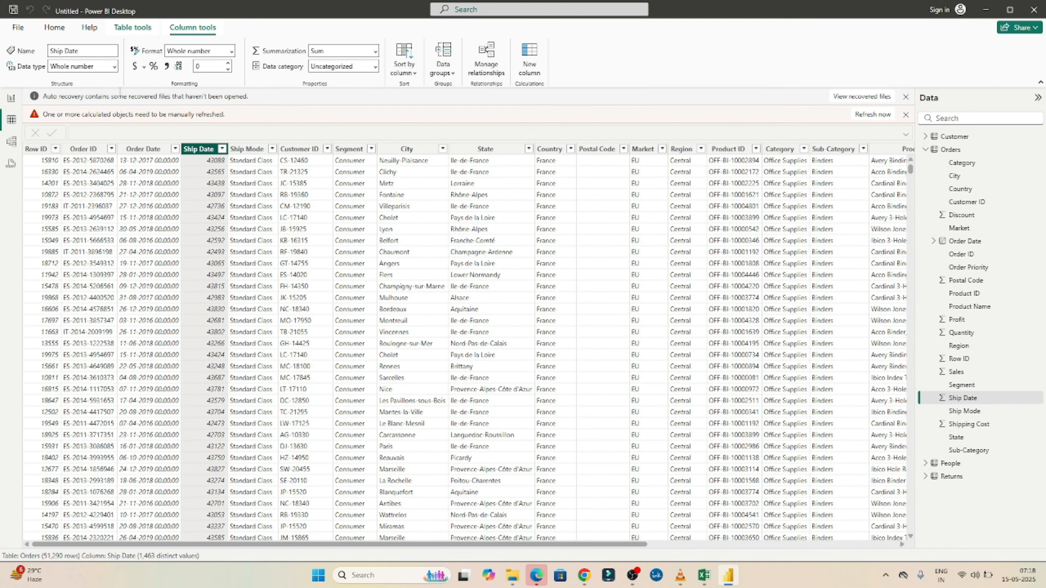
pyautogui.click(114, 66)
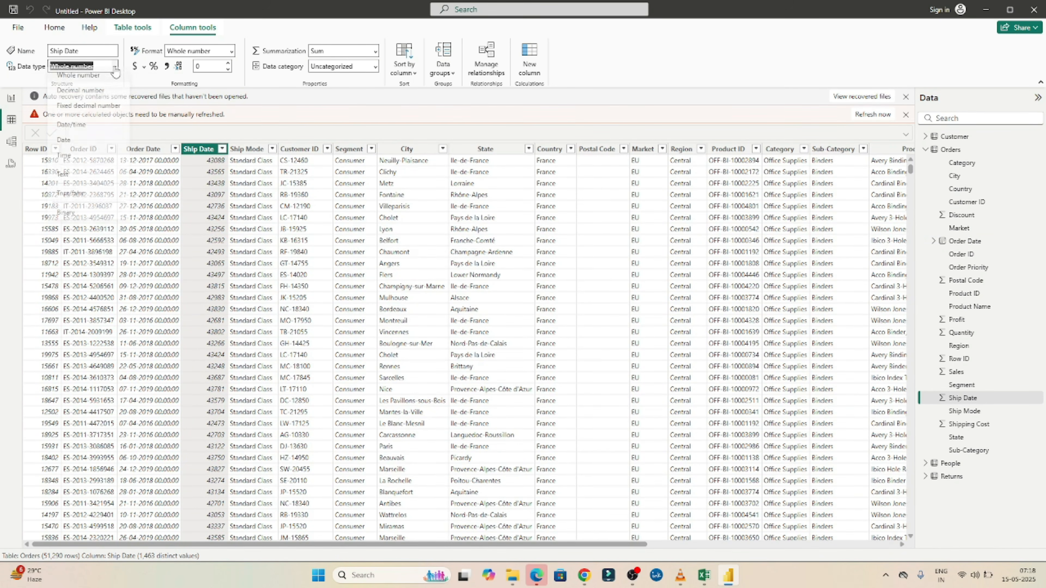
pyautogui.click(79, 132)
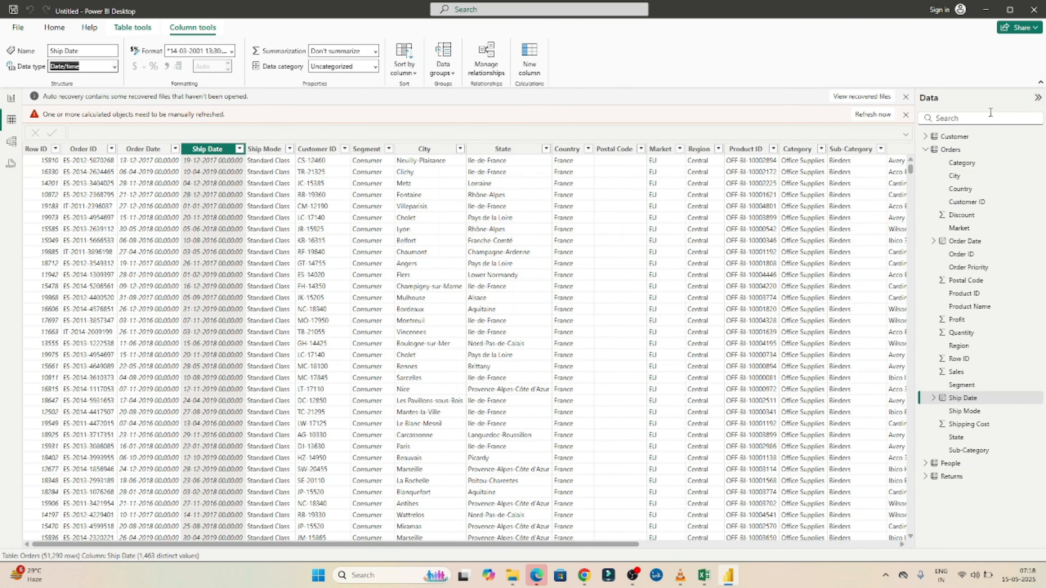
pyautogui.click(926, 149)
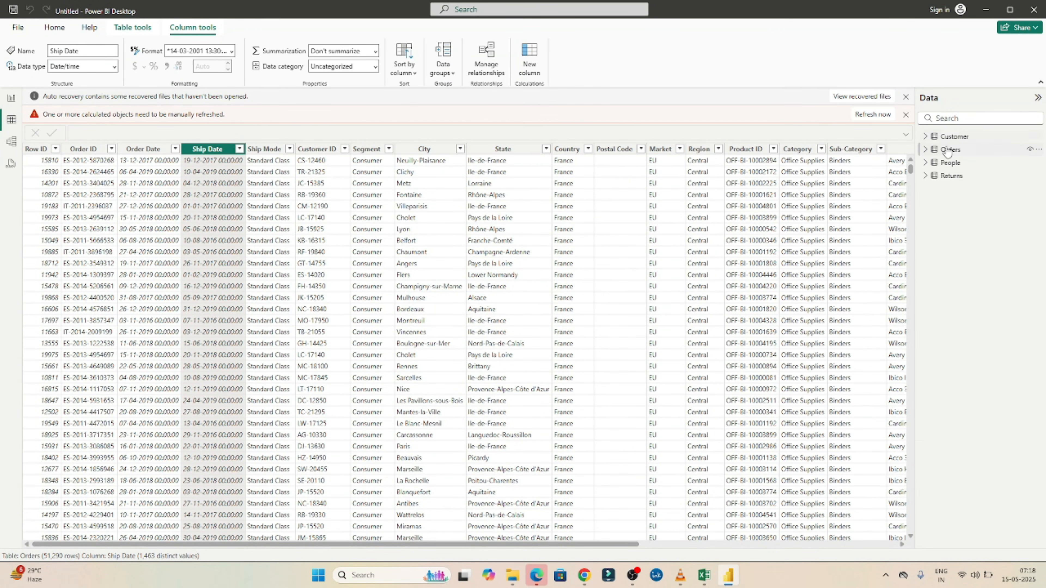
# Step: In the model view, spread out the tables by moving Orders below and left of Customer, and People and Returns lower on the canvas
pyautogui.click(11, 142)
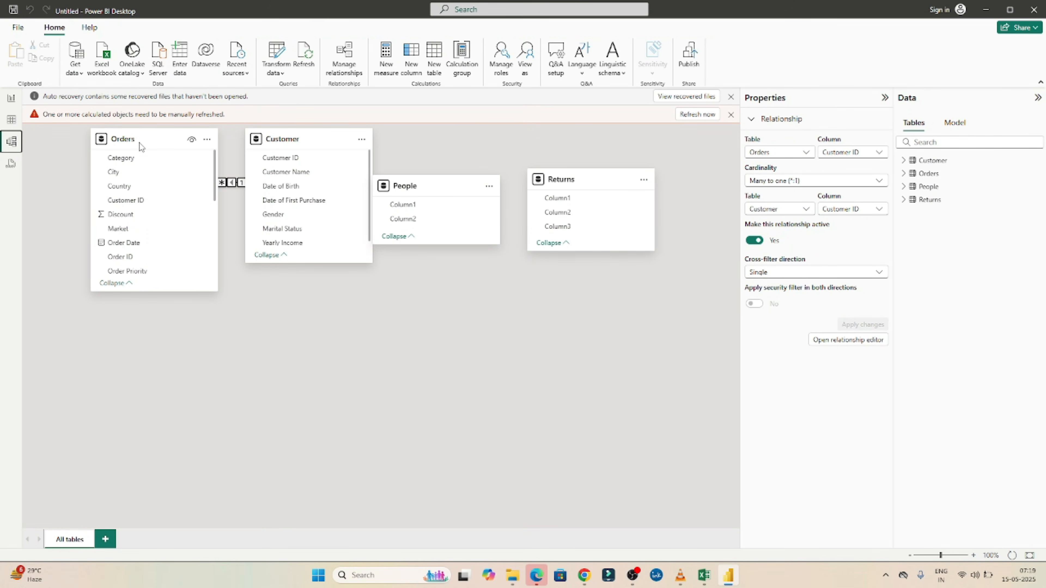
pyautogui.moveTo(139, 142); pyautogui.dragTo(56, 283)
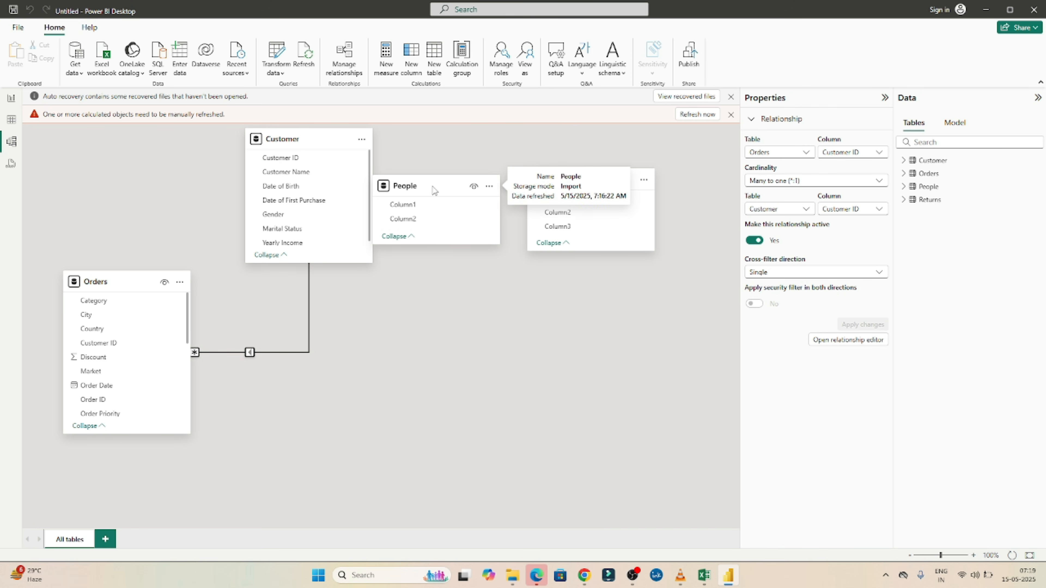
pyautogui.moveTo(434, 198); pyautogui.dragTo(475, 329)
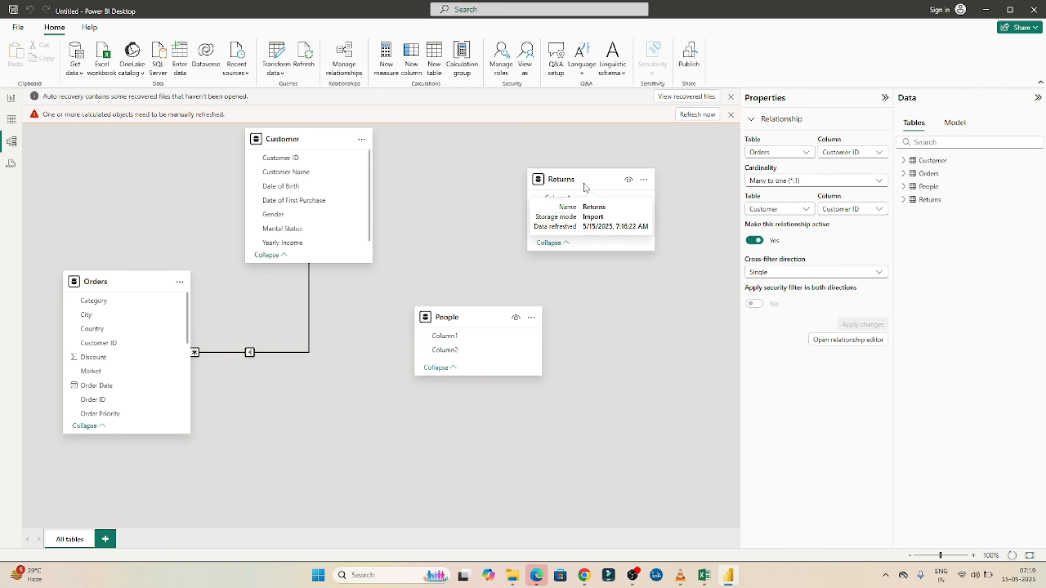
pyautogui.moveTo(585, 184); pyautogui.dragTo(659, 309)
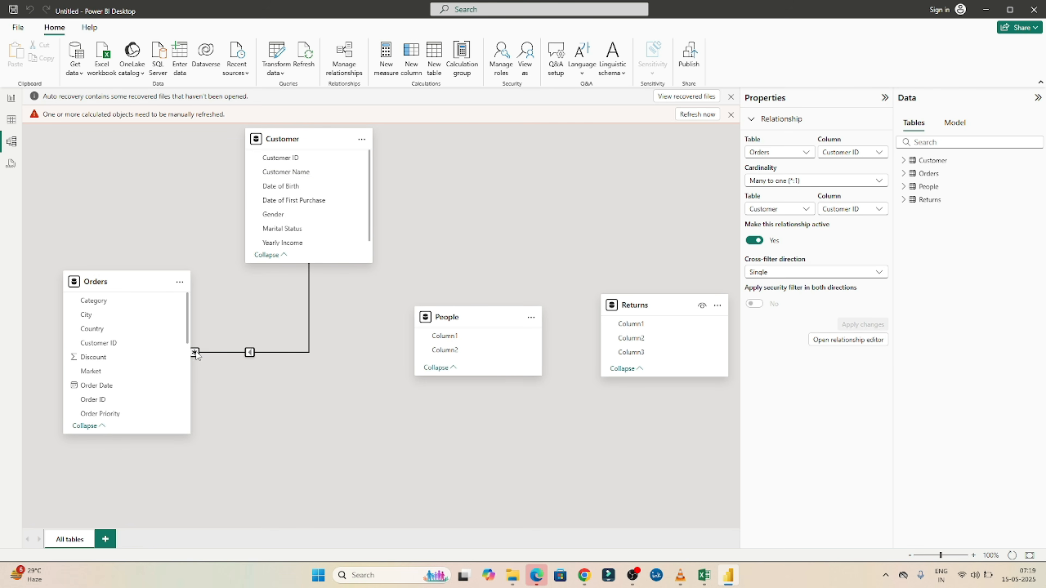
pyautogui.click(441, 368)
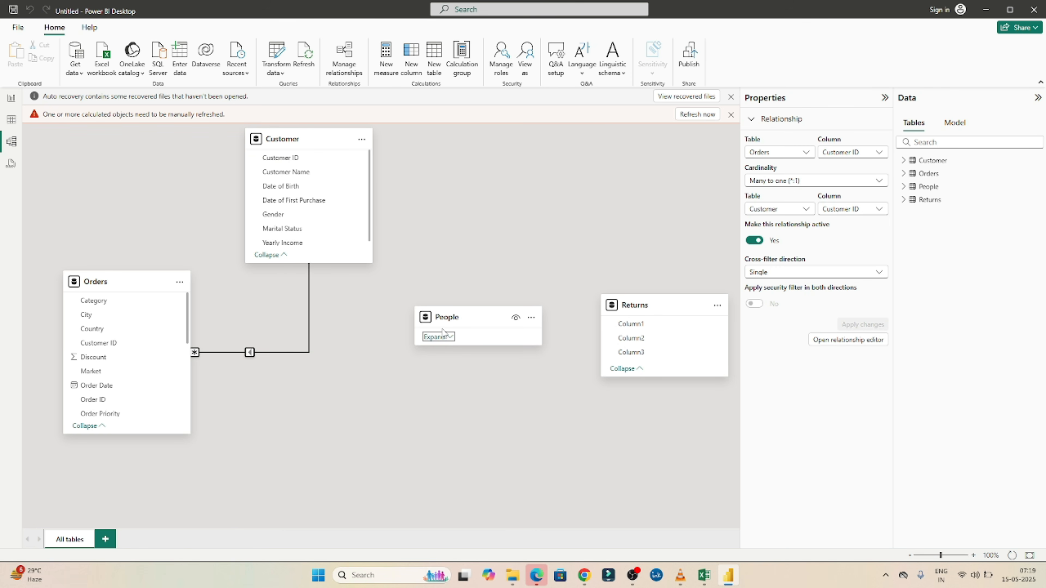
pyautogui.click(444, 337)
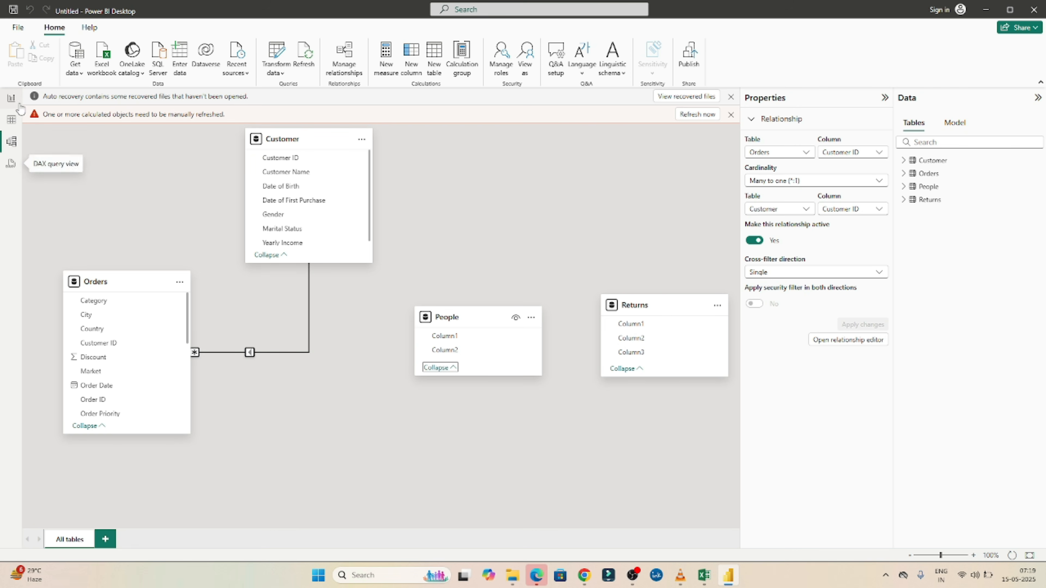
# Step: Return to the report view, dismiss the manual refresh notice and expand the Filters pane
pyautogui.click(12, 99)
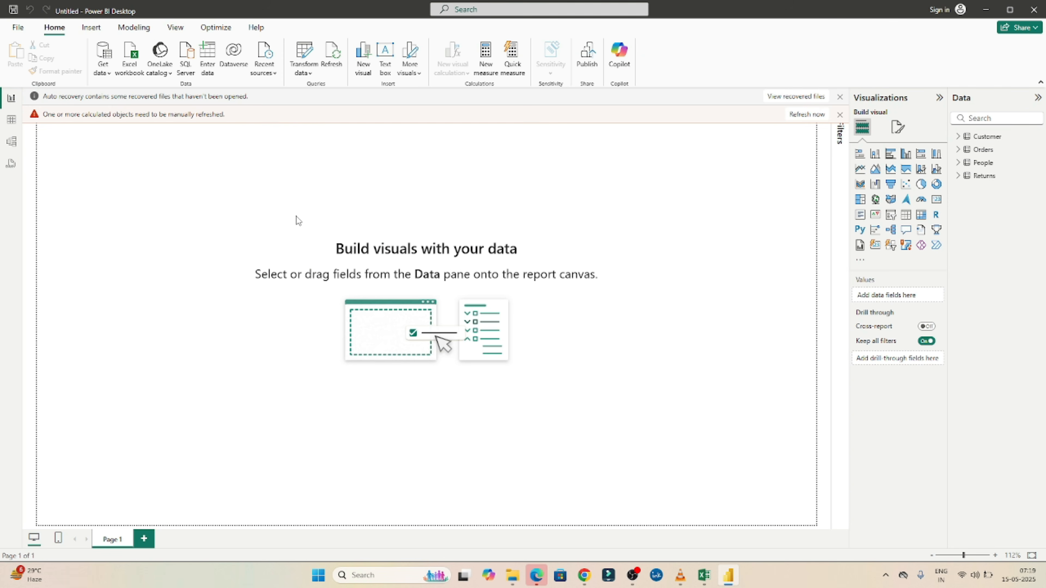
pyautogui.click(840, 115)
pyautogui.click(842, 132)
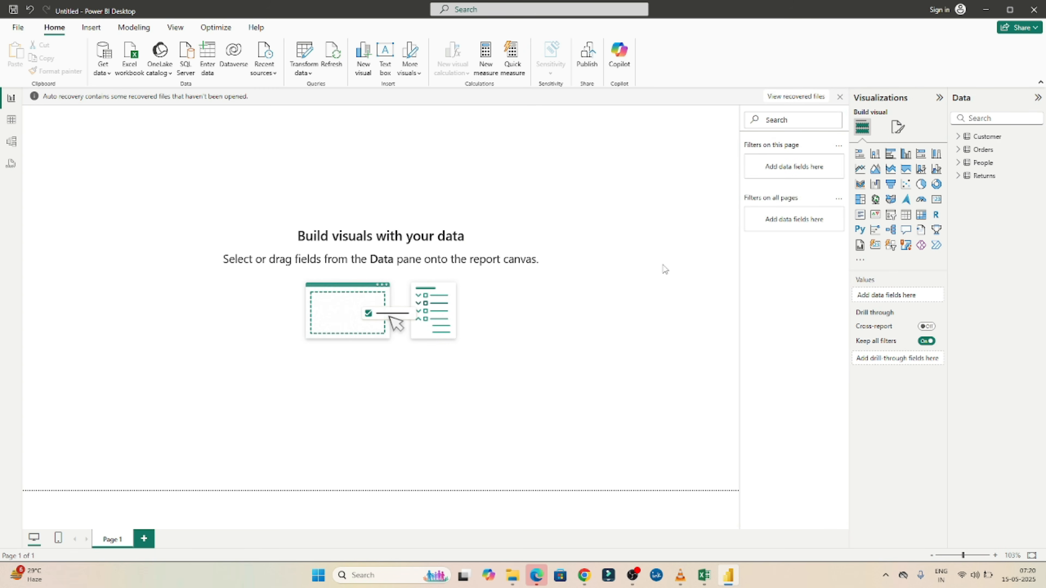
pyautogui.click(1038, 98)
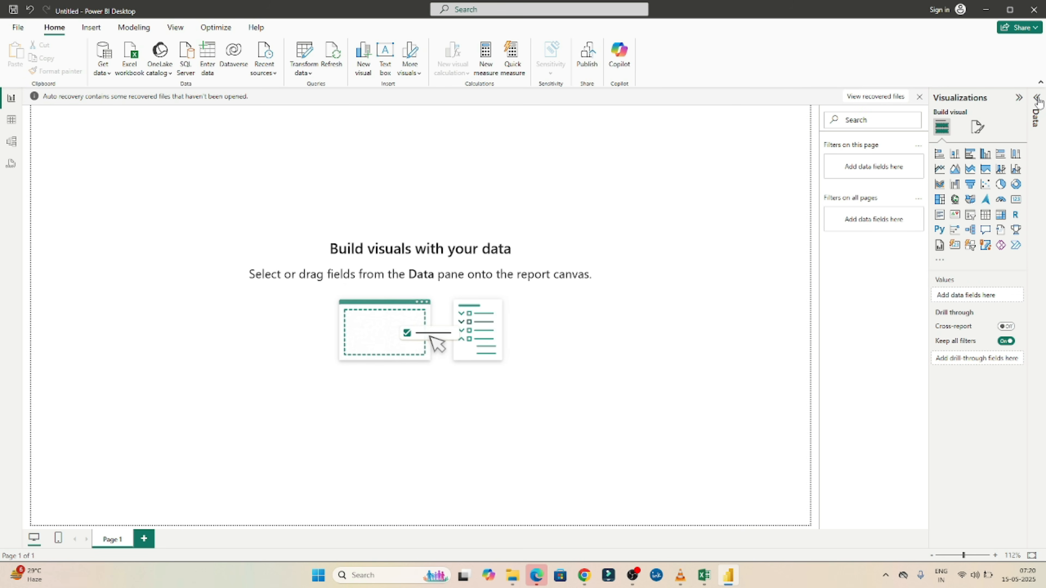
pyautogui.click(1038, 99)
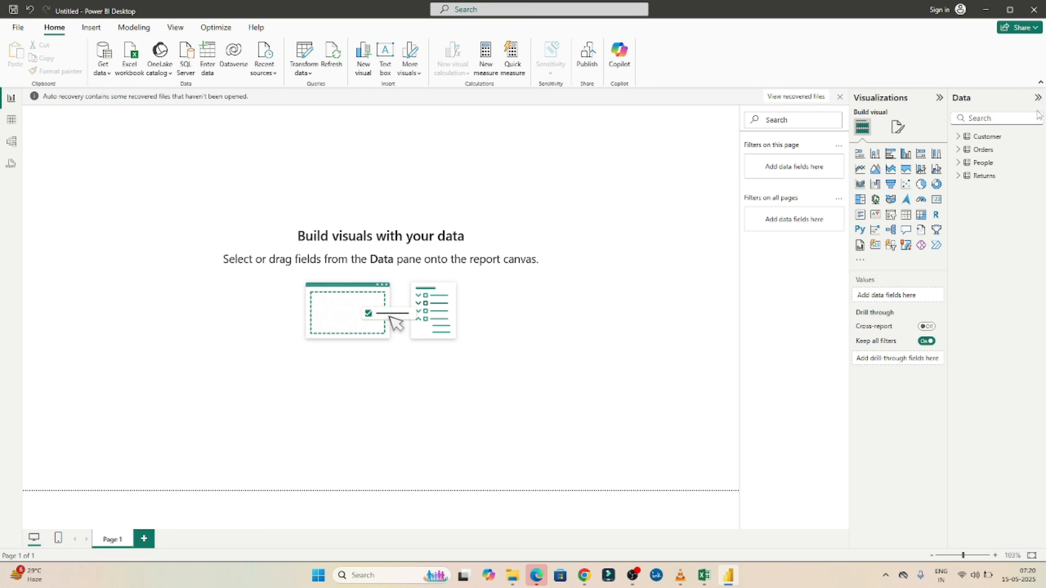
pyautogui.click(958, 138)
pyautogui.click(958, 138)
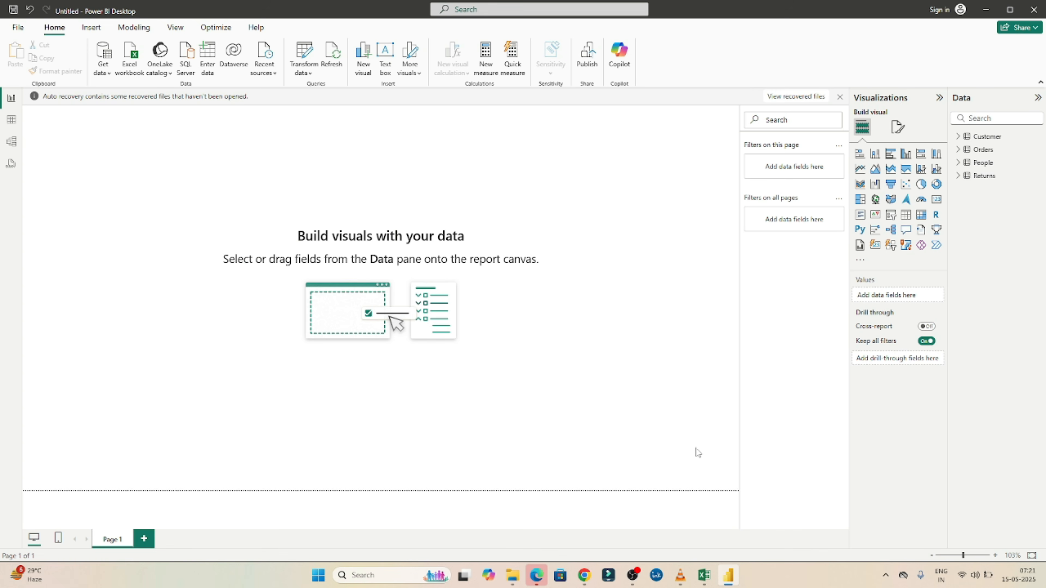
# Step: Draw an arrow pointing at the HR management Dashboard image on the whiteboard, and switch back to Power BI Desktop
pyautogui.click(632, 575)
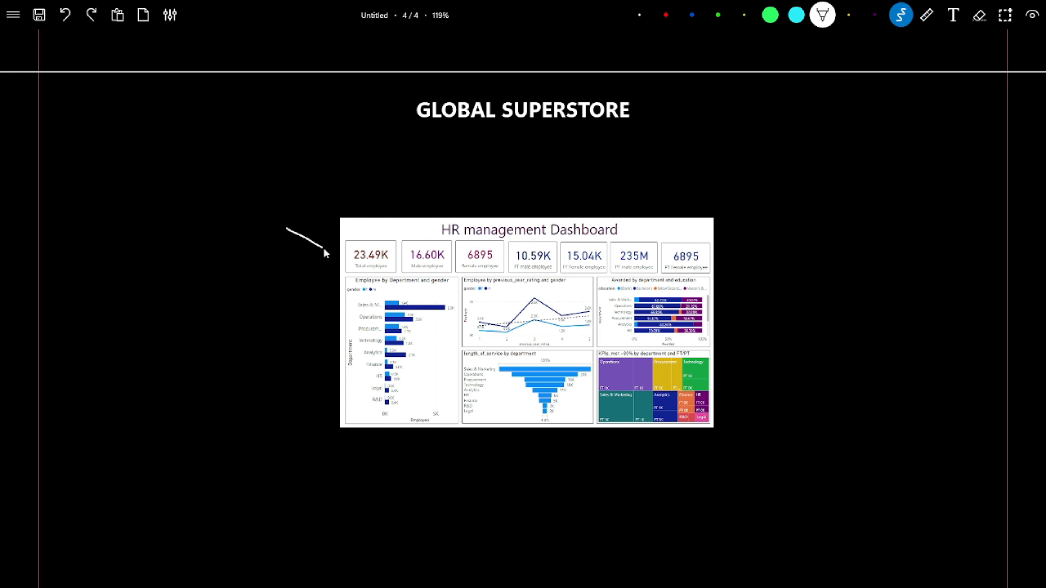
pyautogui.moveTo(330, 245); pyautogui.dragTo(332, 262)
pyautogui.hotkey('alt', 'Tab')
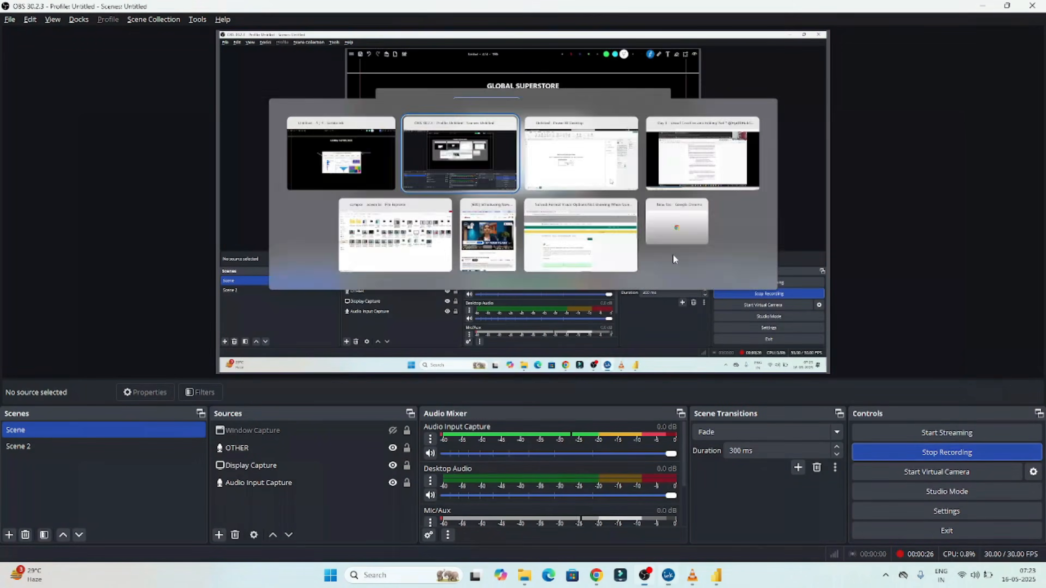
pyautogui.moveTo(715, 581)
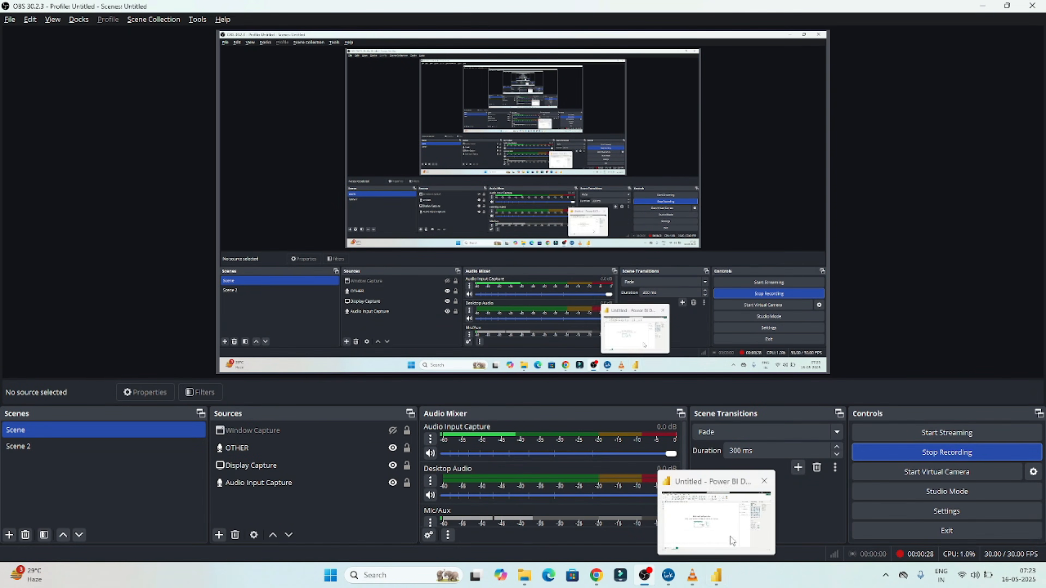
pyautogui.click(723, 531)
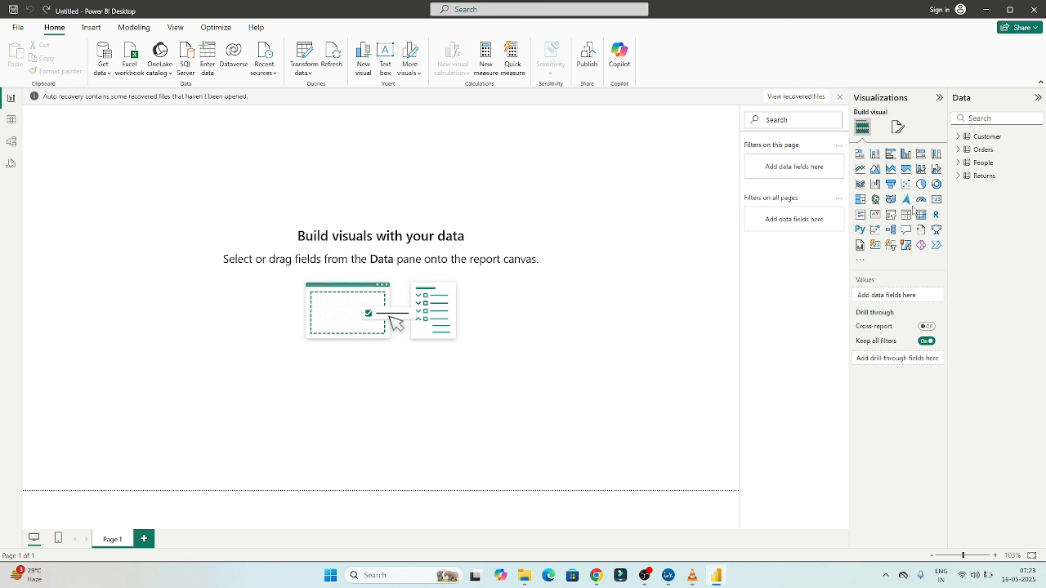
# Step: Compare the report page formatting options with the options for building visuals
pyautogui.click(897, 129)
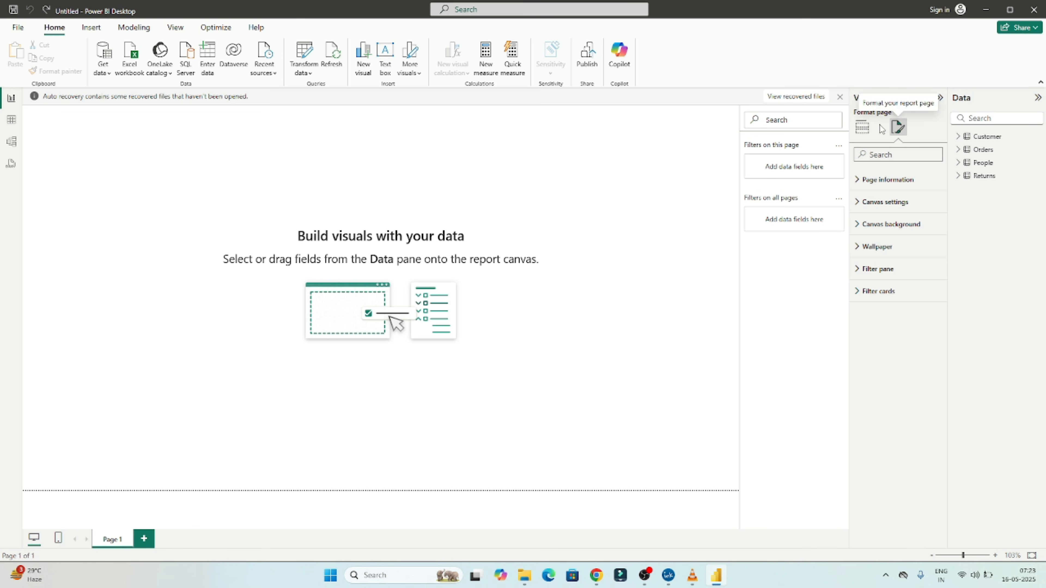
pyautogui.click(861, 127)
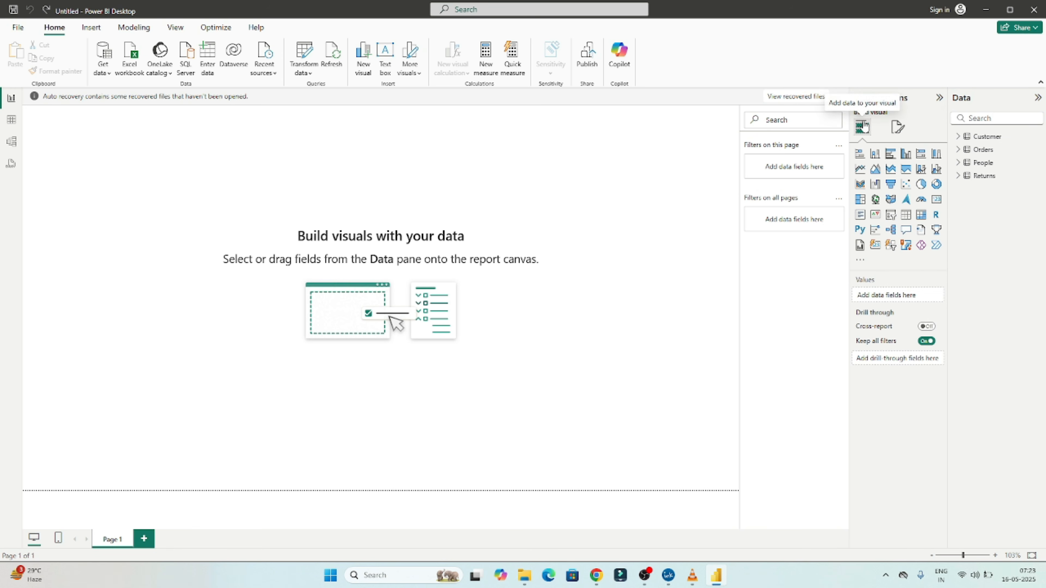
pyautogui.click(899, 129)
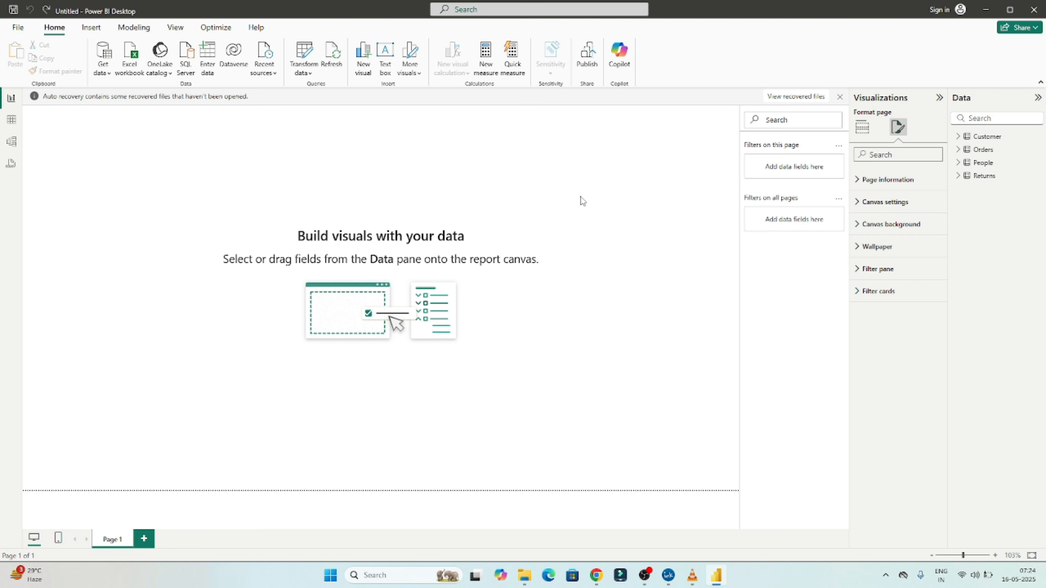
pyautogui.click(862, 128)
# Step: Rename the report page to GLOBAL in its page information settings
pyautogui.click(896, 129)
pyautogui.click(869, 181)
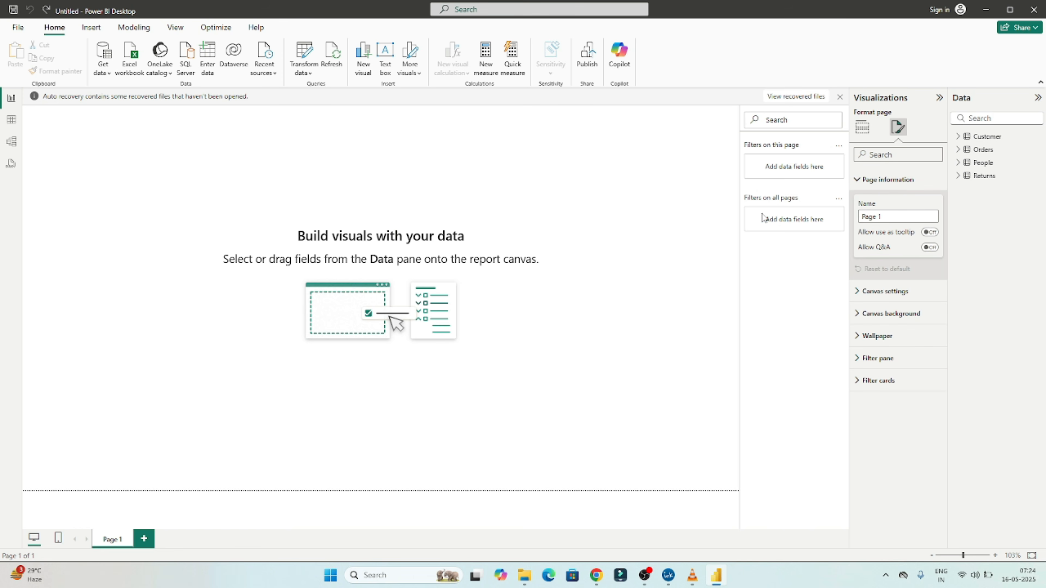
pyautogui.click(889, 221)
pyautogui.write('C')
pyautogui.press('Return')
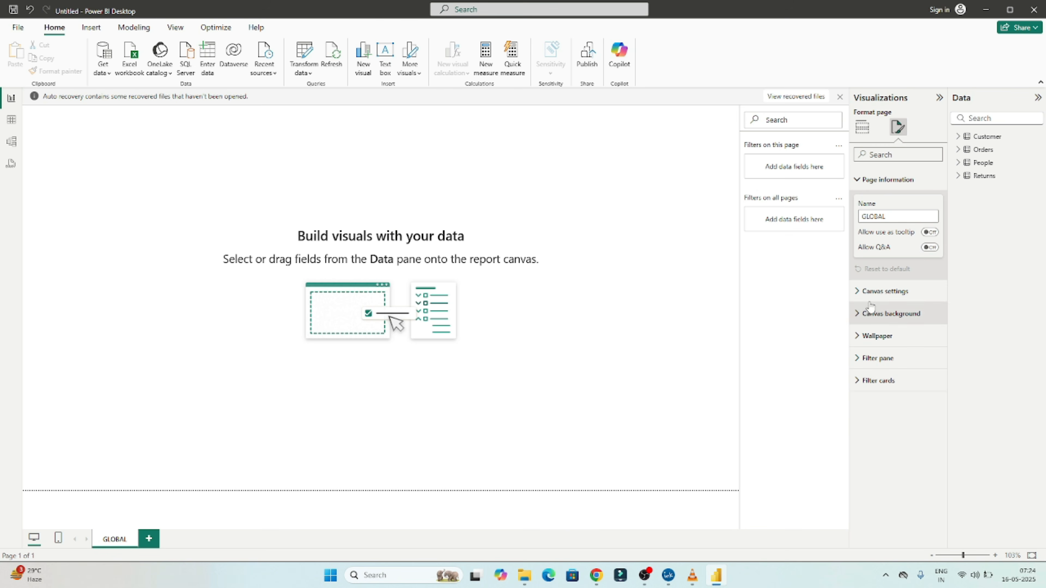
# Step: Try the 4:3 and Letter canvas types for the report page
pyautogui.click(858, 293)
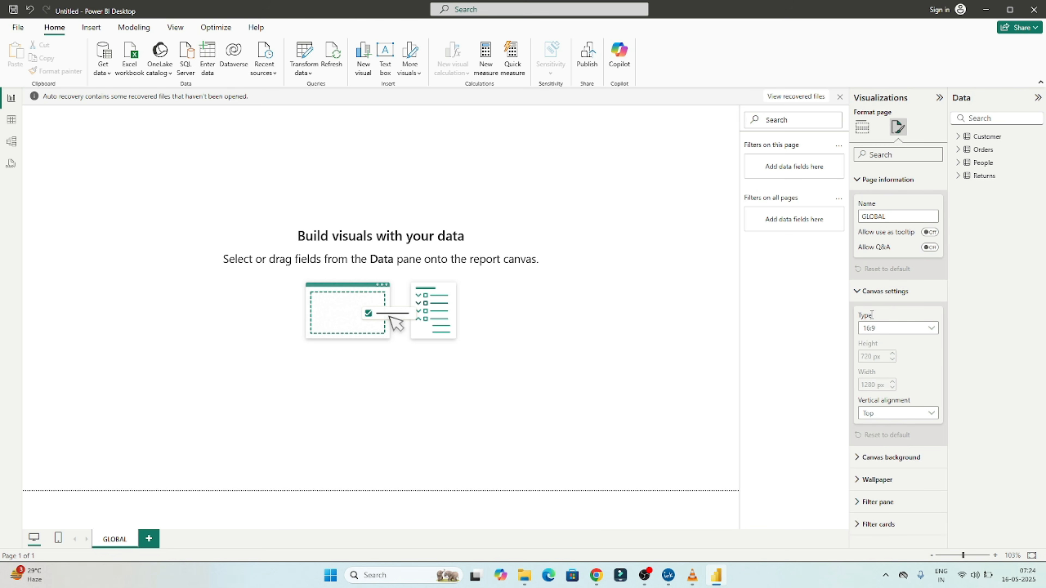
pyautogui.click(877, 335)
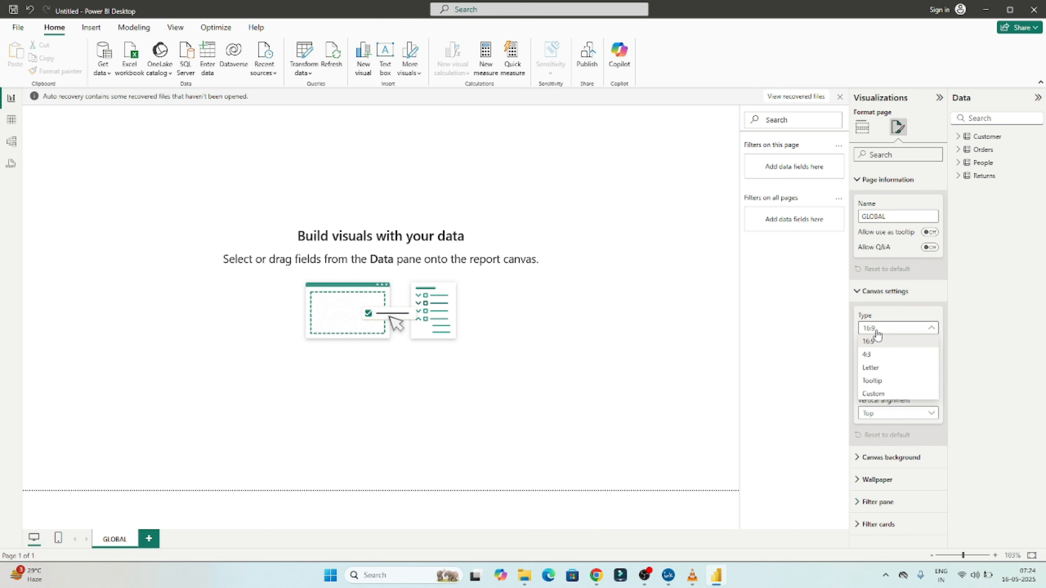
pyautogui.click(869, 355)
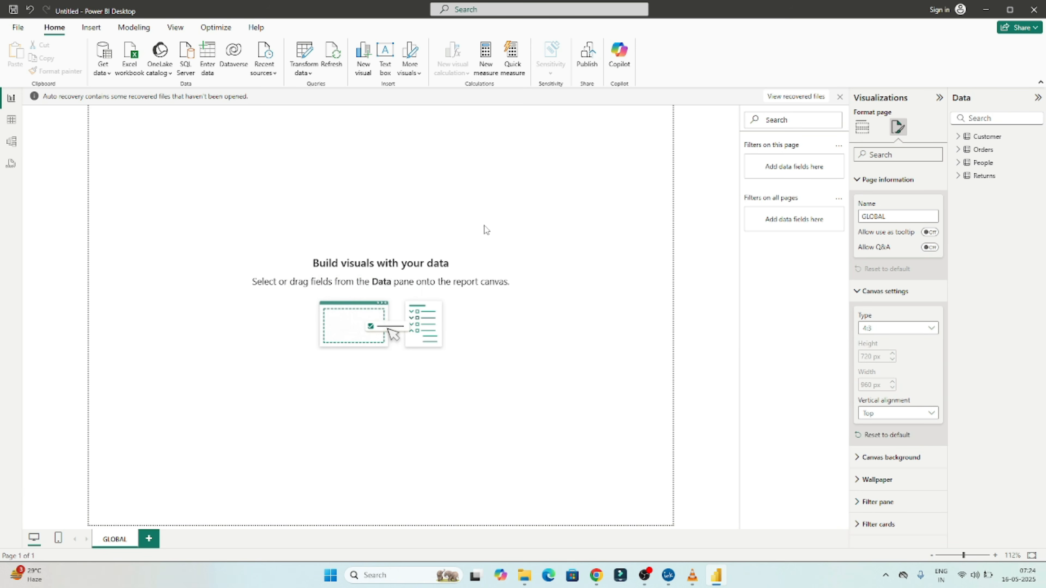
pyautogui.click(898, 329)
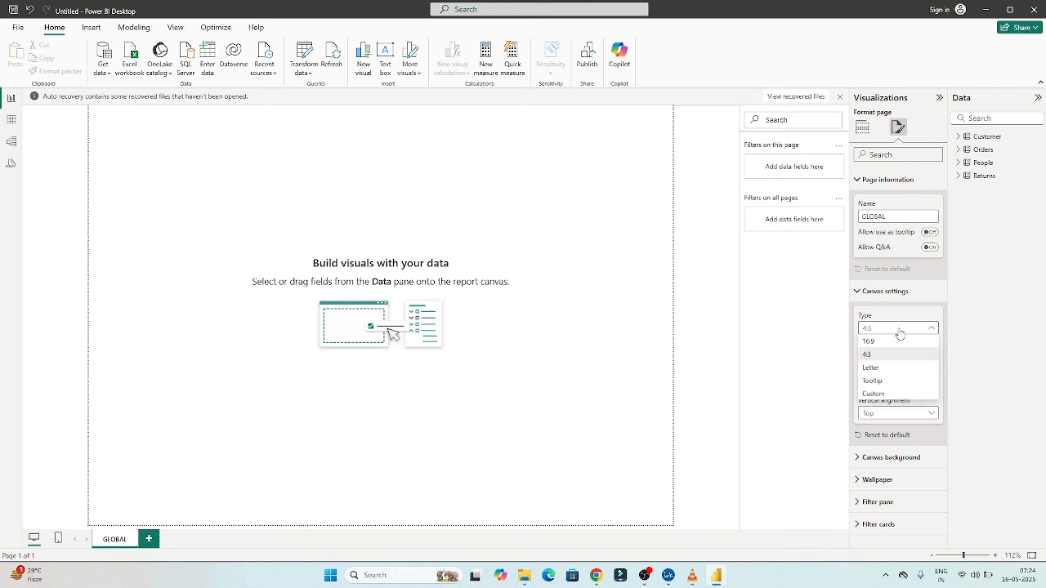
pyautogui.click(872, 368)
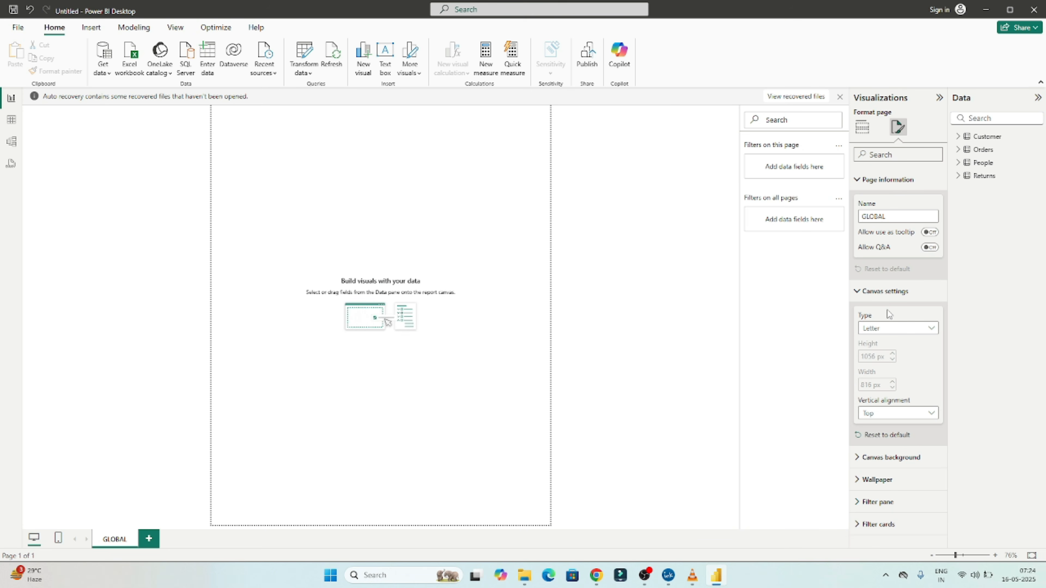
# Step: Set the page's canvas type to Custom with a height of 1300 px and a width of 1850 px
pyautogui.click(878, 332)
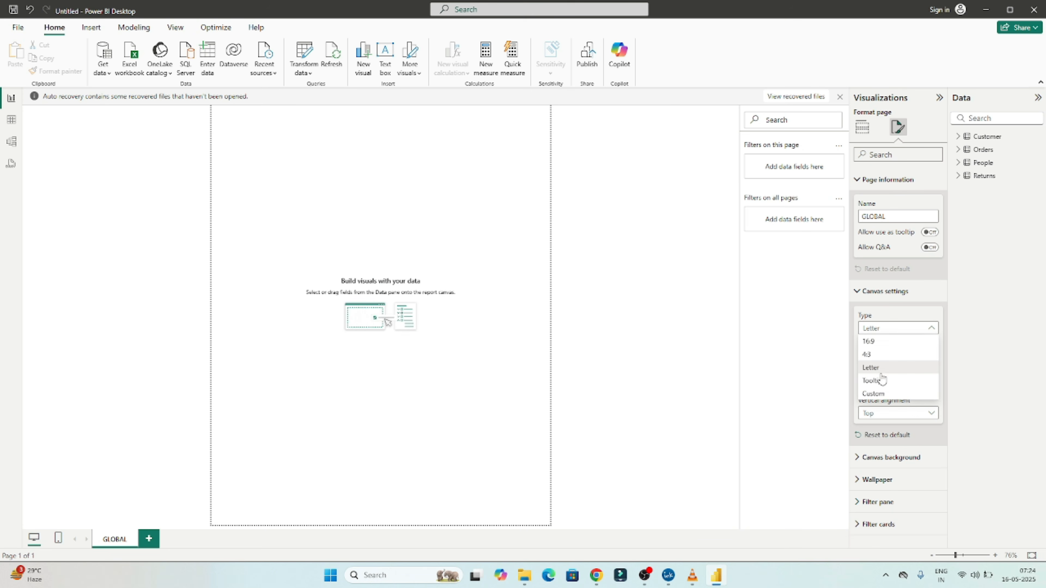
pyautogui.click(875, 394)
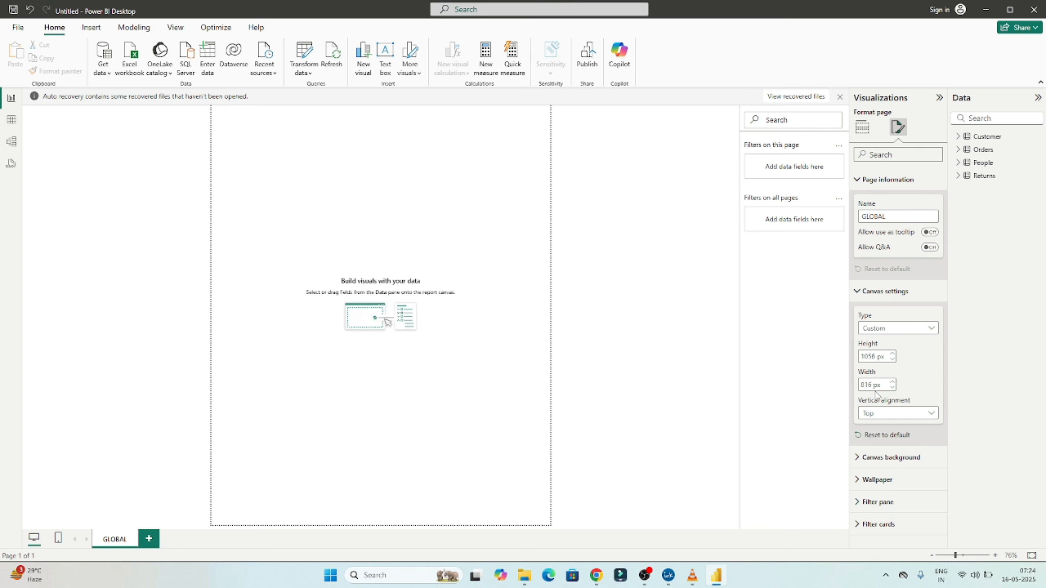
pyautogui.doubleClick(877, 355)
pyautogui.write('1300')
pyautogui.press('Tab')
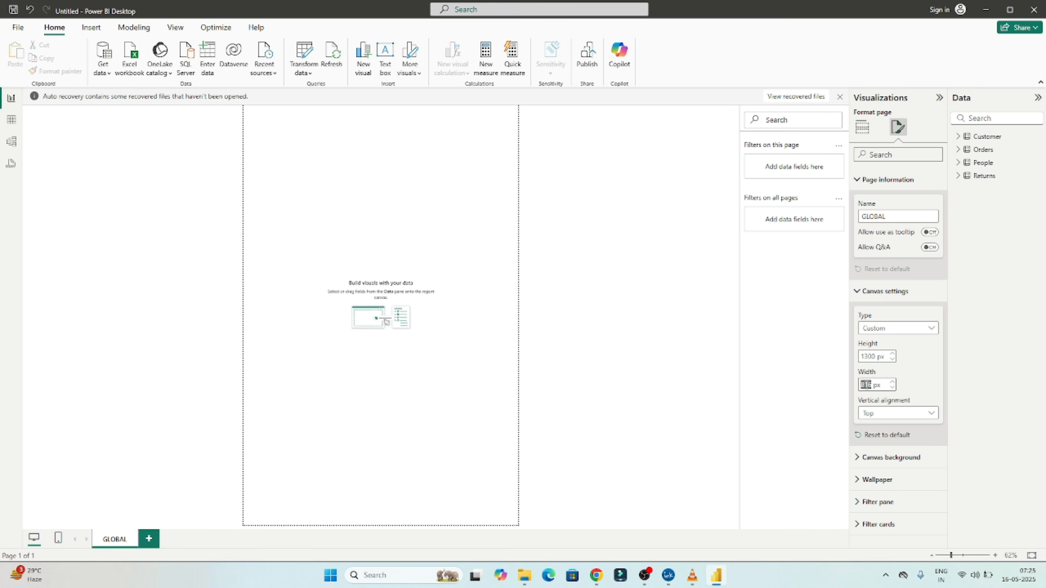
pyautogui.write('1850')
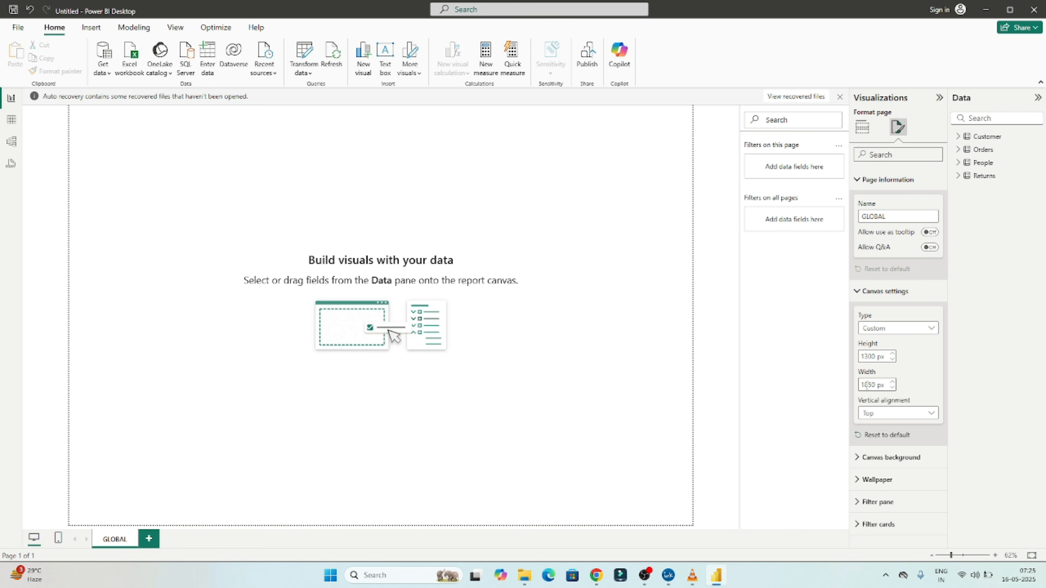
pyautogui.click(916, 361)
pyautogui.click(905, 332)
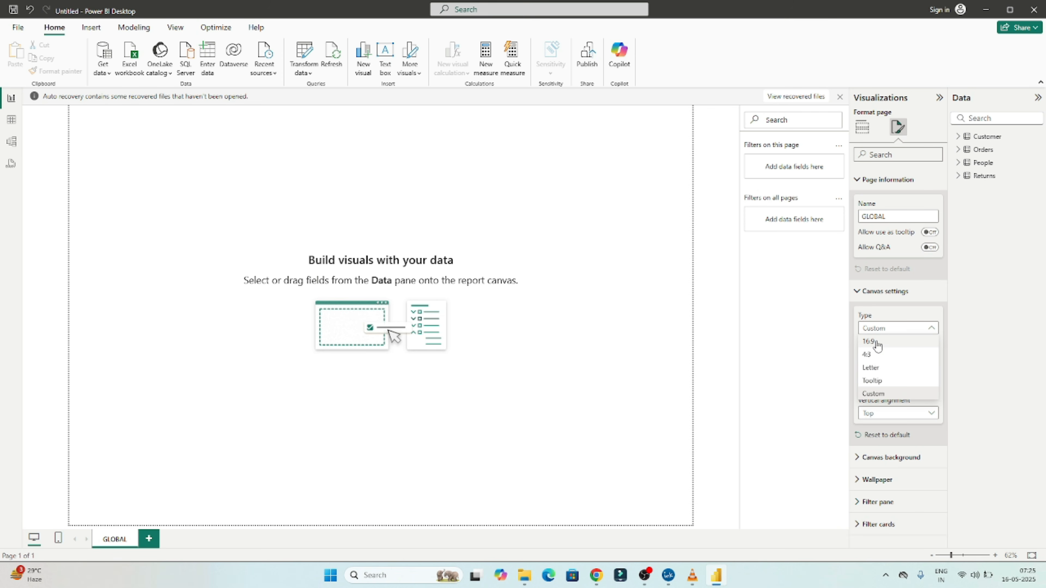
pyautogui.click(954, 363)
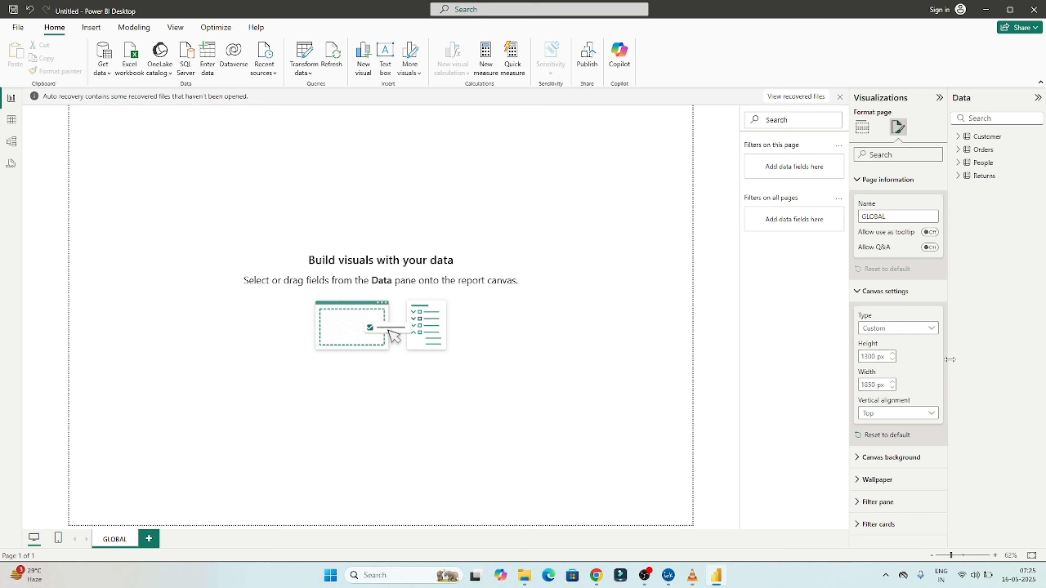
pyautogui.doubleClick(868, 358)
pyautogui.click(862, 385)
# Step: Set the canvas background color to black with 0% transparency
pyautogui.click(857, 293)
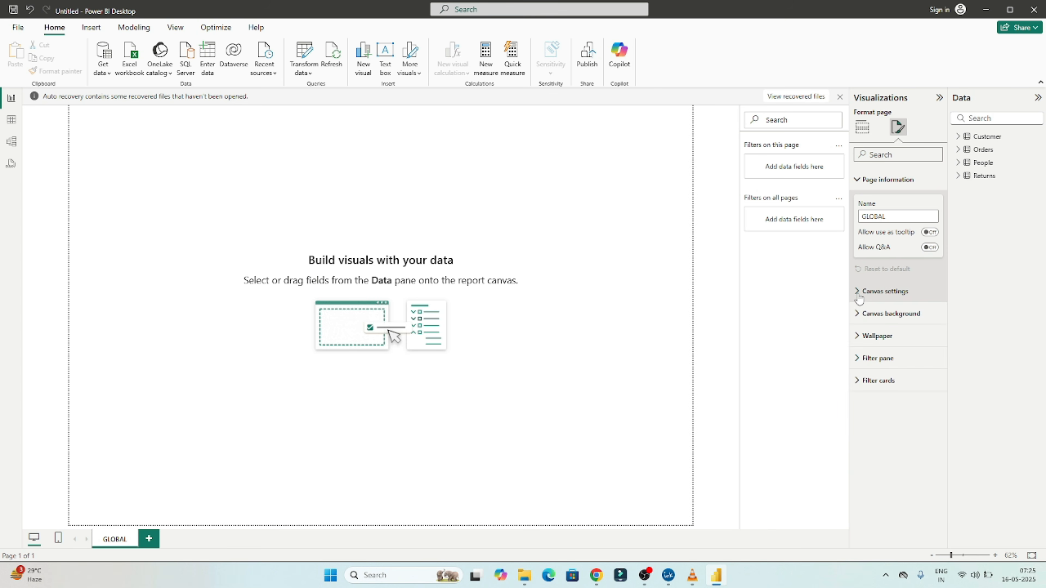
pyautogui.click(859, 316)
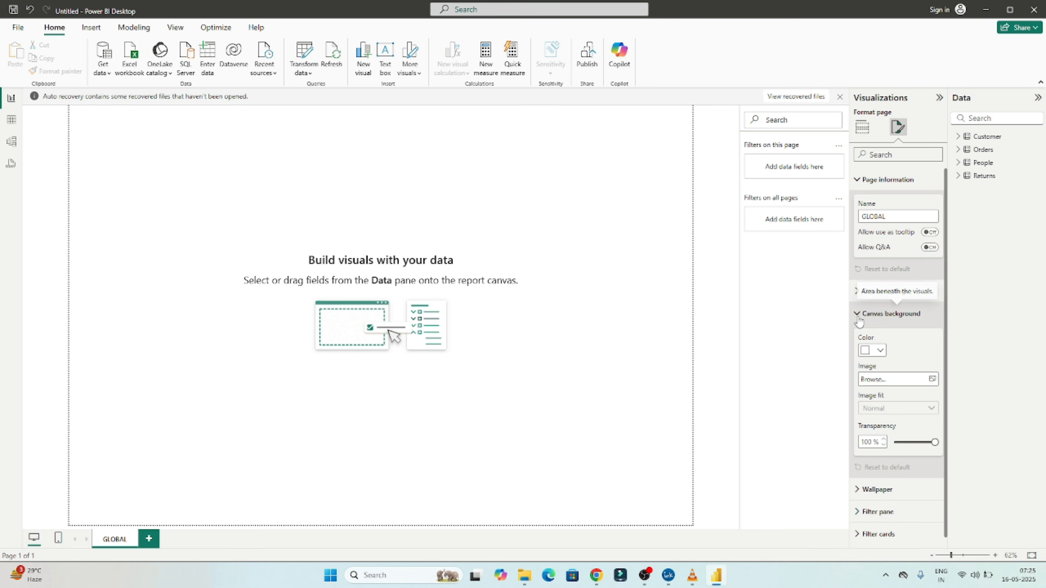
pyautogui.click(880, 350)
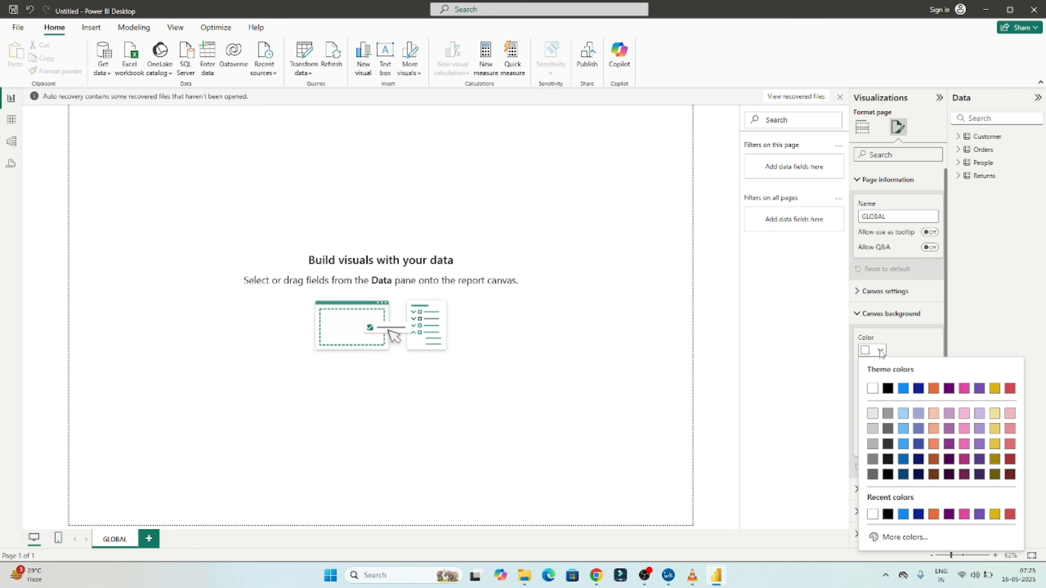
pyautogui.click(888, 390)
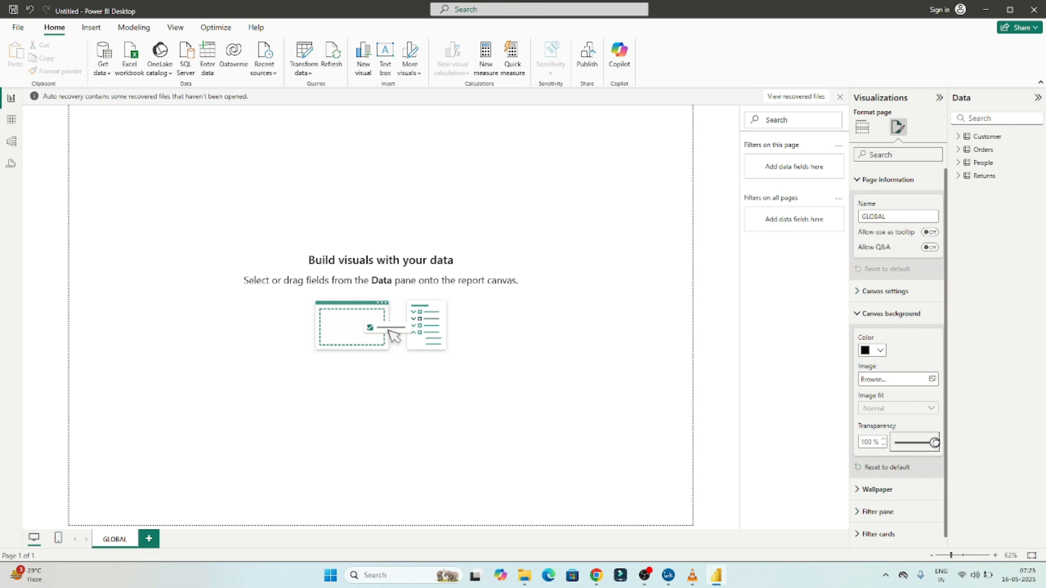
pyautogui.moveTo(934, 443); pyautogui.dragTo(896, 443)
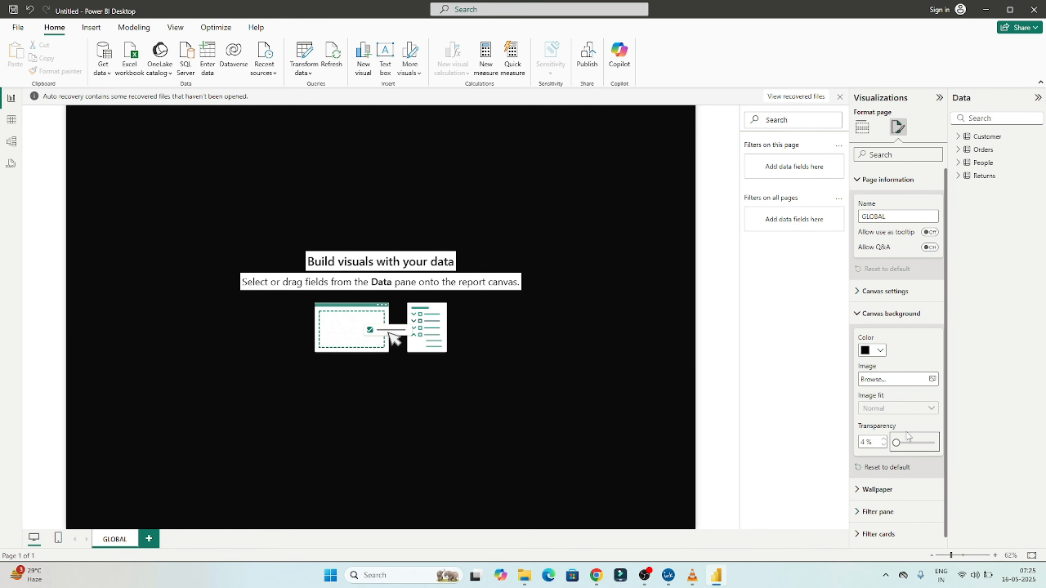
pyautogui.moveTo(896, 442); pyautogui.dragTo(891, 442)
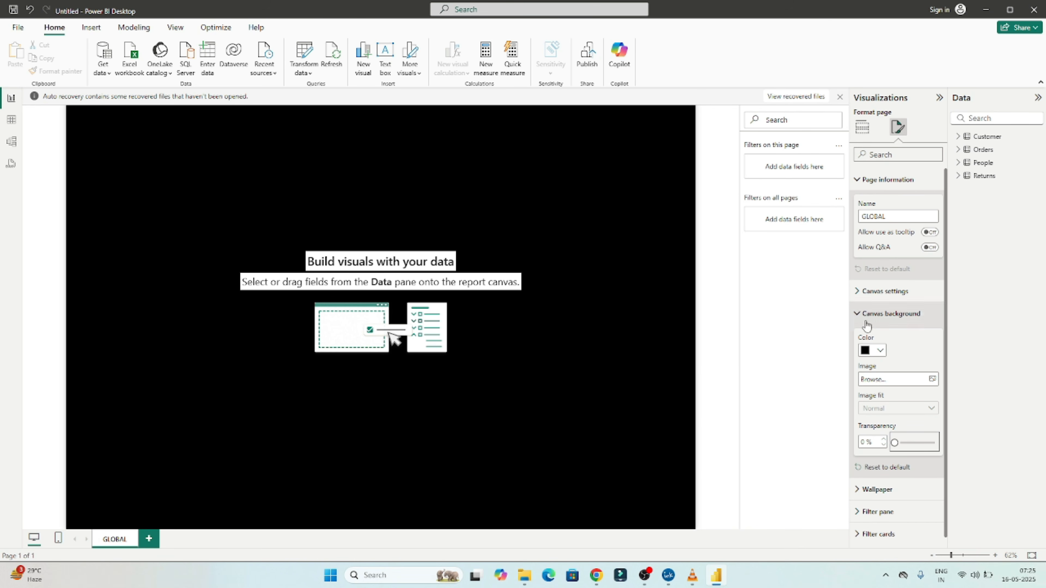
pyautogui.click(857, 313)
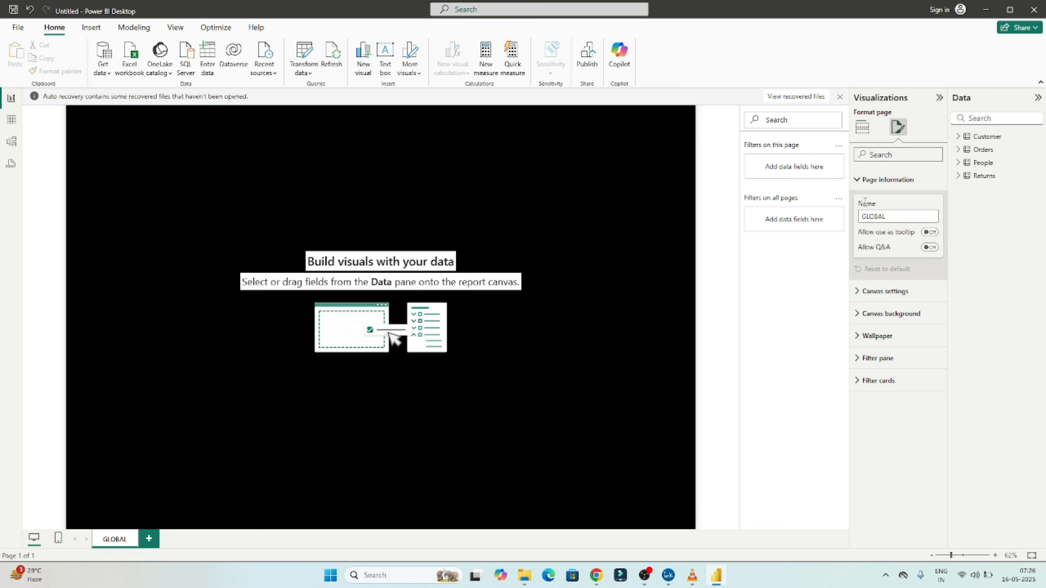
# Step: Review the canvas settings, wallpaper and filter pane options in the page formatting, and collapse the expanded sections
pyautogui.click(857, 185)
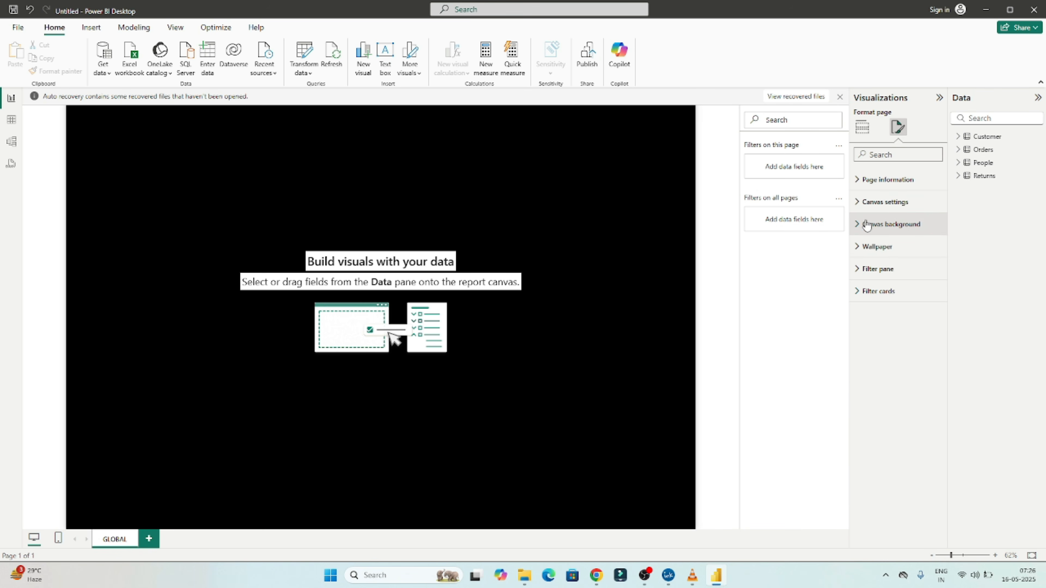
pyautogui.click(860, 207)
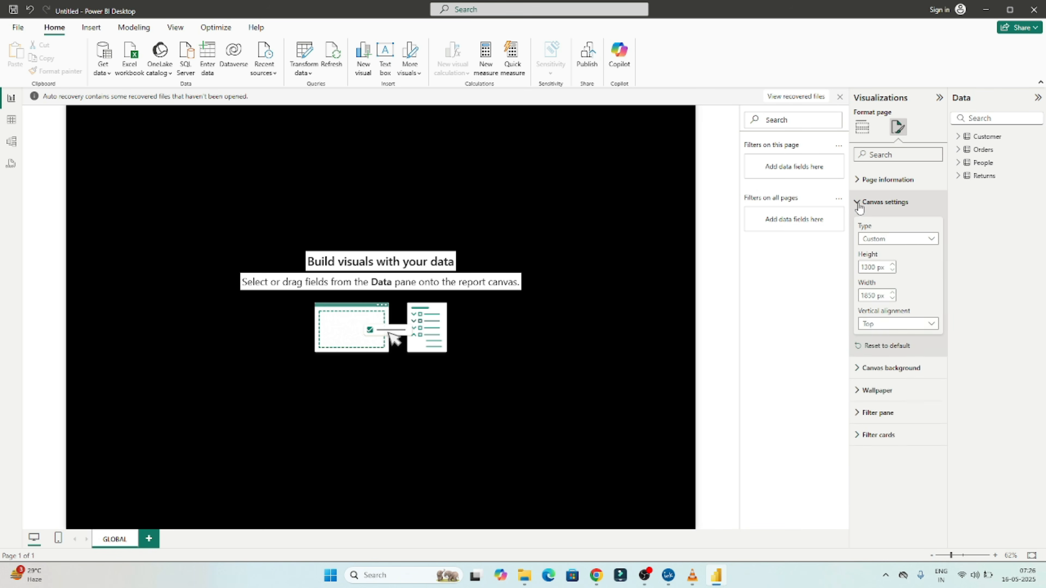
pyautogui.click(859, 207)
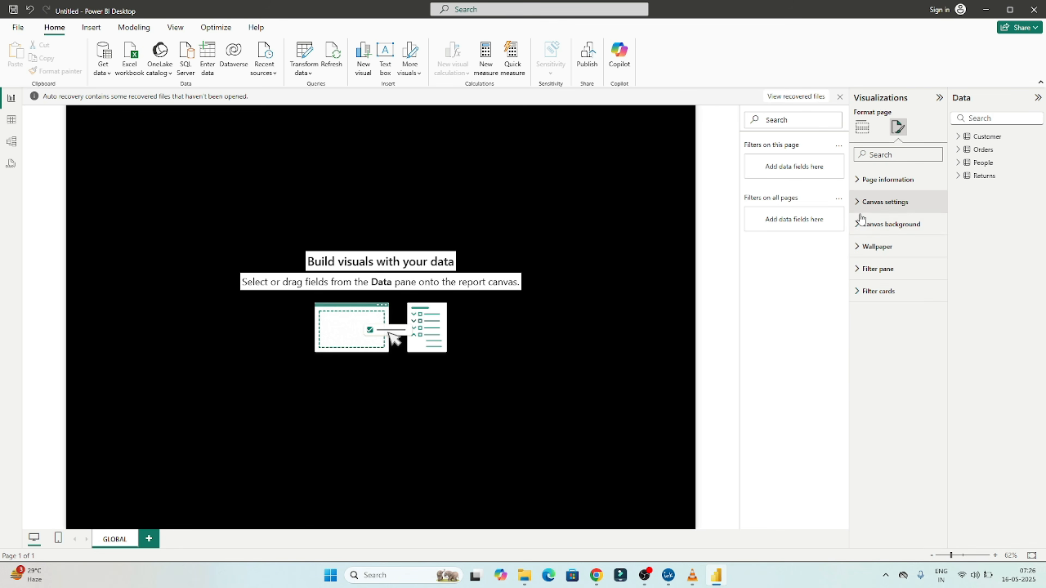
pyautogui.click(859, 248)
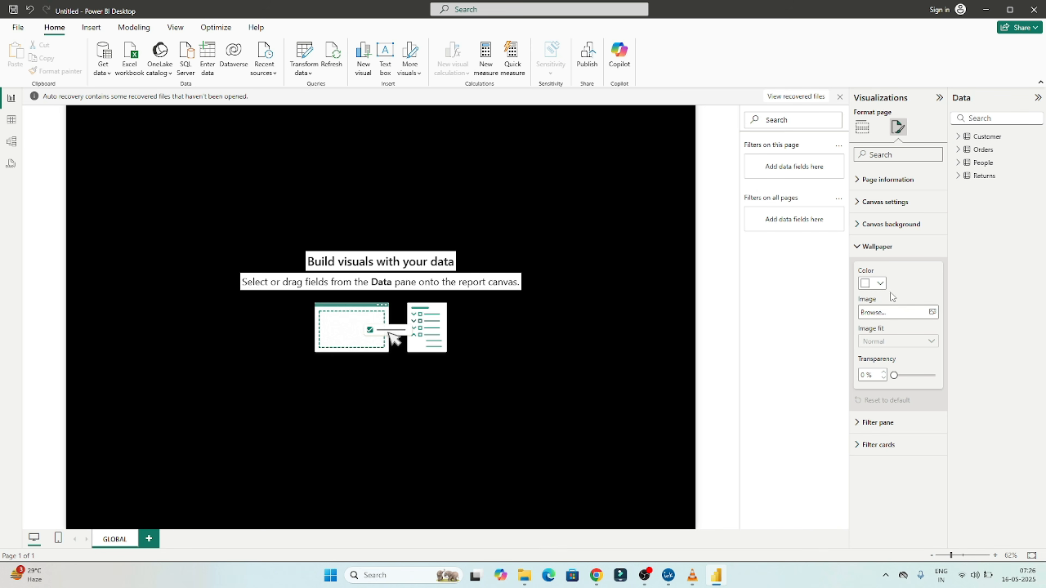
pyautogui.click(861, 429)
pyautogui.click(860, 429)
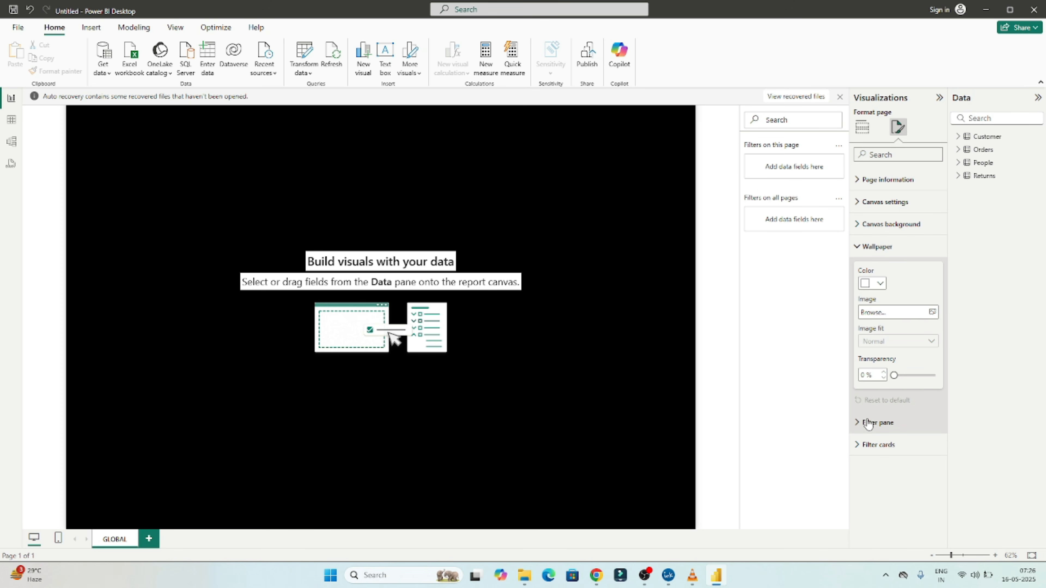
pyautogui.click(860, 248)
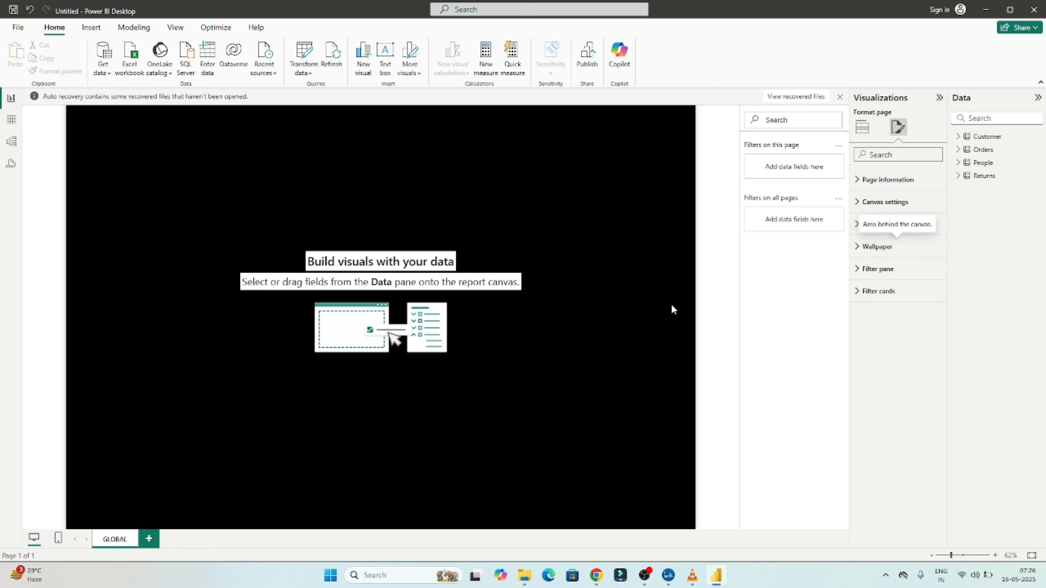
pyautogui.click(665, 313)
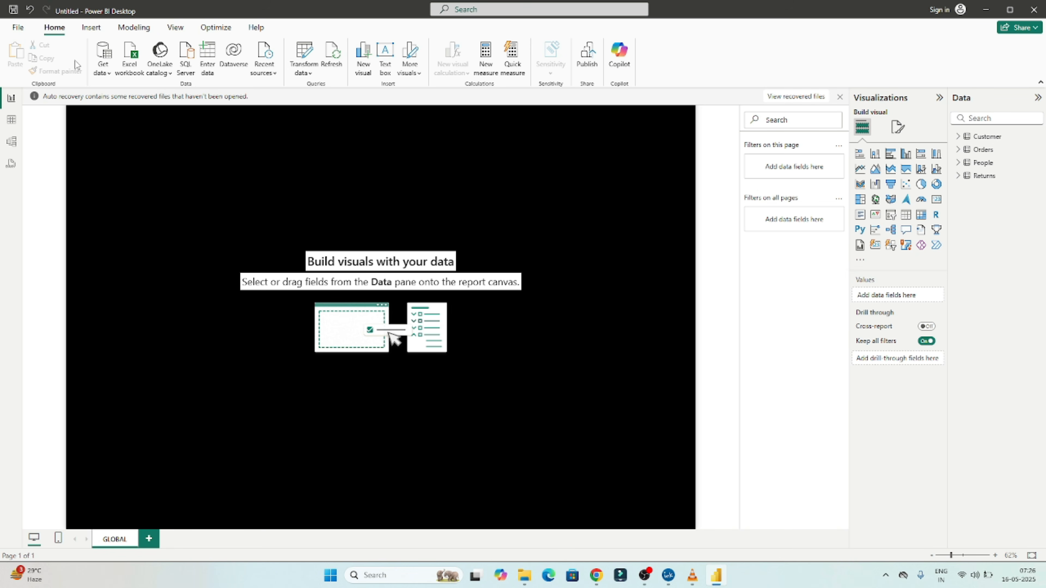
# Step: Insert a text box on the report page and set its font to Arial Black at size 36
pyautogui.click(385, 51)
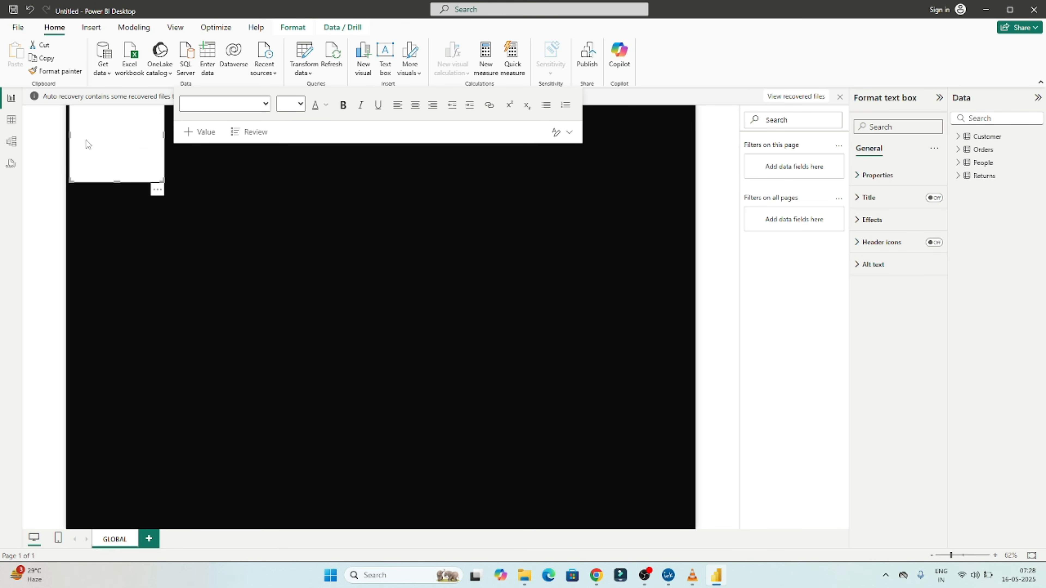
pyautogui.click(267, 105)
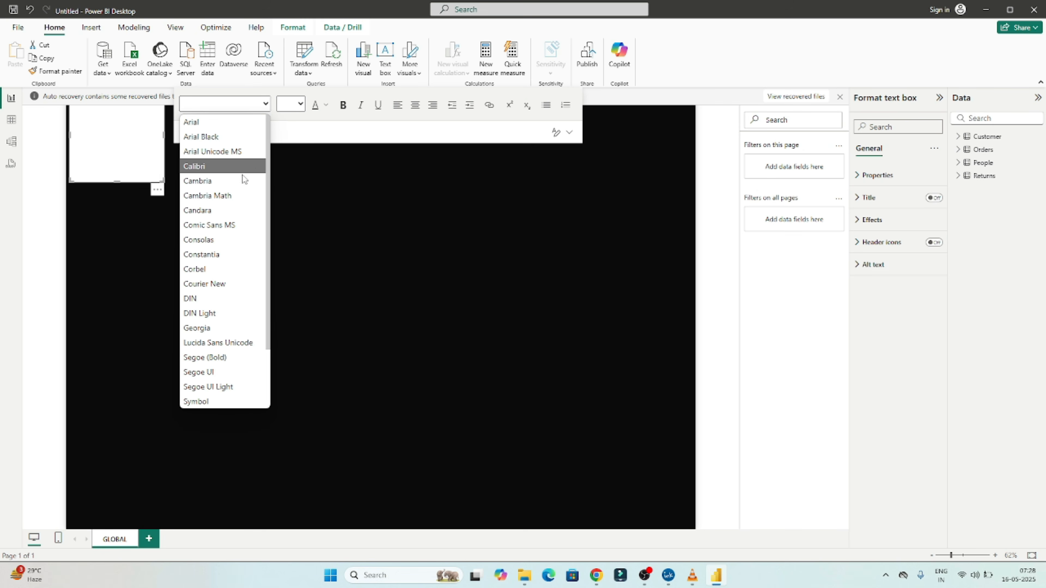
pyautogui.click(206, 139)
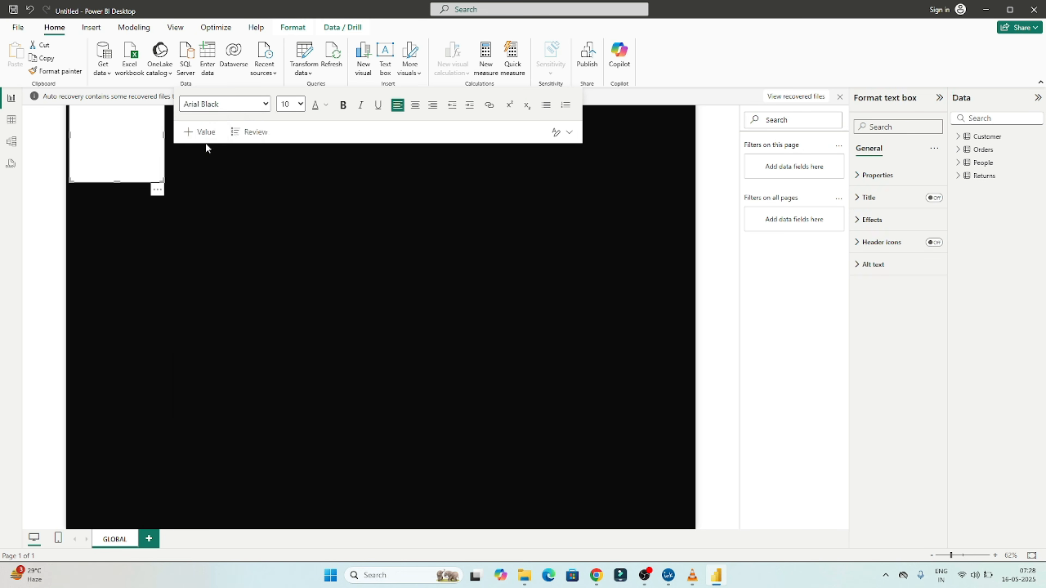
pyautogui.click(305, 105)
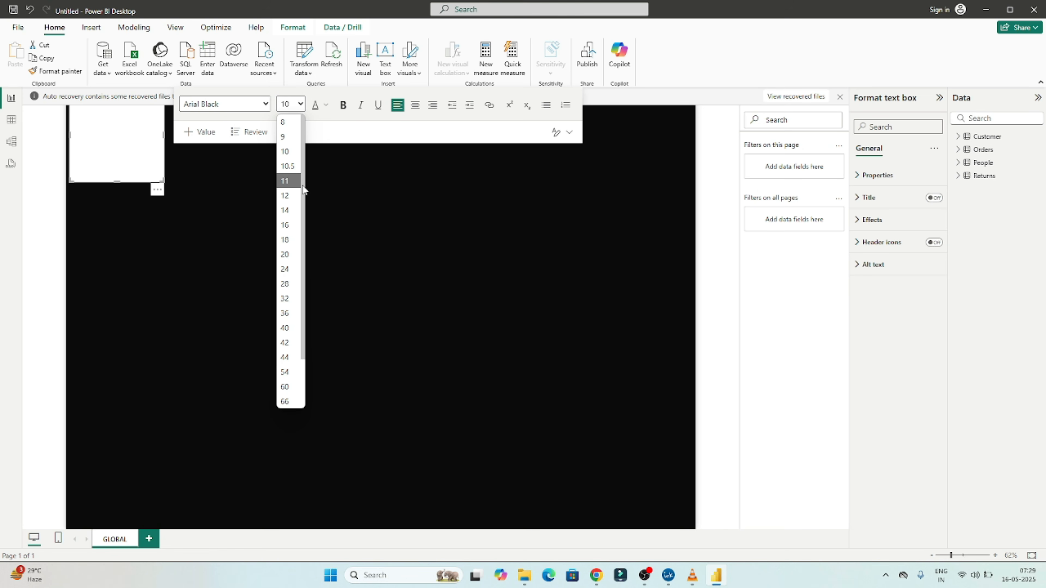
pyautogui.scroll(-1, 304, 191)
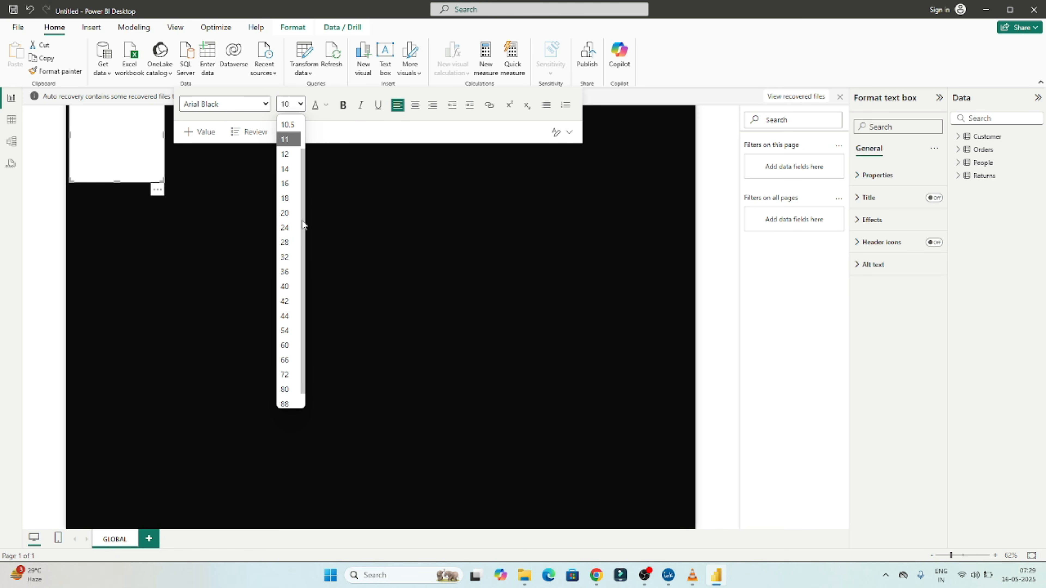
pyautogui.click(284, 266)
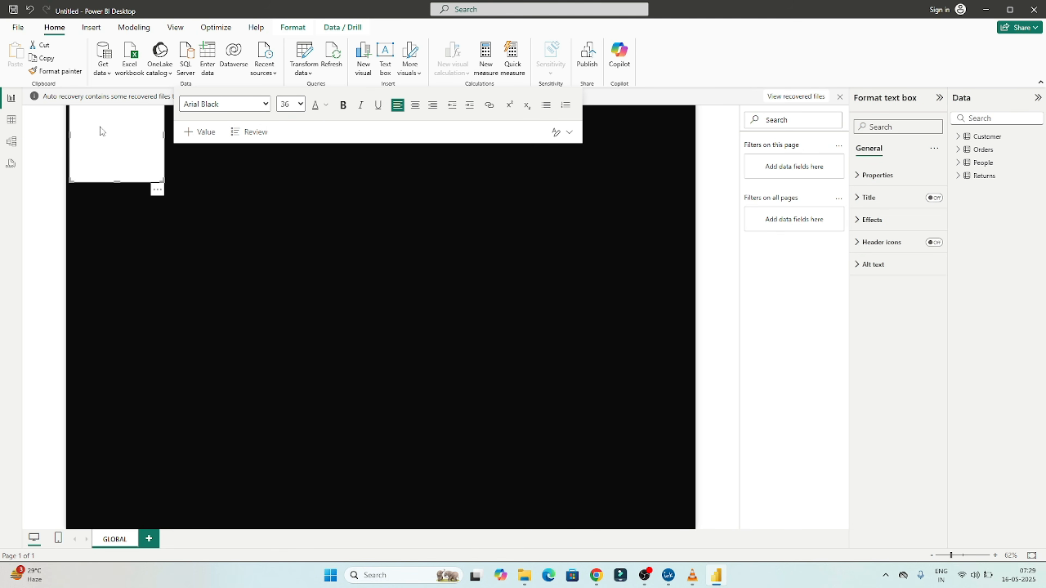
# Step: Enter the title GLOBAL SUPERSTORE in the text box and widen the box until the title fits on one line
pyautogui.write('BA')
pyautogui.write('SUPER')
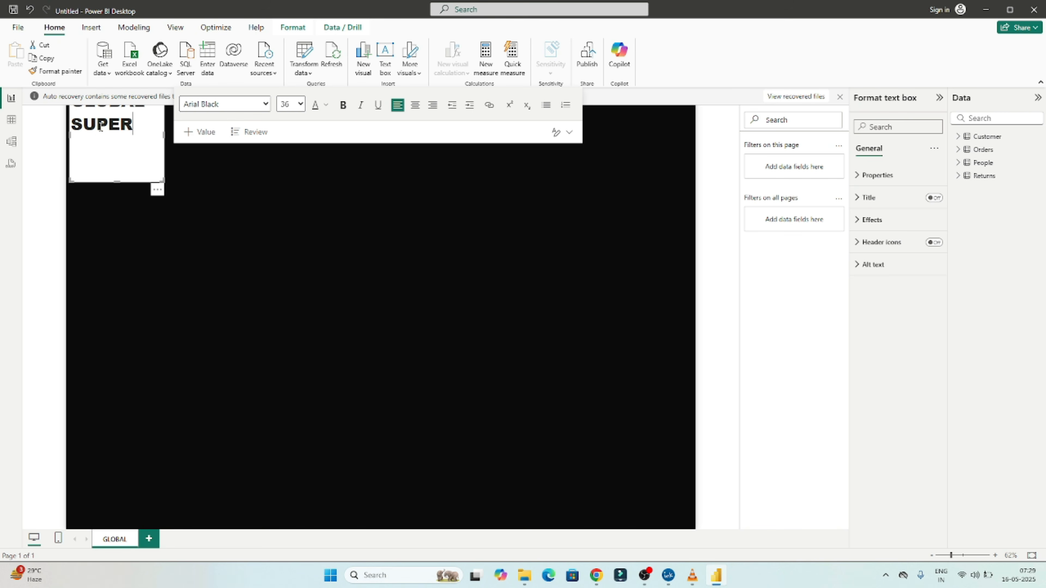
pyautogui.write('STORE')
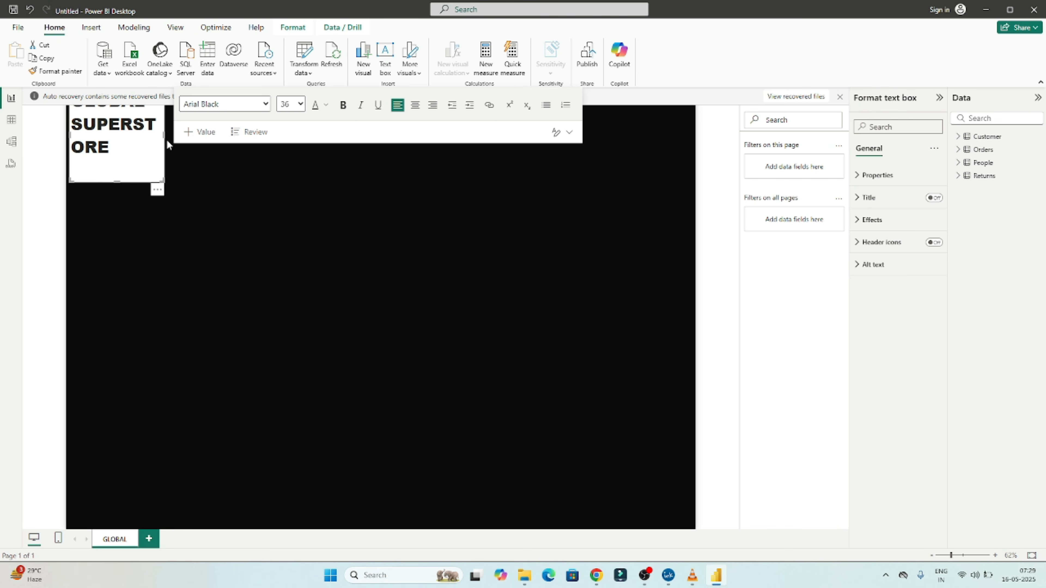
pyautogui.moveTo(164, 136); pyautogui.dragTo(382, 138)
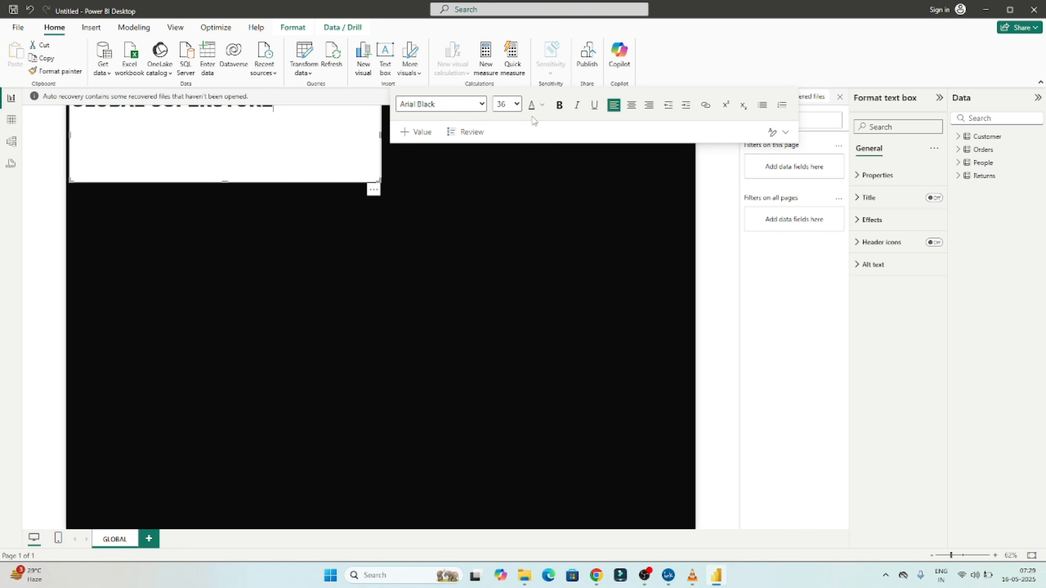
pyautogui.click(522, 228)
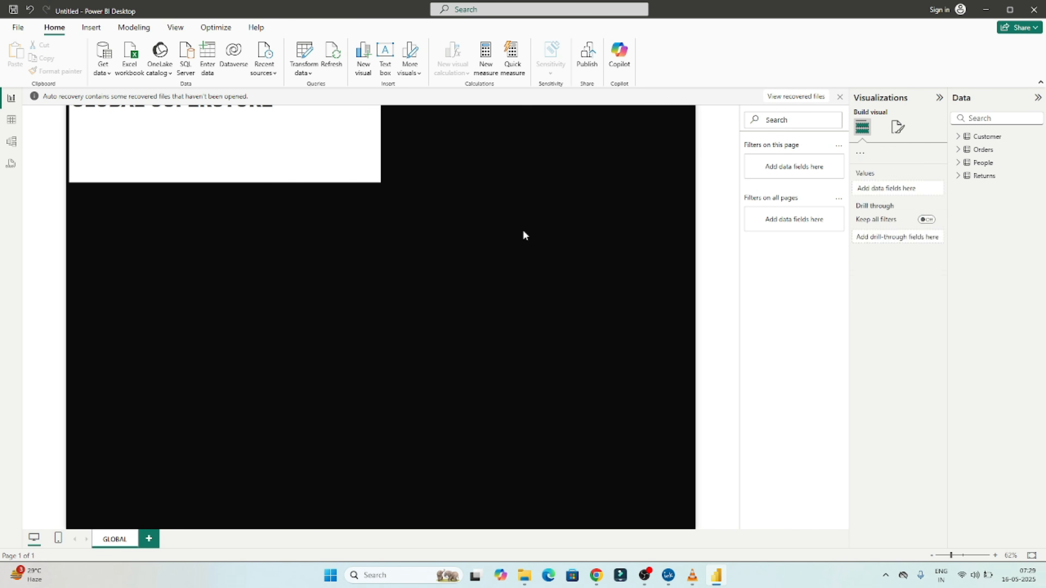
# Step: Dismiss the auto recovery notice, choosing to view the recovered files later
pyautogui.click(840, 99)
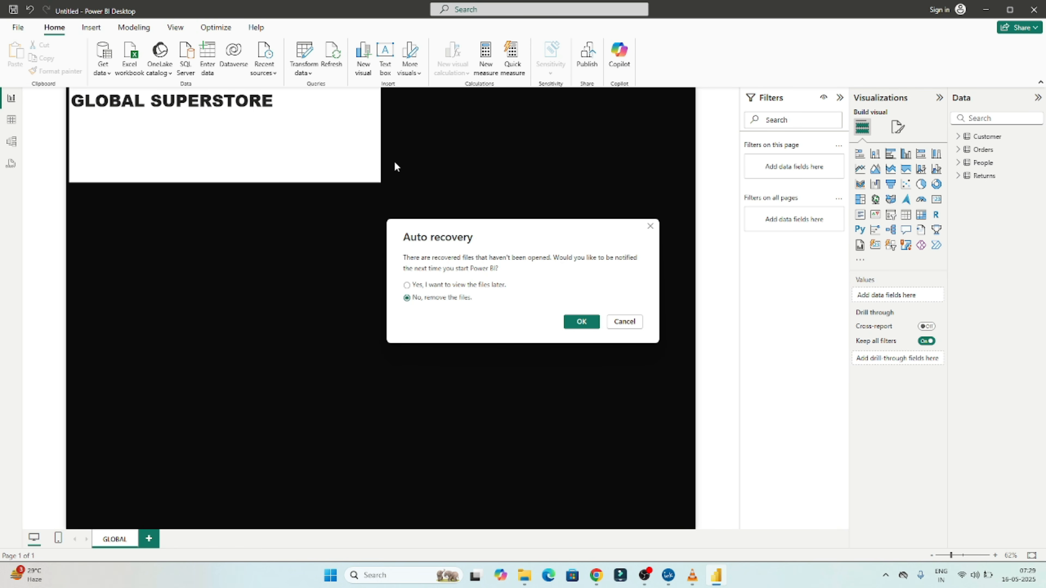
pyautogui.click(468, 289)
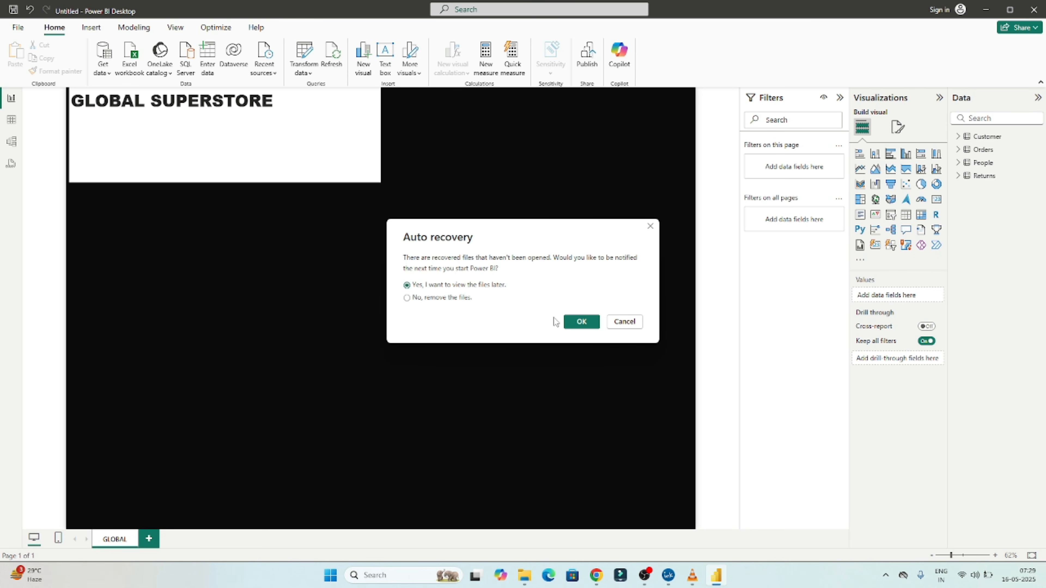
pyautogui.click(573, 321)
# Step: Resize the title text box into a thin banner spanning the full page width and center the GLOBAL SUPERSTORE text
pyautogui.click(286, 112)
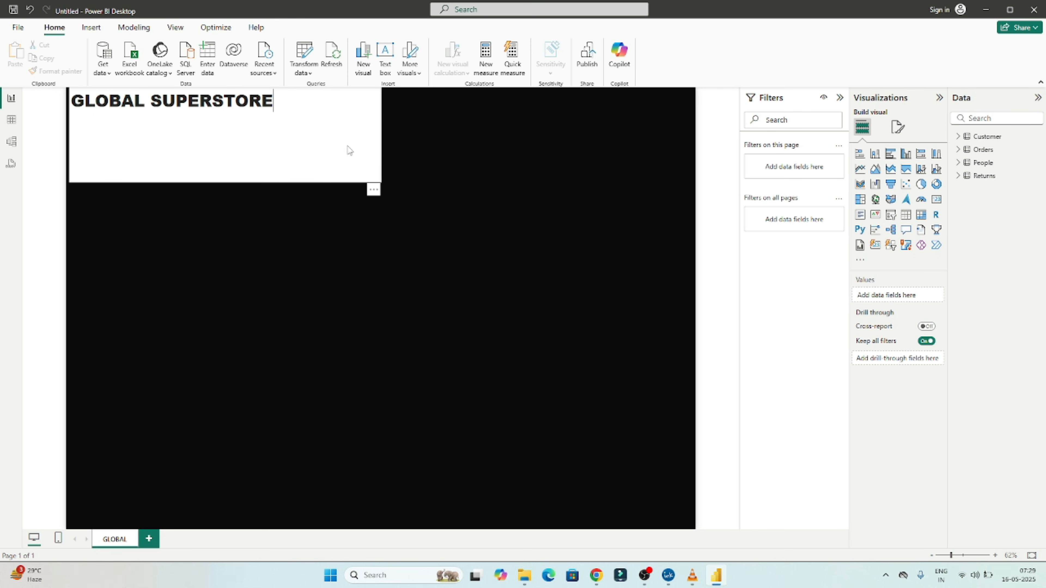
pyautogui.moveTo(377, 181); pyautogui.dragTo(694, 111)
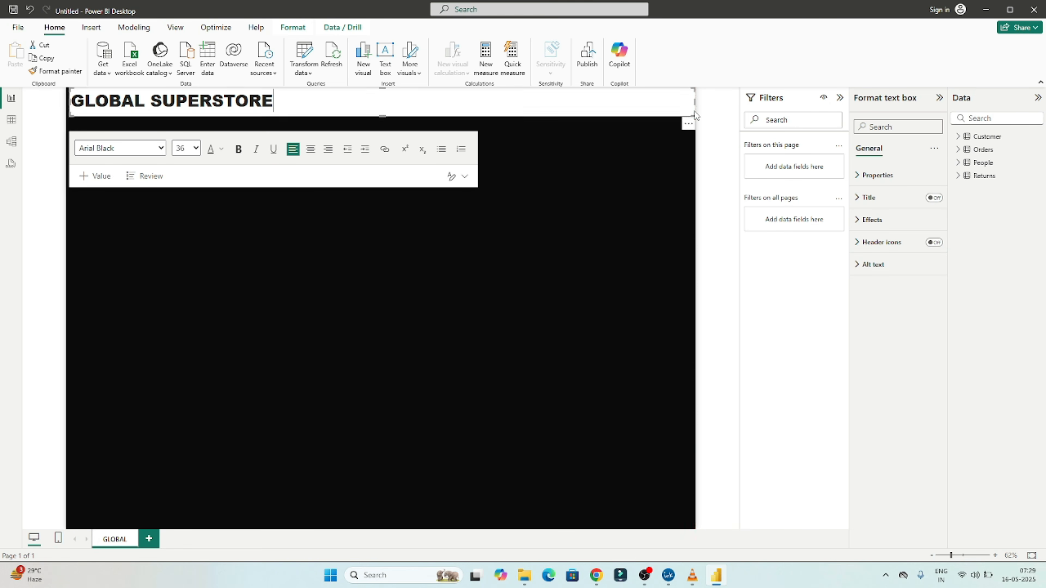
pyautogui.click(313, 154)
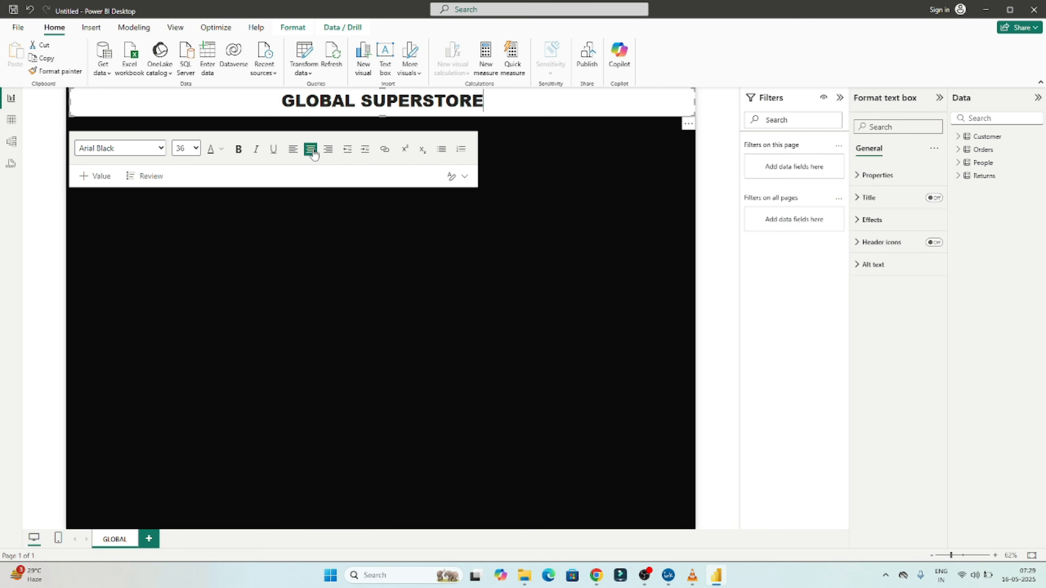
pyautogui.click(386, 224)
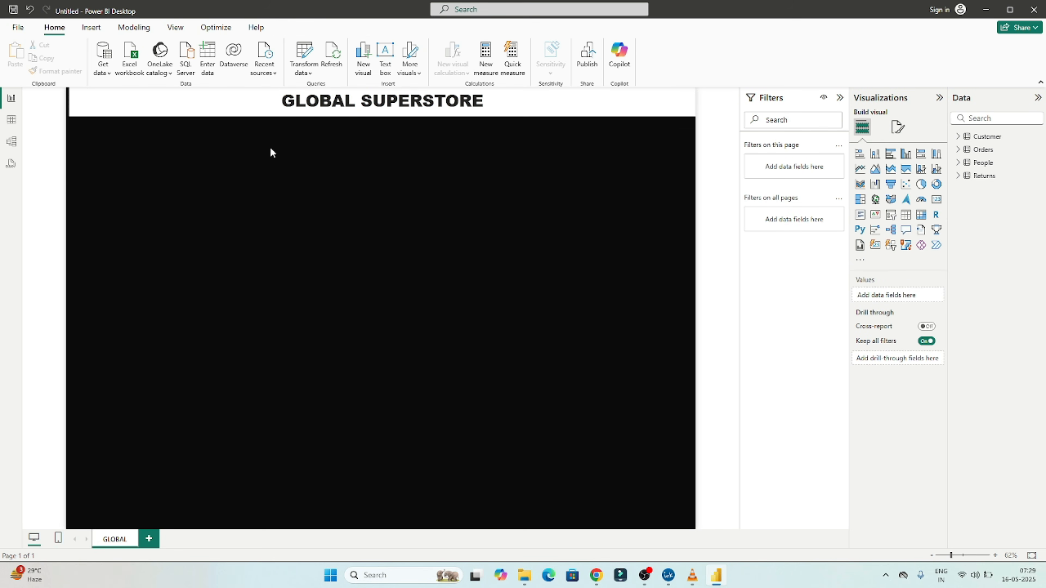
pyautogui.click(95, 103)
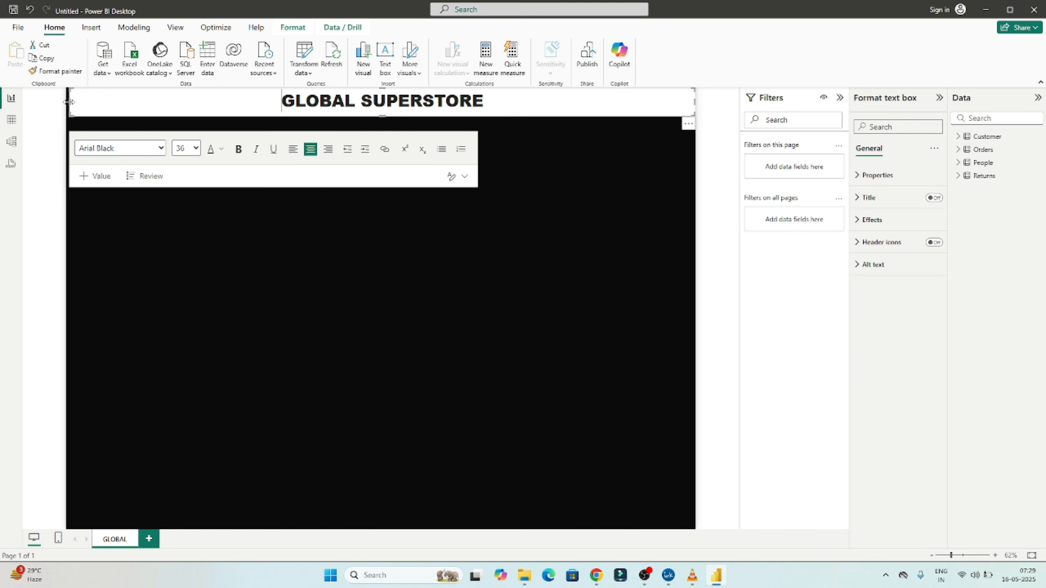
pyautogui.moveTo(70, 102); pyautogui.dragTo(67, 104)
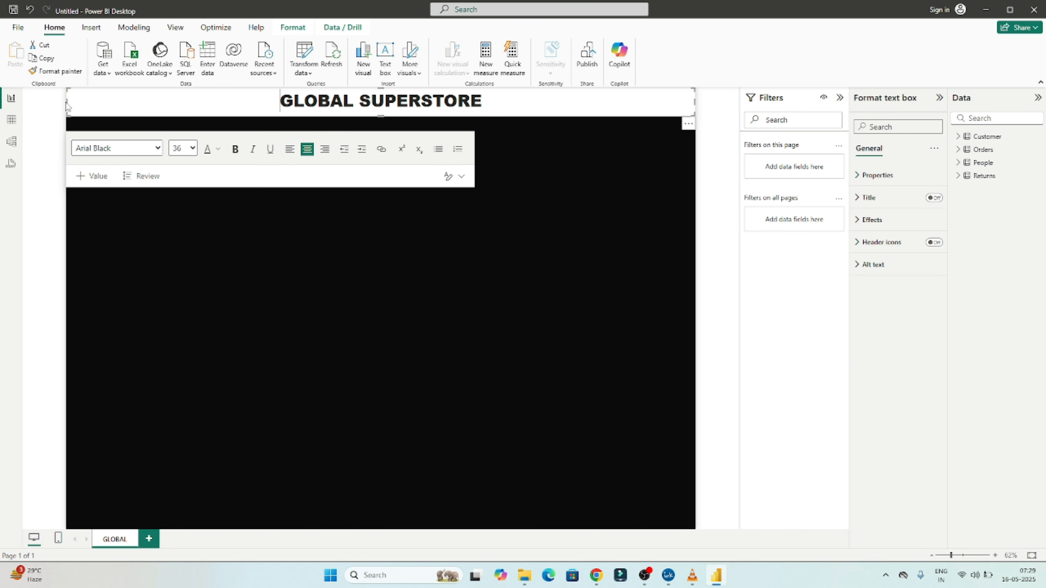
pyautogui.click(243, 264)
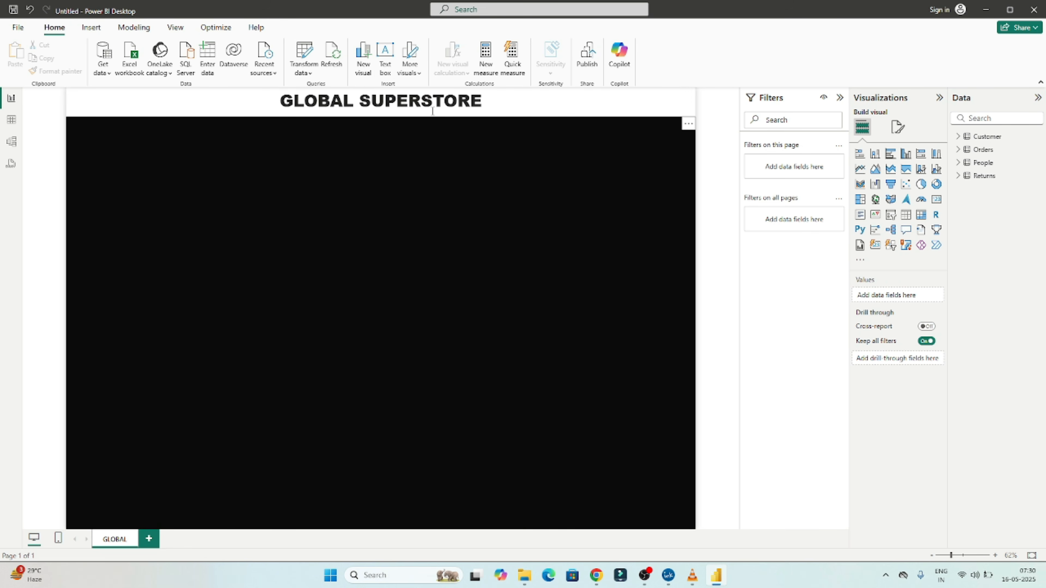
# Step: Examine the title text box's size, position, padding and title formatting options
pyautogui.click(502, 108)
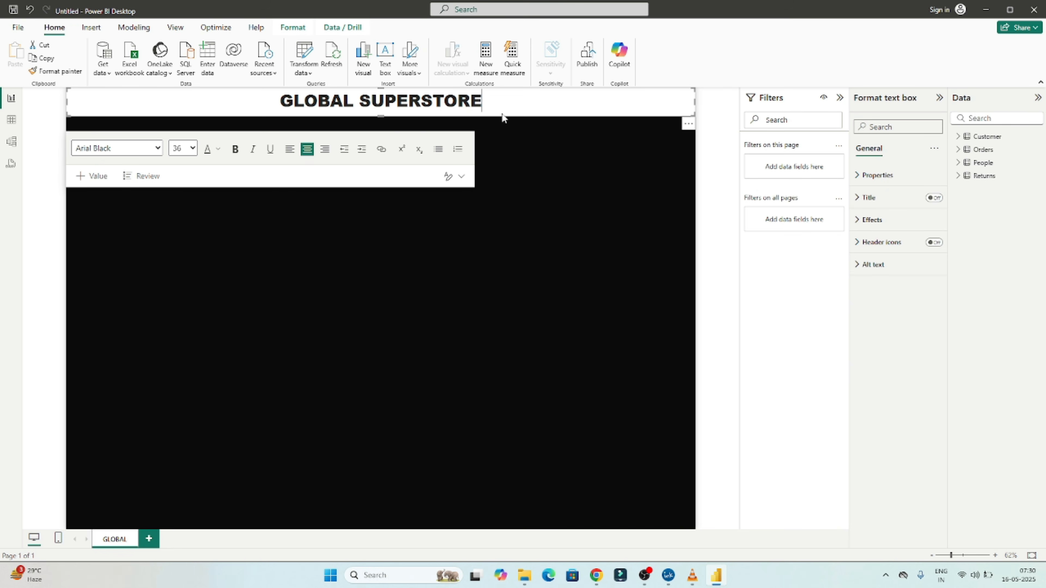
pyautogui.rightClick(493, 104)
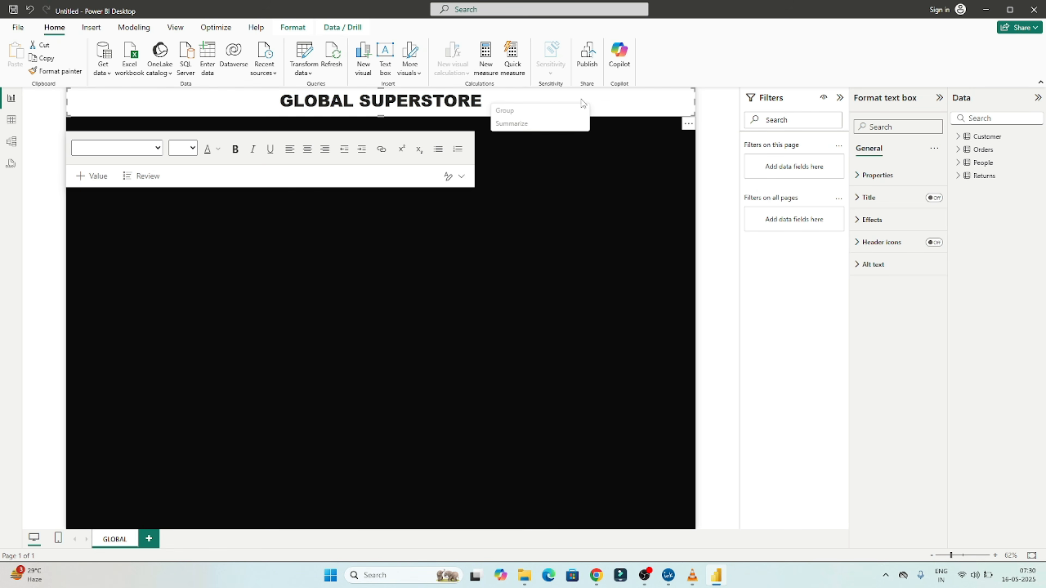
pyautogui.click(664, 130)
pyautogui.click(669, 135)
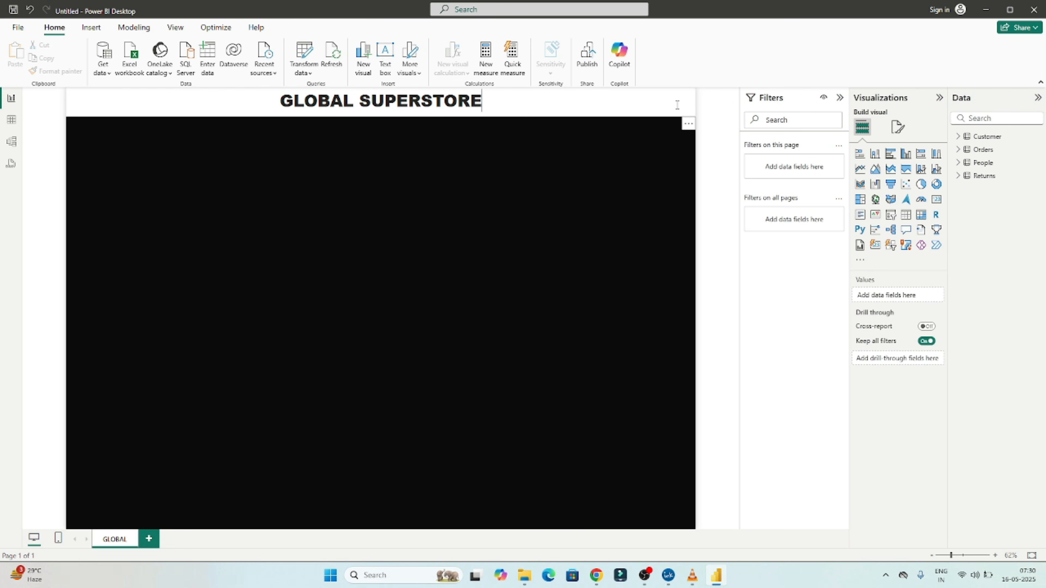
pyautogui.click(684, 110)
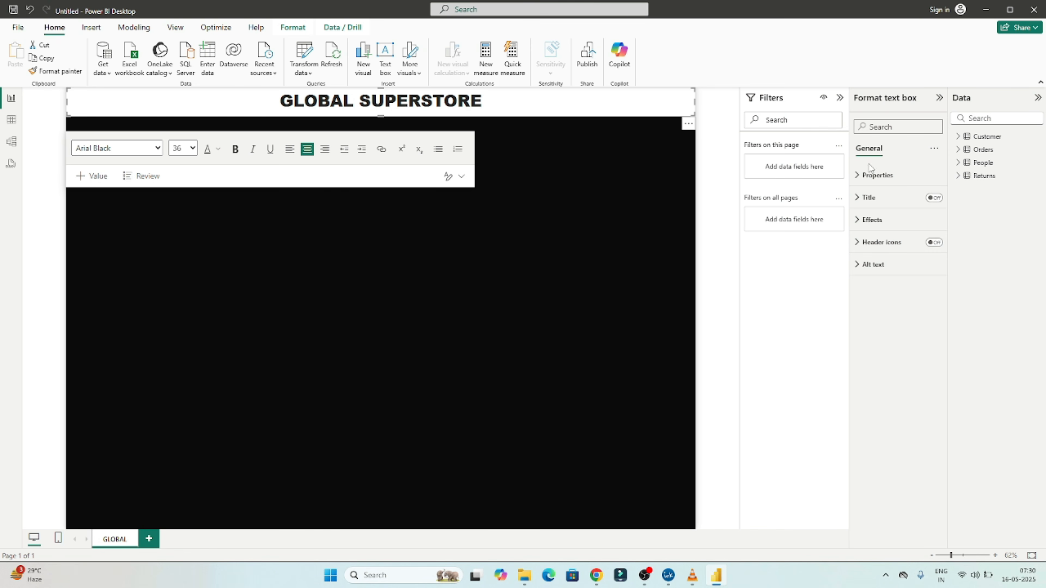
pyautogui.click(858, 175)
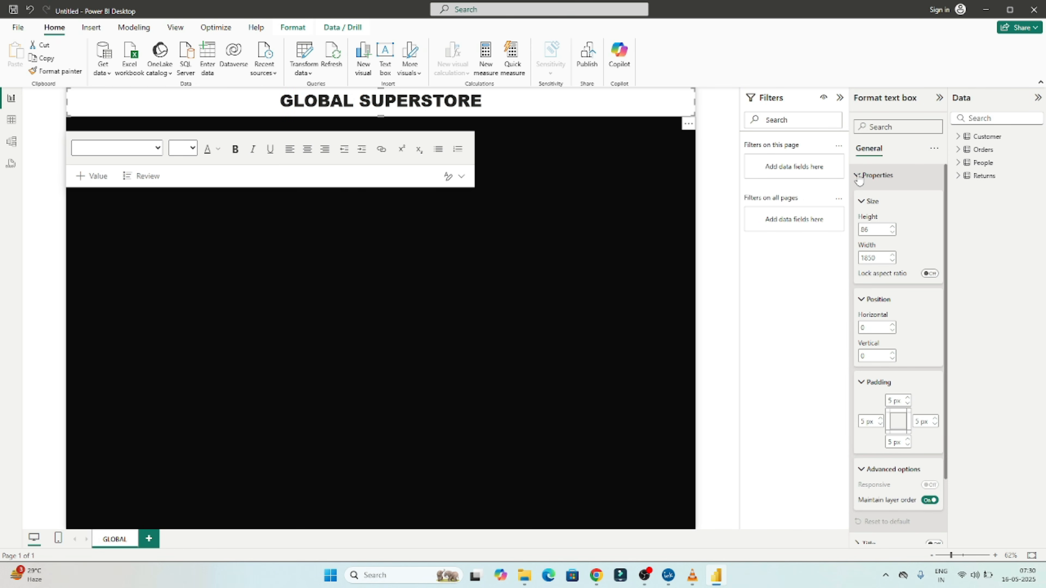
pyautogui.click(859, 177)
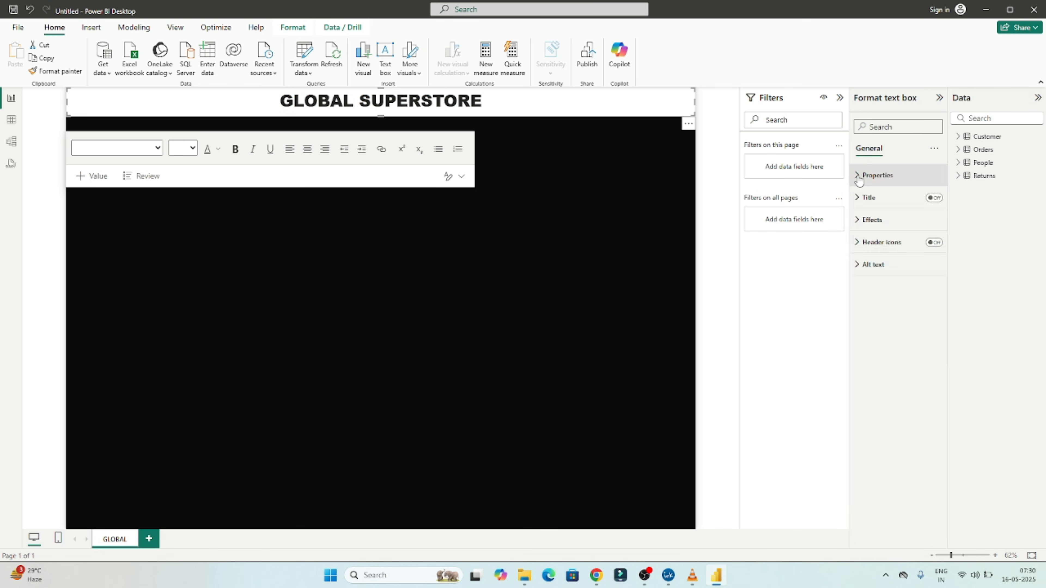
pyautogui.click(859, 200)
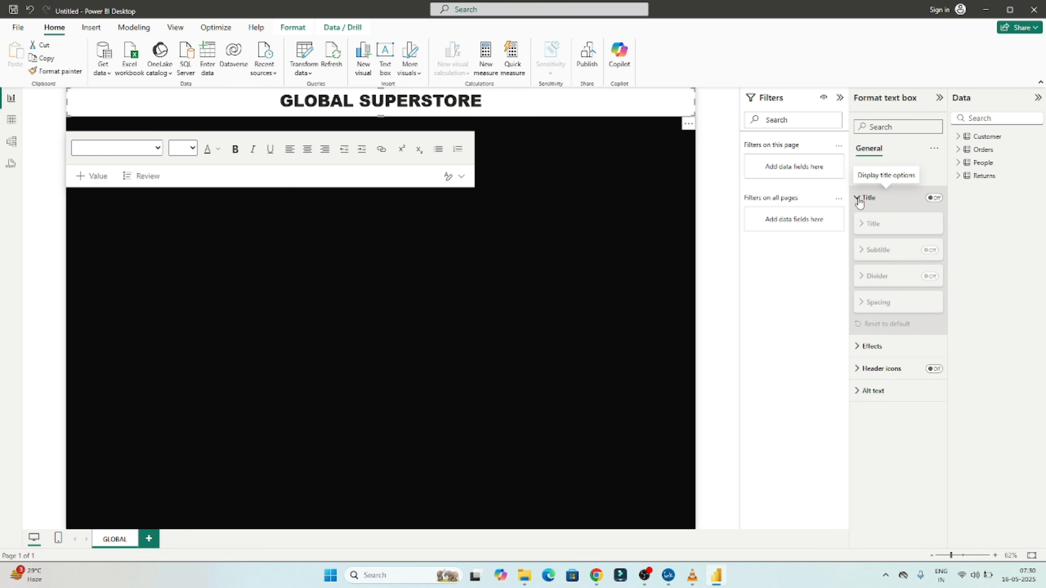
pyautogui.click(859, 200)
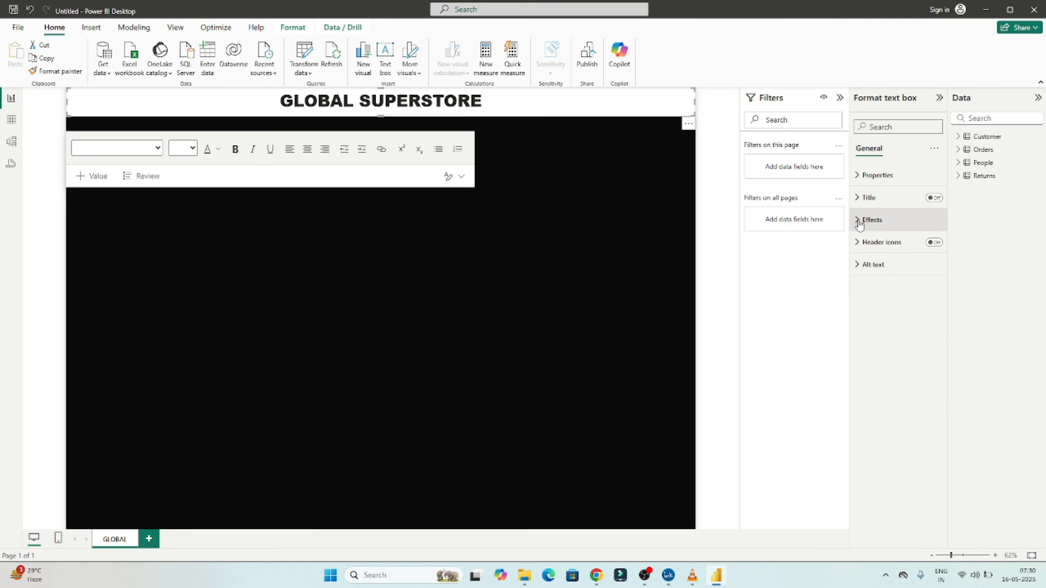
# Step: Try the title text box without its background effect and switch the background on again
pyautogui.click(859, 223)
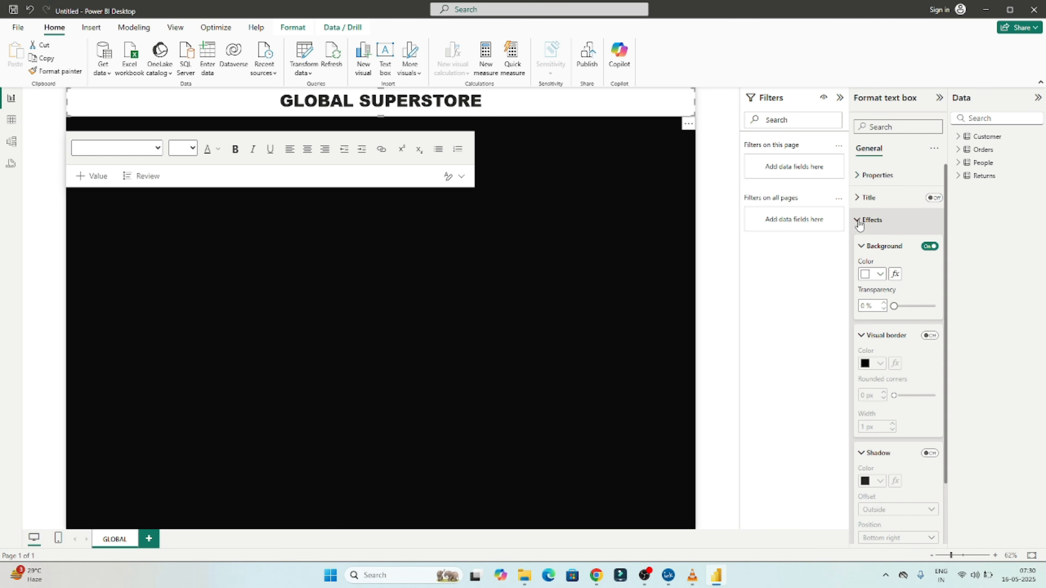
pyautogui.click(928, 247)
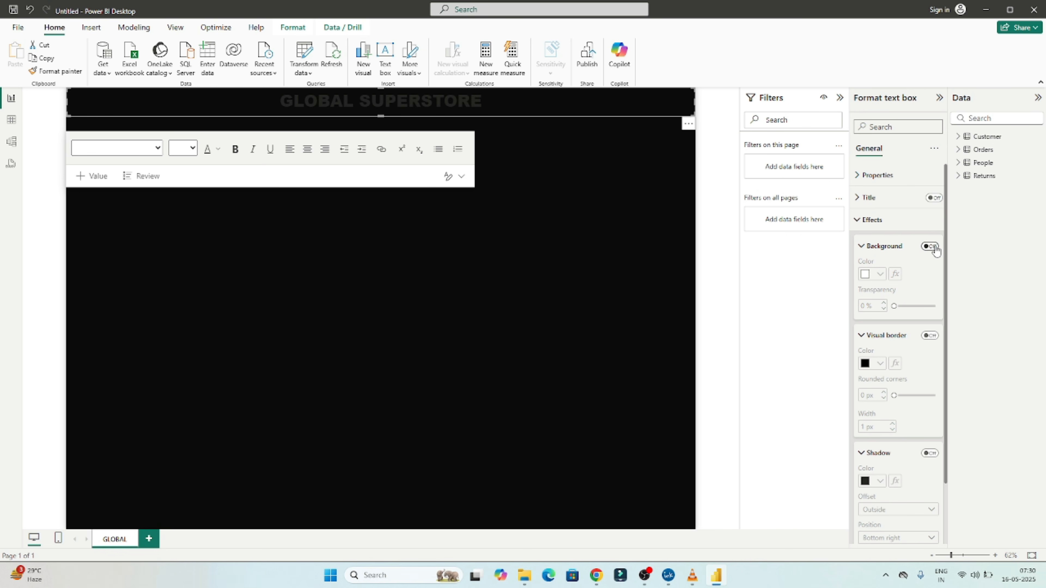
pyautogui.click(929, 246)
# Step: Try white and orange theme colors as the font color of the GLOBAL SUPERSTORE title
pyautogui.click(421, 101)
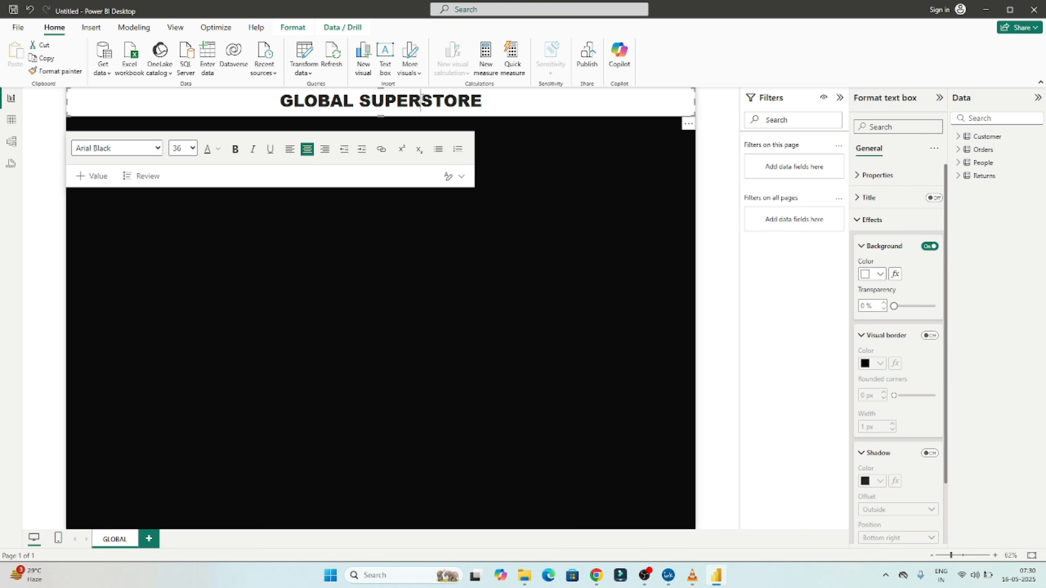
pyautogui.hotkey('ctrl', 'a')
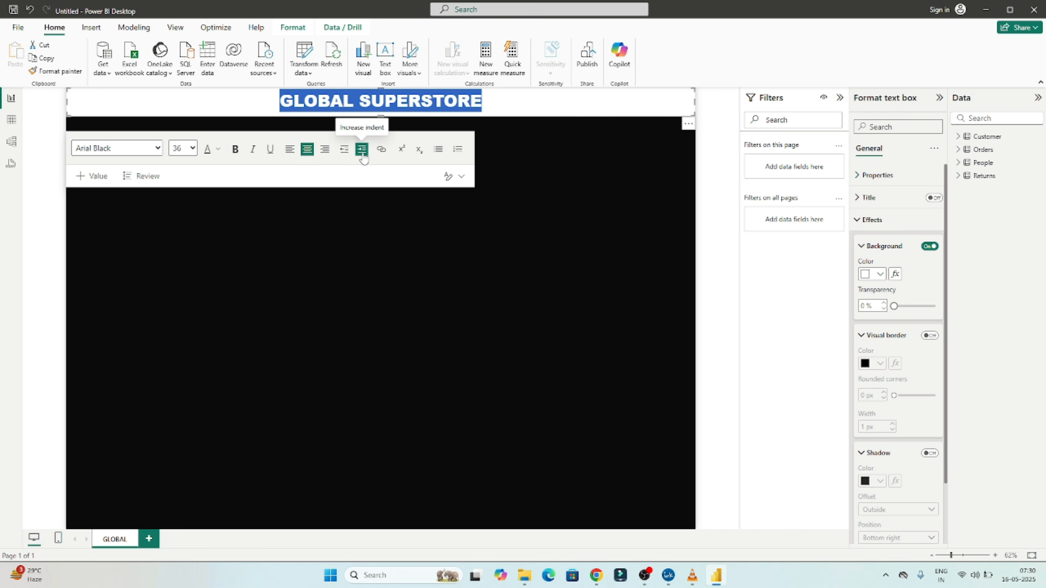
pyautogui.click(219, 149)
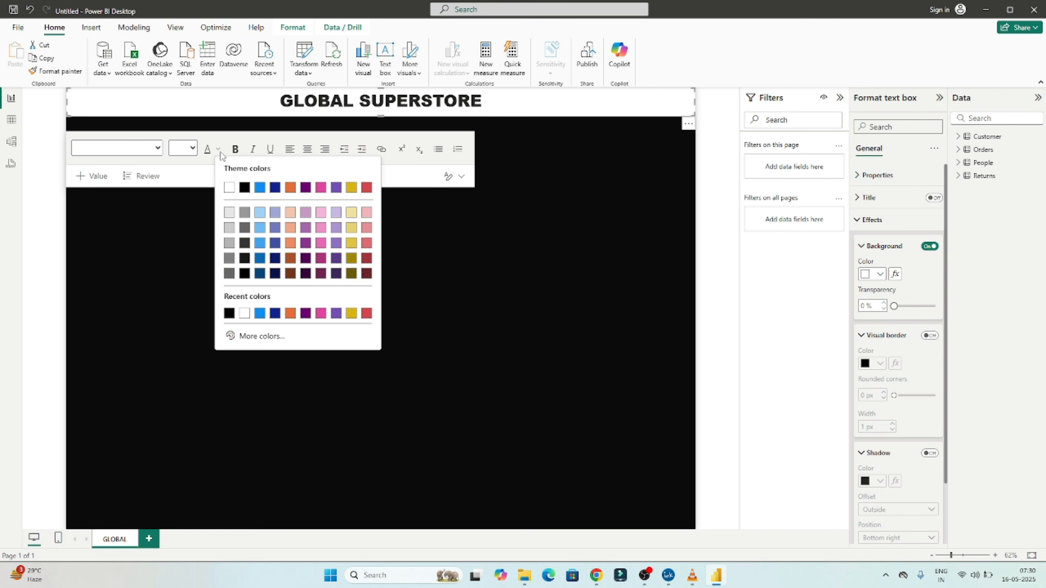
pyautogui.click(231, 188)
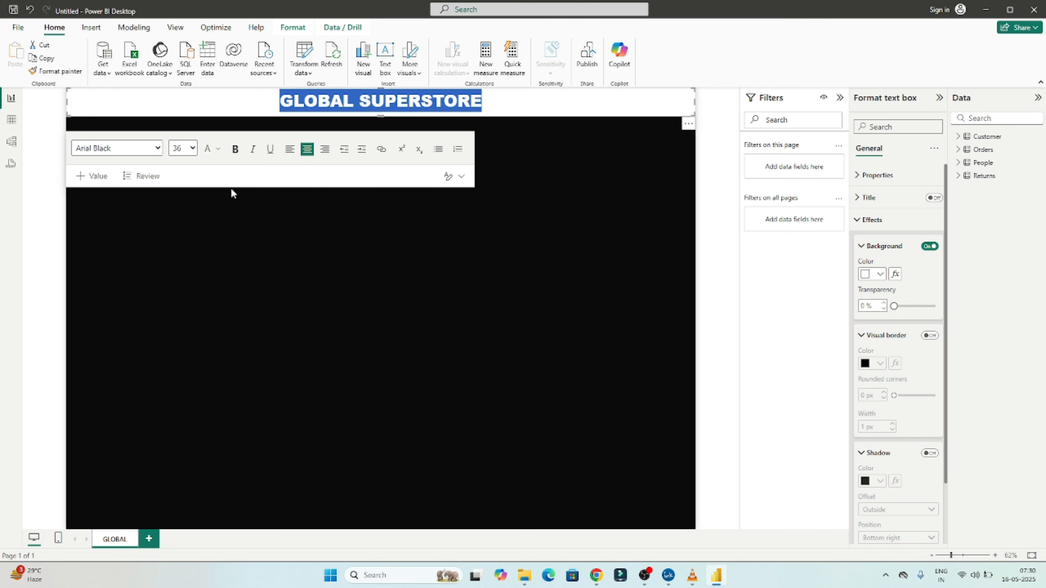
pyautogui.click(218, 150)
pyautogui.click(293, 189)
pyautogui.click(419, 228)
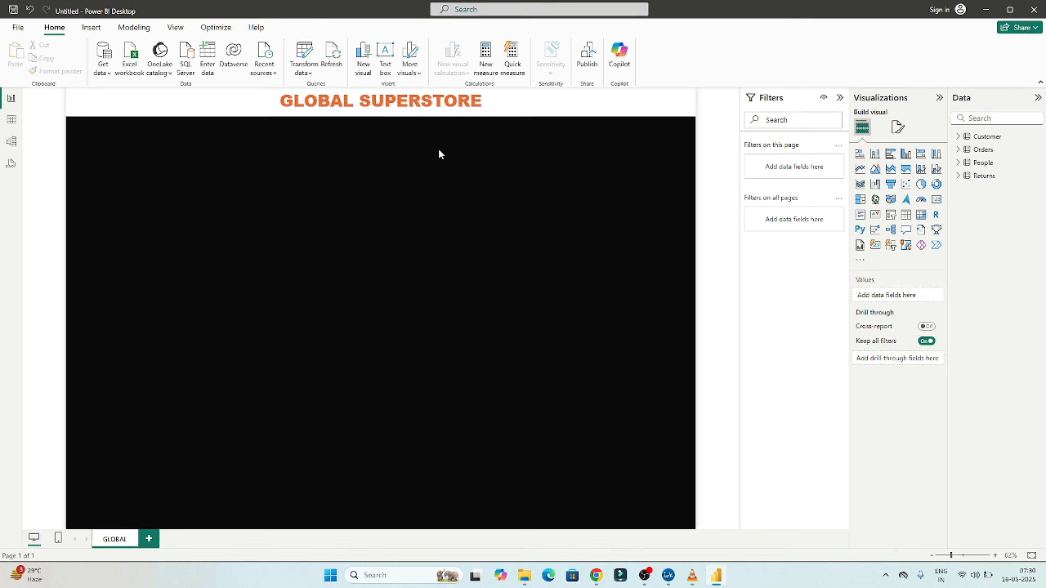
# Step: Turn off the title text box's background and undo that change
pyautogui.click(509, 108)
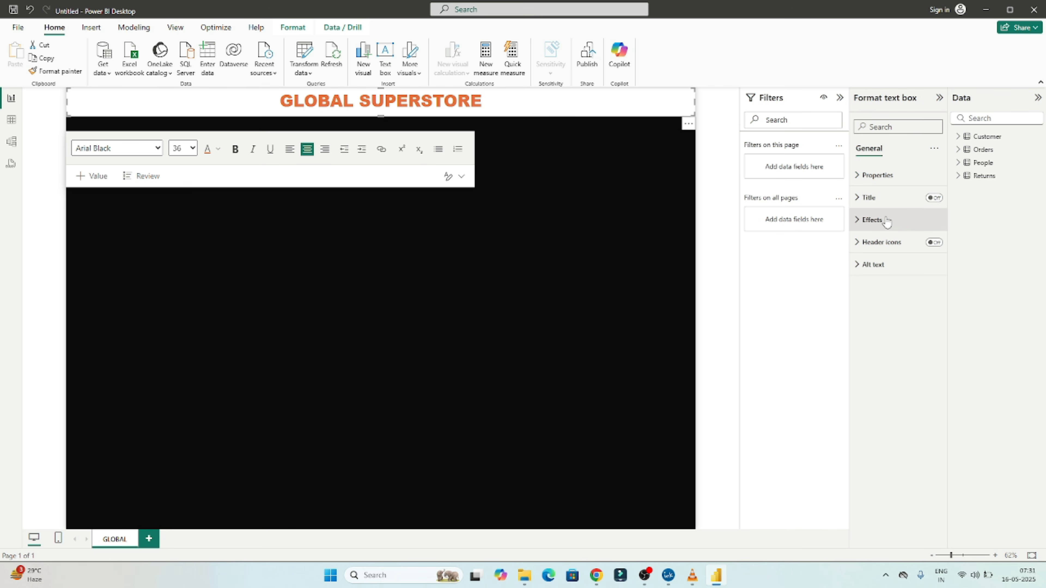
pyautogui.click(872, 220)
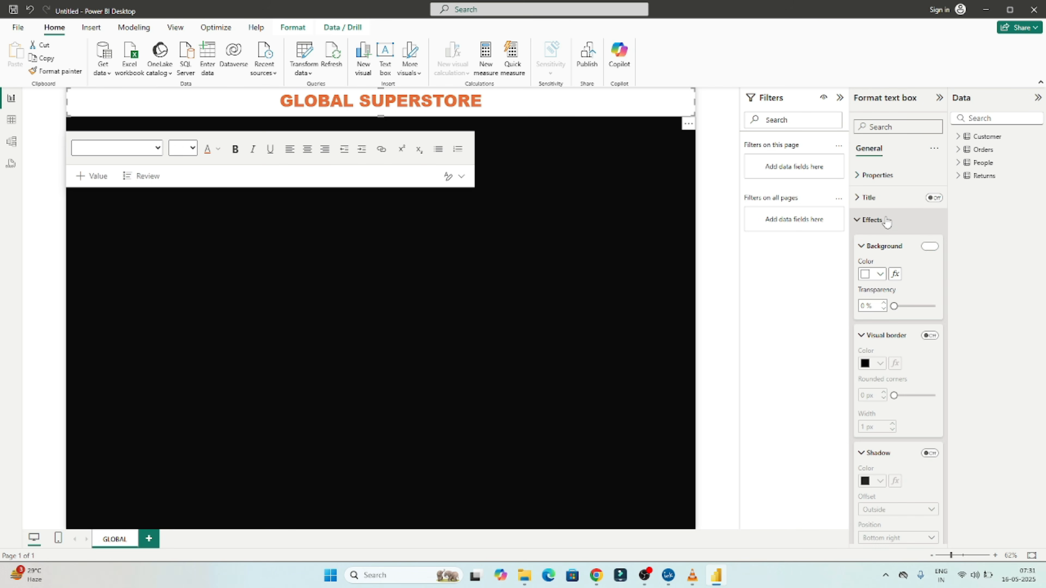
pyautogui.click(927, 248)
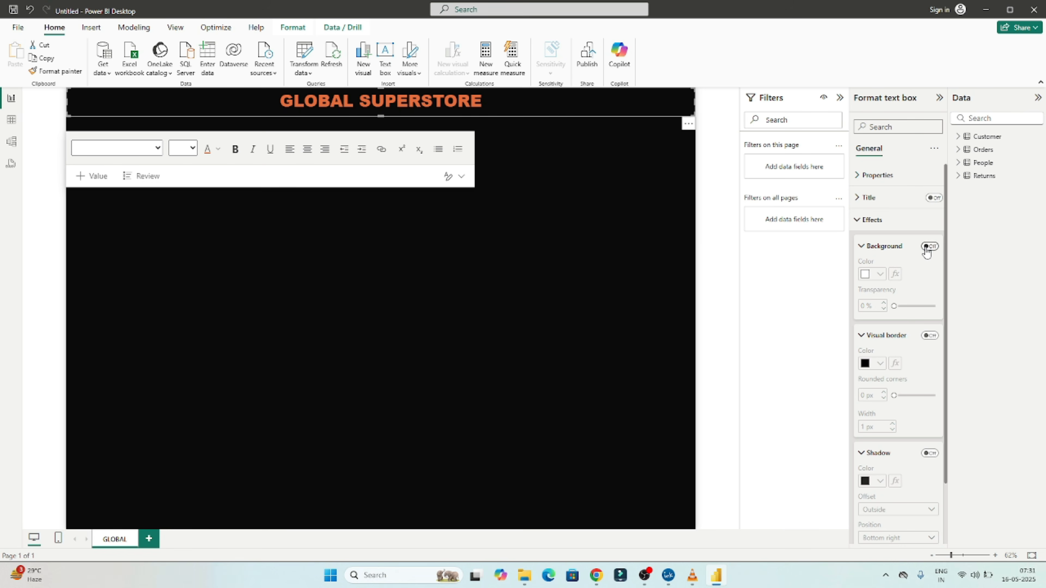
pyautogui.click(553, 254)
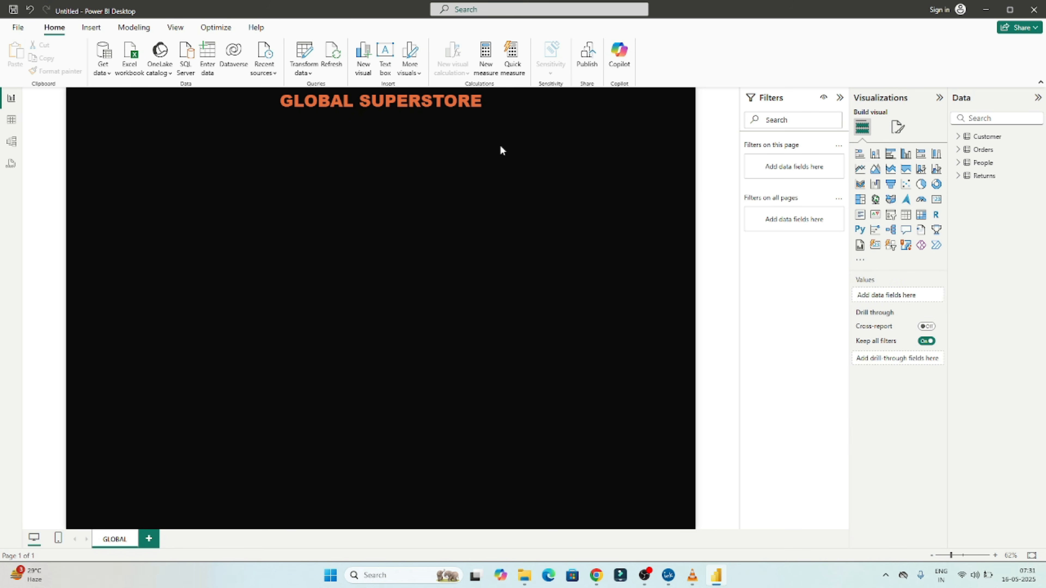
pyautogui.hotkey('ctrl', 'z')
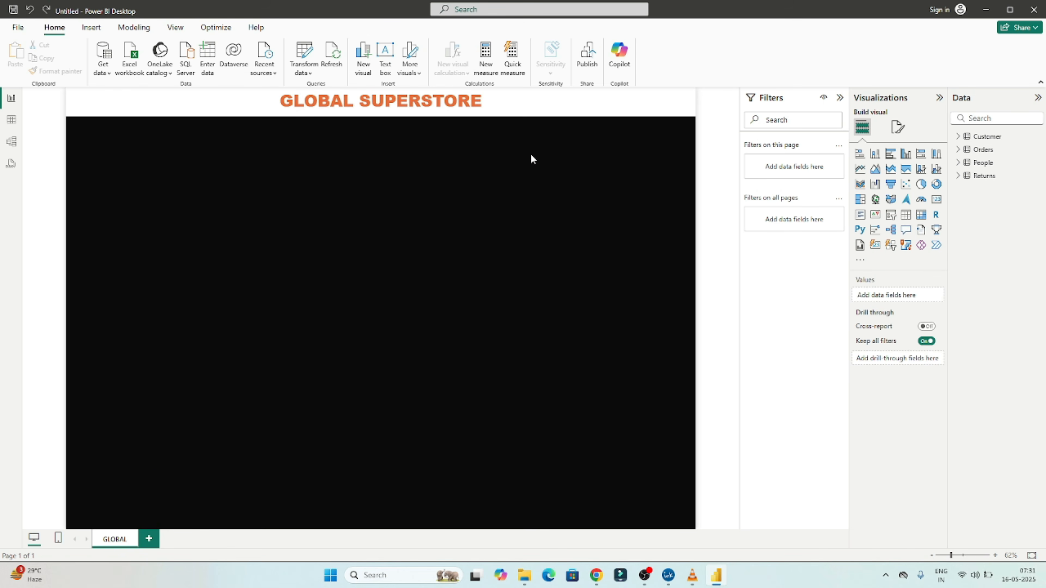
# Step: Set the font color of the whole GLOBAL SUPERSTORE title to black and deselect the text box
pyautogui.tripleClick(493, 102)
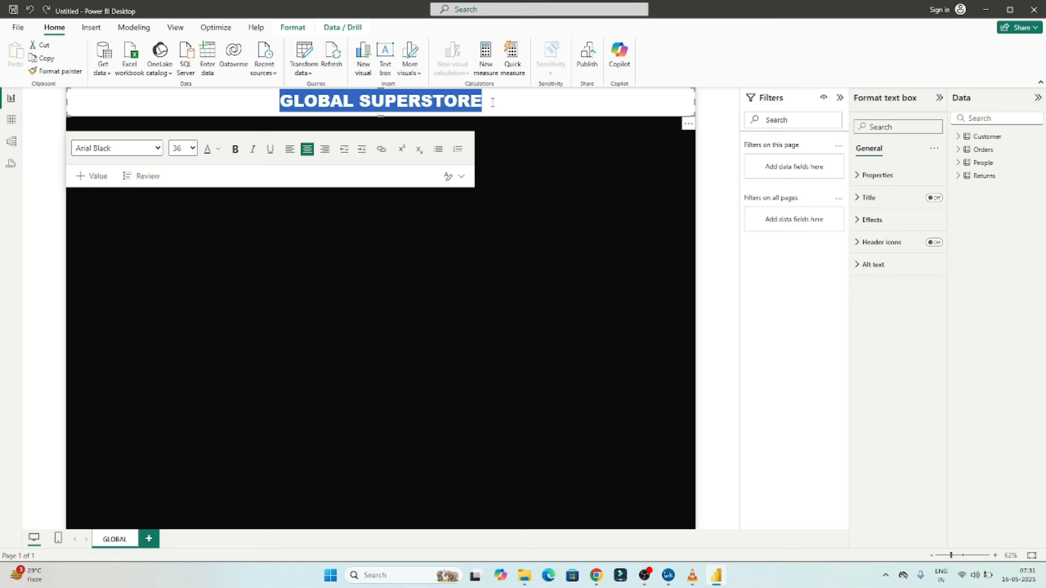
pyautogui.click(218, 149)
pyautogui.click(246, 189)
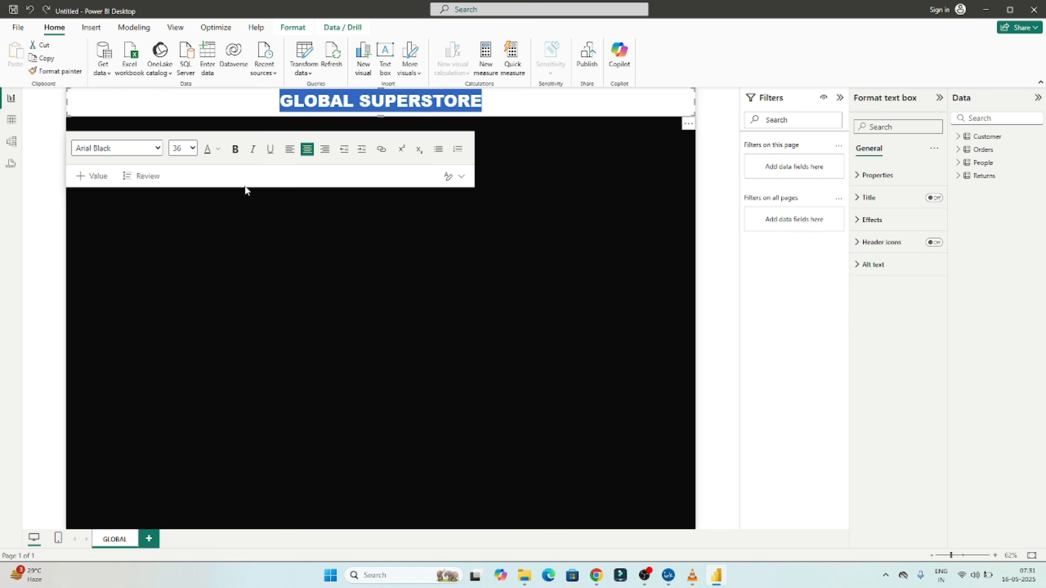
pyautogui.click(455, 214)
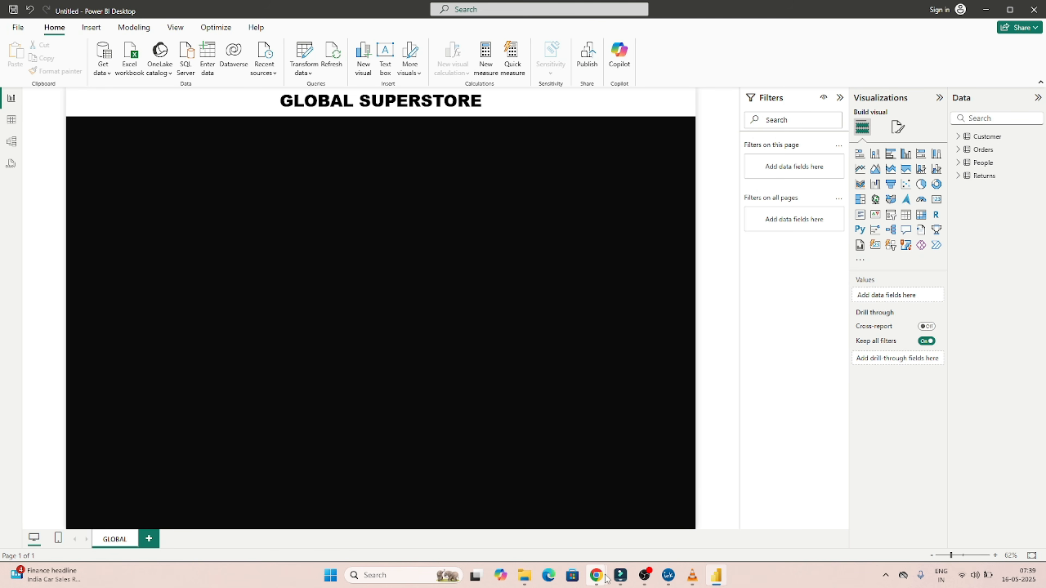
# Step: Switch to Chrome and run a Google image search for GLOBSL SPERSTORE
pyautogui.moveTo(597, 575)
pyautogui.click(710, 537)
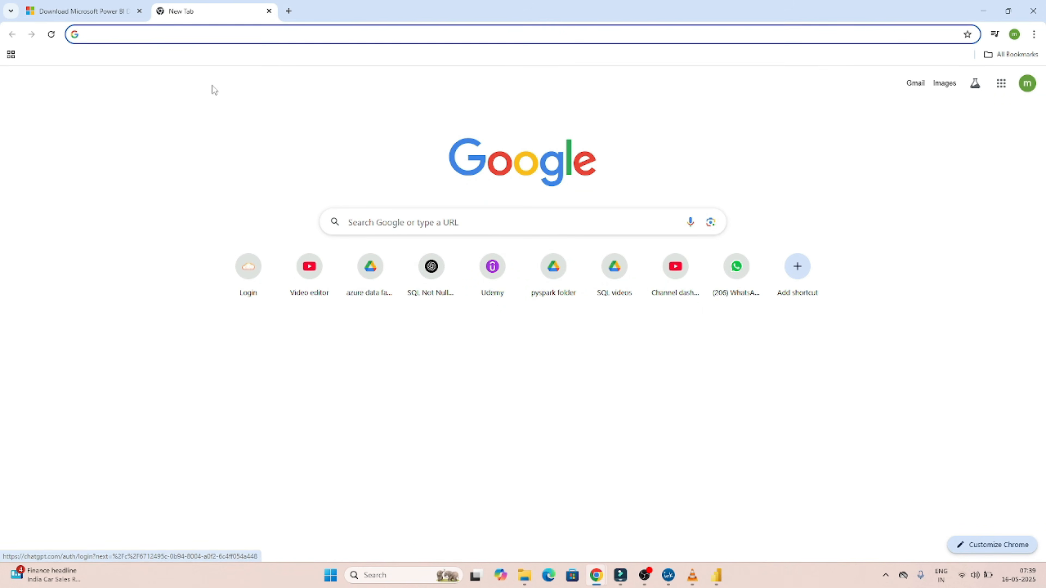
pyautogui.write('GOO')
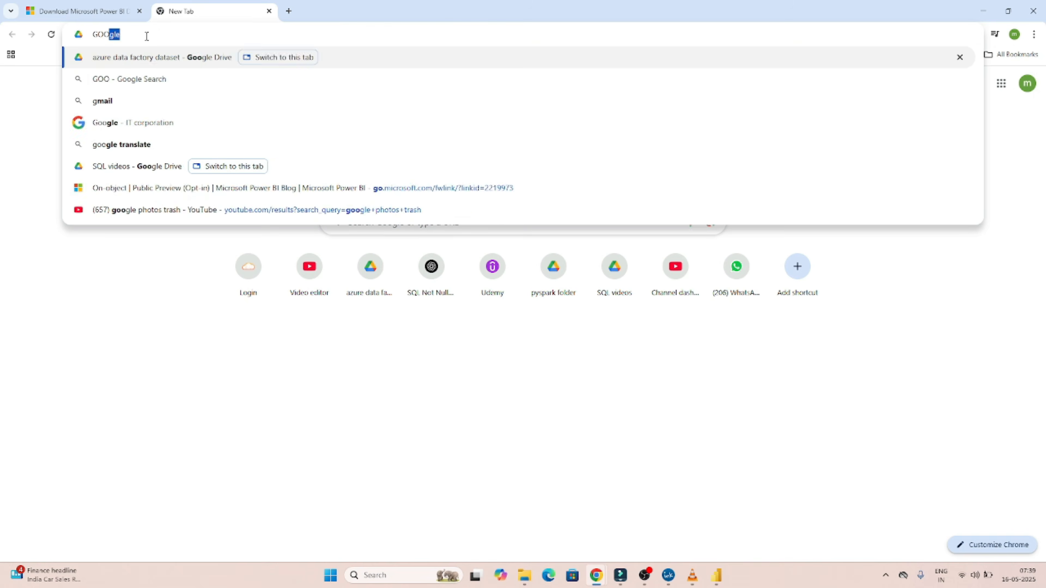
pyautogui.press('BackSpace')
pyautogui.press('BackSpace')
pyautogui.press('BackSpace')
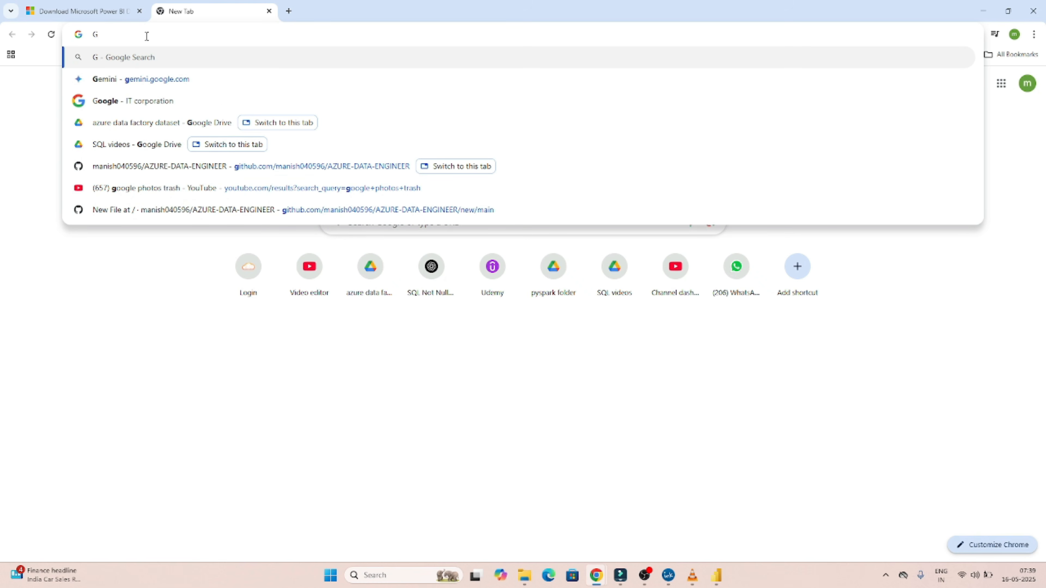
pyautogui.write('LOBSL S')
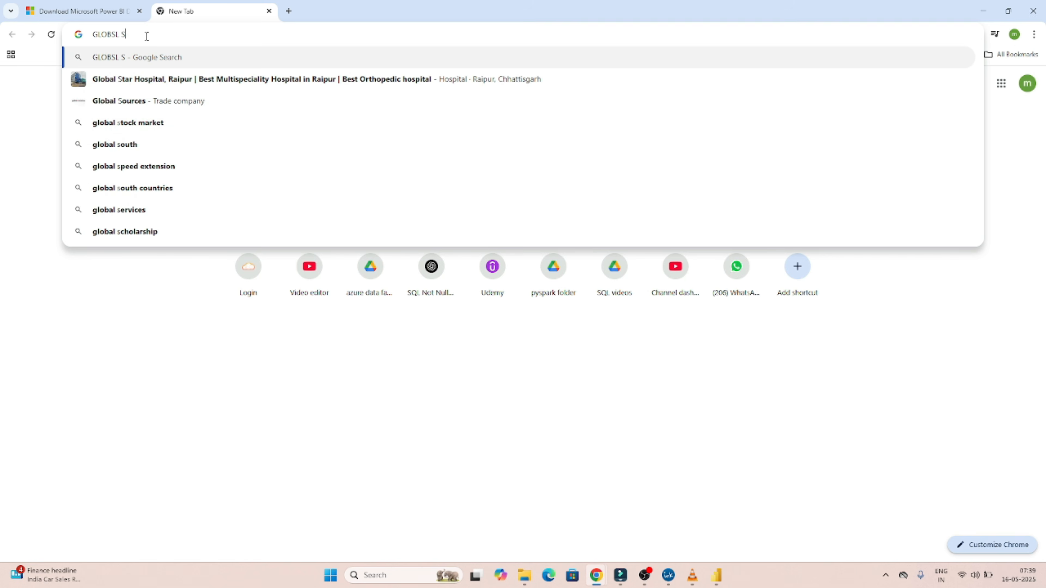
pyautogui.write('PERSTO')
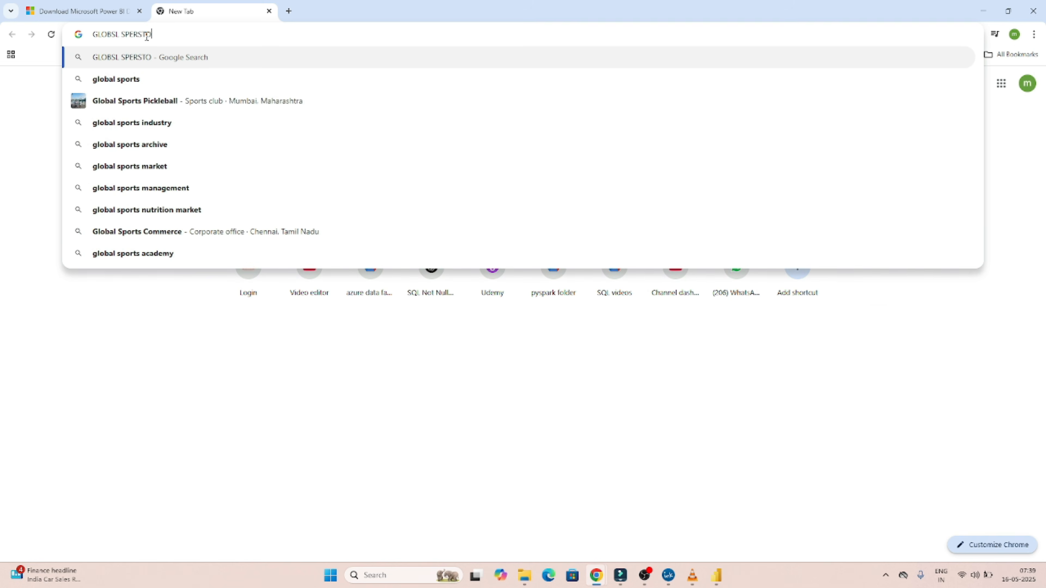
pyautogui.write('RE')
pyautogui.press('Return')
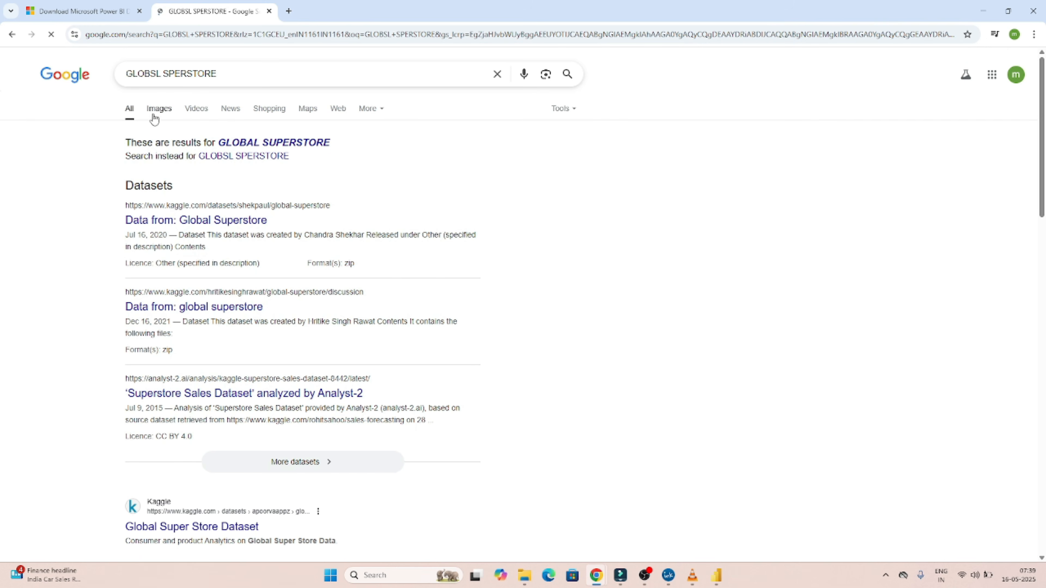
pyautogui.click(159, 112)
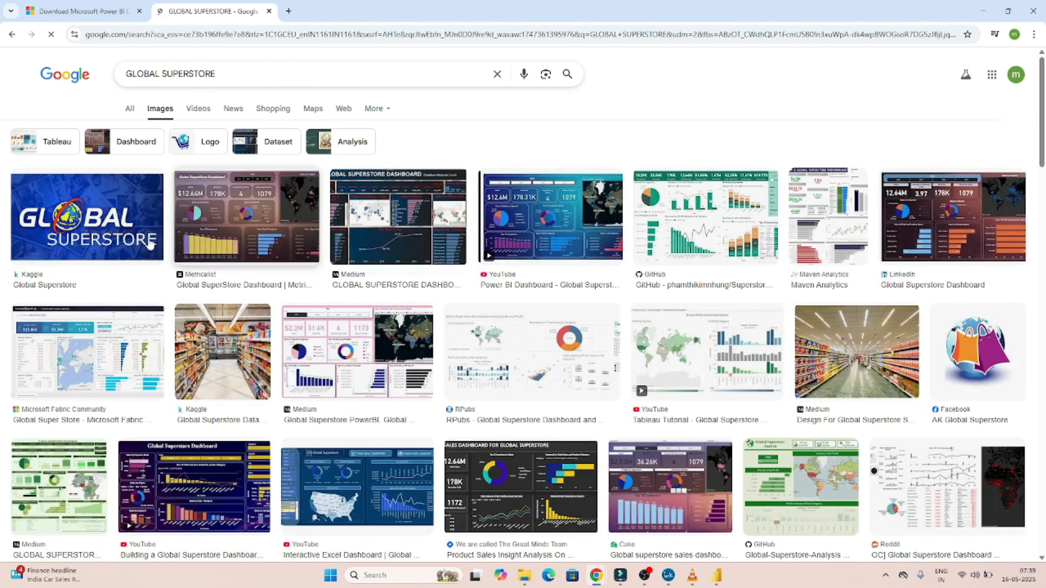
# Step: Save the blue Global Superstore logo from Kaggle in the Downloads folder as the JPEG image download
pyautogui.rightClick(89, 206)
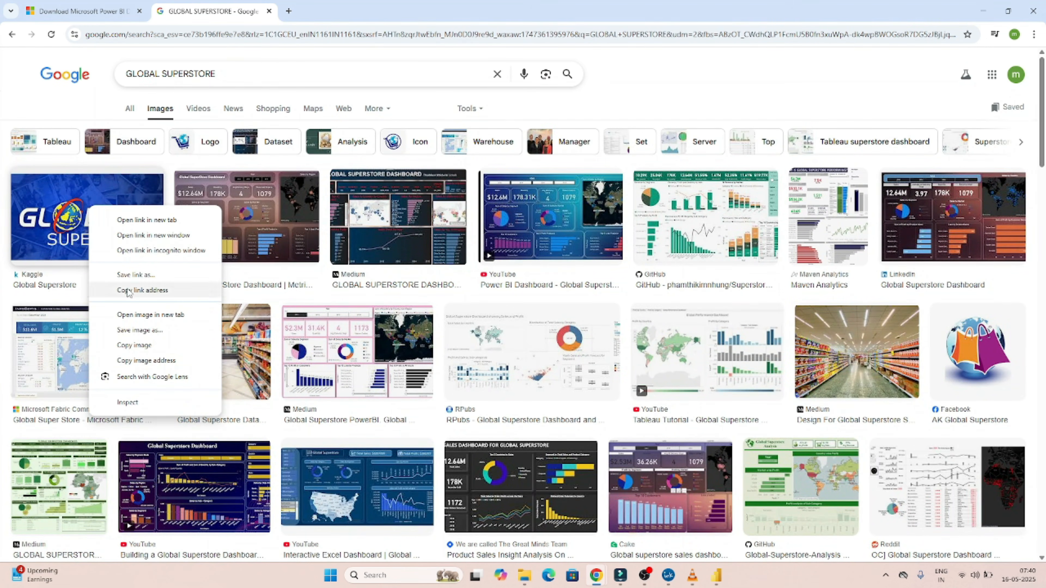
pyautogui.click(125, 331)
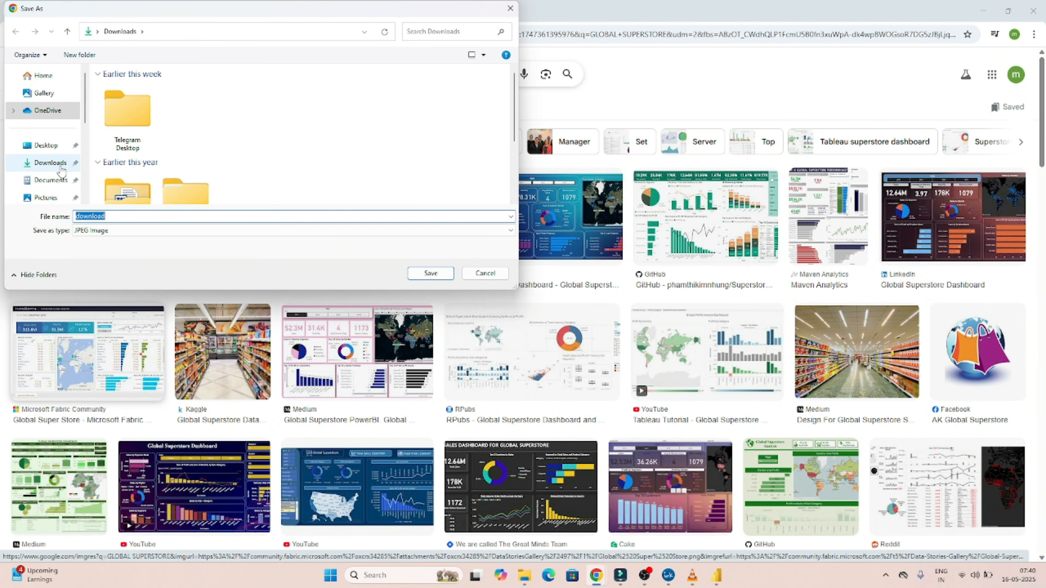
pyautogui.click(57, 166)
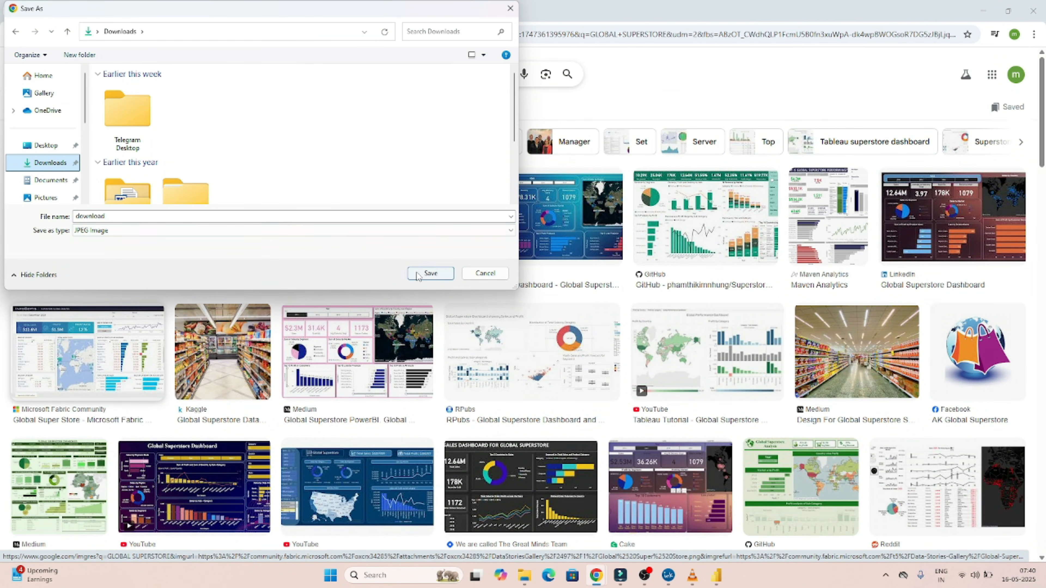
pyautogui.click(430, 274)
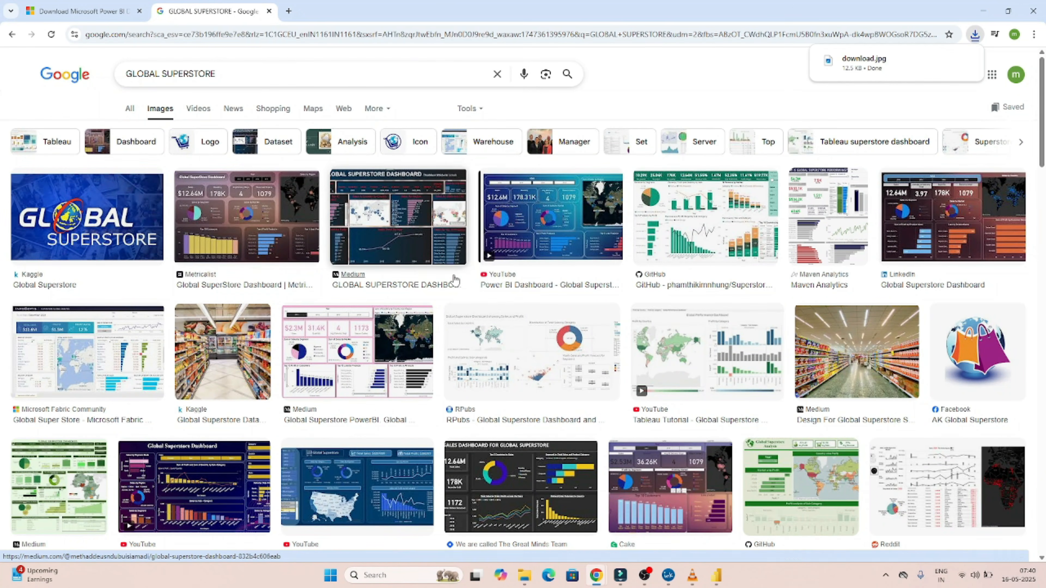
# Step: Switch back to Power BI Desktop and insert the image file download from the Downloads folder into the report page
pyautogui.click(717, 575)
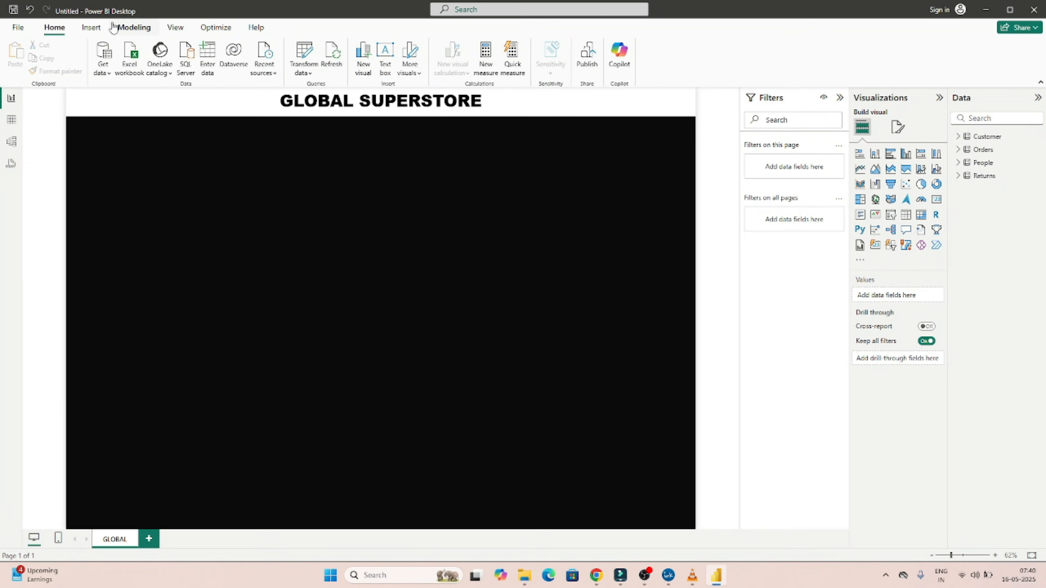
pyautogui.click(91, 28)
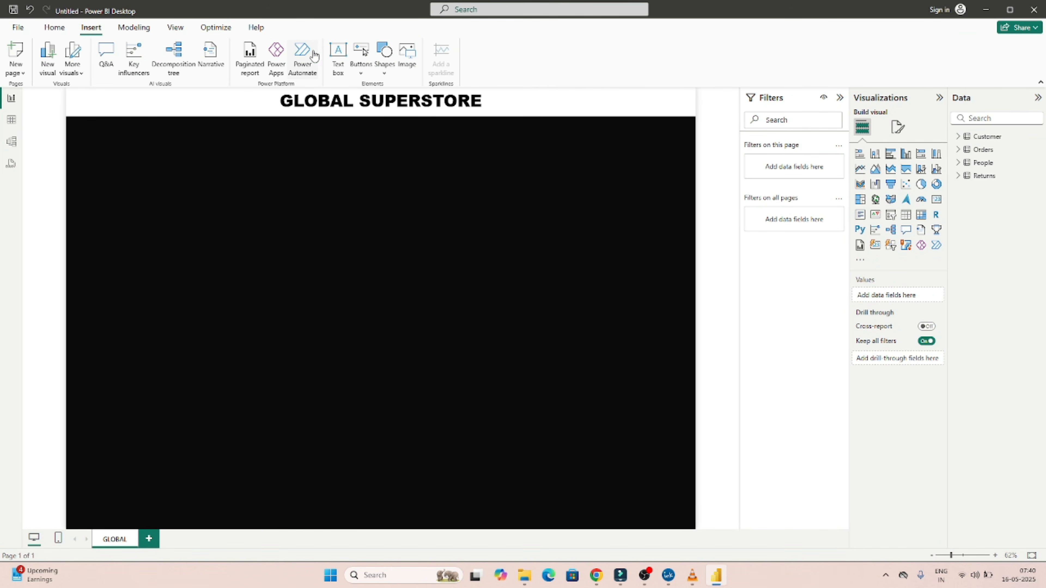
pyautogui.click(408, 62)
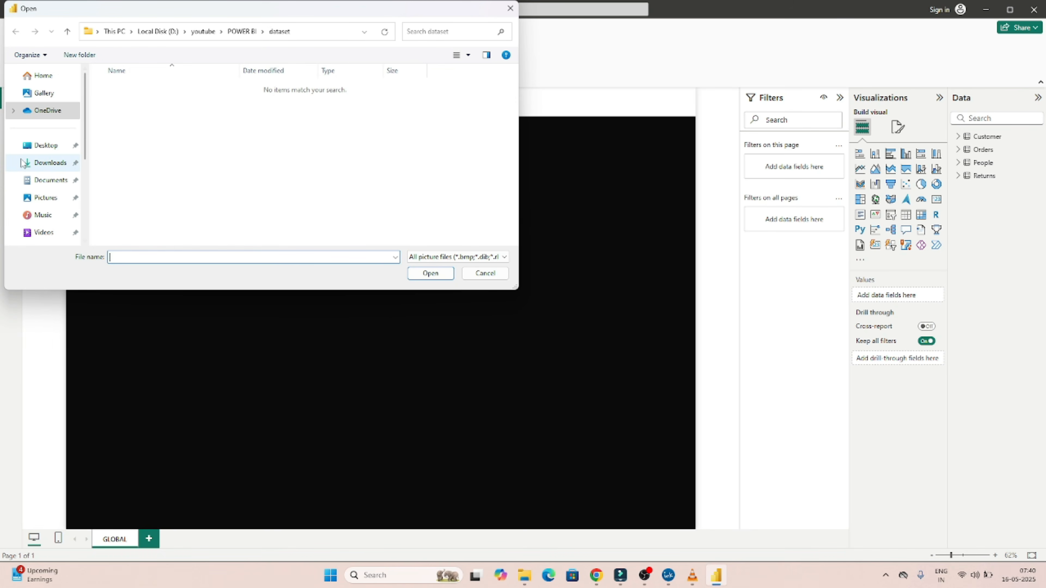
pyautogui.click(51, 167)
pyautogui.click(124, 104)
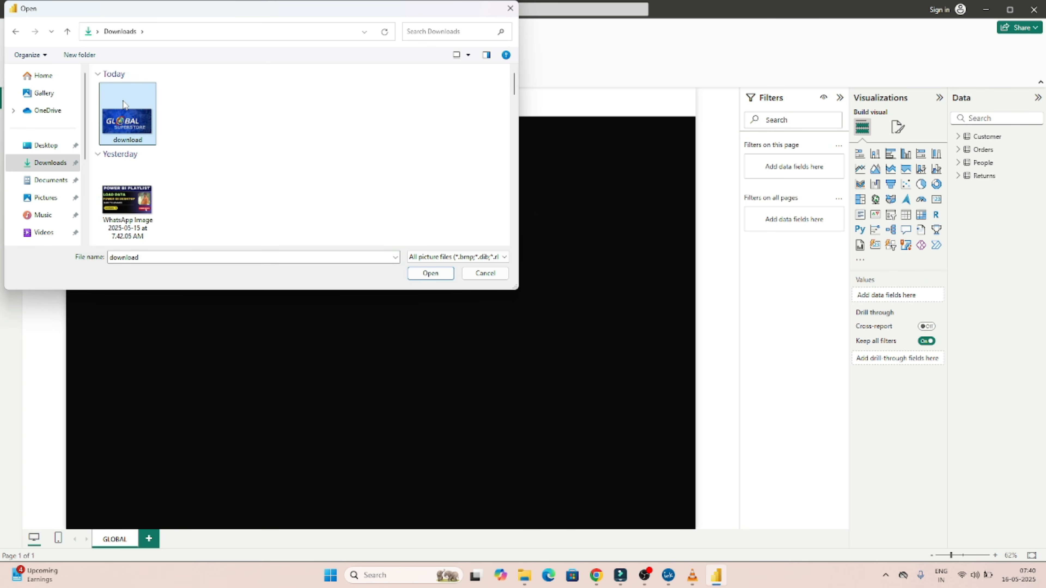
pyautogui.click(431, 273)
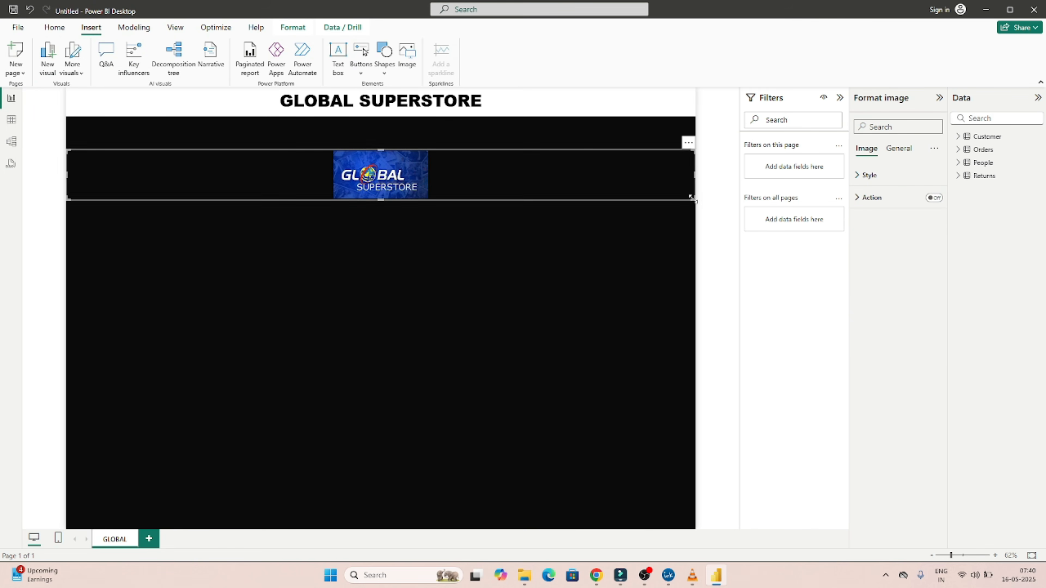
# Step: Shrink the logo image to the height of the title banner, place it at the banner's left end, and deselect it
pyautogui.moveTo(692, 199); pyautogui.dragTo(513, 203)
pyautogui.moveTo(374, 167); pyautogui.dragTo(264, 106)
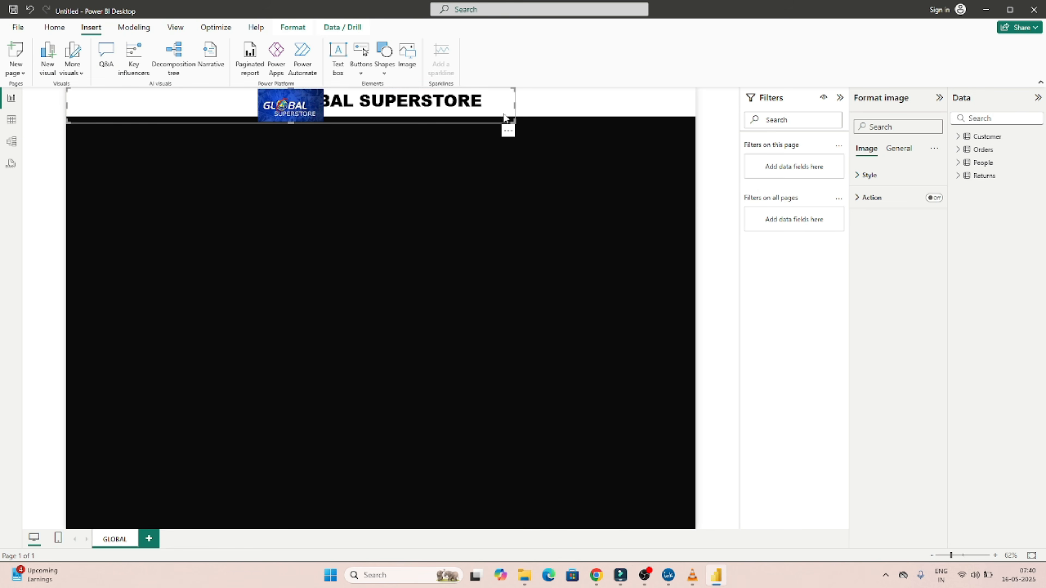
pyautogui.moveTo(509, 111); pyautogui.dragTo(107, 116)
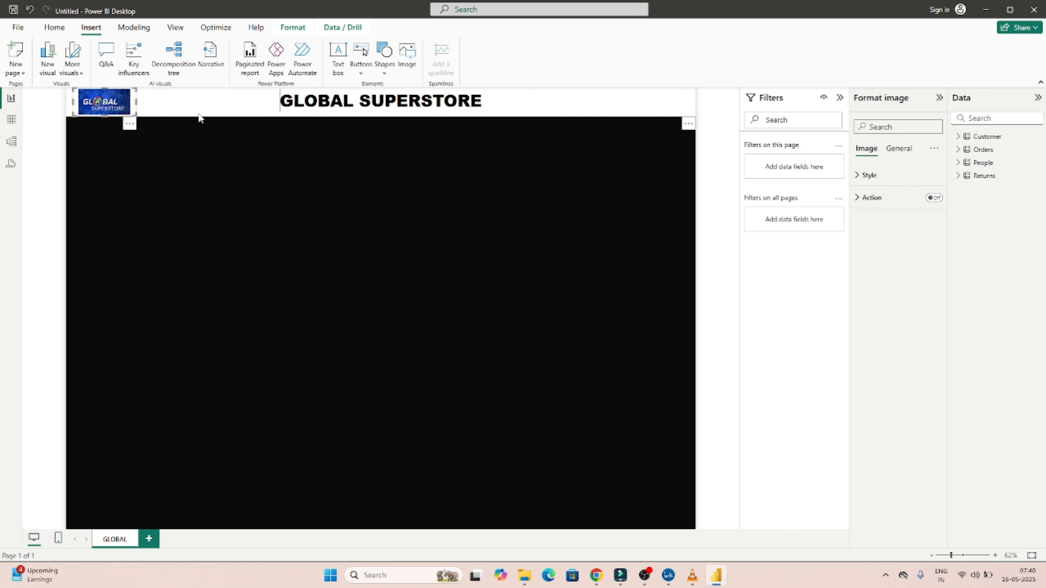
pyautogui.click(228, 117)
pyautogui.click(221, 122)
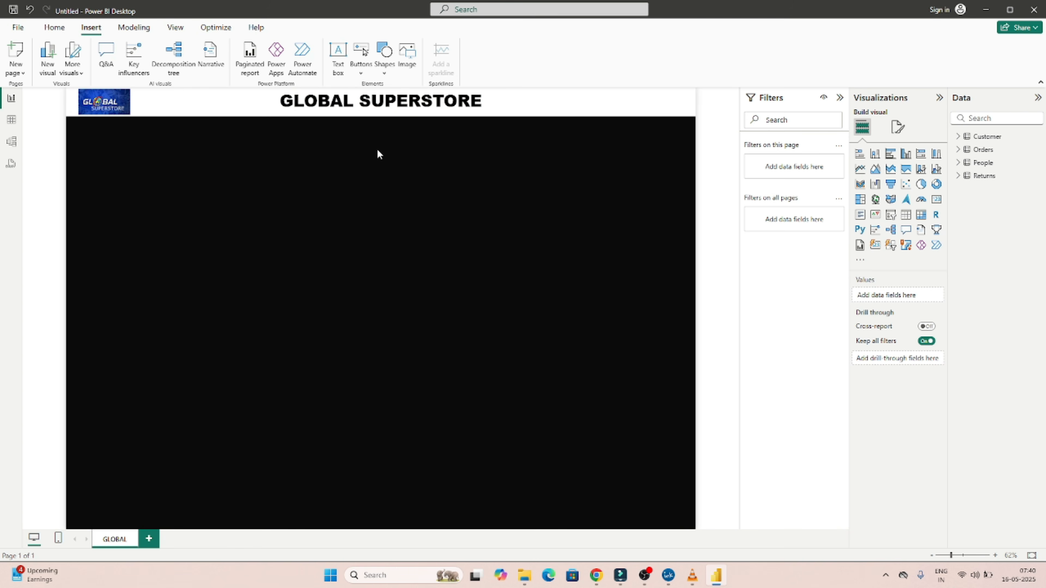
# Step: With the logo selected, switch to Chrome, open the Amazon India site in a new tab, and copy its web address
pyautogui.click(101, 103)
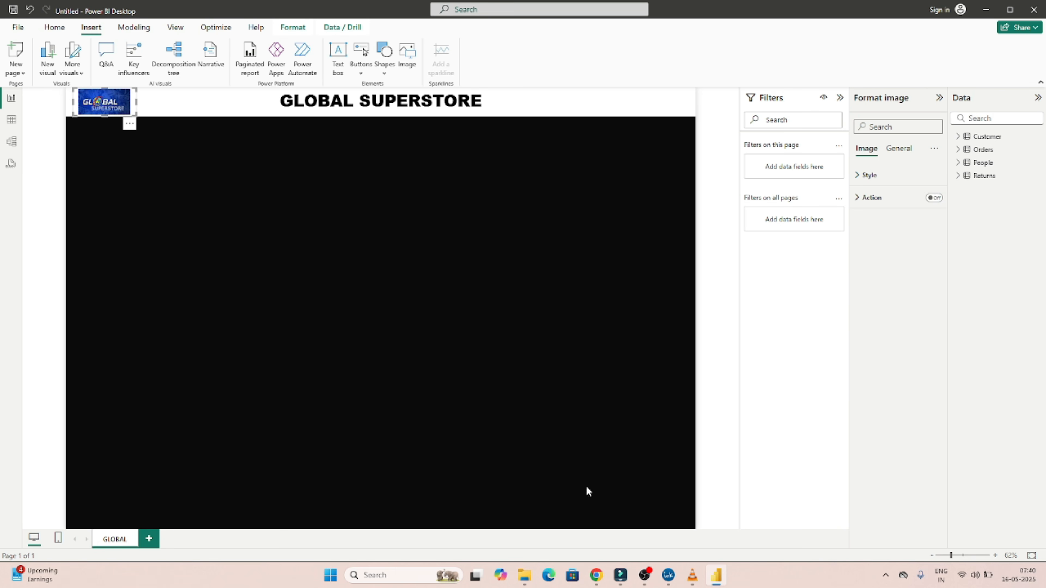
pyautogui.moveTo(598, 572)
pyautogui.click(684, 517)
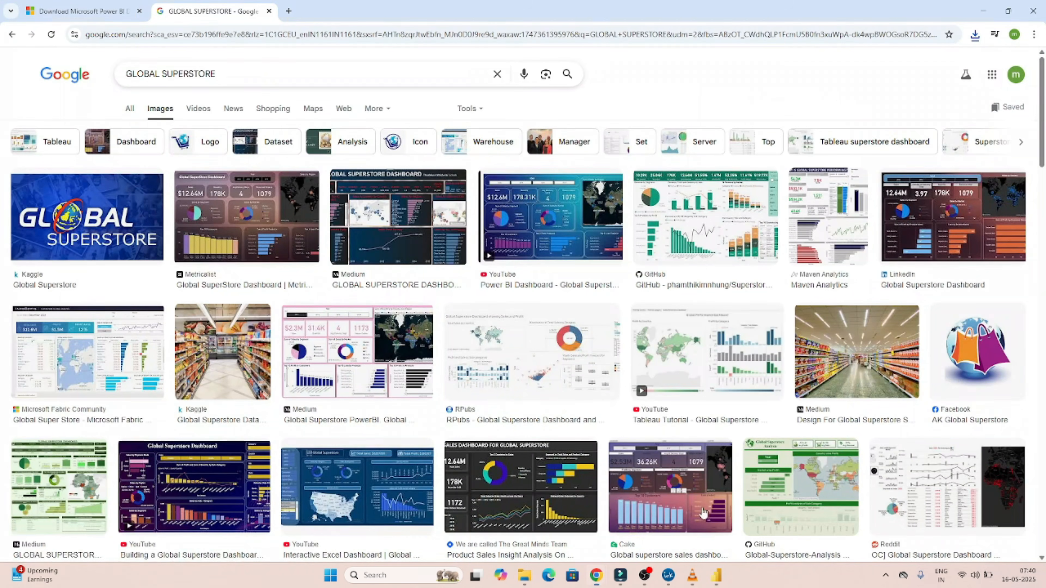
pyautogui.click(288, 11)
pyautogui.write('AMA')
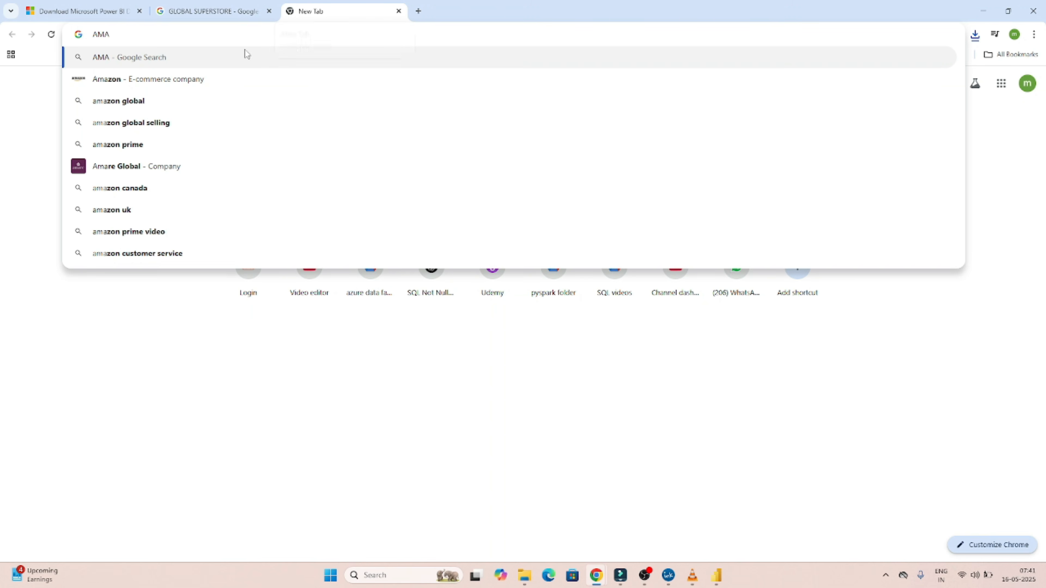
pyautogui.click(220, 77)
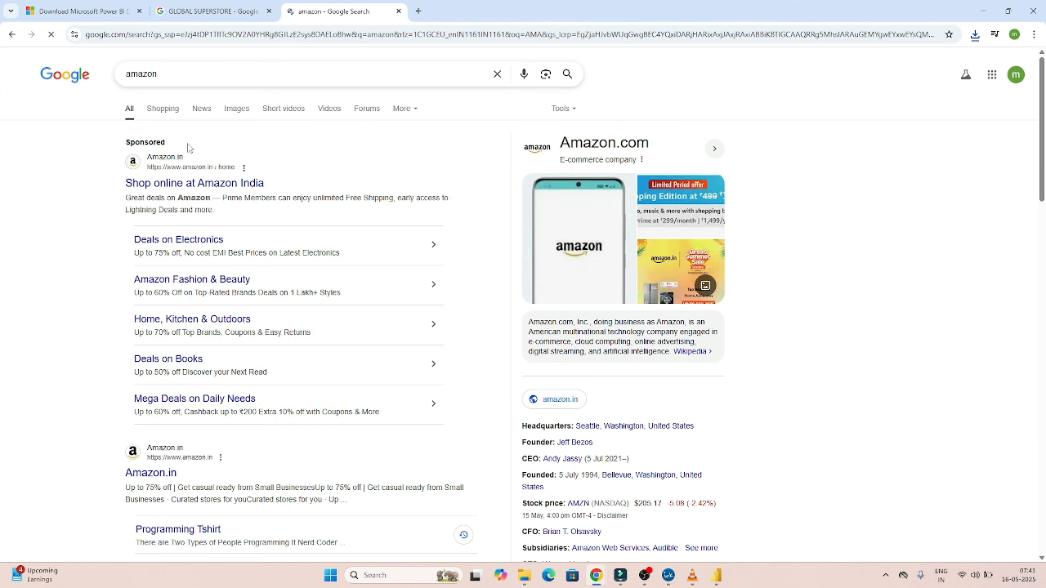
pyautogui.click(176, 186)
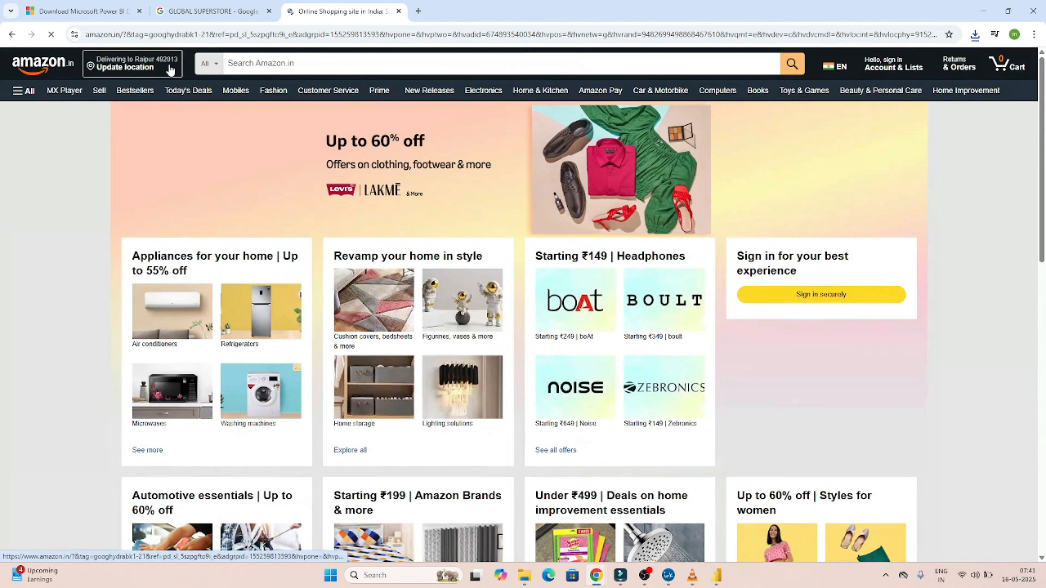
pyautogui.click(166, 40)
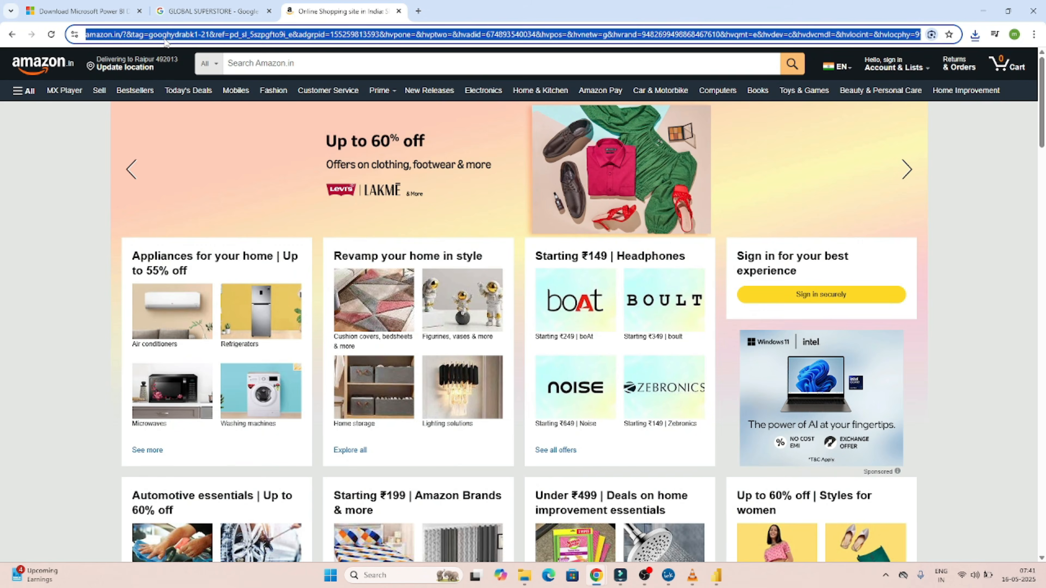
# Step: Back in Power BI Desktop, turn on the logo's action with type Web URL, paste the copied Amazon address, and test the link
pyautogui.hotkey('alt', 'Tab')
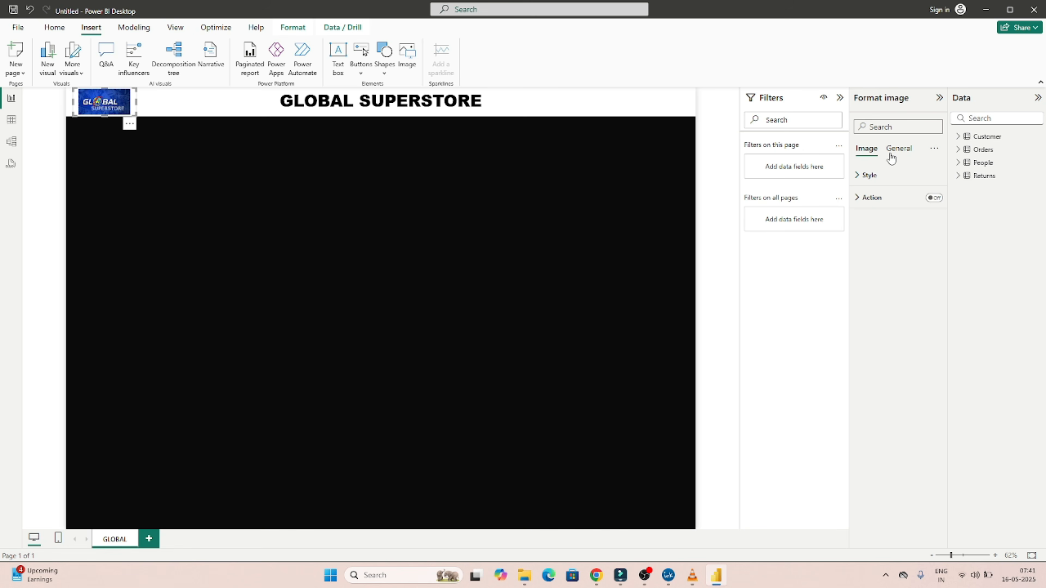
pyautogui.click(858, 197)
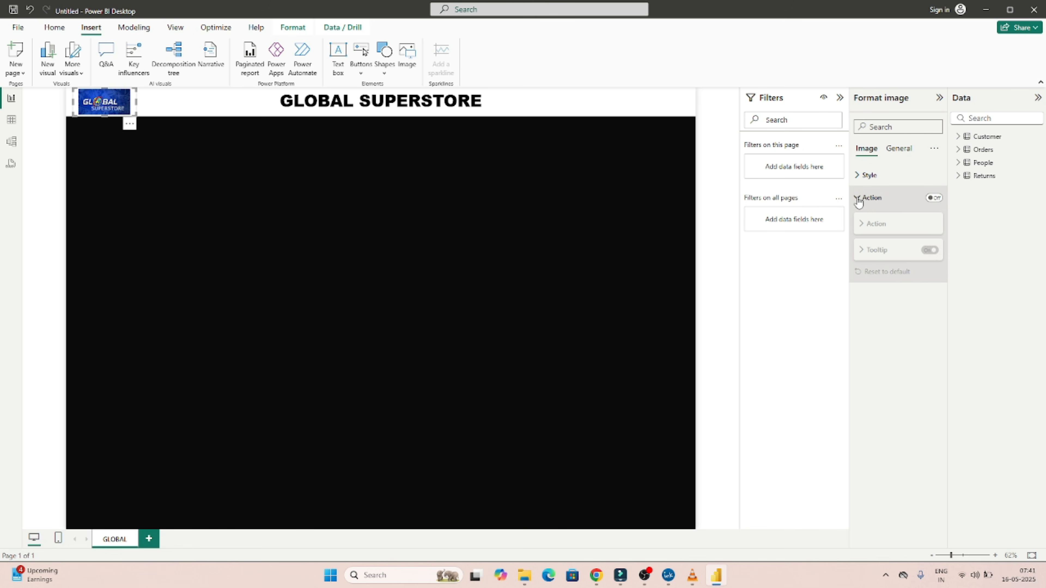
pyautogui.click(934, 198)
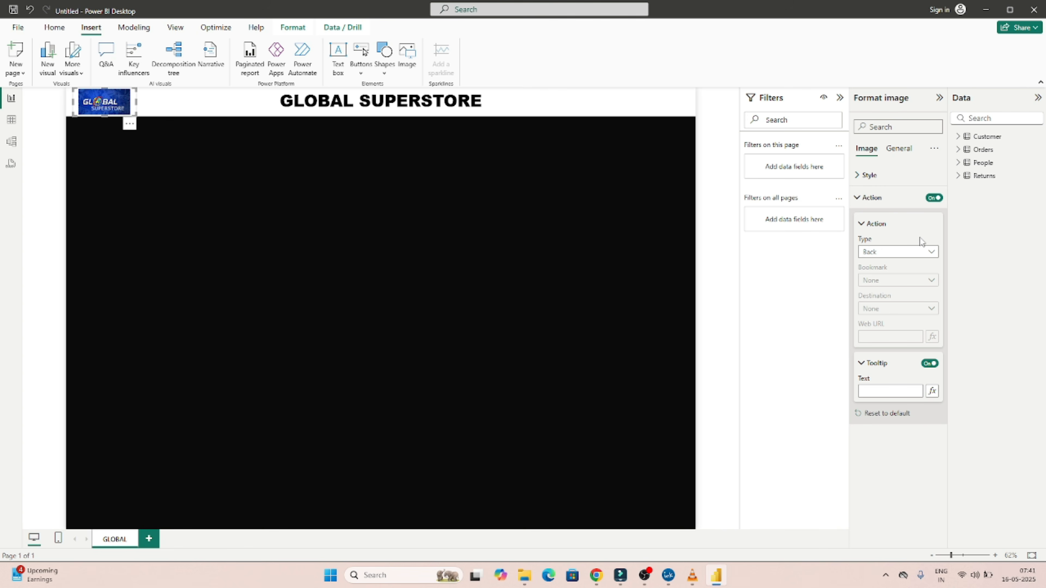
pyautogui.click(903, 253)
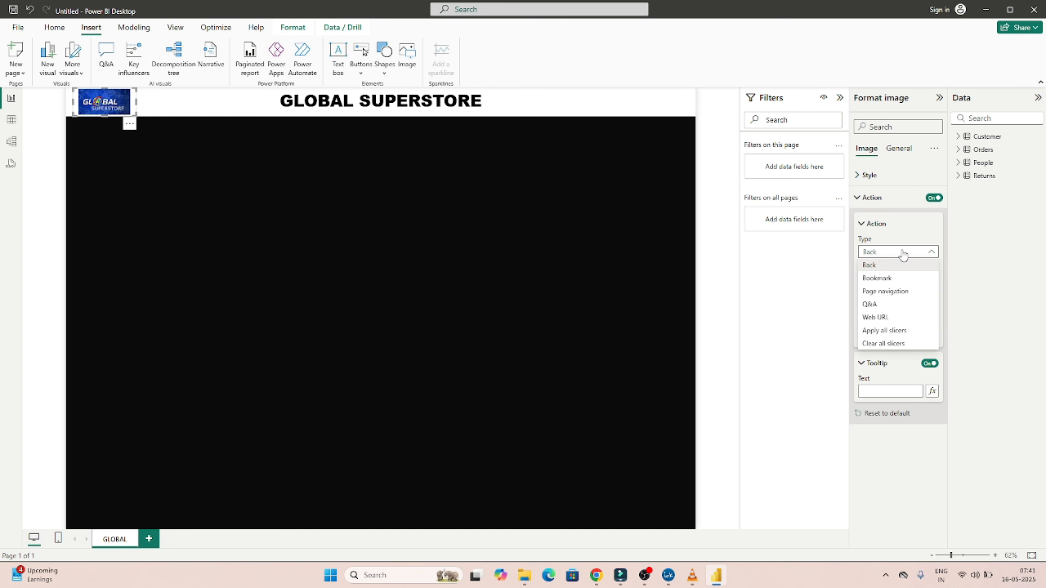
pyautogui.click(879, 318)
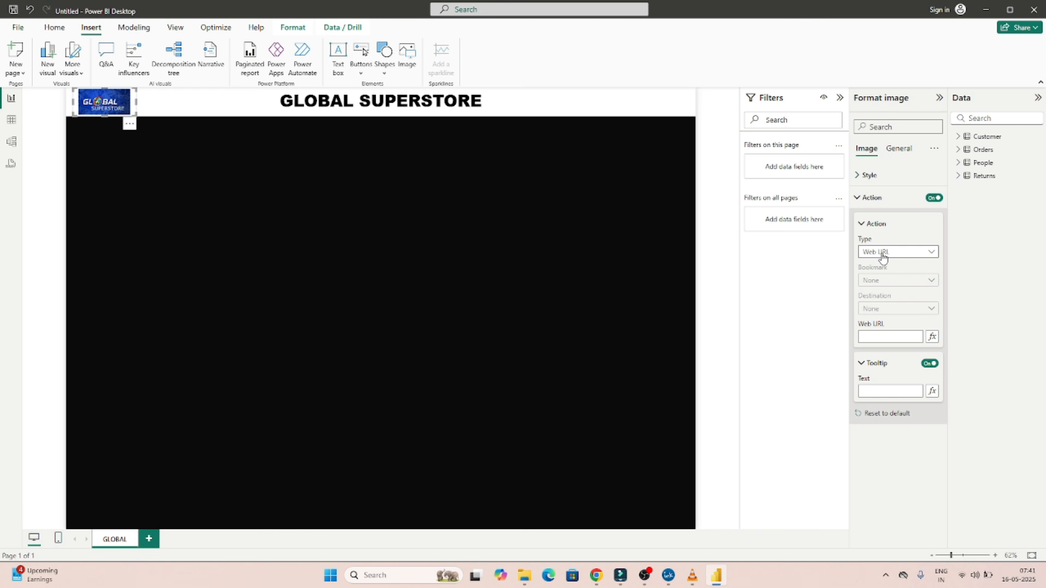
pyautogui.click(873, 337)
pyautogui.hotkey('ctrl', 'v')
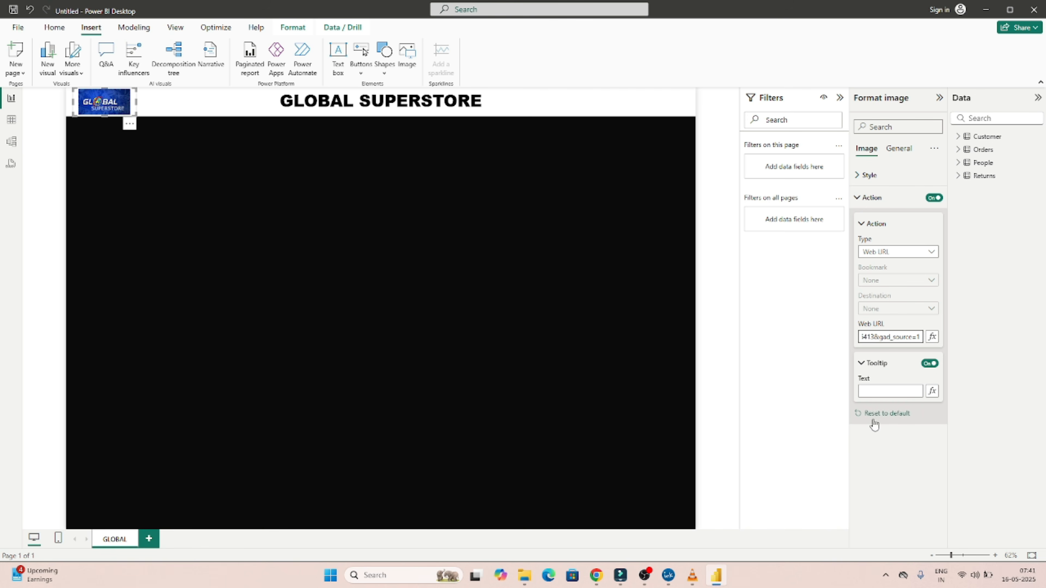
pyautogui.click(873, 439)
pyautogui.keyDown('ctrl'); pyautogui.click(113, 104); pyautogui.keyUp('ctrl')
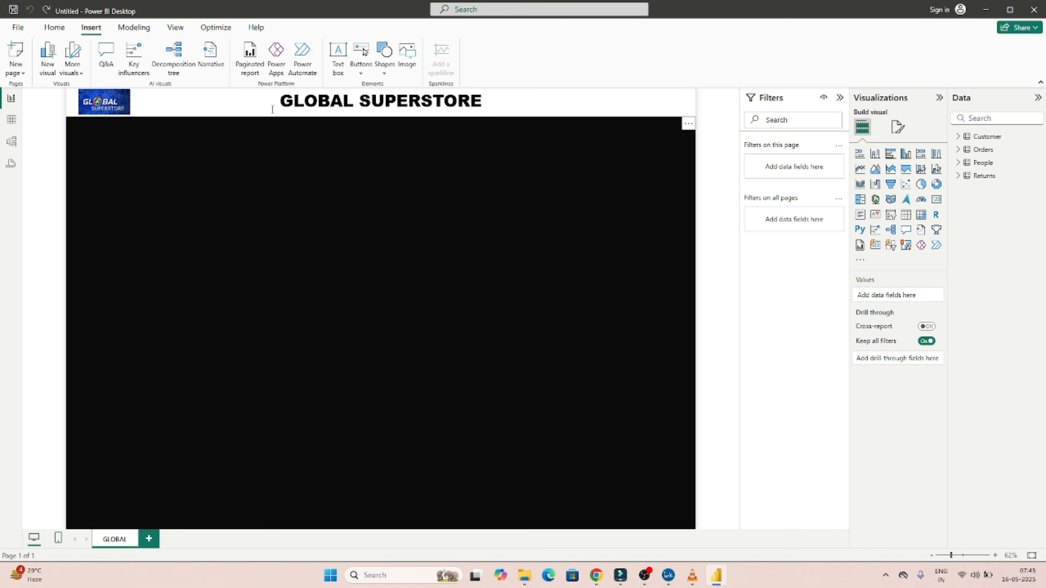
# Step: Change the font colour of the GLOBAL SUPERSTORE title text to dark magenta
pyautogui.click(534, 108)
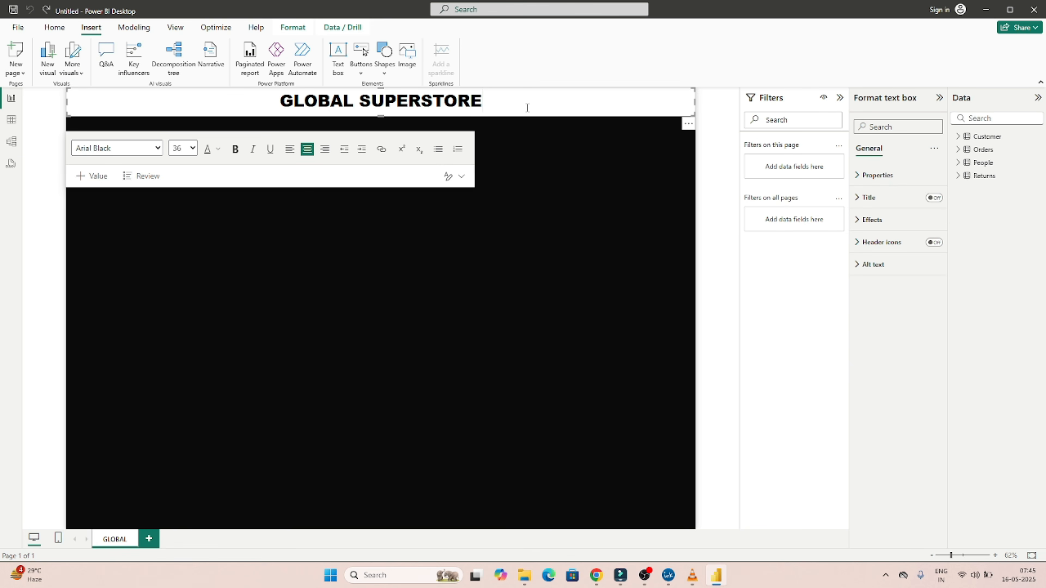
pyautogui.tripleClick(527, 108)
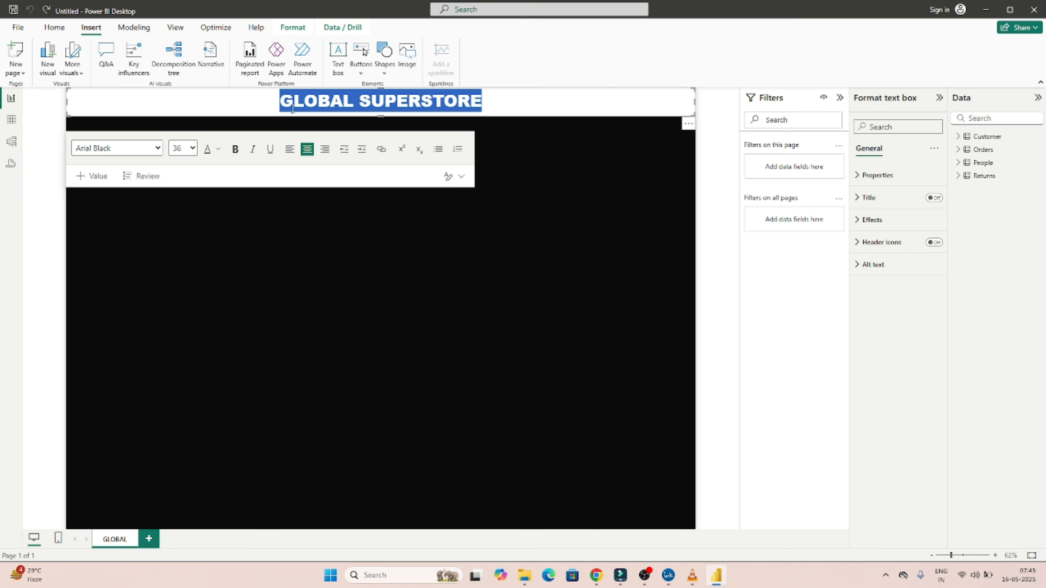
pyautogui.click(218, 152)
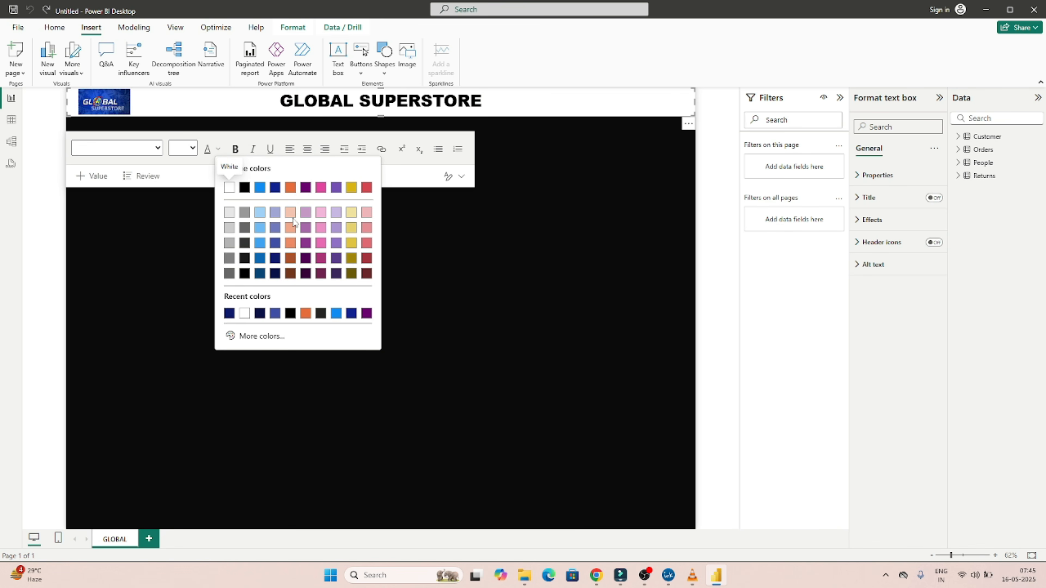
pyautogui.click(321, 273)
pyautogui.click(395, 262)
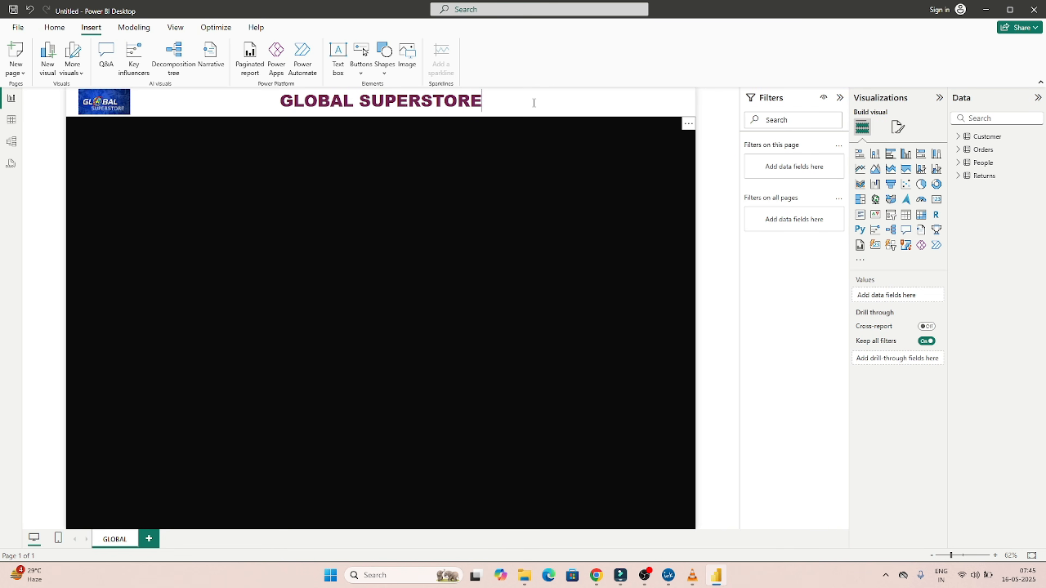
# Step: Set the title text box's background colour to the darkest navy blue shade and deselect the box
pyautogui.click(563, 97)
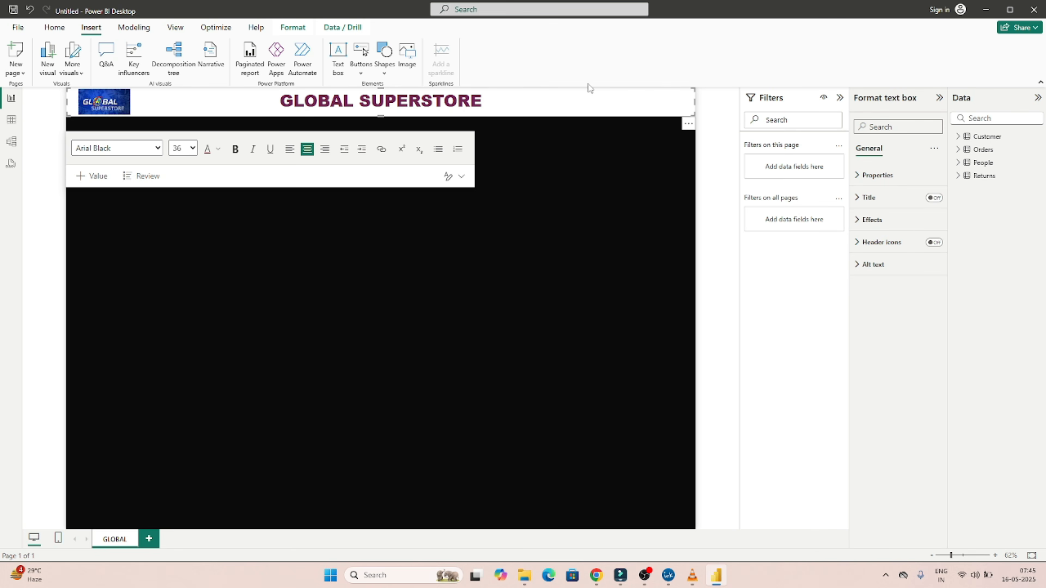
pyautogui.click(858, 220)
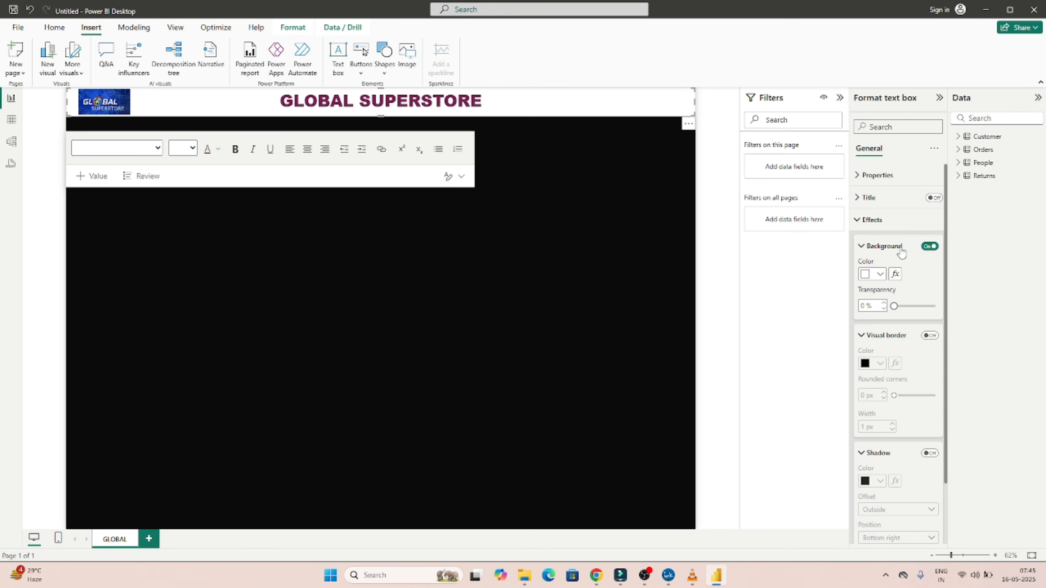
pyautogui.click(879, 275)
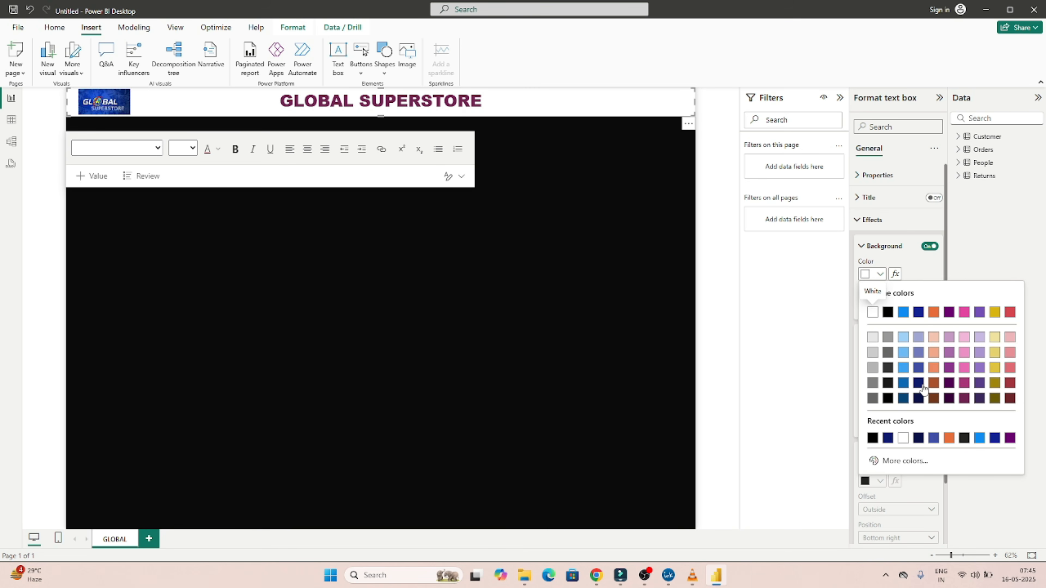
pyautogui.click(917, 398)
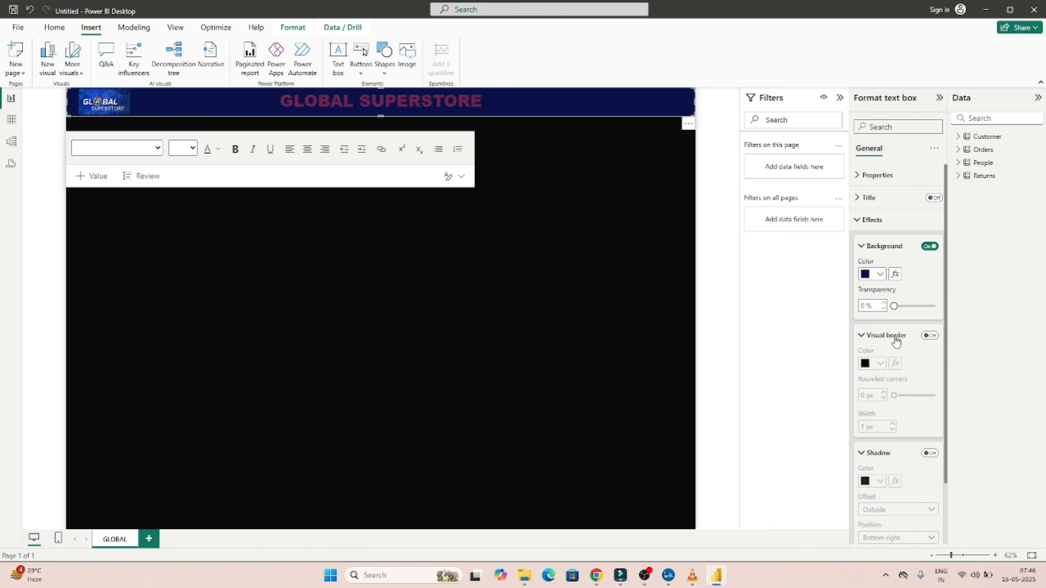
pyautogui.click(639, 302)
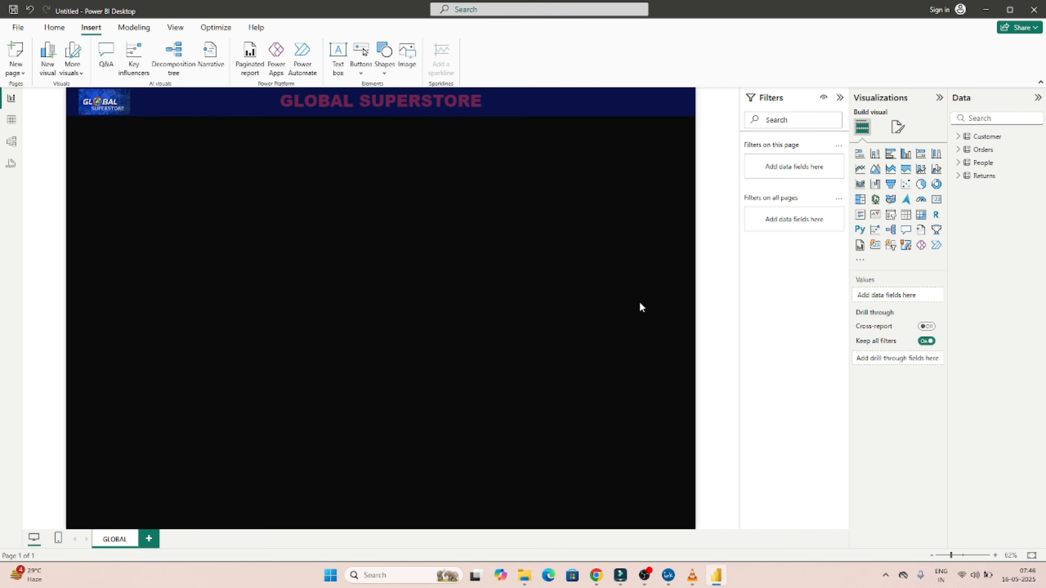
# Step: Recolour the whole GLOBAL SUPERSTORE title text light pink and deselect the text box
pyautogui.click(379, 102)
pyautogui.hotkey('ctrl', 'a')
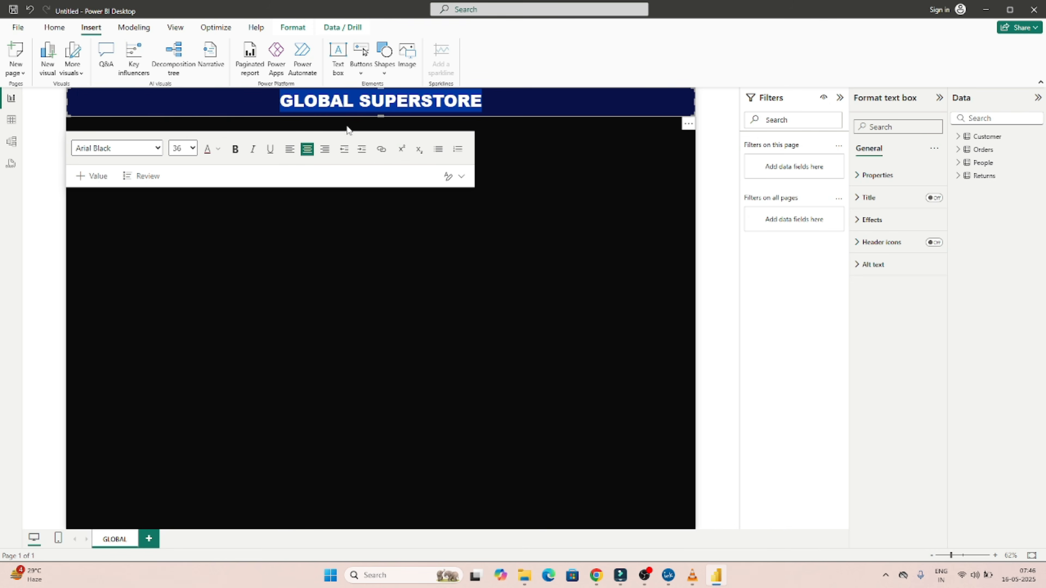
pyautogui.click(218, 150)
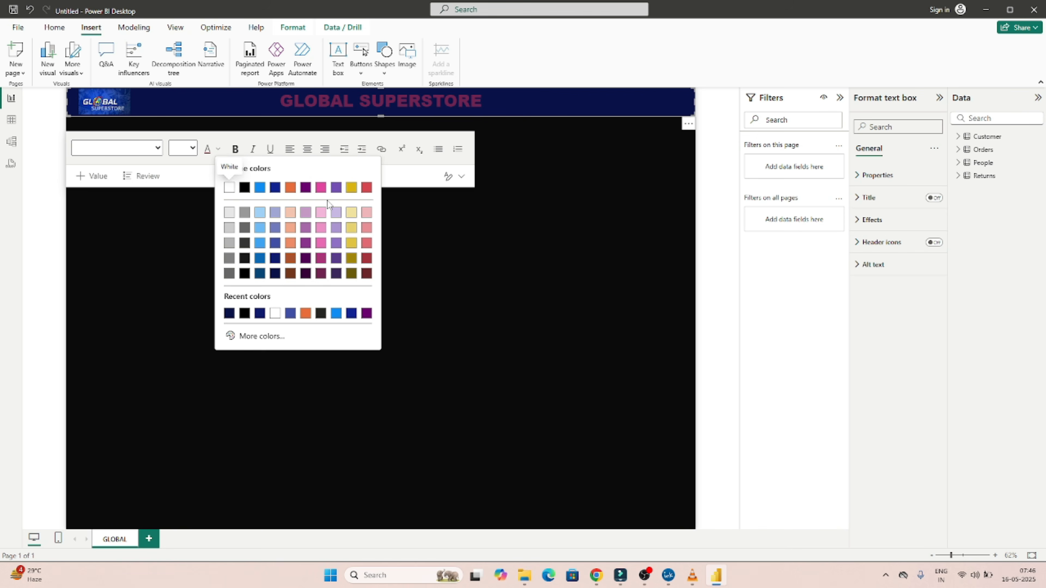
pyautogui.click(229, 187)
pyautogui.click(556, 265)
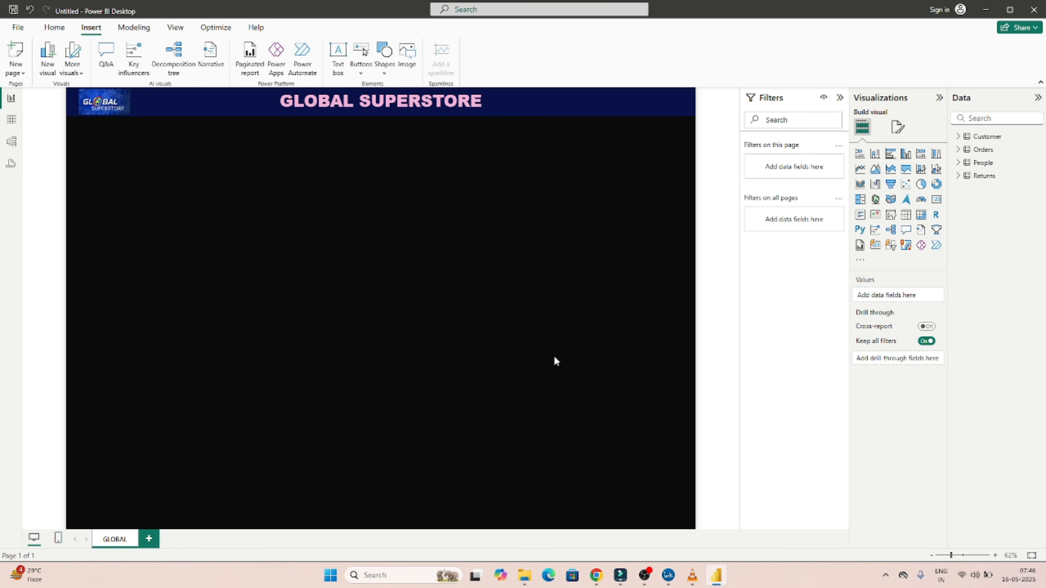
# Step: Switch to the whiteboard app, write the note Card beside the business requirements, and draw white arrows pointing at the sample HR dashboard
pyautogui.click(667, 576)
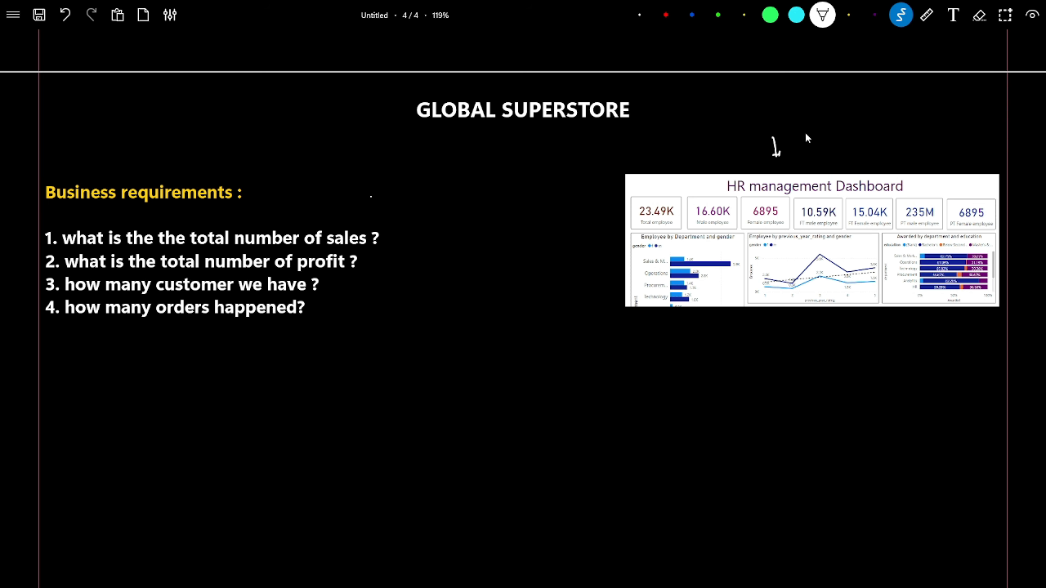
pyautogui.moveTo(813, 133); pyautogui.dragTo(818, 147)
pyautogui.moveTo(514, 221); pyautogui.dragTo(518, 226)
pyautogui.moveTo(594, 213); pyautogui.dragTo(613, 213)
pyautogui.moveTo(606, 208); pyautogui.dragTo(606, 219)
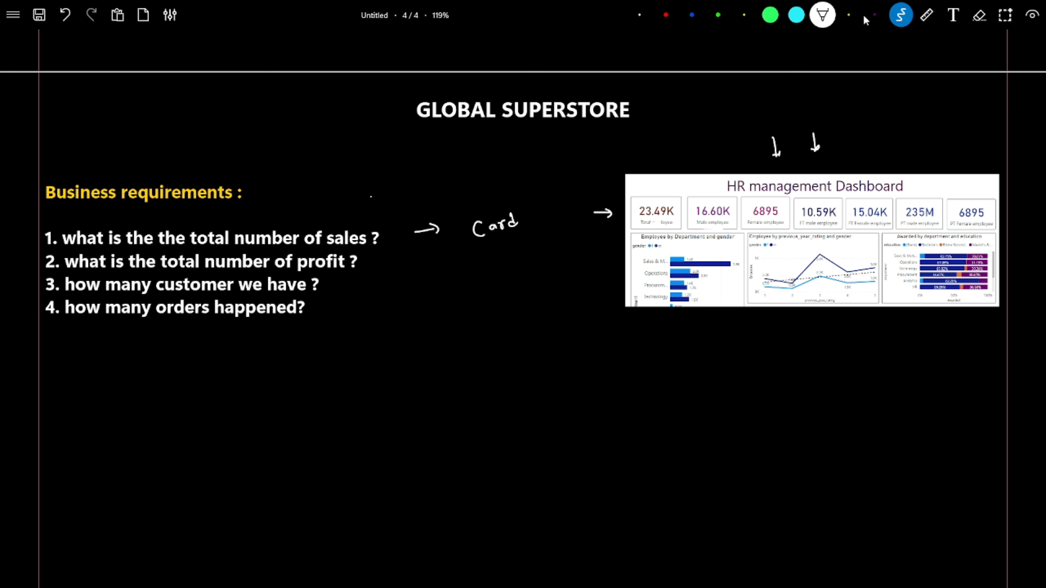
# Step: With the yellow pen, mark the sample dashboard's cards and sketch four example cards for sales, profit, customers and orders below the requirements
pyautogui.click(744, 15)
pyautogui.moveTo(698, 227); pyautogui.dragTo(835, 225)
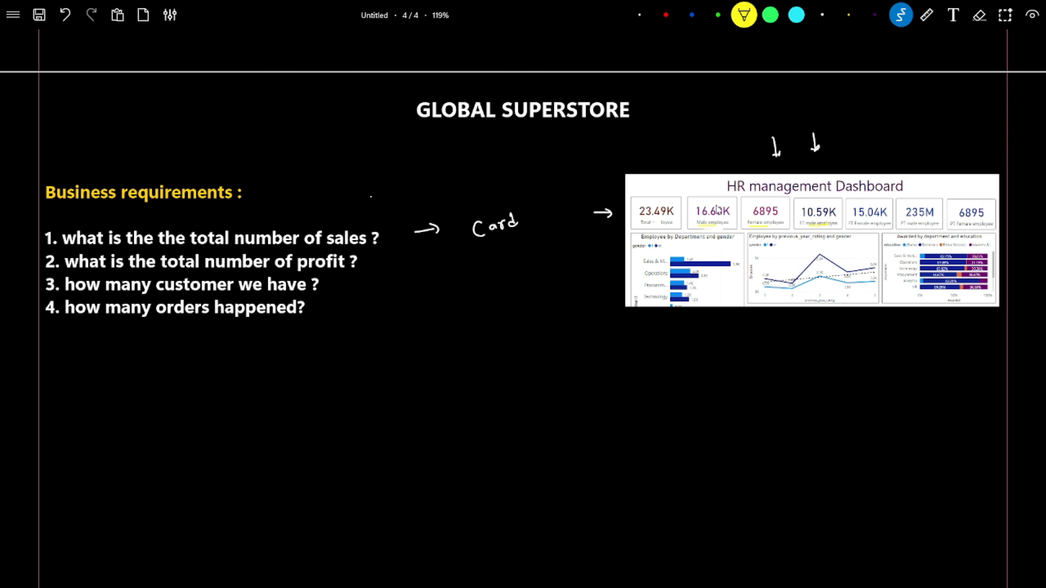
pyautogui.moveTo(595, 191); pyautogui.dragTo(617, 202)
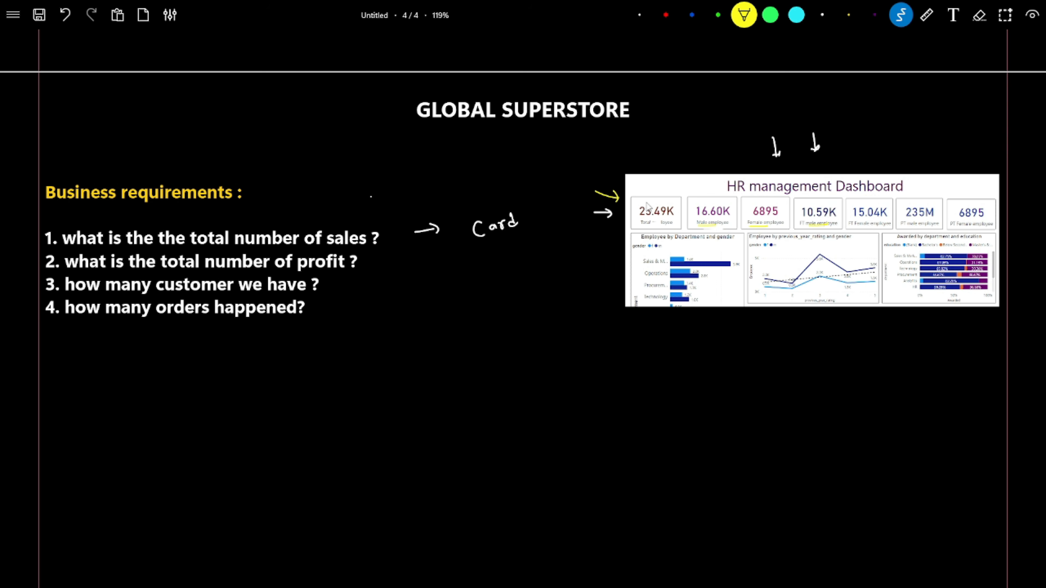
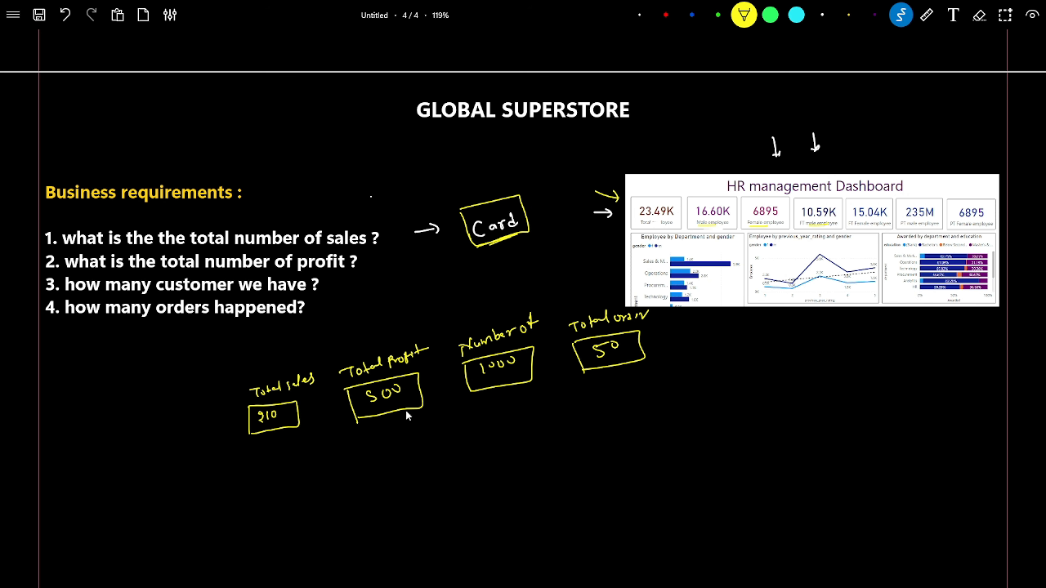
pyautogui.moveTo(264, 472); pyautogui.dragTo(547, 425)
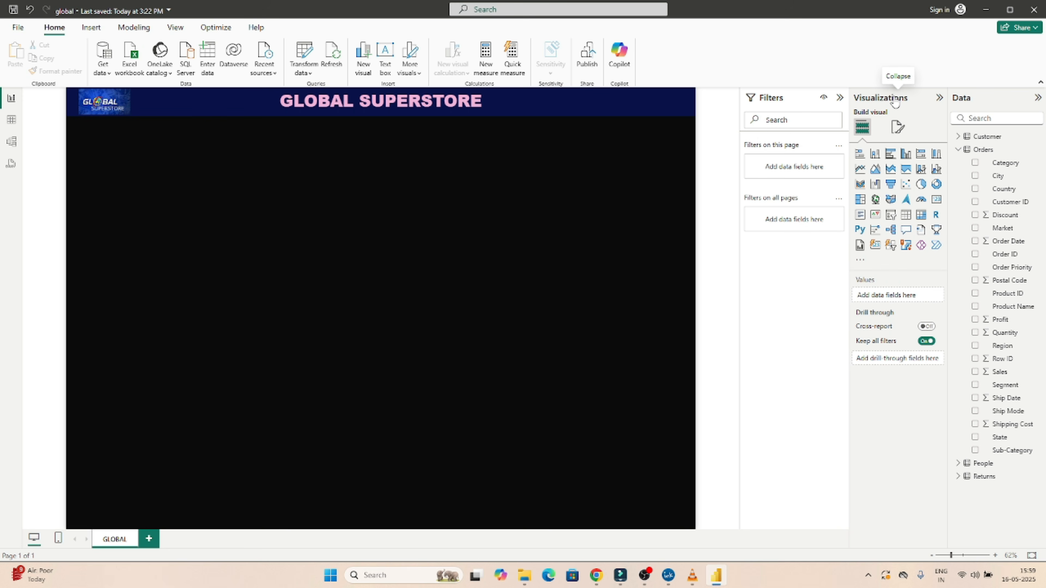
# Step: In Power BI Desktop, add a Card visual below the title banner and narrow it to under a fifth of the page width
pyautogui.click(867, 159)
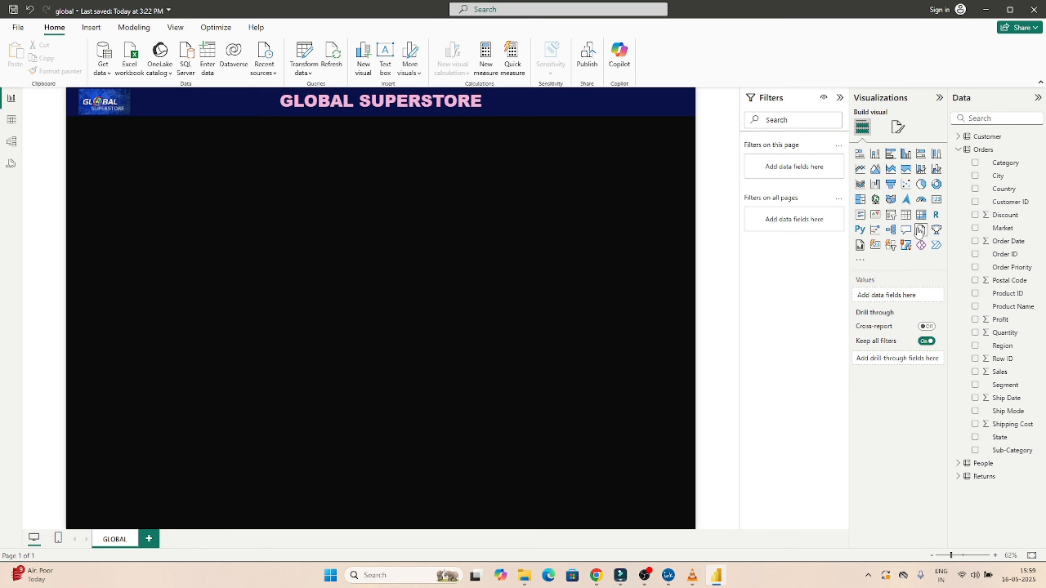
pyautogui.click(937, 201)
pyautogui.click(937, 201)
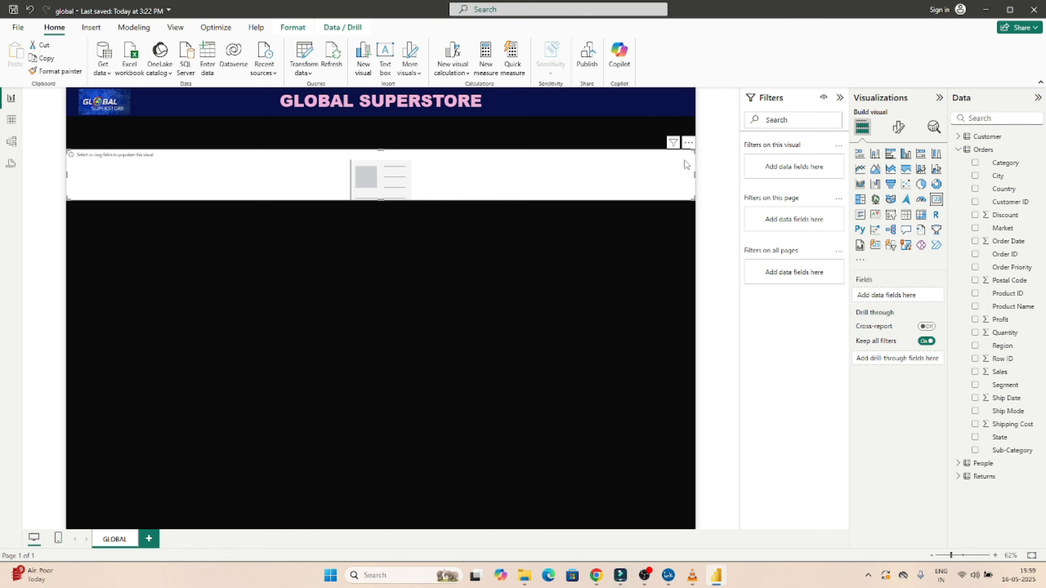
pyautogui.moveTo(695, 175); pyautogui.dragTo(178, 197)
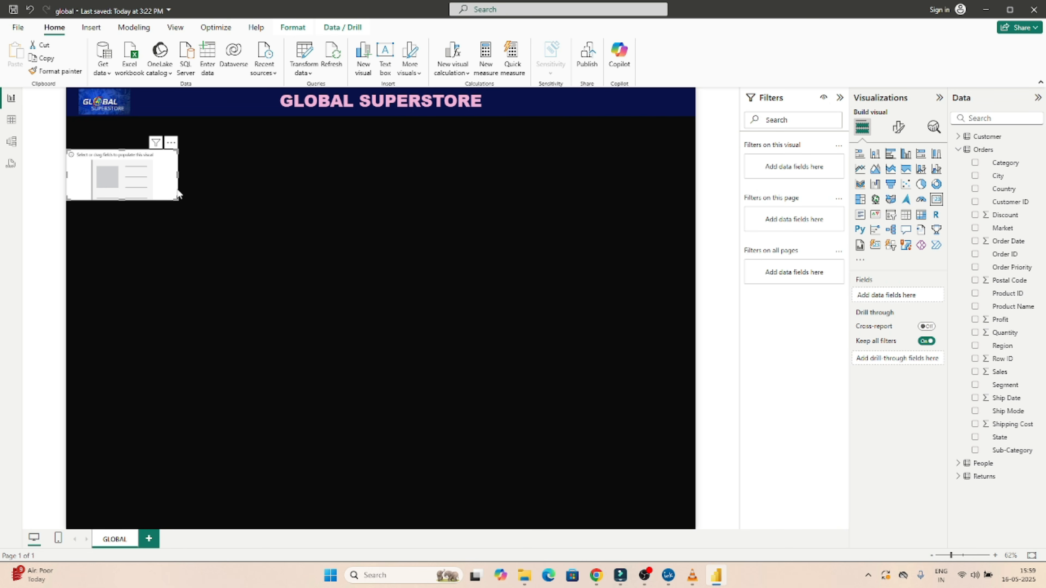
# Step: Examine the Customer table's data and the Orders table's fields in Table view, and return to the report page
pyautogui.click(957, 149)
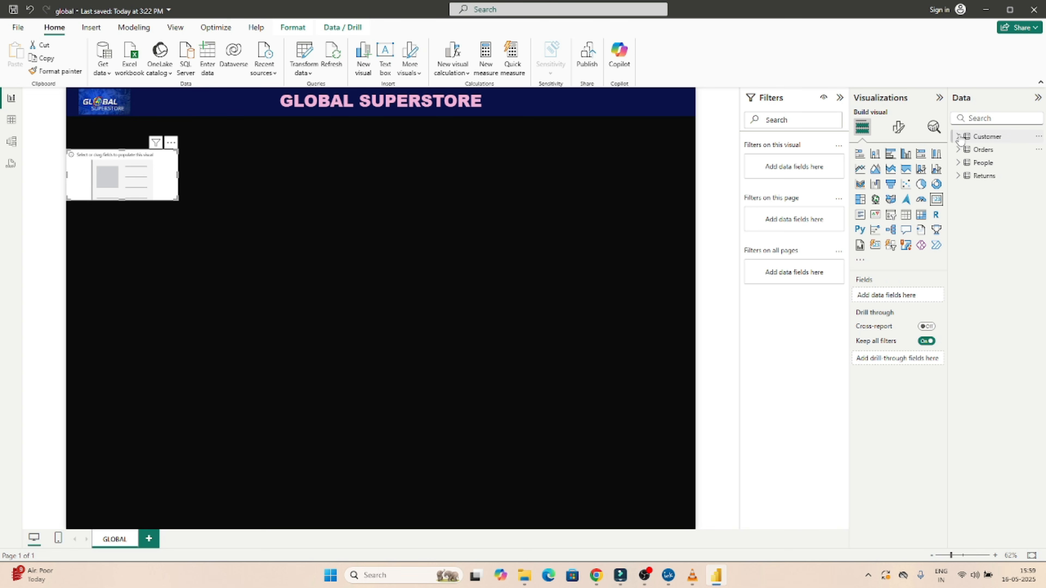
pyautogui.click(10, 122)
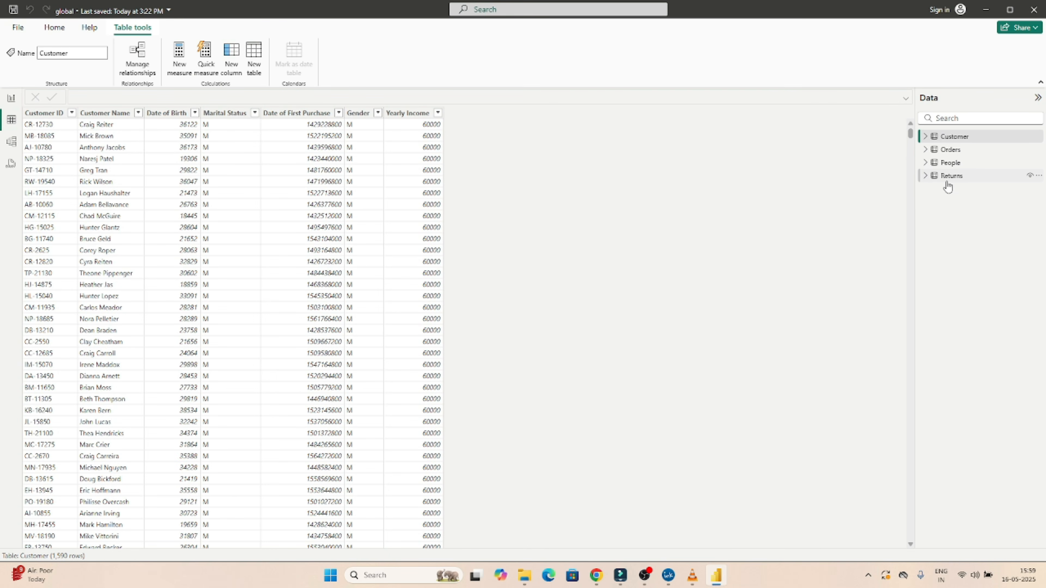
pyautogui.click(925, 149)
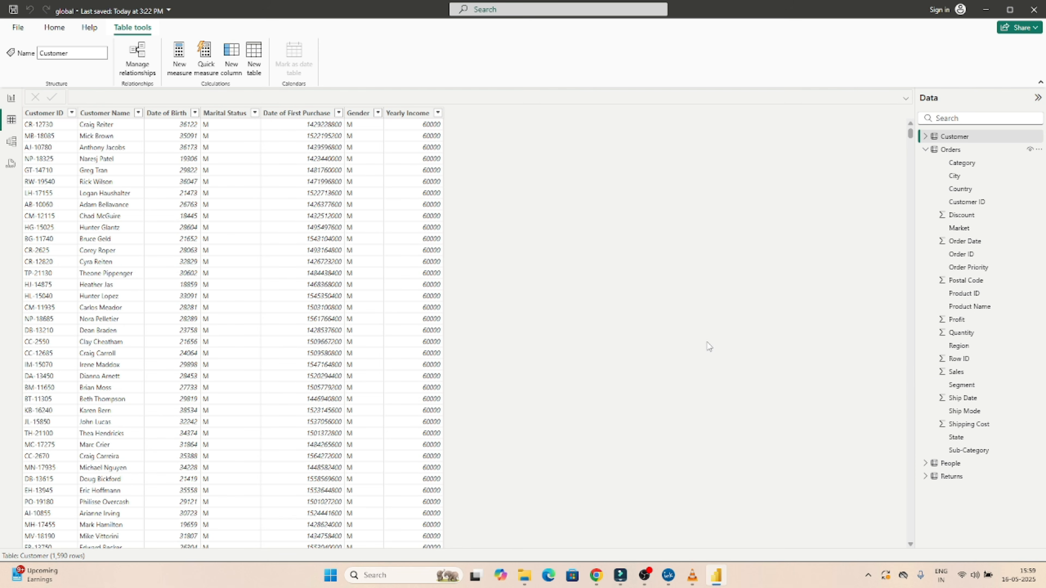
pyautogui.click(12, 100)
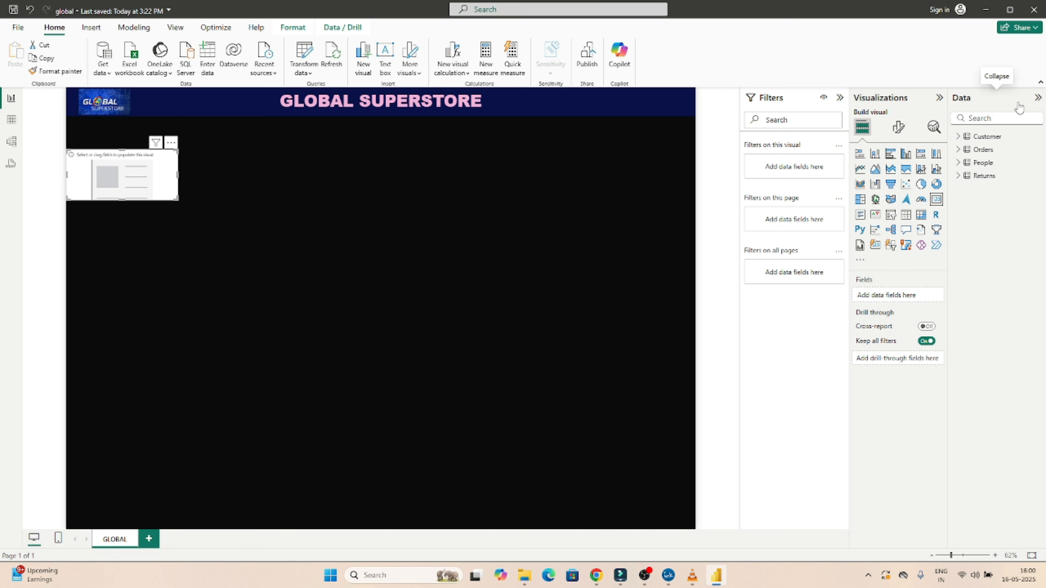
# Step: Put the Sales field from the Orders table on the card and review its aggregation options, keeping Sum
pyautogui.click(1038, 99)
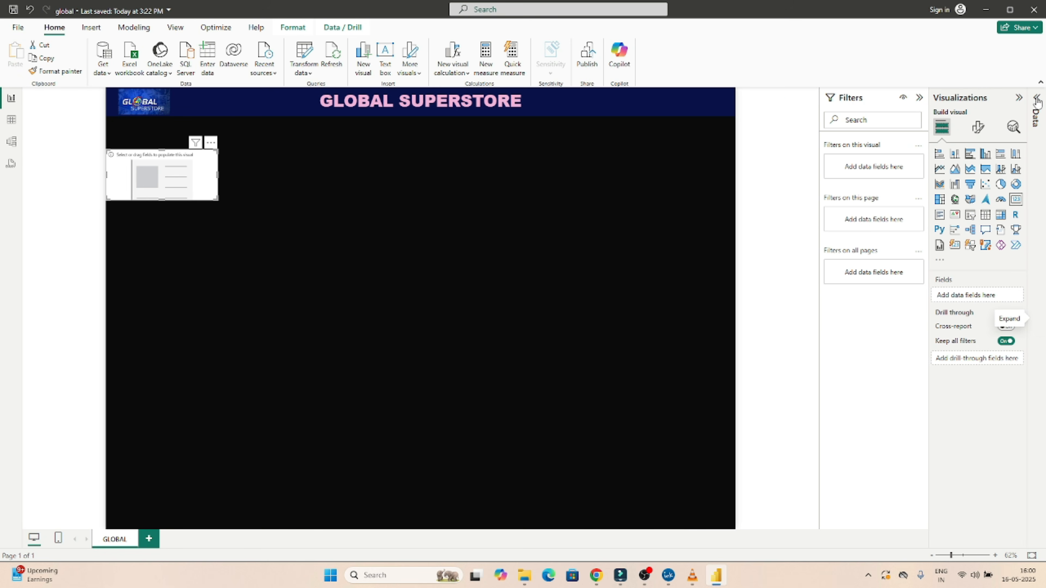
pyautogui.click(1037, 101)
pyautogui.click(958, 151)
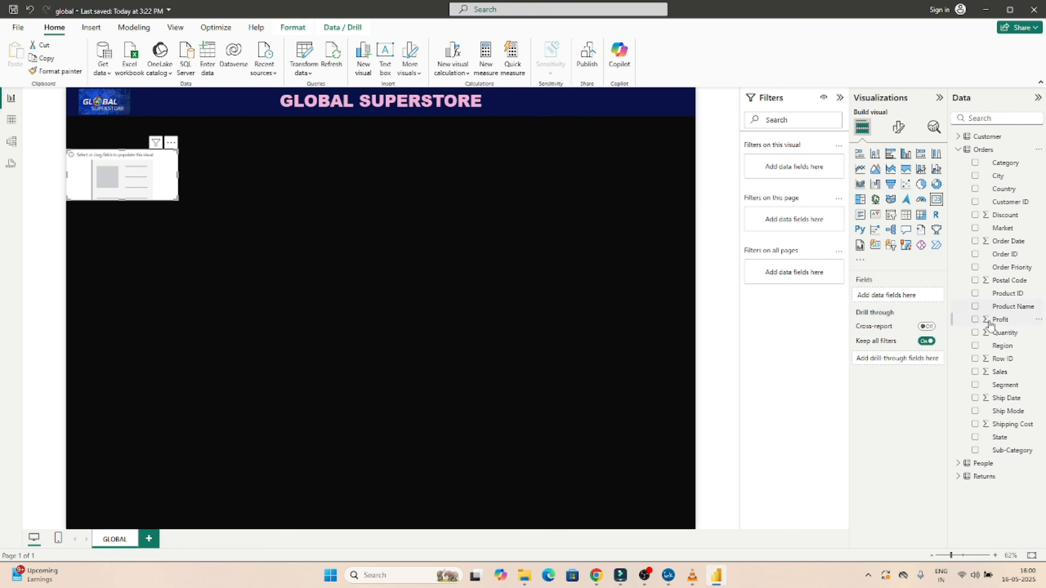
pyautogui.click(975, 373)
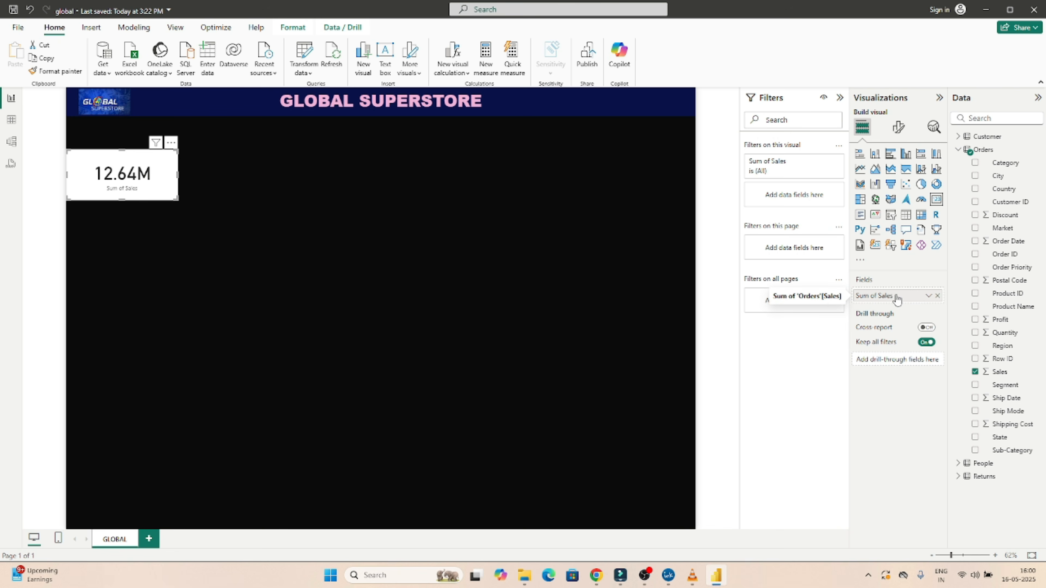
pyautogui.click(929, 296)
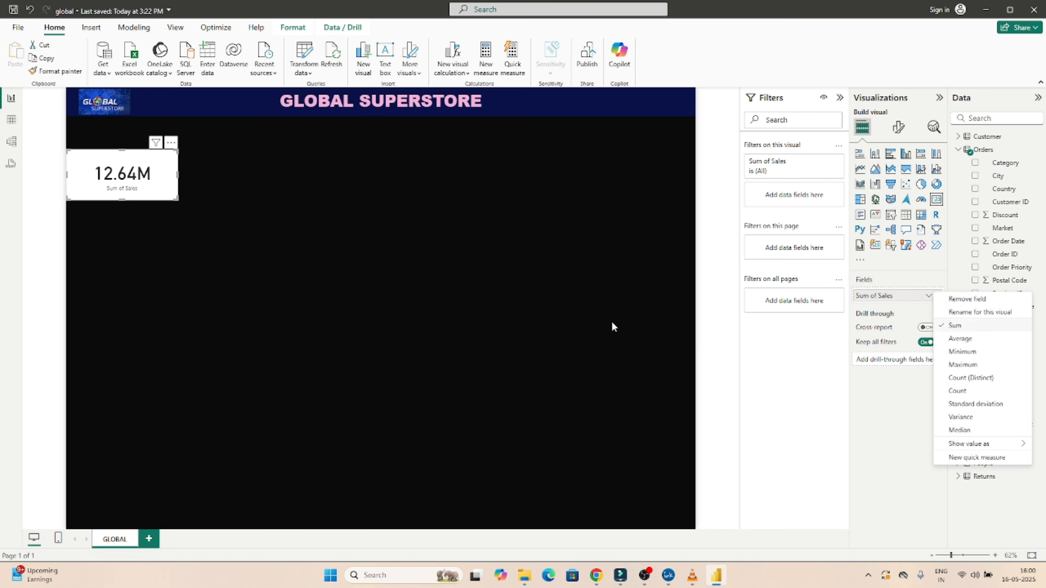
pyautogui.click(436, 303)
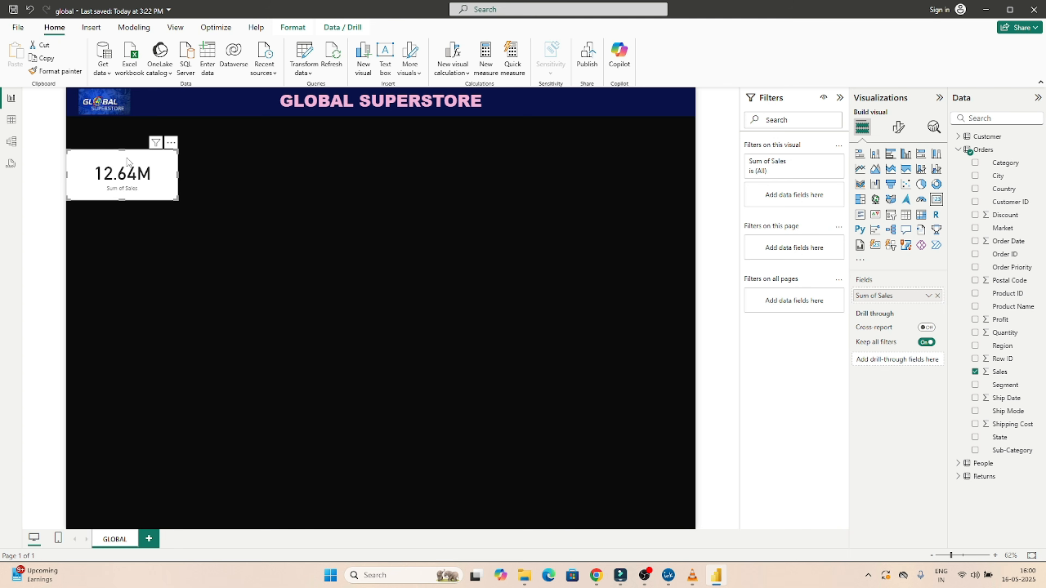
# Step: Move the Sum of Sales card slightly inward from the page edge, and make its callout value bold at font size 48
pyautogui.moveTo(126, 161); pyautogui.dragTo(140, 161)
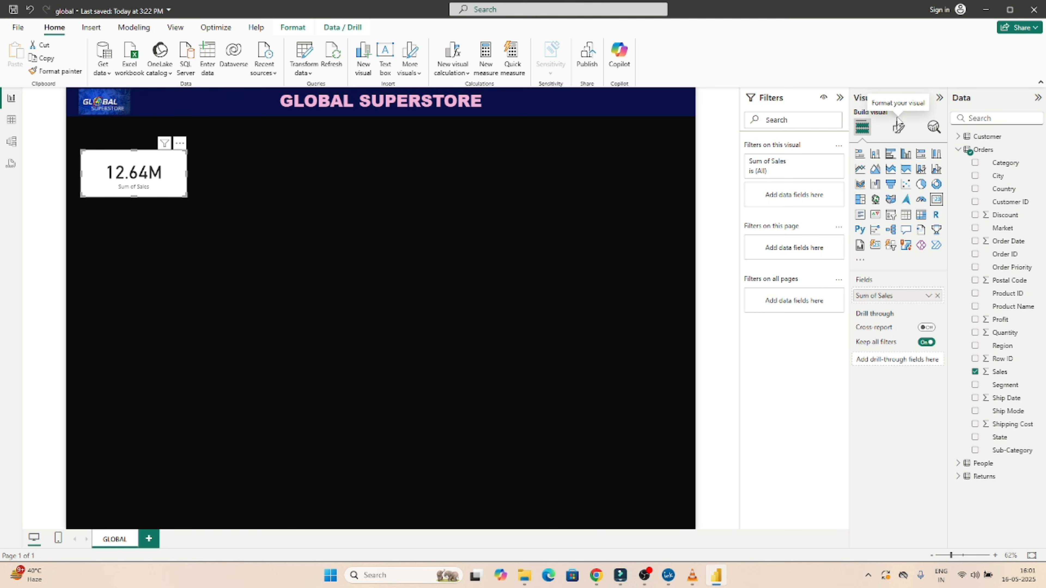
pyautogui.click(898, 131)
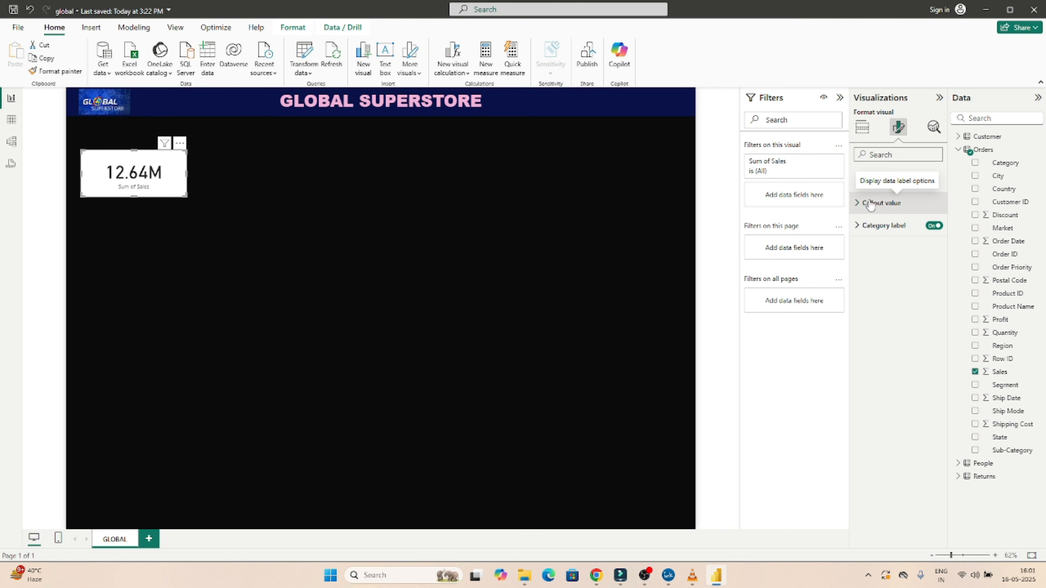
pyautogui.click(856, 204)
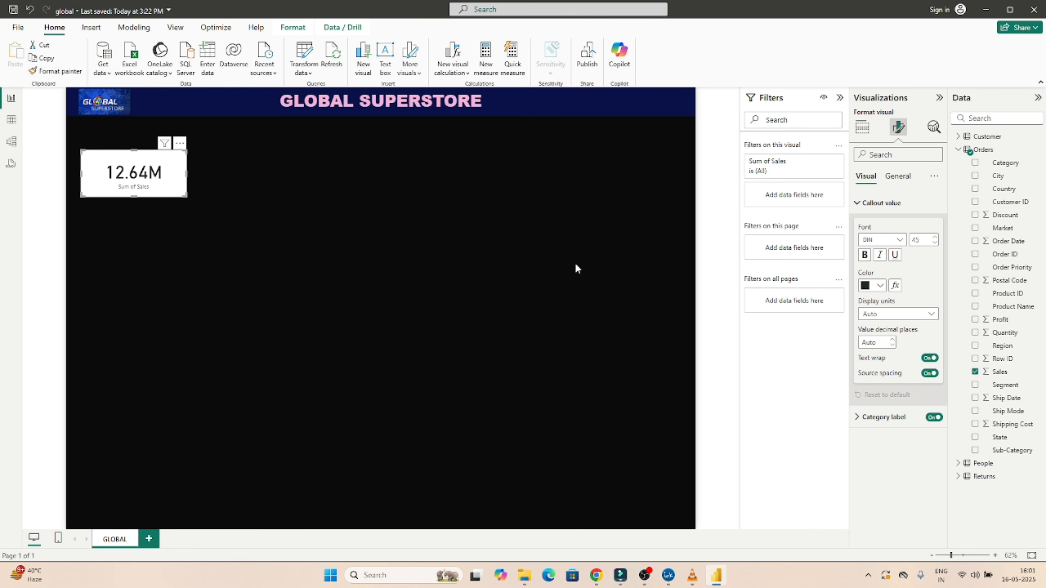
pyautogui.click(865, 260)
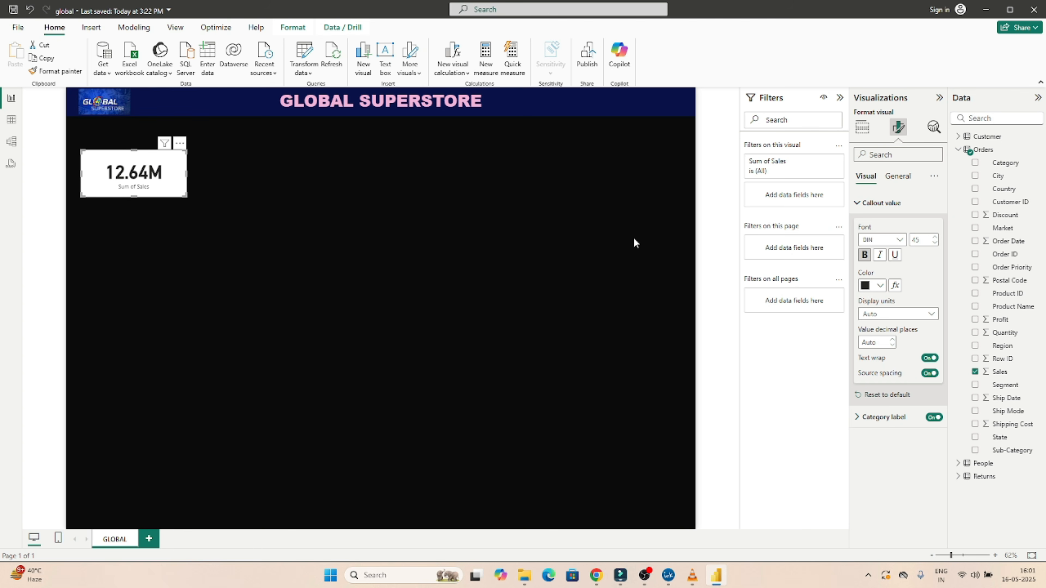
pyautogui.click(935, 237)
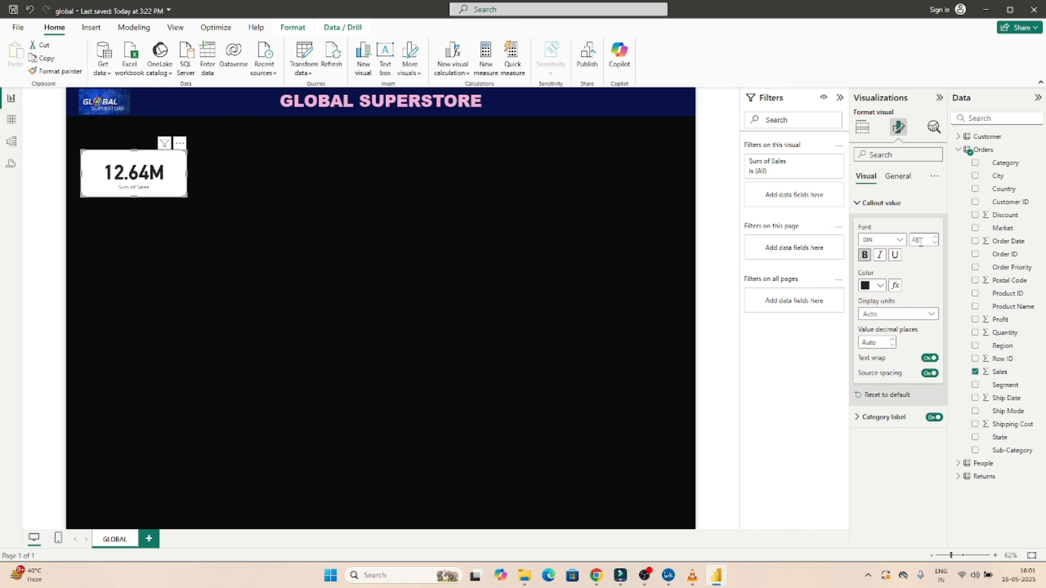
# Step: Set the card's callout value to font size 50, try blue and white as its color, and settle on black
pyautogui.doubleClick(913, 240)
pyautogui.write('10')
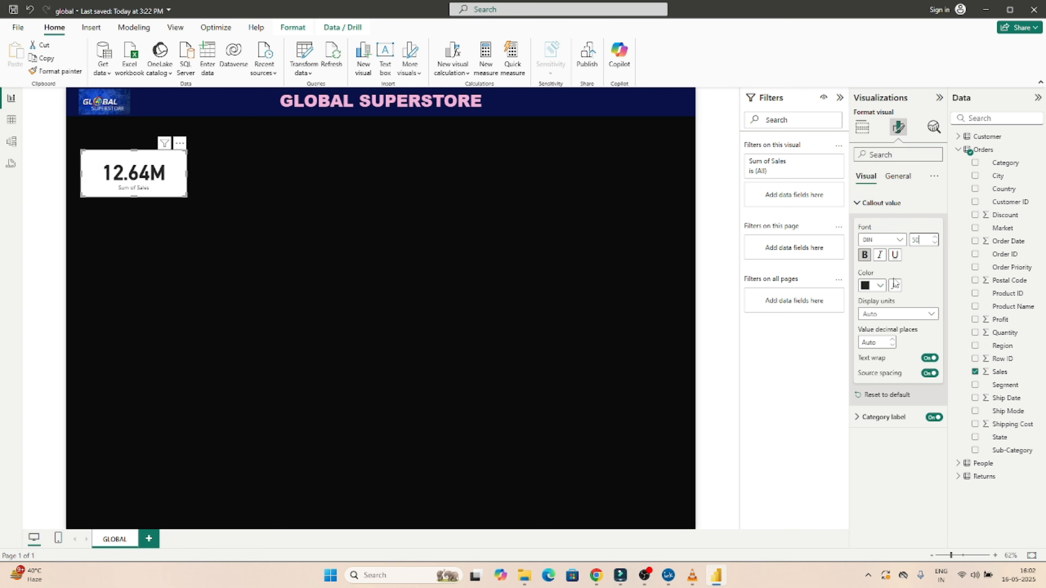
pyautogui.click(880, 286)
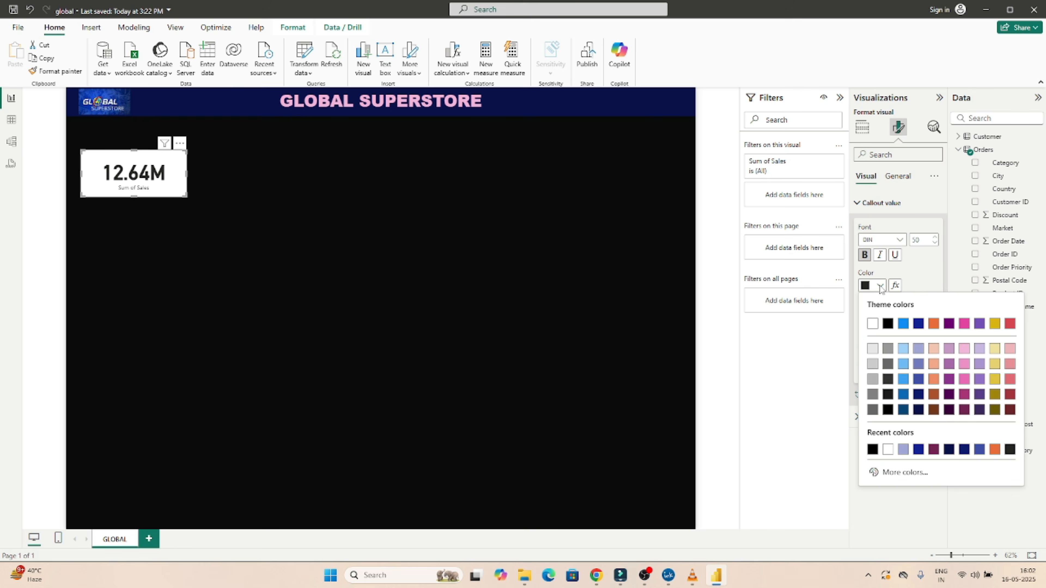
pyautogui.click(902, 324)
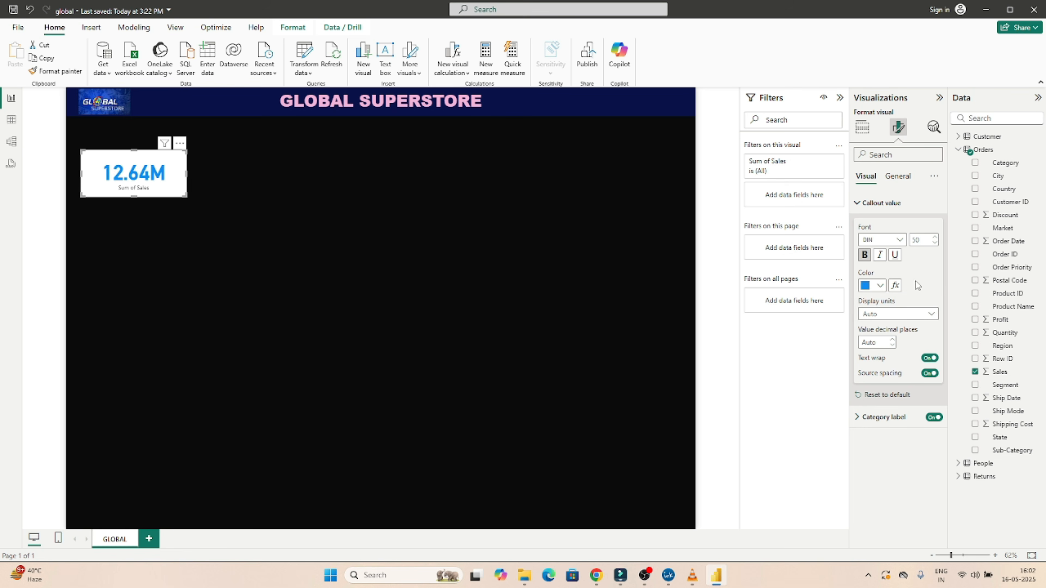
pyautogui.click(880, 286)
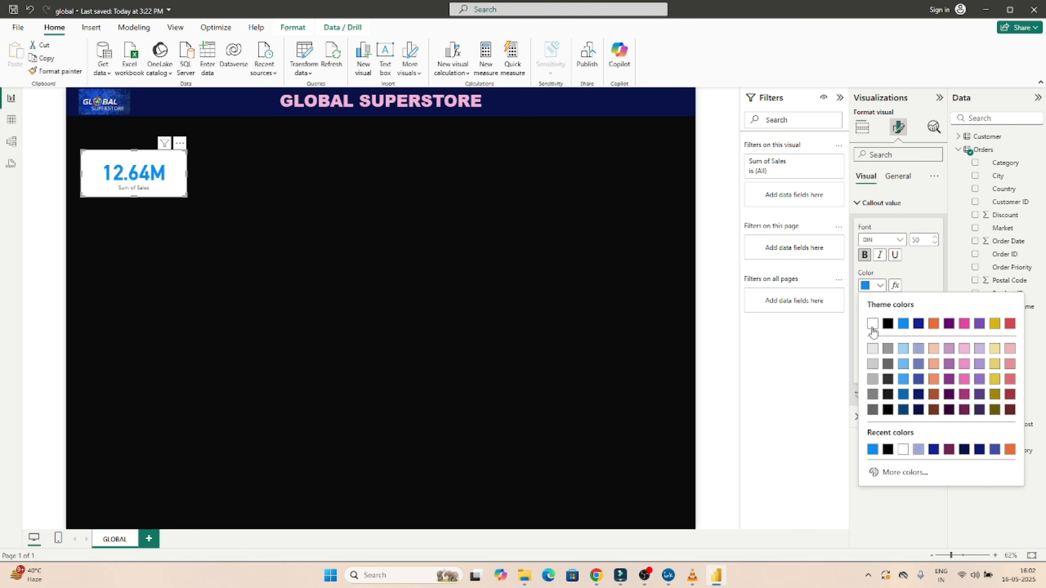
pyautogui.click(872, 325)
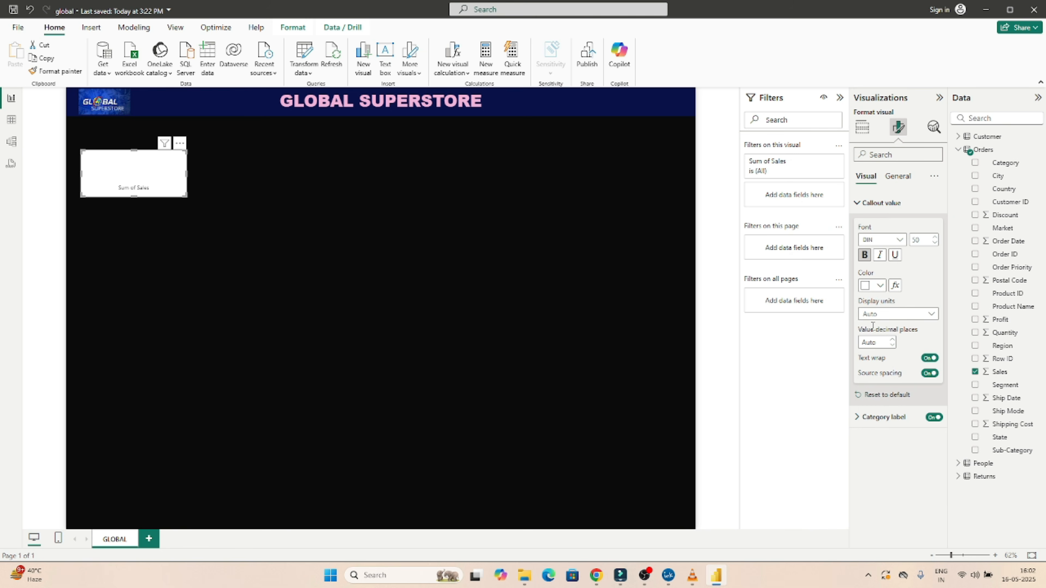
pyautogui.click(880, 285)
pyautogui.click(887, 324)
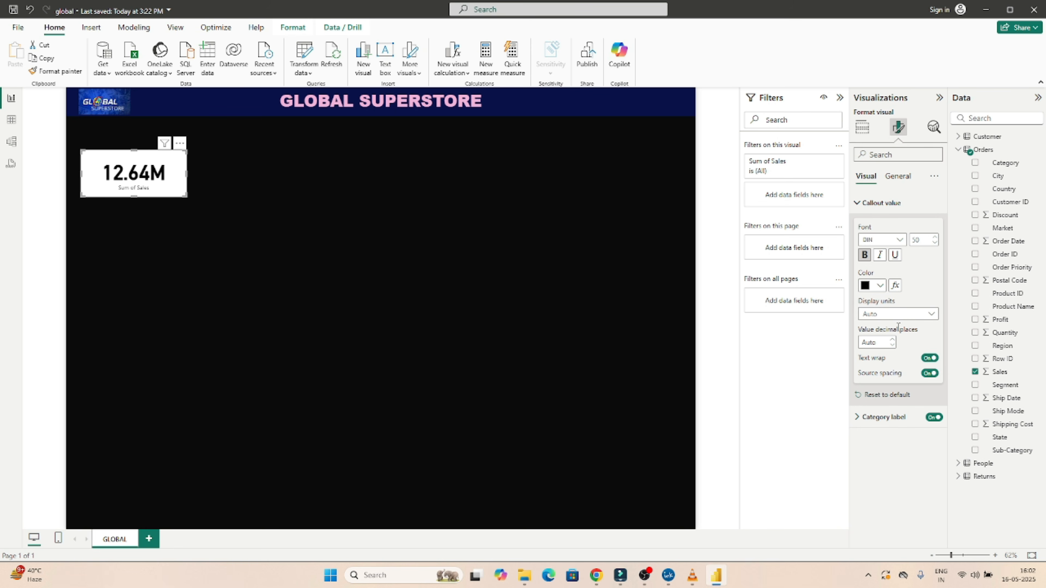
# Step: Try Thousands and Billions as the callout value's display units, and return the setting to Auto
pyautogui.click(908, 315)
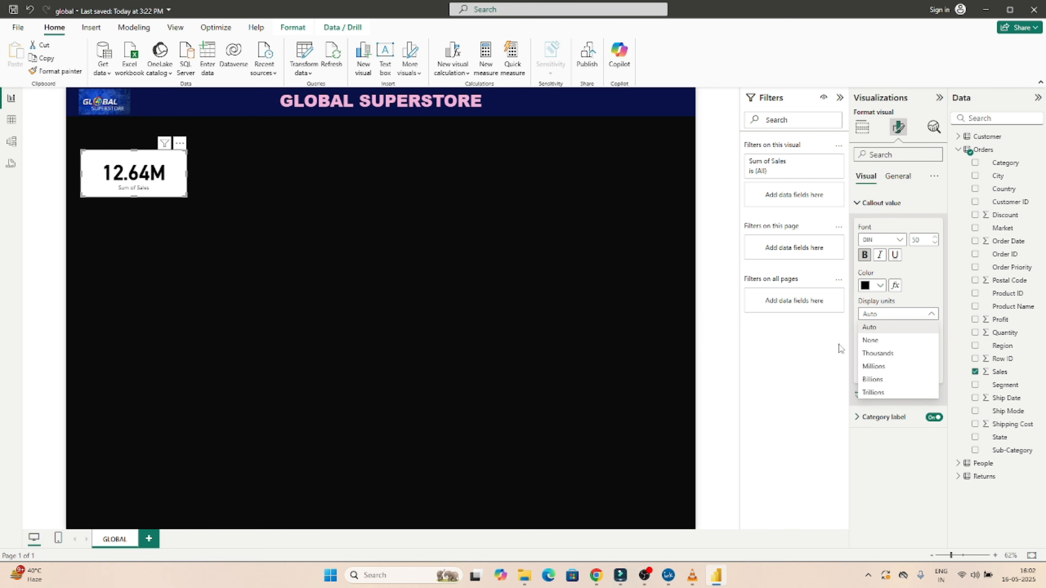
pyautogui.click(874, 354)
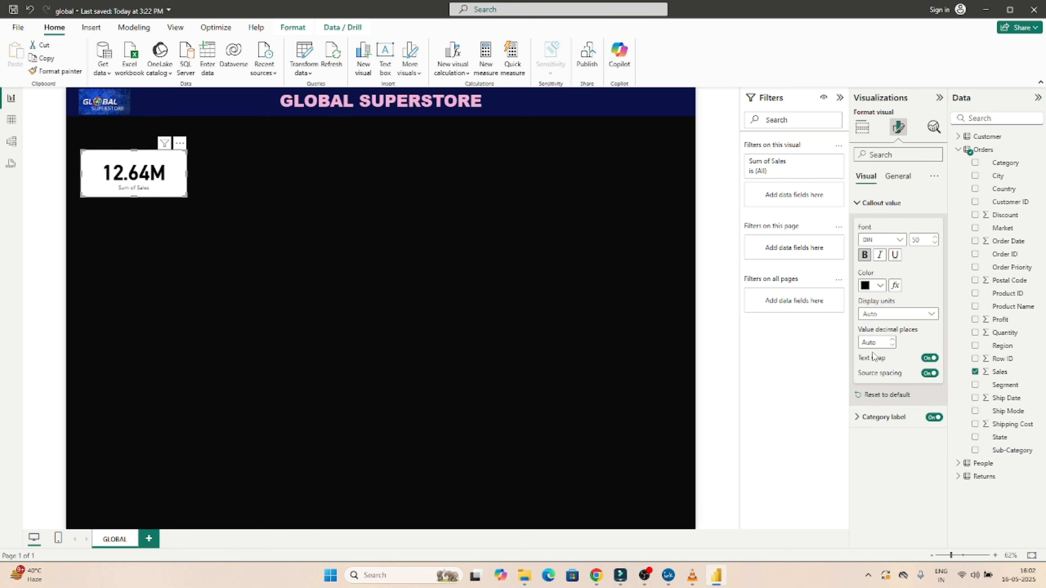
pyautogui.click(896, 315)
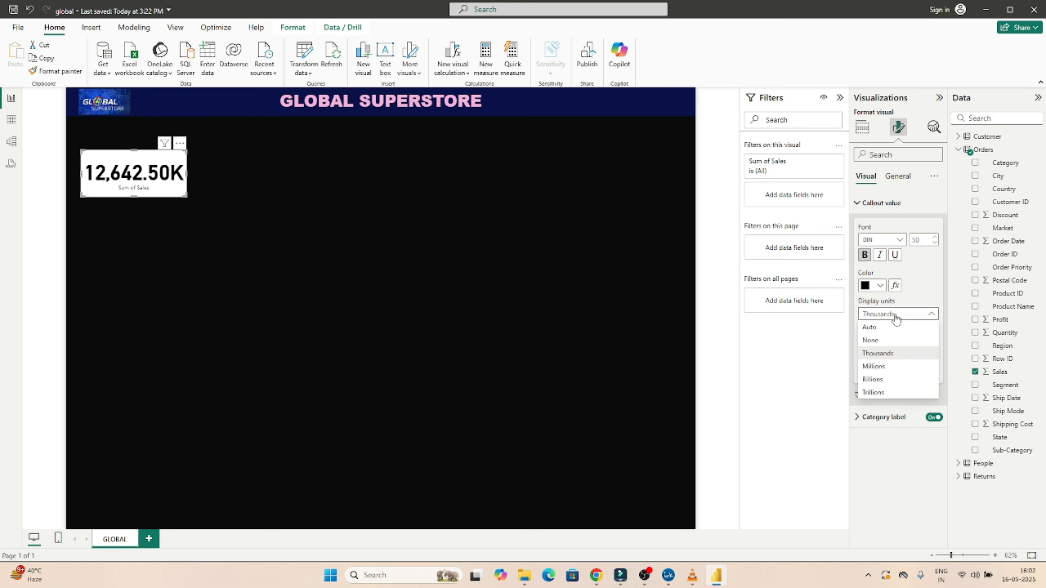
pyautogui.click(877, 379)
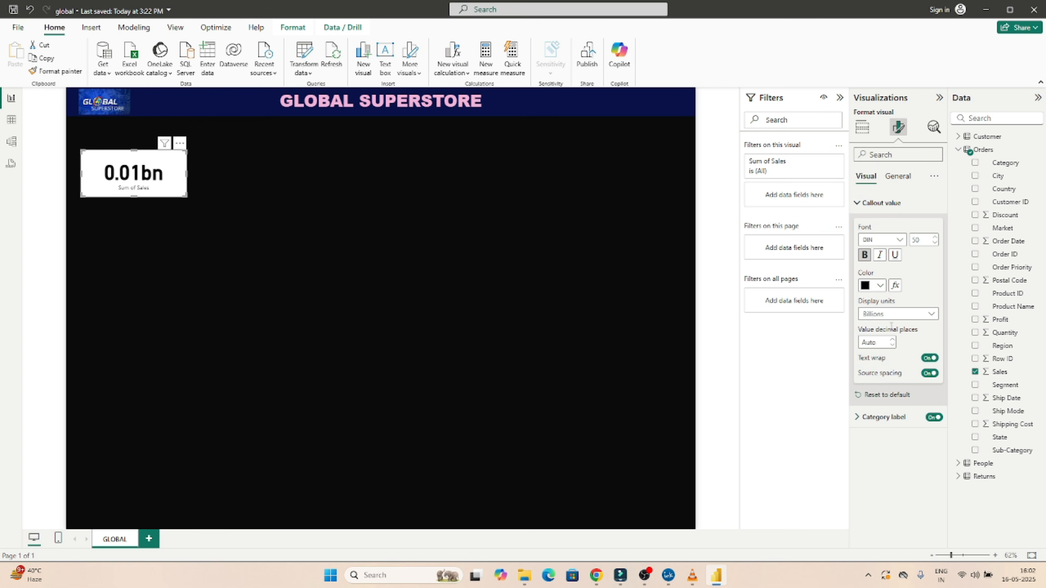
pyautogui.click(899, 315)
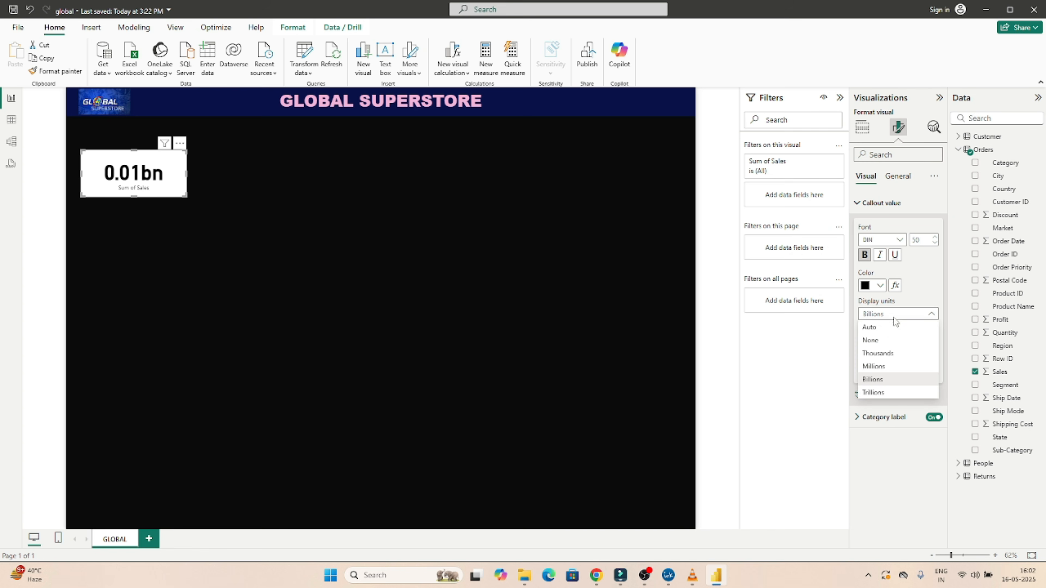
pyautogui.click(881, 328)
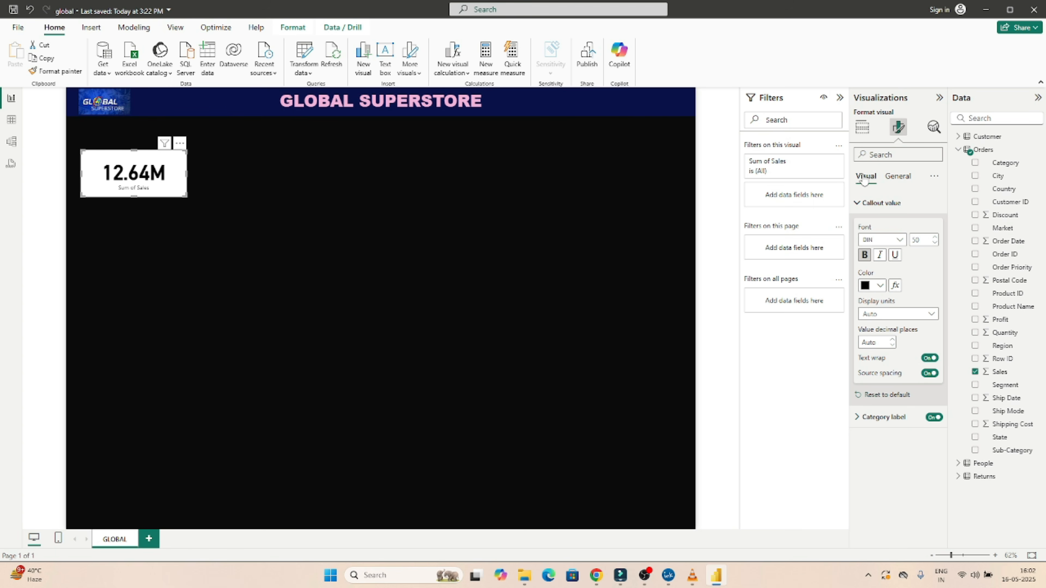
pyautogui.click(858, 203)
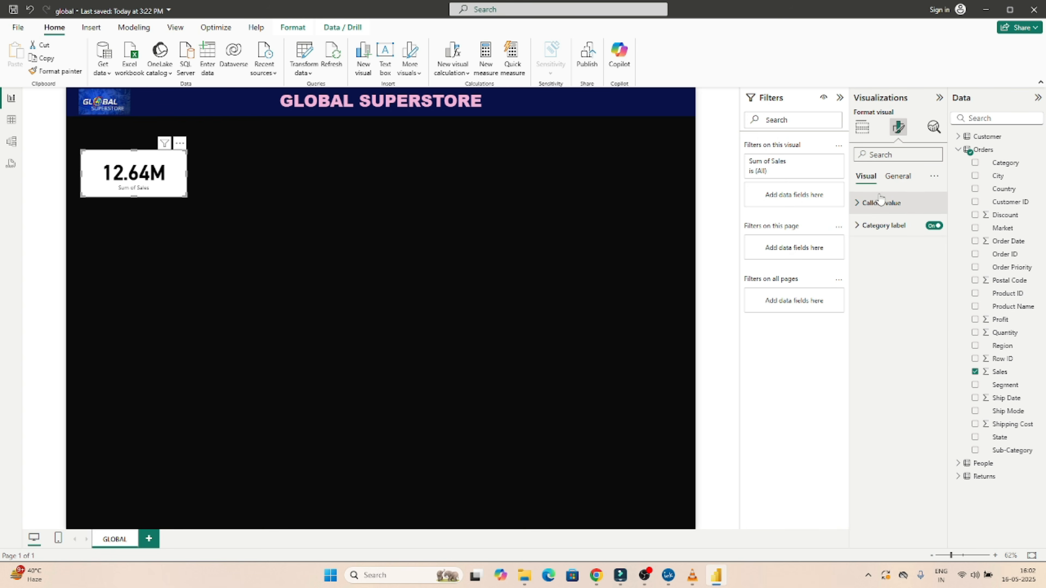
# Step: Make the card's category label bold and set its font size to 20
pyautogui.click(857, 226)
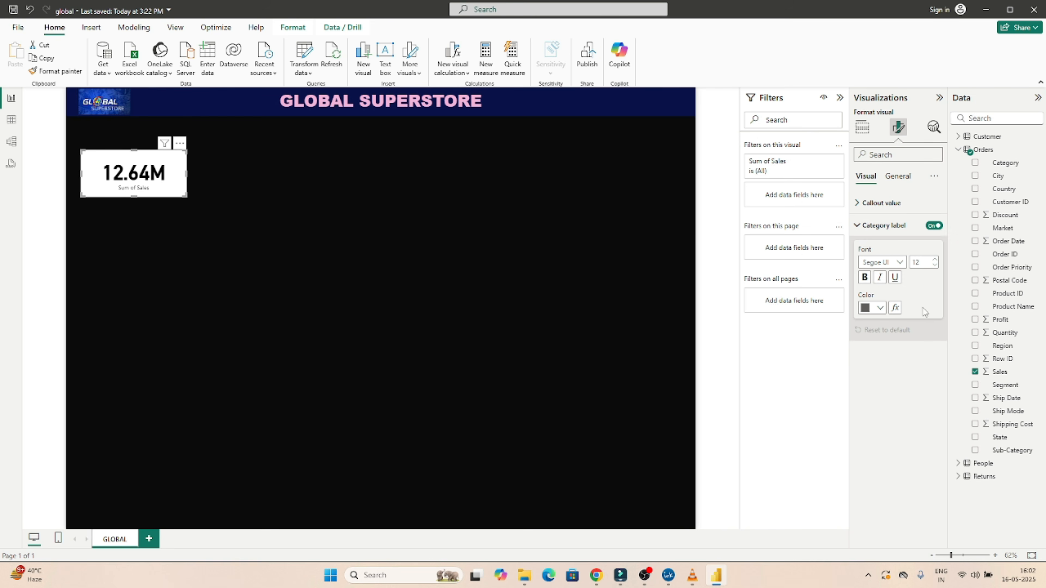
pyautogui.click(865, 278)
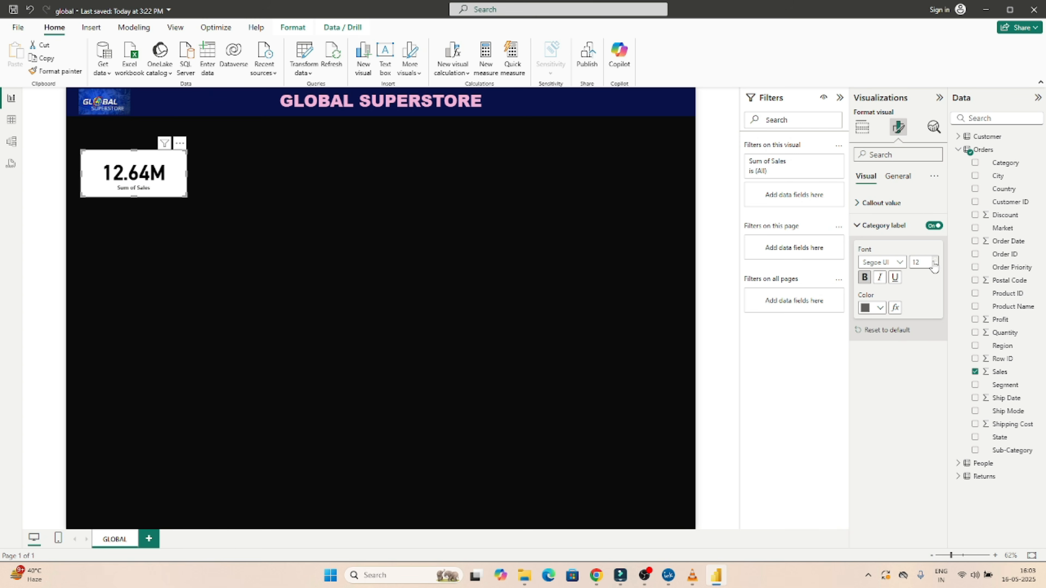
pyautogui.click(925, 262)
pyautogui.write('3')
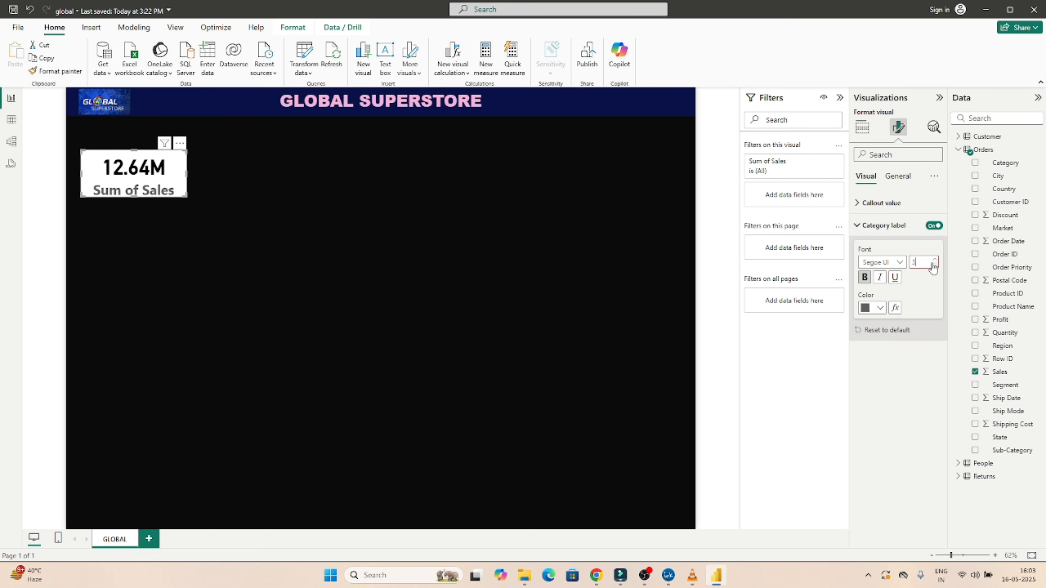
pyautogui.write('020')
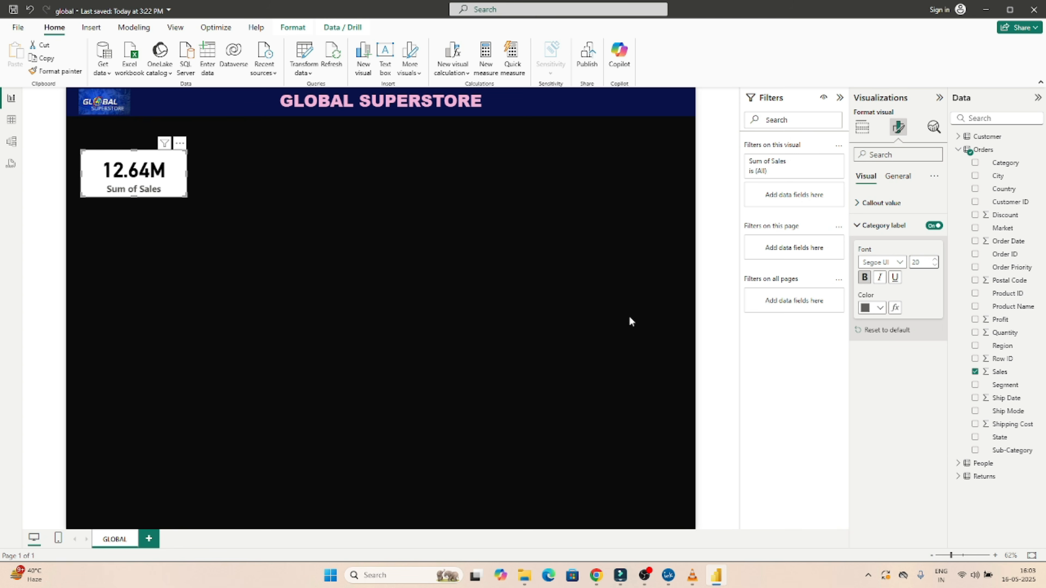
# Step: Reselect the Sum of Sales card and open its general size and position properties
pyautogui.click(133, 198)
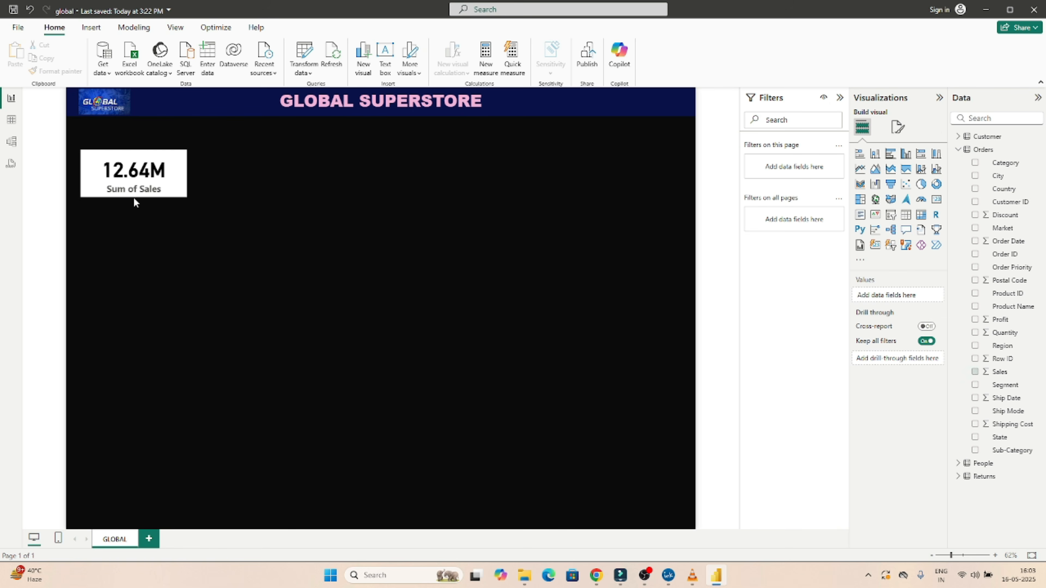
pyautogui.click(183, 180)
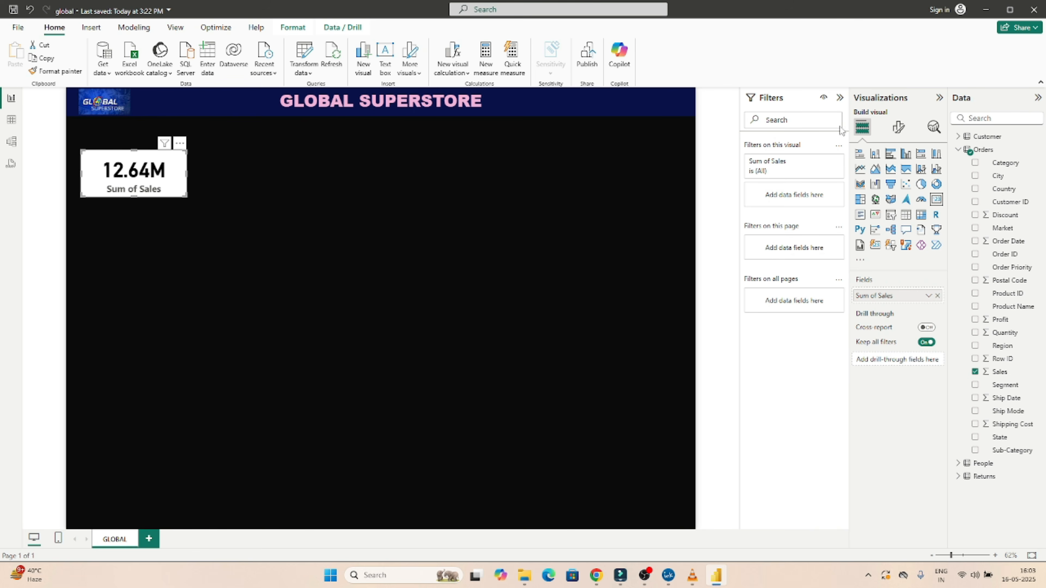
pyautogui.click(898, 127)
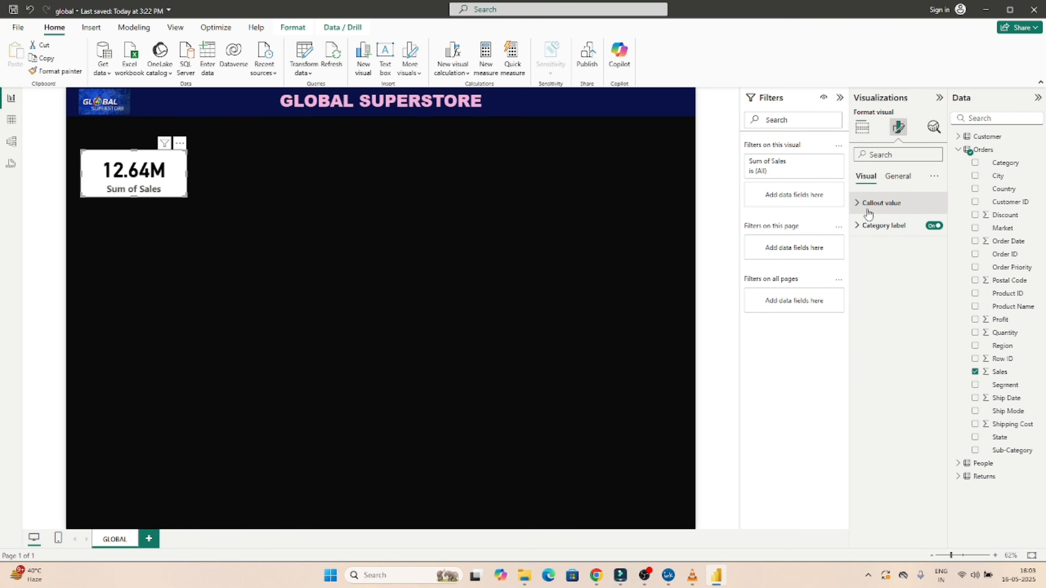
pyautogui.click(898, 178)
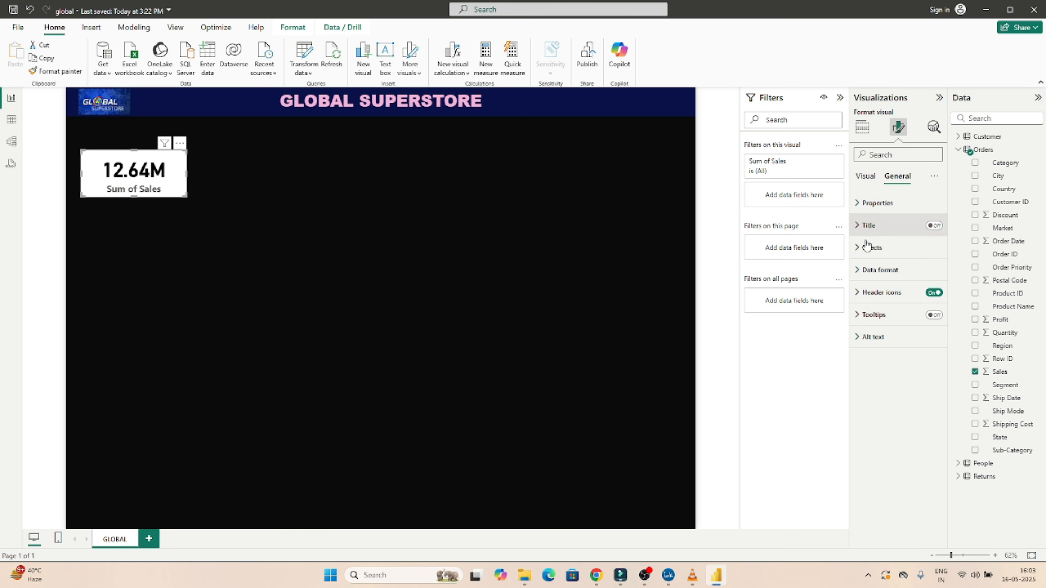
pyautogui.click(861, 206)
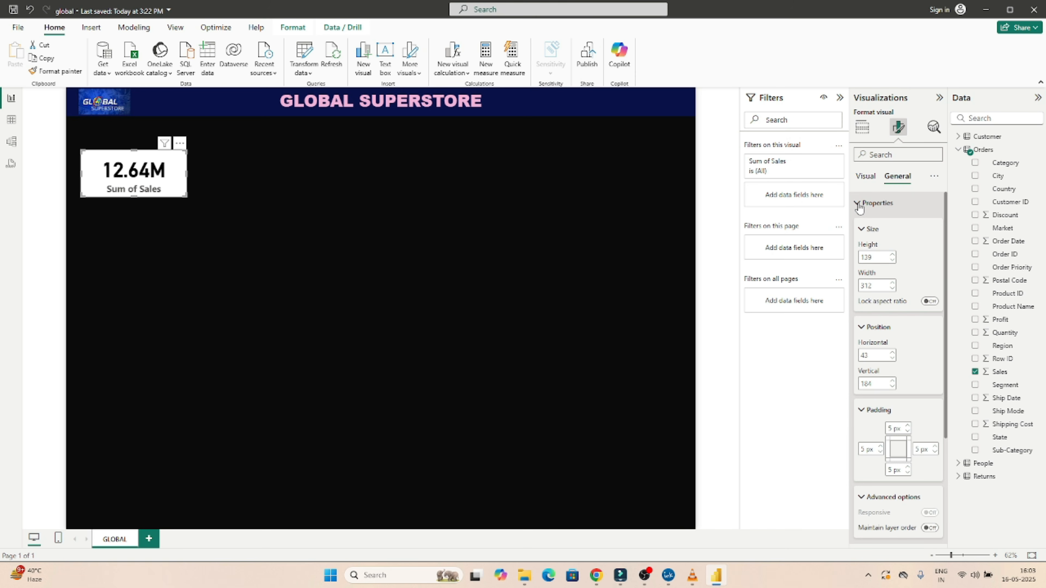
# Step: Try a height of 500 for the Sum of Sales card and undo the change
pyautogui.doubleClick(874, 256)
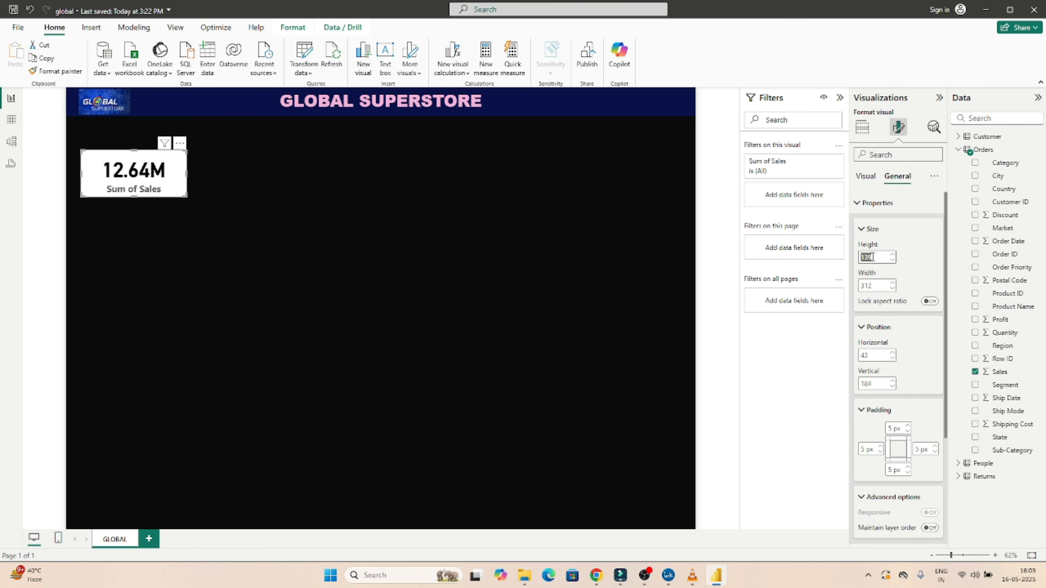
pyautogui.write('500')
pyautogui.press('Return')
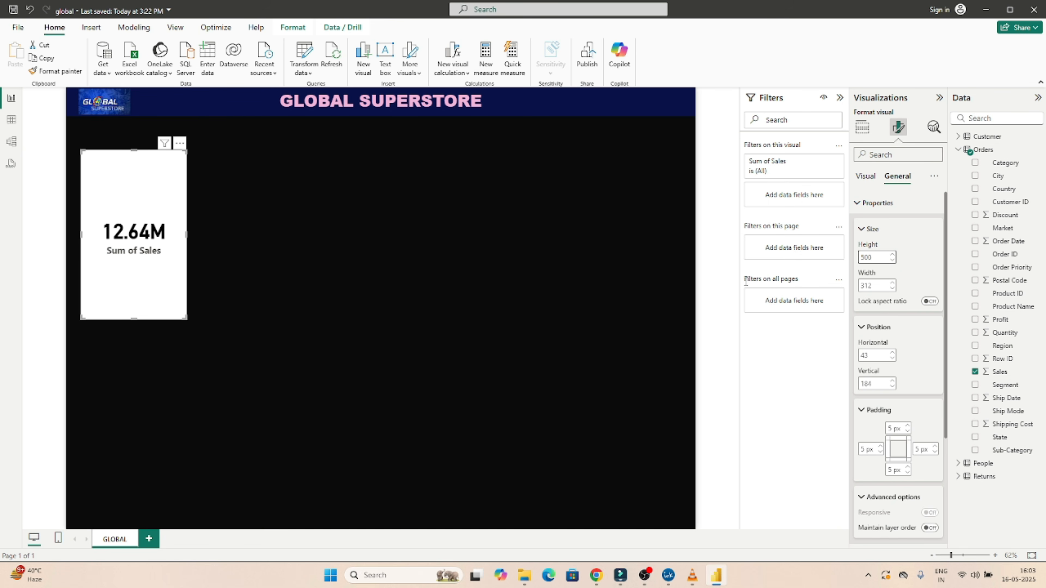
pyautogui.click(923, 261)
pyautogui.hotkey('ctrl', 'z')
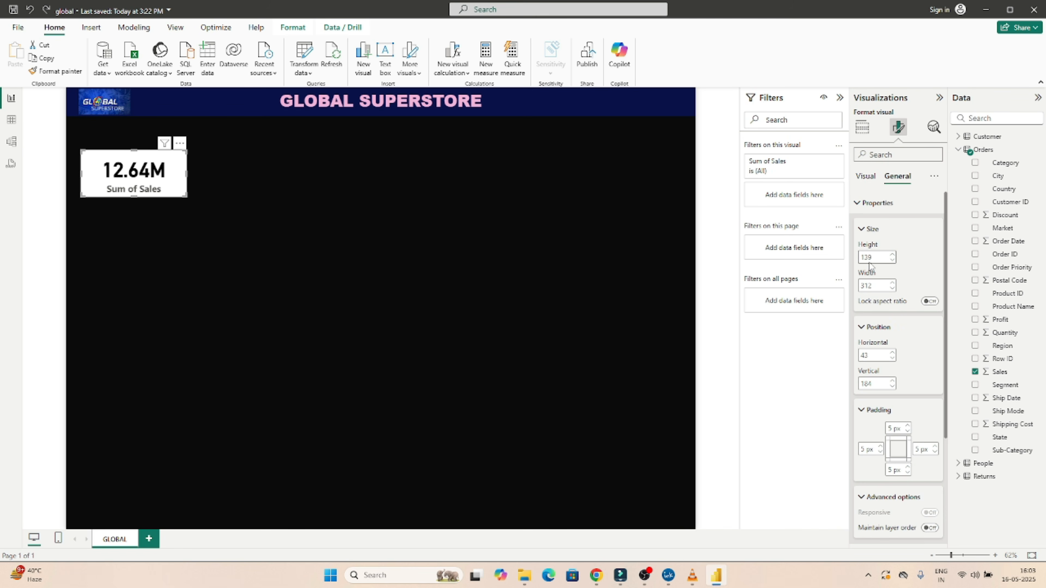
# Step: Set the Sum of Sales card's height to 150 and its width to 300
pyautogui.doubleClick(878, 258)
pyautogui.write('150')
pyautogui.press('Return')
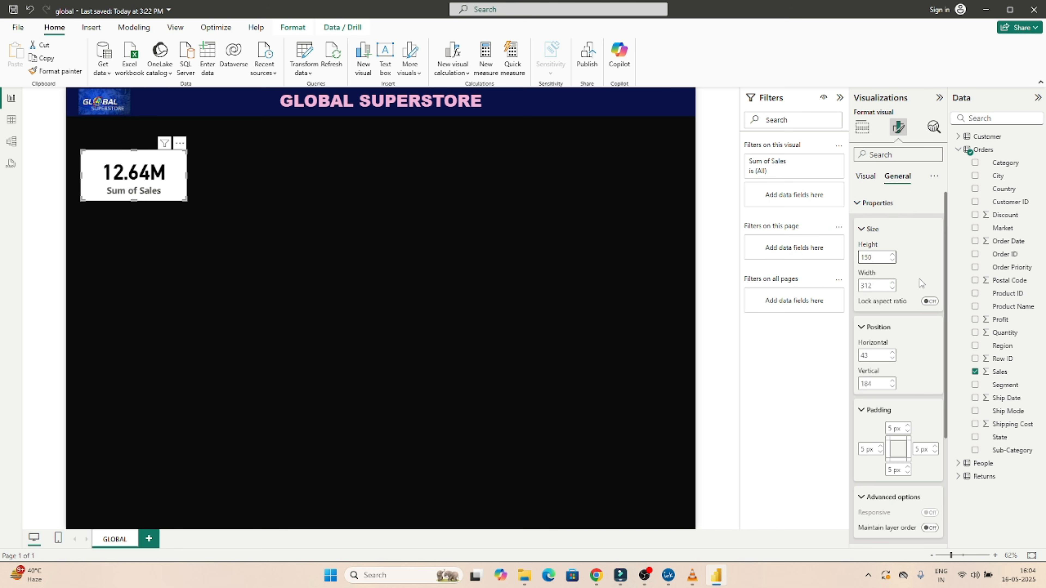
pyautogui.doubleClick(885, 285)
pyautogui.write('300')
pyautogui.press('Return')
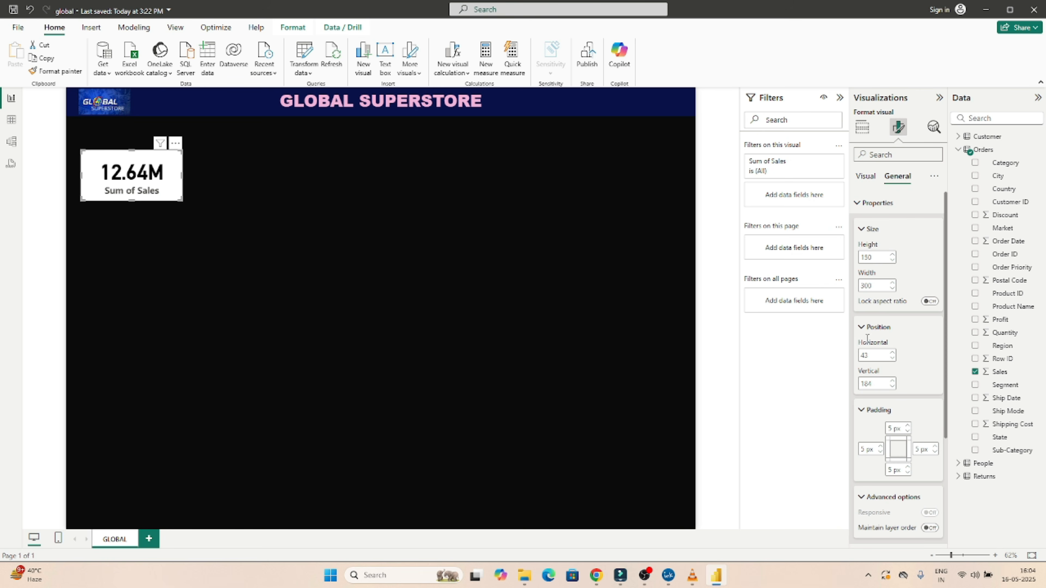
# Step: Try a horizontal position of 500 for the card, and move it back beside the page's left edge, at about 19
pyautogui.doubleClick(864, 355)
pyautogui.press('Return')
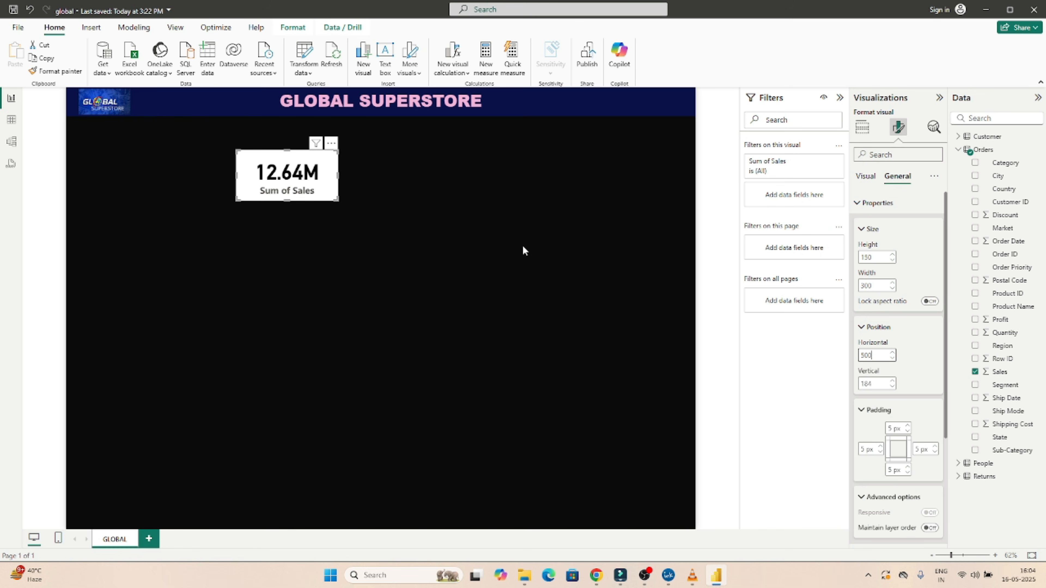
pyautogui.moveTo(269, 163); pyautogui.dragTo(105, 164)
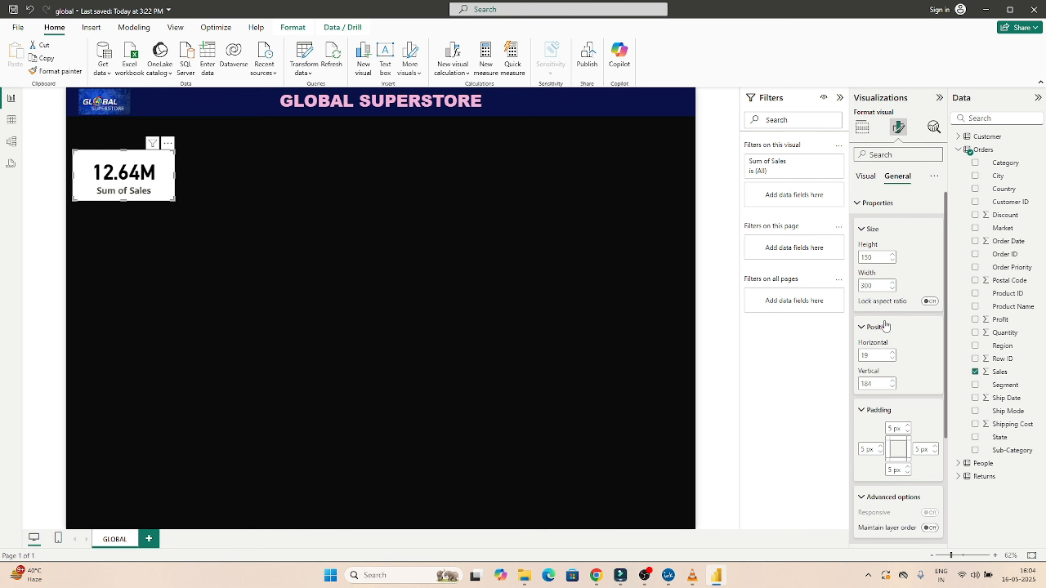
# Step: Adjust the top padding of the Sum of Sales card
pyautogui.click(903, 333)
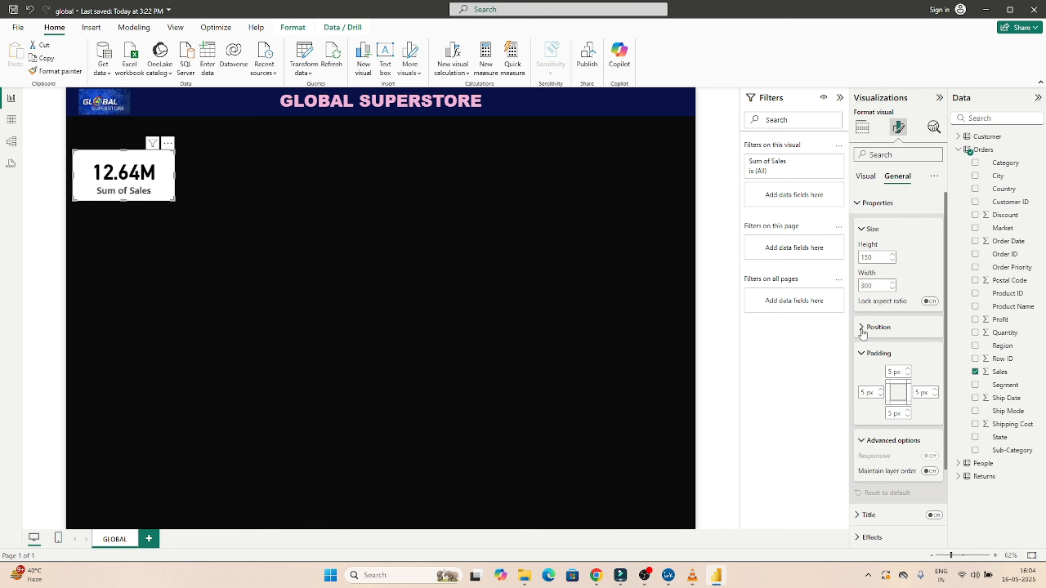
pyautogui.click(865, 229)
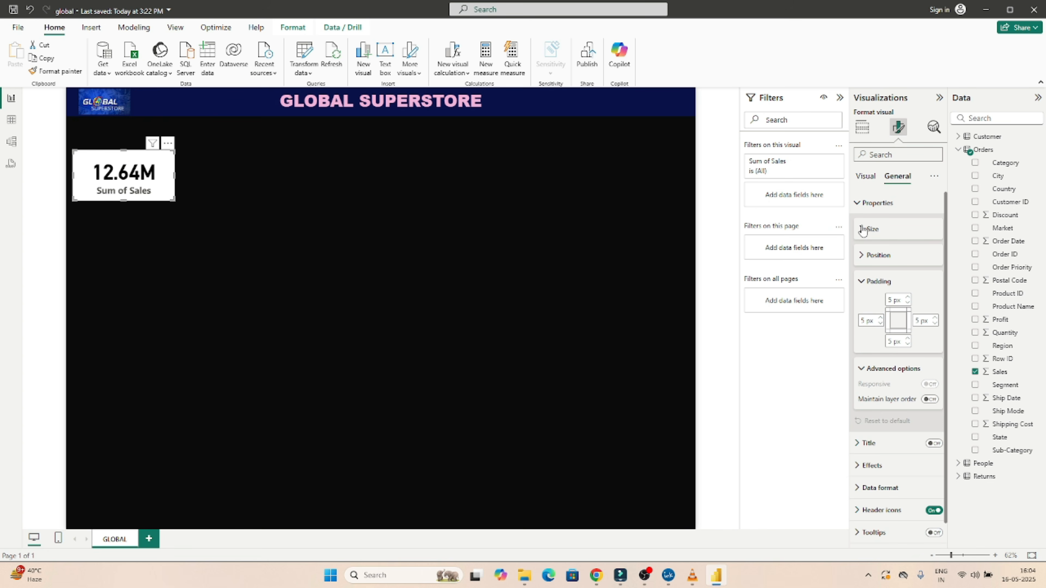
pyautogui.click(891, 300)
pyautogui.write('1')
pyautogui.click(816, 382)
pyautogui.click(864, 281)
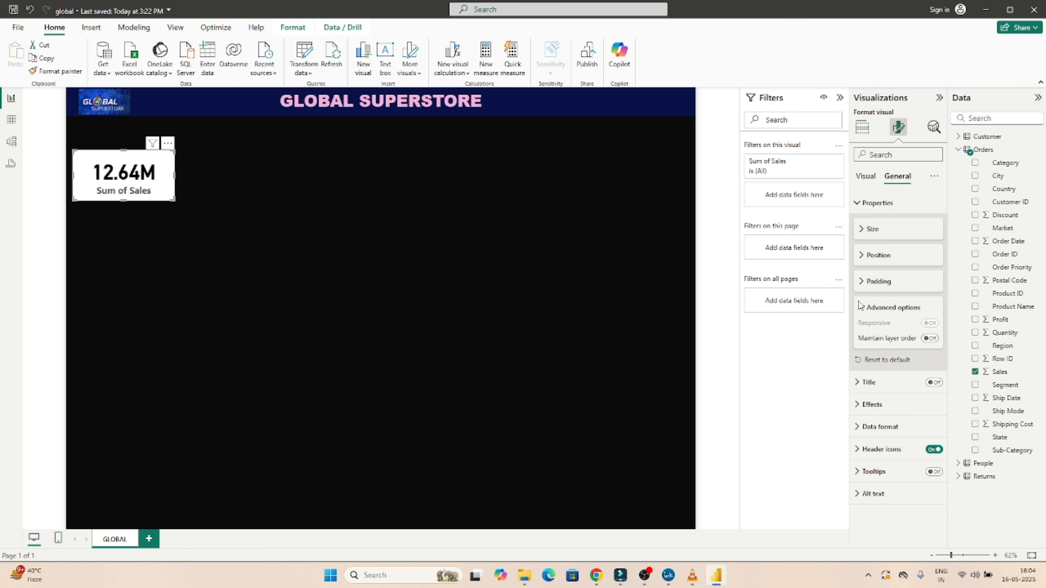
# Step: Review the Sum of Sales card's title settings and turn its title on
pyautogui.click(857, 386)
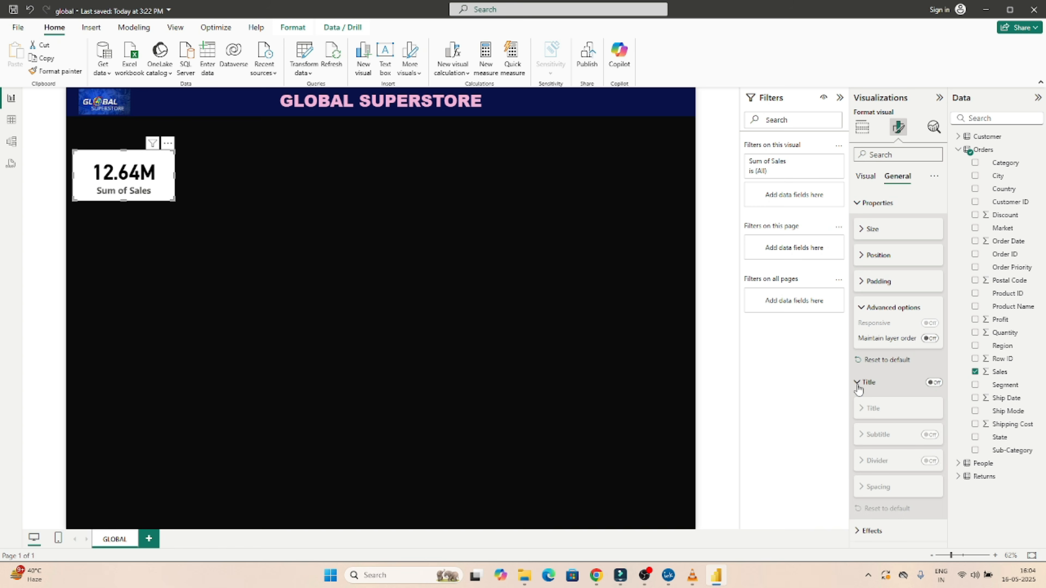
pyautogui.click(858, 385)
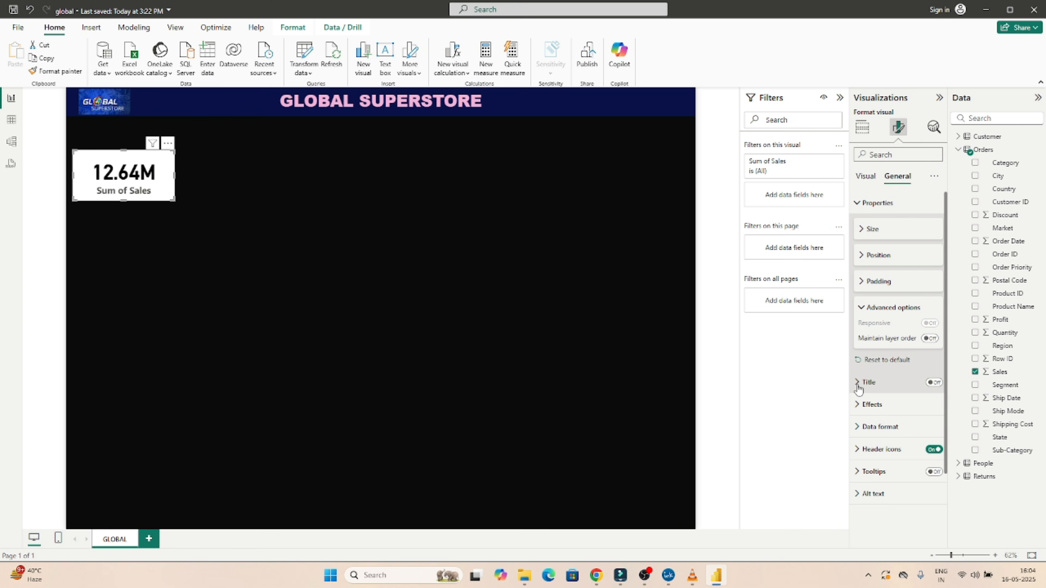
pyautogui.click(933, 383)
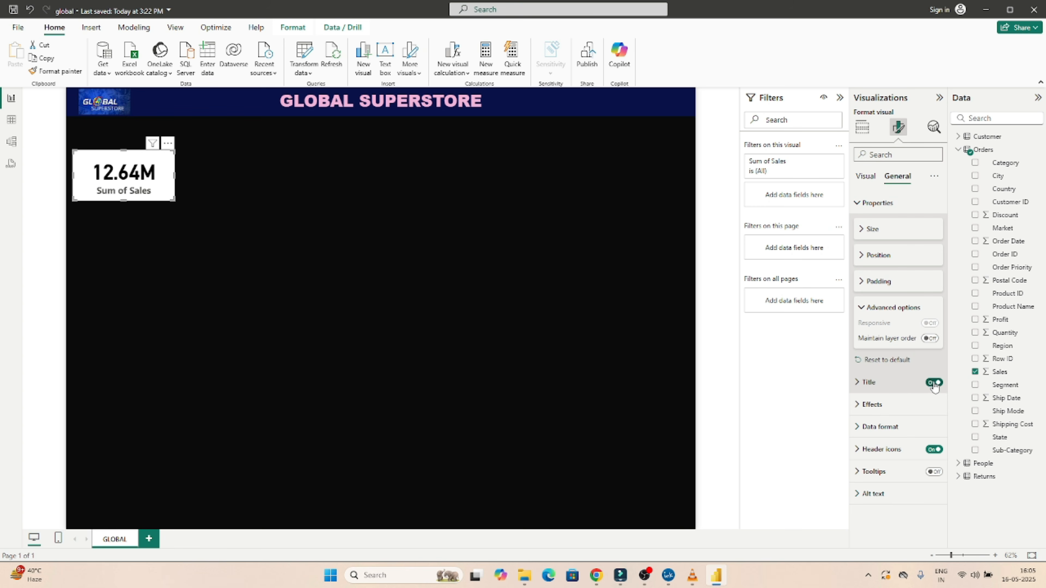
# Step: Try "total sales" as the title text of the Sum of Sales card, and clear it again
pyautogui.click(858, 385)
pyautogui.click(872, 436)
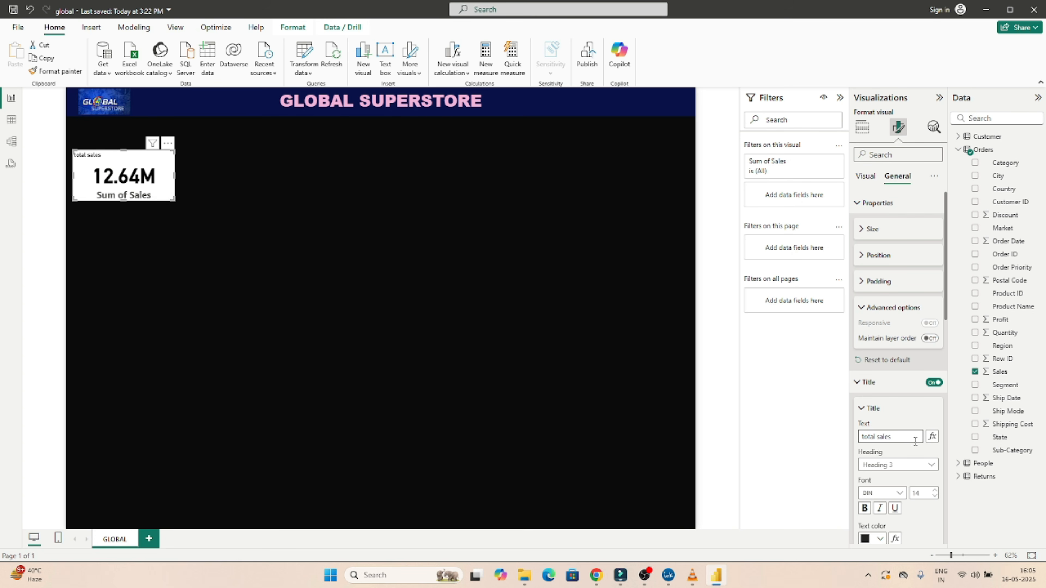
pyautogui.moveTo(903, 438); pyautogui.dragTo(854, 442)
pyautogui.press('BackSpace')
# Step: Collapse the title, subtitle, divider and spacing settings of the Sum of Sales card and turn its title off
pyautogui.click(861, 410)
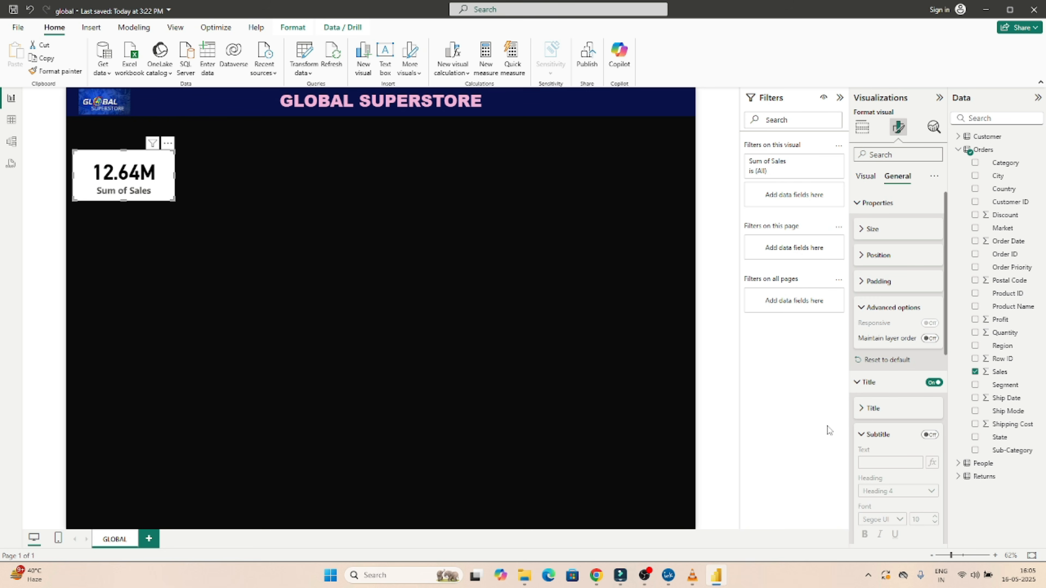
pyautogui.click(861, 435)
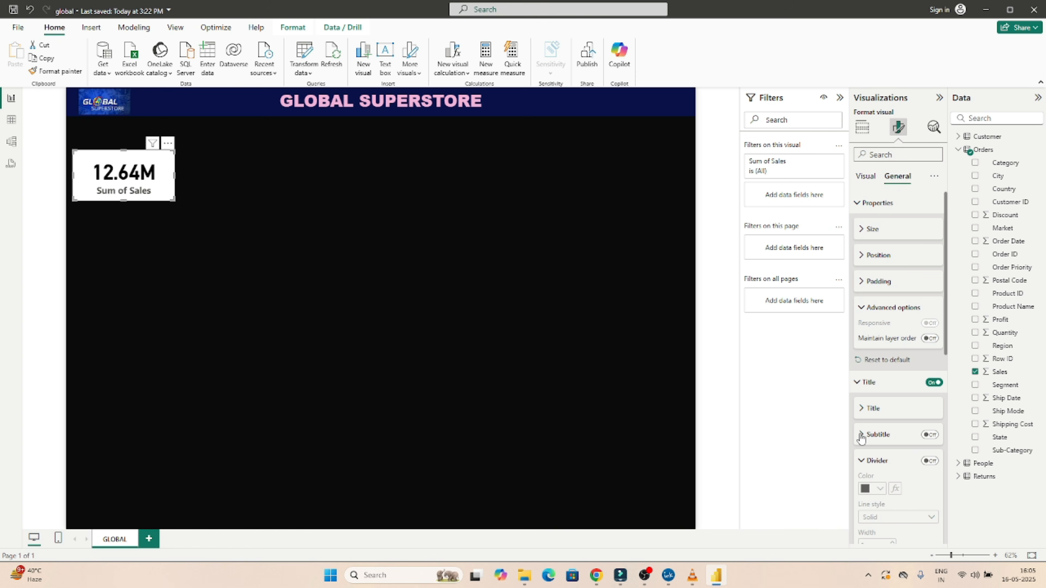
pyautogui.click(862, 464)
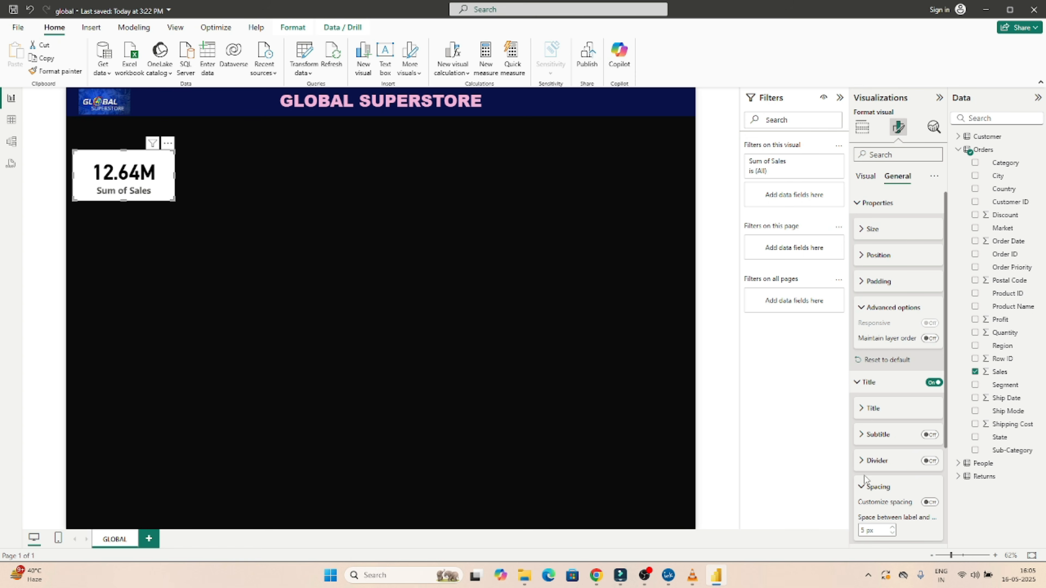
pyautogui.click(861, 488)
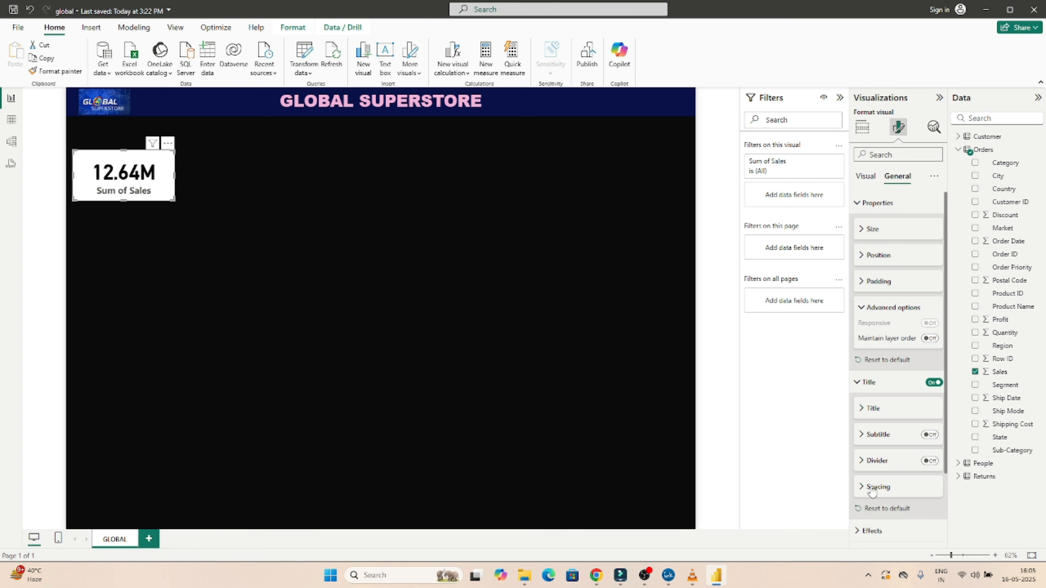
pyautogui.click(931, 385)
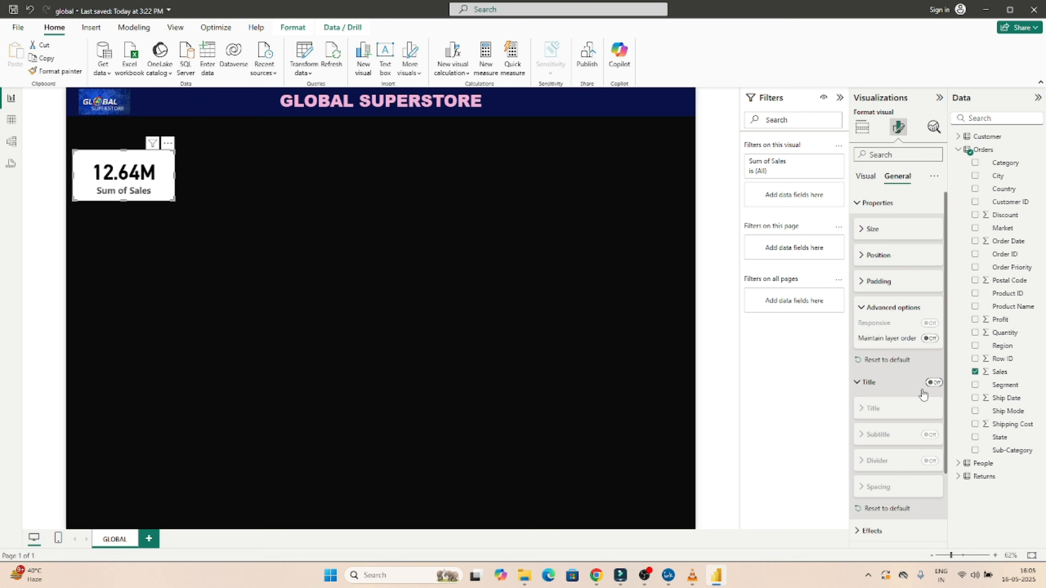
pyautogui.click(857, 382)
# Step: Try dark blue and pink background colors on the Sum of Sales card, and set the background back to white
pyautogui.click(856, 406)
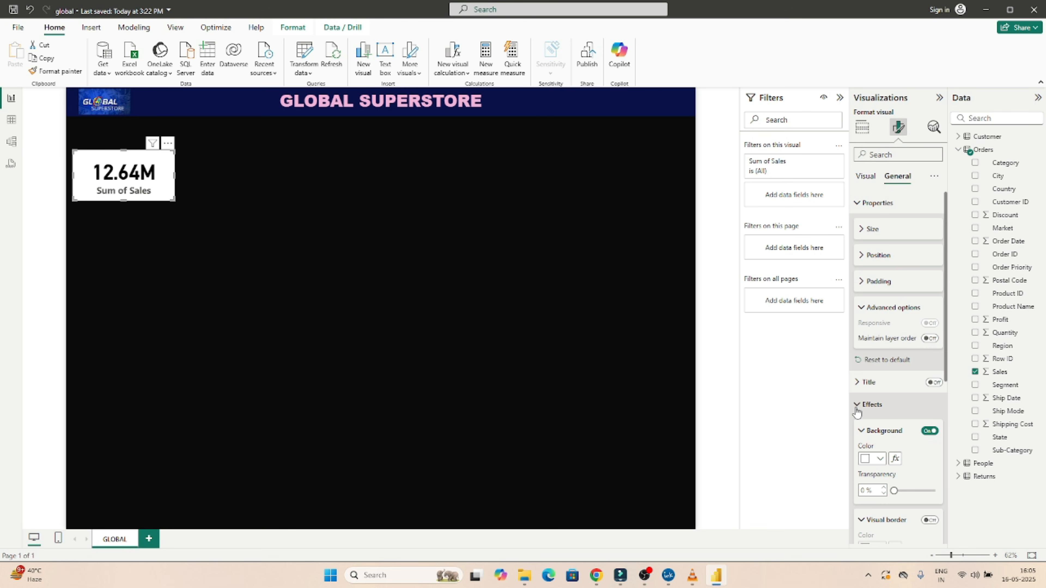
pyautogui.scroll(-3, 946, 363)
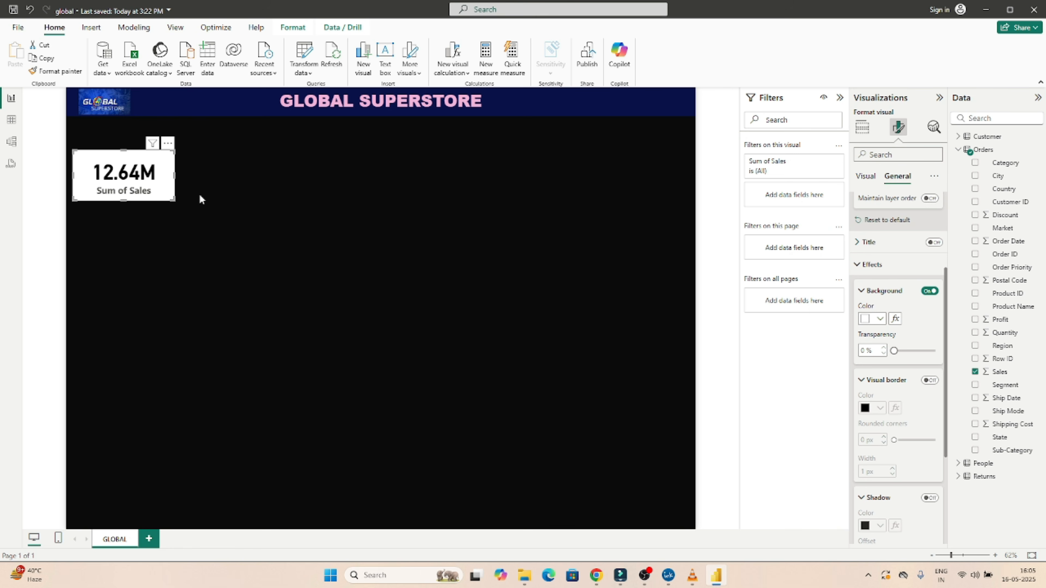
pyautogui.click(880, 318)
pyautogui.click(918, 356)
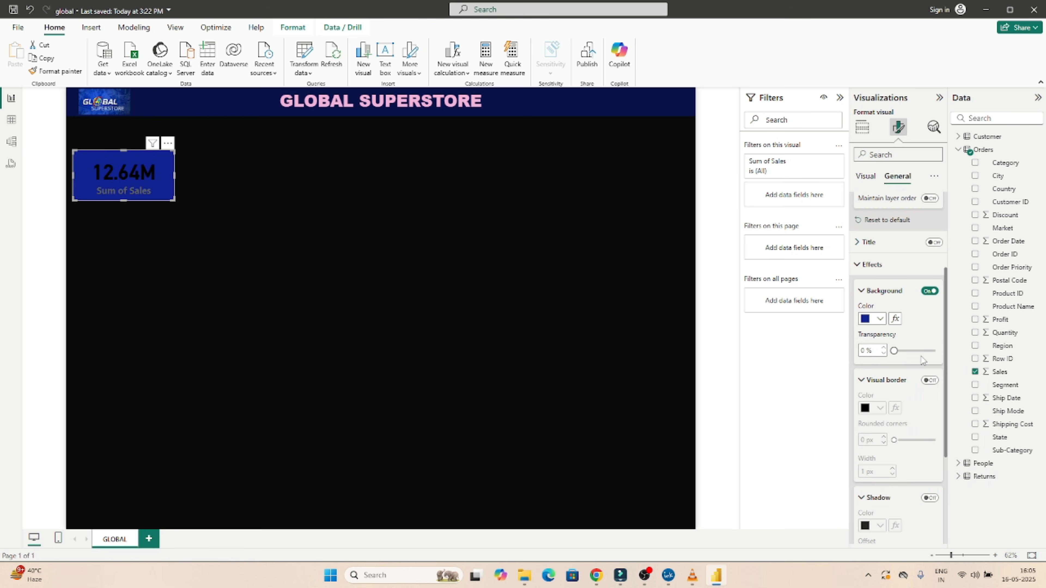
pyautogui.click(880, 318)
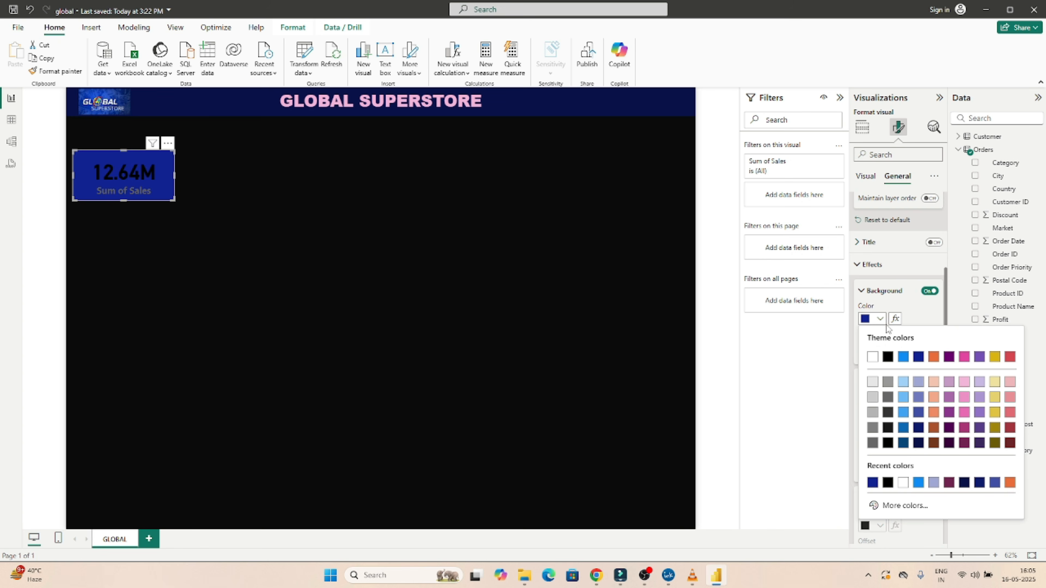
pyautogui.click(965, 357)
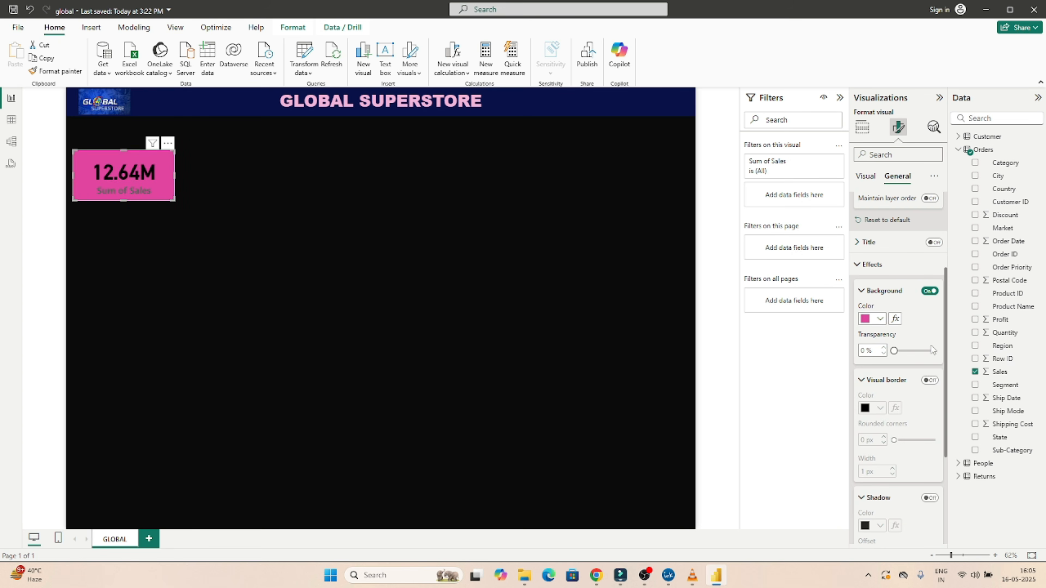
pyautogui.click(880, 318)
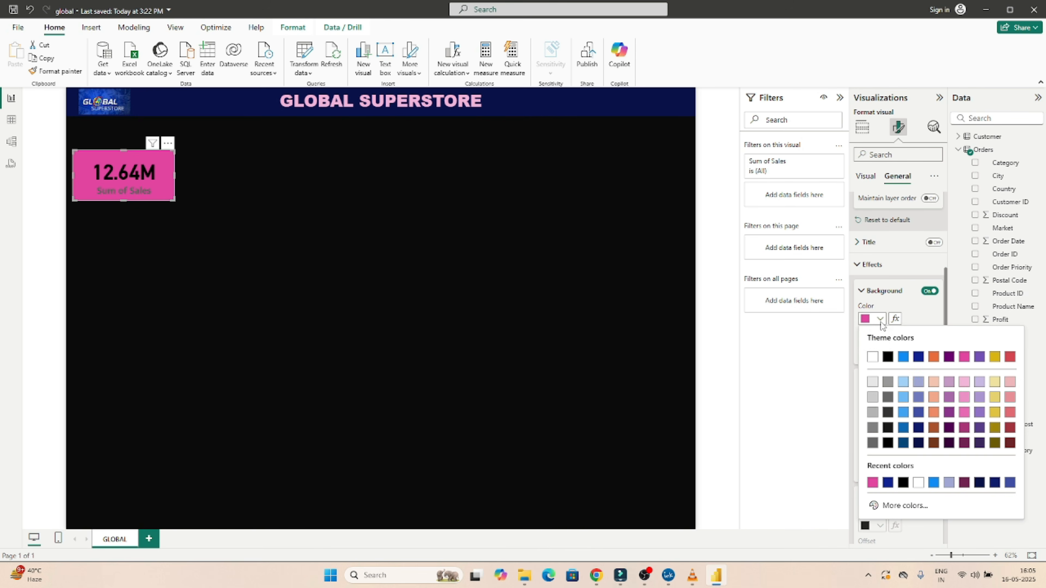
pyautogui.click(874, 355)
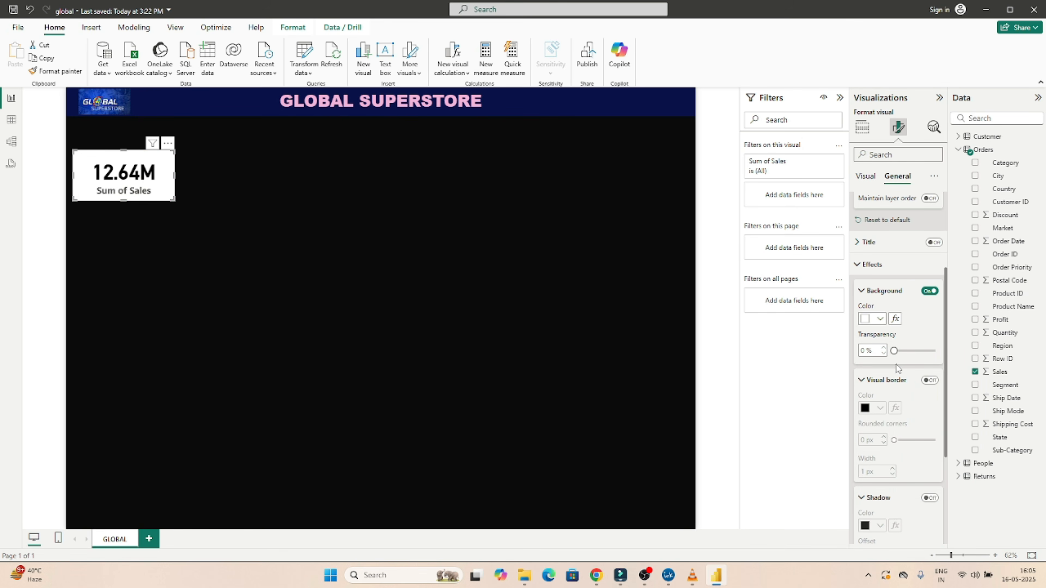
# Step: Turn on the Sum of Sales card's visual border and set its rounded corners to 30 px
pyautogui.click(861, 381)
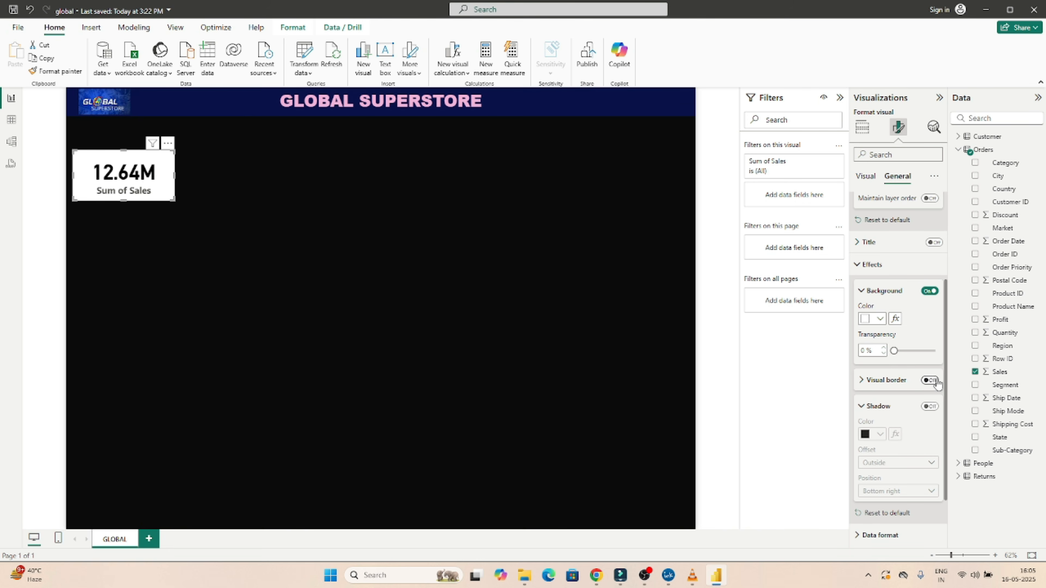
pyautogui.click(931, 380)
pyautogui.click(861, 381)
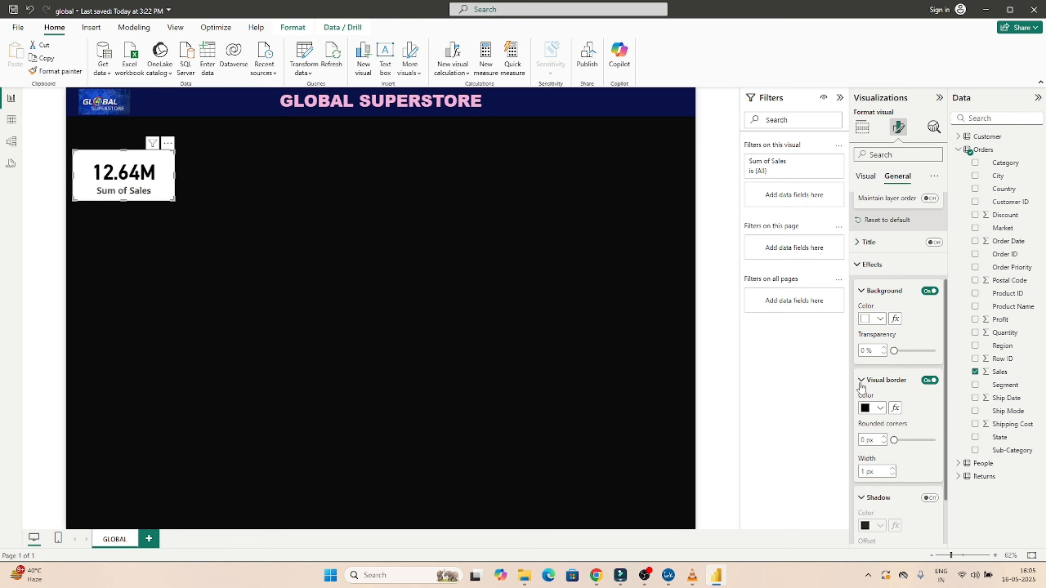
pyautogui.scroll(-3, 947, 435)
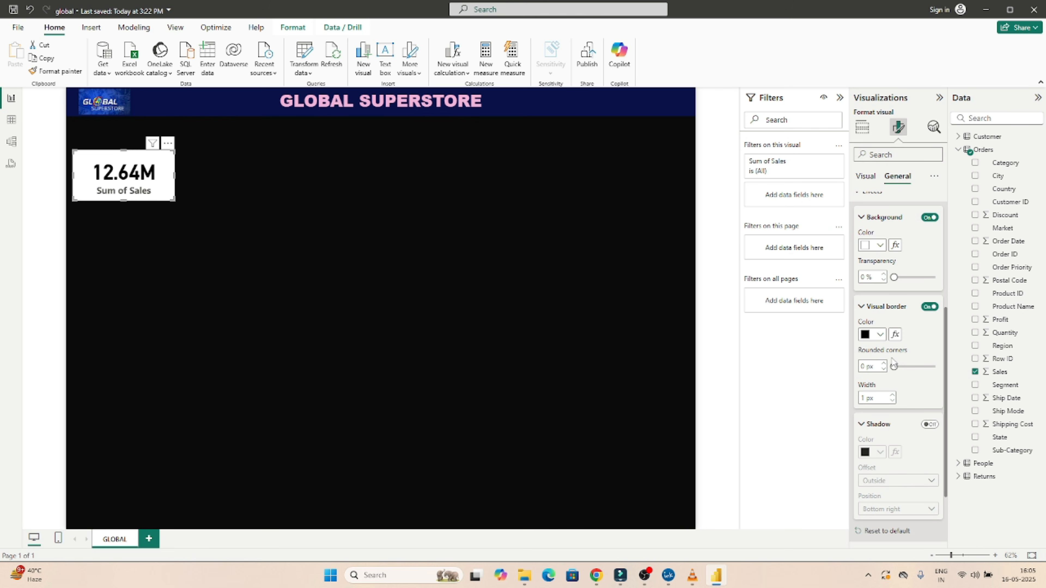
pyautogui.moveTo(892, 367); pyautogui.dragTo(953, 365)
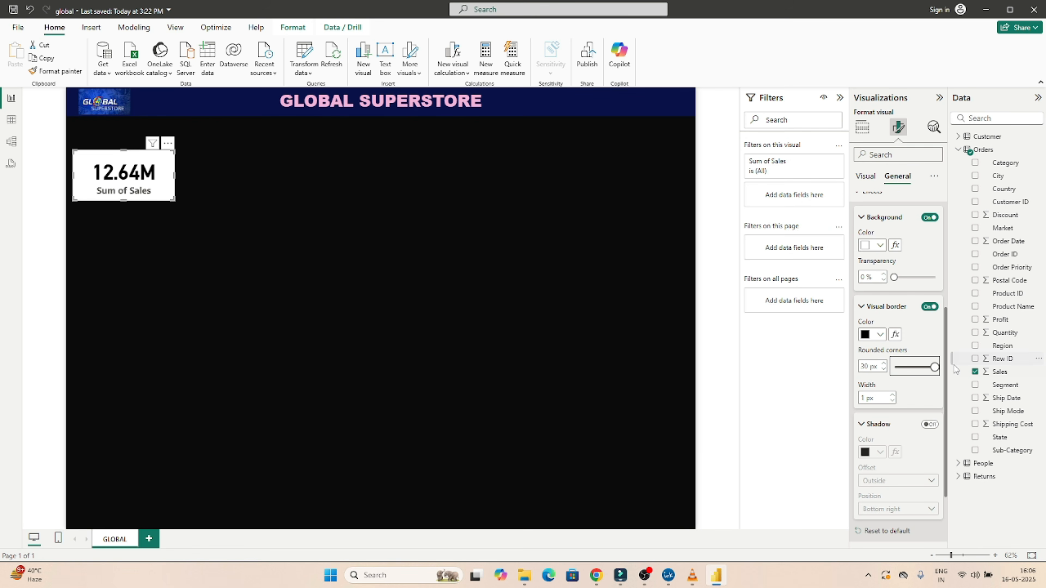
pyautogui.click(564, 360)
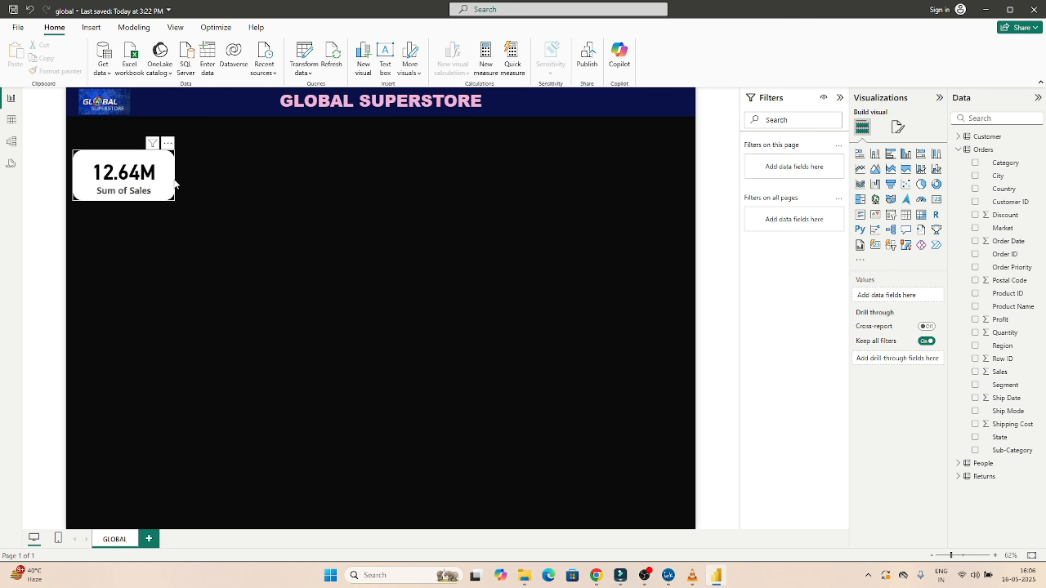
# Step: Turn on the shadow effect for the Sum of Sales card and set its offset to Inside
pyautogui.click(119, 157)
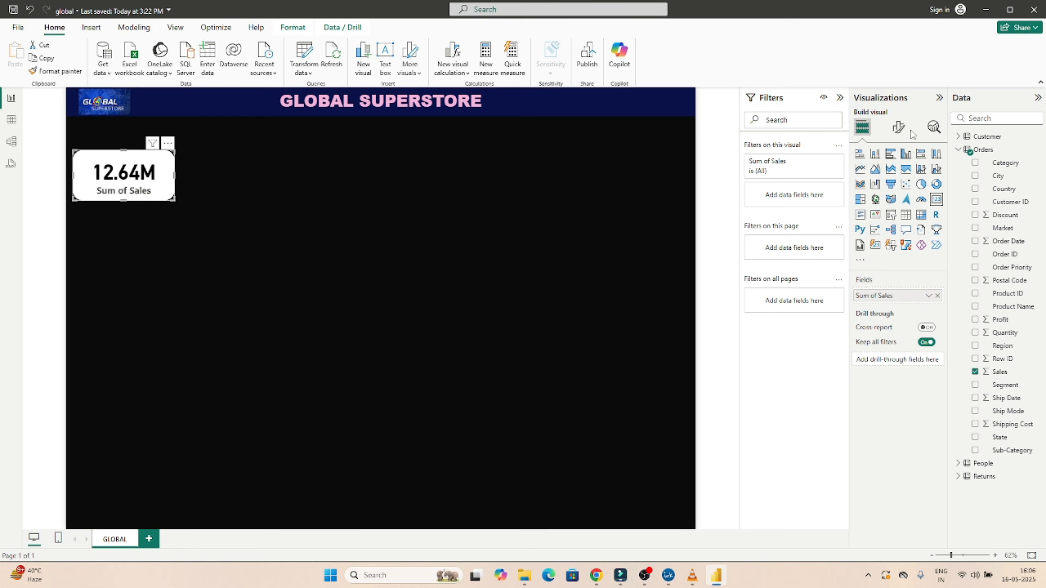
pyautogui.click(899, 129)
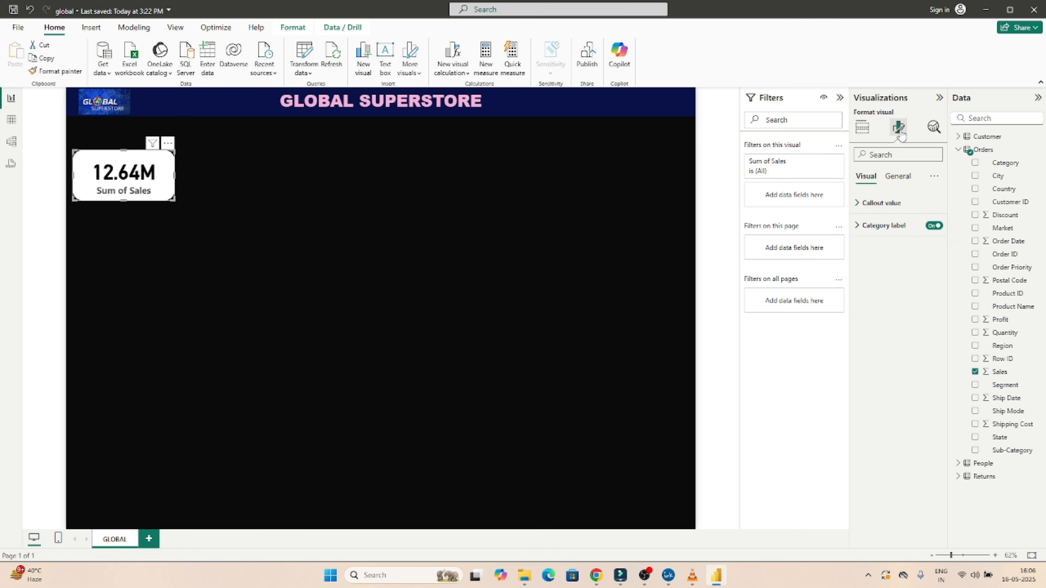
pyautogui.click(898, 176)
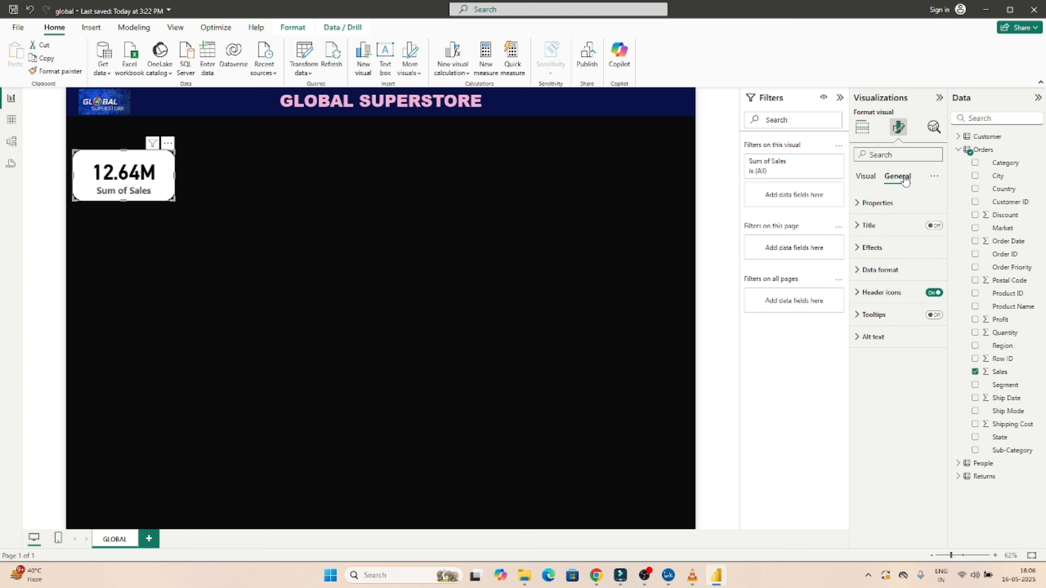
pyautogui.click(859, 249)
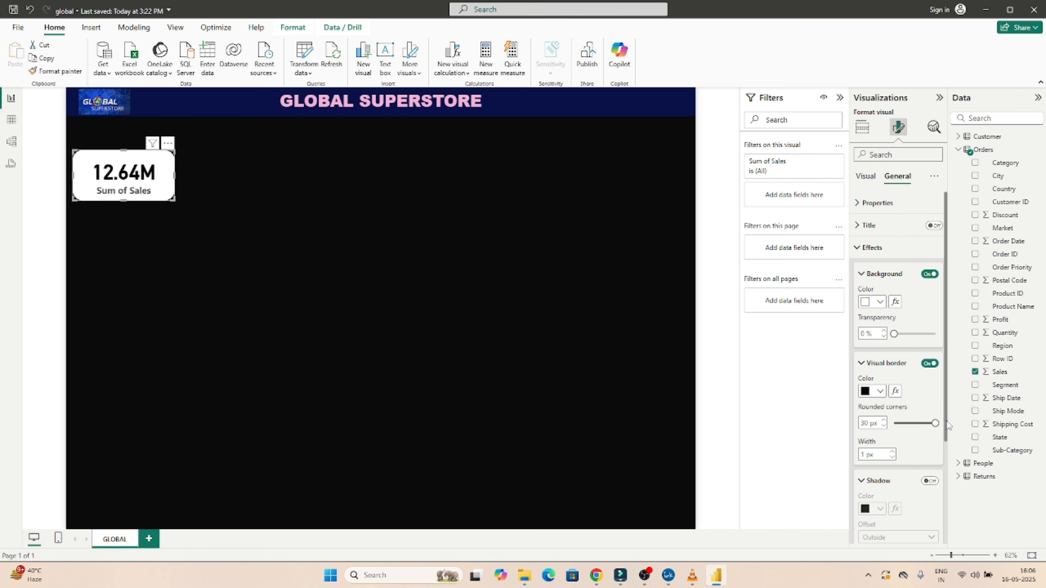
pyautogui.moveTo(947, 425); pyautogui.dragTo(952, 500)
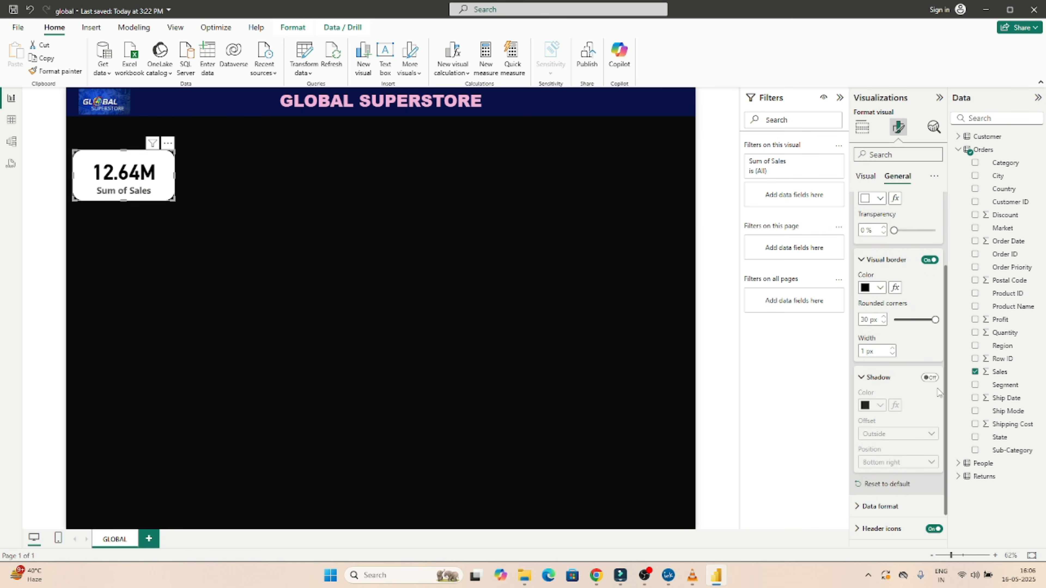
pyautogui.click(930, 378)
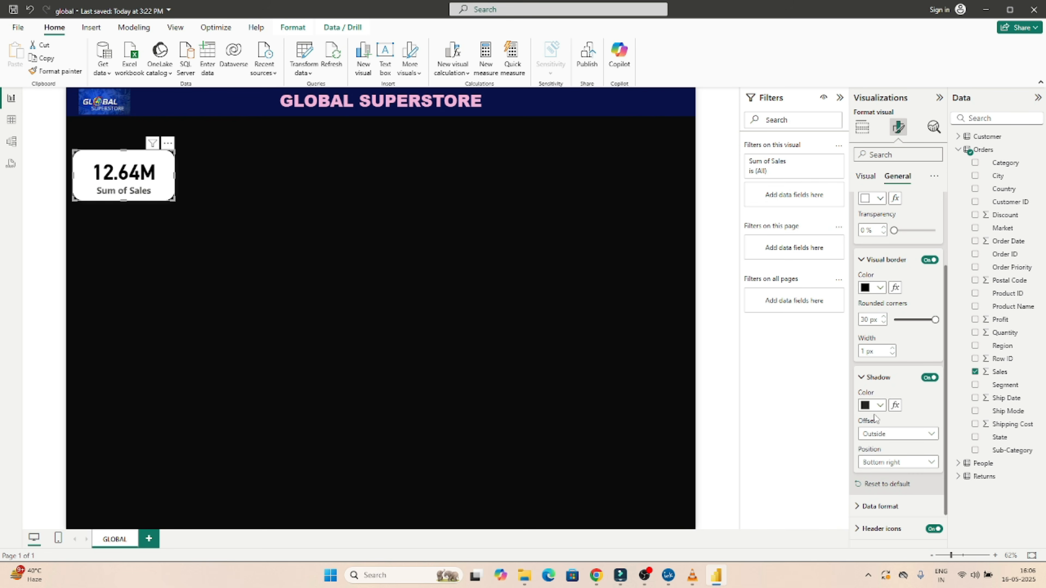
pyautogui.click(906, 435)
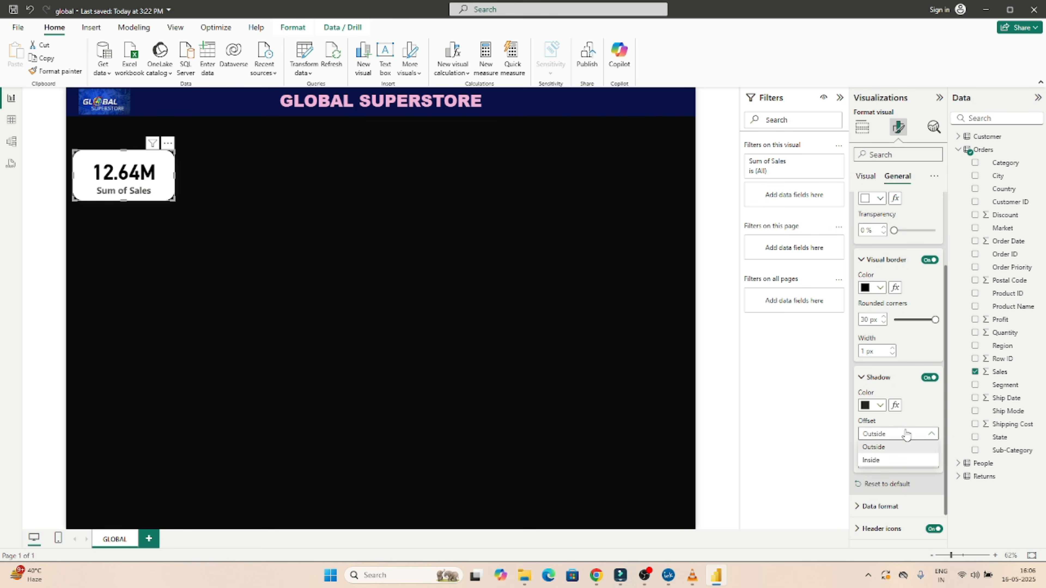
pyautogui.click(881, 460)
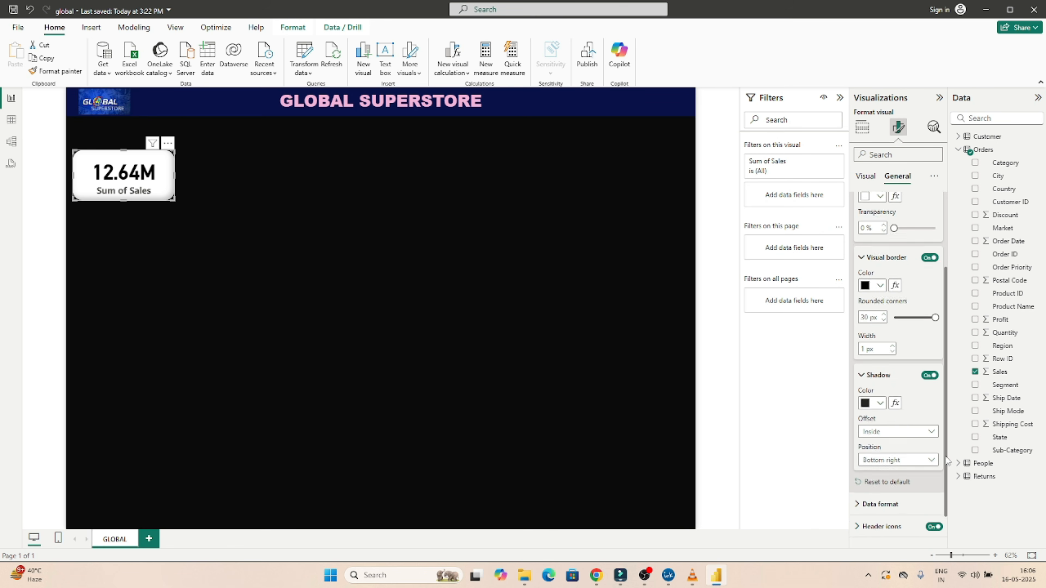
# Step: Collapse the card's border and shadow settings and examine its data format options
pyautogui.scroll(-1, 871, 432)
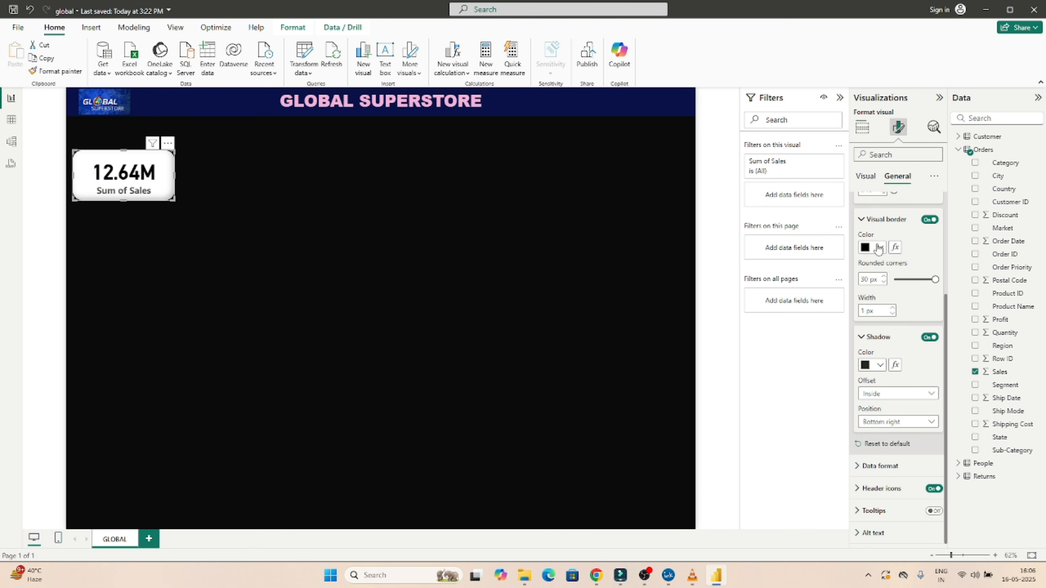
pyautogui.click(862, 221)
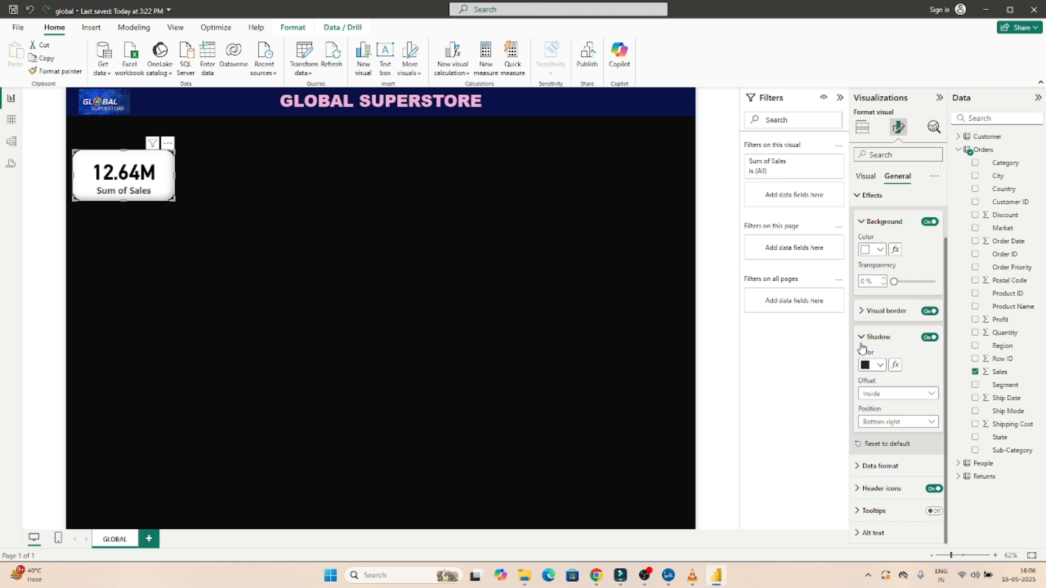
pyautogui.click(862, 338)
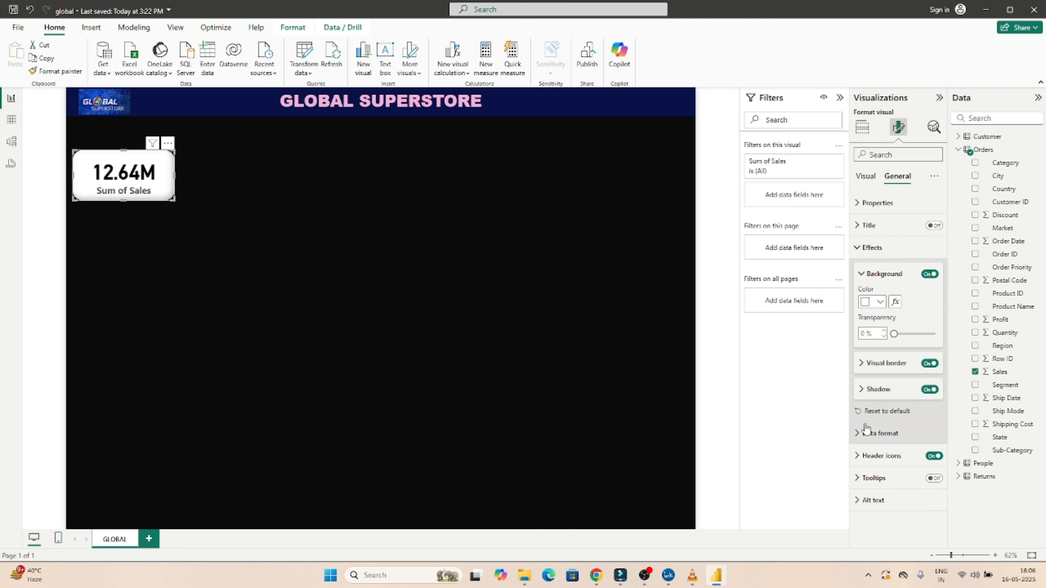
pyautogui.click(861, 435)
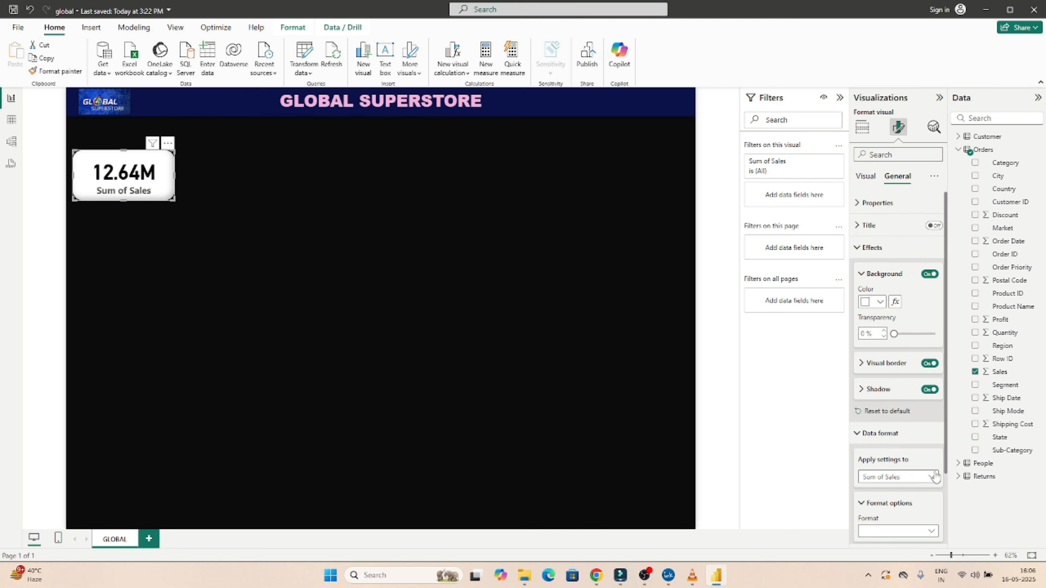
pyautogui.moveTo(946, 469); pyautogui.dragTo(955, 554)
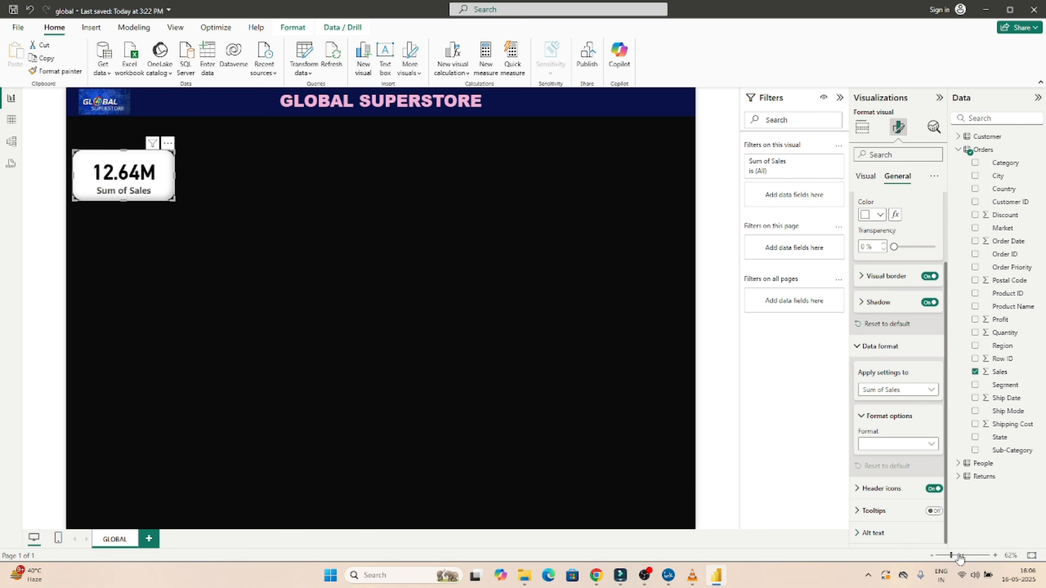
pyautogui.click(924, 395)
pyautogui.click(923, 405)
pyautogui.click(859, 347)
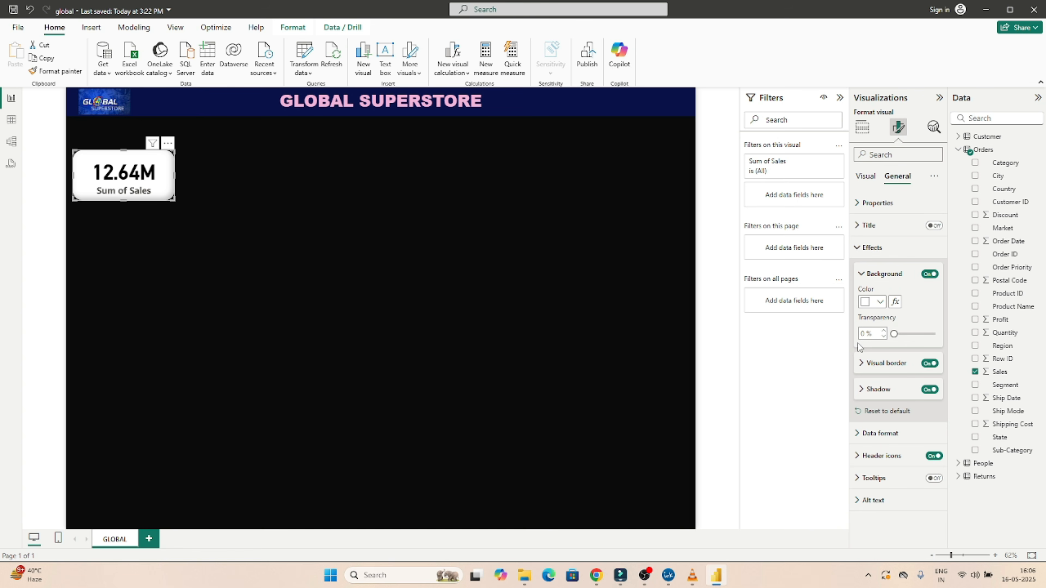
# Step: Examine the header icon options of the Sum of Sales card and turn its tooltips on
pyautogui.click(860, 458)
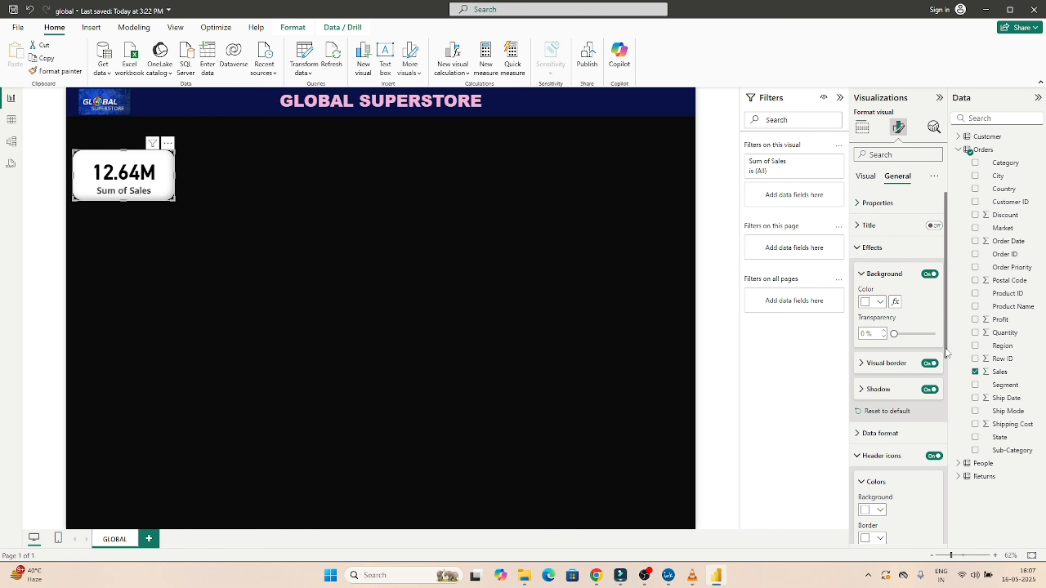
pyautogui.moveTo(946, 353); pyautogui.dragTo(944, 542)
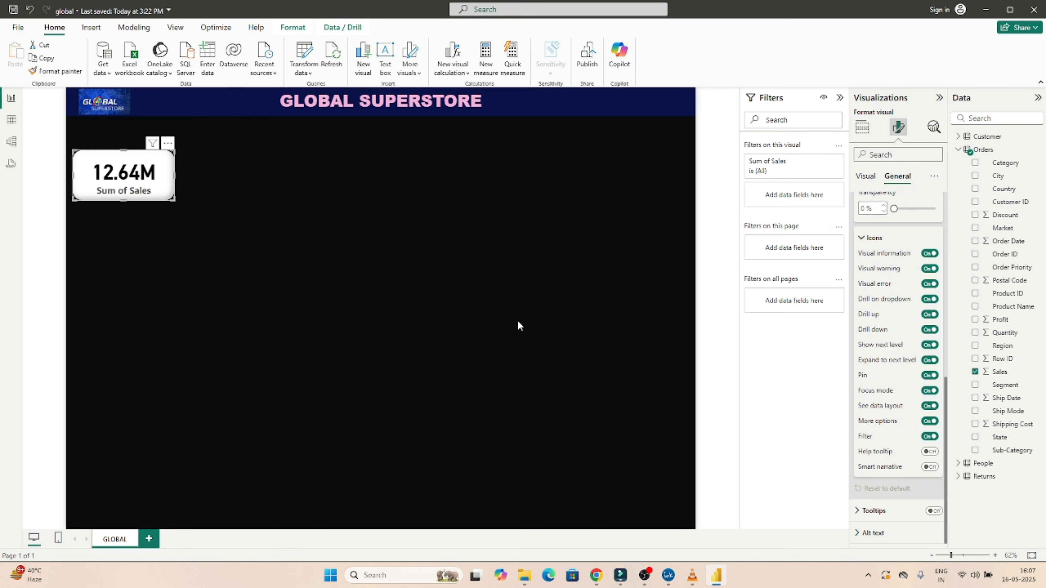
pyautogui.click(934, 511)
pyautogui.moveTo(137, 181)
pyautogui.moveTo(946, 533); pyautogui.dragTo(954, 279)
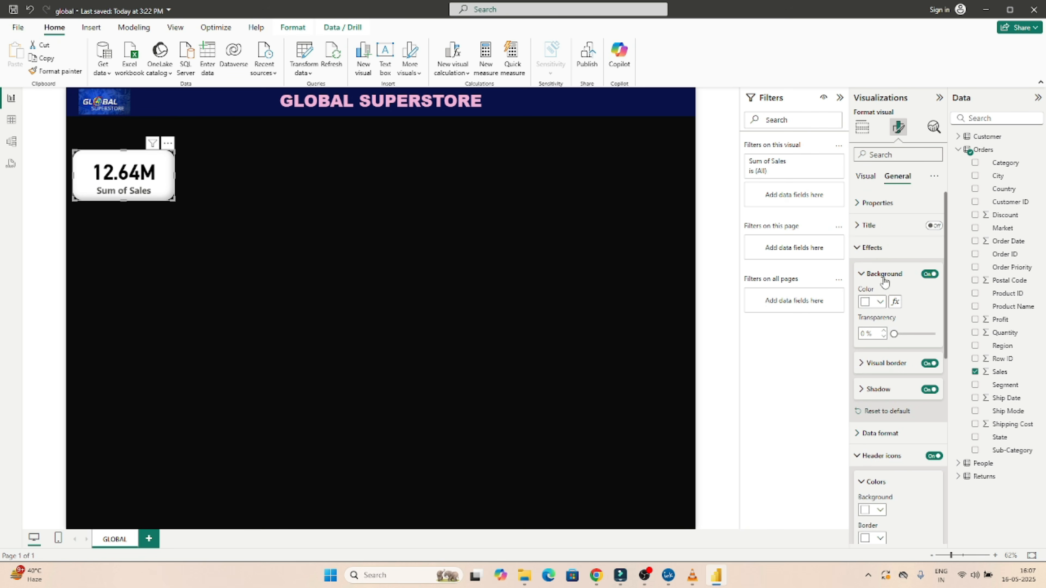
# Step: Collapse the effects and header icon settings of the Sum of Sales card and deselect it
pyautogui.click(861, 252)
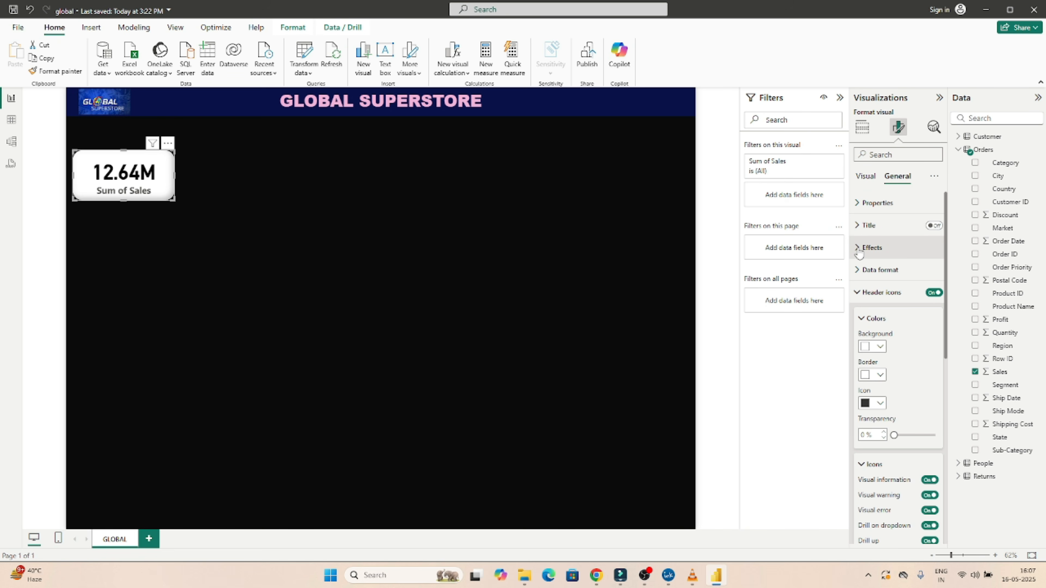
pyautogui.click(859, 292)
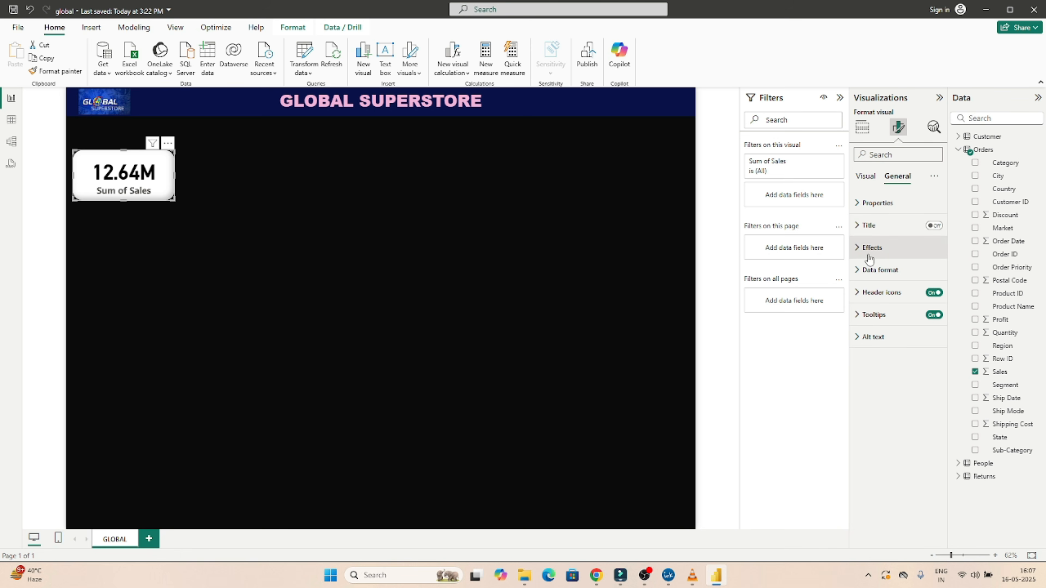
pyautogui.click(182, 257)
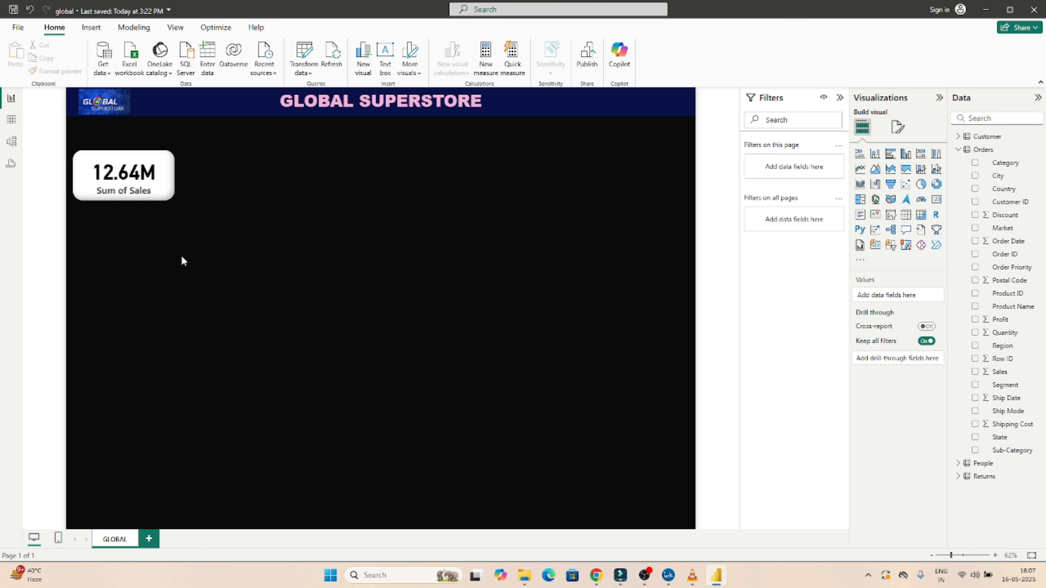
# Step: Duplicate the Sum of Sales card and place the copy beside the original in the same row
pyautogui.click(160, 171)
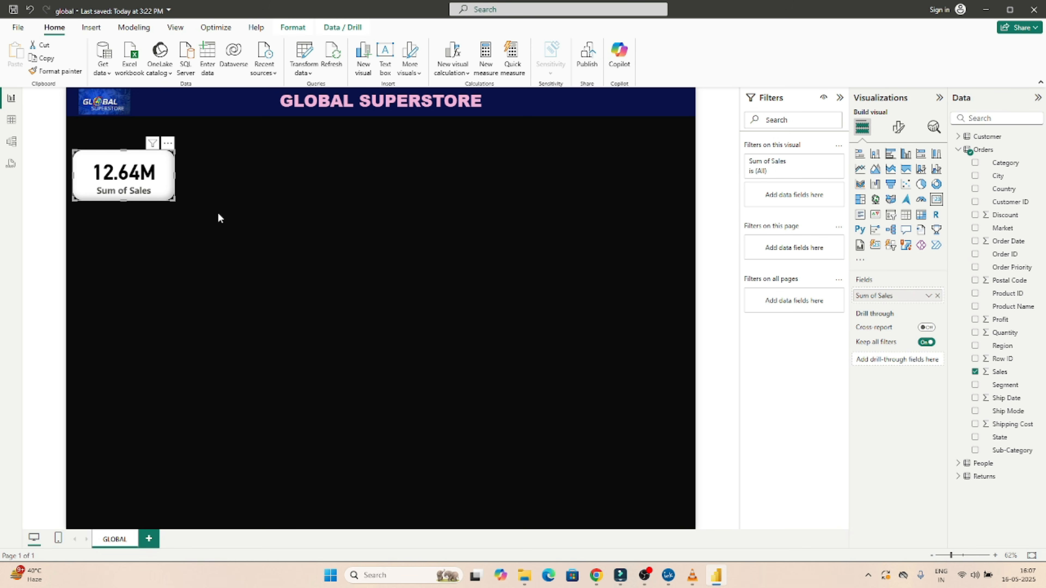
pyautogui.hotkey('ctrl', 'c')
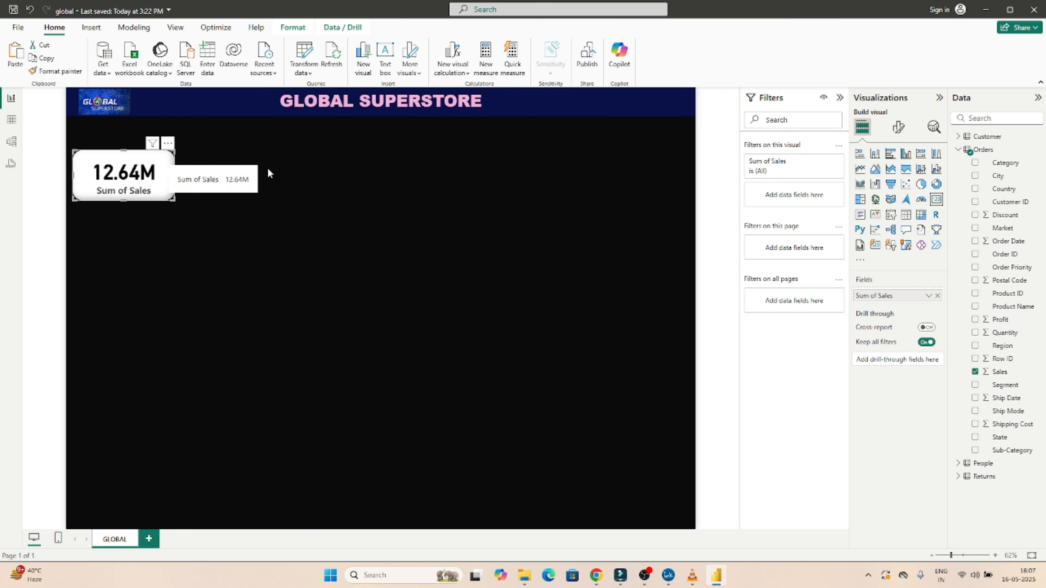
pyautogui.click(283, 174)
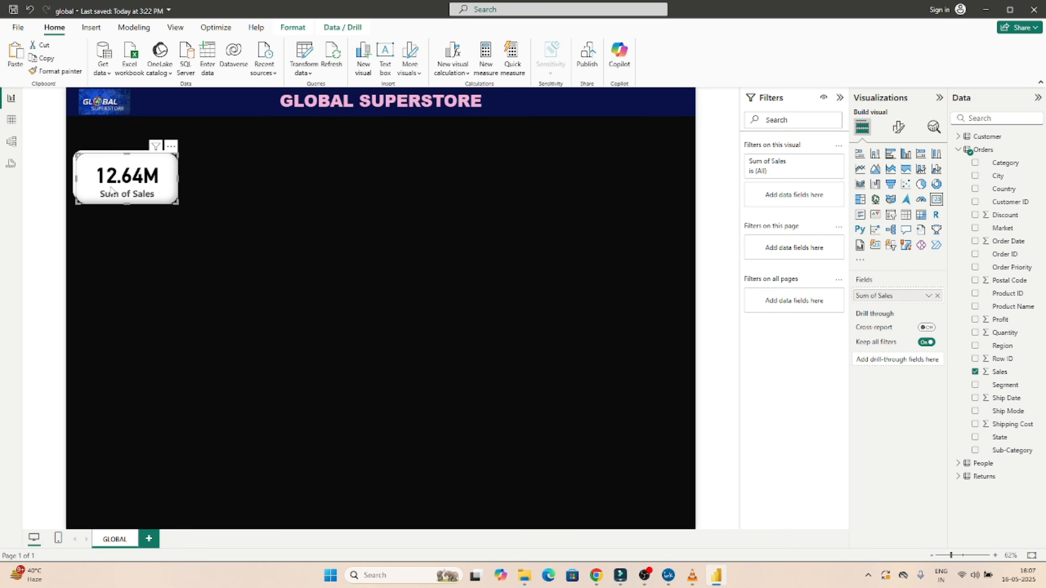
pyautogui.hotkey('ctrl', 'v')
pyautogui.moveTo(196, 183); pyautogui.dragTo(247, 182)
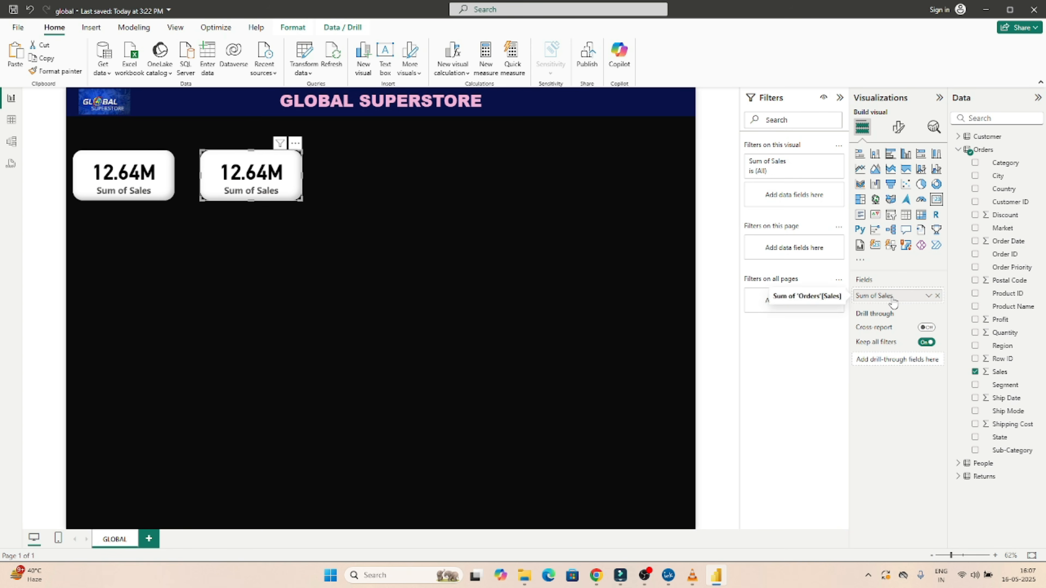
# Step: Replace the Sales field with Profit in the copied card
pyautogui.click(929, 297)
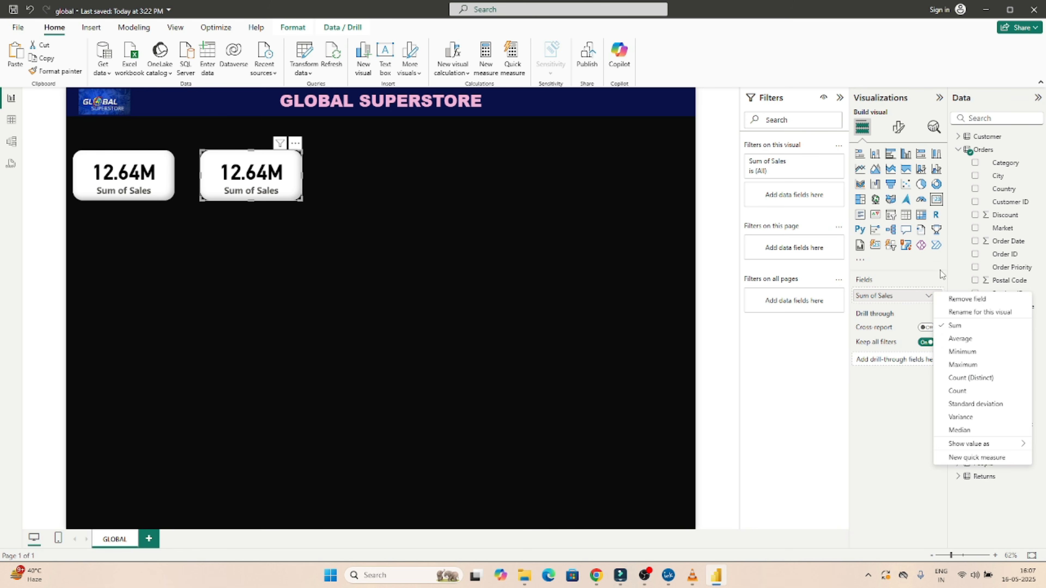
pyautogui.click(953, 260)
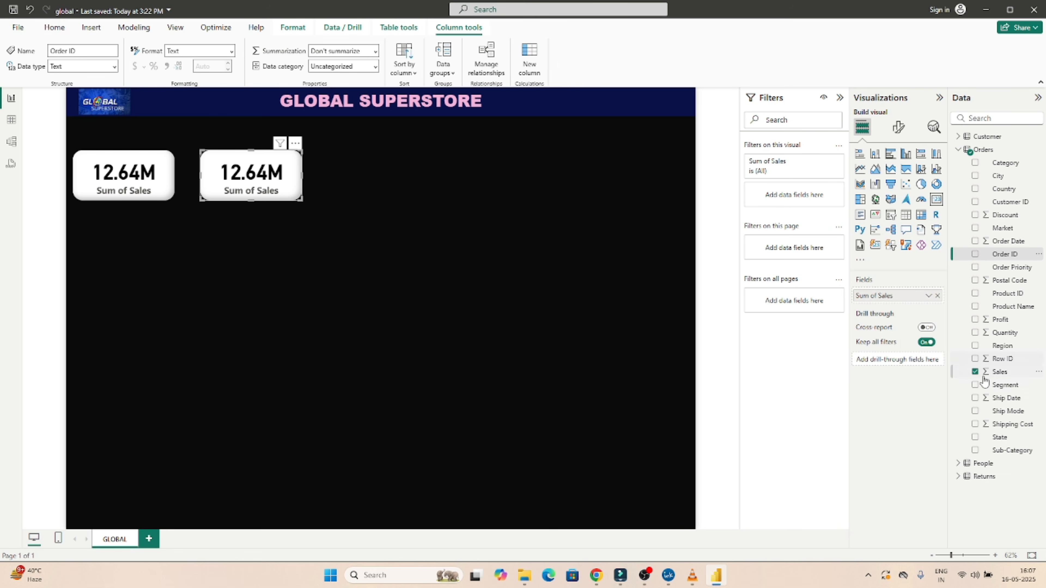
pyautogui.click(974, 372)
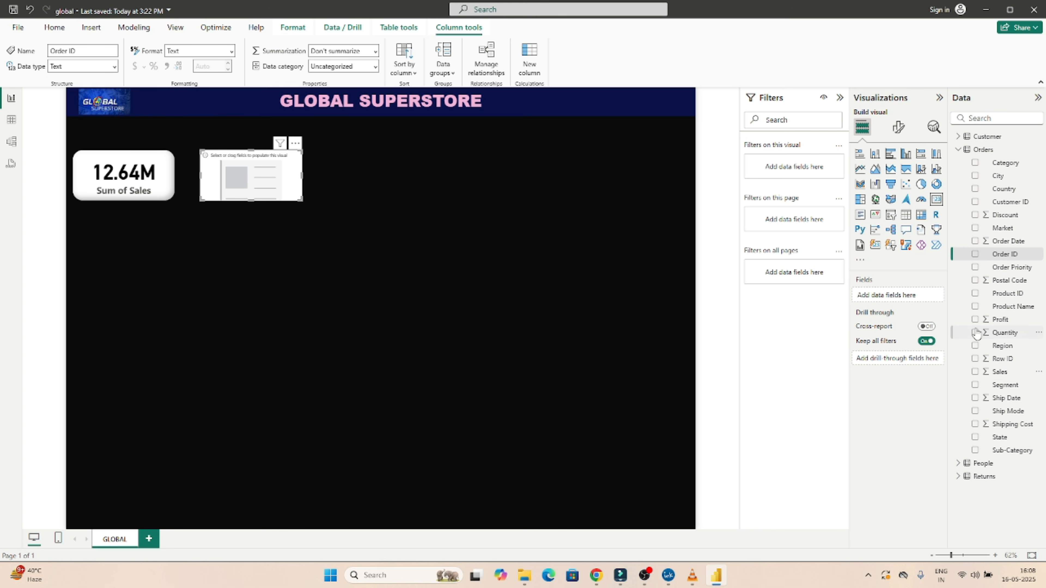
pyautogui.click(974, 320)
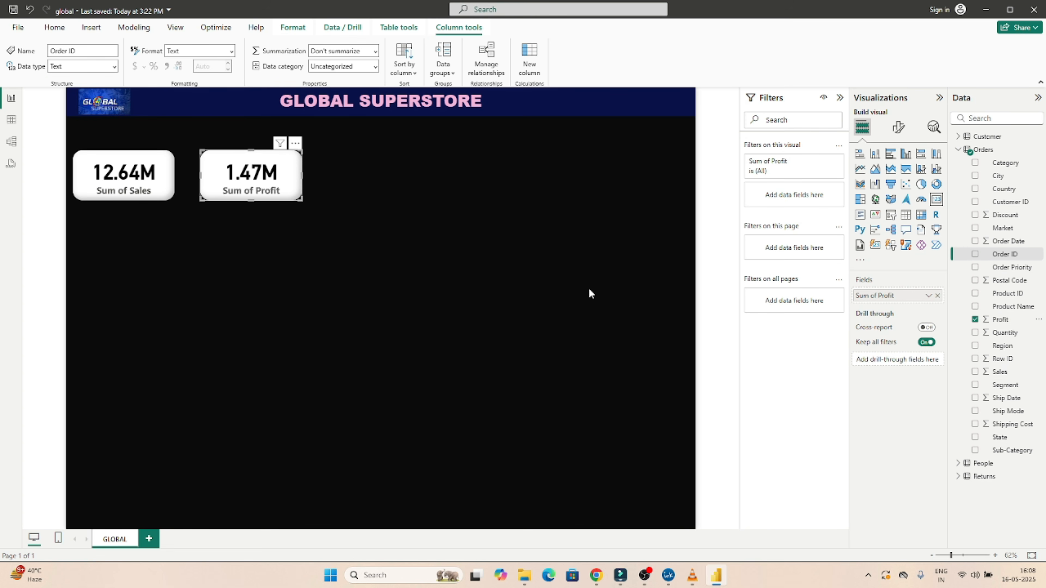
pyautogui.click(484, 283)
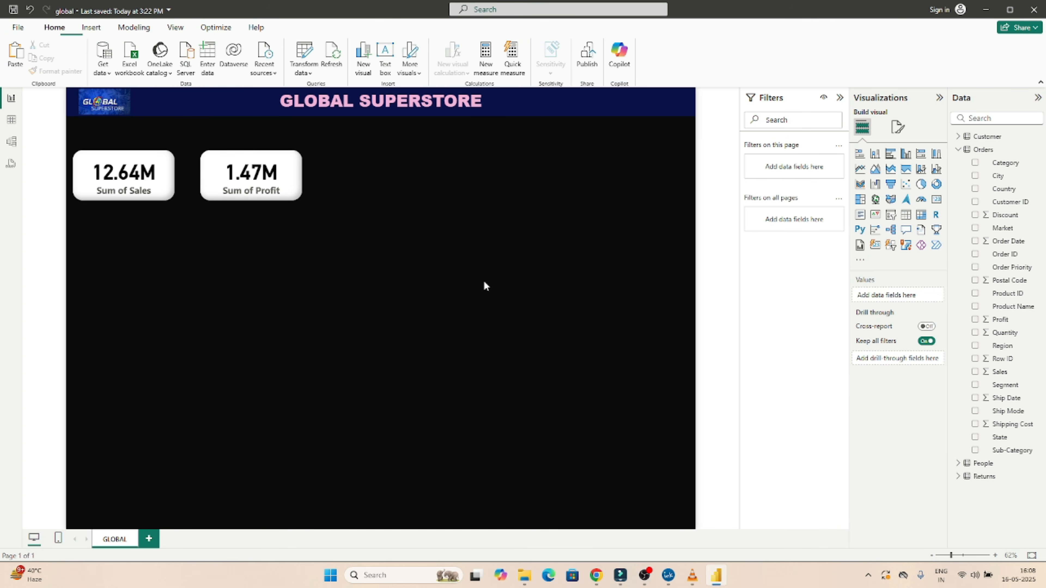
# Step: Duplicate the Sum of Profit card and place the copy to its right in the card row
pyautogui.click(246, 169)
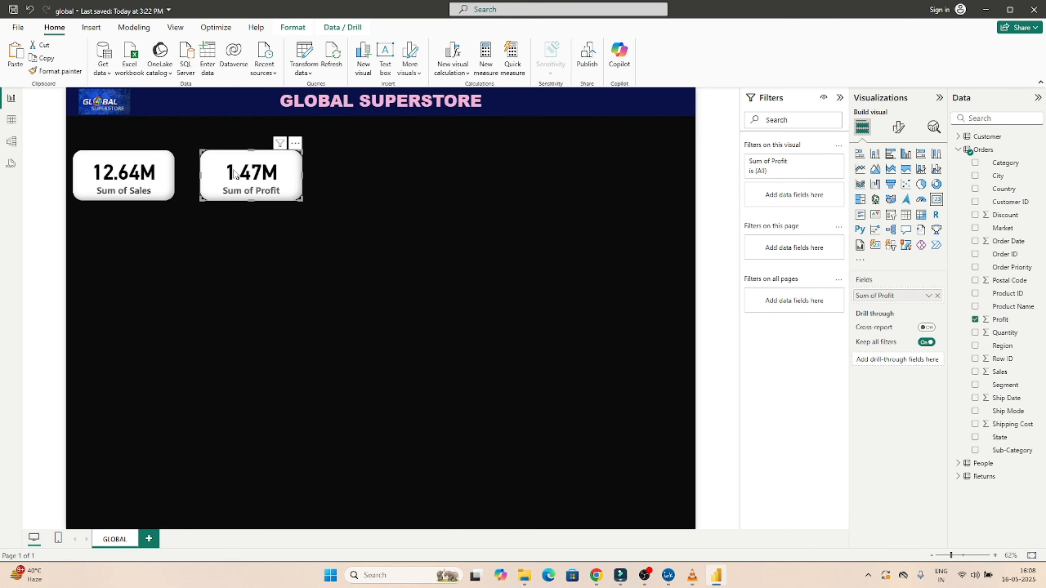
pyautogui.hotkey('ctrl', 'v')
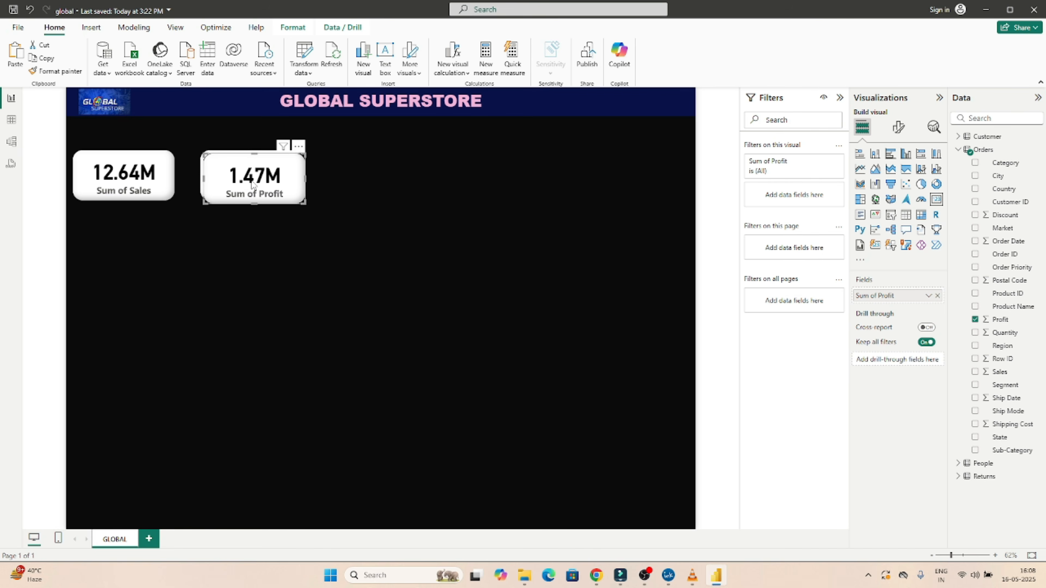
pyautogui.moveTo(251, 181); pyautogui.dragTo(387, 184)
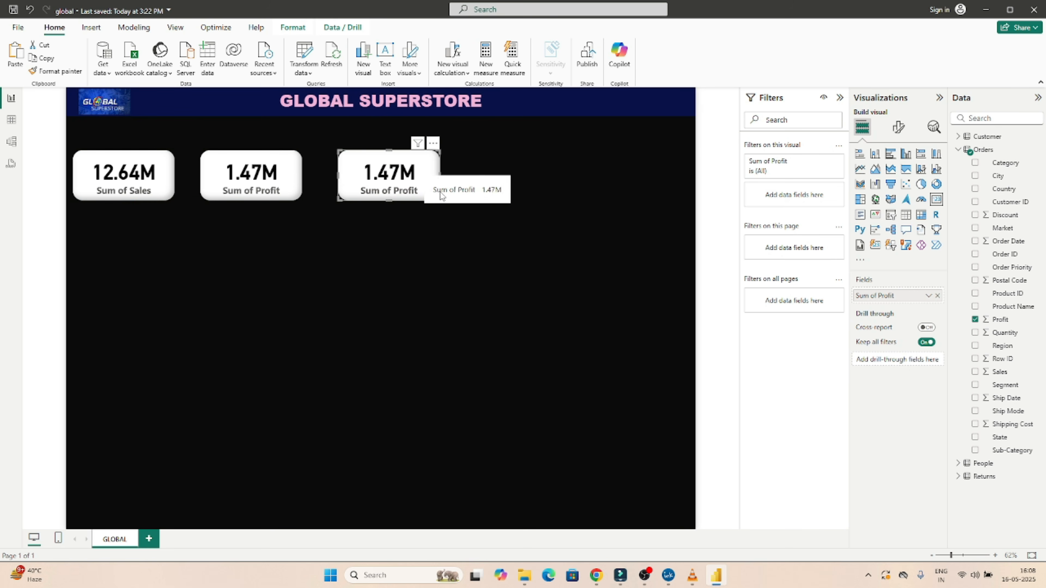
# Step: Replace Profit with Customer ID in the third card and summarize it as Count (Distinct)
pyautogui.click(975, 320)
pyautogui.click(975, 203)
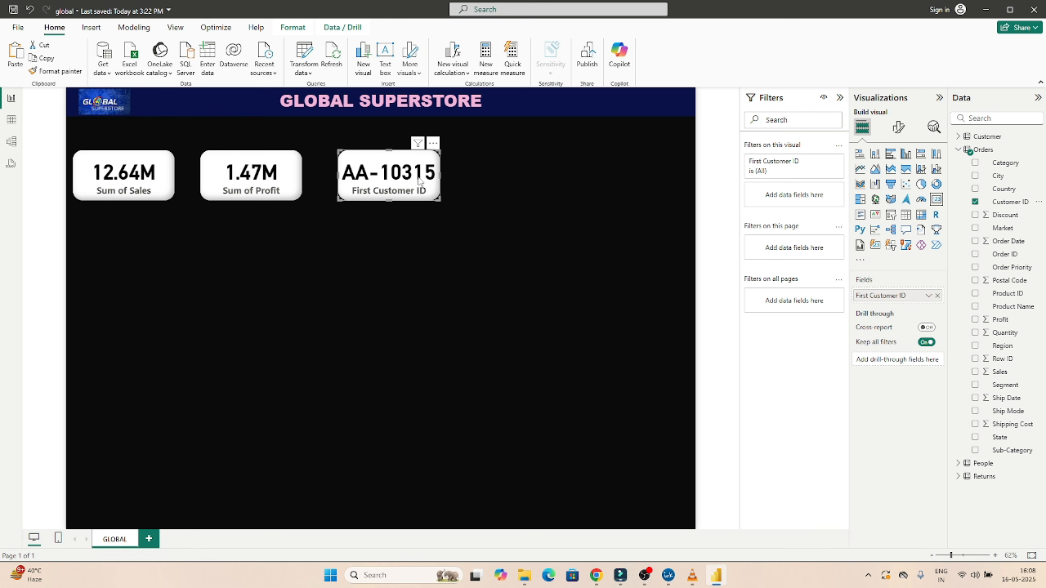
pyautogui.click(928, 295)
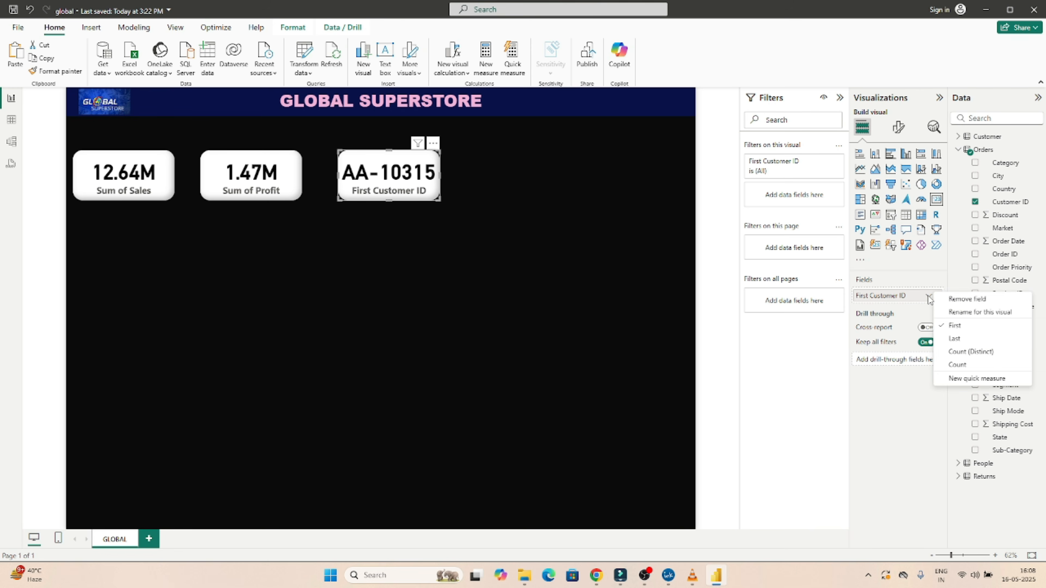
pyautogui.click(975, 353)
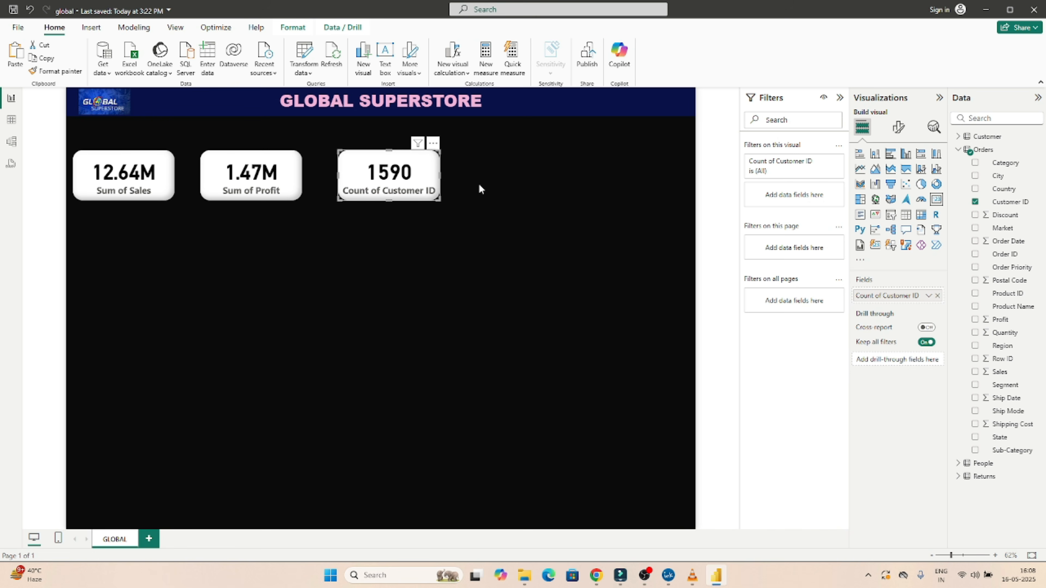
# Step: Place a copy of the customer count card to its right and make it show Order ID summarized as Count (Distinct)
pyautogui.moveTo(391, 180); pyautogui.dragTo(552, 178)
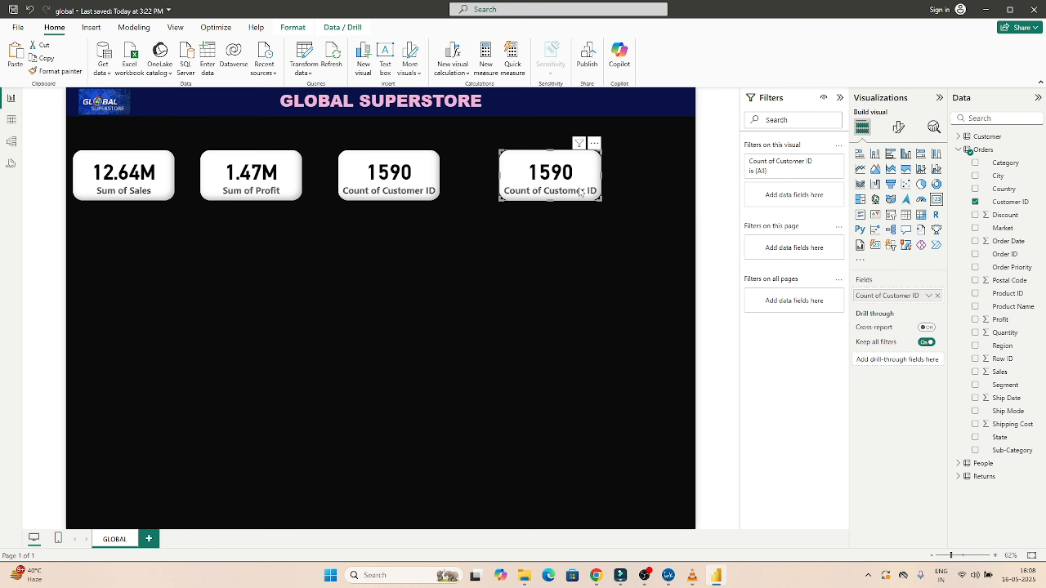
pyautogui.click(975, 202)
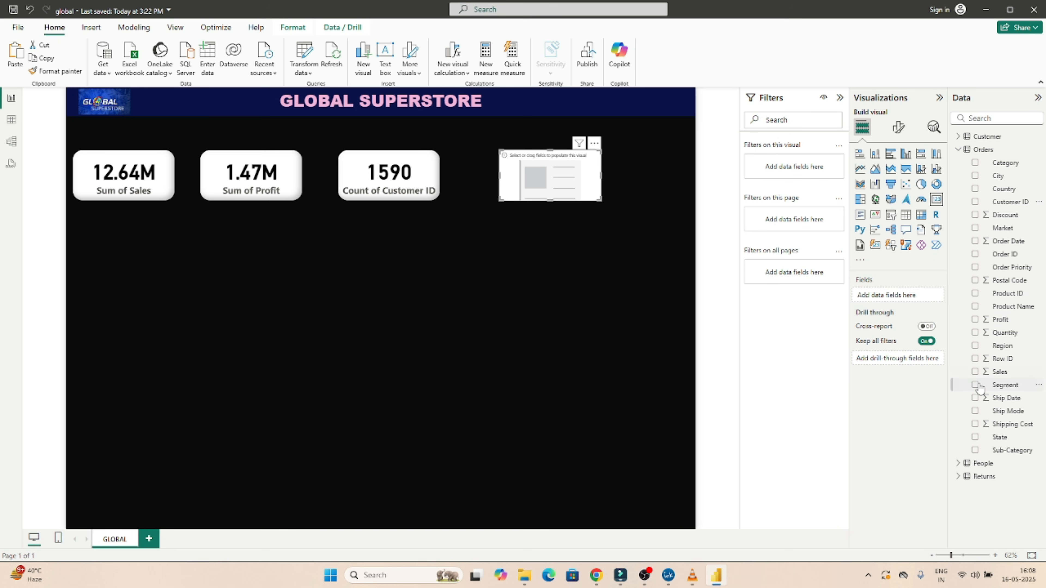
pyautogui.click(975, 254)
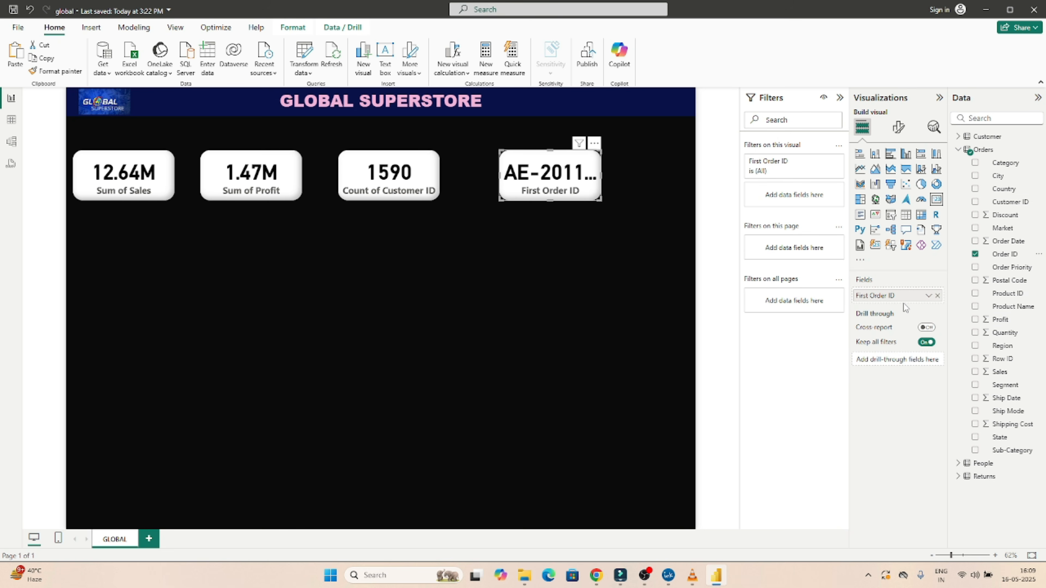
pyautogui.click(928, 296)
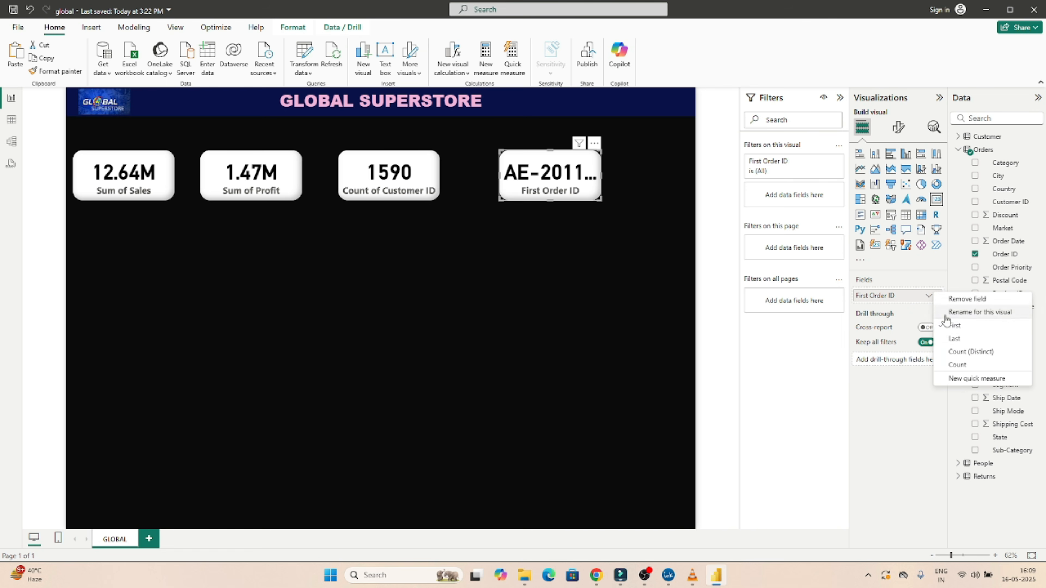
pyautogui.click(971, 351)
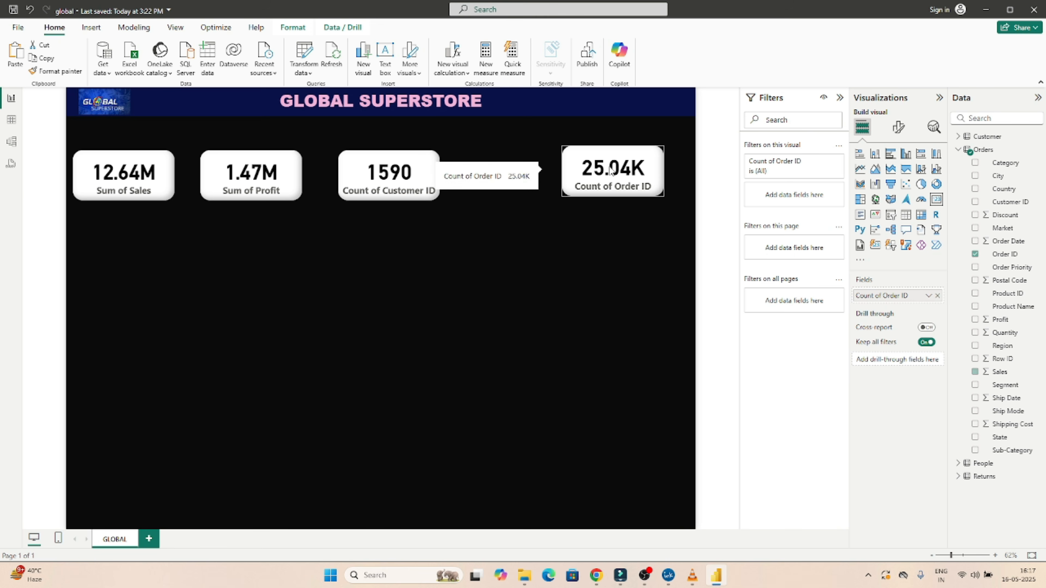
# Step: Align the four cards in one row slightly higher and spread them roughly evenly across the page width
pyautogui.moveTo(612, 172); pyautogui.dragTo(625, 172)
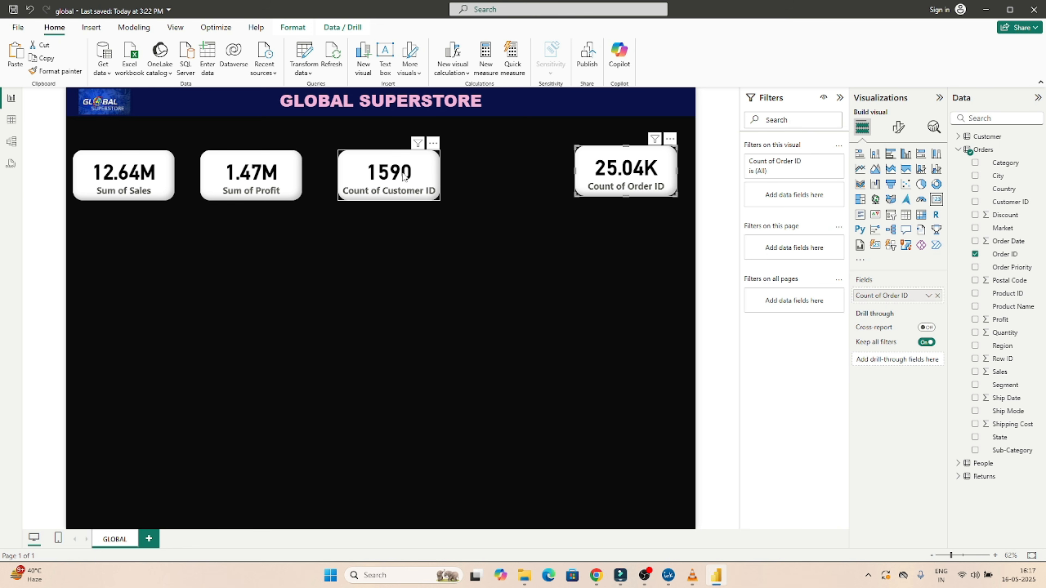
pyautogui.moveTo(405, 173); pyautogui.dragTo(484, 173)
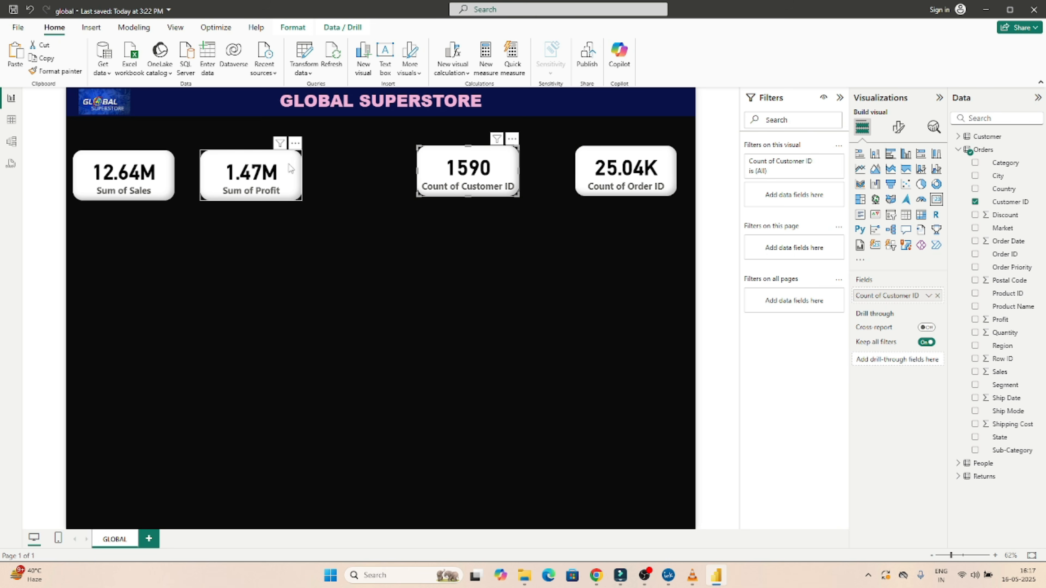
pyautogui.moveTo(276, 168); pyautogui.dragTo(322, 164)
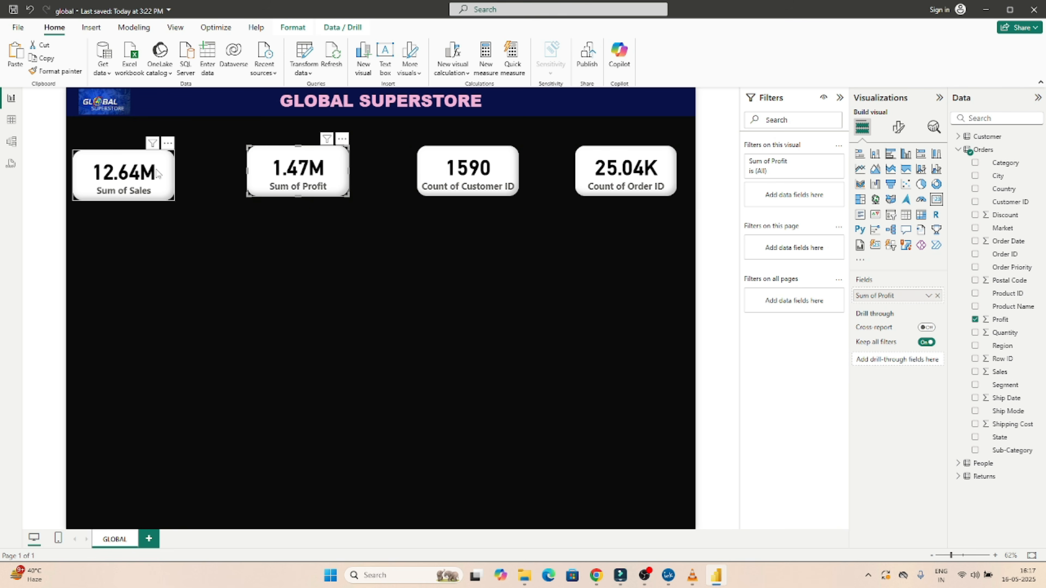
pyautogui.moveTo(157, 172); pyautogui.dragTo(157, 168)
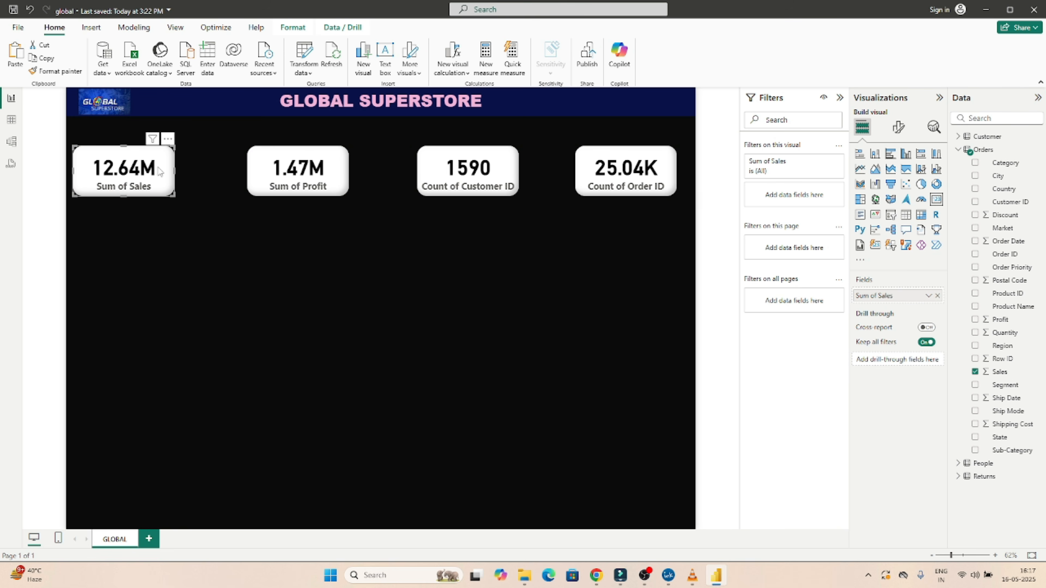
pyautogui.click(493, 260)
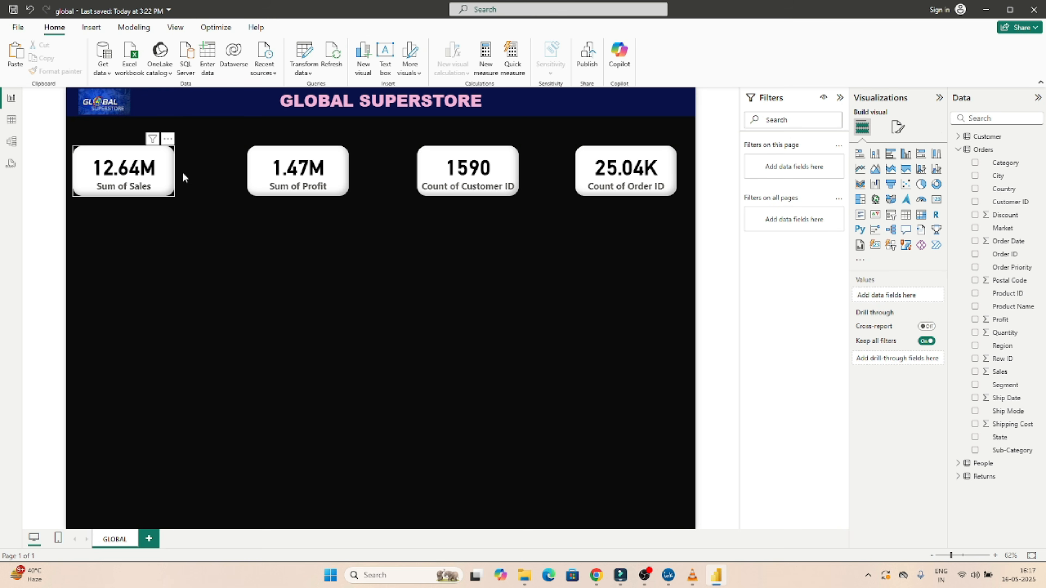
pyautogui.moveTo(308, 182)
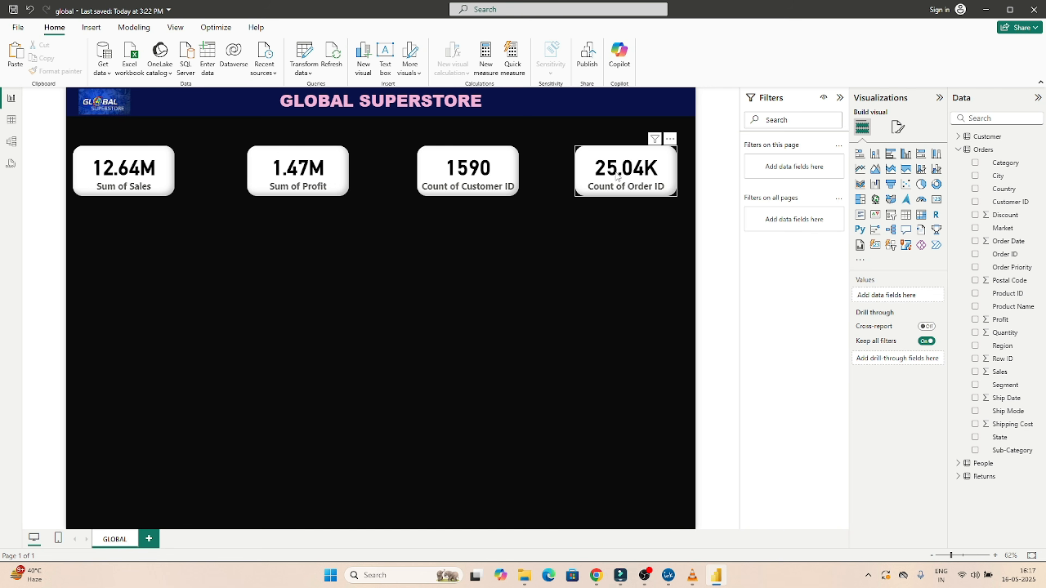
pyautogui.moveTo(625, 187)
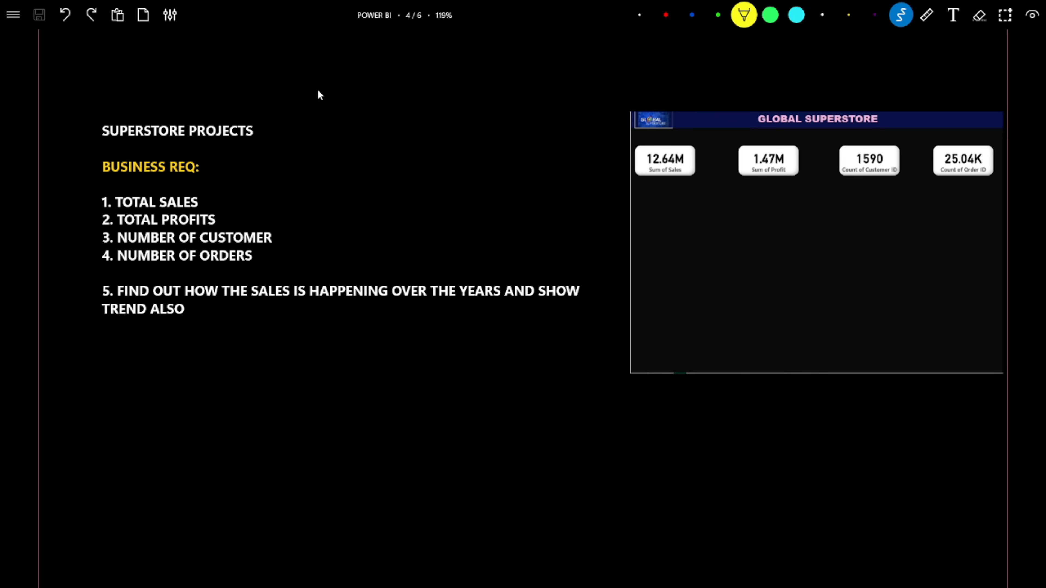
# Step: On the whiteboard notes, draw arrows marking the project title, dashboard elements and requirement 5, and write "Bar chart" below the requirement
pyautogui.moveTo(278, 113); pyautogui.dragTo(291, 120)
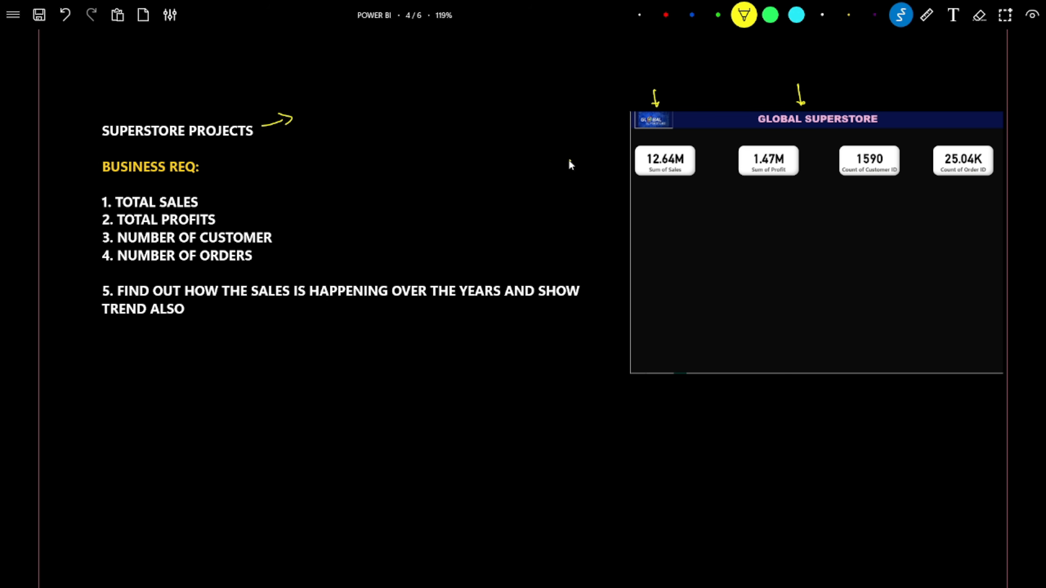
pyautogui.moveTo(570, 160); pyautogui.dragTo(608, 156)
pyautogui.moveTo(596, 151); pyautogui.dragTo(601, 163)
pyautogui.moveTo(274, 348); pyautogui.dragTo(301, 336)
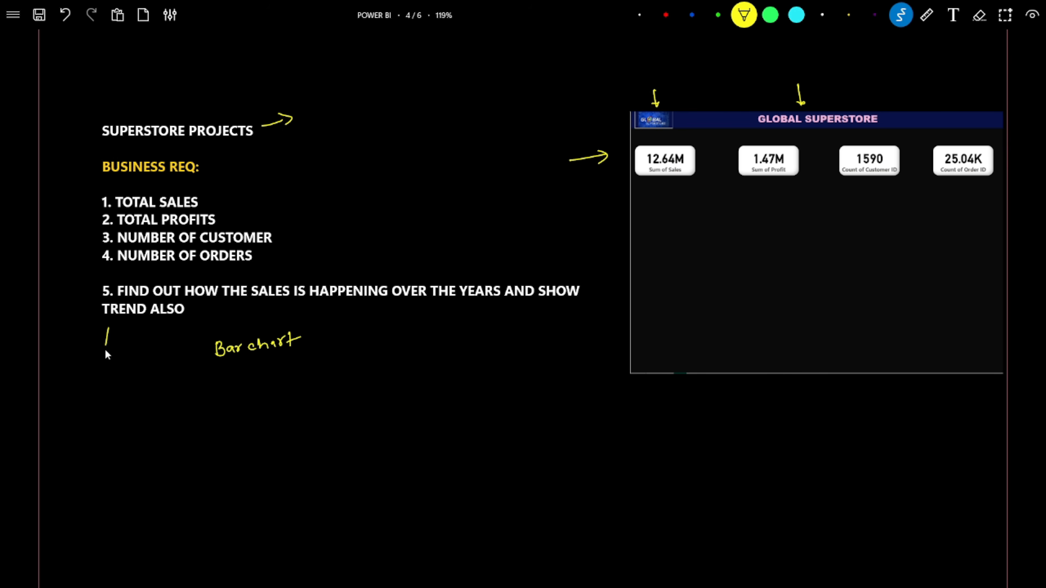
pyautogui.moveTo(101, 369); pyautogui.dragTo(111, 367)
# Step: Sketch the bar chart's axes below the note and label the horizontal axis with the years 2016 to 2019
pyautogui.moveTo(192, 403)
pyautogui.mouseDown()
pyautogui.moveTo(193, 512)
pyautogui.moveTo(288, 503)
pyautogui.mouseUp()
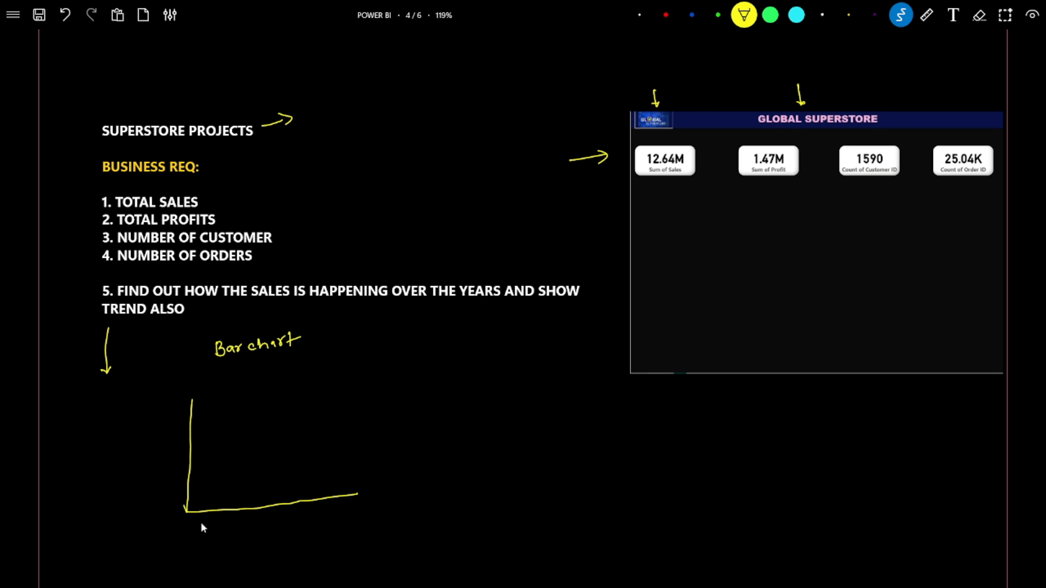
pyautogui.moveTo(218, 526); pyautogui.dragTo(215, 526)
pyautogui.moveTo(328, 510); pyautogui.dragTo(324, 516)
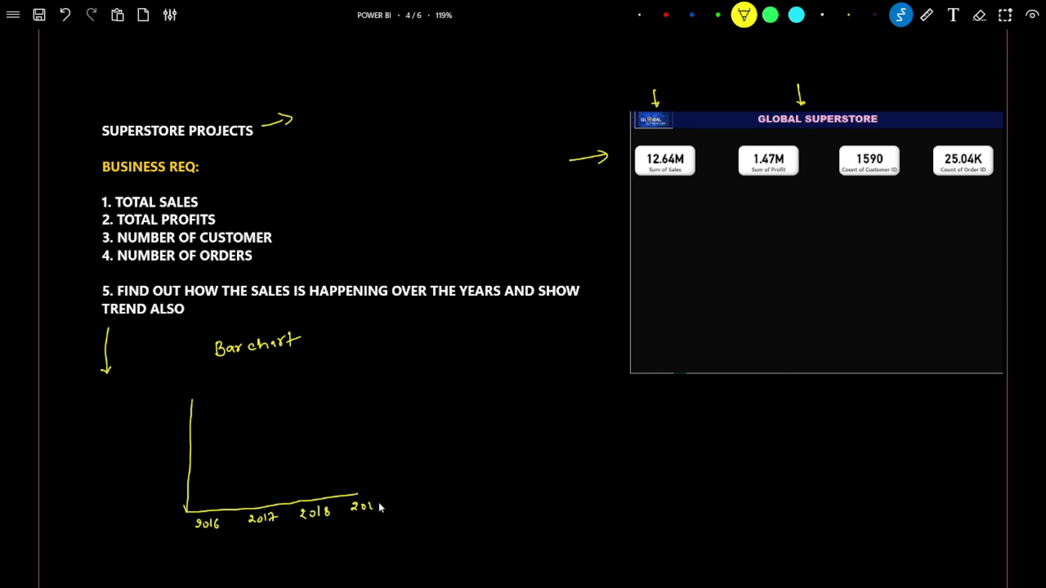
pyautogui.moveTo(354, 492); pyautogui.dragTo(388, 485)
# Step: Sketch rising bars for the four years labelled 200, 300, 400 and 500, and draw a rising stroke beside them
pyautogui.moveTo(251, 452); pyautogui.dragTo(255, 501)
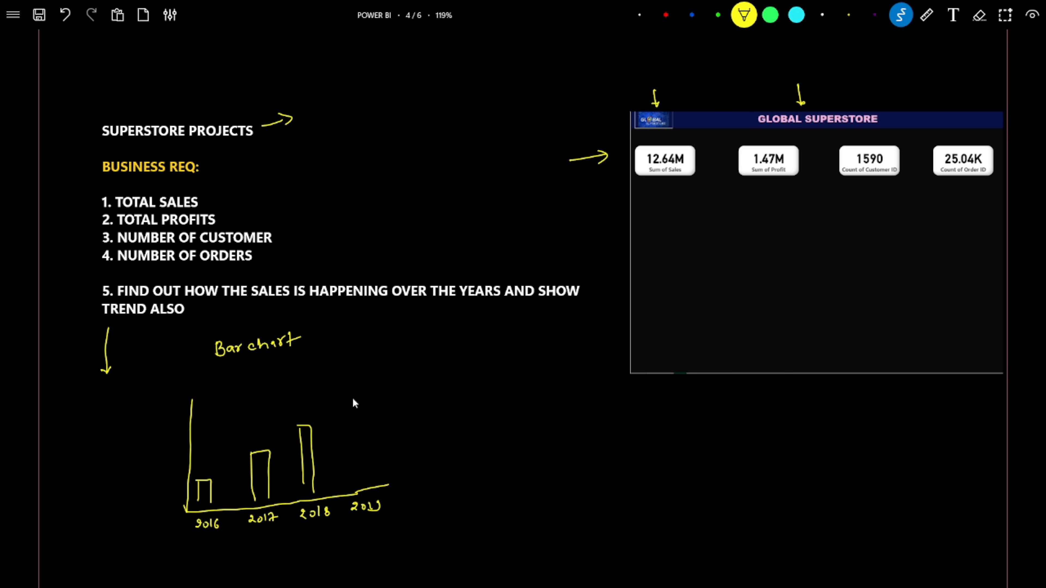
pyautogui.moveTo(351, 408); pyautogui.dragTo(374, 391)
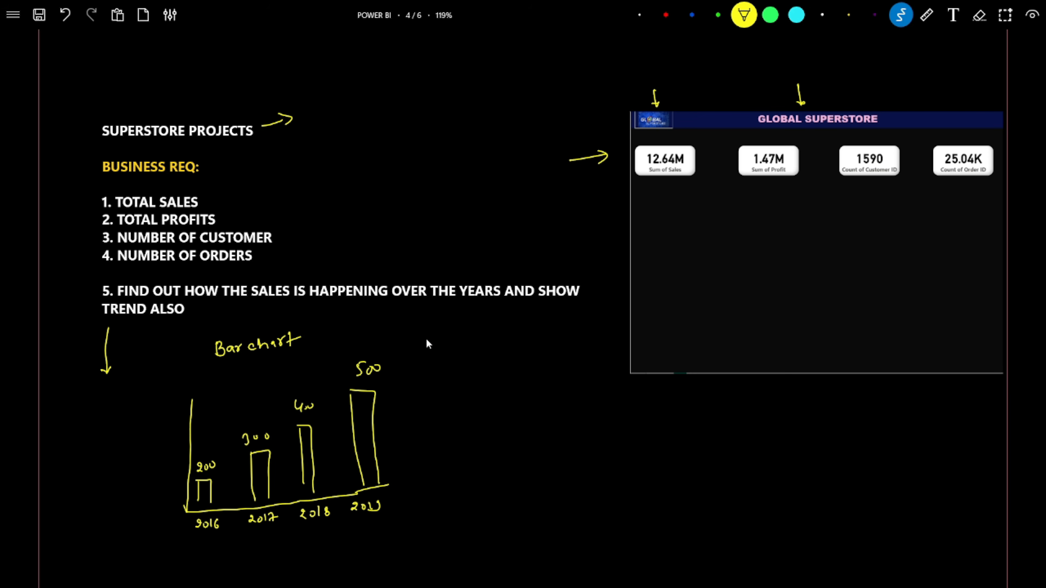
pyautogui.moveTo(405, 433); pyautogui.dragTo(508, 365)
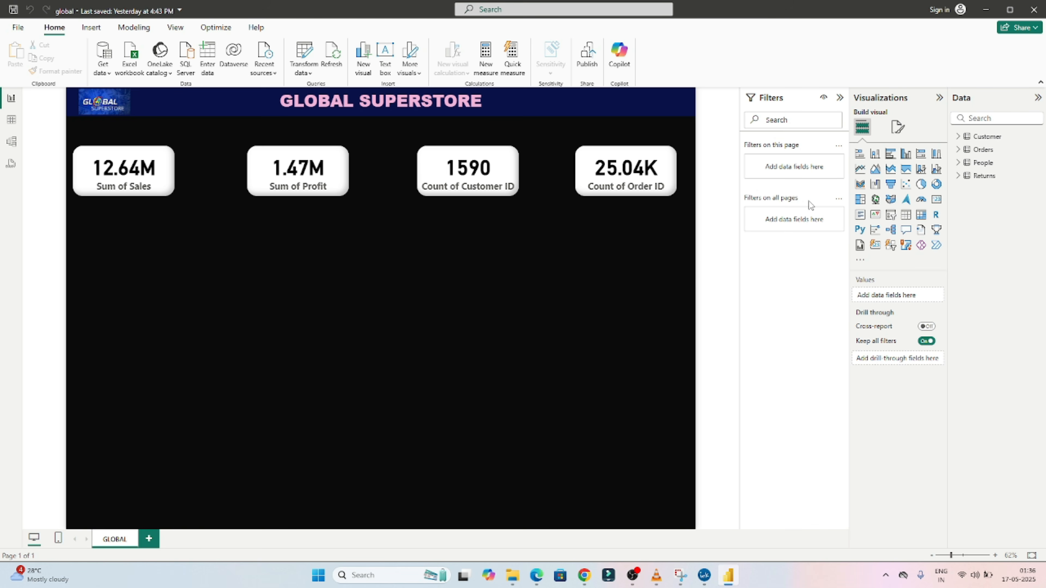
# Step: In Power BI Desktop, add an empty clustered column chart below the Sum of Sales card and enlarge it to reach under the Sum of Profit card
pyautogui.click(906, 154)
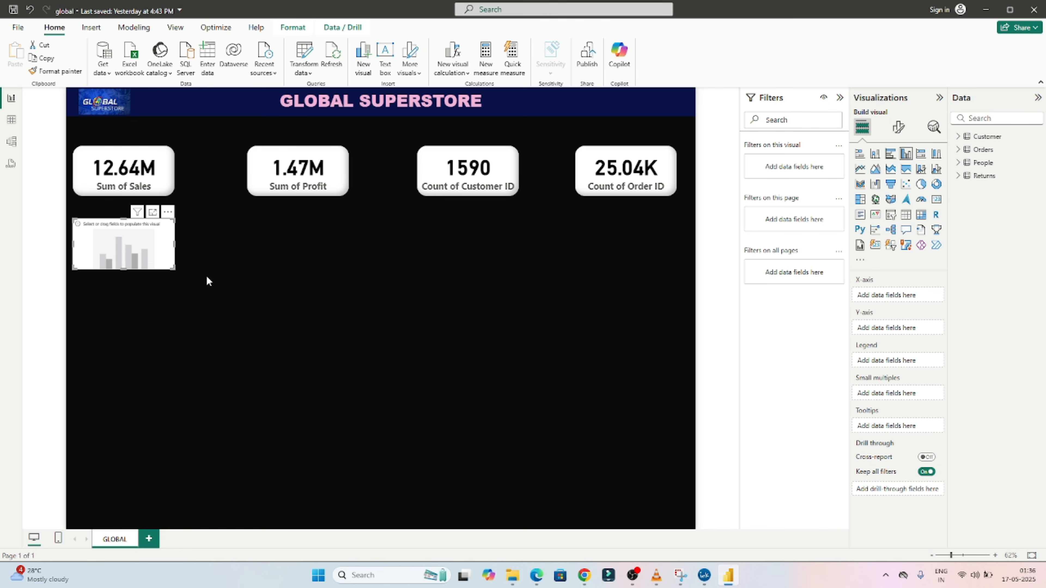
pyautogui.moveTo(175, 270); pyautogui.dragTo(319, 408)
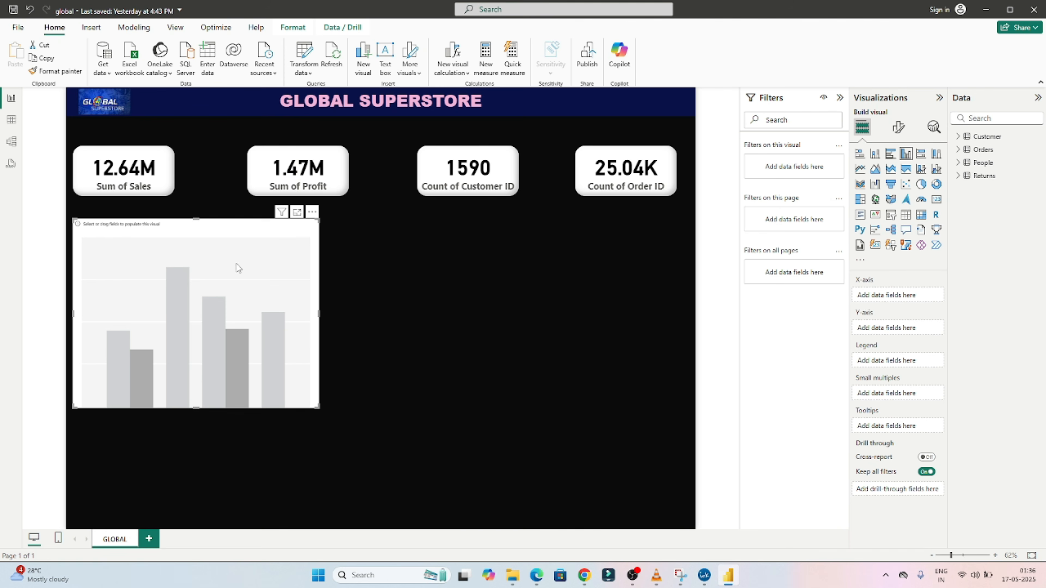
# Step: Move the empty clustered column chart down to leave a wider gap beneath the KPI cards
pyautogui.moveTo(196, 232); pyautogui.dragTo(198, 259)
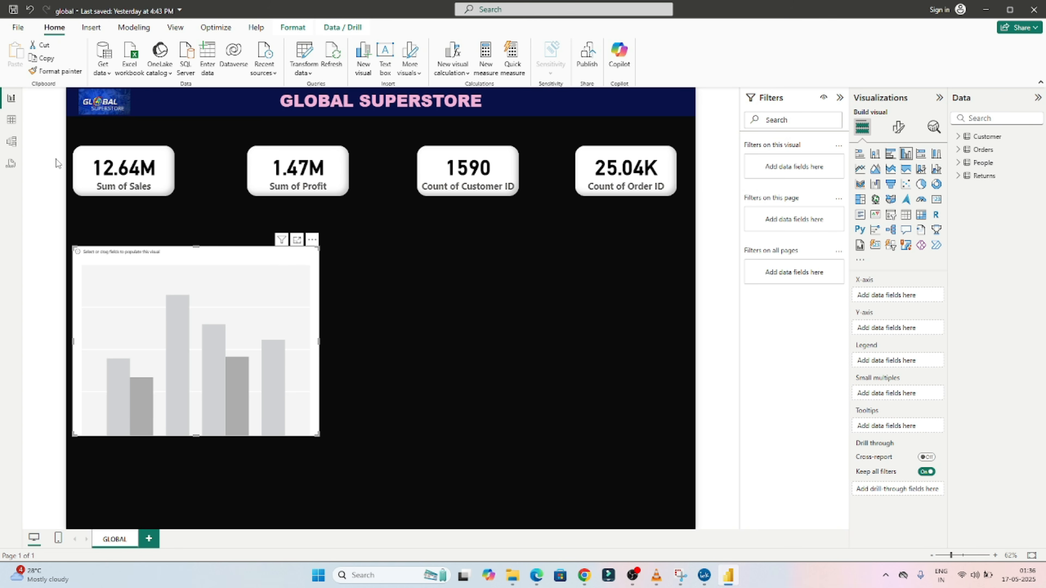
# Step: Examine the Order Date and Sales columns in the data table of Orders
pyautogui.click(11, 120)
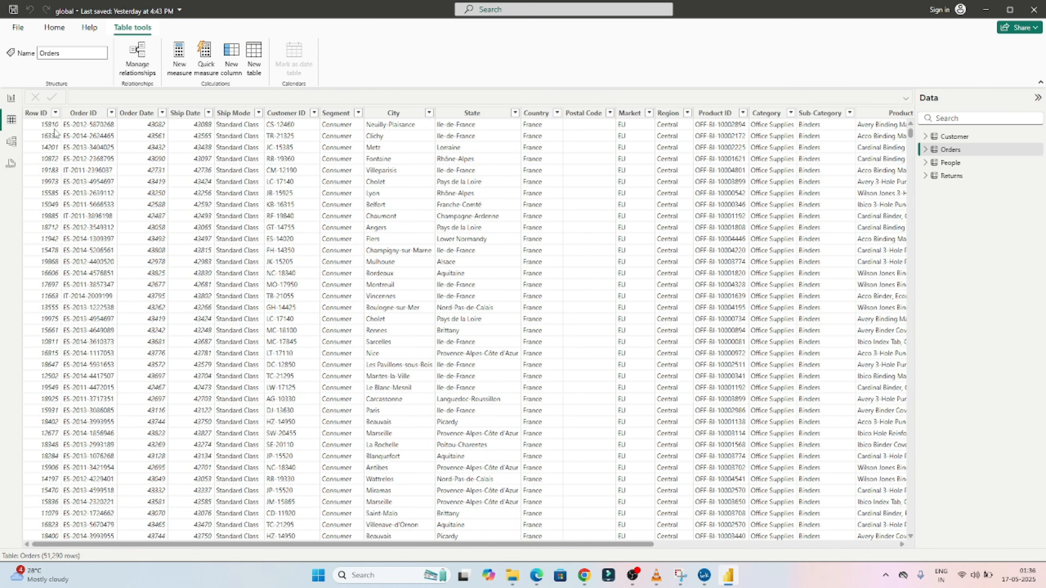
pyautogui.click(136, 114)
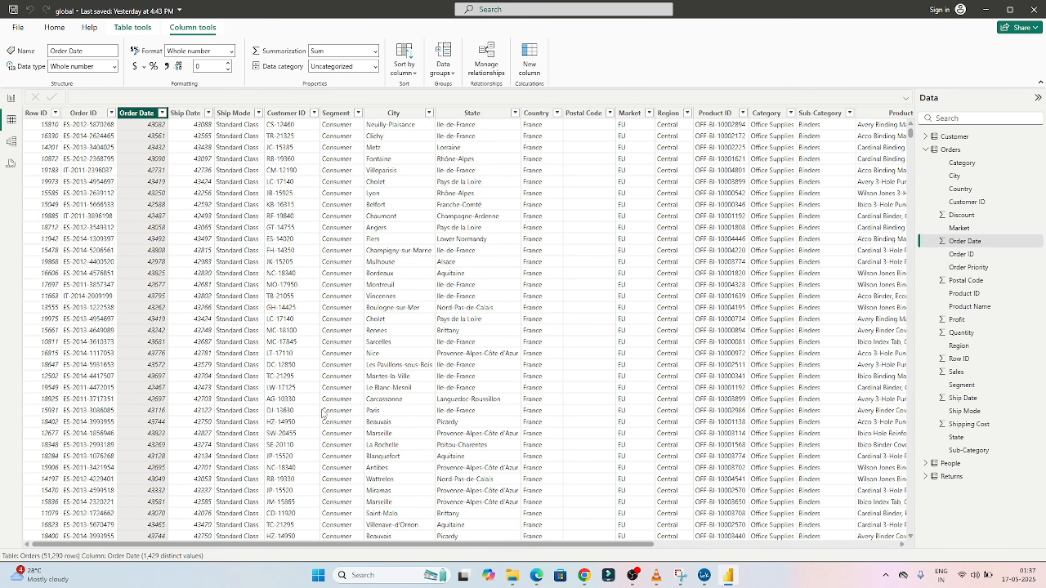
pyautogui.moveTo(442, 544); pyautogui.dragTo(602, 545)
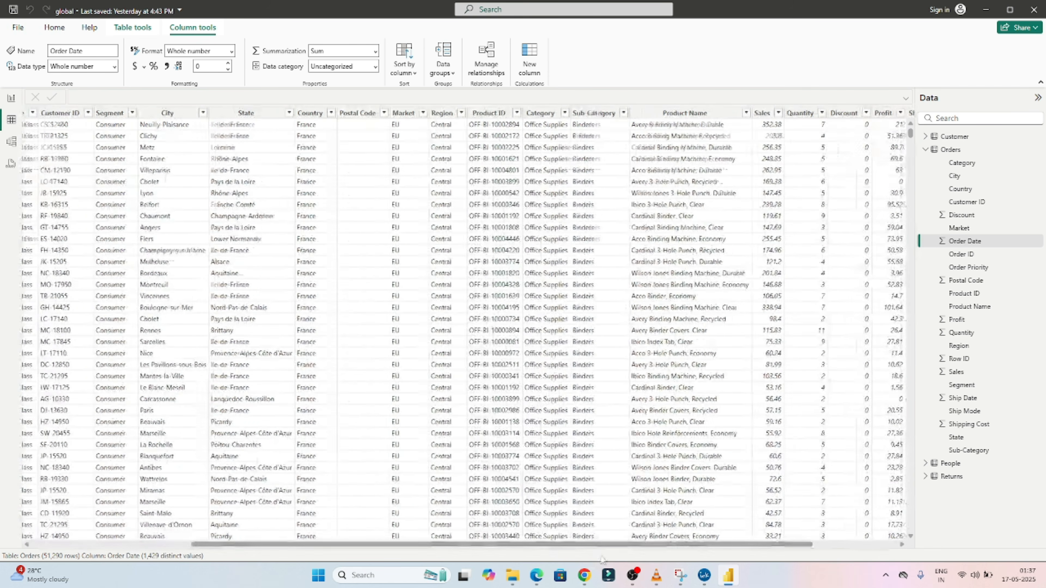
pyautogui.click(760, 115)
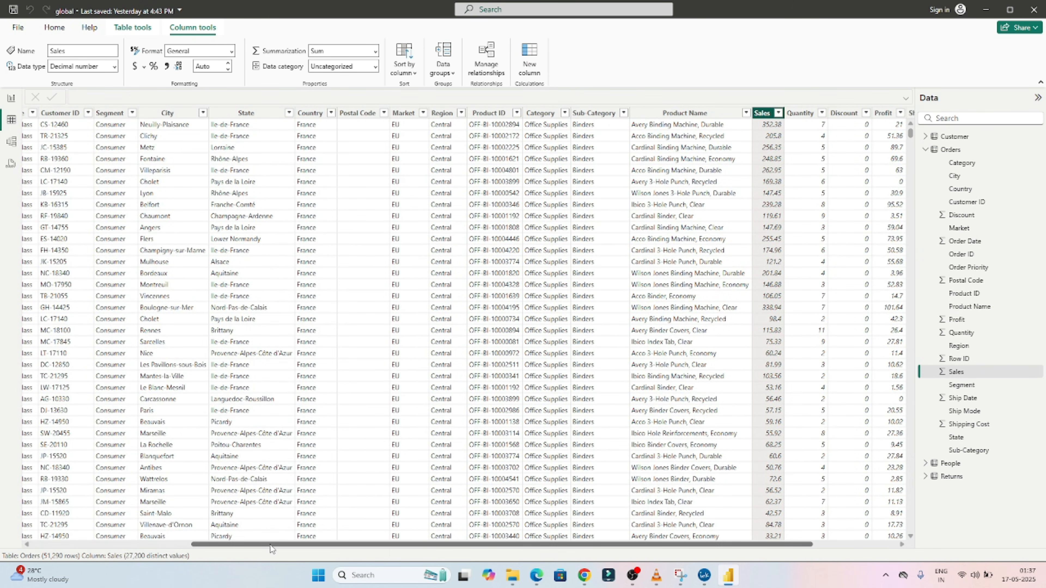
pyautogui.moveTo(269, 544); pyautogui.dragTo(110, 545)
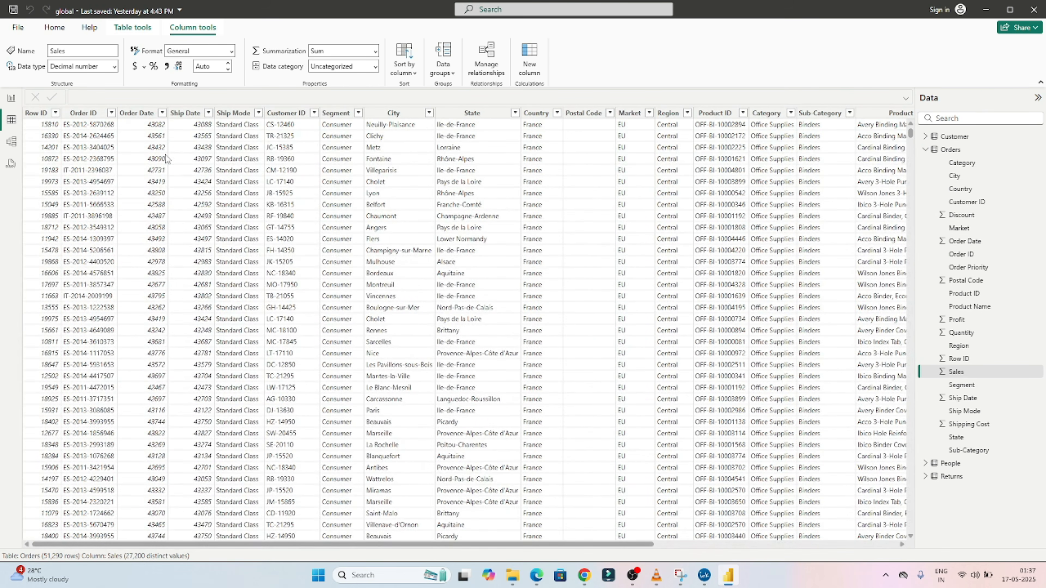
# Step: Change the Order Date column's data type to Date/time, refresh the calculated objects and expand its date hierarchy
pyautogui.click(137, 113)
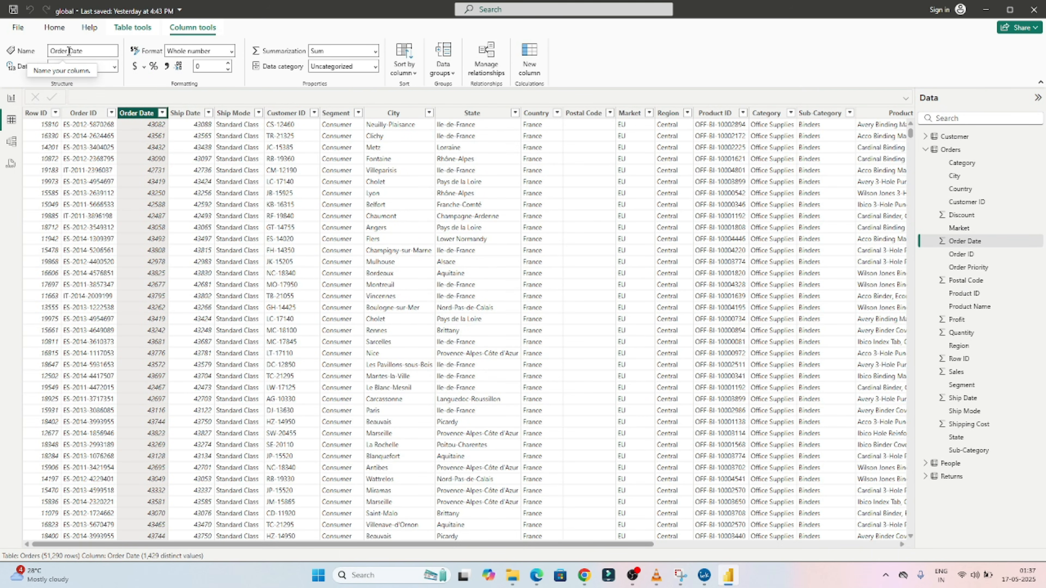
pyautogui.click(113, 67)
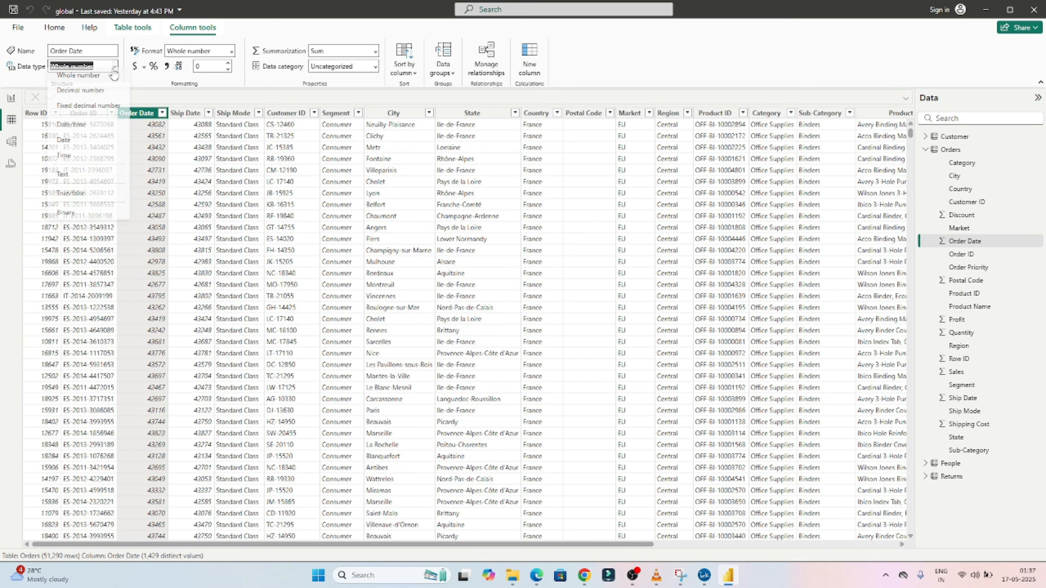
pyautogui.click(73, 131)
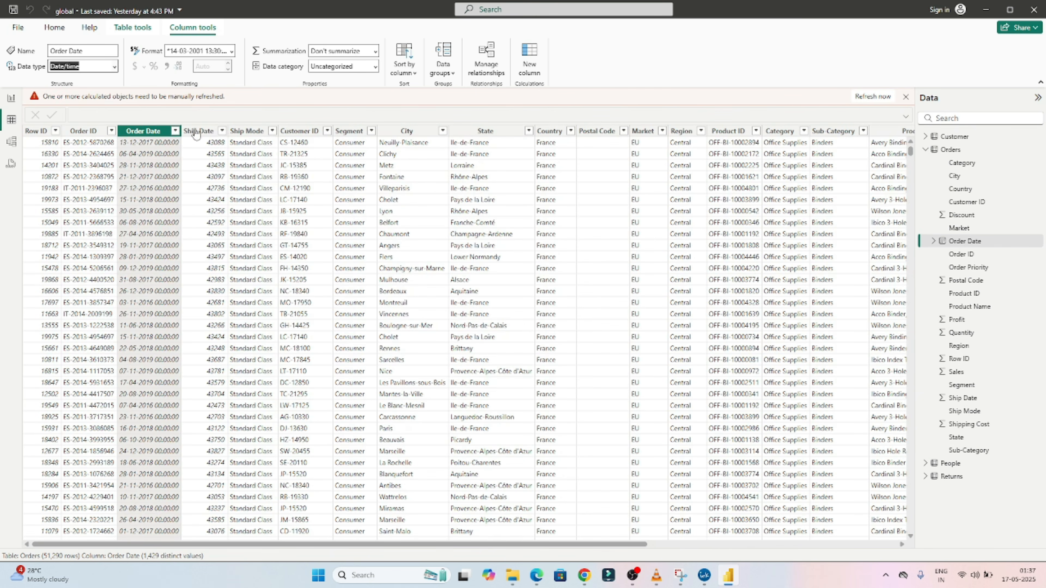
pyautogui.click(873, 96)
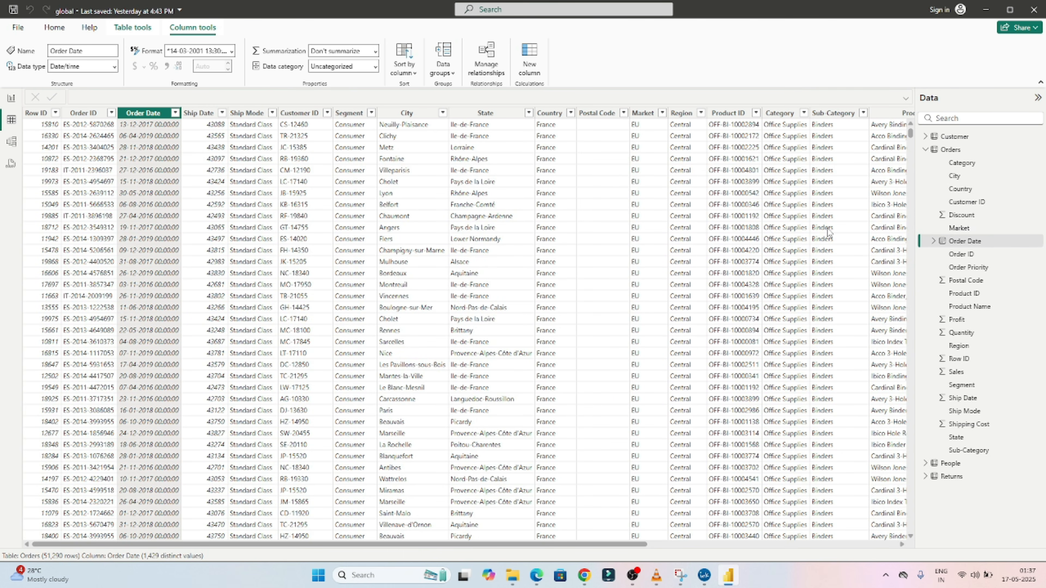
pyautogui.click(934, 243)
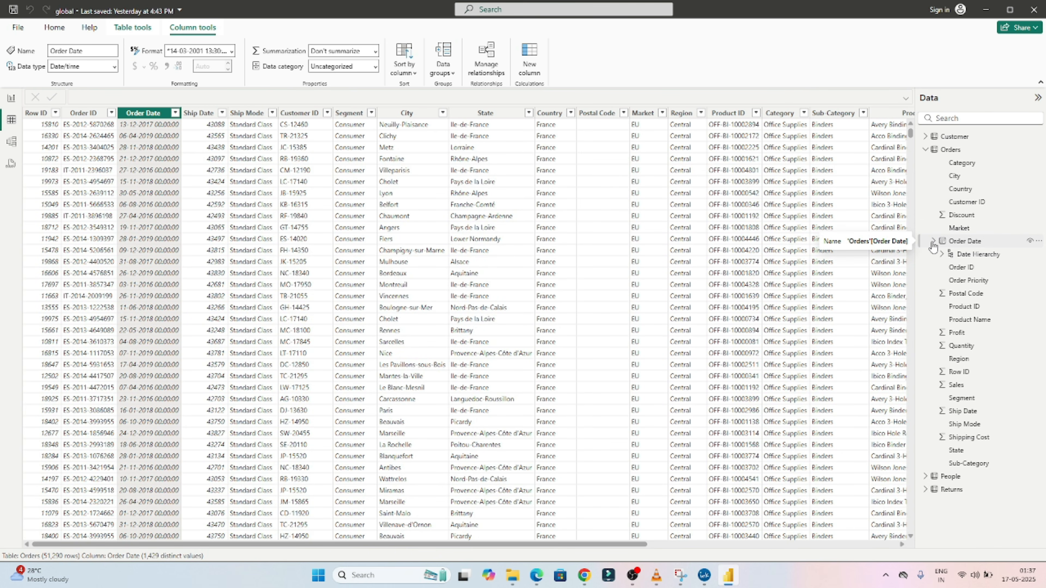
pyautogui.click(942, 254)
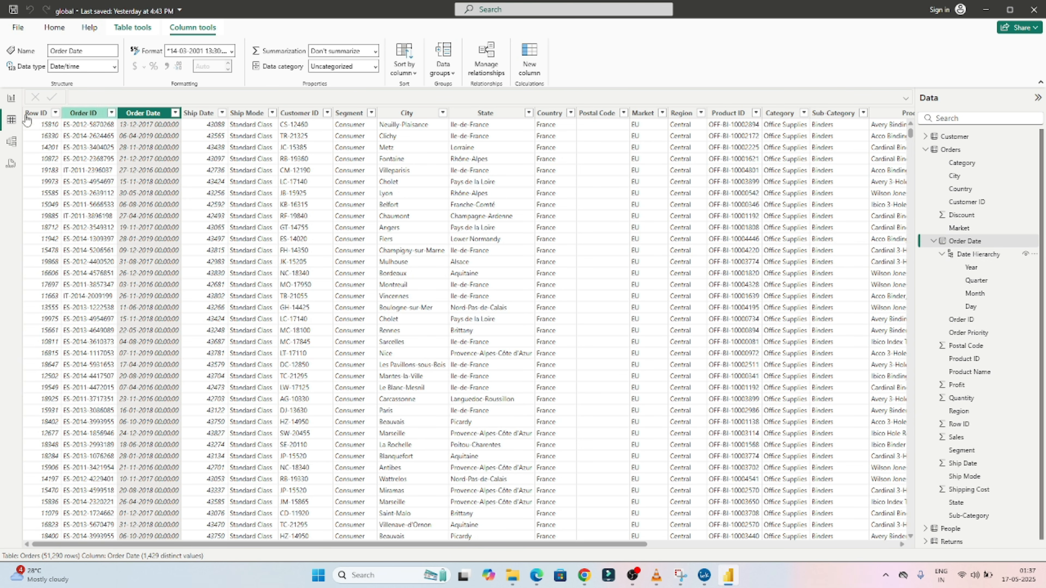
# Step: In the report's empty column chart, put Order Date's Year on the X-axis and Sales on the Y-axis
pyautogui.click(11, 99)
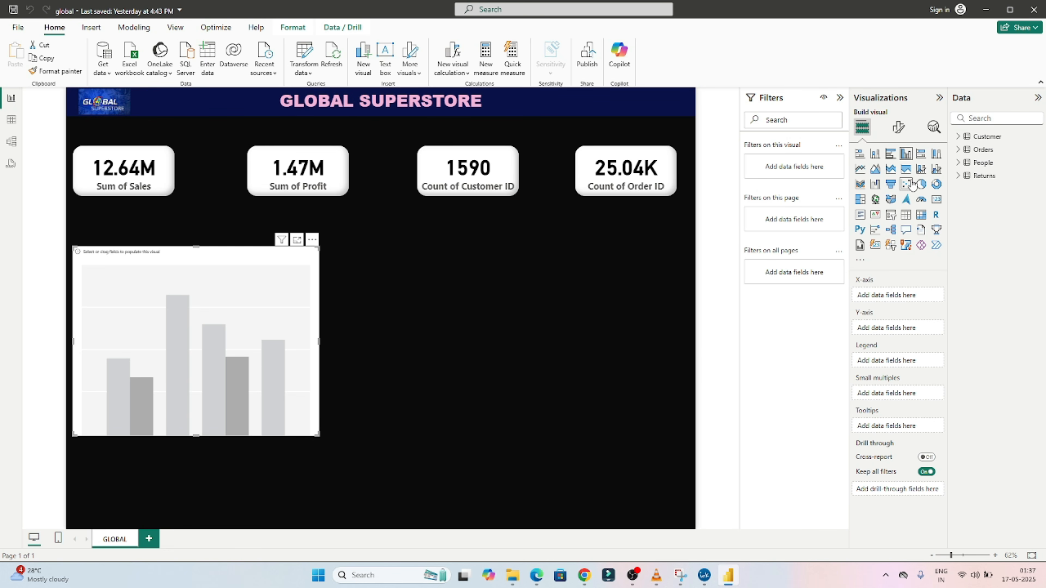
pyautogui.click(959, 150)
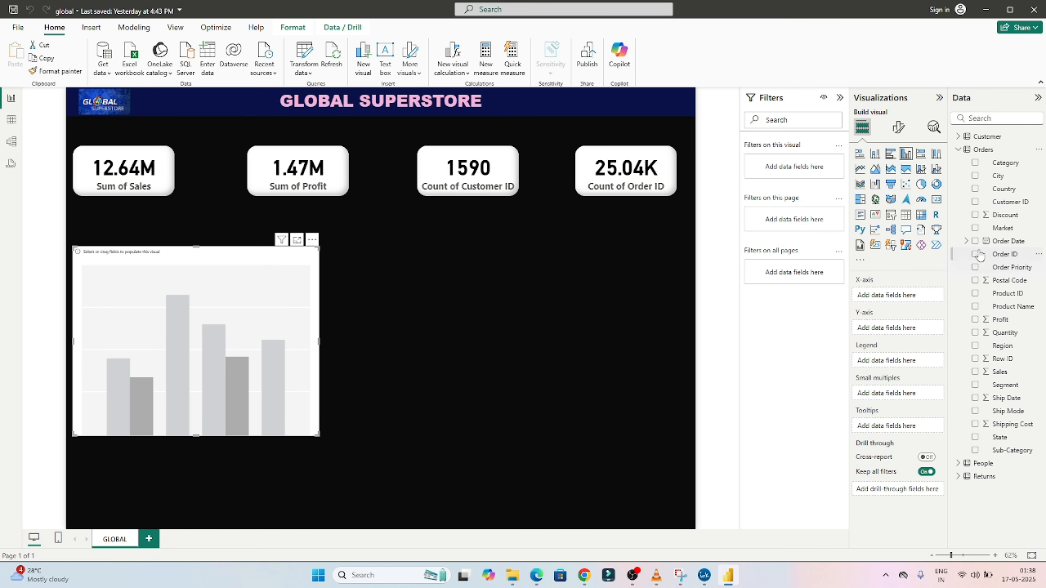
pyautogui.click(966, 242)
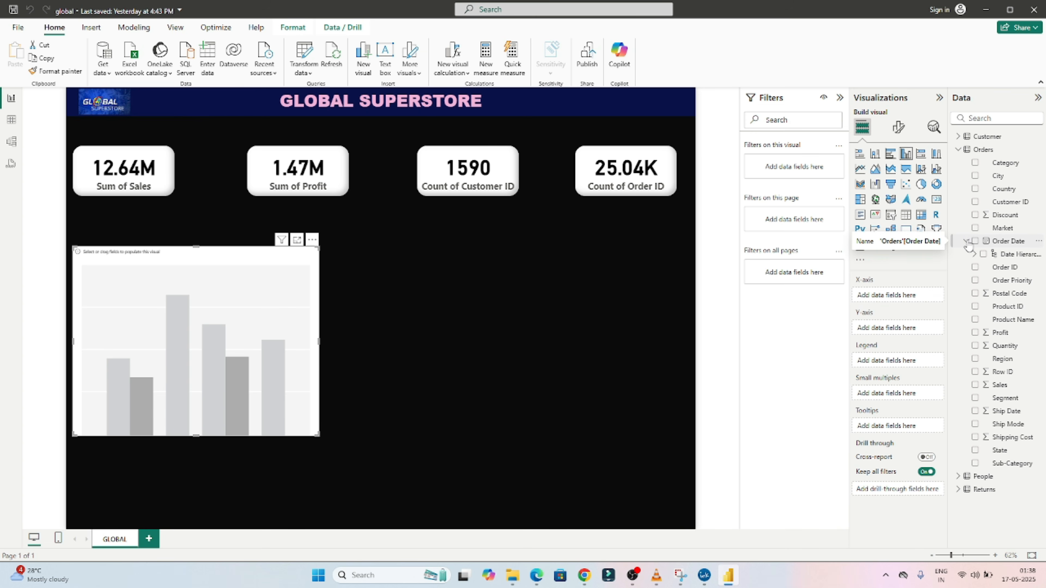
pyautogui.click(974, 254)
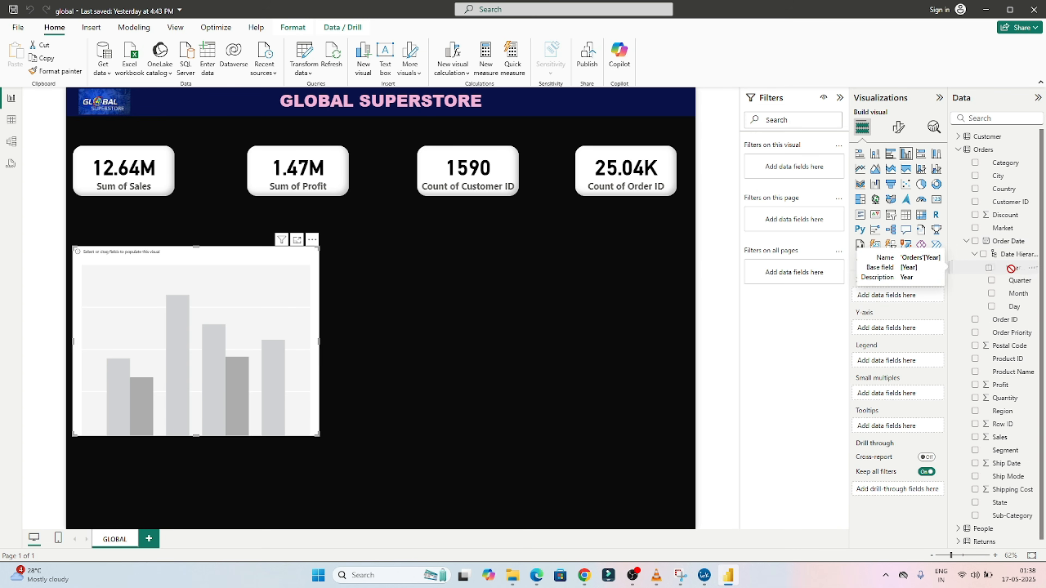
pyautogui.moveTo(1015, 275); pyautogui.dragTo(893, 303)
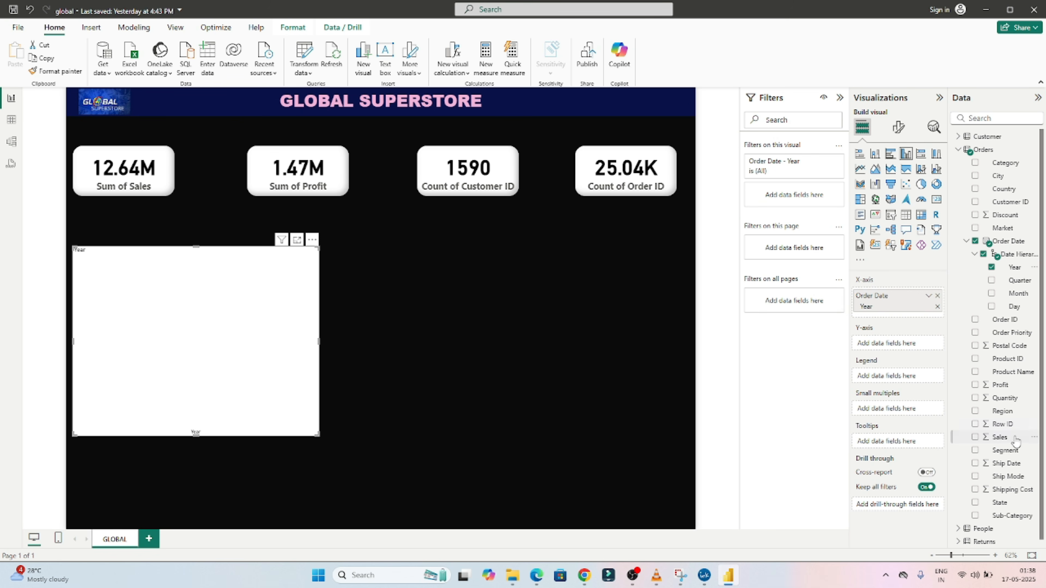
pyautogui.moveTo(1000, 440); pyautogui.dragTo(902, 347)
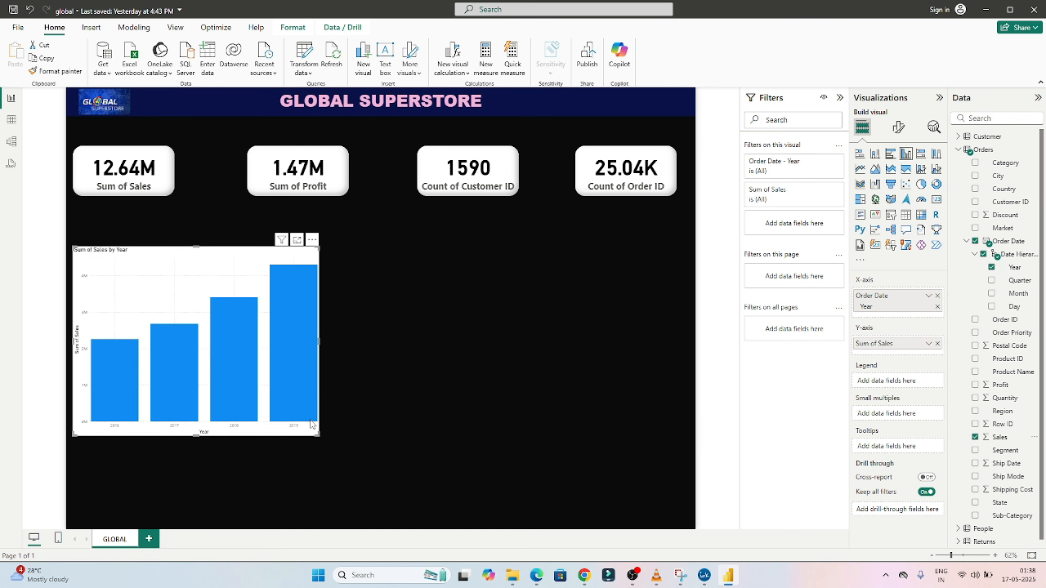
# Step: Resize the sales-by-year chart to be wider and slightly shorter, and check the 2019 column's details
pyautogui.moveTo(319, 435); pyautogui.dragTo(446, 417)
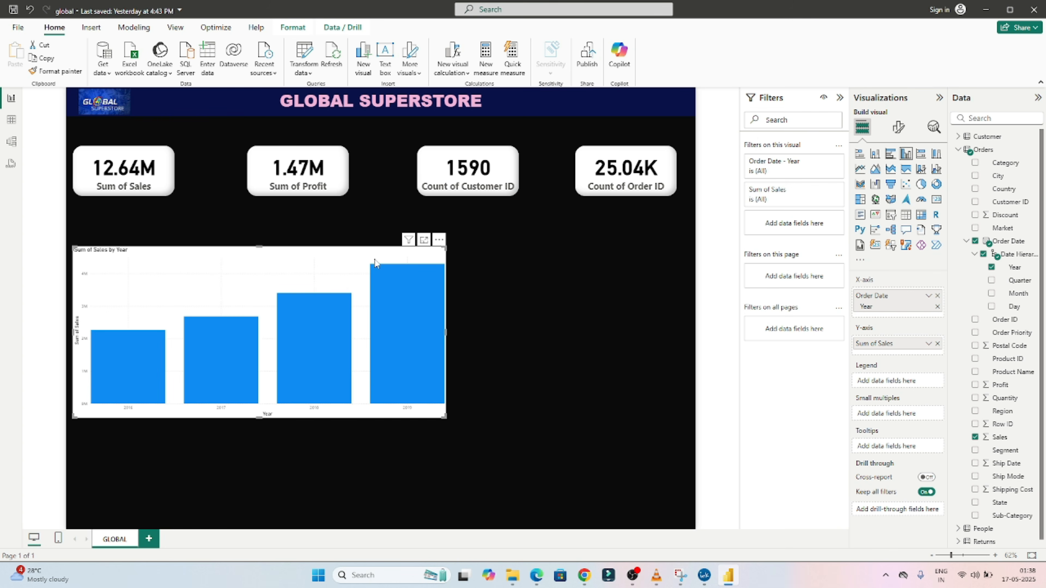
pyautogui.moveTo(376, 271)
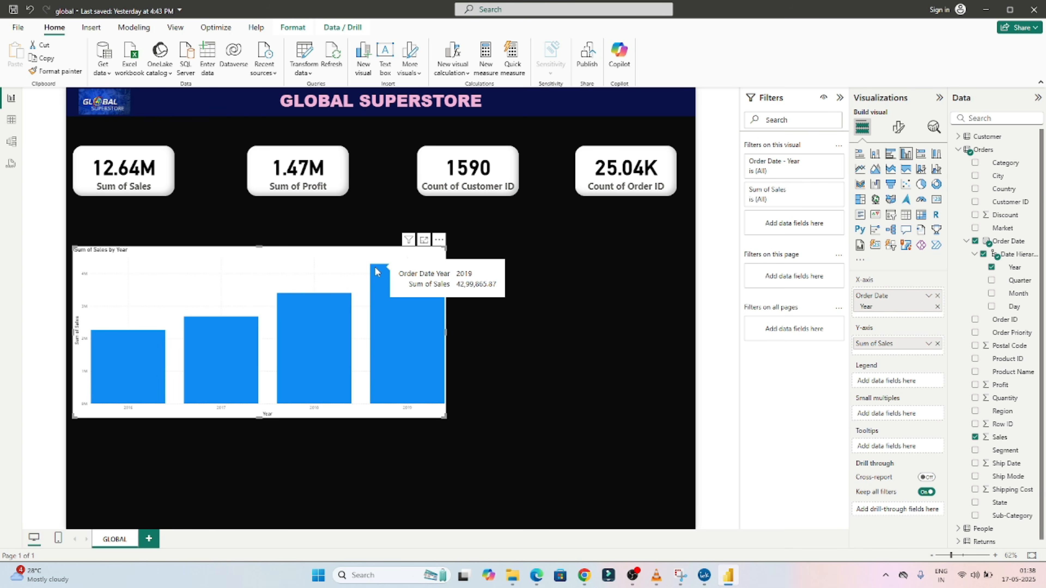
pyautogui.click(590, 298)
pyautogui.click(338, 260)
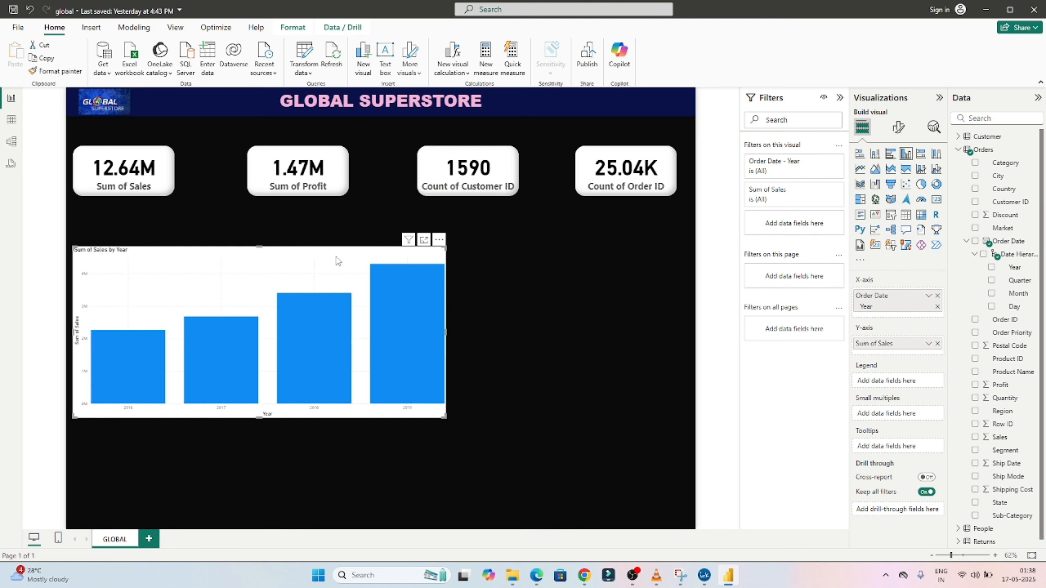
# Step: Set the chart's X-axis type to Categorical and format its values in bold at font size 20
pyautogui.click(899, 131)
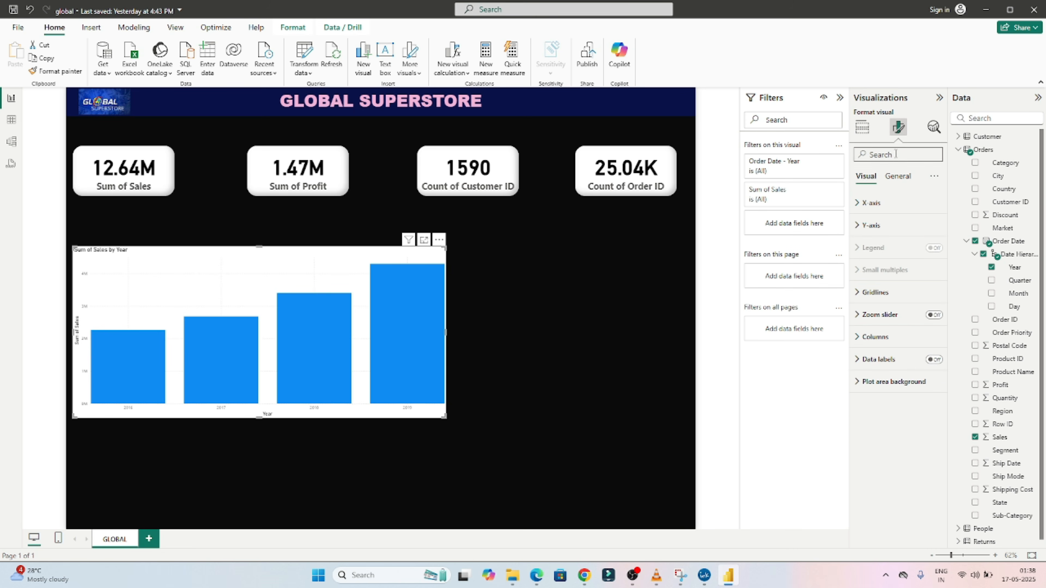
pyautogui.click(857, 203)
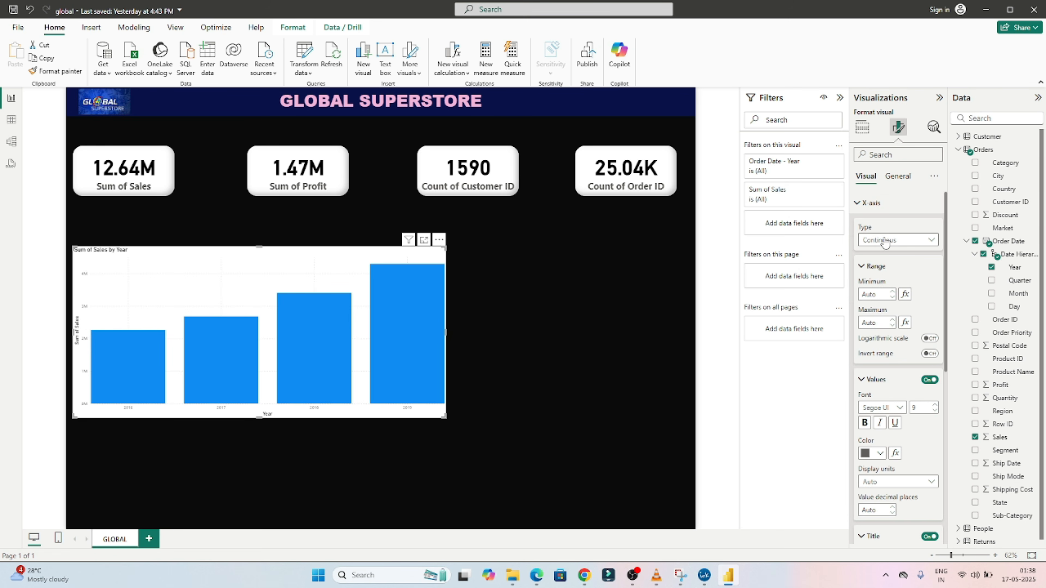
pyautogui.click(877, 248)
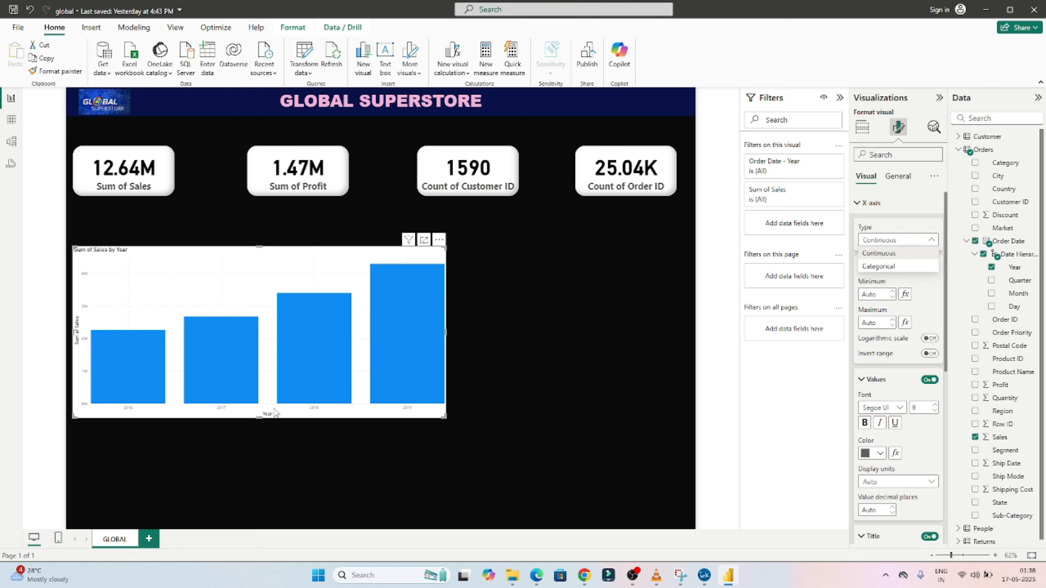
pyautogui.click(891, 267)
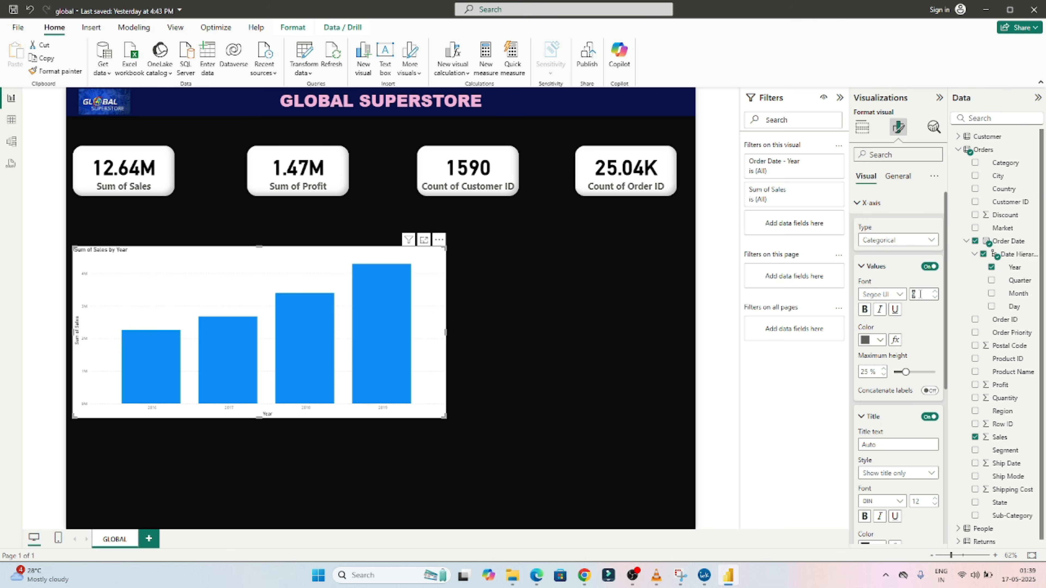
pyautogui.write('20')
pyautogui.click(864, 310)
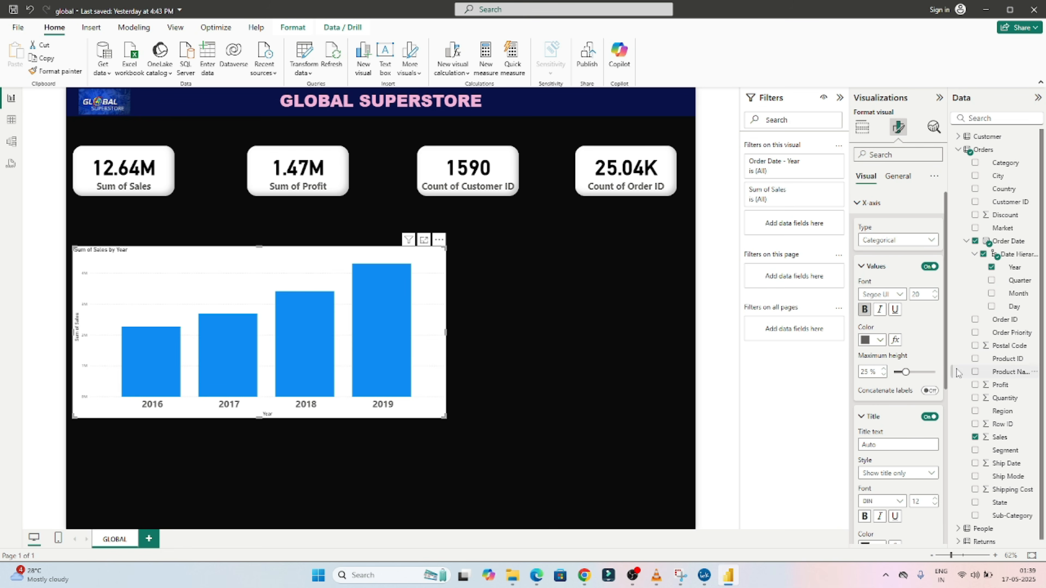
pyautogui.click(859, 203)
# Step: Format the chart's Y-axis values in bold at font size 20 and deselect the chart
pyautogui.click(857, 226)
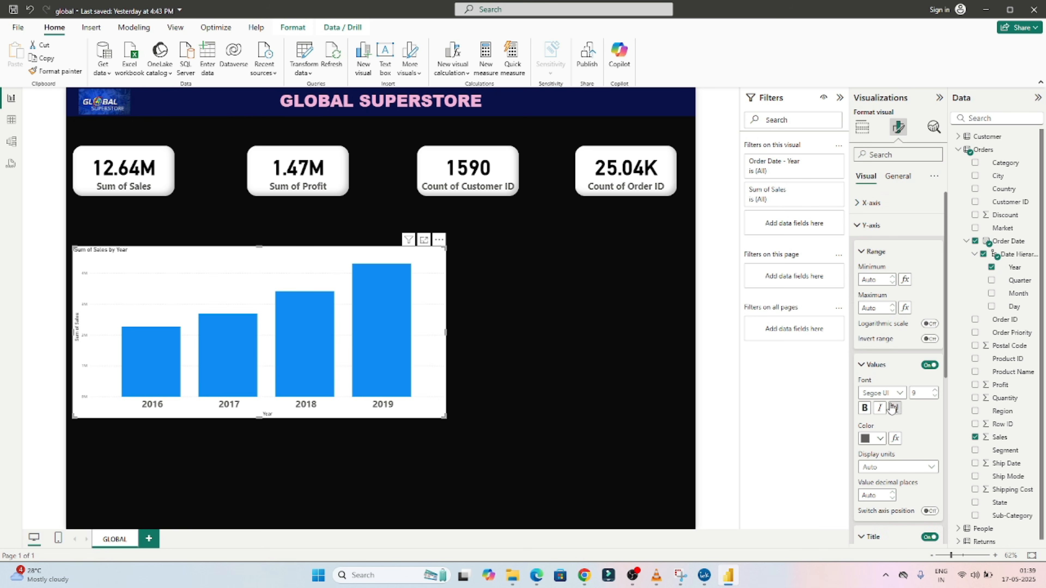
pyautogui.click(917, 392)
pyautogui.press('BackSpace')
pyautogui.write('20')
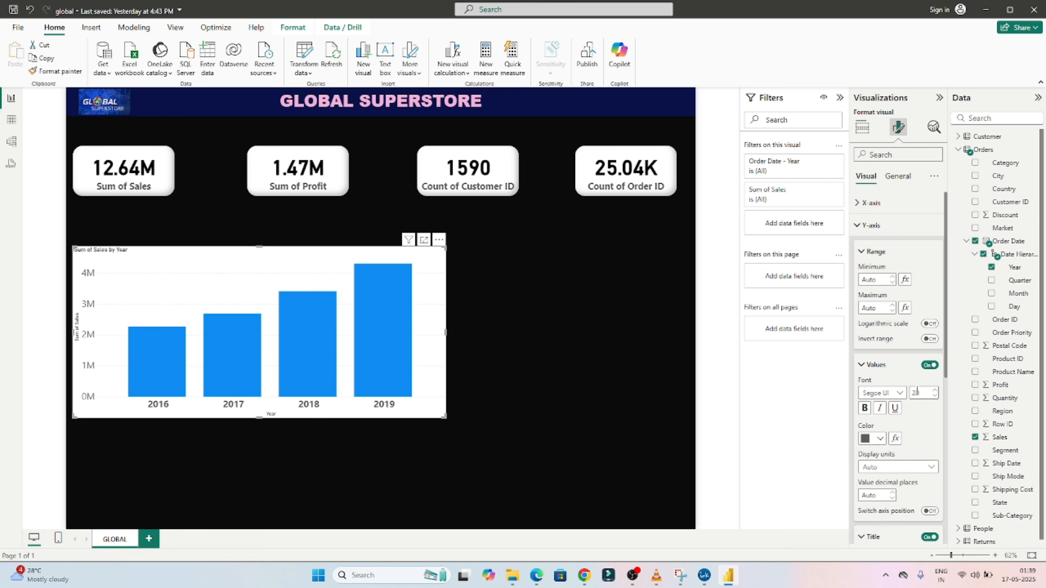
pyautogui.click(865, 413)
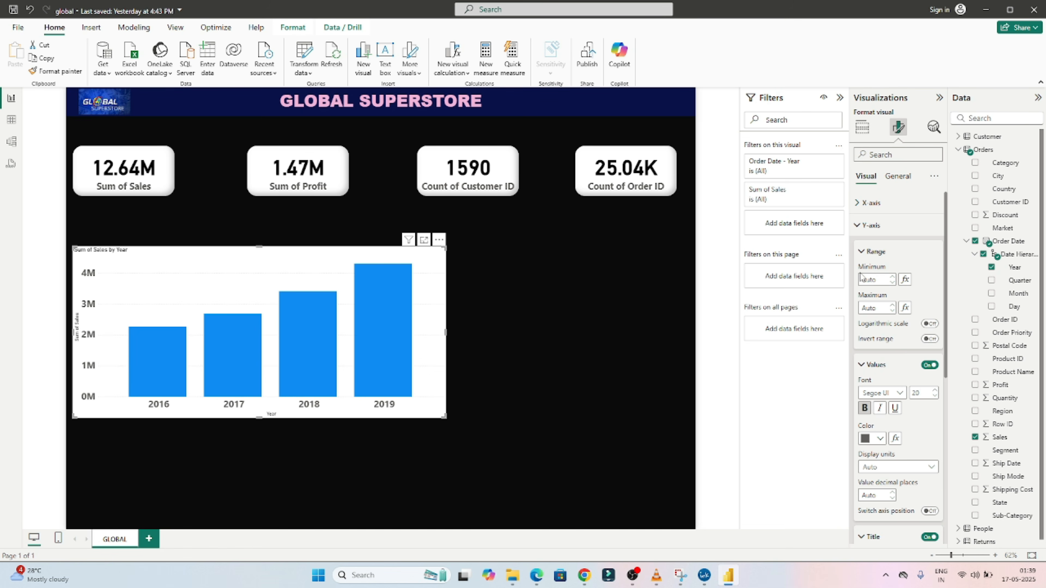
pyautogui.click(857, 226)
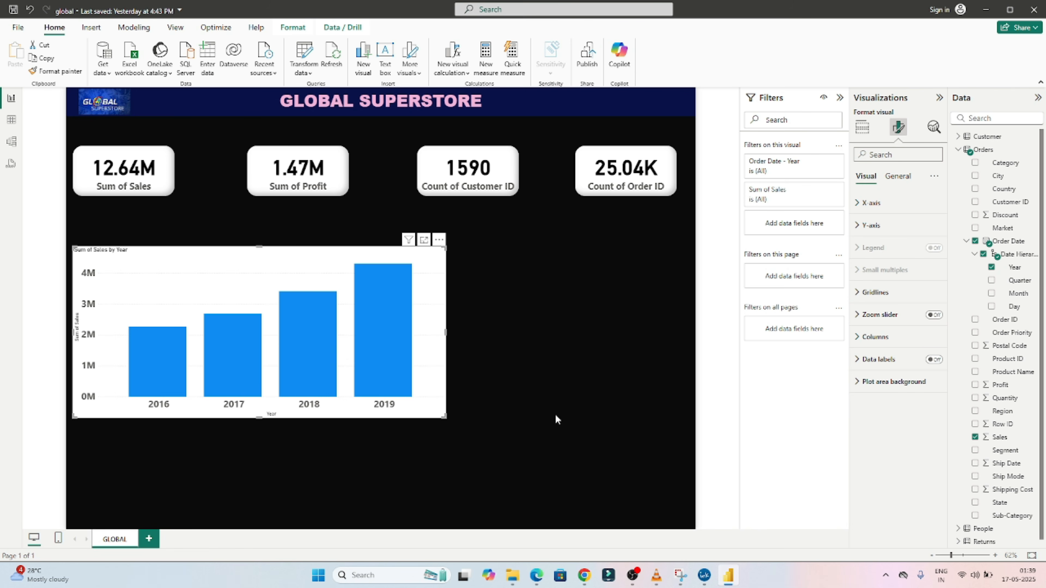
pyautogui.click(548, 419)
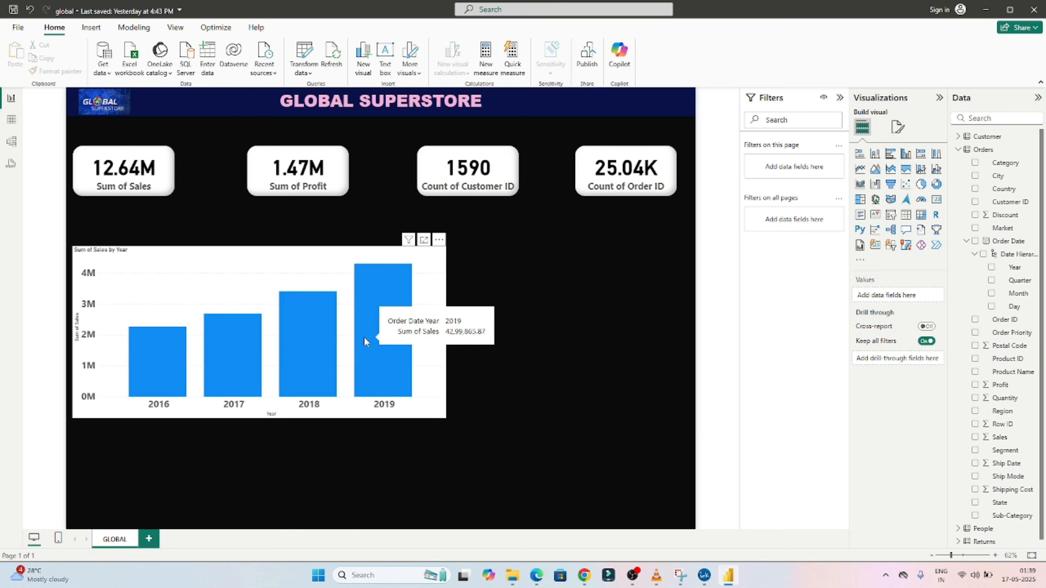
# Step: Set the color of all columns in the sales-by-year chart to the theme orange
pyautogui.click(249, 256)
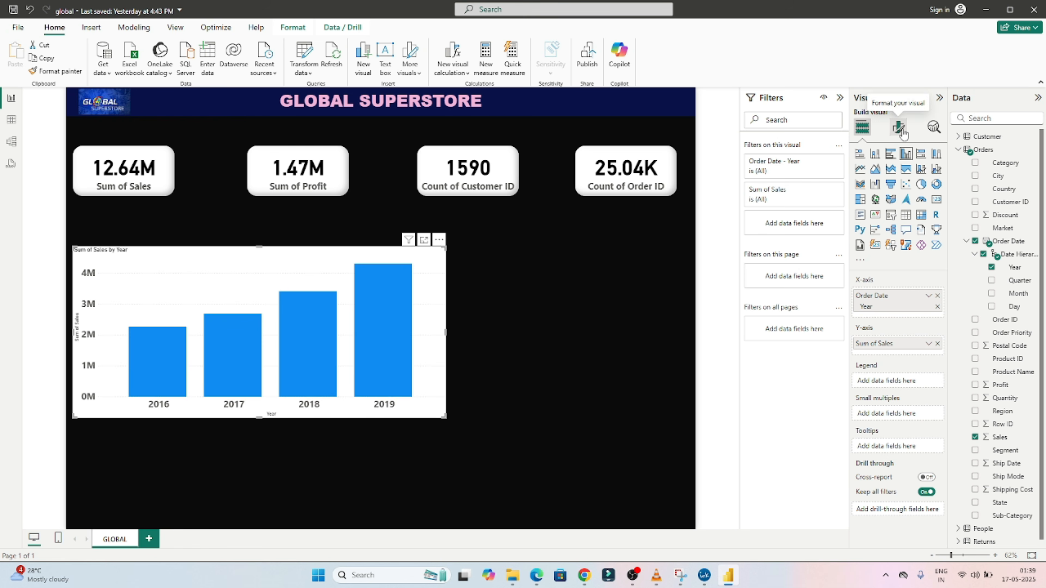
pyautogui.click(894, 130)
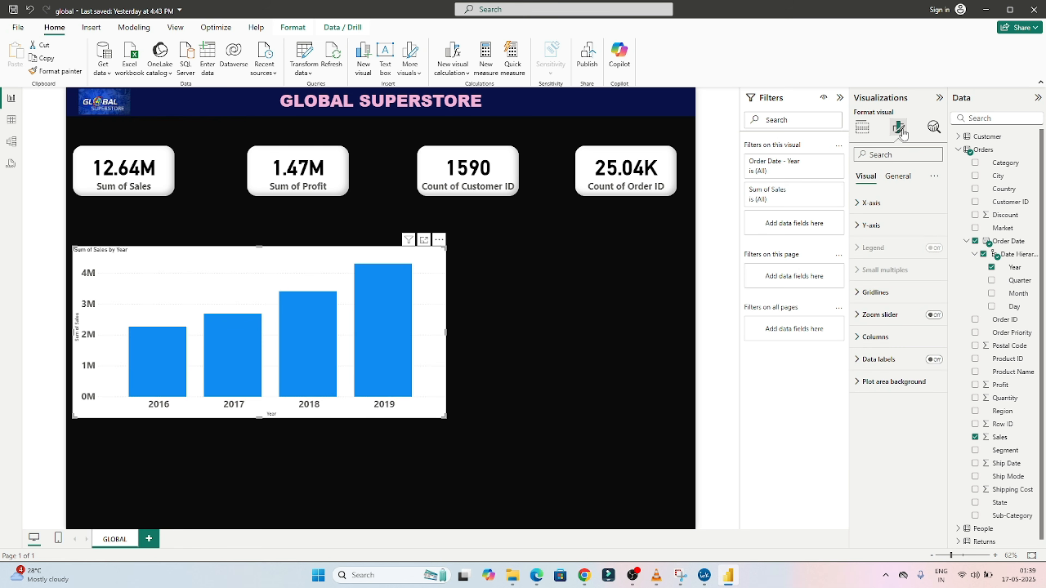
pyautogui.click(861, 337)
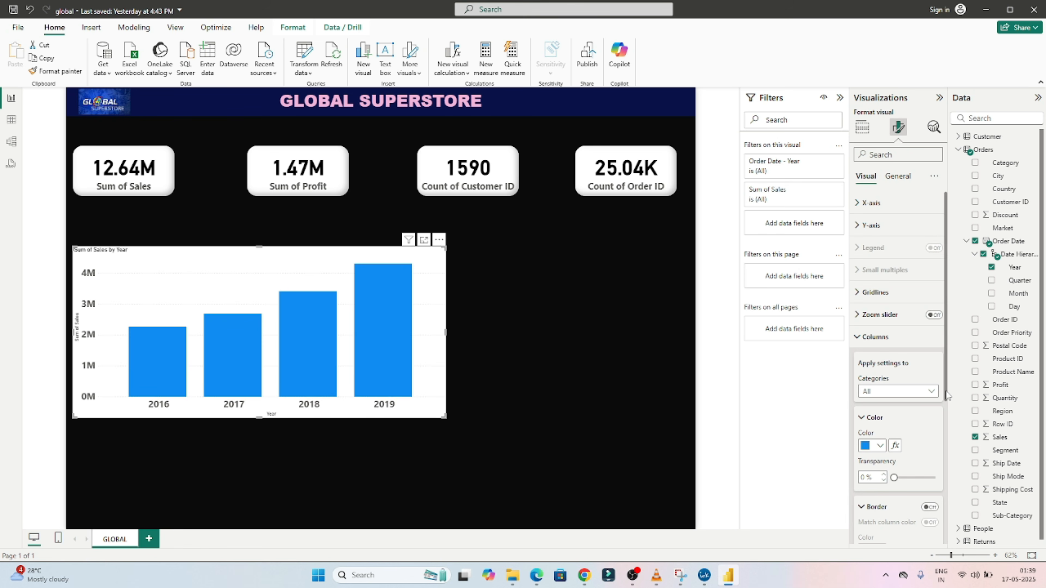
pyautogui.scroll(-3, 942, 412)
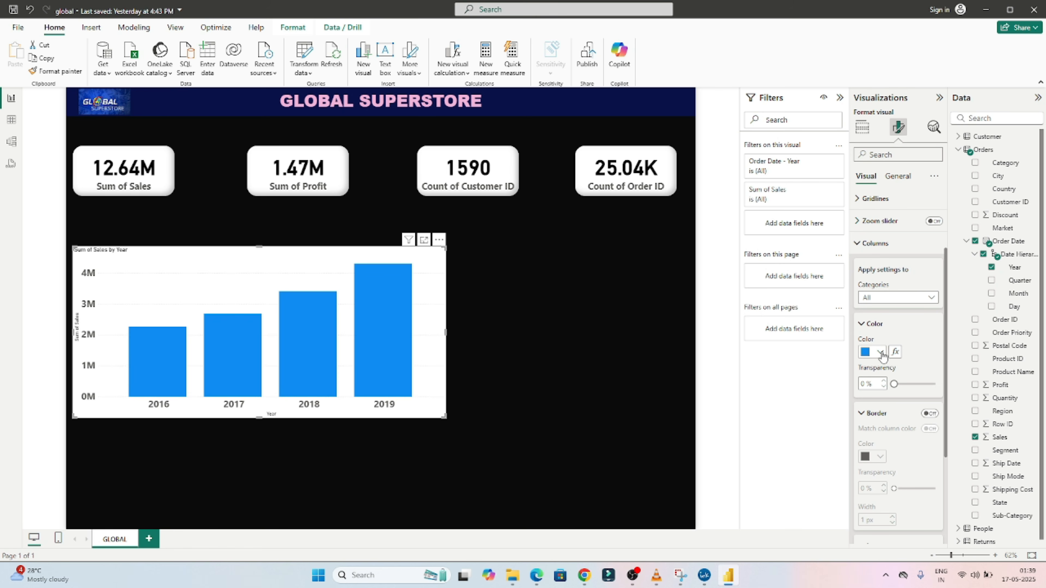
pyautogui.click(880, 352)
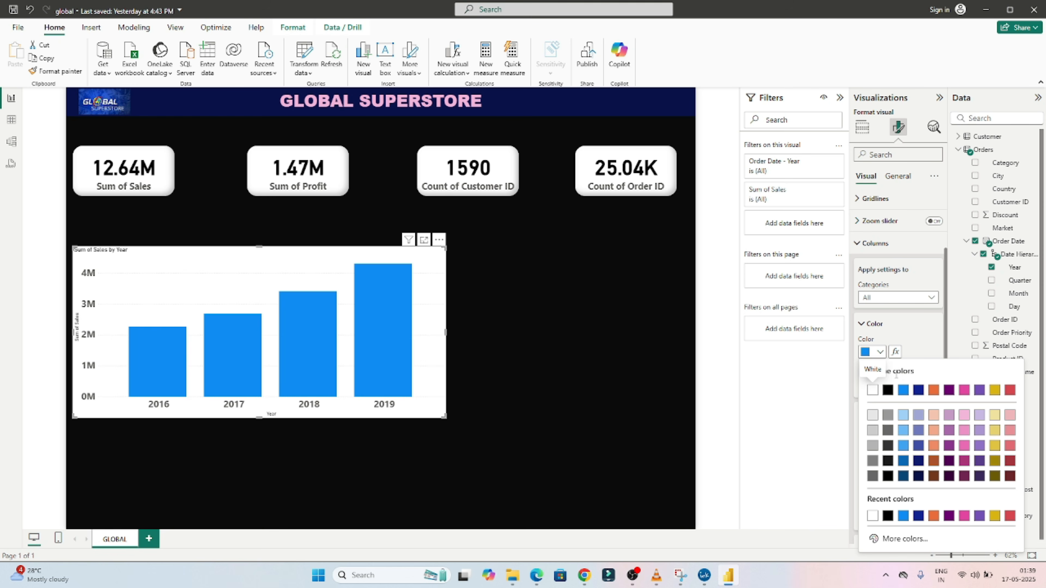
pyautogui.click(933, 389)
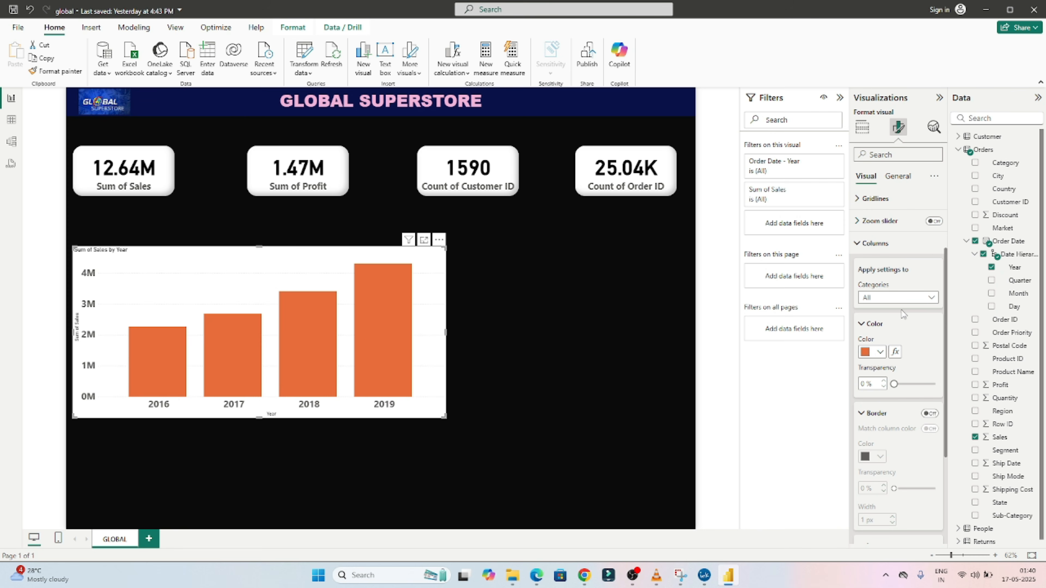
# Step: Give the chart's 2016 column its own dark blue theme color
pyautogui.click(888, 300)
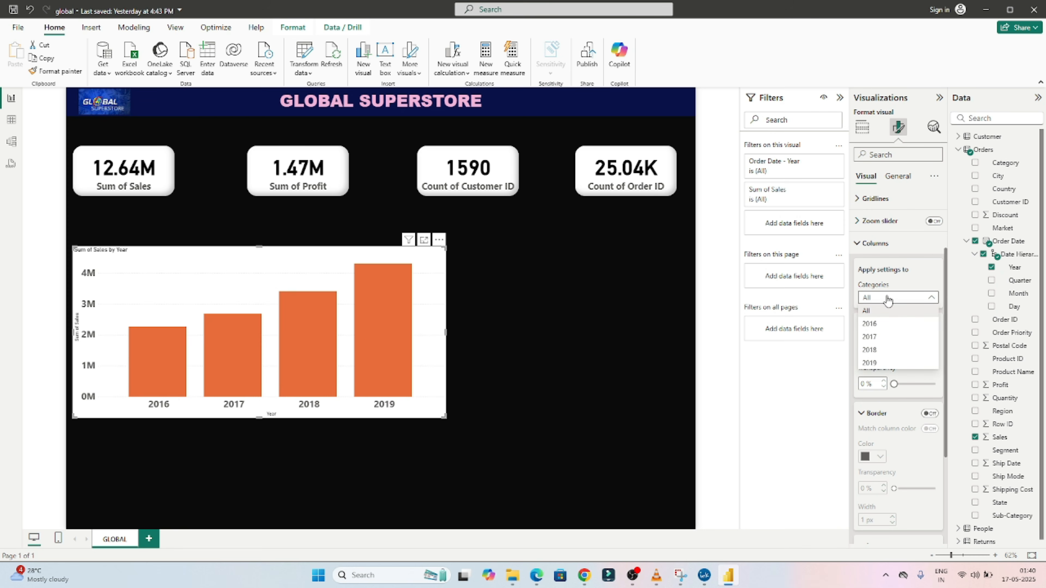
pyautogui.click(872, 324)
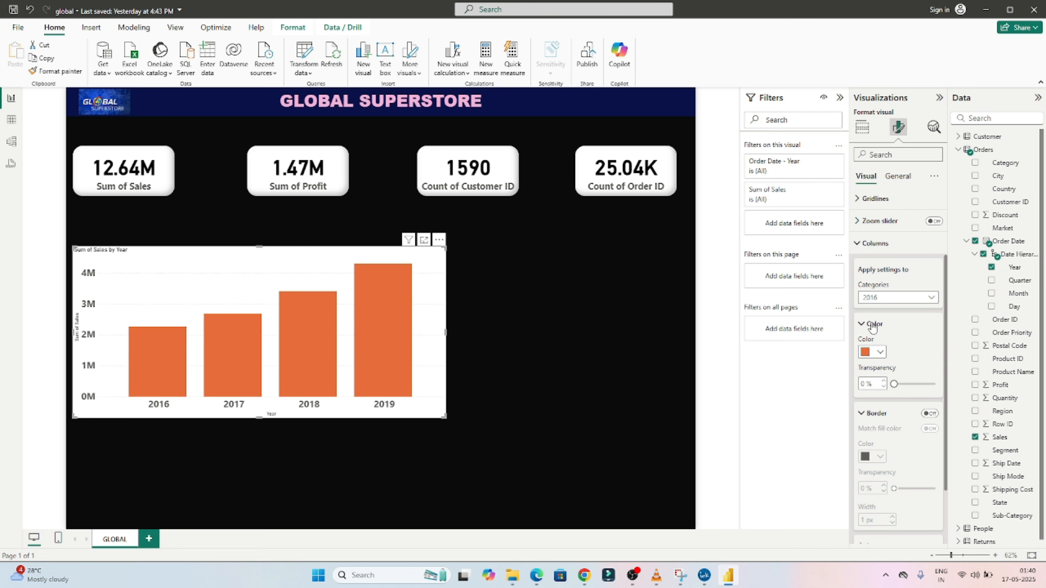
pyautogui.click(880, 353)
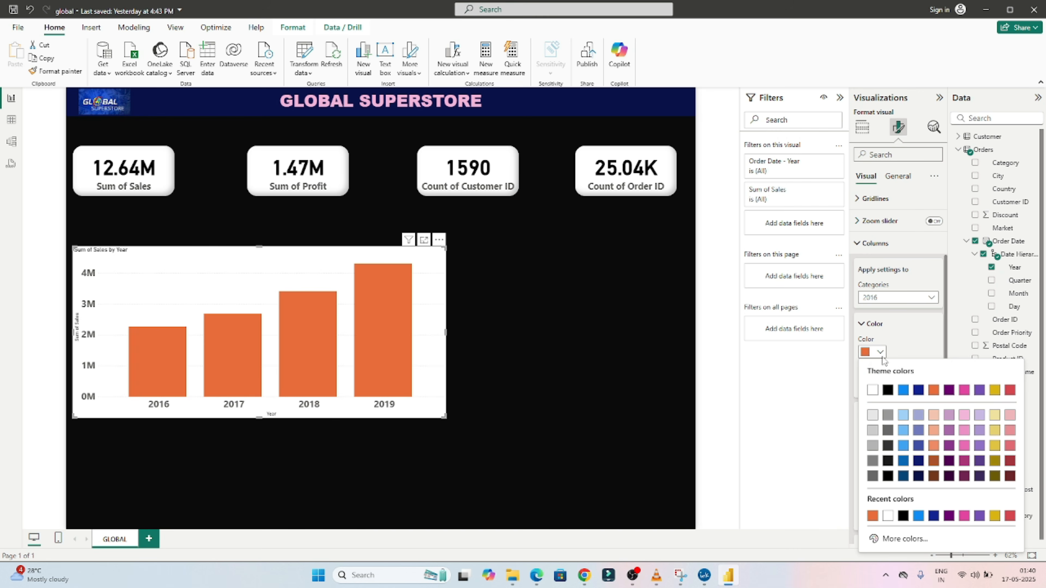
pyautogui.click(918, 390)
pyautogui.click(910, 328)
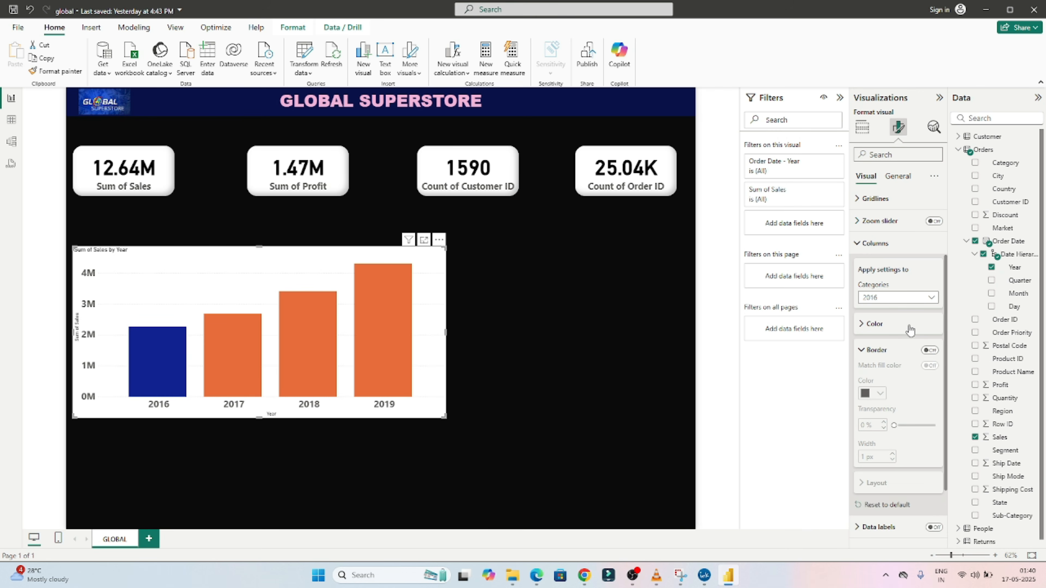
# Step: Give the chart's 2017 column its own dark purple theme color
pyautogui.click(895, 297)
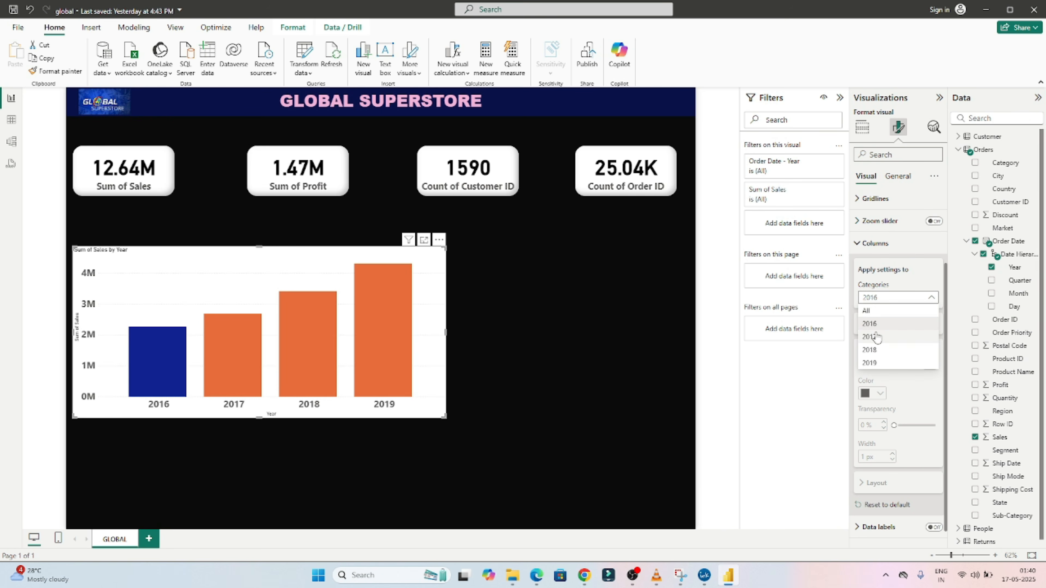
pyautogui.click(875, 335)
pyautogui.click(869, 324)
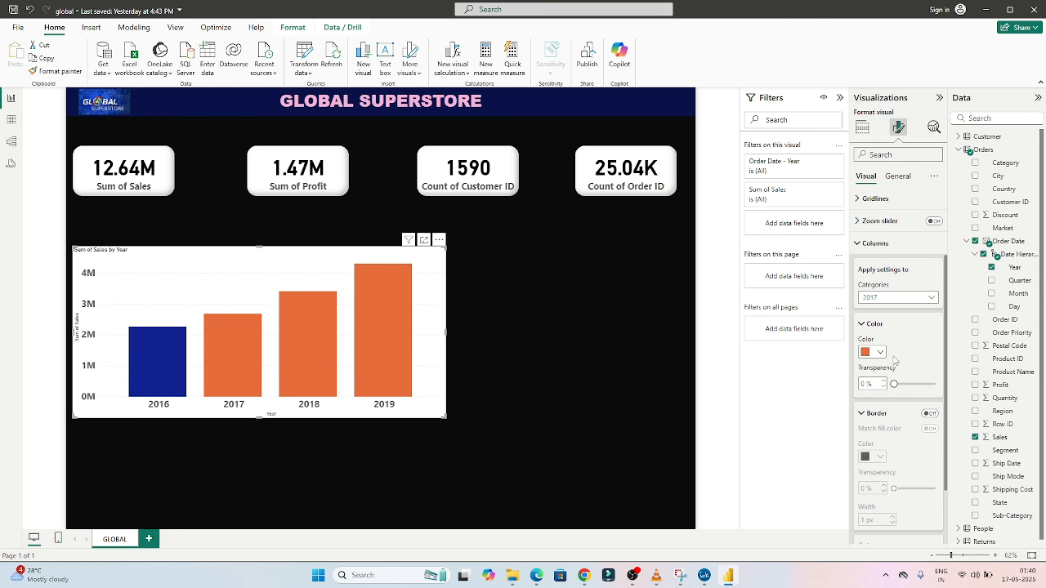
pyautogui.click(880, 352)
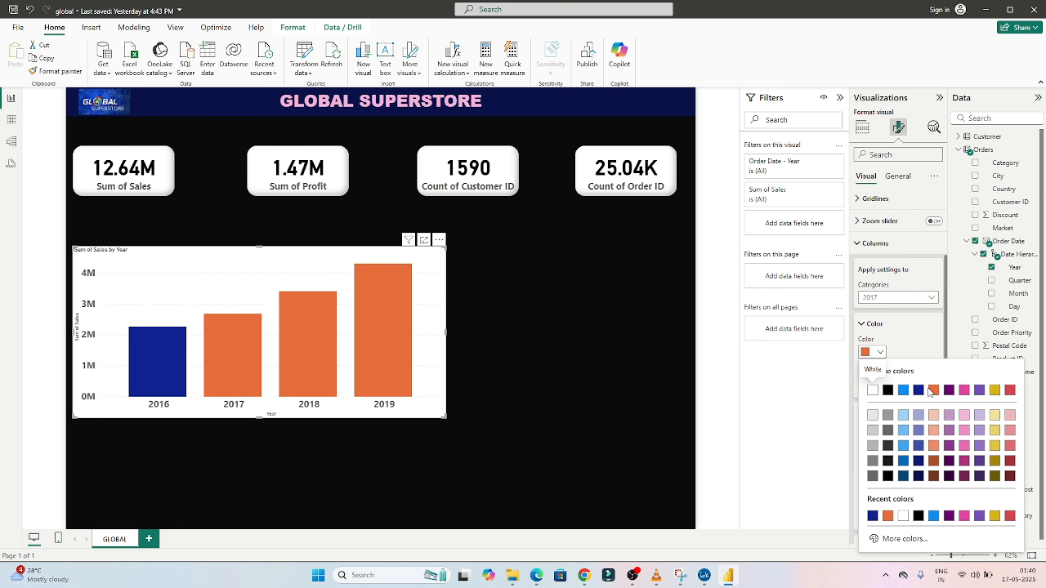
pyautogui.click(948, 390)
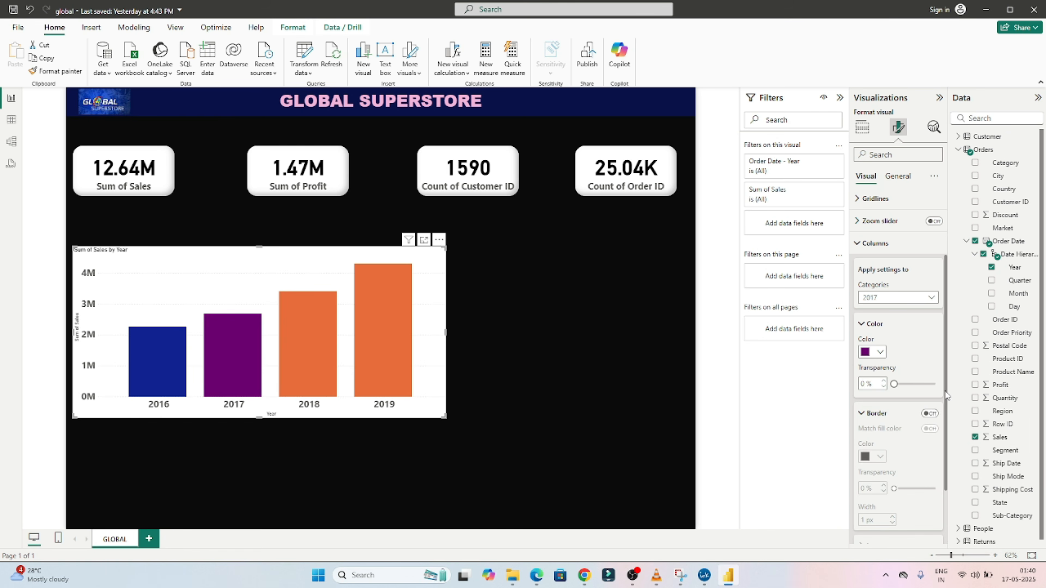
# Step: Give the chart's 2018 column its own yellow theme color and deselect the chart
pyautogui.click(893, 299)
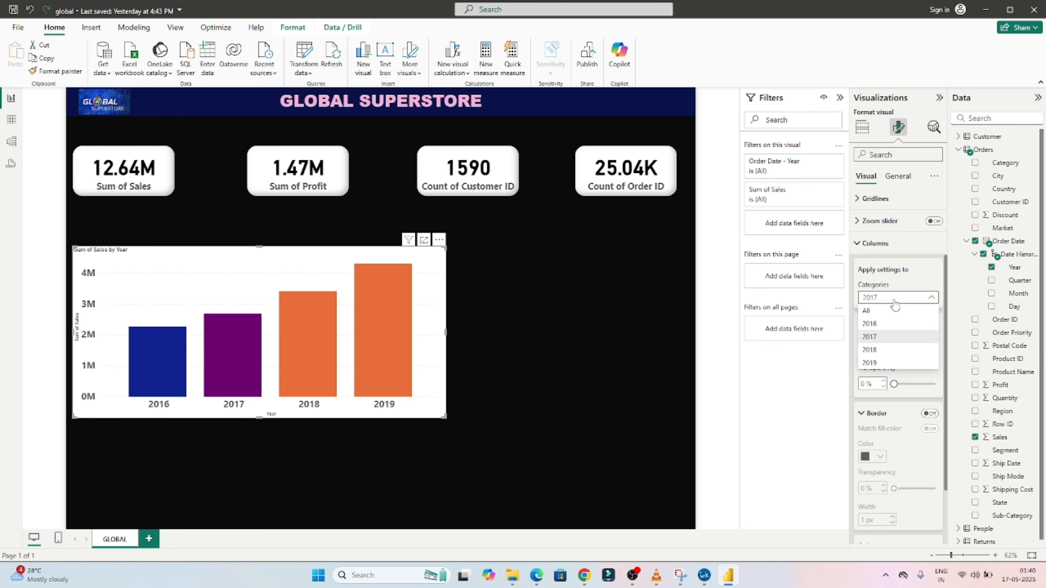
pyautogui.click(876, 350)
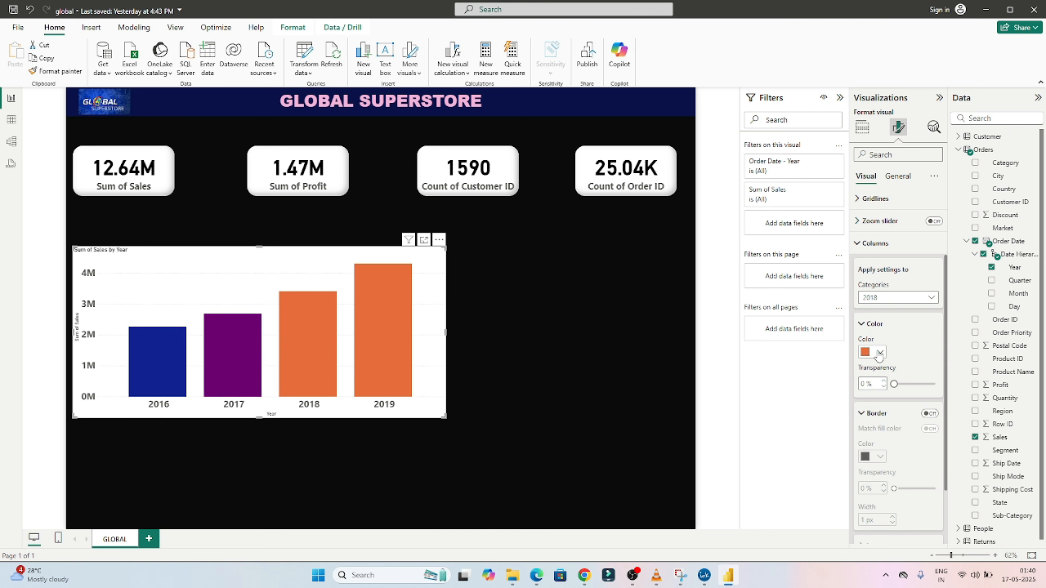
pyautogui.click(879, 353)
pyautogui.click(993, 396)
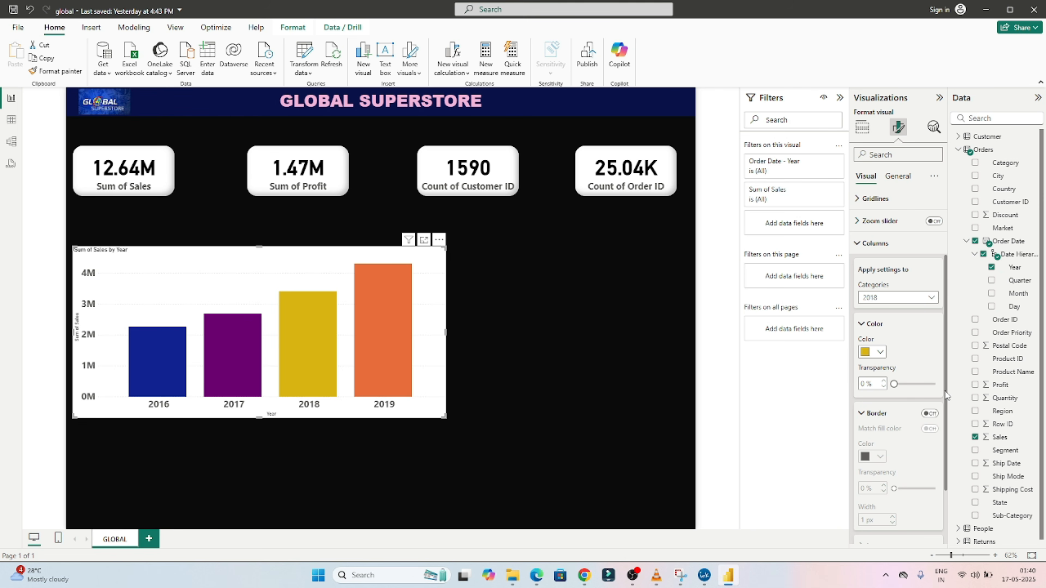
pyautogui.scroll(-2, 946, 399)
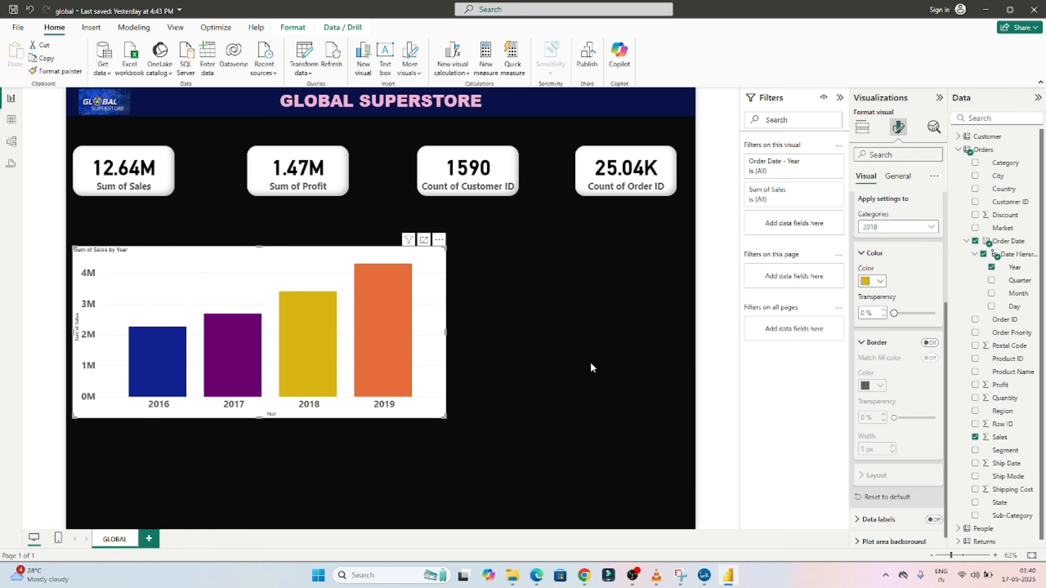
pyautogui.click(563, 371)
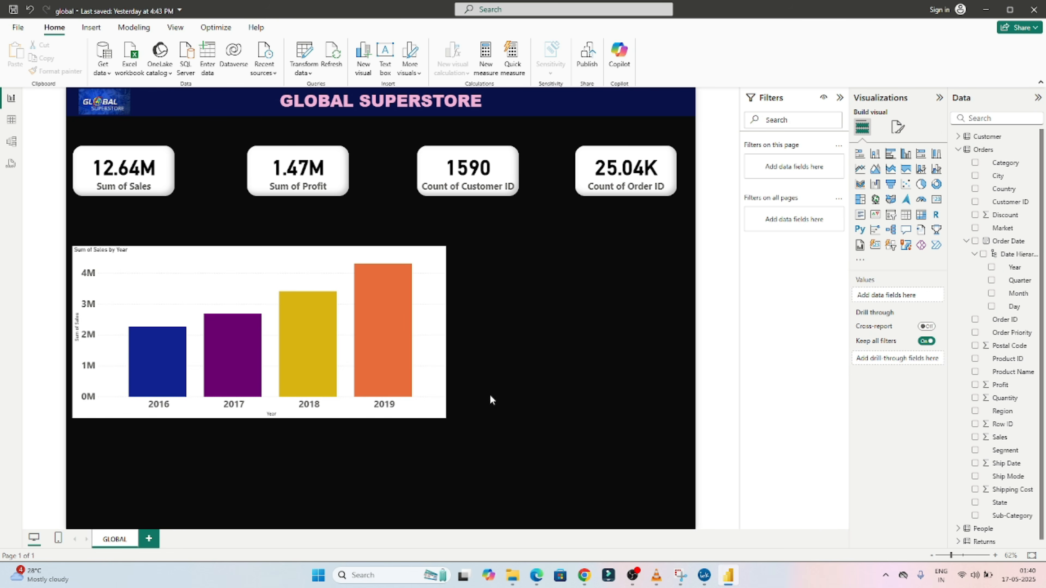
# Step: Cross-filter the summary cards by the 2016, 2017 and 2019 columns in turn, clear the filter, and check the columns' details
pyautogui.moveTo(379, 367)
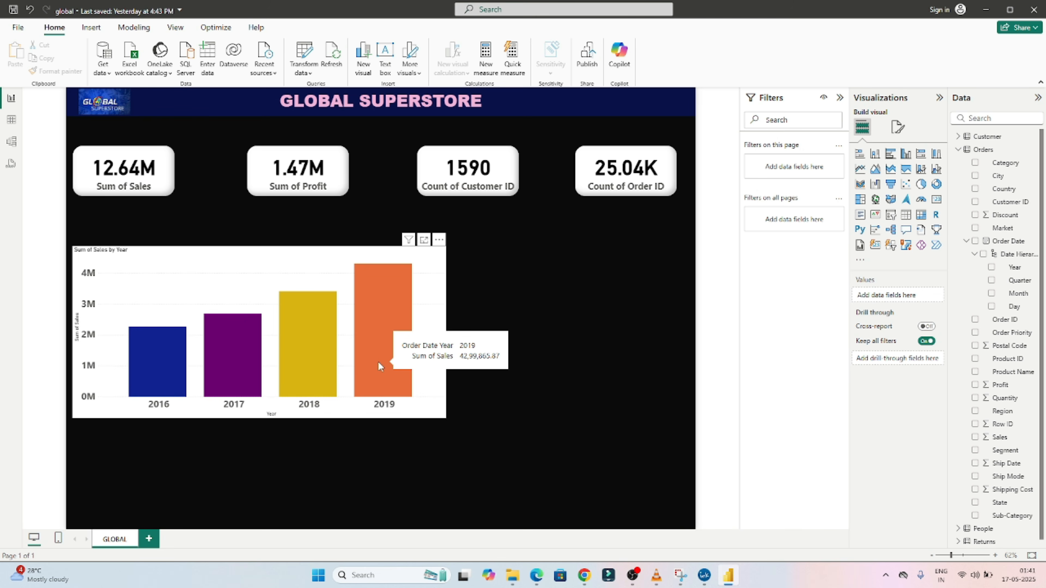
pyautogui.moveTo(302, 361)
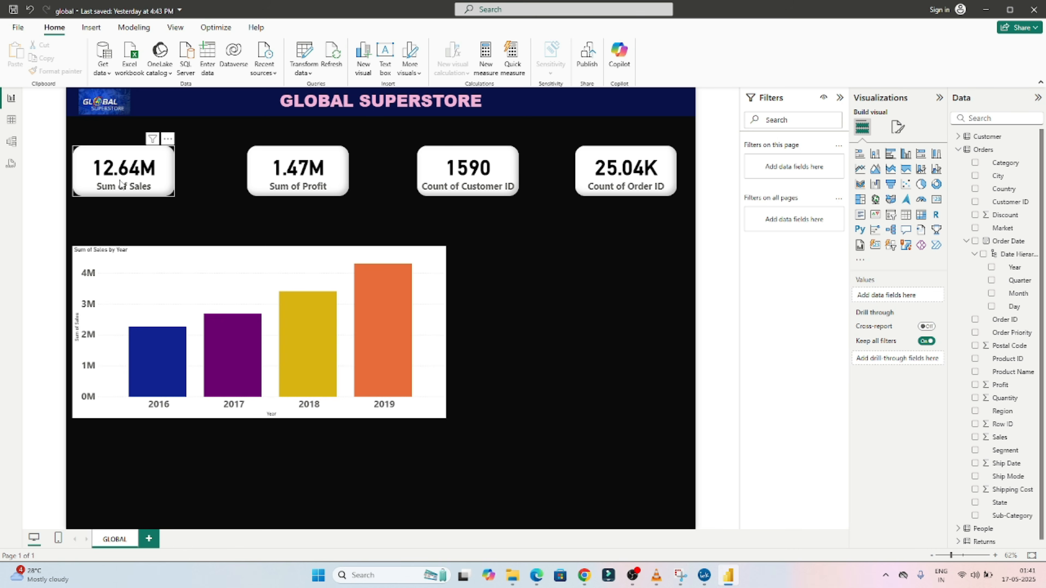
pyautogui.click(153, 359)
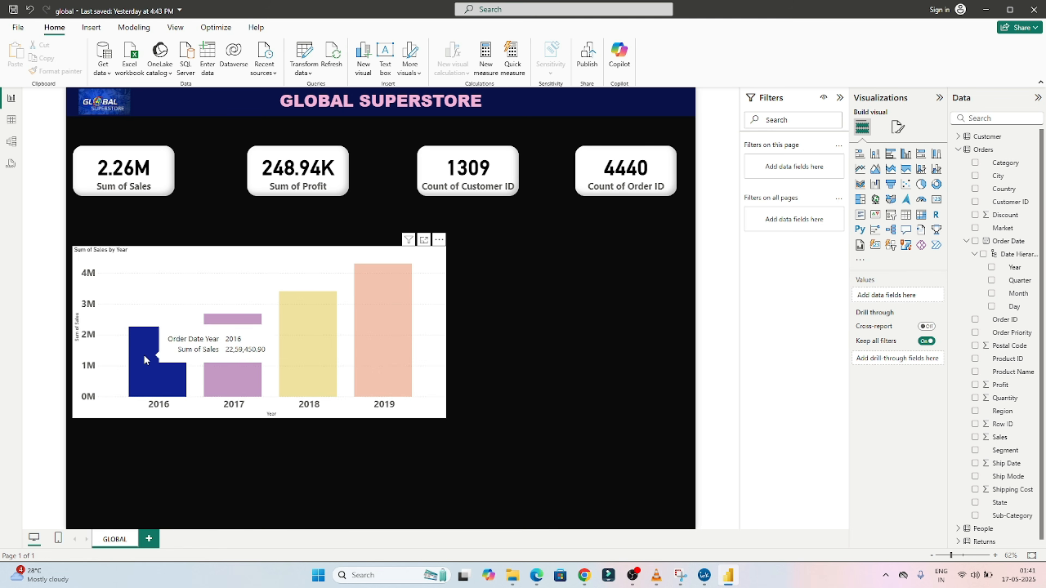
pyautogui.click(230, 376)
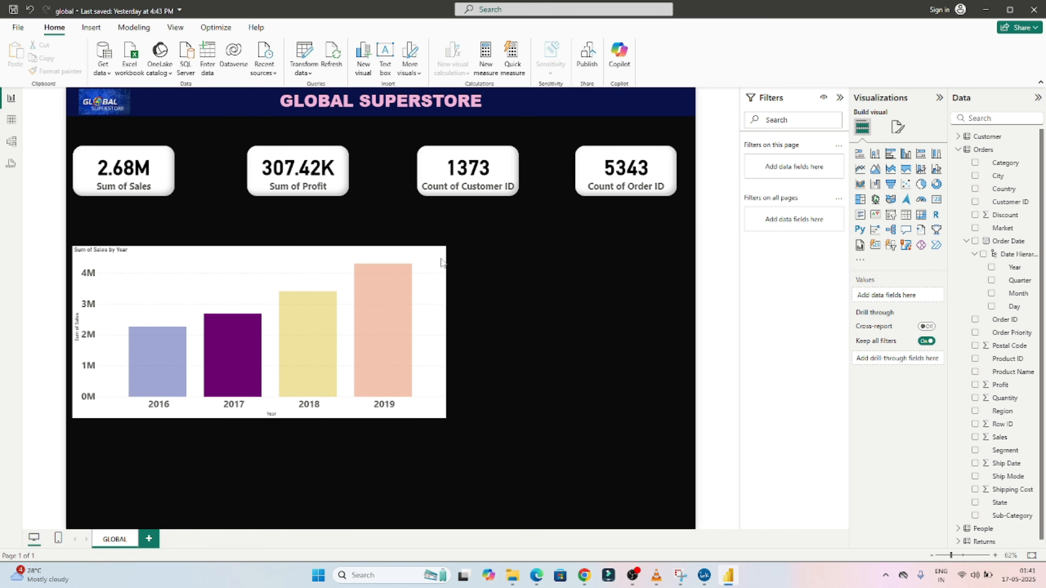
pyautogui.click(367, 361)
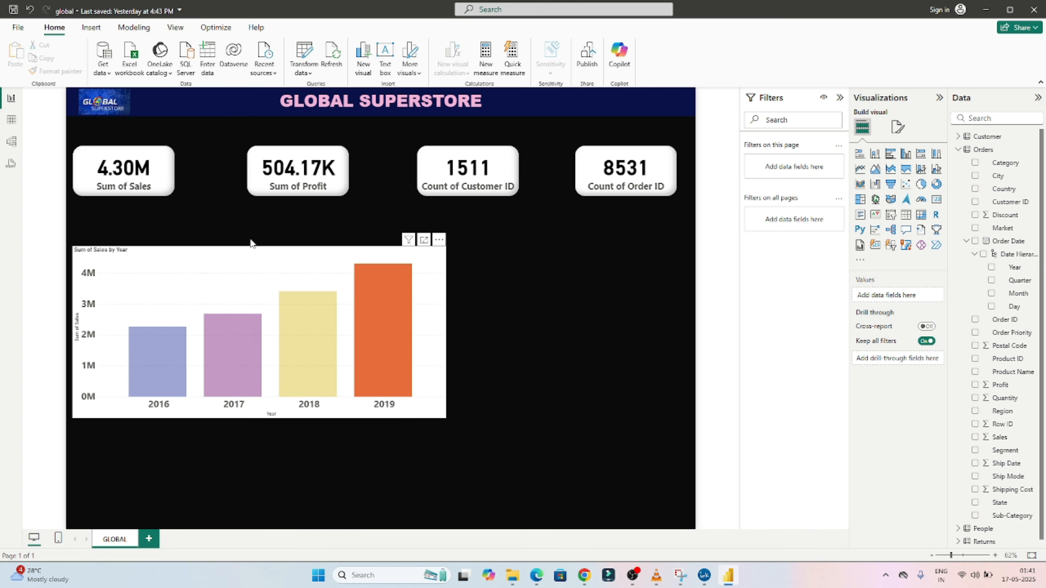
pyautogui.click(394, 351)
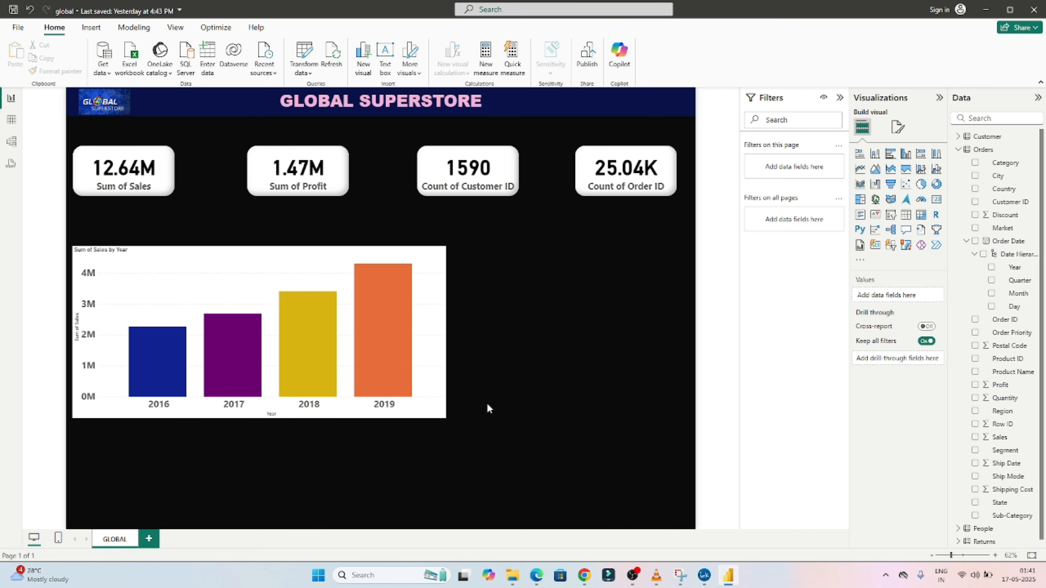
pyautogui.moveTo(380, 354)
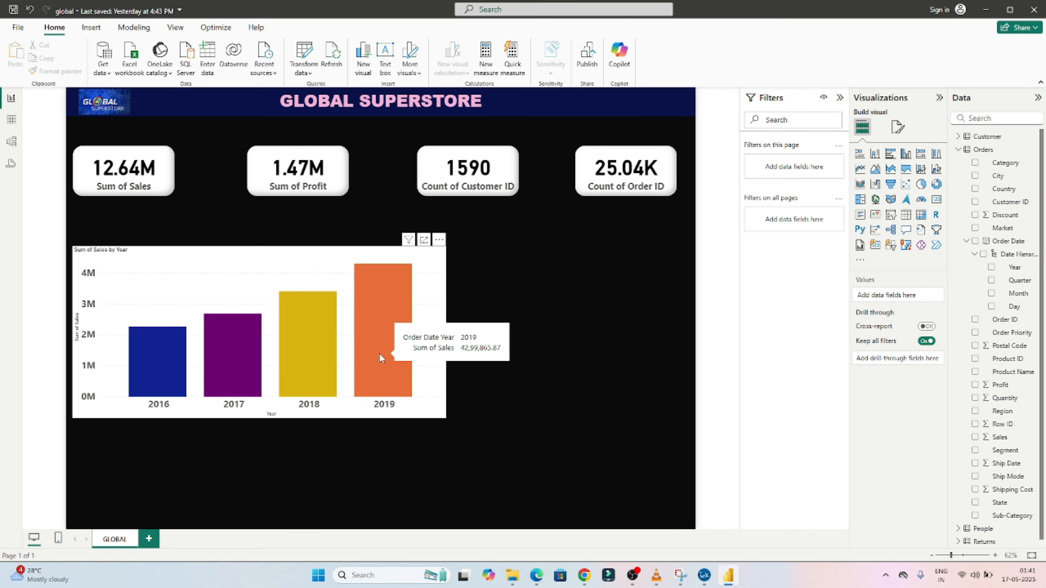
pyautogui.moveTo(222, 355)
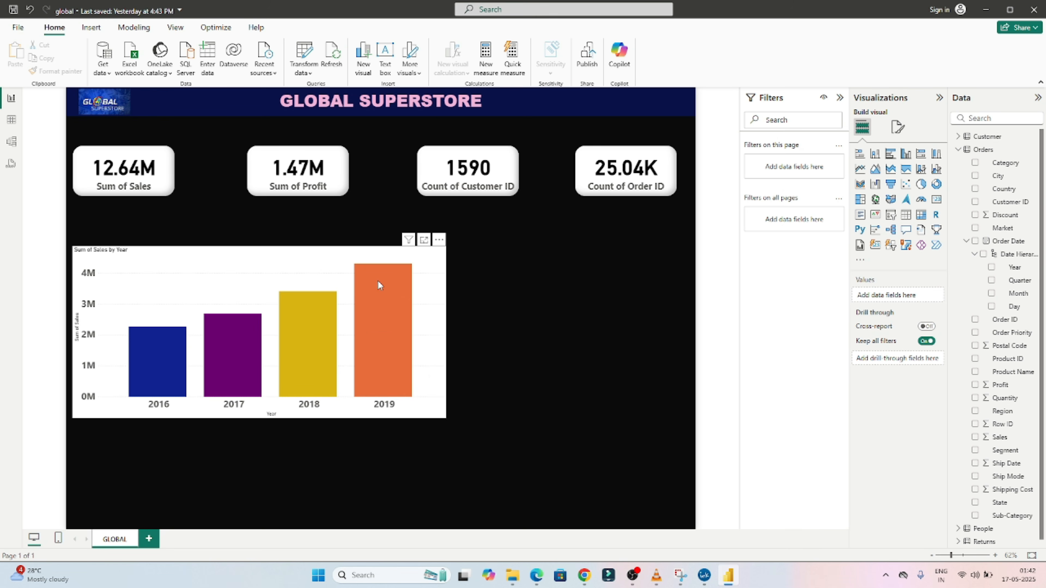
# Step: Turn on data labels for the sales-by-year chart
pyautogui.click(432, 262)
pyautogui.click(898, 127)
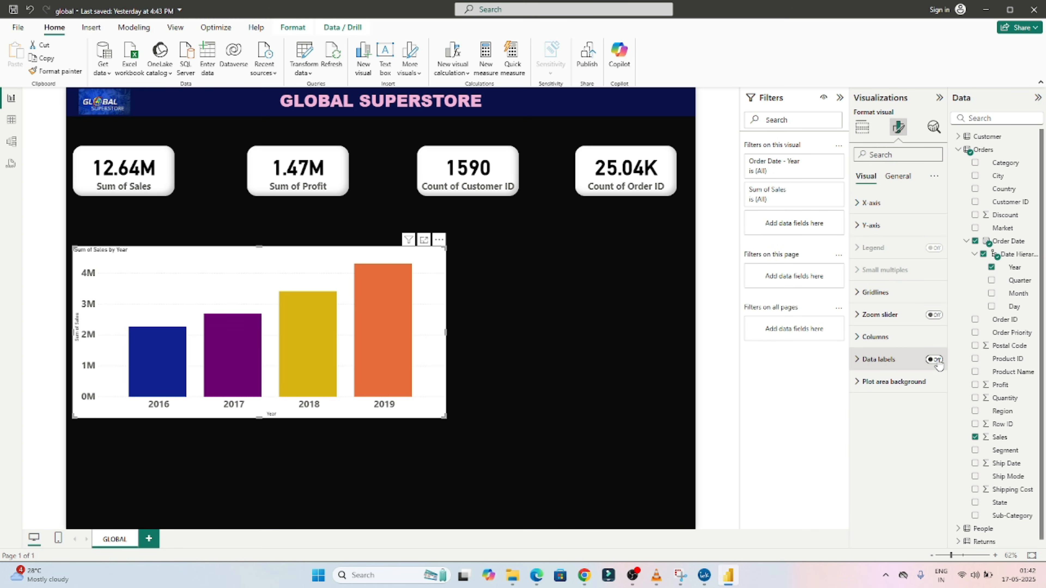
pyautogui.click(936, 360)
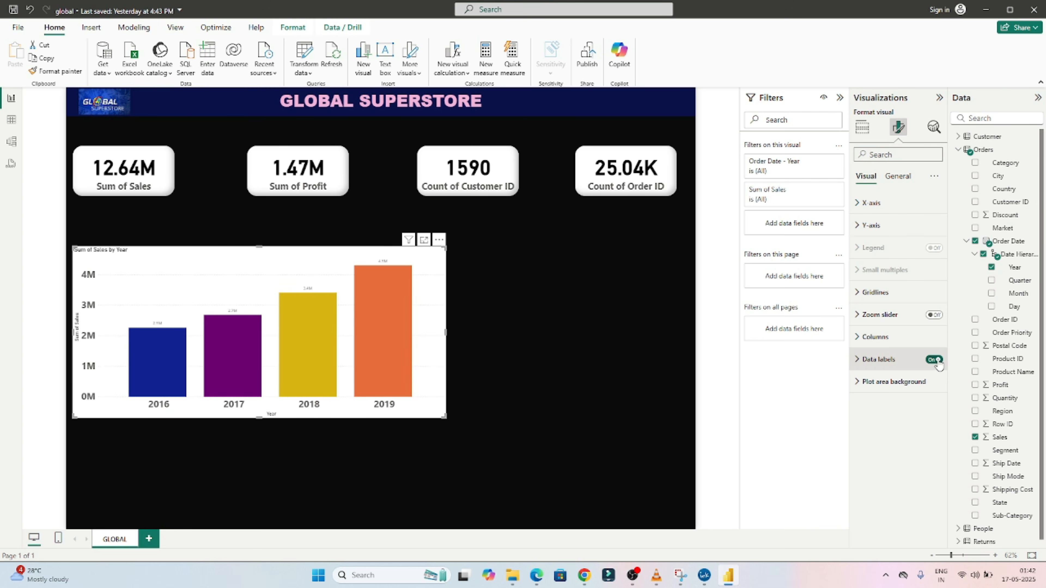
# Step: Set the sales-by-year chart's data label values to font size 20 and make them bold
pyautogui.click(857, 361)
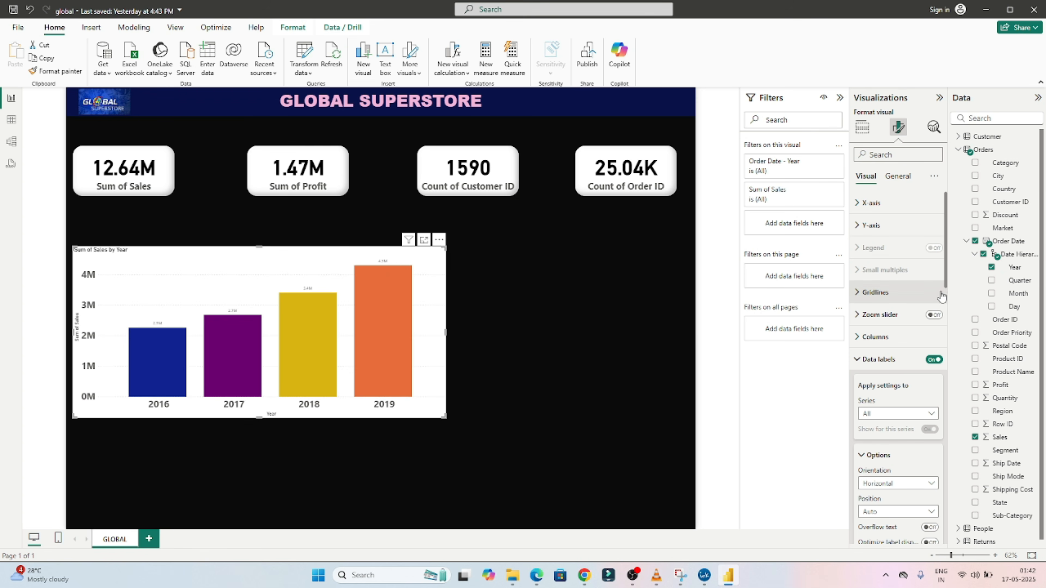
pyautogui.moveTo(944, 283); pyautogui.dragTo(954, 372)
pyautogui.moveTo(953, 372); pyautogui.dragTo(952, 302)
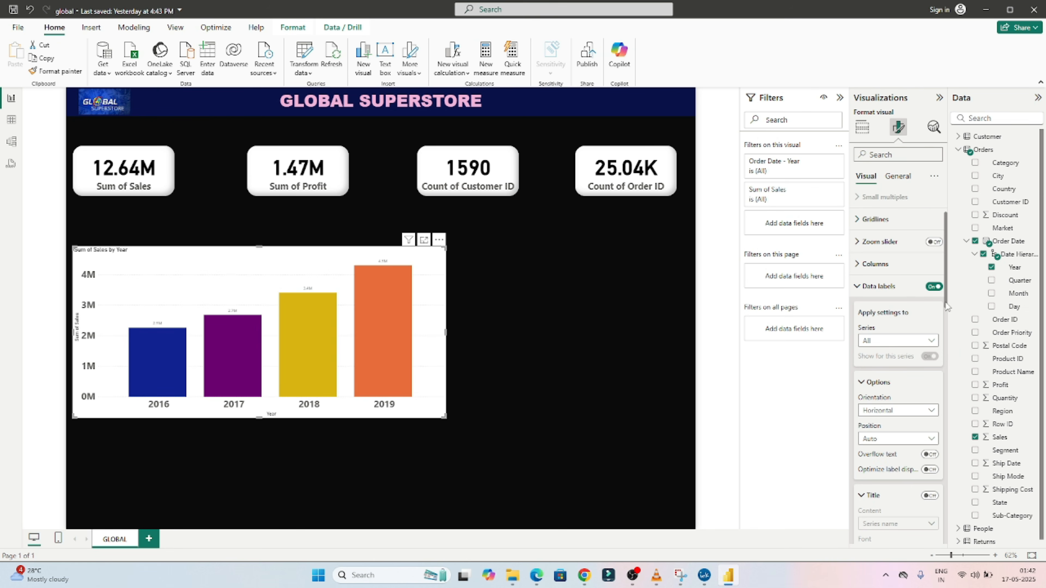
pyautogui.moveTo(944, 306); pyautogui.dragTo(943, 407)
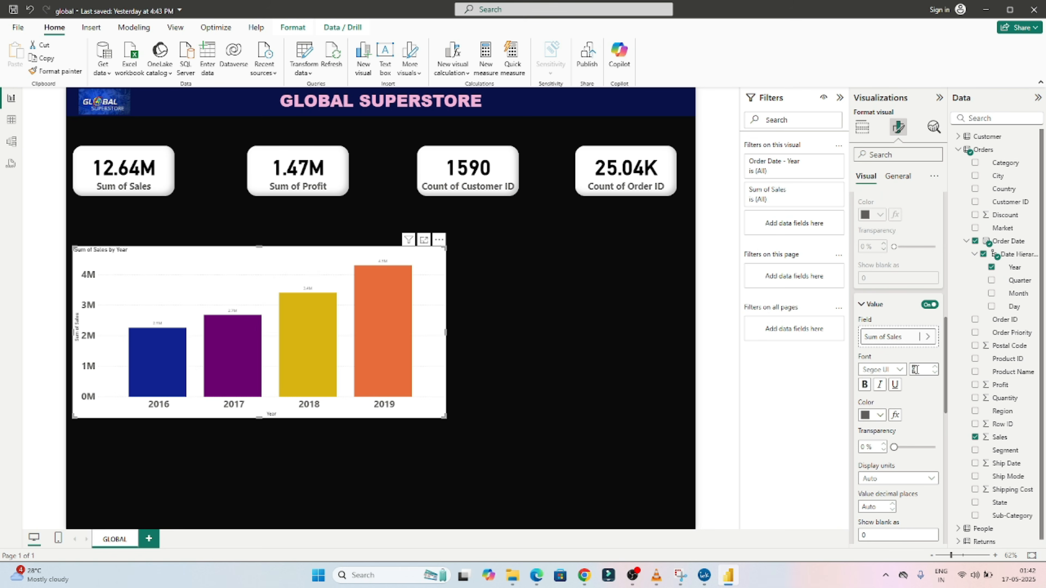
pyautogui.write('20')
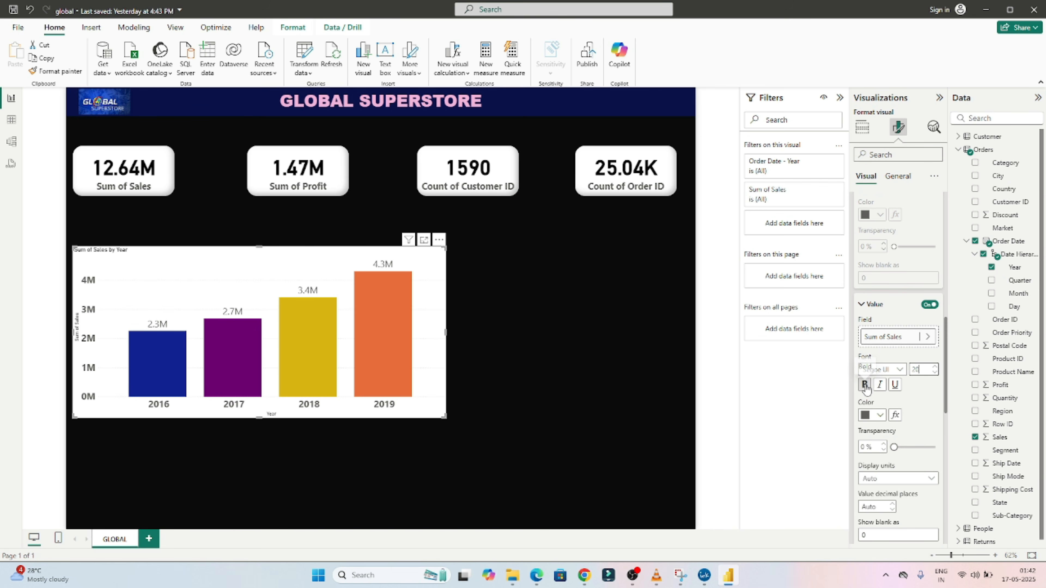
pyautogui.click(865, 385)
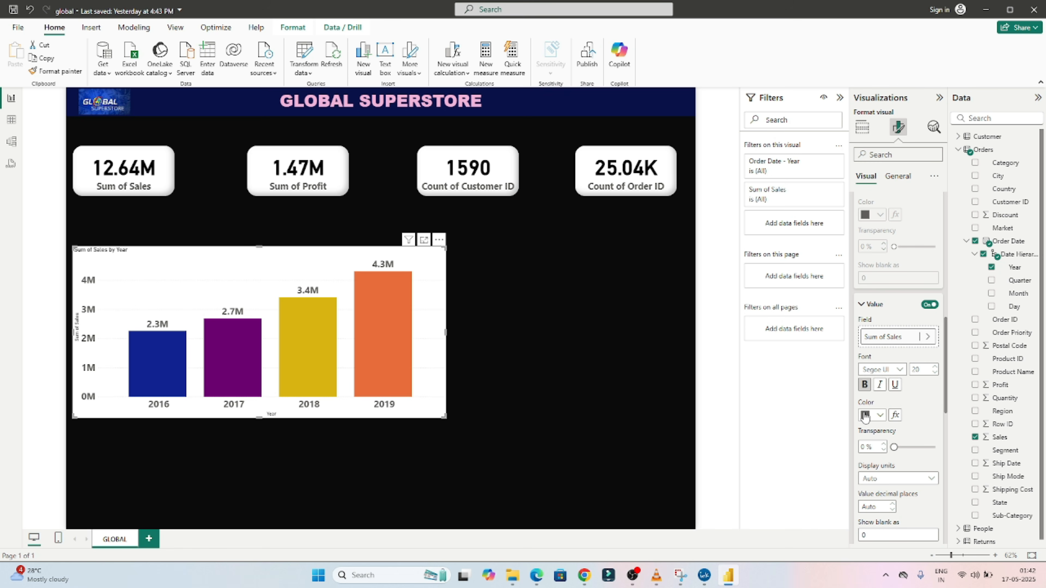
# Step: Try white for the data label values, settle on the dark blue theme color, and deselect the chart
pyautogui.click(865, 417)
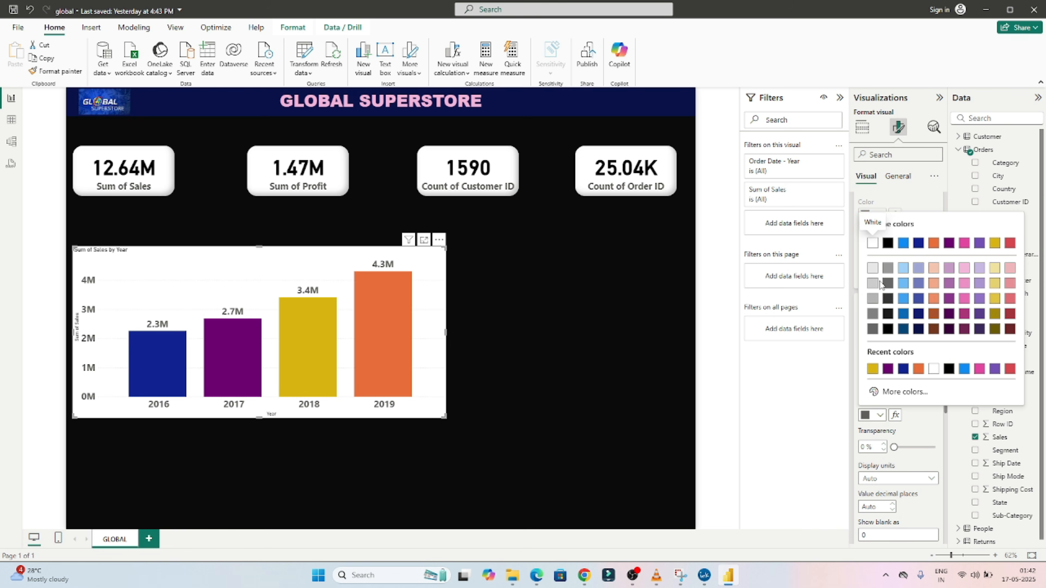
pyautogui.click(873, 243)
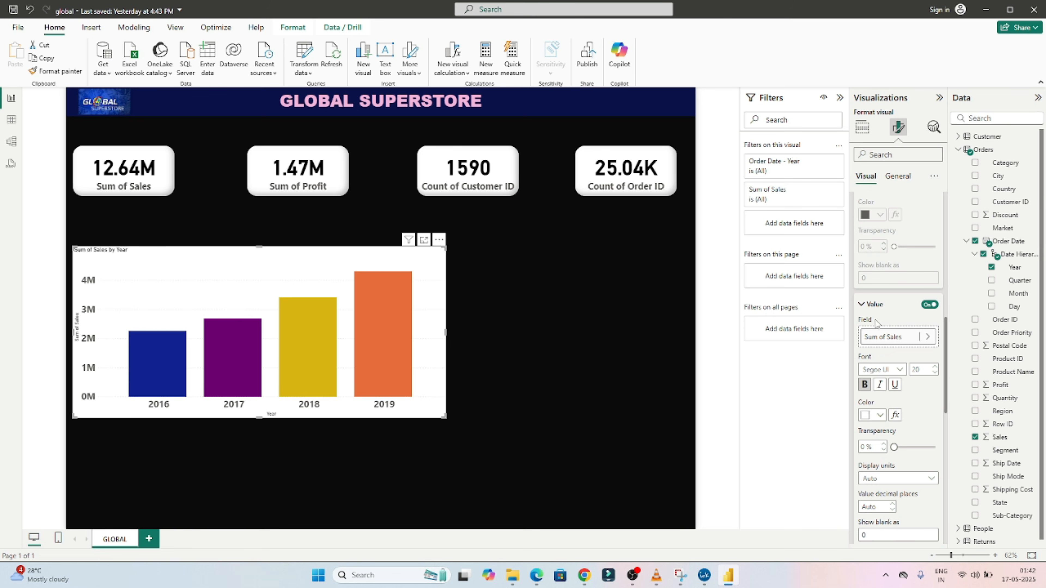
pyautogui.click(879, 415)
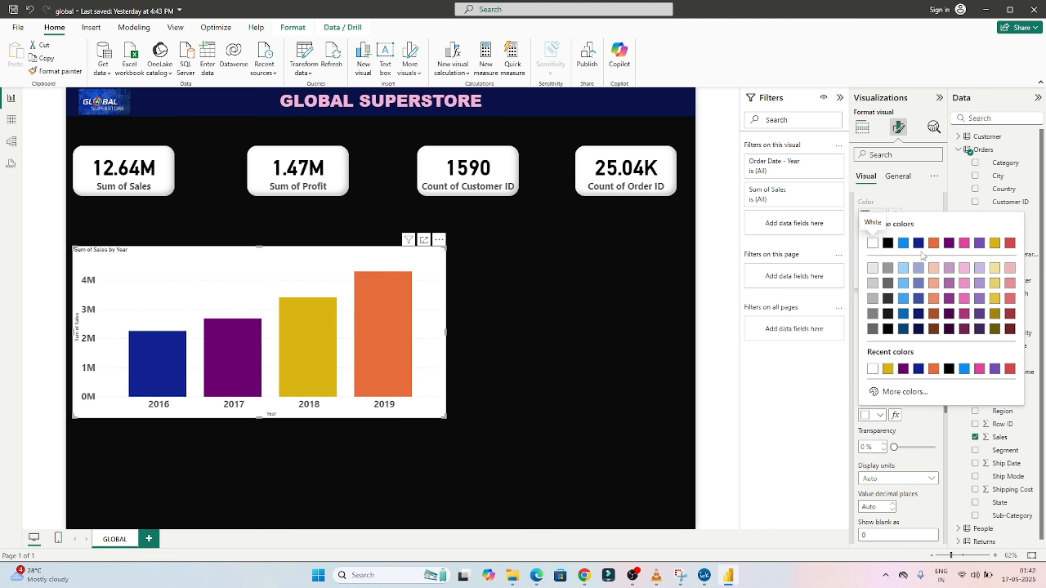
pyautogui.click(918, 243)
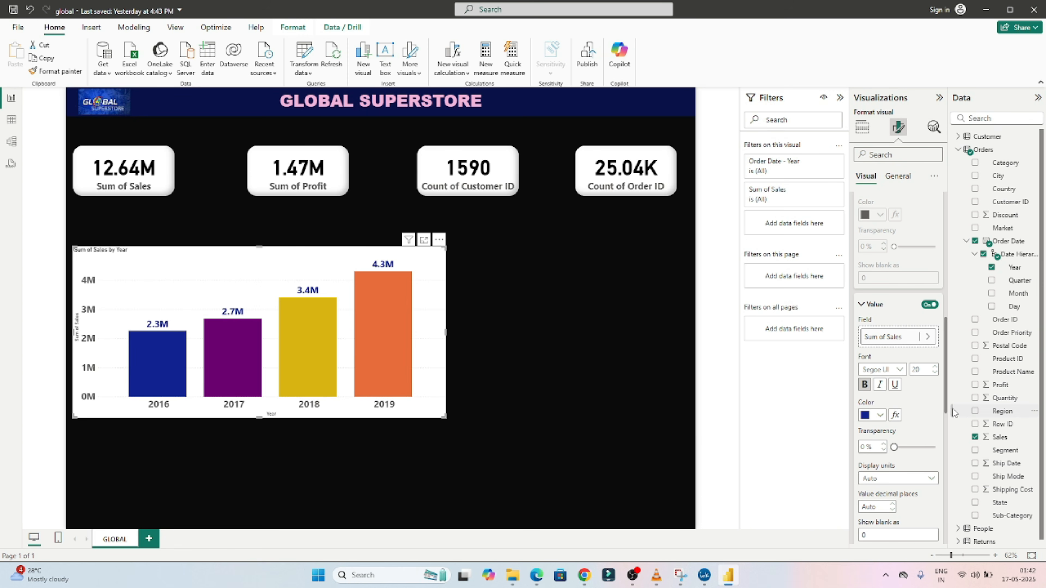
pyautogui.moveTo(946, 405); pyautogui.dragTo(938, 344)
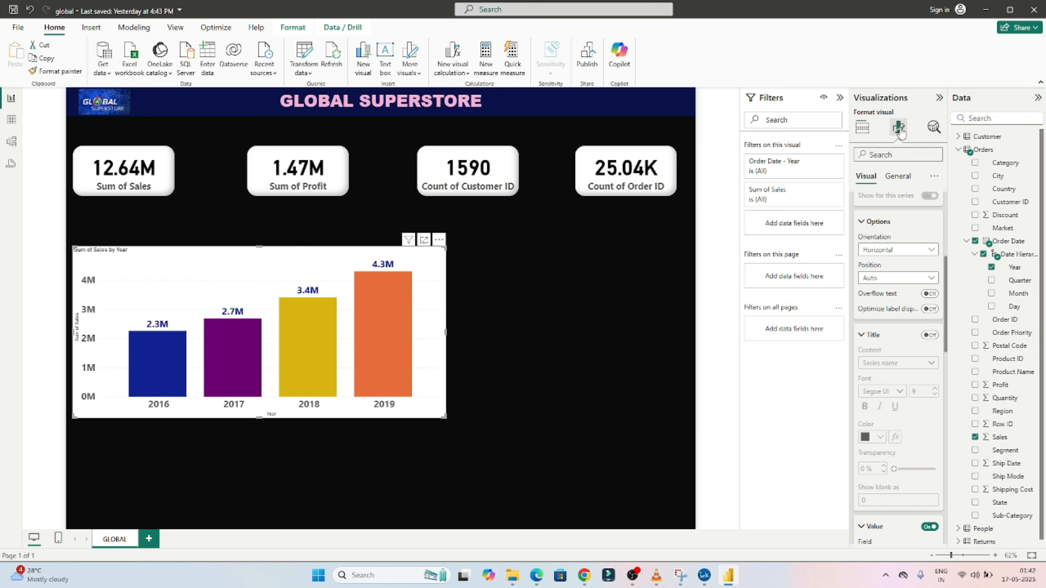
pyautogui.click(529, 336)
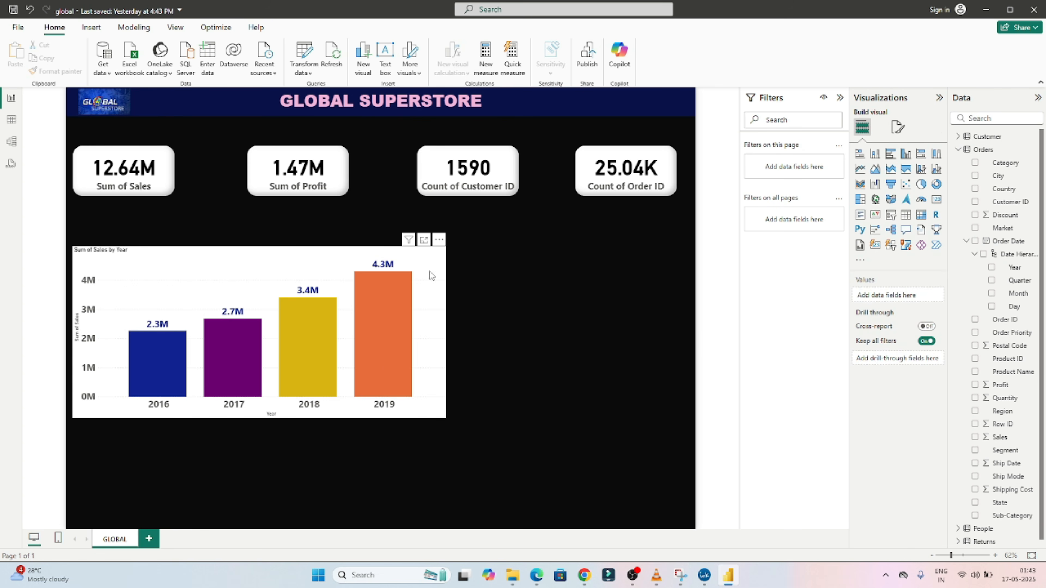
# Step: Make the sales-by-year chart's title bold and center it horizontally
pyautogui.click(283, 259)
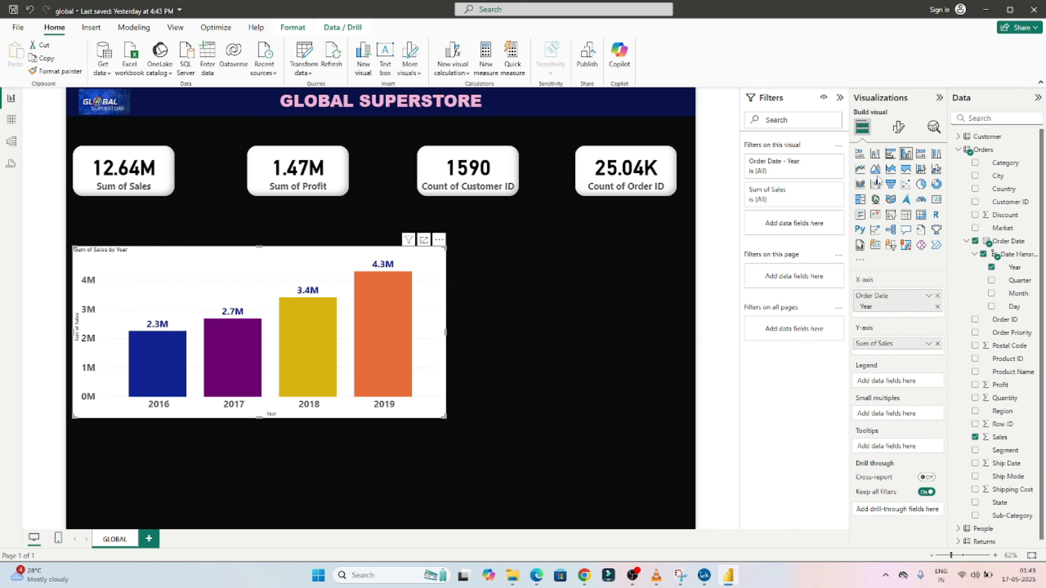
pyautogui.click(896, 128)
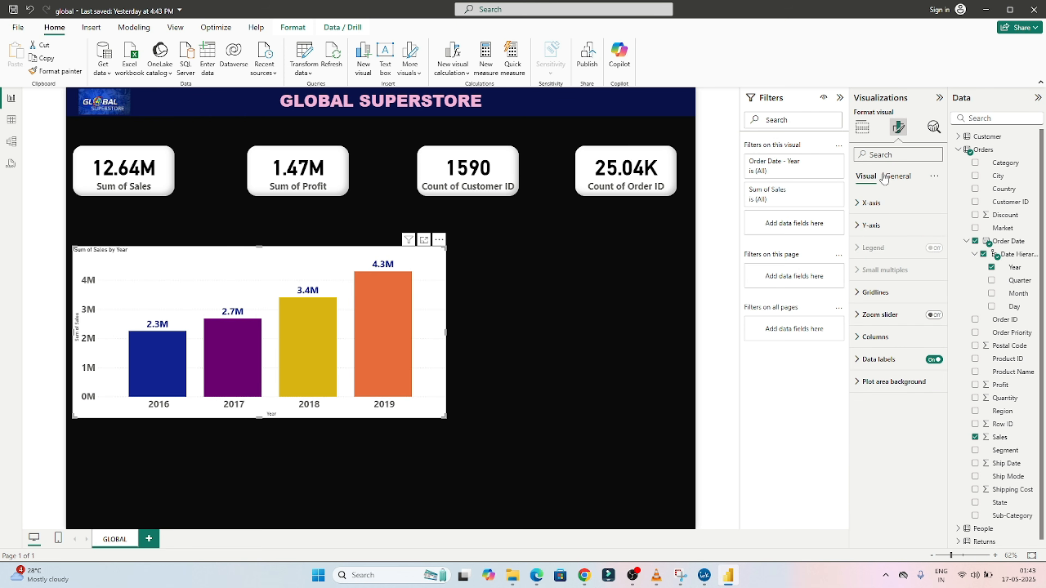
pyautogui.click(896, 179)
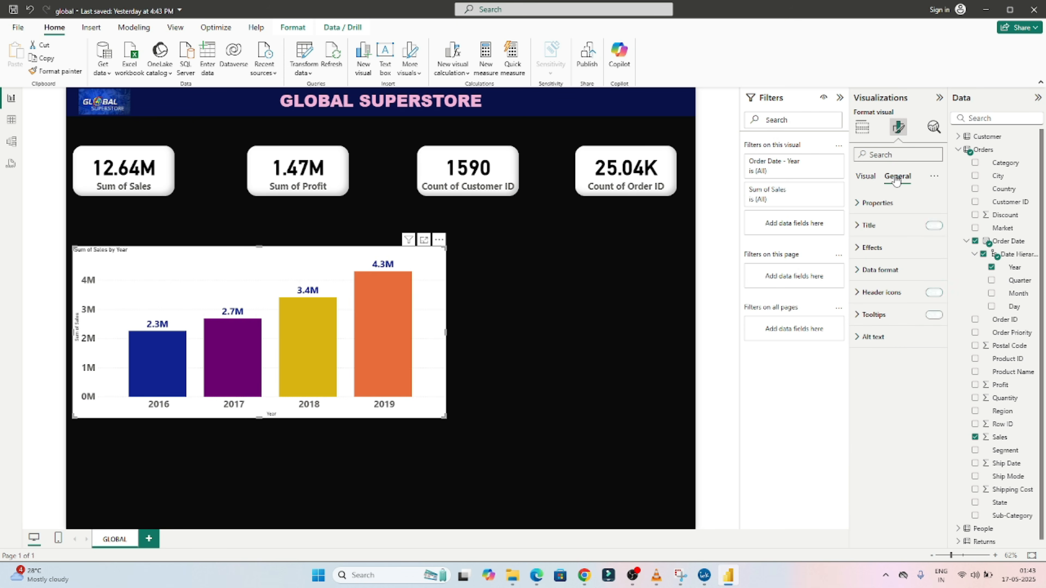
pyautogui.click(860, 205)
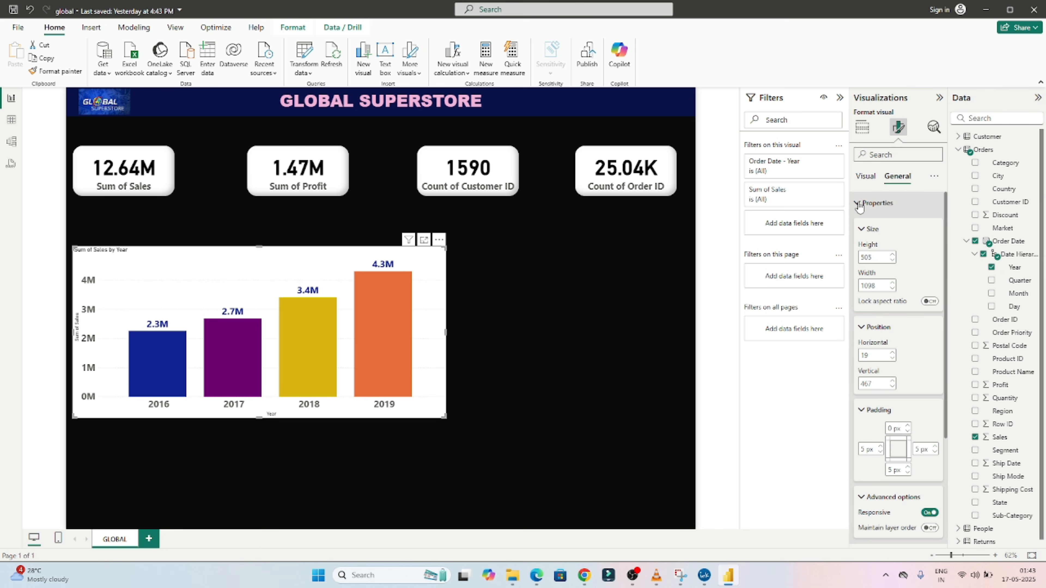
pyautogui.click(859, 205)
pyautogui.click(859, 224)
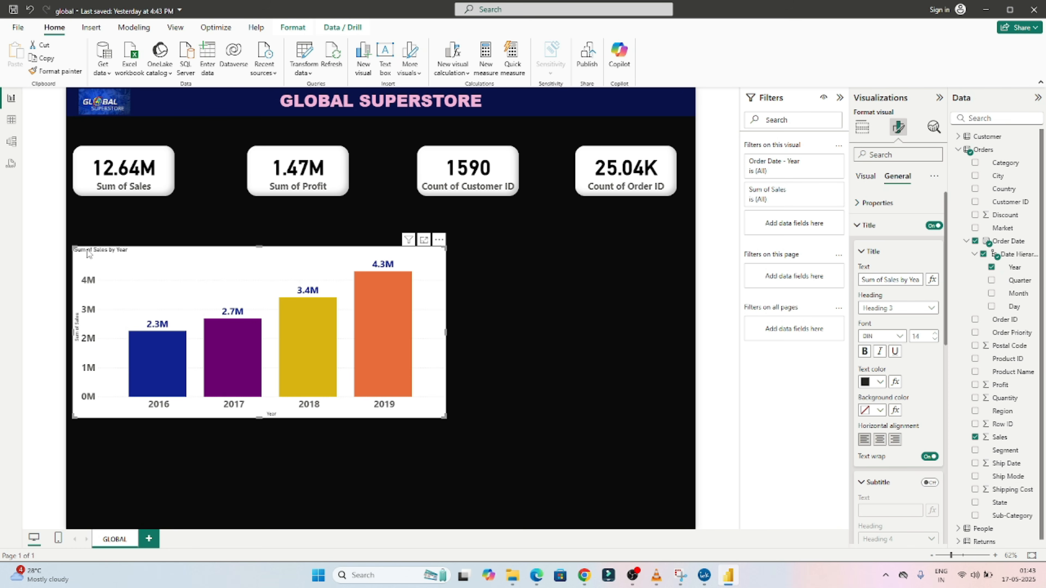
pyautogui.click(882, 280)
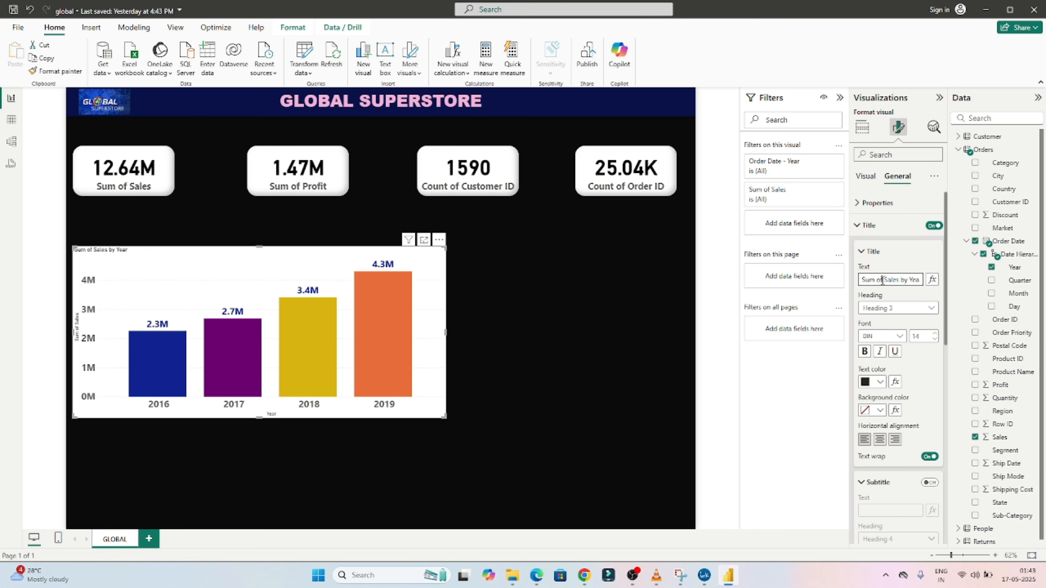
pyautogui.hotkey('ctrl', 'a')
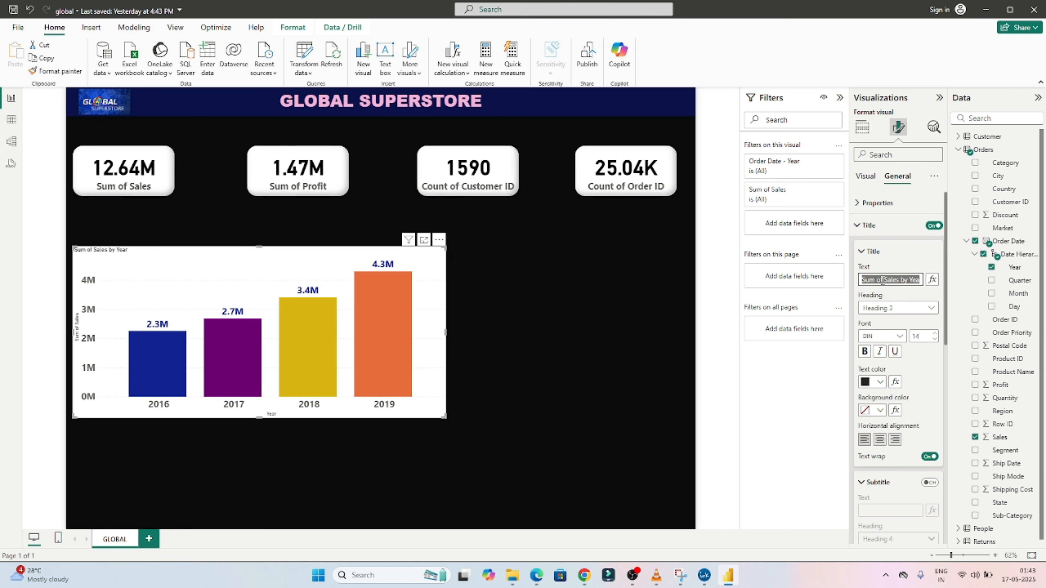
pyautogui.click(864, 352)
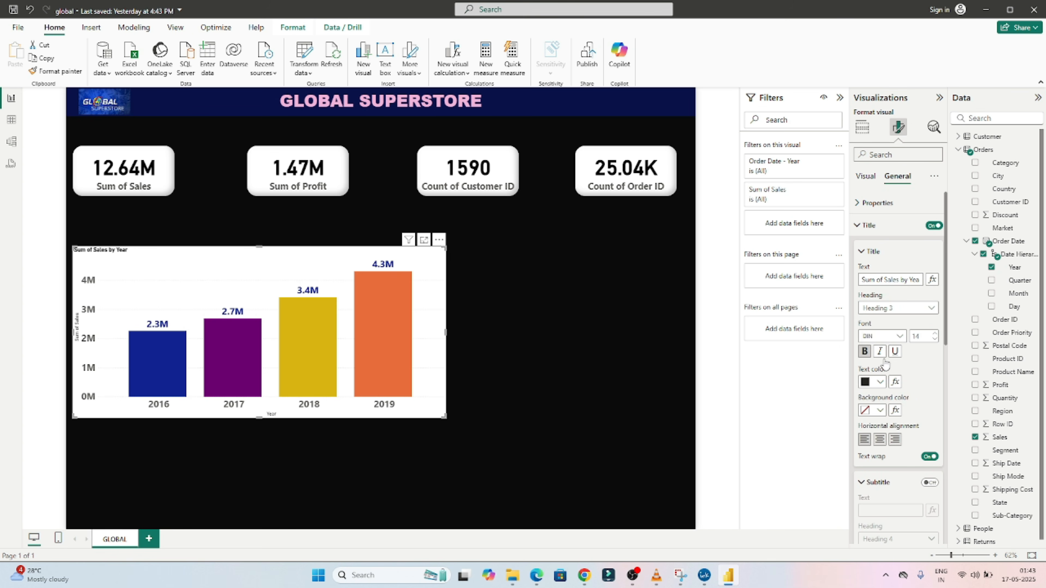
pyautogui.click(879, 439)
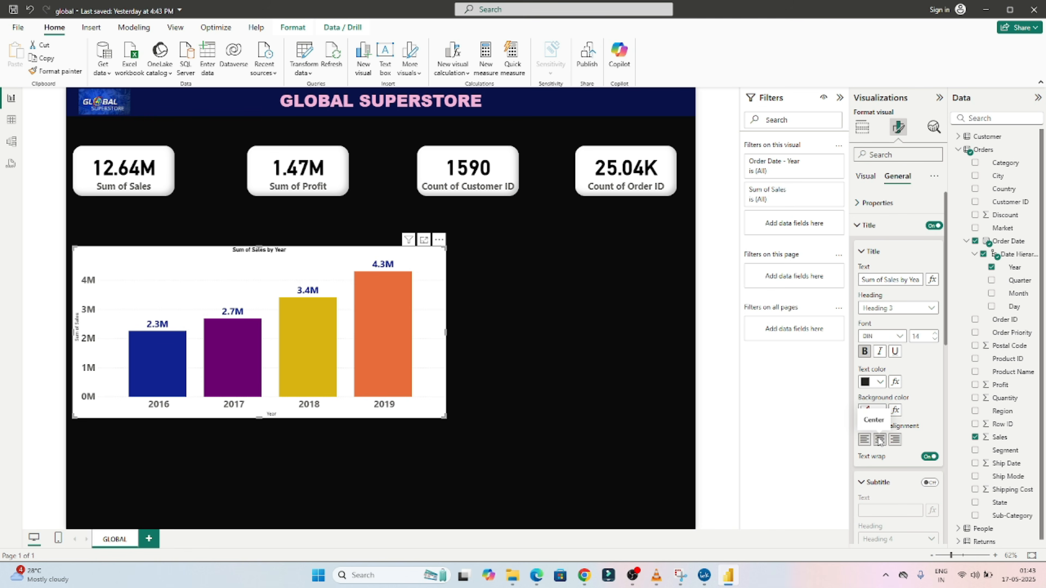
# Step: Set the chart title's font size to 18 and collapse the title settings
pyautogui.doubleClick(926, 336)
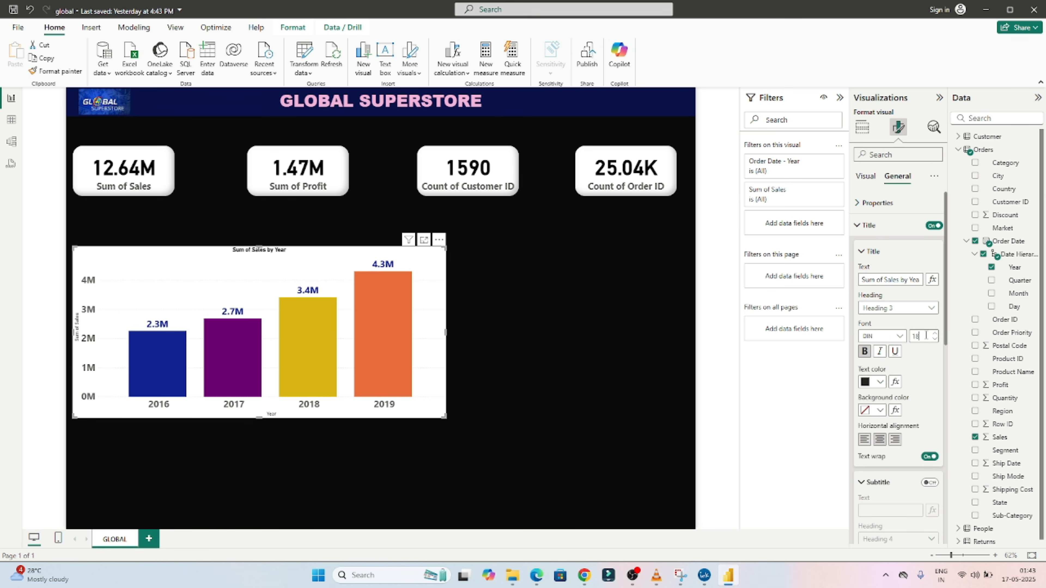
pyautogui.press('Return')
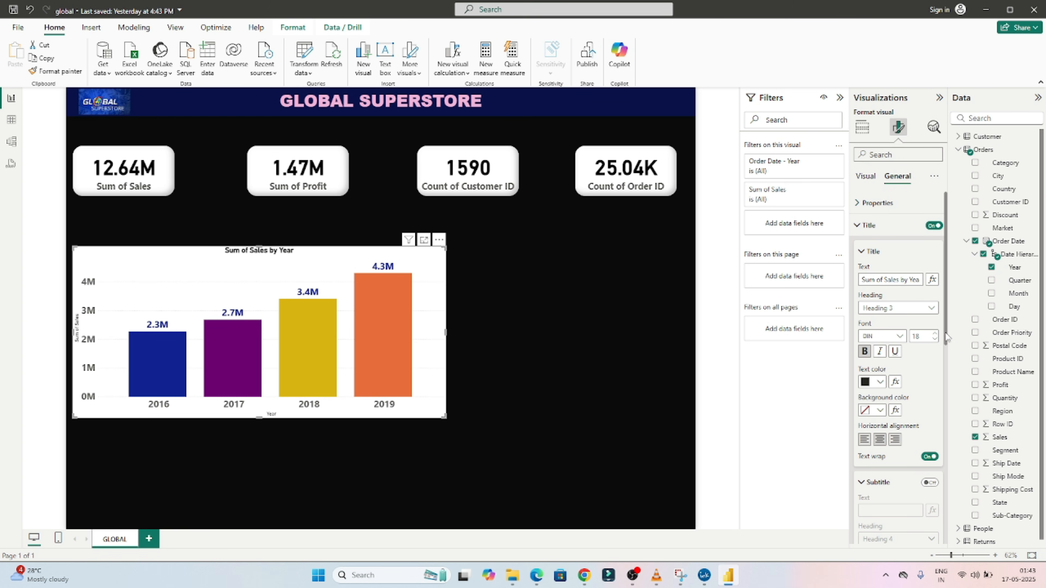
pyautogui.scroll(-3, 946, 358)
pyautogui.scroll(2, 947, 360)
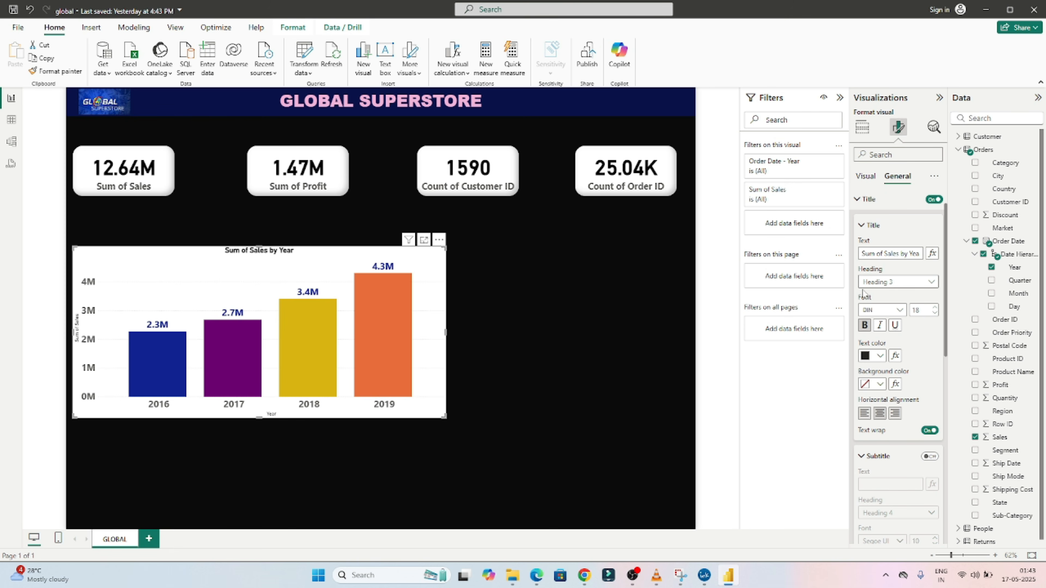
pyautogui.click(861, 225)
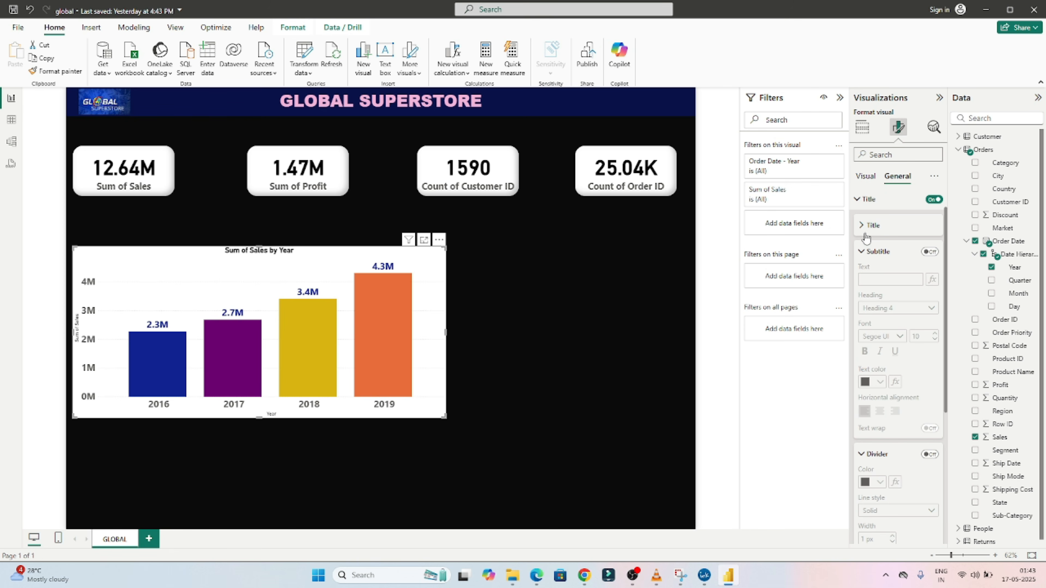
pyautogui.click(861, 253)
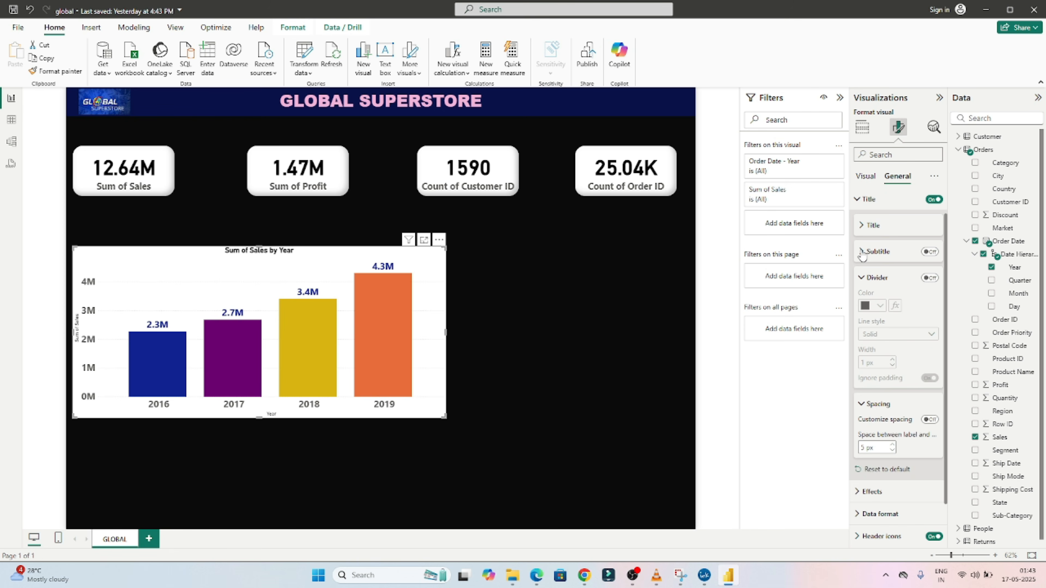
pyautogui.click(856, 200)
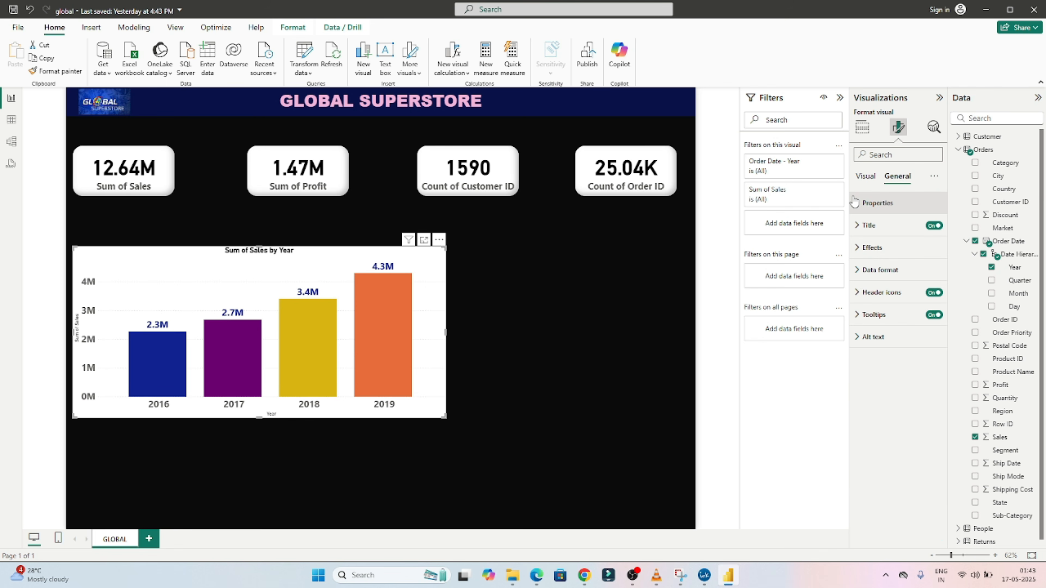
# Step: Try a bright blue background for the sales-by-year chart and set it back to white
pyautogui.click(858, 249)
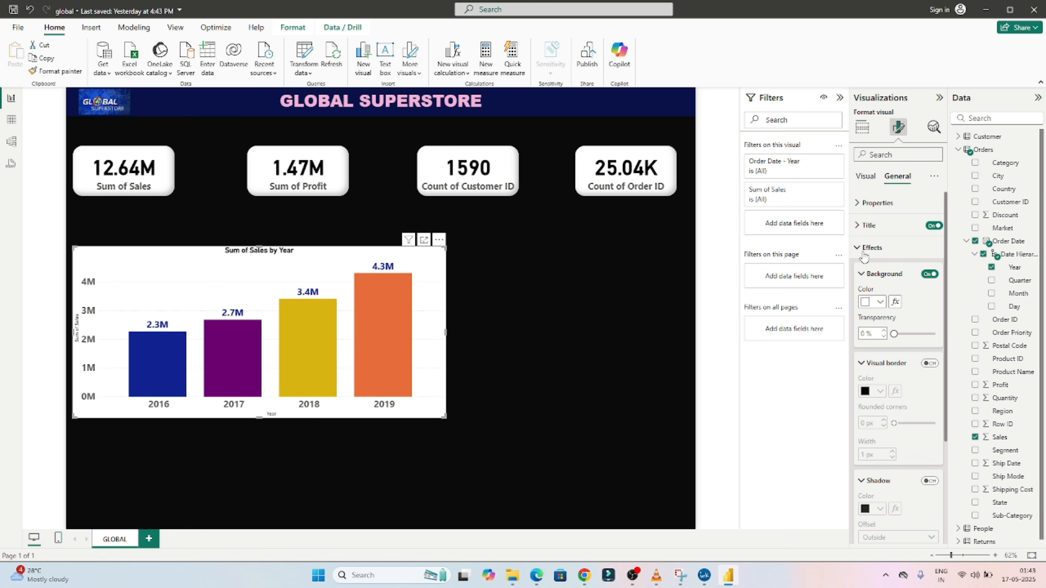
pyautogui.click(880, 305)
pyautogui.click(901, 342)
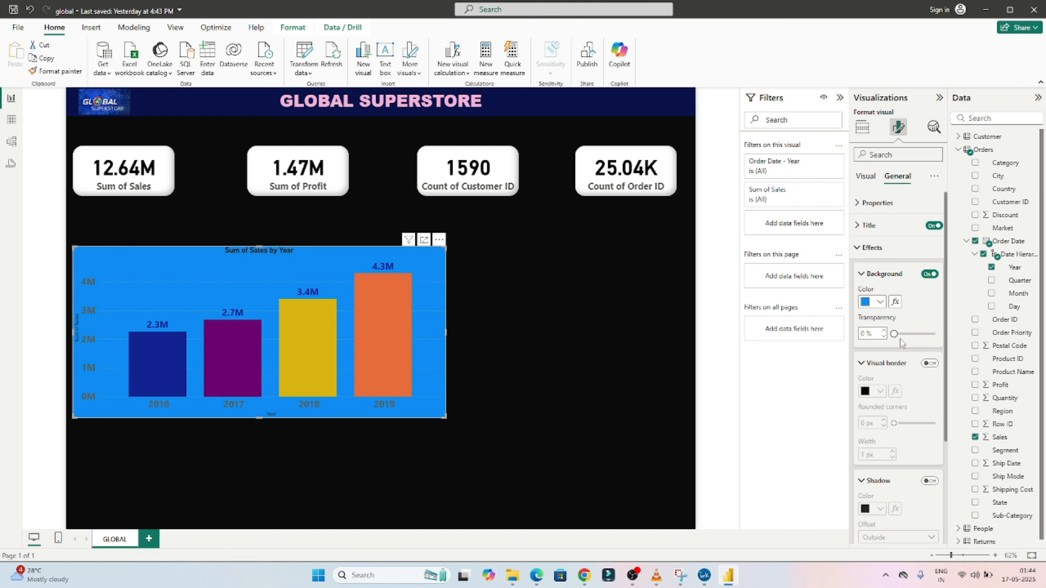
pyautogui.click(880, 303)
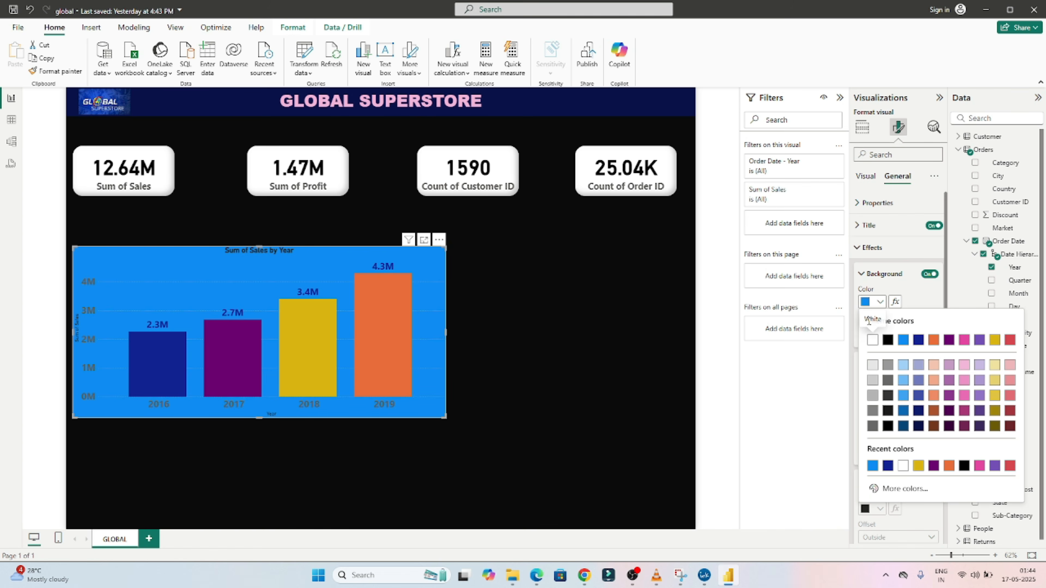
pyautogui.click(872, 340)
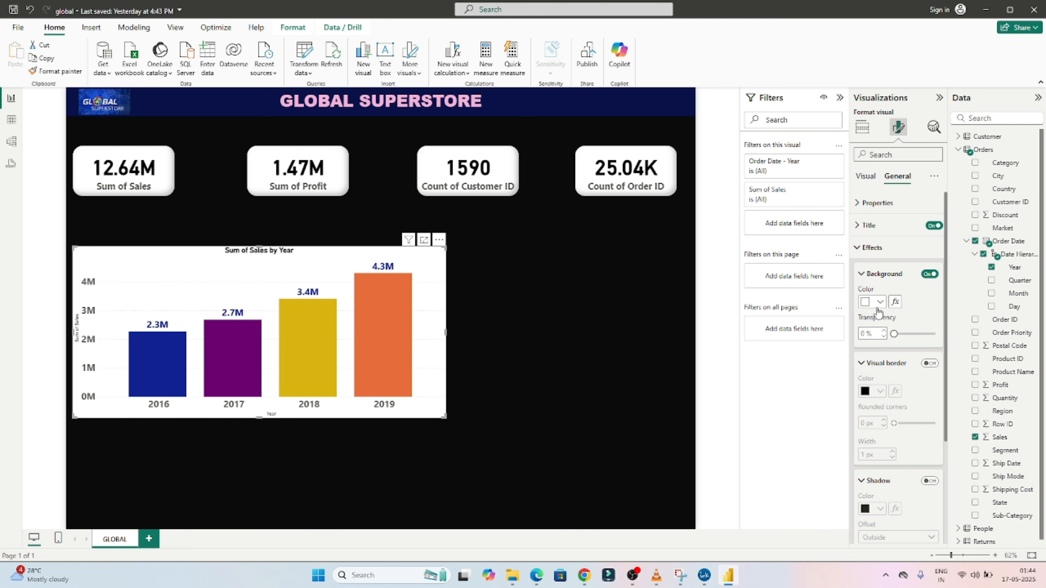
# Step: Turn on the chart's visual border with its corners rounded to the maximum, and deselect the chart
pyautogui.click(932, 365)
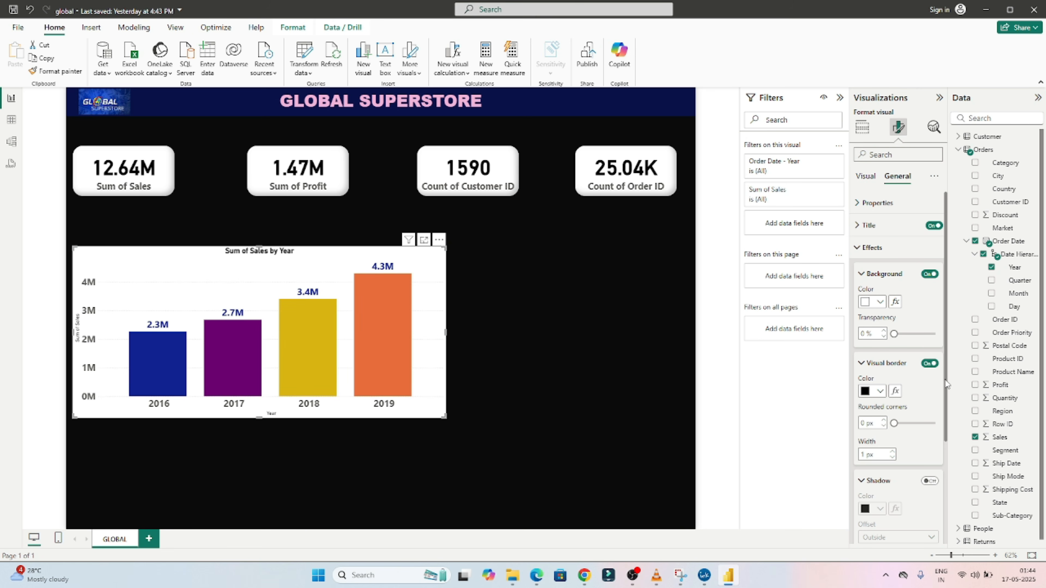
pyautogui.scroll(-2, 945, 391)
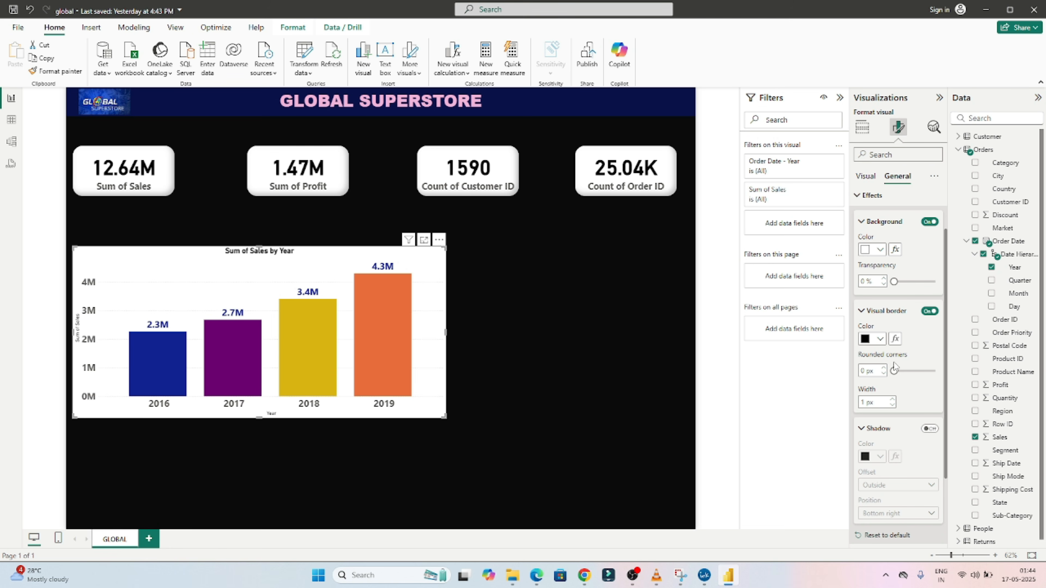
pyautogui.moveTo(894, 369); pyautogui.dragTo(954, 376)
pyautogui.click(616, 384)
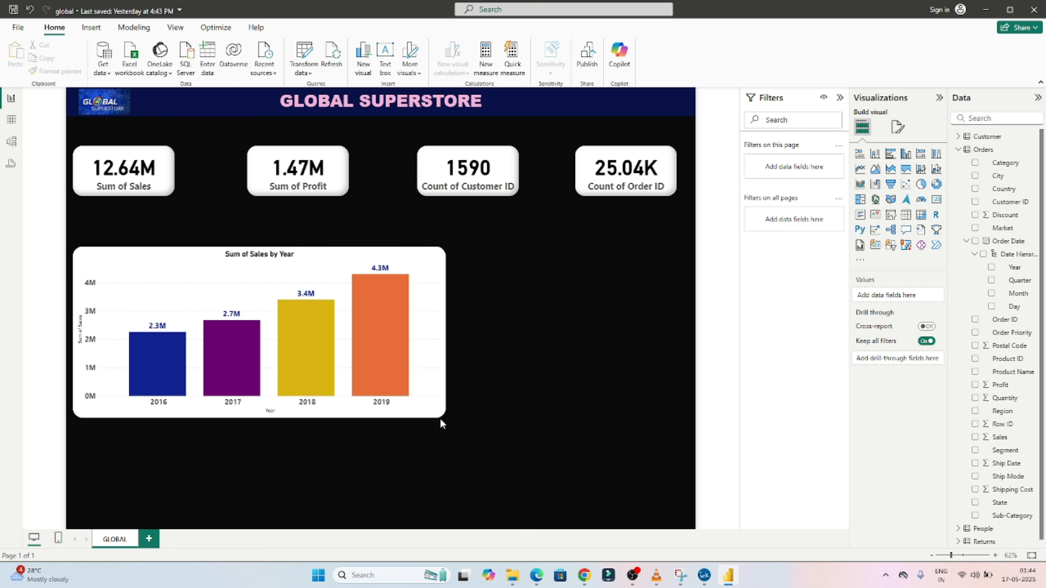
# Step: Turn on the sales-by-year chart's shadow with its offset set to Inside, and deselect the chart
pyautogui.click(430, 335)
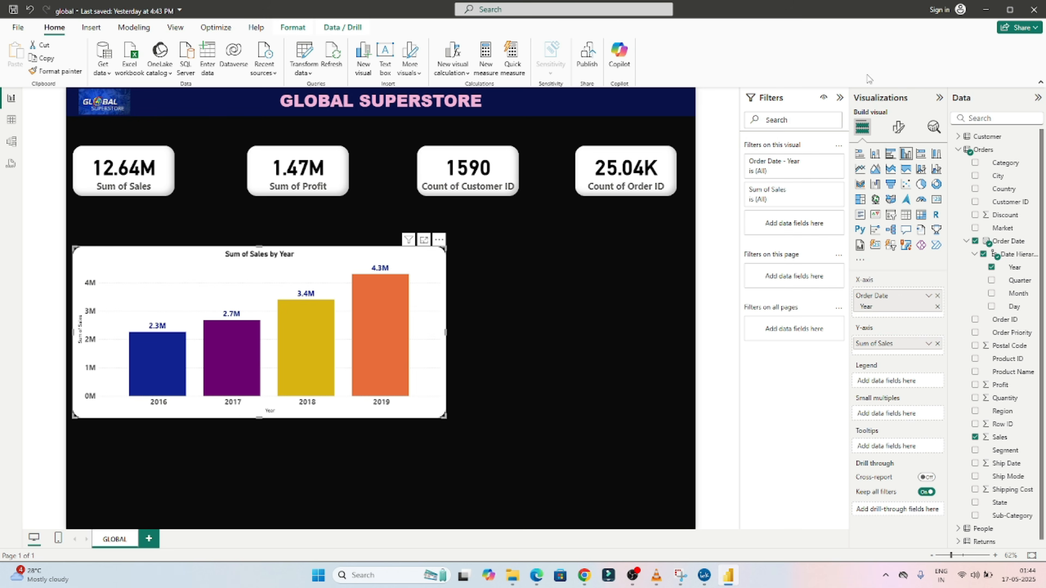
pyautogui.click(898, 128)
pyautogui.click(900, 182)
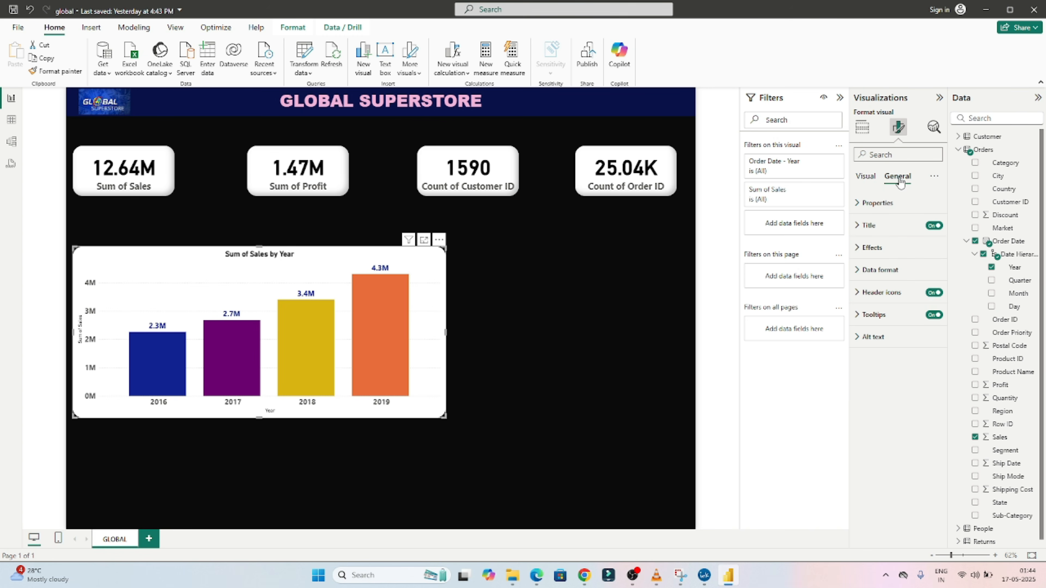
pyautogui.click(869, 247)
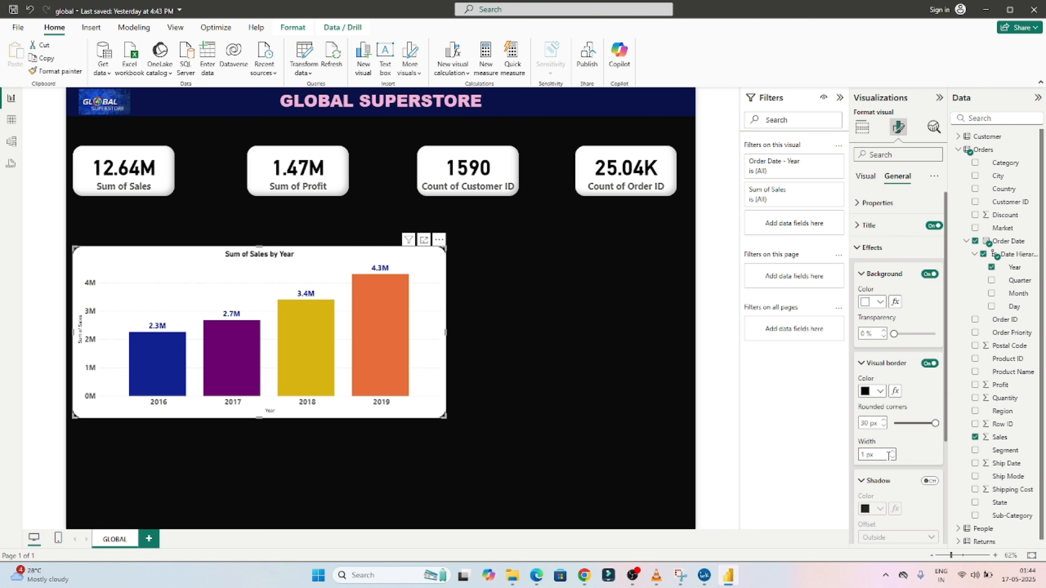
pyautogui.click(930, 482)
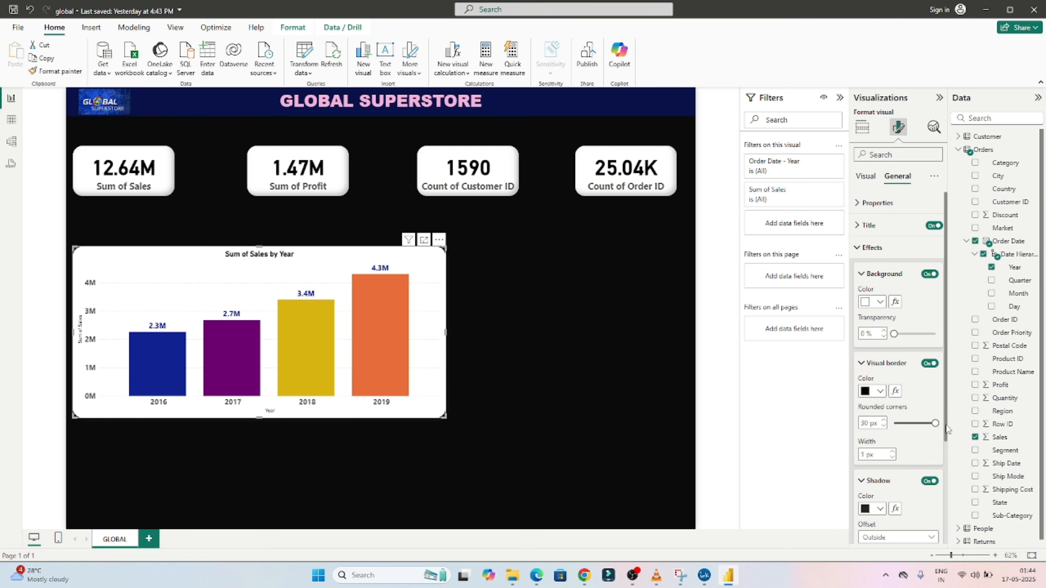
pyautogui.scroll(-3, 946, 431)
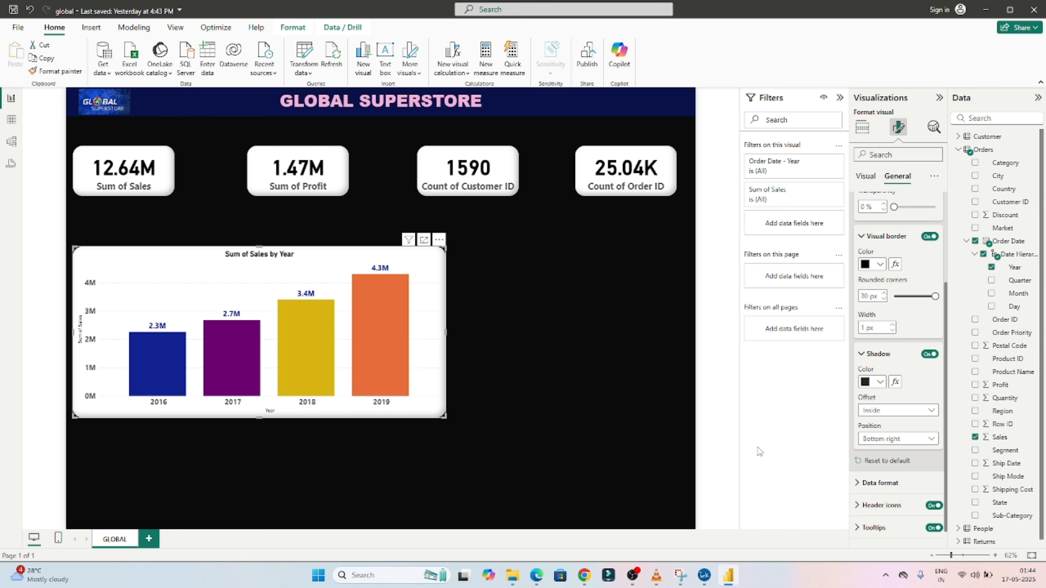
pyautogui.click(486, 412)
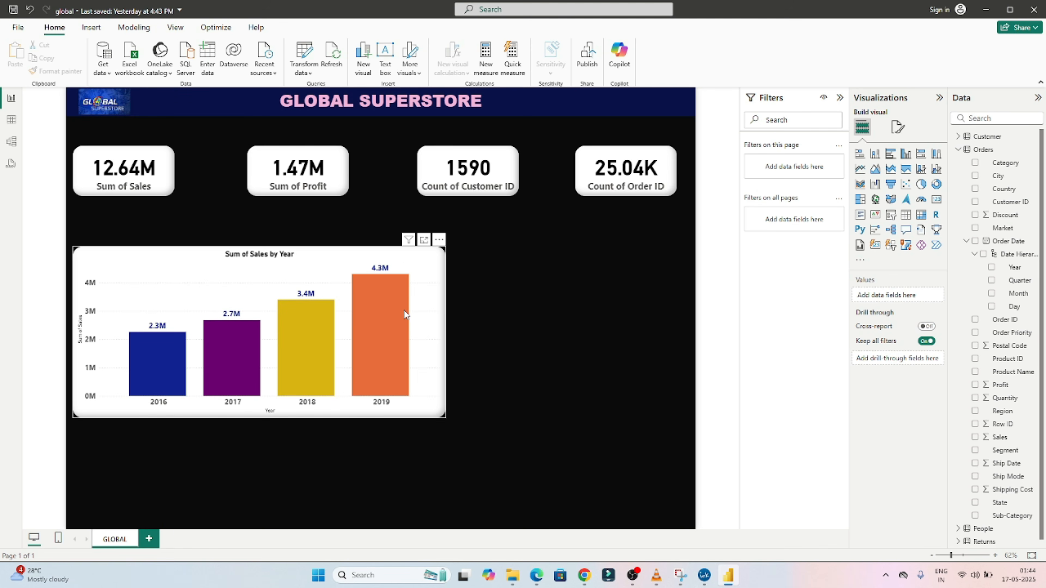
# Step: Review the sales-by-year chart's background, border, shadow and data format settings
pyautogui.click(374, 256)
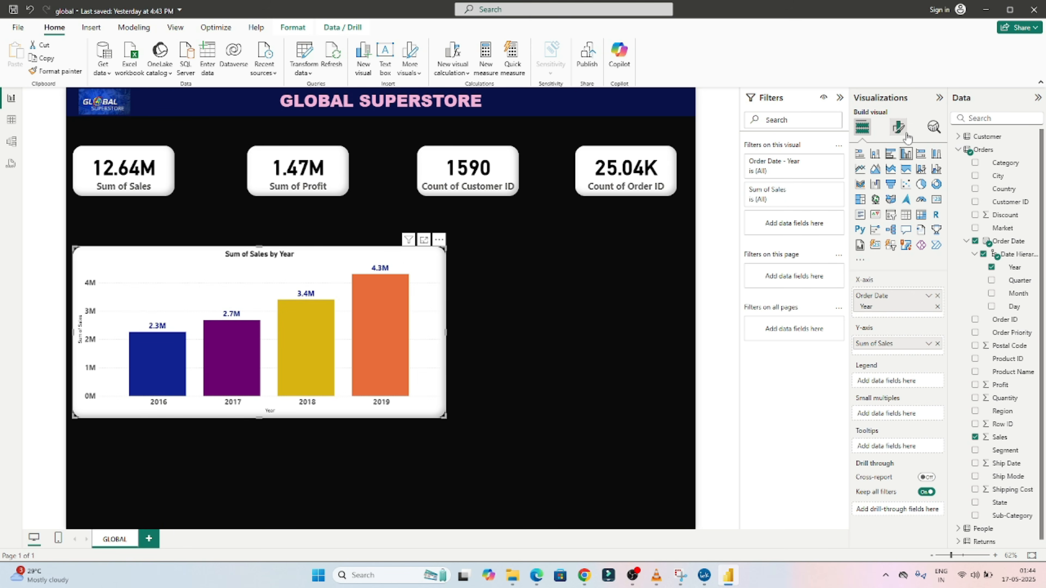
pyautogui.click(897, 132)
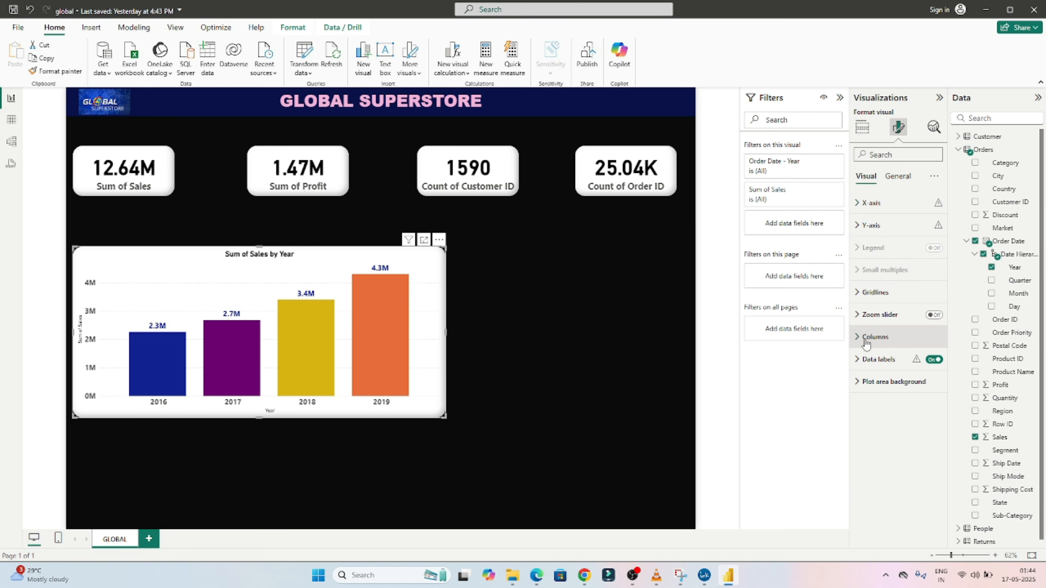
pyautogui.click(898, 176)
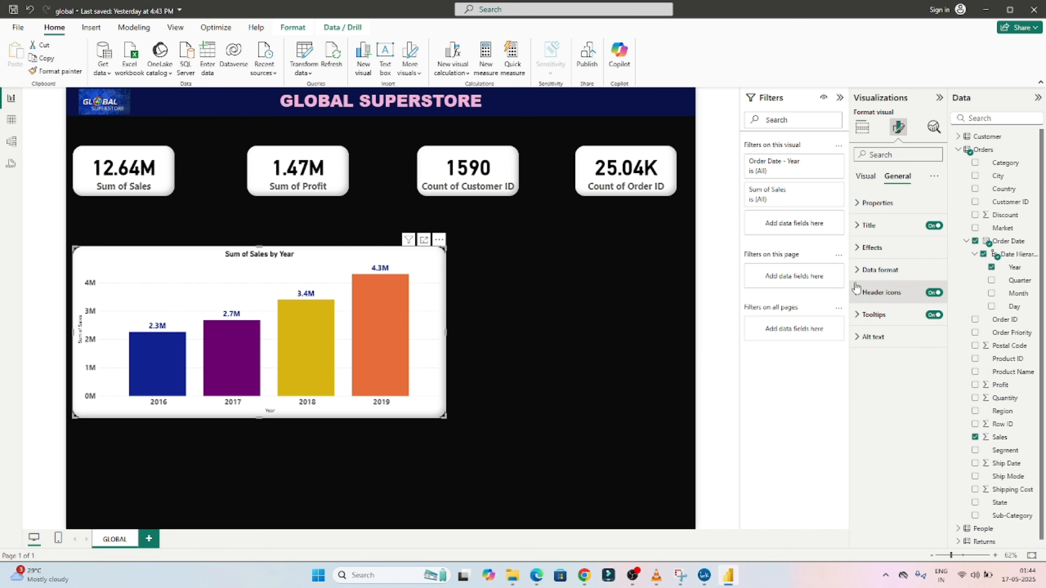
pyautogui.click(865, 248)
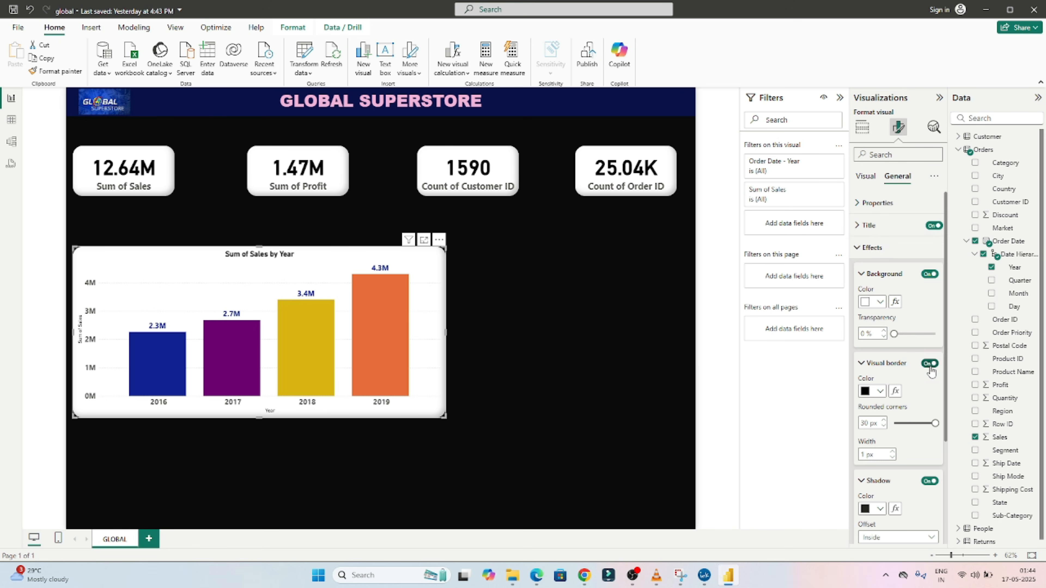
pyautogui.moveTo(946, 415); pyautogui.dragTo(946, 521)
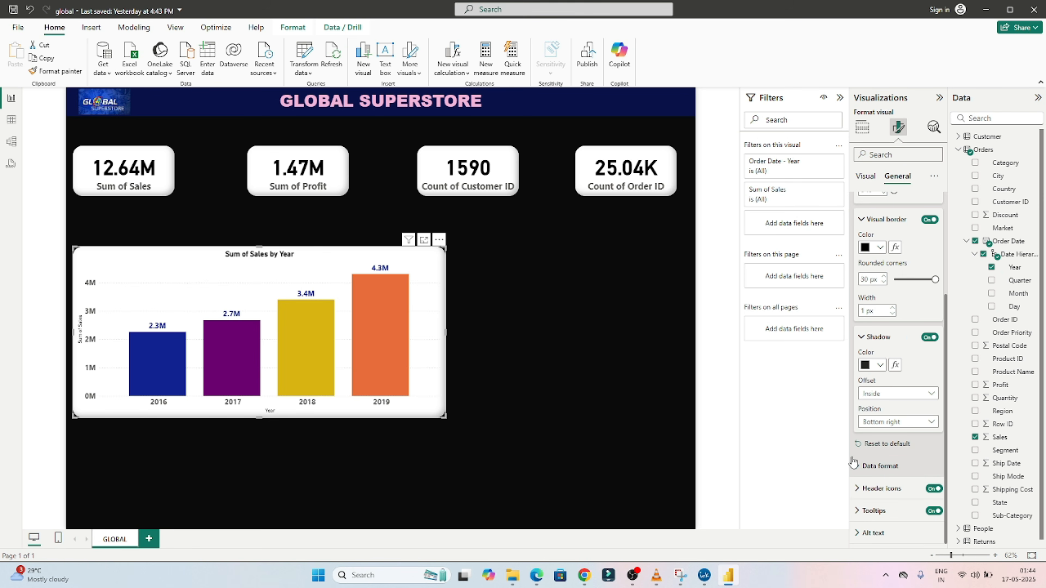
pyautogui.click(885, 466)
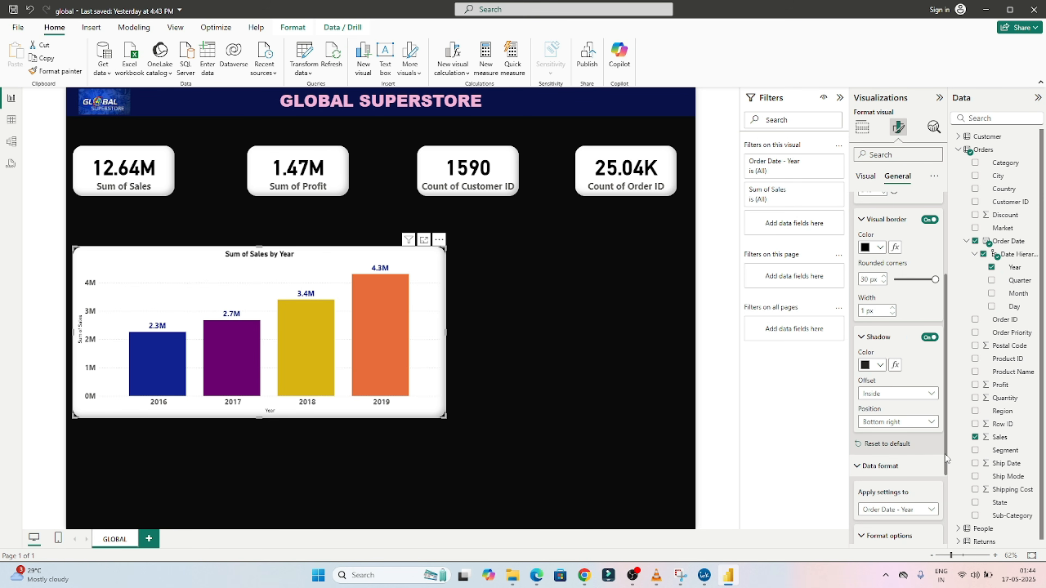
pyautogui.moveTo(945, 454); pyautogui.dragTo(943, 551)
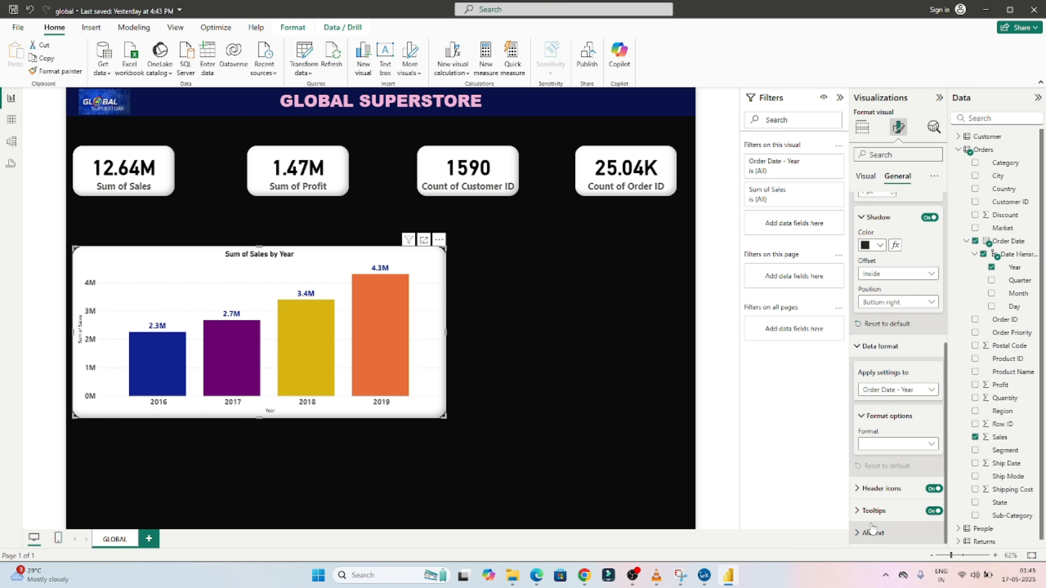
pyautogui.click(568, 391)
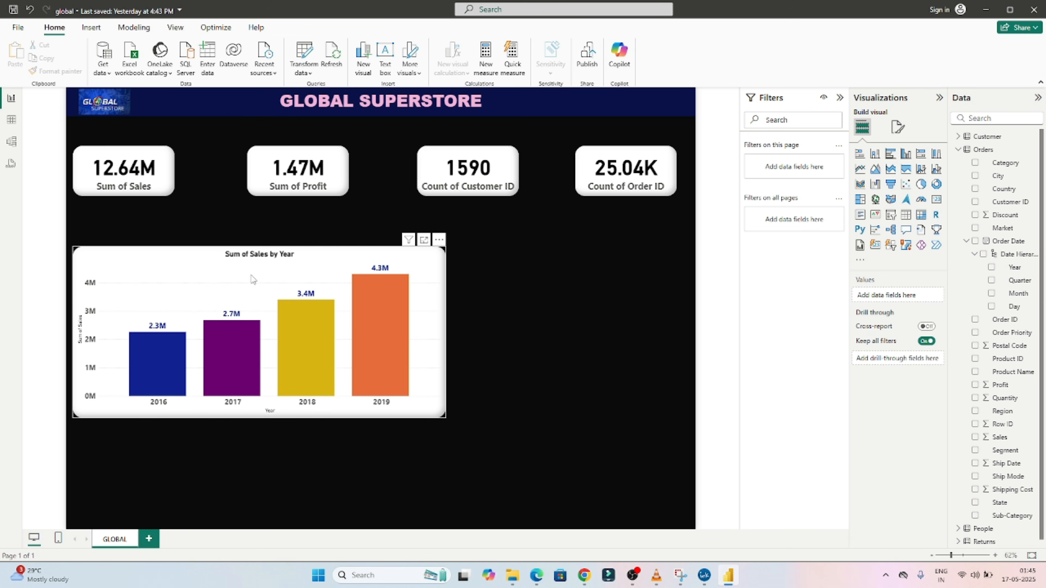
# Step: Switch to the whiteboard notes and draw an arrow pointing at the "DASHBOARD - SUPERSTORE" heading
pyautogui.click(172, 257)
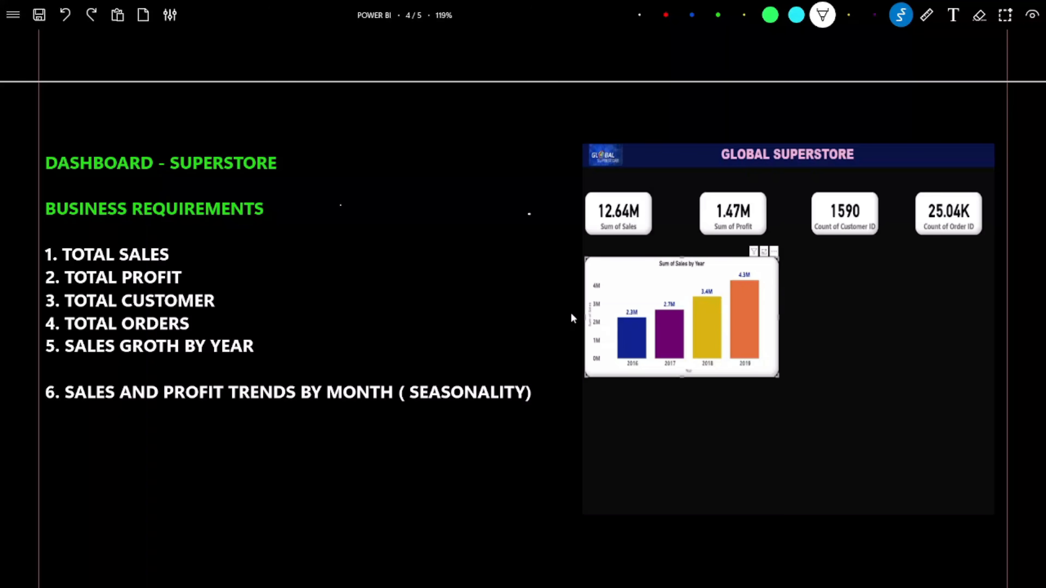
pyautogui.moveTo(207, 137); pyautogui.dragTo(259, 119)
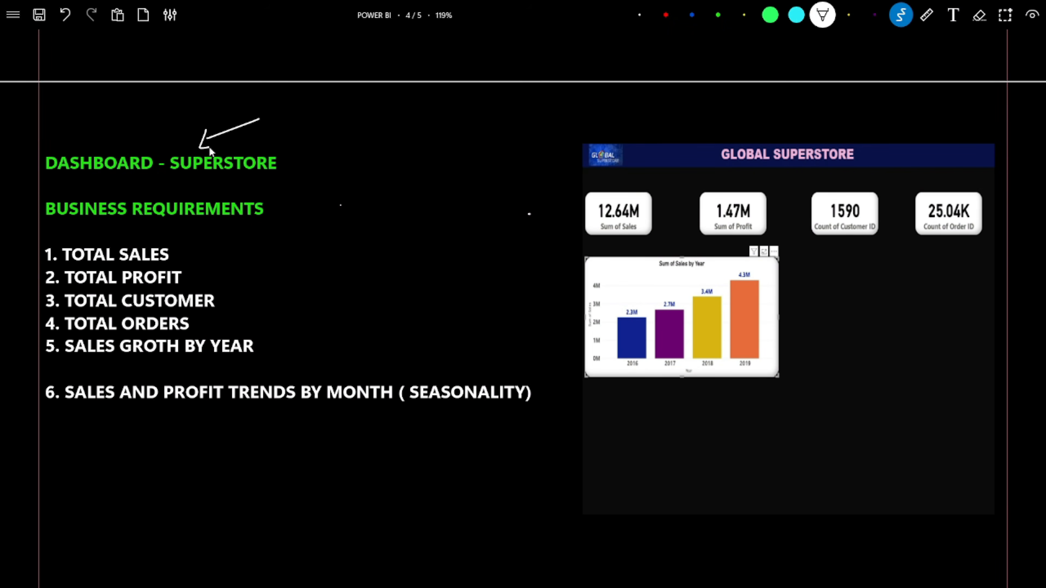
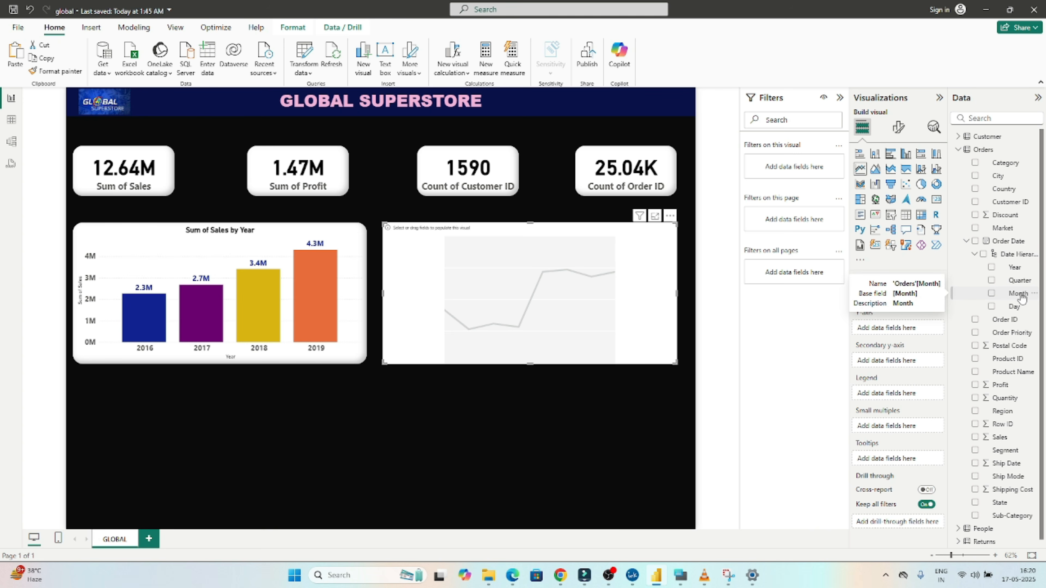
# Step: Plot Profit and Sales on the empty line chart's y-axis against the order date's Month on the x-axis
pyautogui.moveTo(1018, 295); pyautogui.dragTo(898, 298)
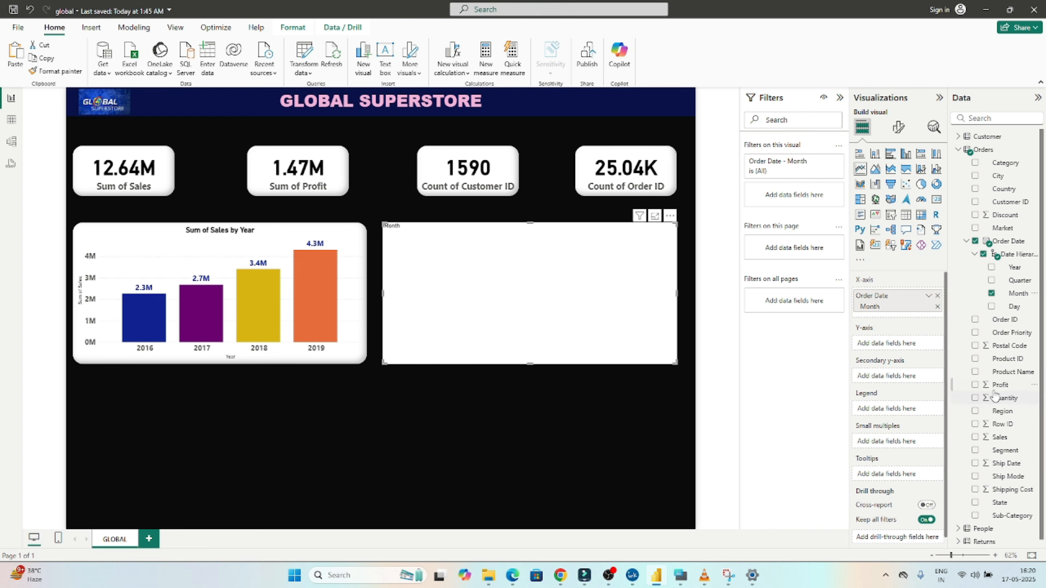
pyautogui.moveTo(992, 392); pyautogui.dragTo(894, 343)
pyautogui.moveTo(1005, 441); pyautogui.dragTo(911, 341)
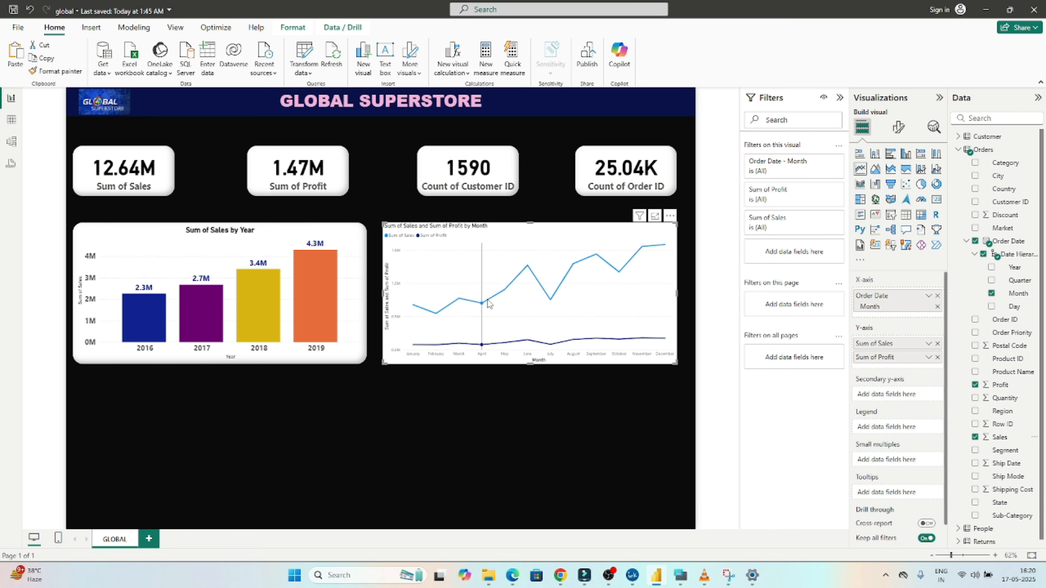
pyautogui.moveTo(493, 295)
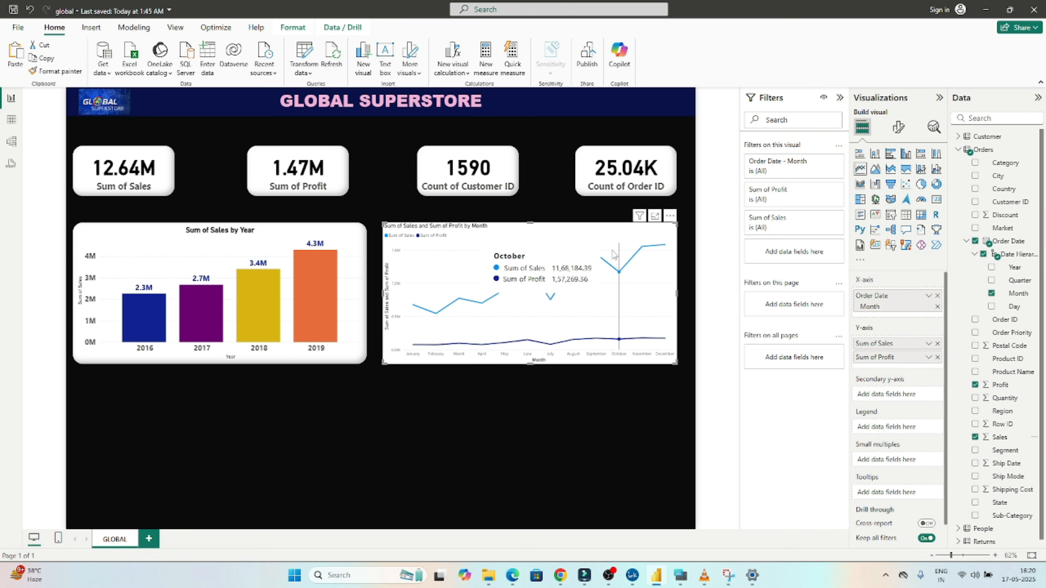
# Step: Move the monthly line chart lower on the page and make its x-axis values bold
pyautogui.moveTo(523, 233); pyautogui.dragTo(516, 290)
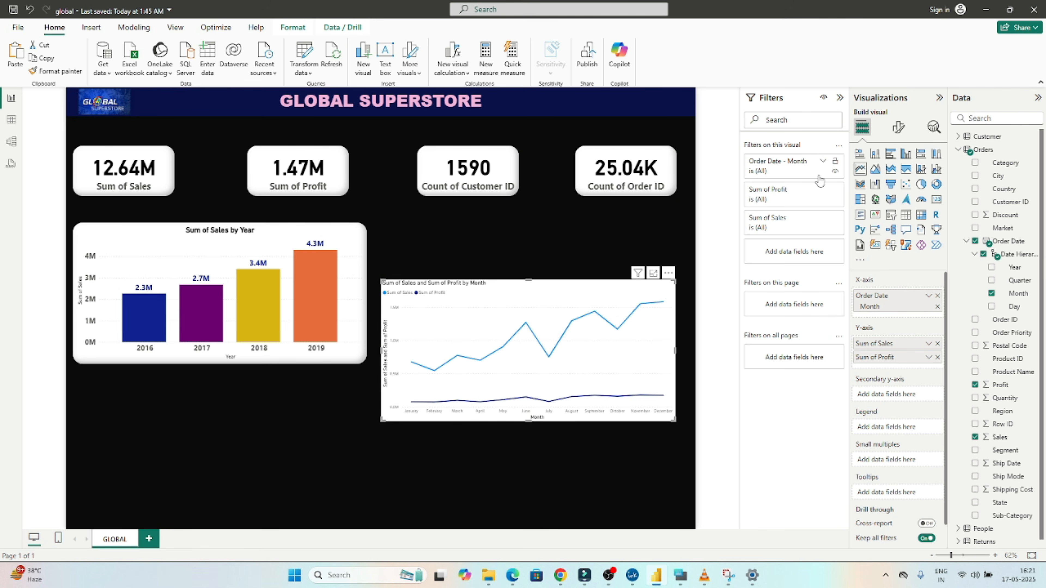
pyautogui.click(899, 130)
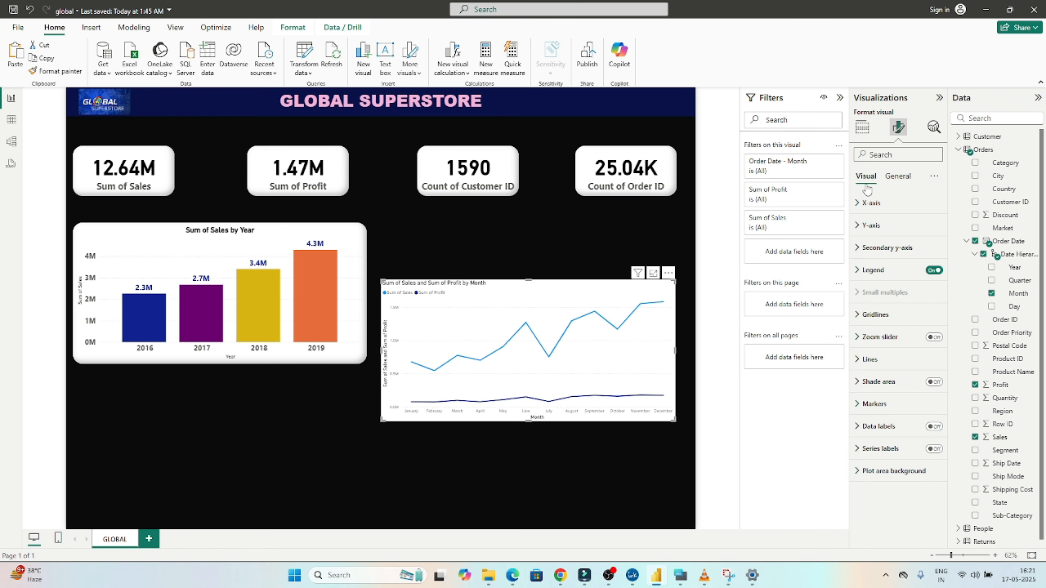
pyautogui.click(864, 202)
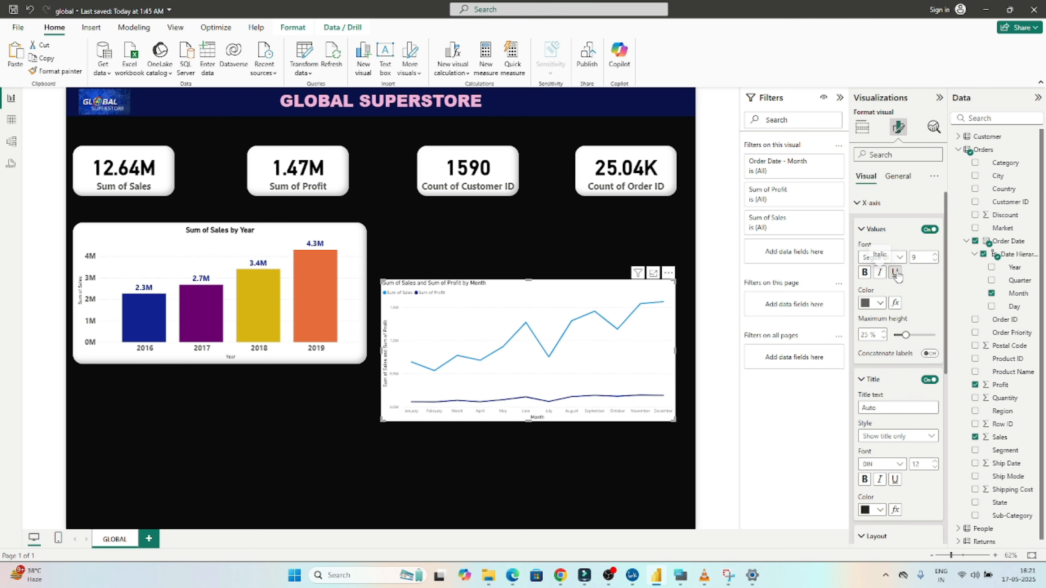
pyautogui.click(865, 273)
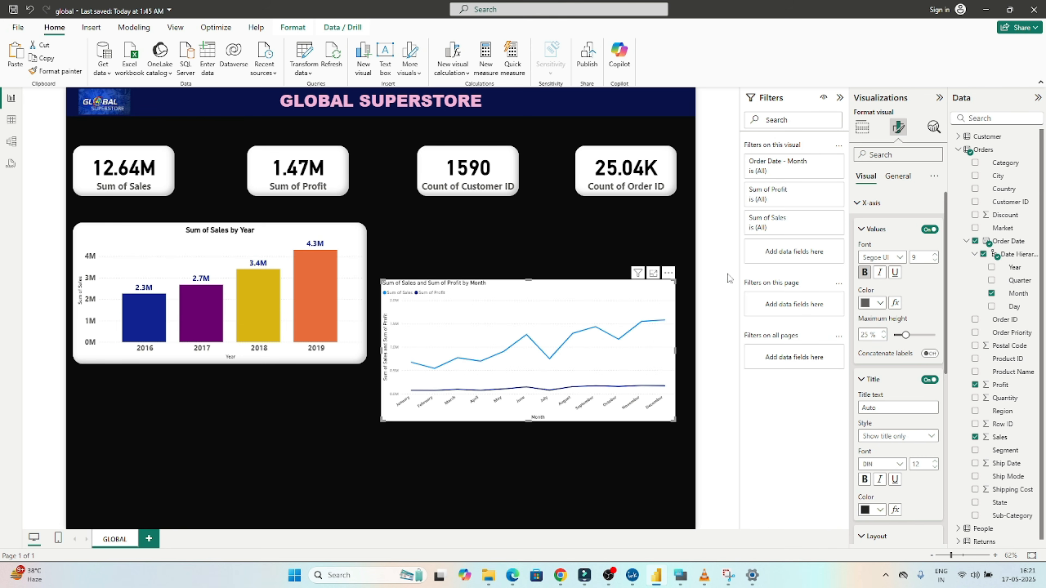
pyautogui.click(858, 204)
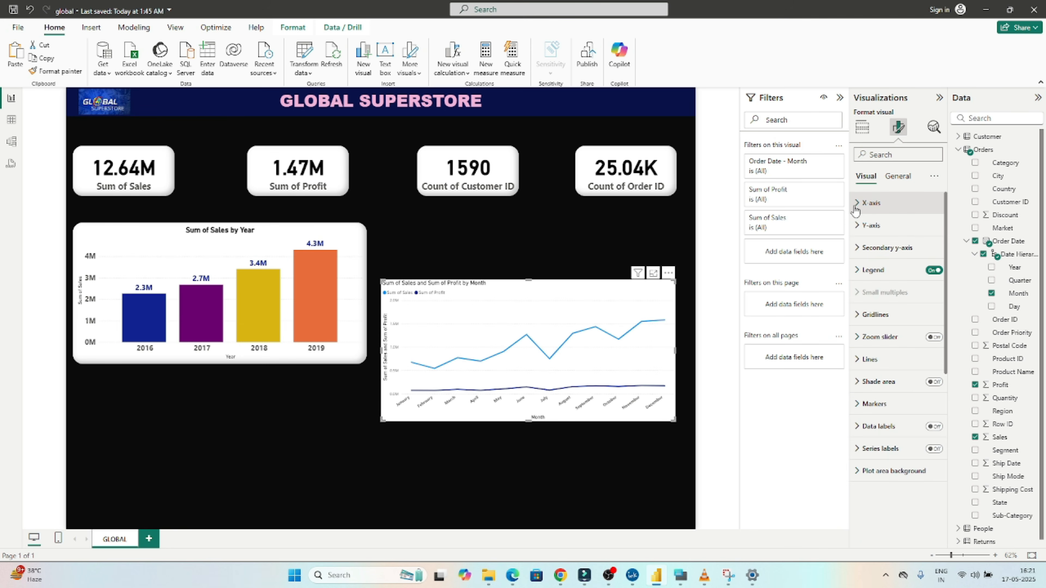
# Step: Make the line chart's y-axis values bold and move the chart up beside the sales-by-year chart
pyautogui.click(858, 224)
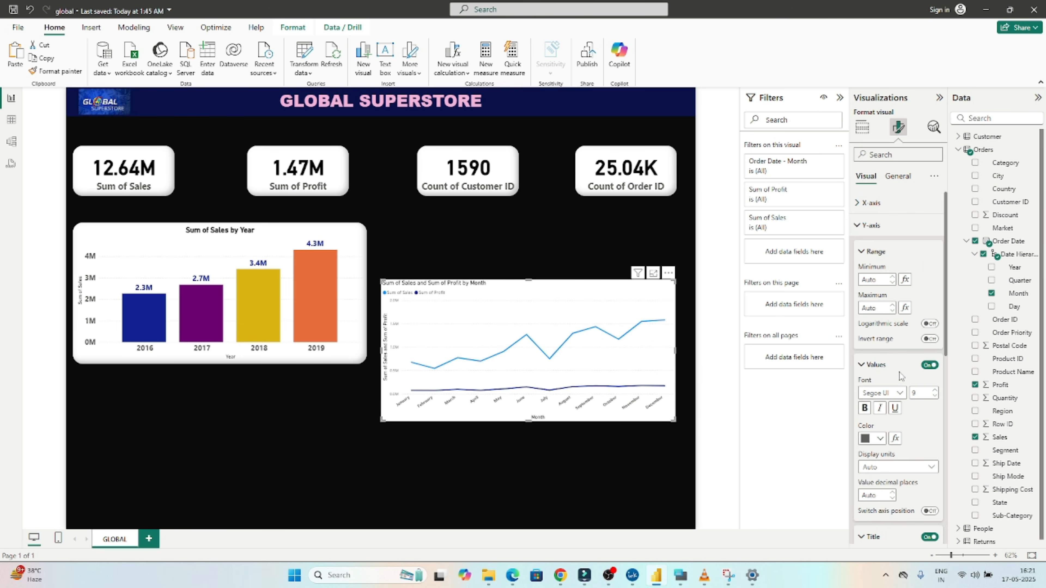
pyautogui.click(864, 408)
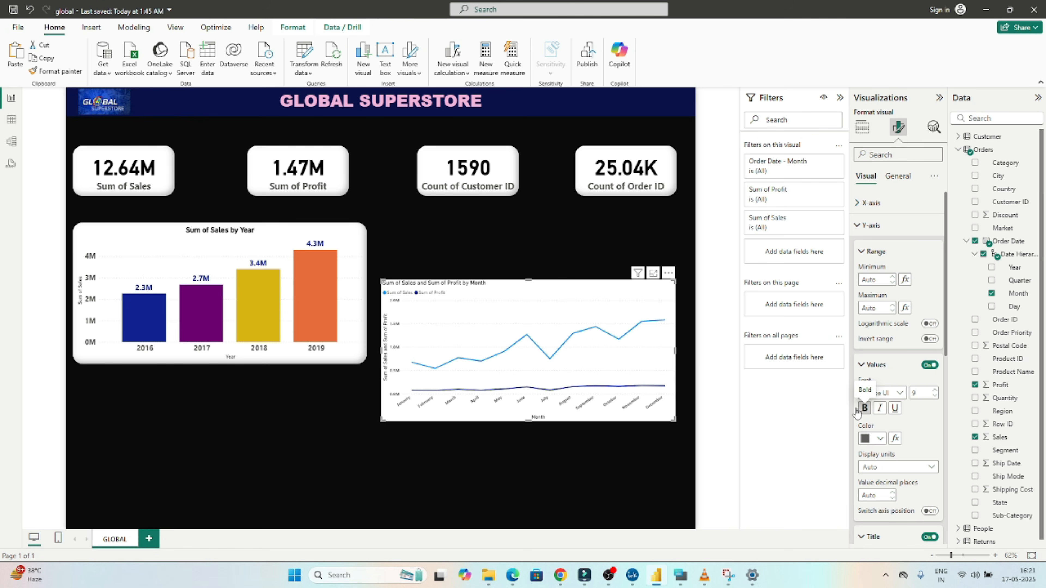
pyautogui.moveTo(528, 312)
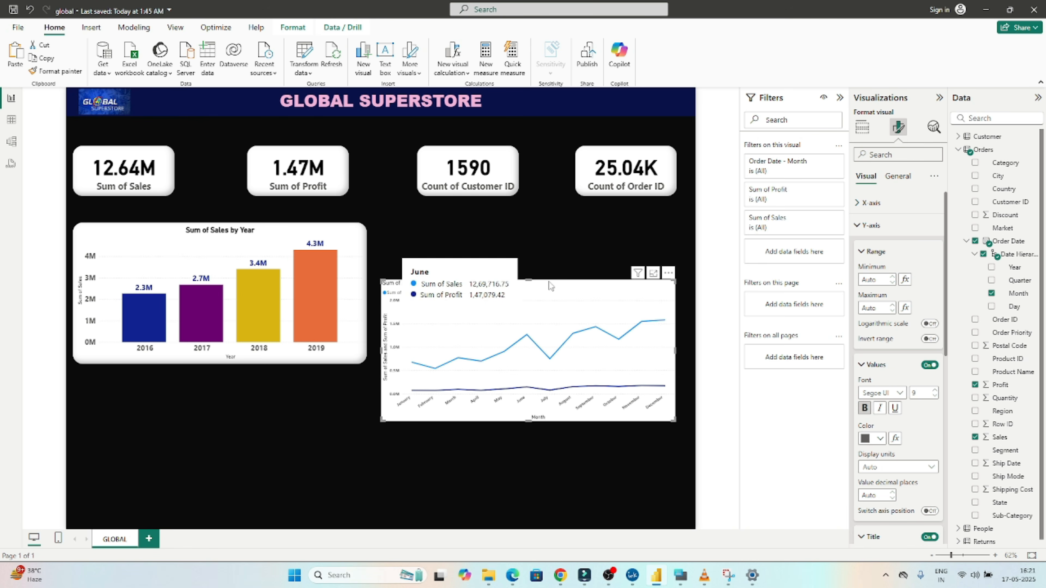
pyautogui.moveTo(548, 285); pyautogui.dragTo(547, 245)
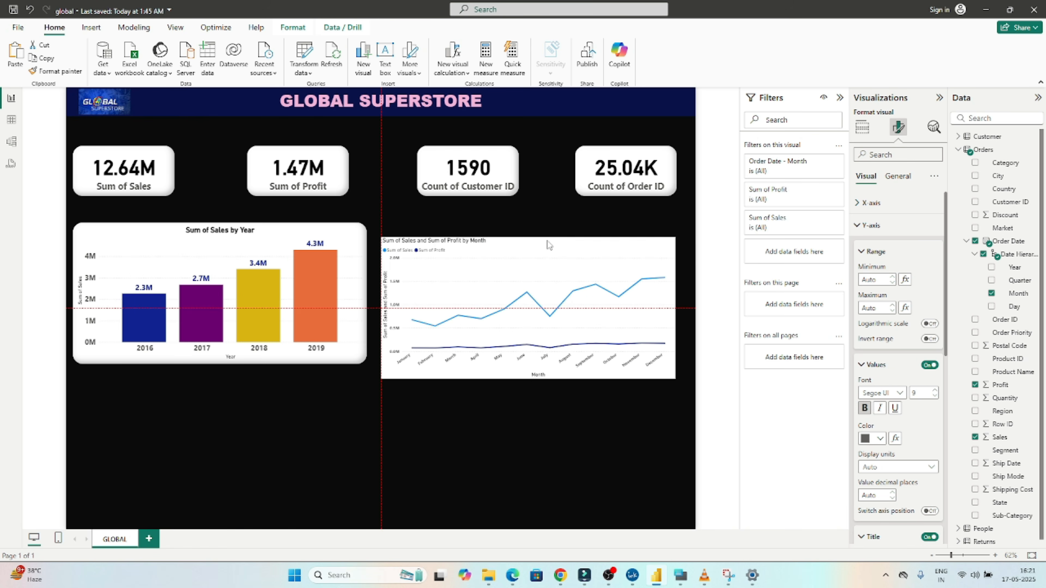
pyautogui.click(857, 231)
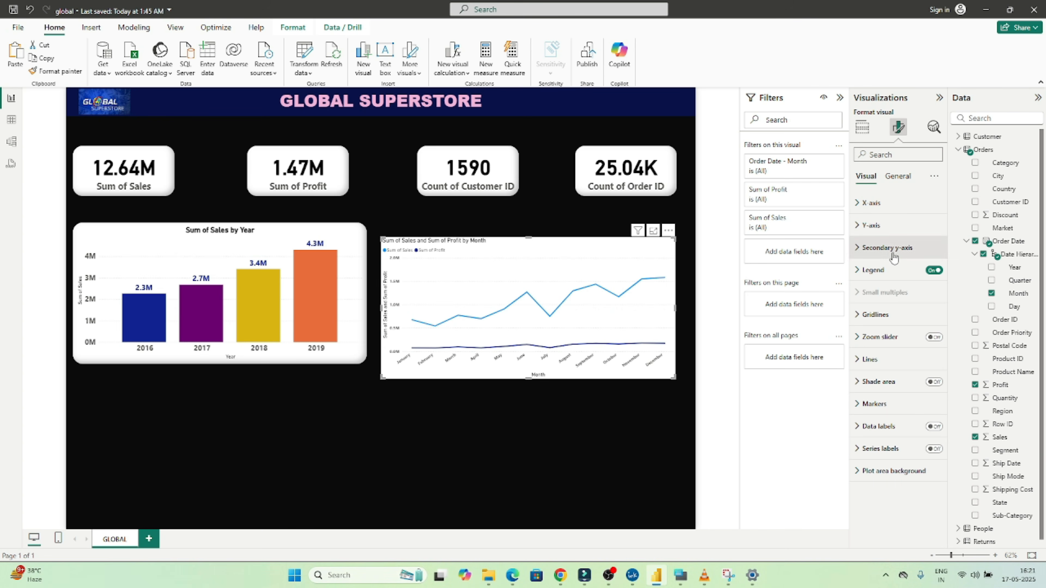
# Step: Set the line style to Dotted for all series in the monthly sales and profit line chart
pyautogui.click(858, 360)
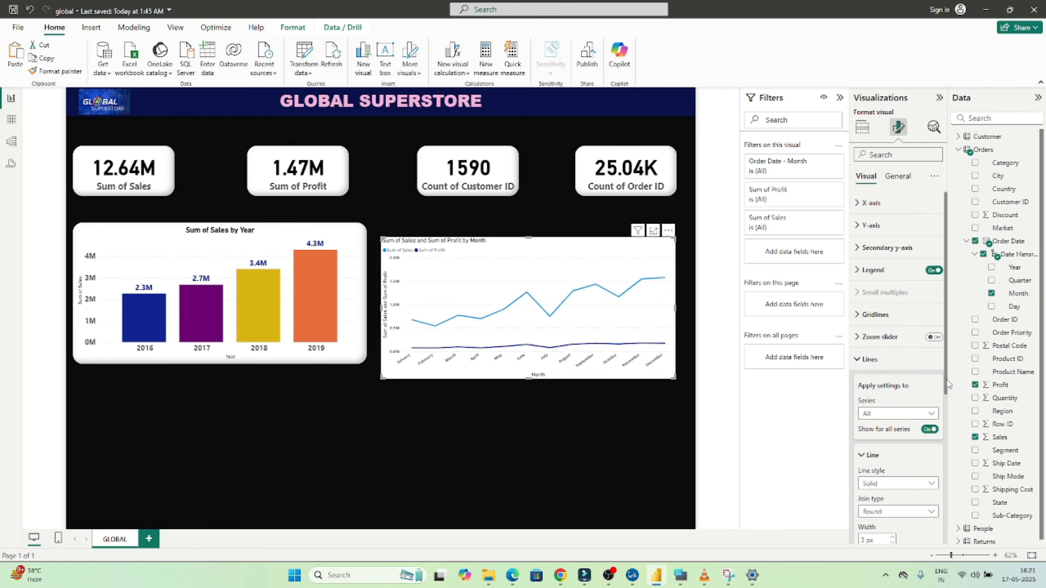
pyautogui.moveTo(946, 379); pyautogui.dragTo(951, 471)
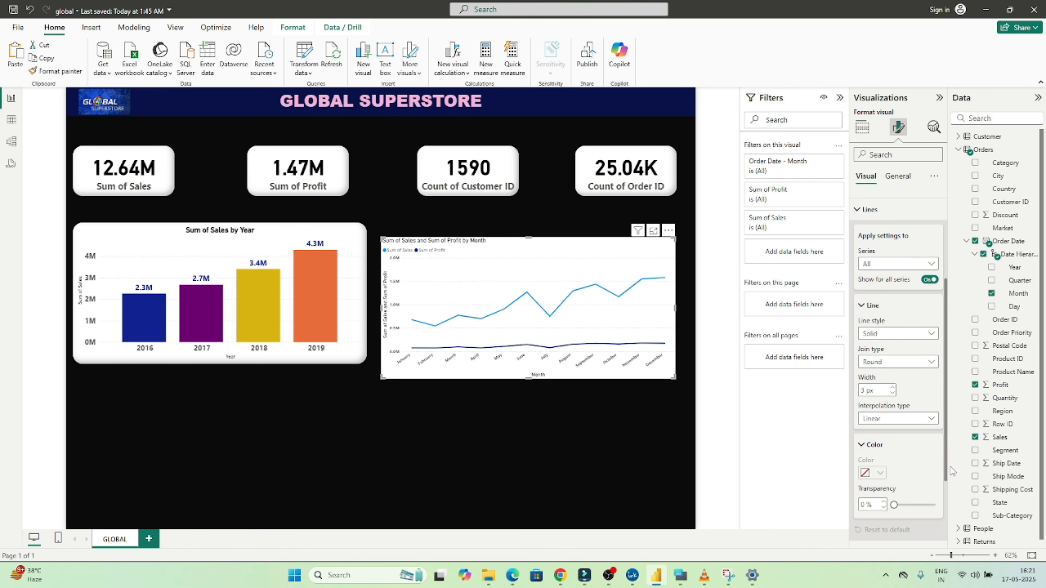
pyautogui.click(878, 340)
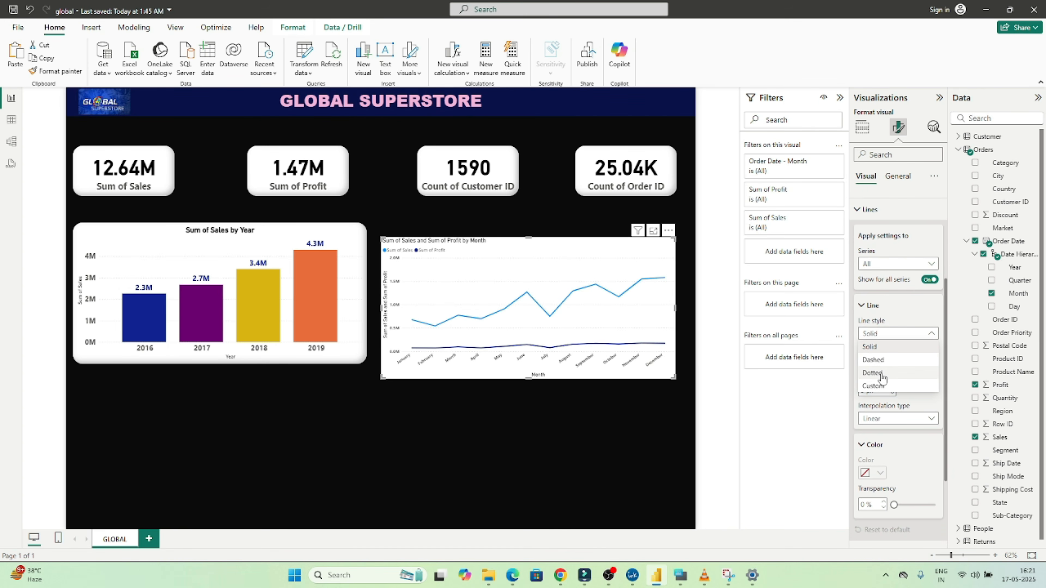
pyautogui.click(873, 372)
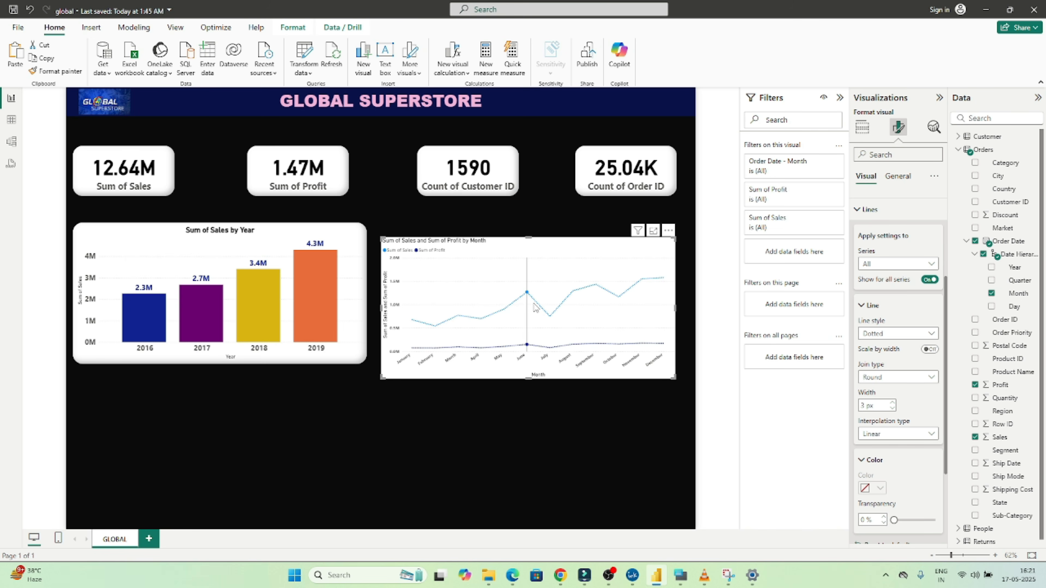
pyautogui.scroll(-2, 531, 396)
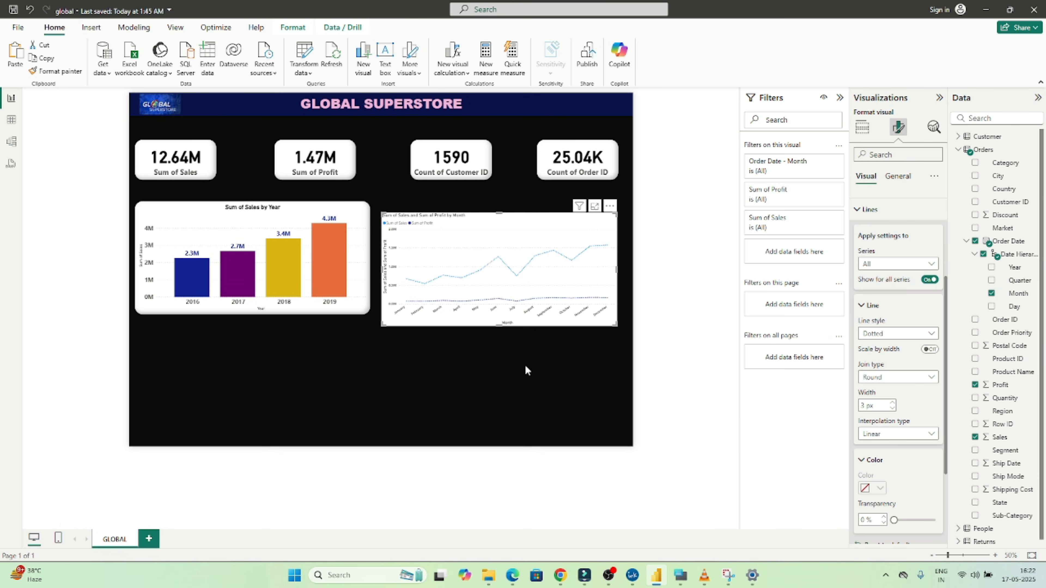
# Step: Set the line style to Solid for all series in the monthly sales and profit line chart
pyautogui.scroll(5, 526, 367)
pyautogui.scroll(-2, 564, 377)
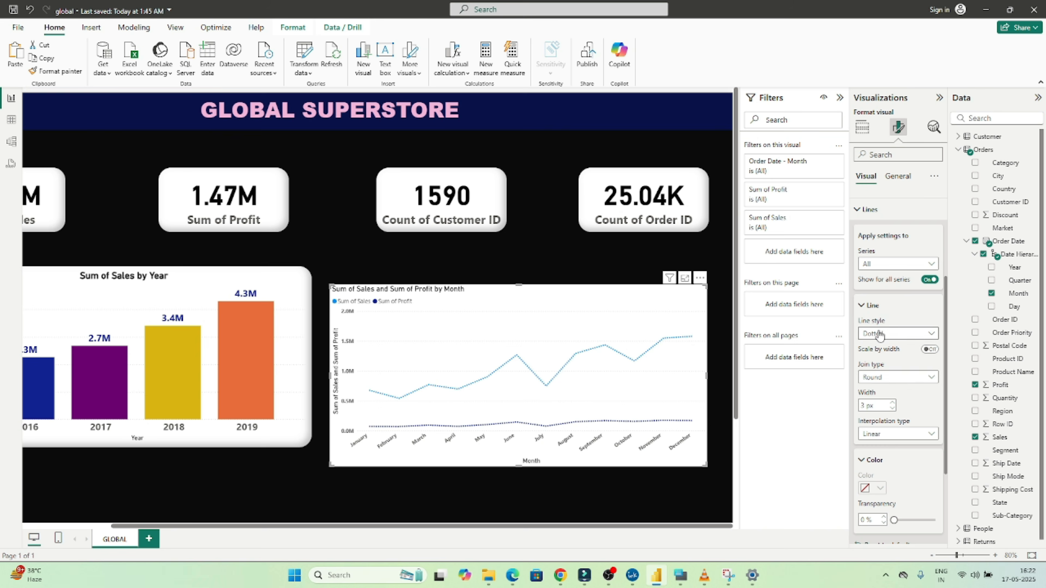
pyautogui.click(896, 334)
pyautogui.click(870, 347)
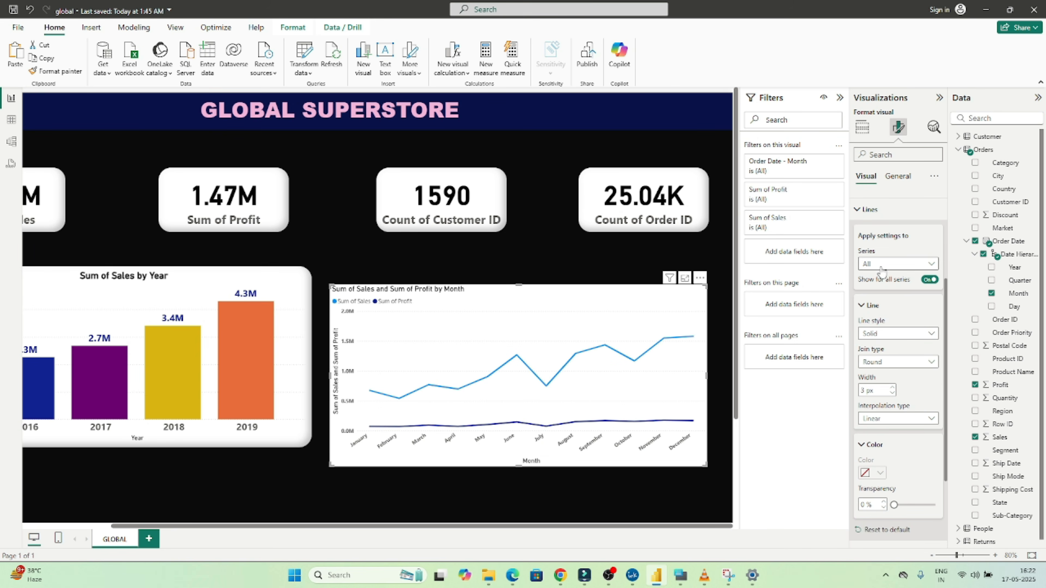
pyautogui.click(863, 309)
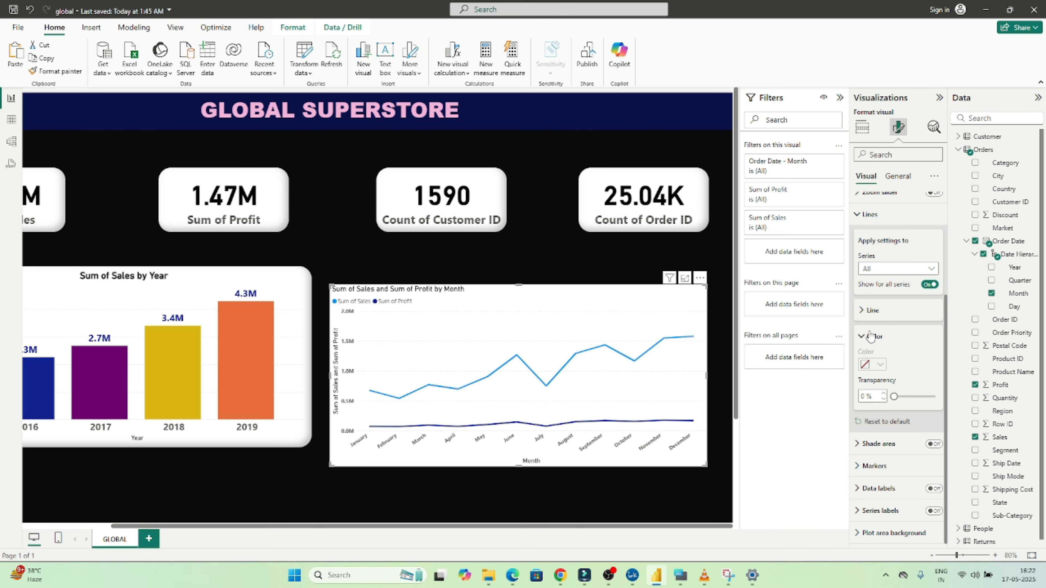
pyautogui.click(869, 214)
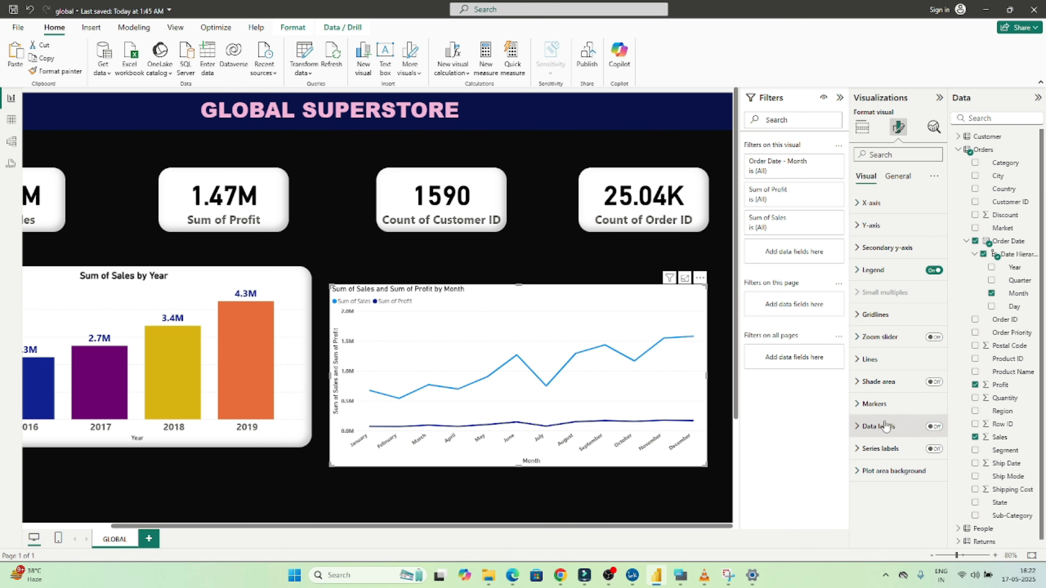
# Step: Turn on data labels for all series in the monthly line chart and make their values bold
pyautogui.click(932, 427)
pyautogui.click(935, 429)
pyautogui.click(934, 427)
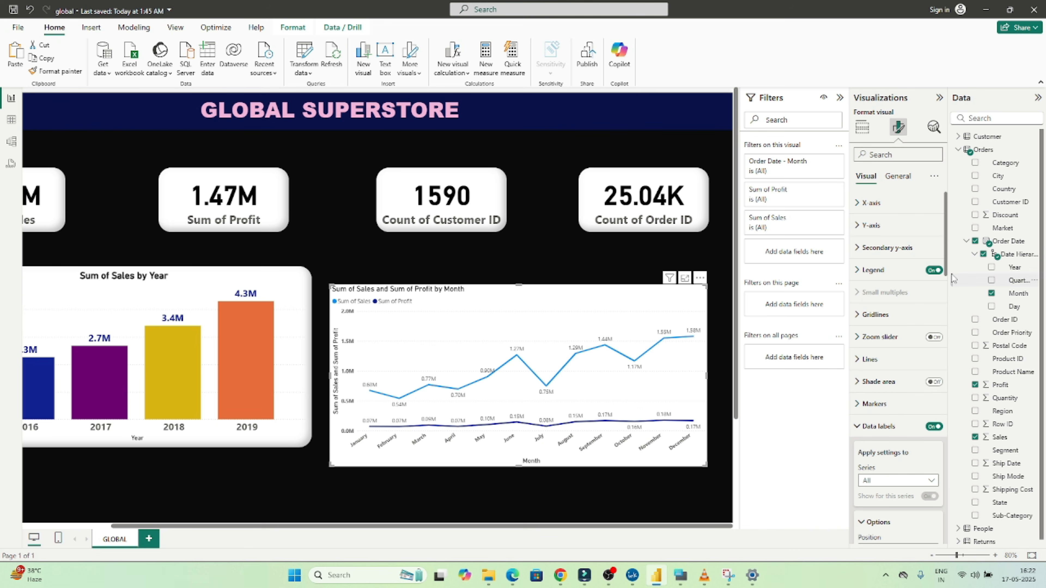
pyautogui.moveTo(947, 274); pyautogui.dragTo(959, 393)
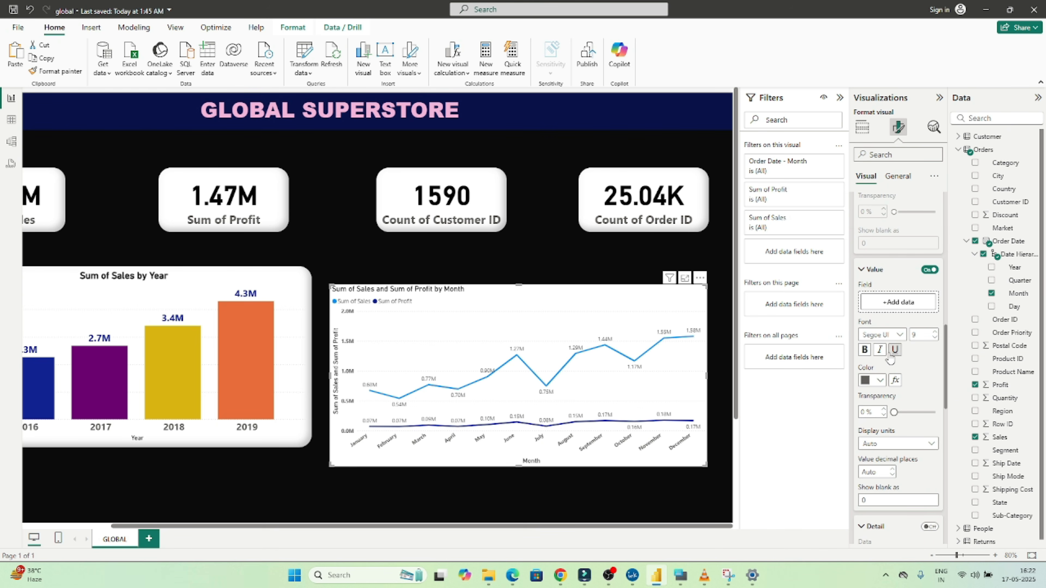
pyautogui.click(864, 351)
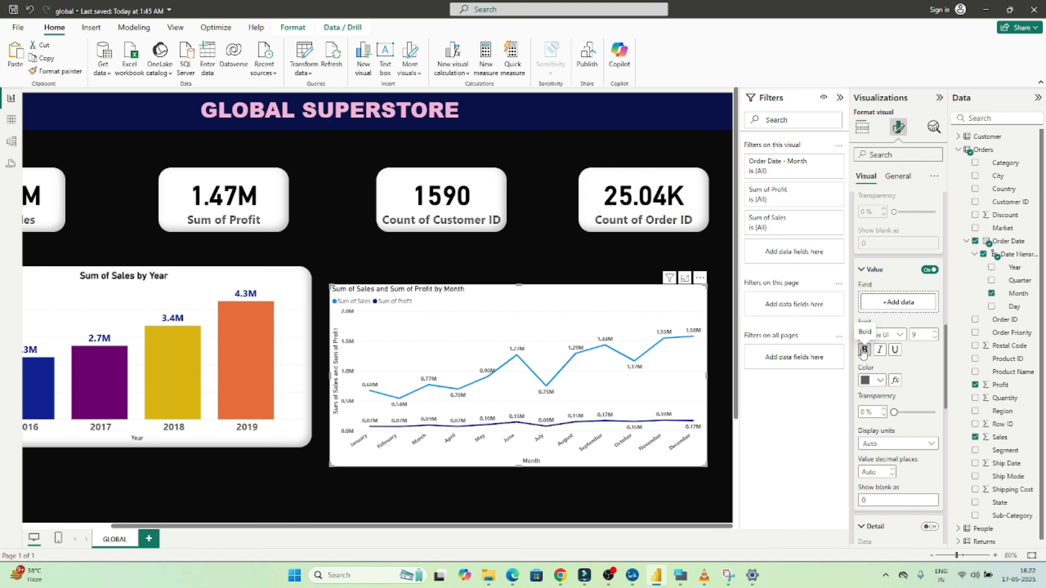
# Step: Color the monthly line chart's data label values dark pink
pyautogui.click(880, 381)
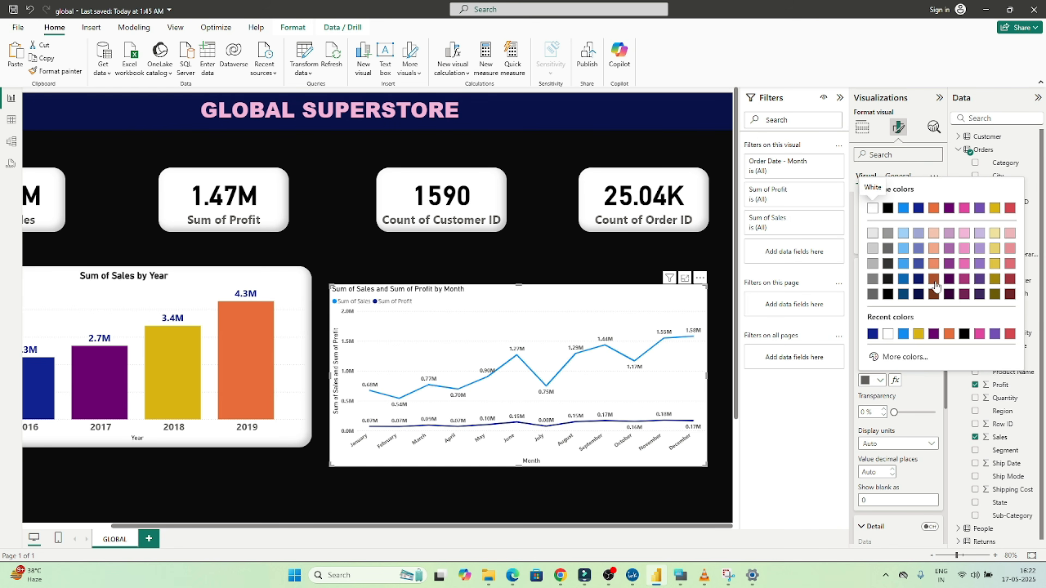
pyautogui.click(934, 249)
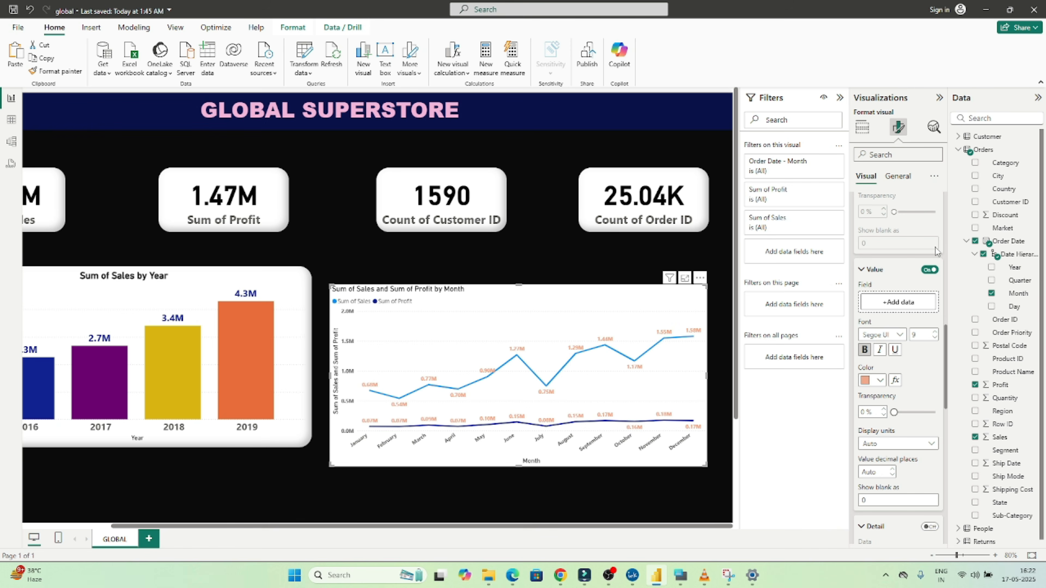
pyautogui.click(880, 380)
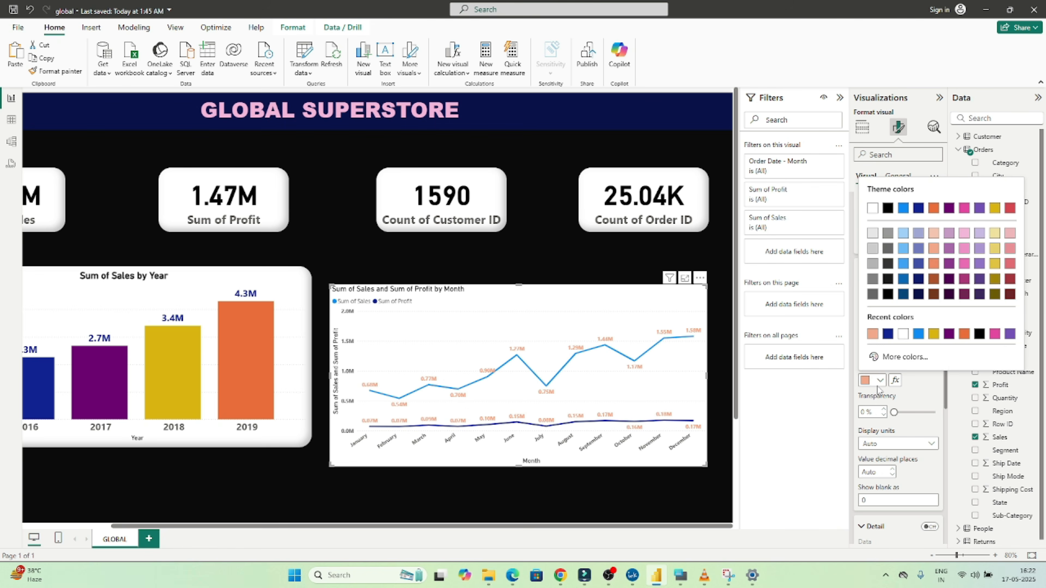
pyautogui.click(965, 280)
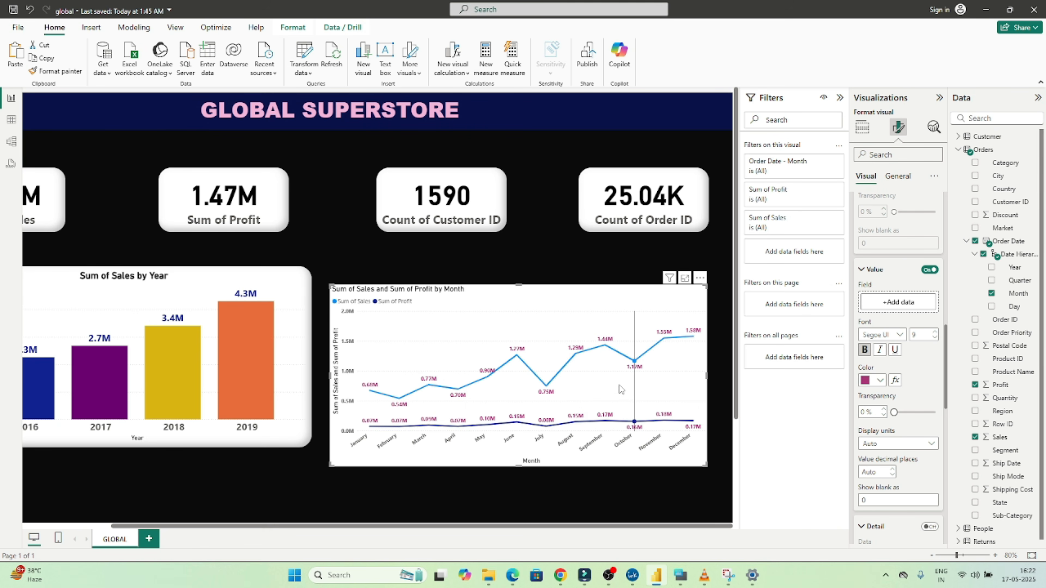
pyautogui.moveTo(666, 403)
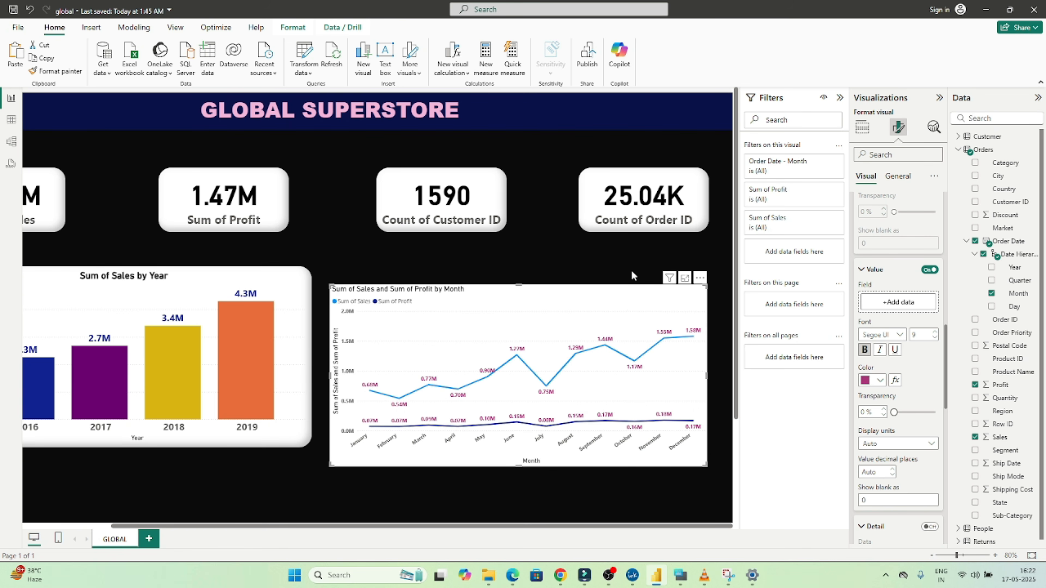
pyautogui.click(613, 267)
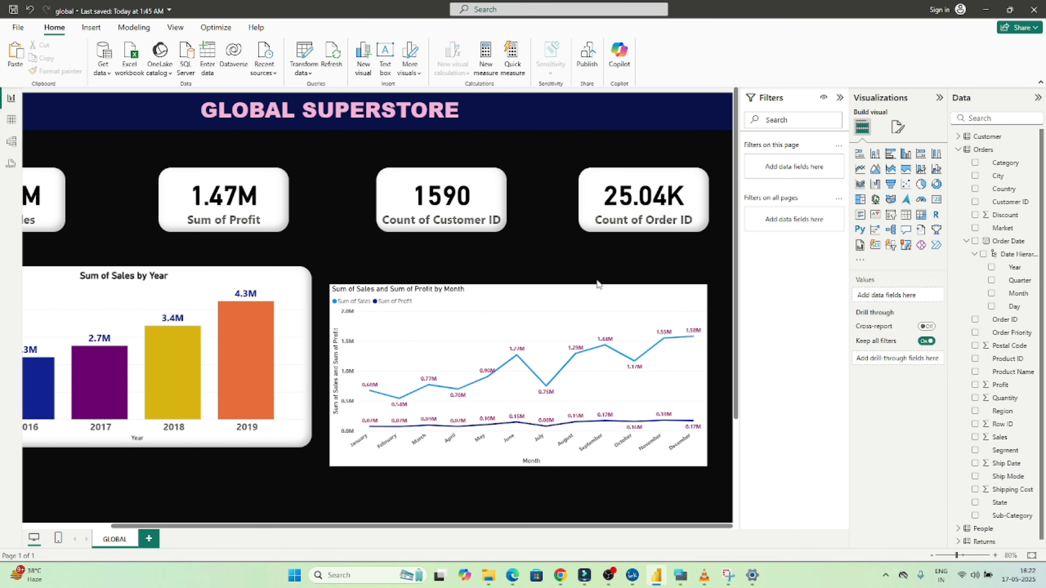
# Step: Center the monthly line chart's title, make it bold and set its font size to 20
pyautogui.click(586, 294)
pyautogui.click(894, 127)
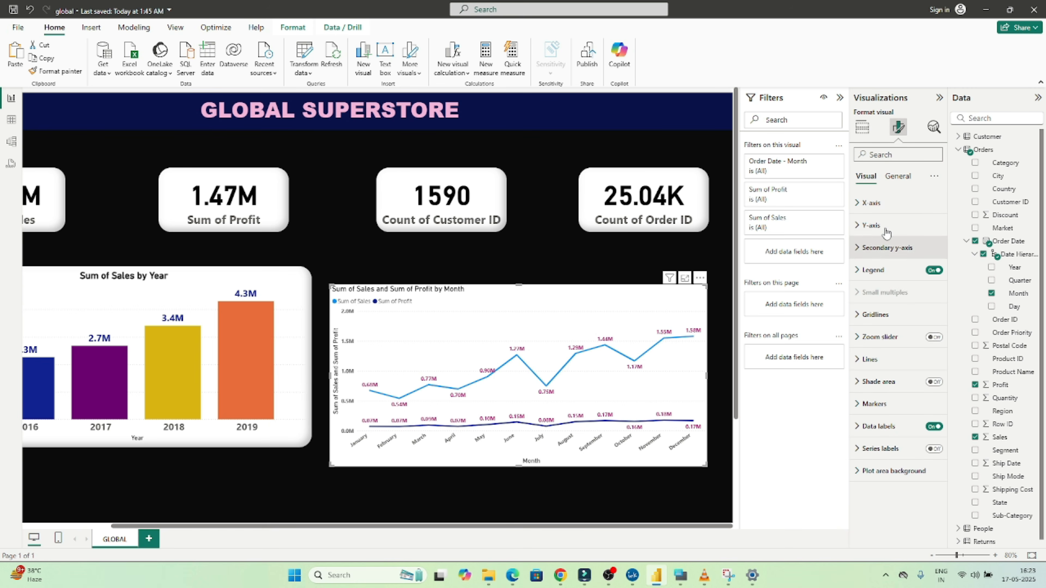
pyautogui.click(896, 176)
pyautogui.click(873, 203)
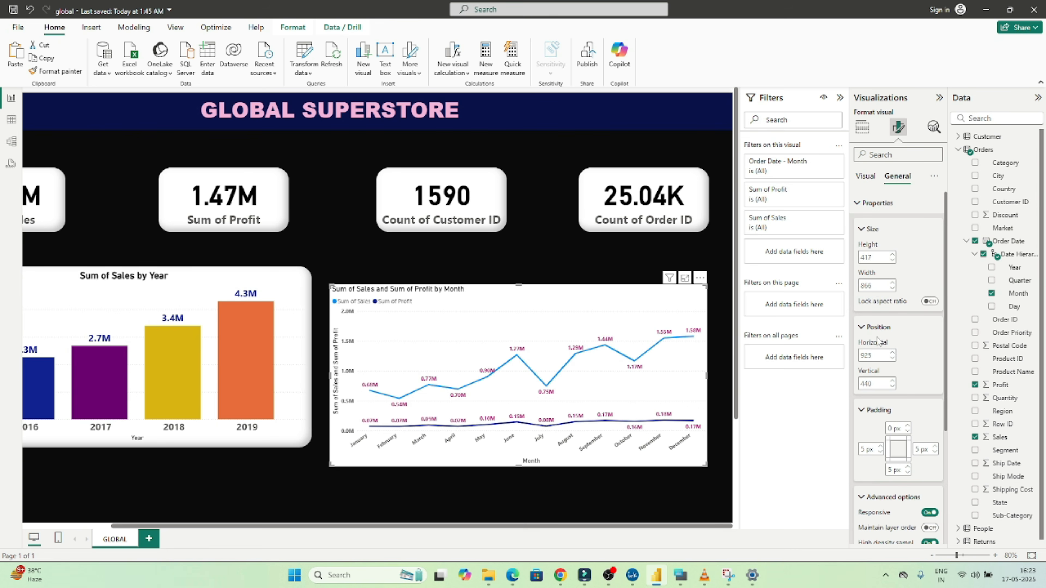
pyautogui.click(855, 204)
pyautogui.click(860, 231)
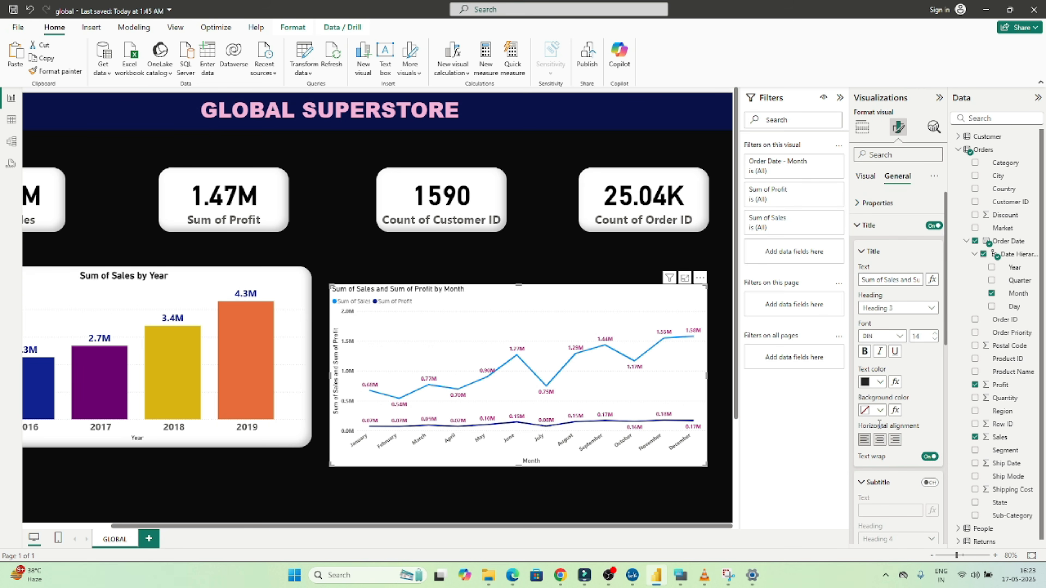
pyautogui.click(879, 440)
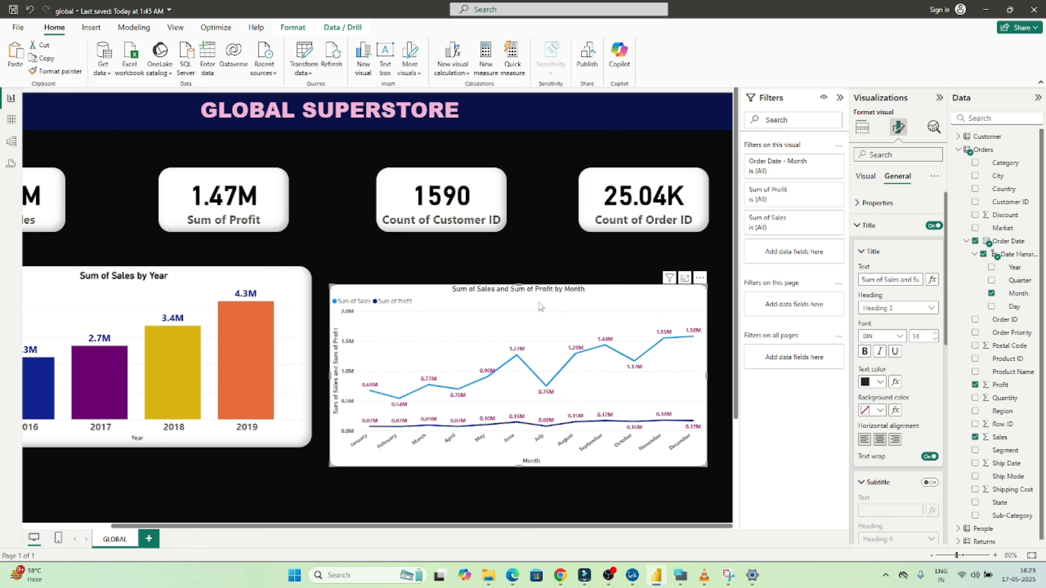
pyautogui.click(865, 351)
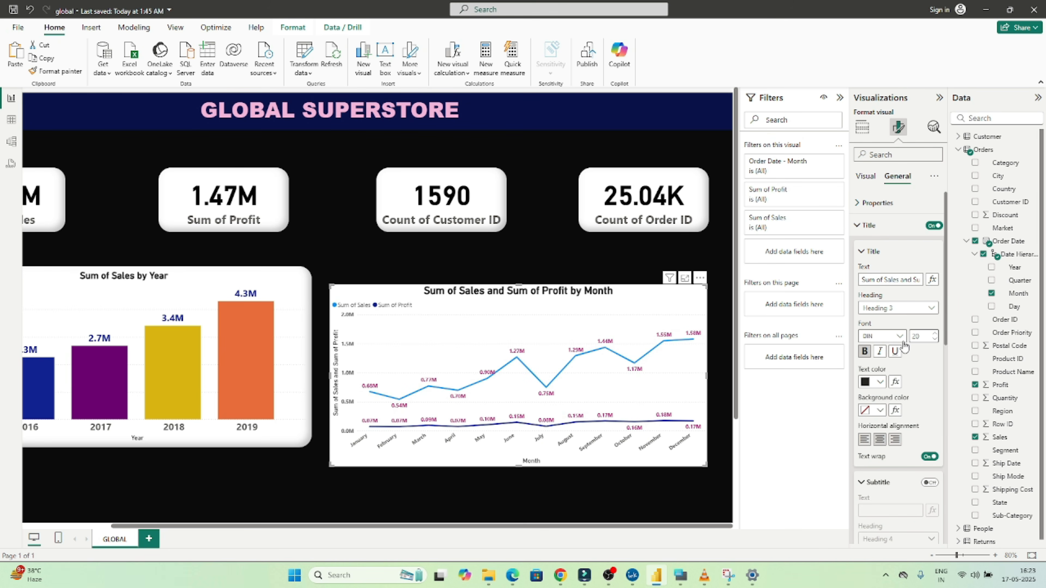
pyautogui.click(861, 252)
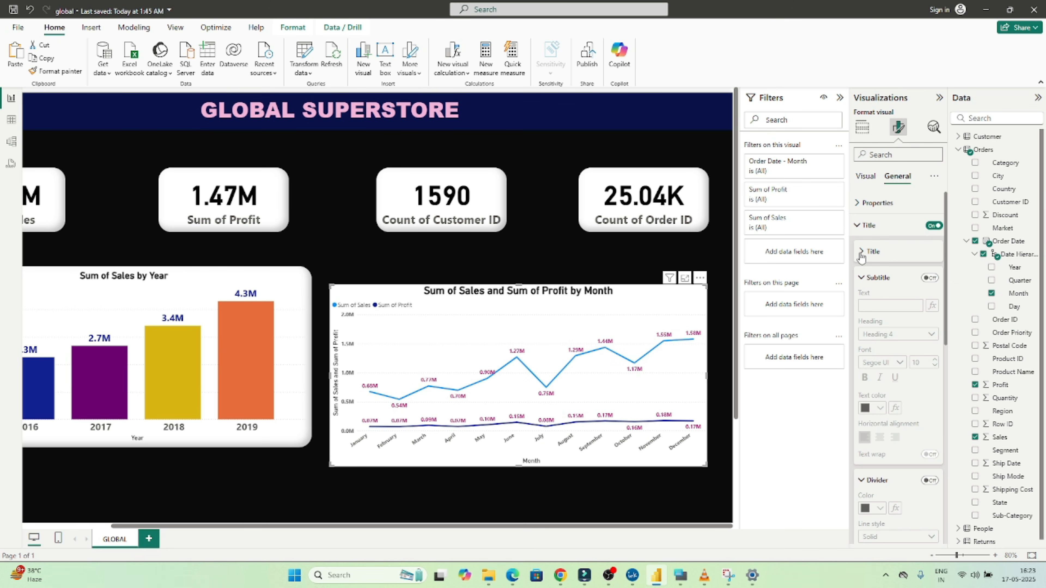
pyautogui.click(862, 283)
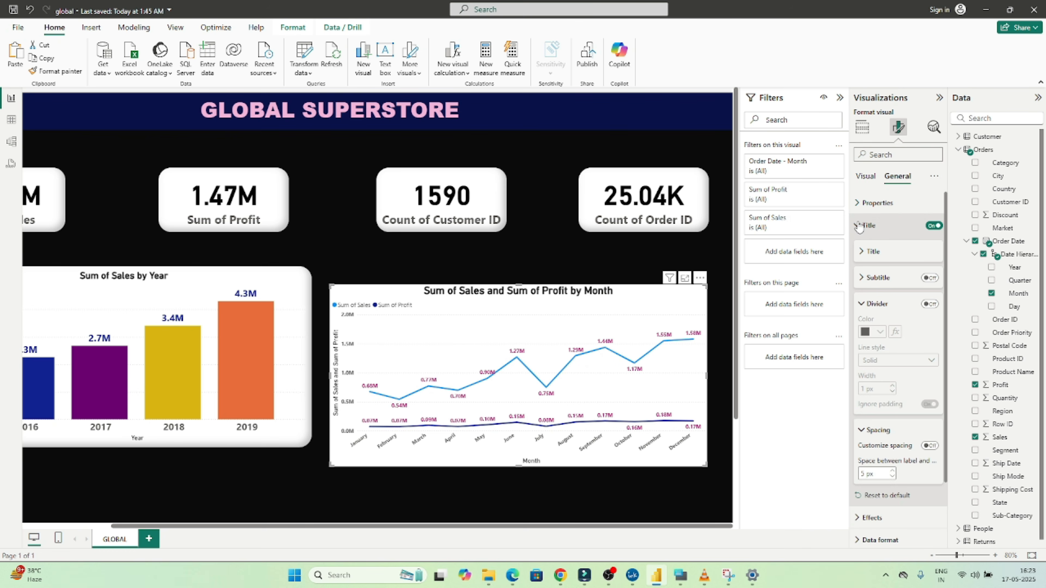
pyautogui.click(858, 225)
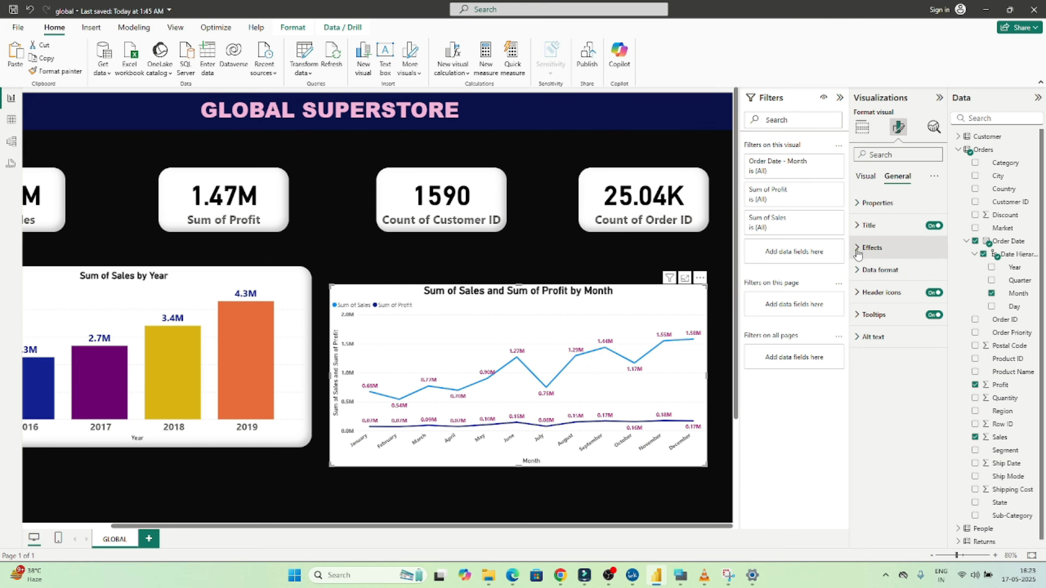
# Step: Add a visual border with 30 px rounded corners to the monthly line chart
pyautogui.click(858, 248)
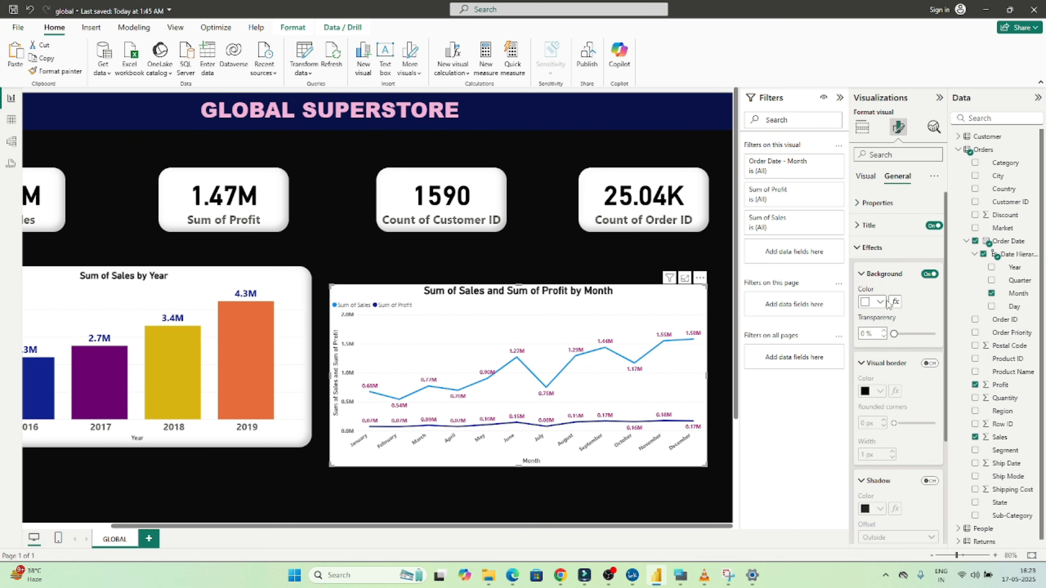
pyautogui.scroll(-1, 945, 431)
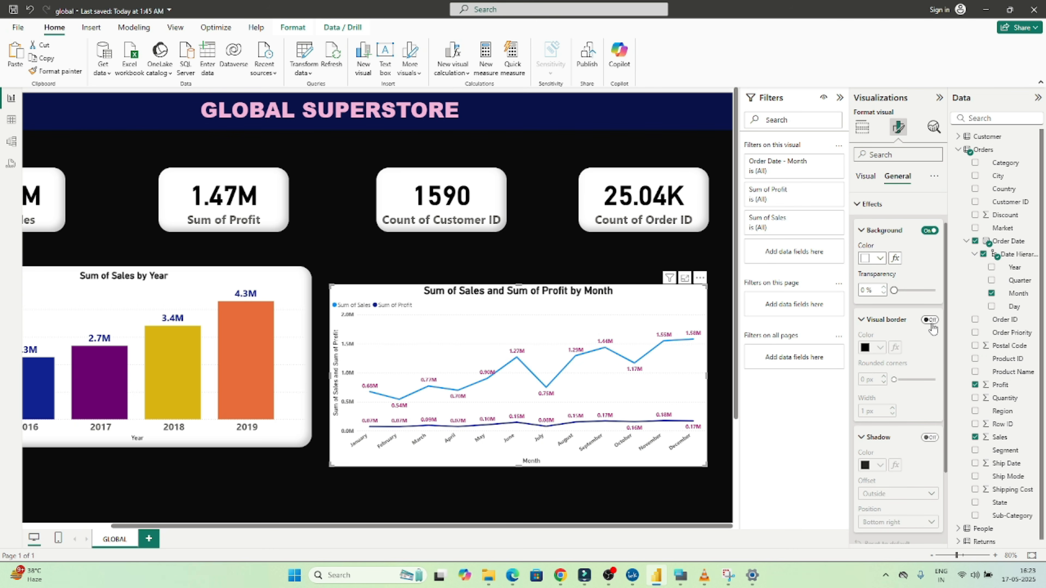
pyautogui.click(930, 321)
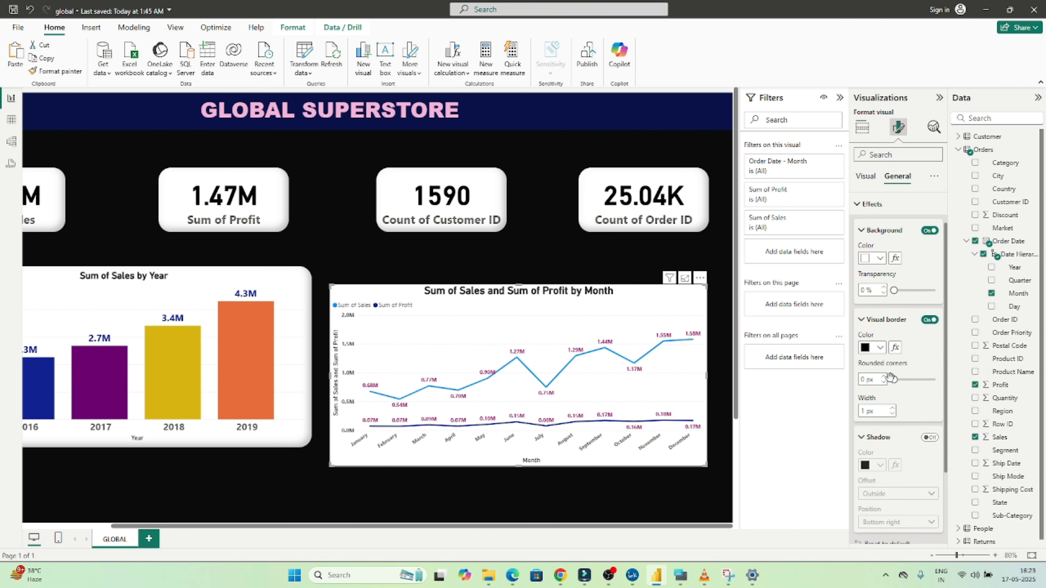
pyautogui.moveTo(892, 379); pyautogui.dragTo(947, 381)
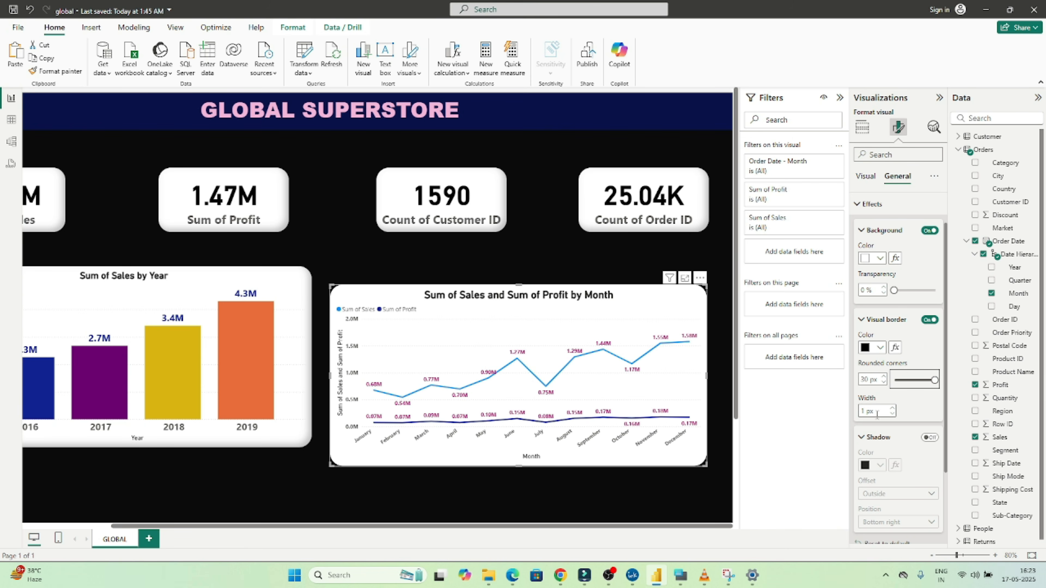
# Step: Turn on a shadow for the monthly line chart with its offset set to Inside
pyautogui.click(931, 438)
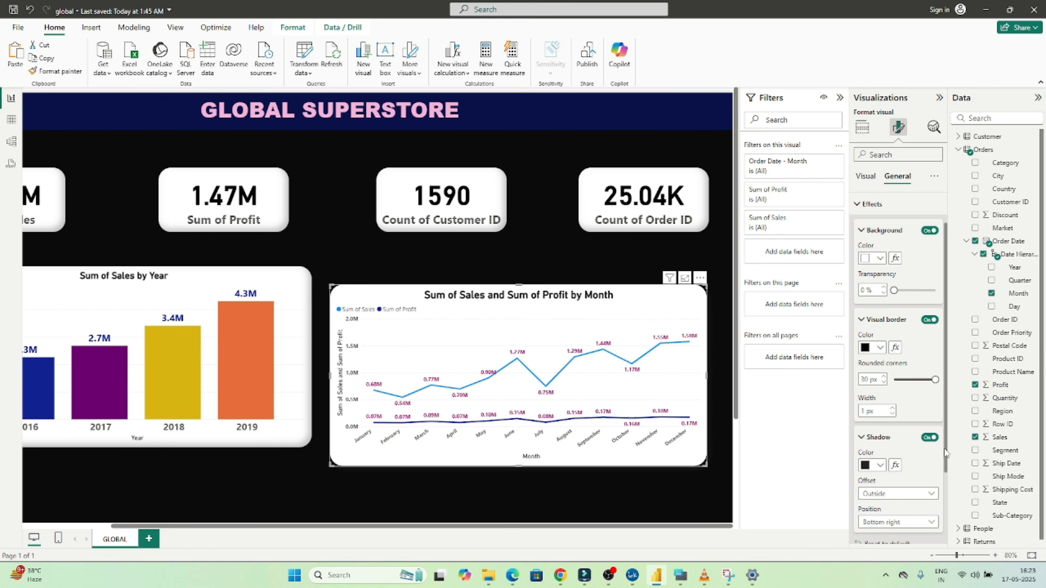
pyautogui.scroll(-2, 945, 456)
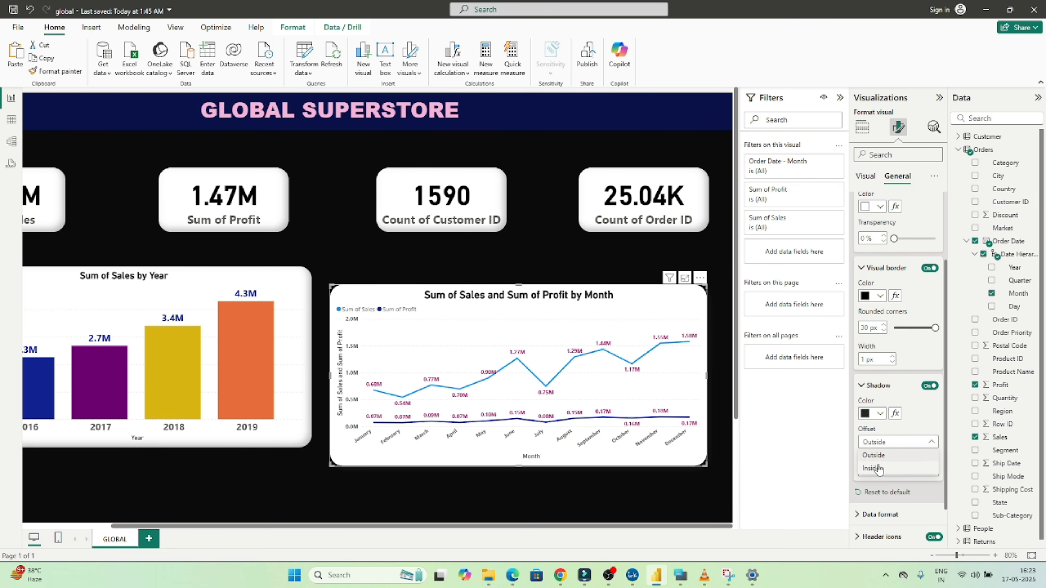
pyautogui.click(878, 470)
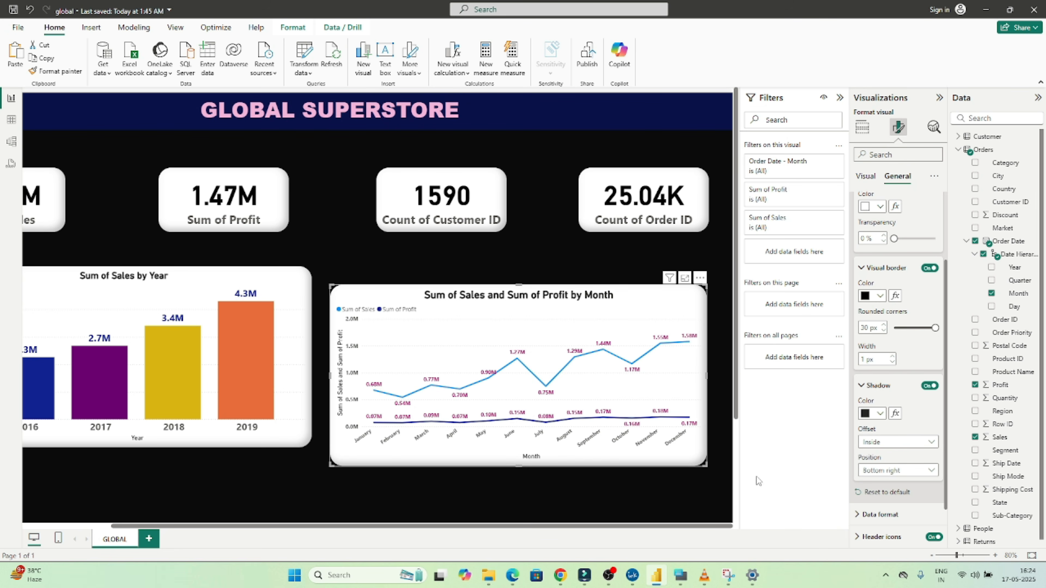
pyautogui.click(681, 498)
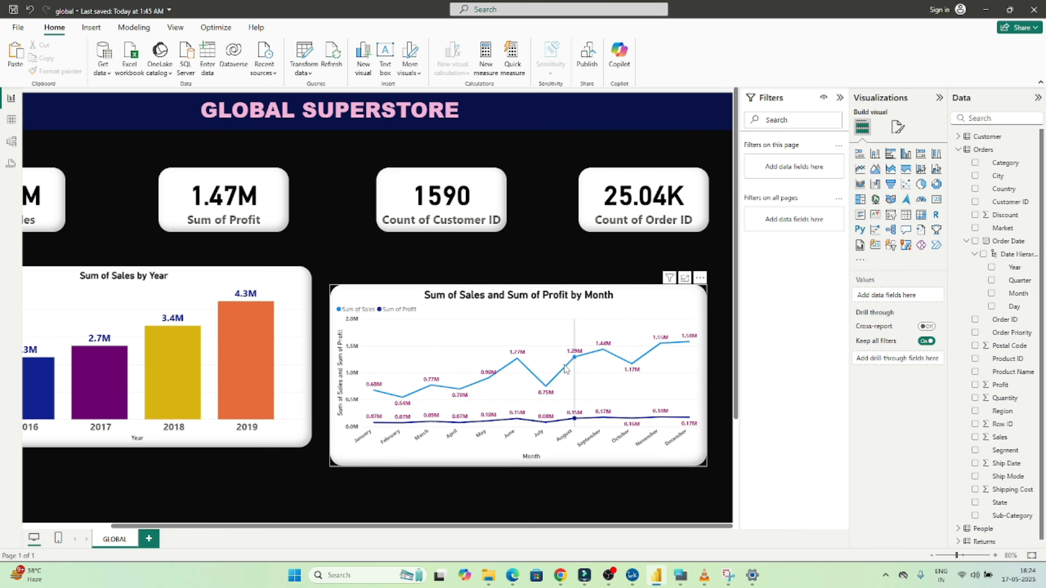
# Step: Move the monthly line chart up so that it aligns with the sales-by-year column chart
pyautogui.click(638, 308)
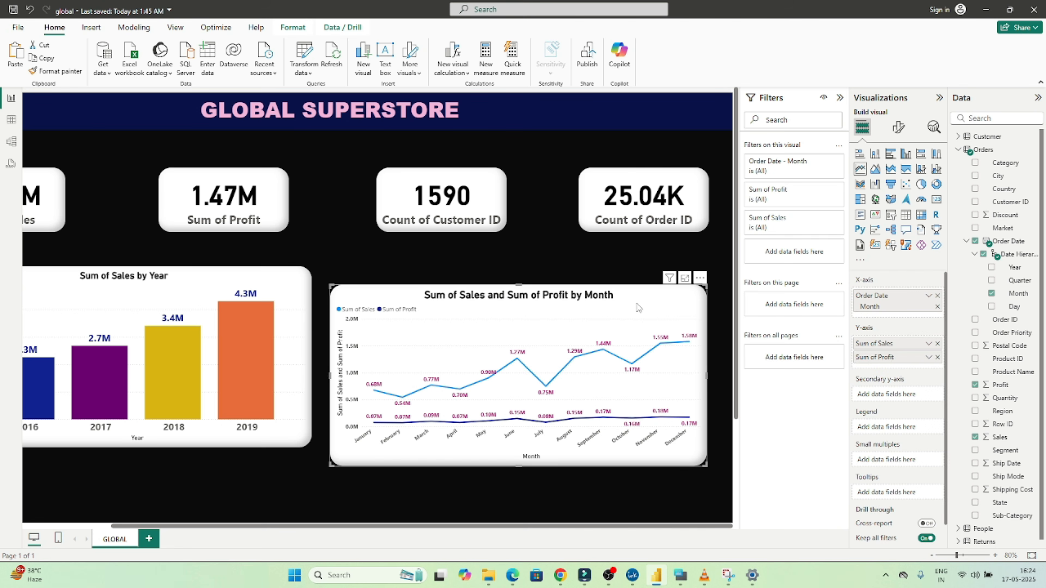
pyautogui.click(897, 126)
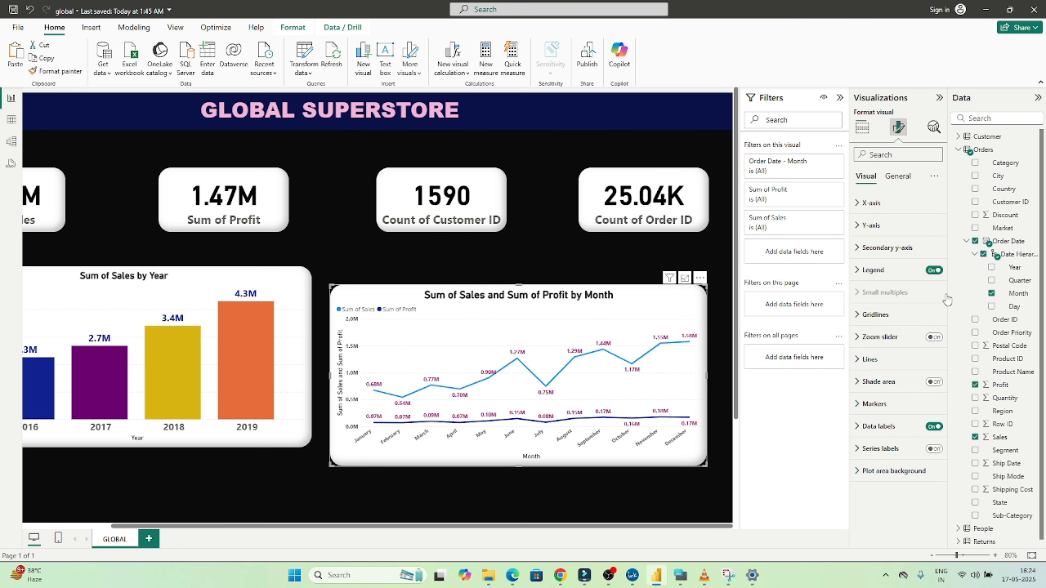
pyautogui.click(898, 176)
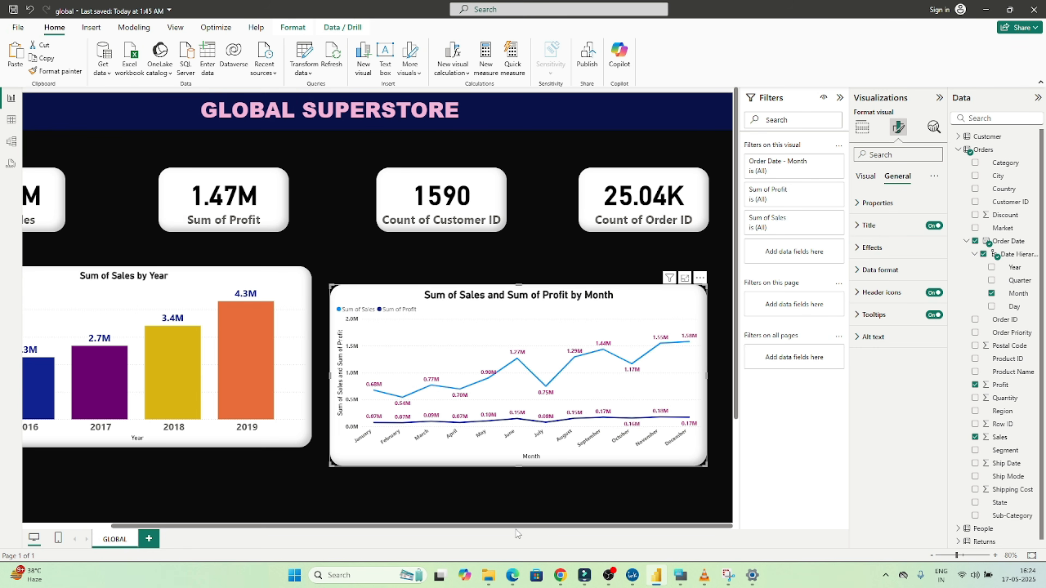
pyautogui.moveTo(515, 527); pyautogui.dragTo(458, 526)
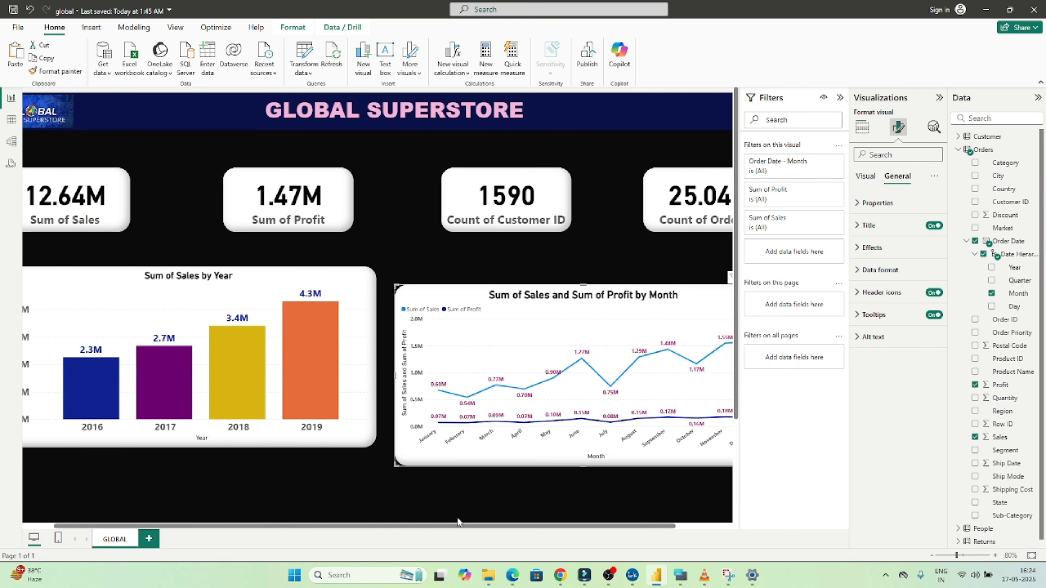
pyautogui.moveTo(509, 308); pyautogui.dragTo(497, 290)
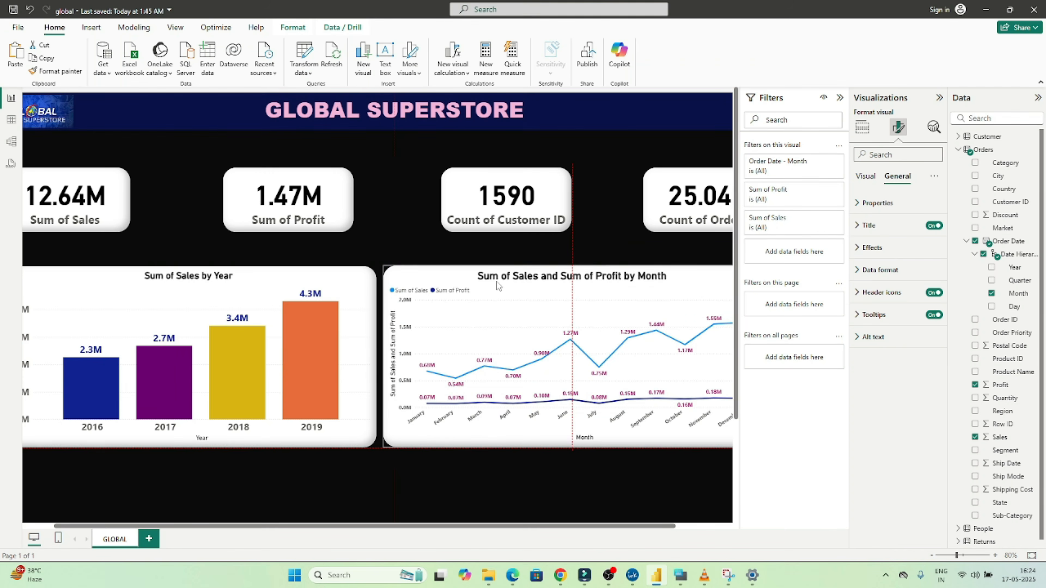
pyautogui.click(513, 458)
pyautogui.scroll(-1, 513, 459)
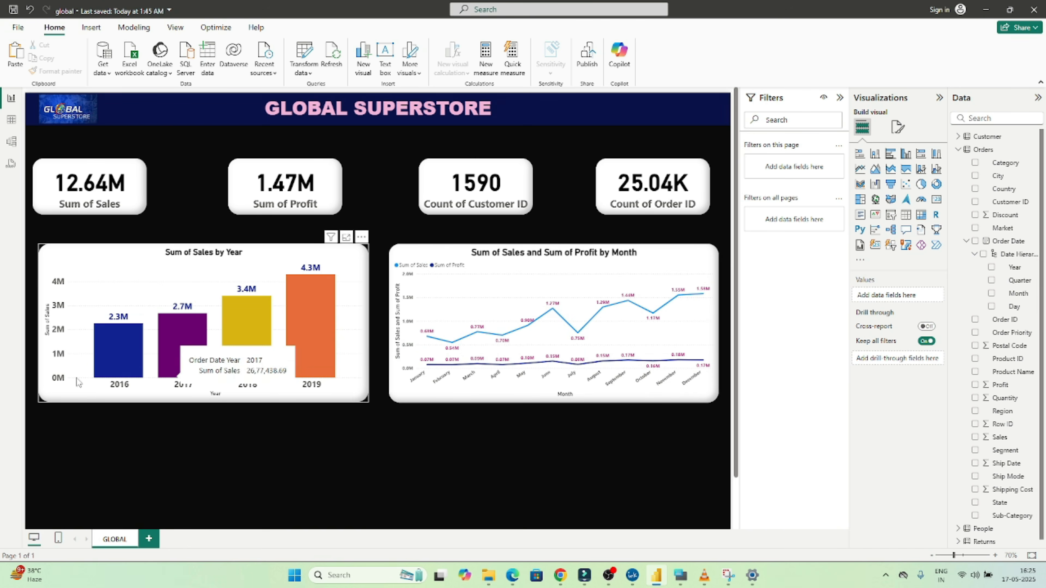
# Step: Cross-filter the dashboard by the 2016, 2017 and 2019 columns of the sales-by-year chart, and clear the selection
pyautogui.click(116, 363)
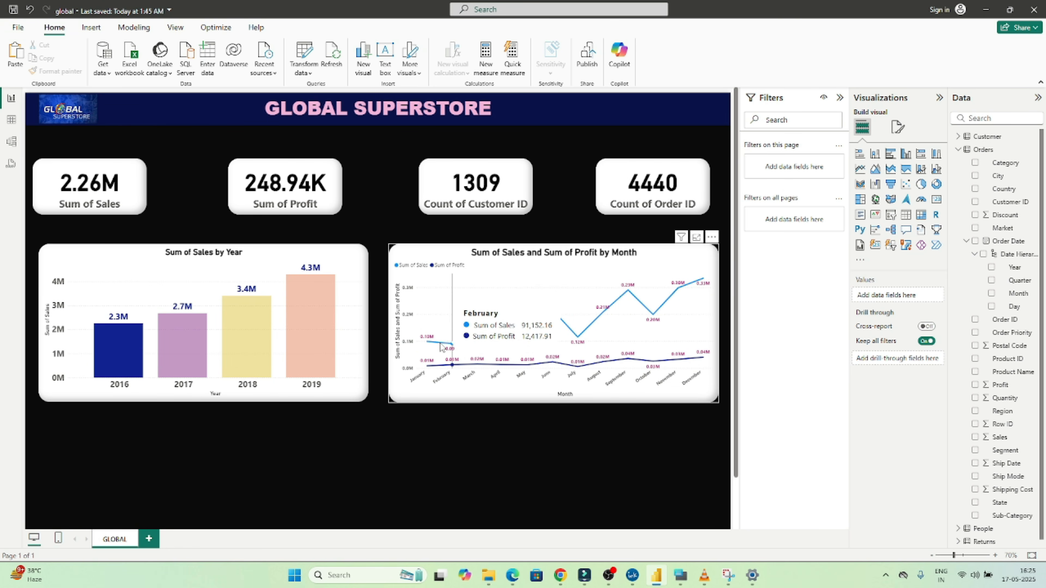
pyautogui.click(180, 363)
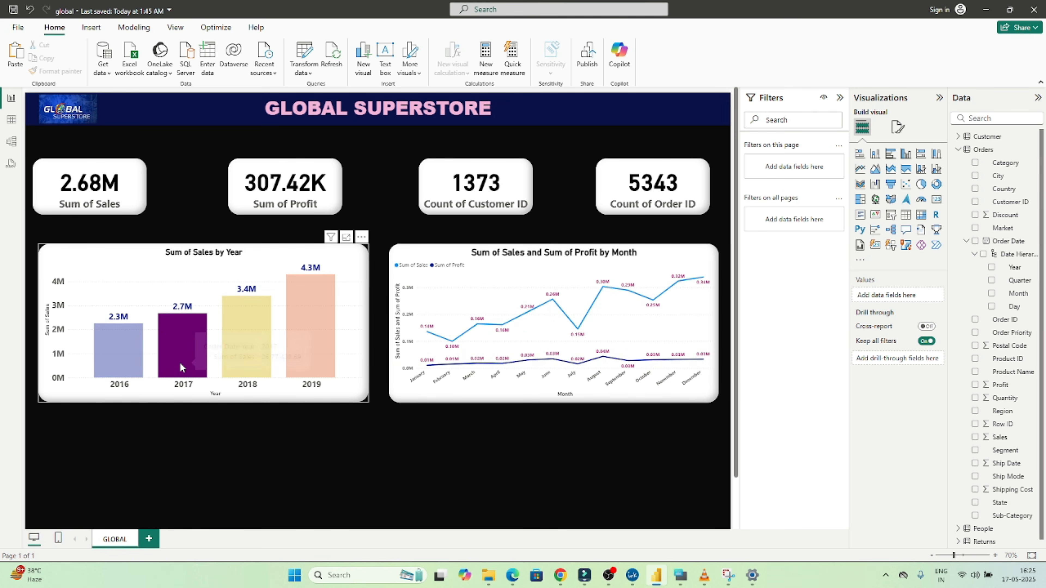
pyautogui.click(316, 331)
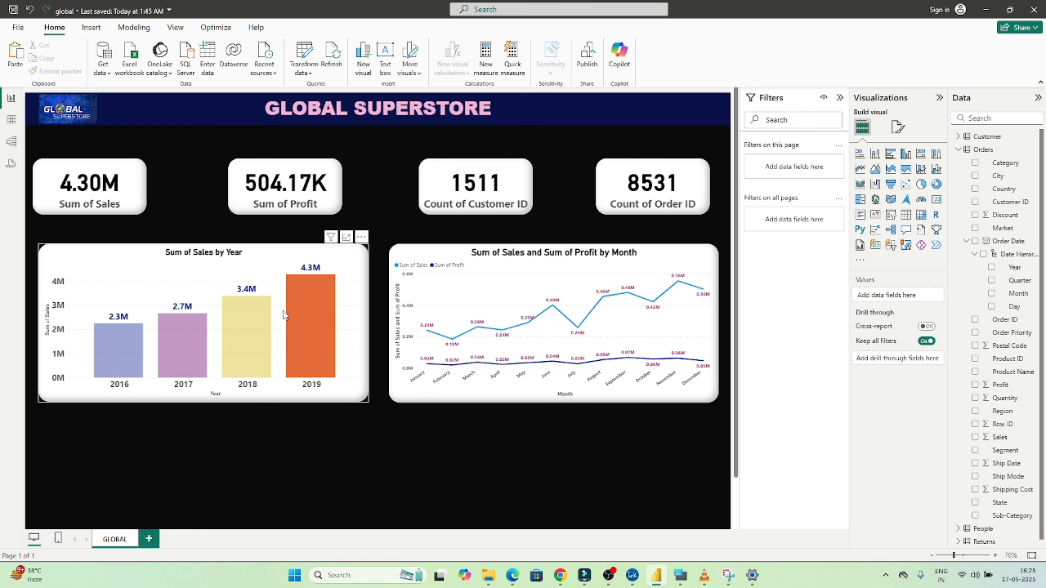
pyautogui.click(131, 354)
pyautogui.click(131, 354)
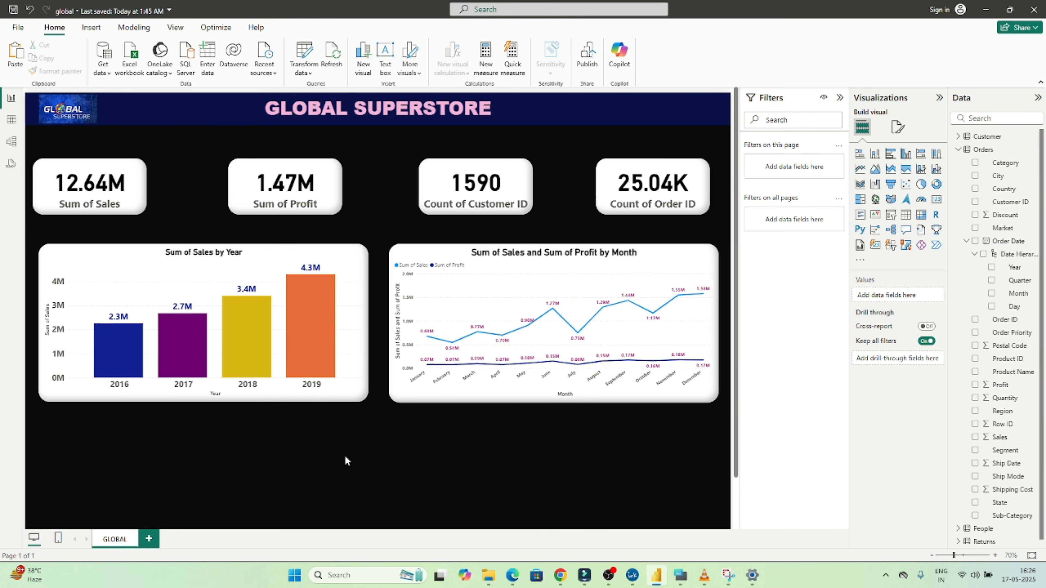
pyautogui.click(609, 575)
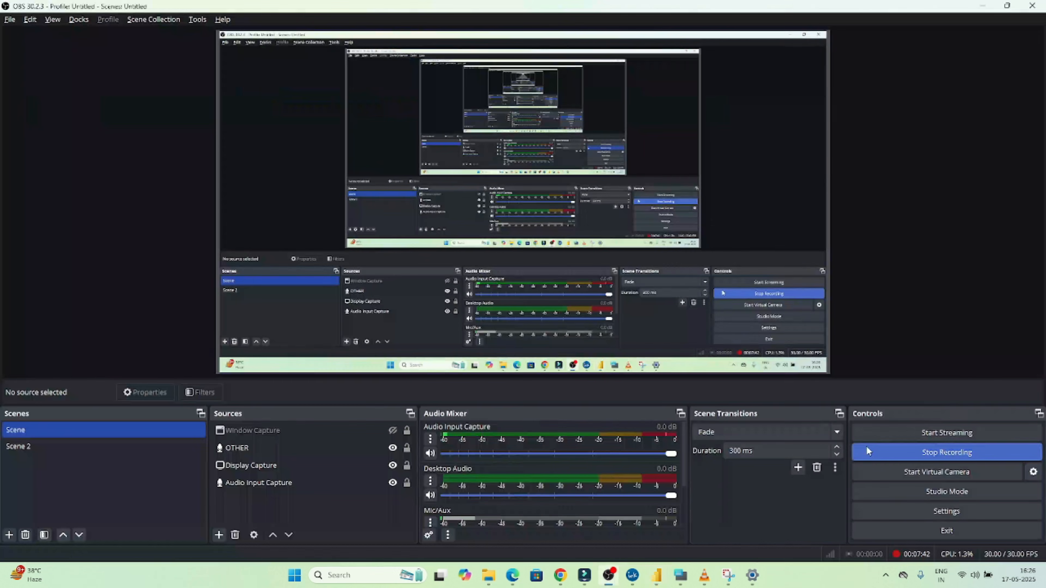
pyautogui.click(867, 449)
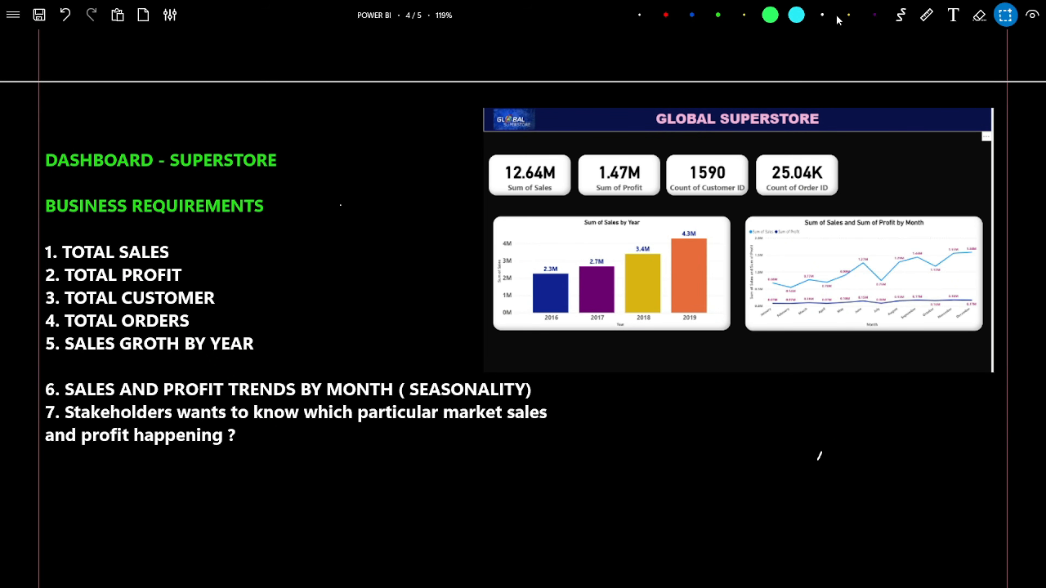
pyautogui.click(822, 15)
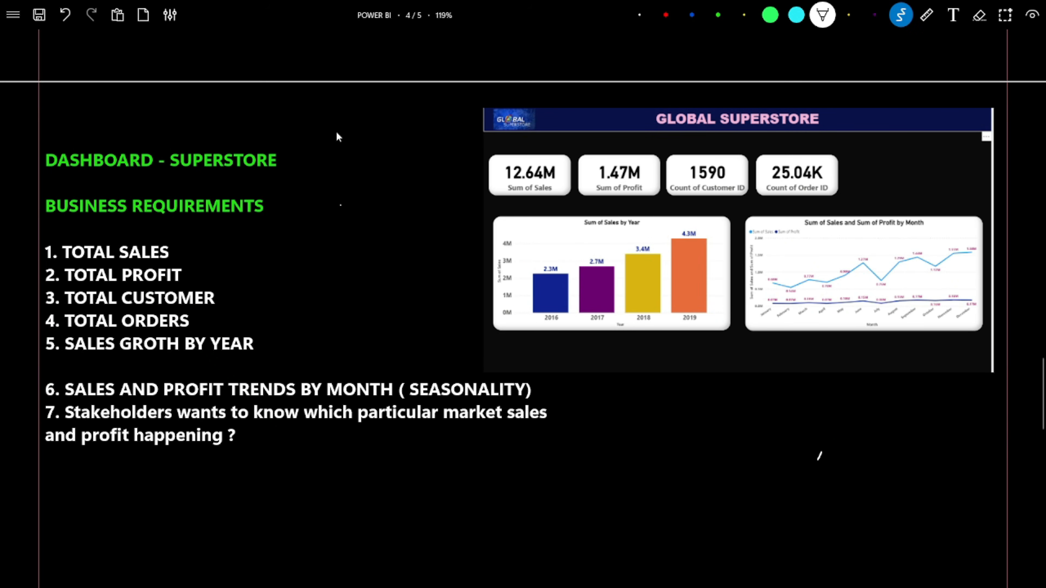
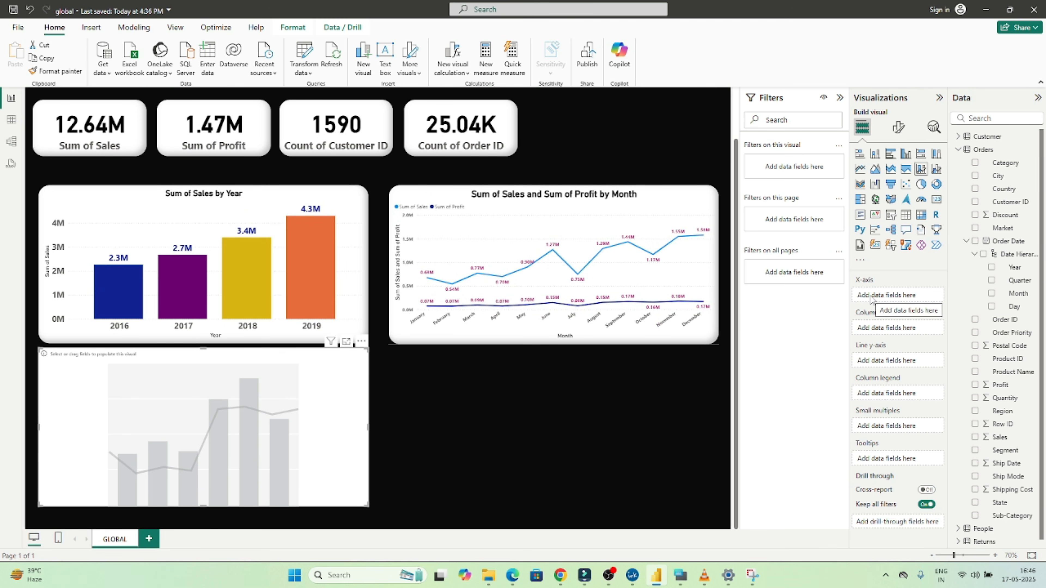
# Step: Fill the empty combo chart with Market on the X-axis, Sales on the column y-axis and Profit on the line y-axis
pyautogui.click(967, 243)
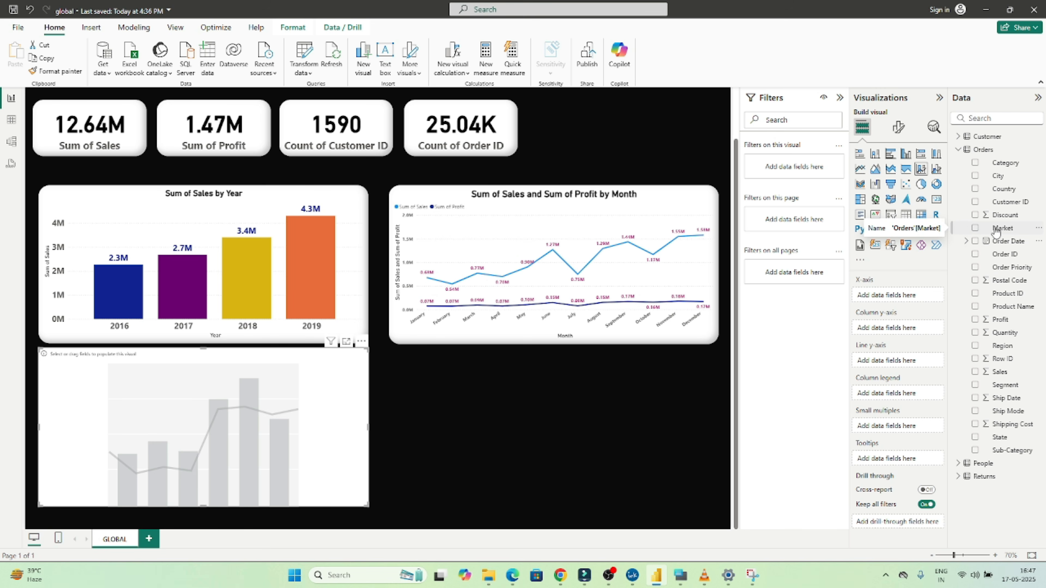
pyautogui.moveTo(878, 302); pyautogui.dragTo(881, 305)
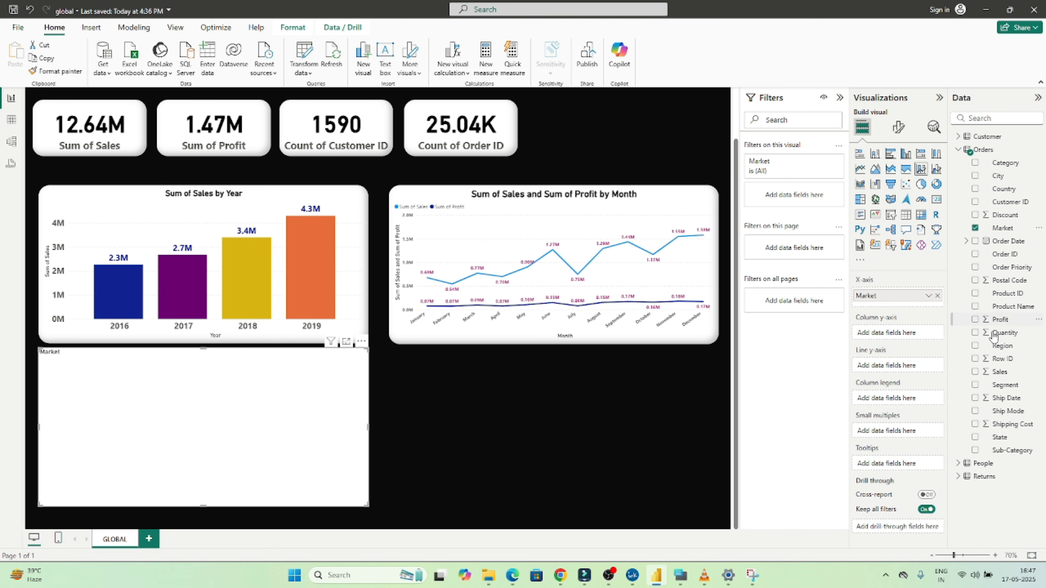
pyautogui.moveTo(989, 372); pyautogui.dragTo(880, 336)
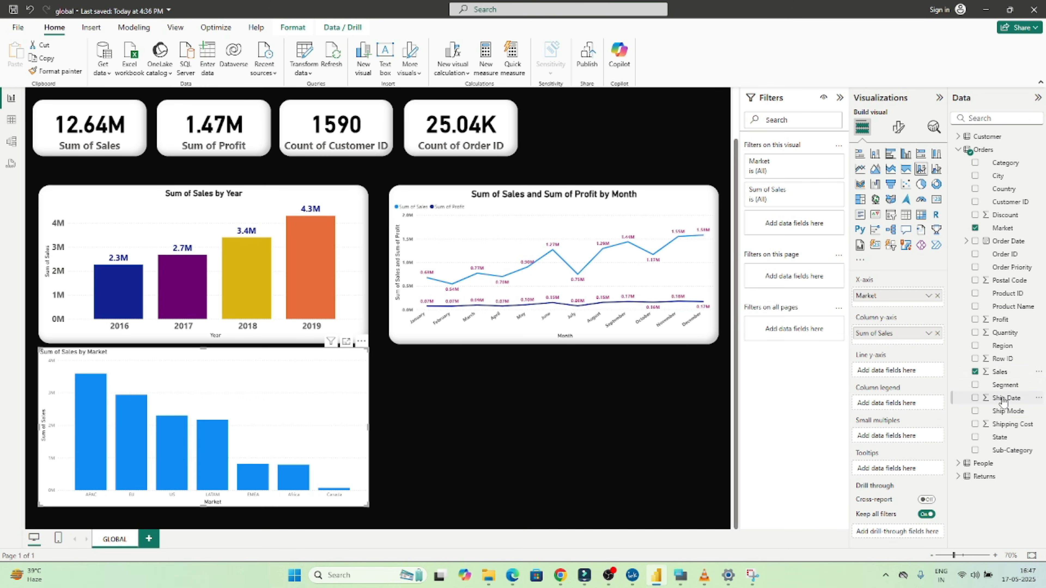
pyautogui.moveTo(1001, 322); pyautogui.dragTo(889, 371)
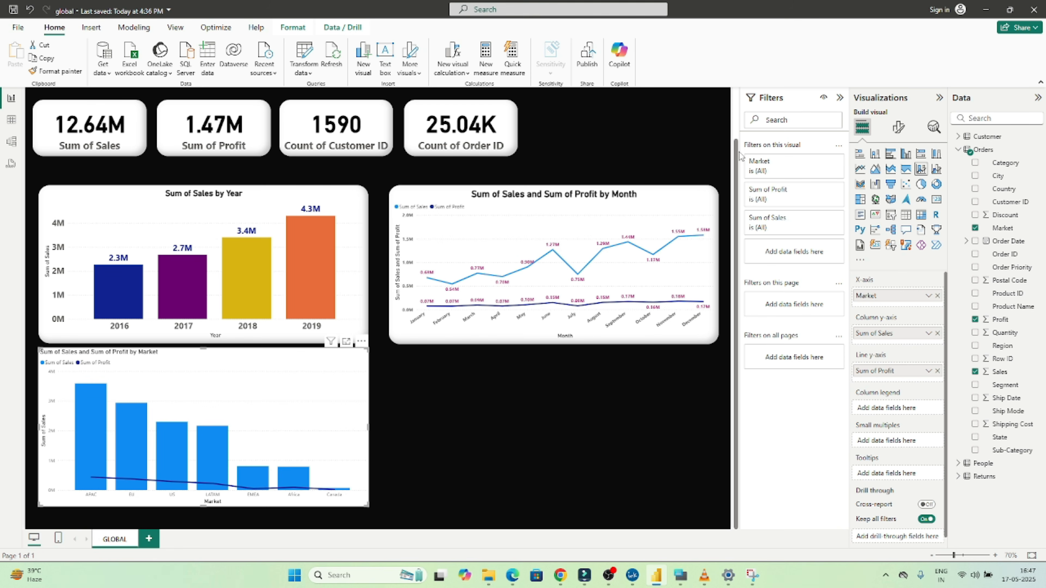
# Step: Turn on data labels for the market combo chart and copy the sales-by-year chart's formatting onto it
pyautogui.click(899, 128)
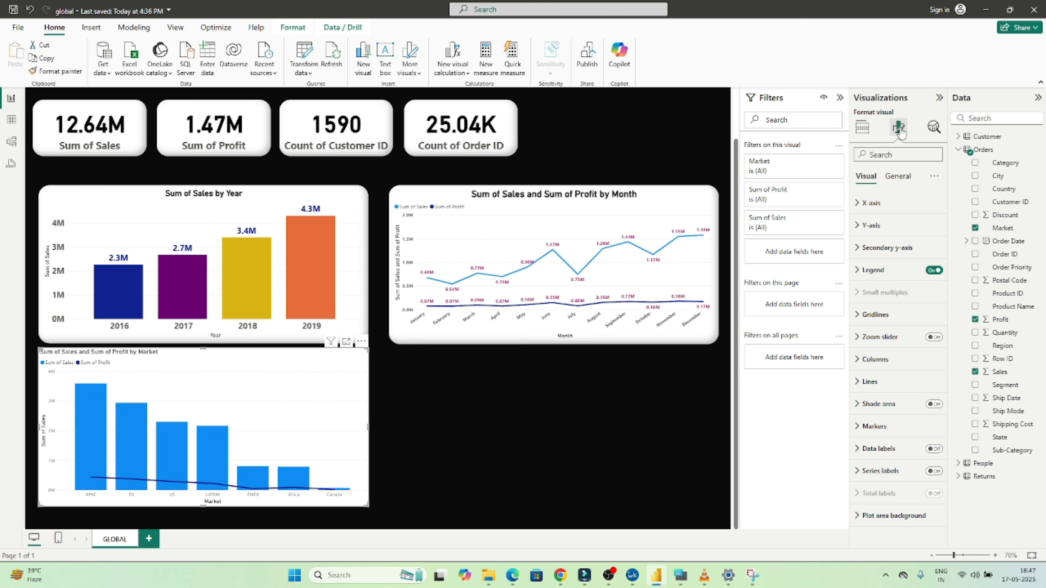
pyautogui.click(935, 450)
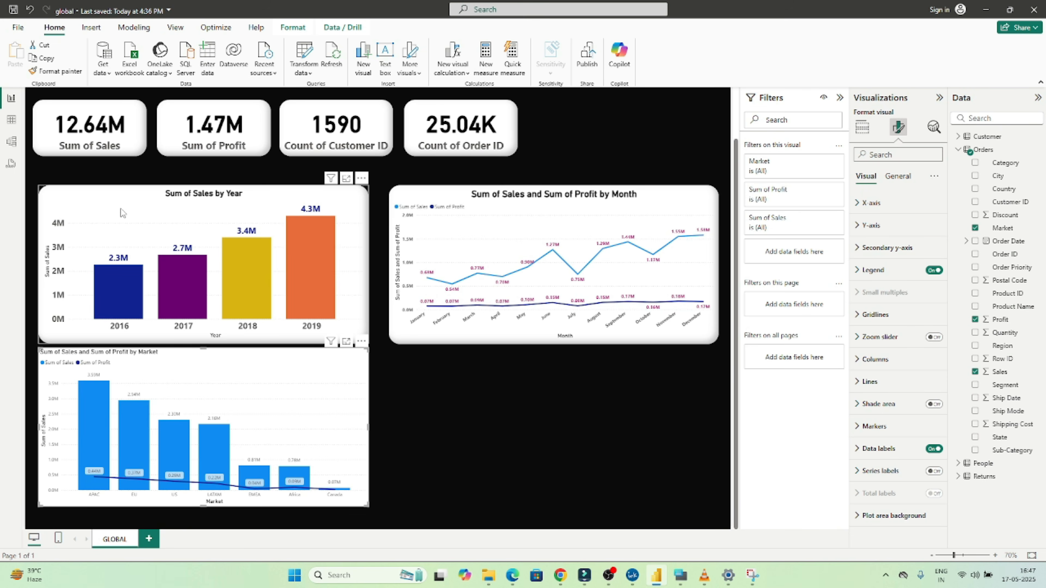
pyautogui.click(111, 203)
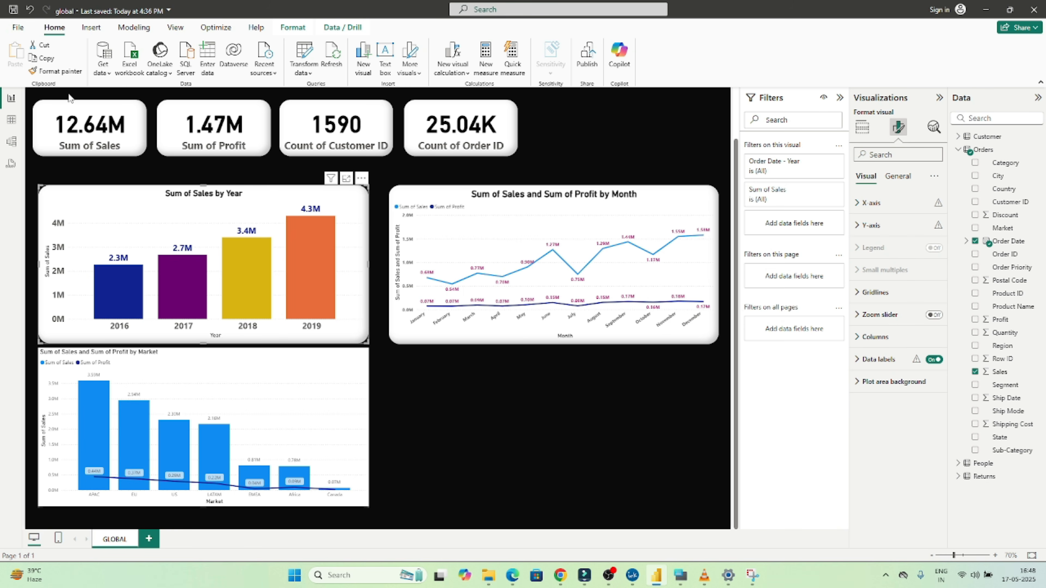
pyautogui.click(63, 75)
pyautogui.click(186, 368)
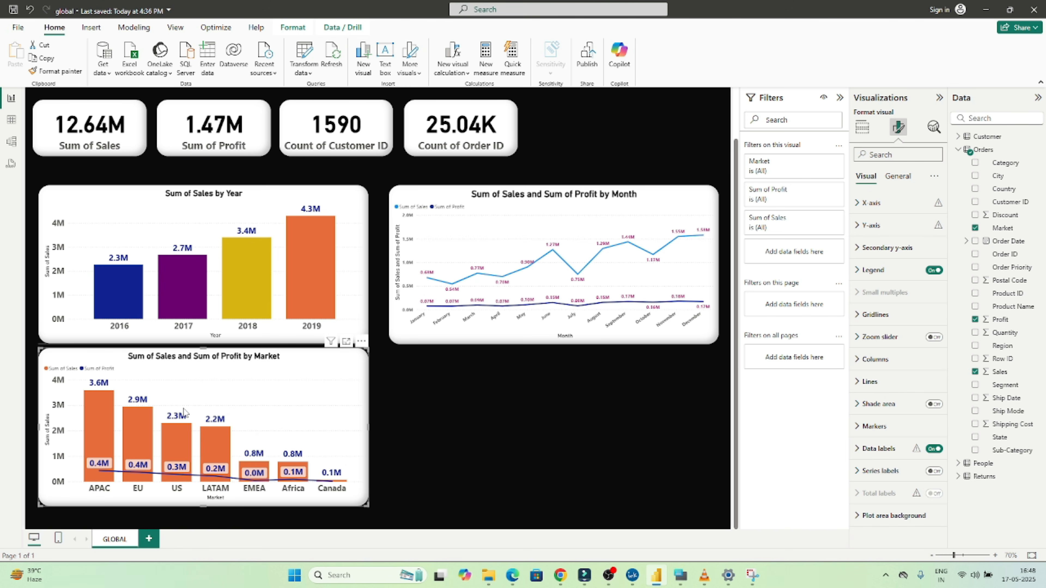
# Step: Inspect the market combo chart's columns, cross-filter the dashboard by US and by APAC, and clear the selection
pyautogui.moveTo(112, 420)
pyautogui.moveTo(176, 437)
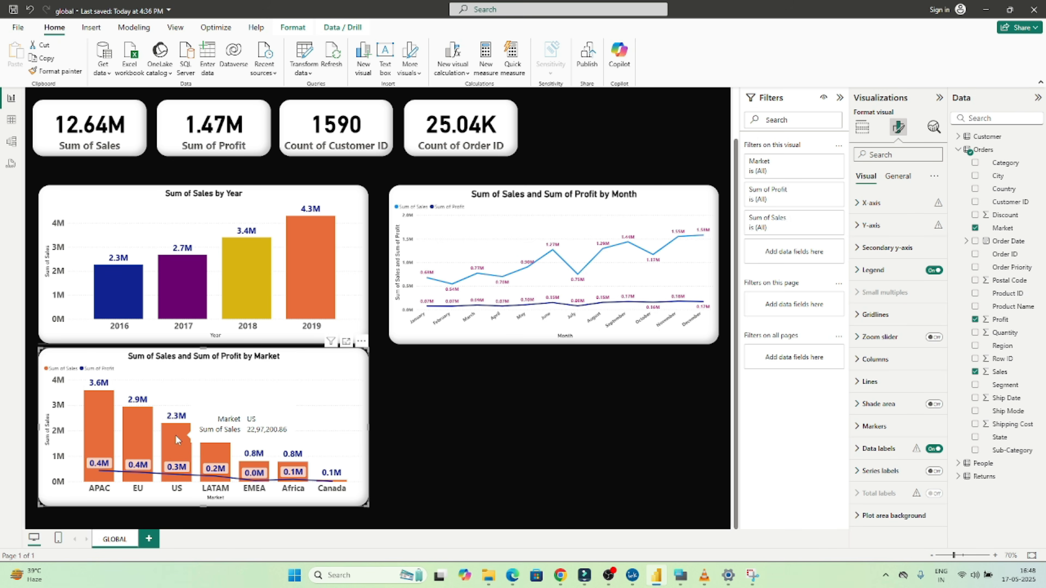
pyautogui.click(175, 434)
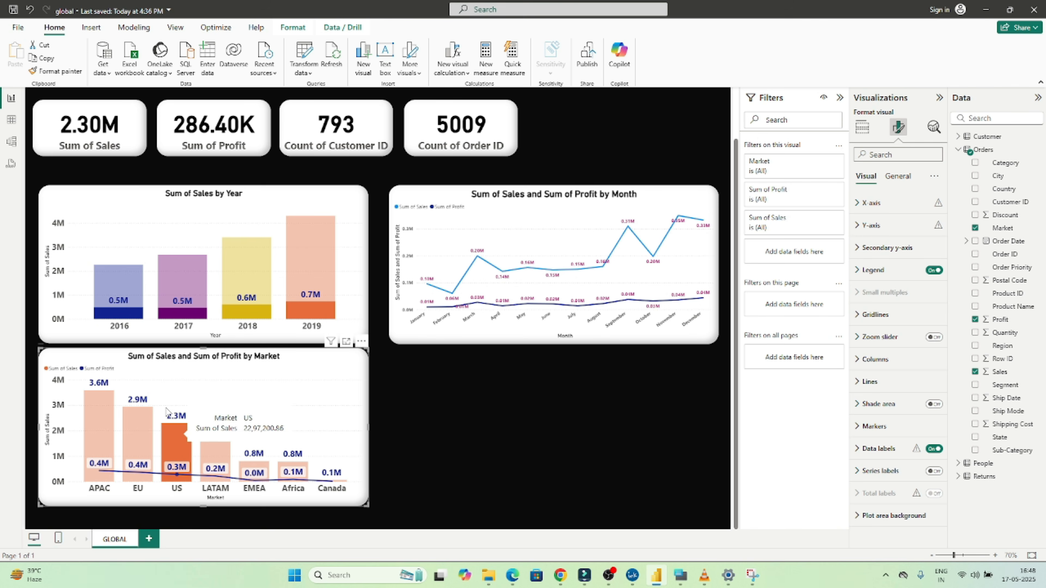
pyautogui.moveTo(177, 289)
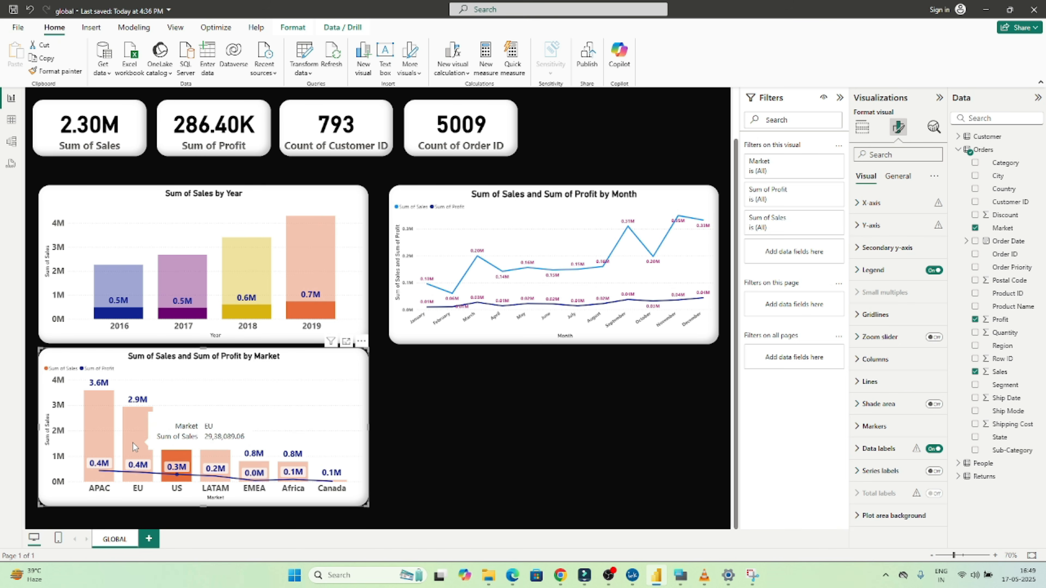
pyautogui.click(92, 434)
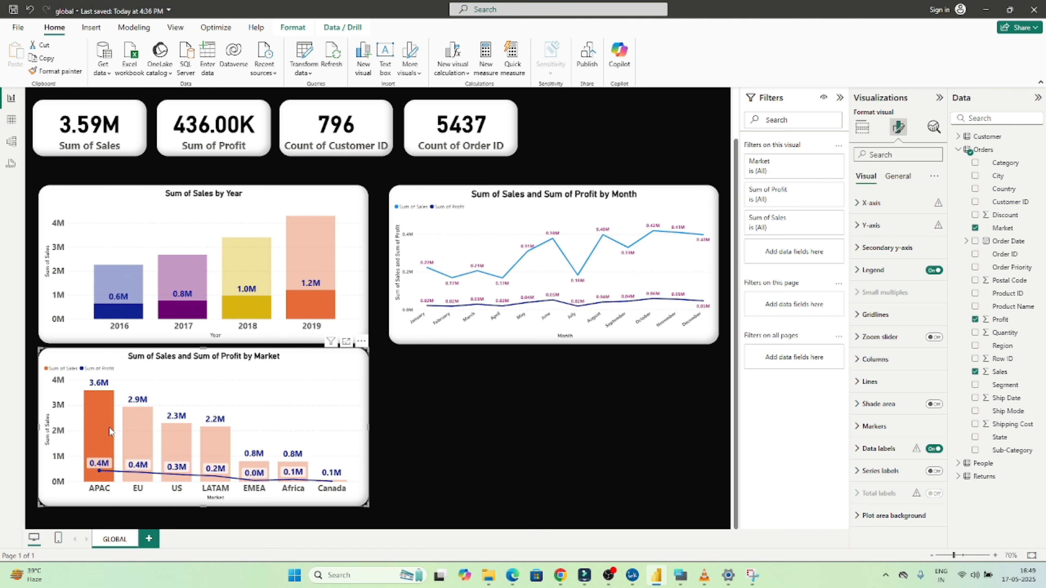
pyautogui.click(96, 429)
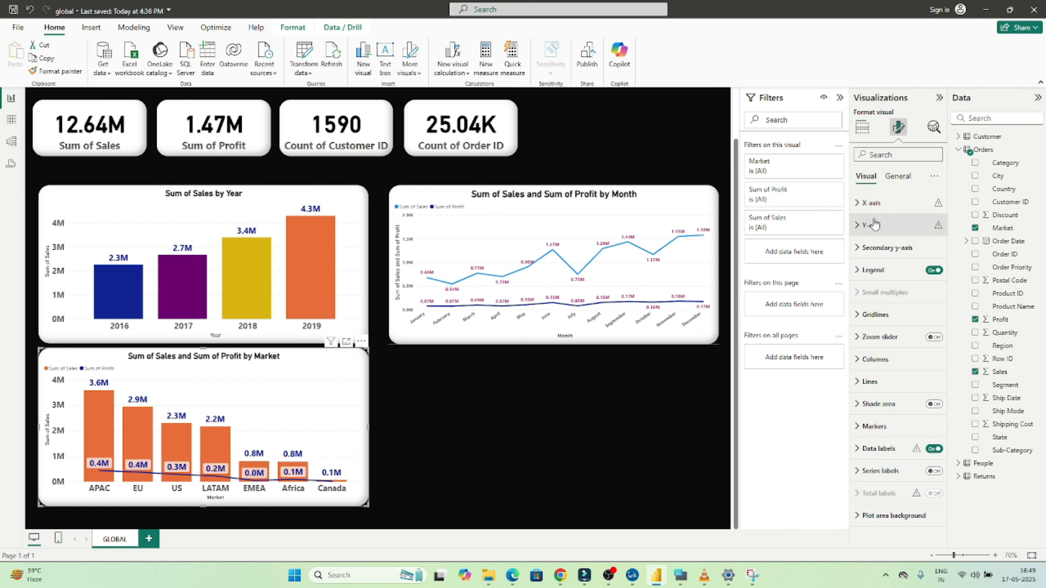
# Step: Switch to the whiteboard notes and draw white arrows and dashes marking the dashboard heading, the dashboard picture and the quarterly sales requirement
pyautogui.click(862, 127)
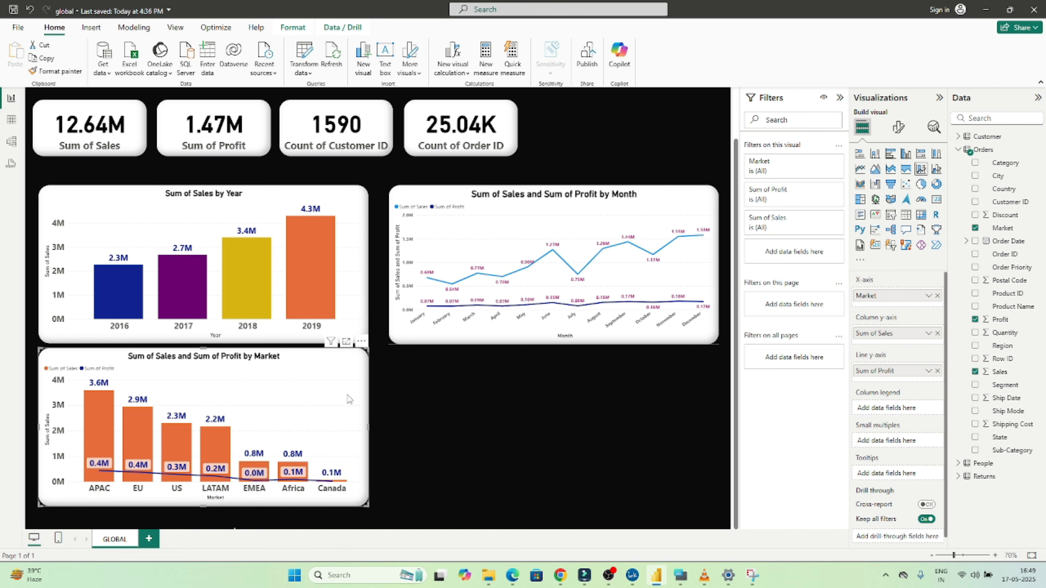
pyautogui.click(632, 575)
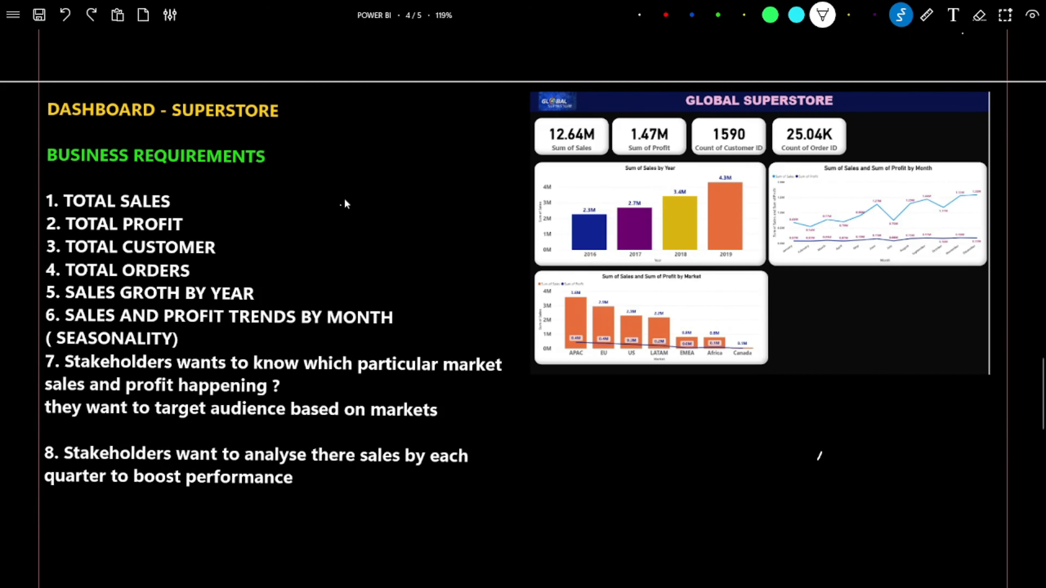
pyautogui.moveTo(288, 109); pyautogui.dragTo(311, 112)
pyautogui.moveTo(484, 108); pyautogui.dragTo(499, 108)
pyautogui.moveTo(494, 196); pyautogui.dragTo(507, 197)
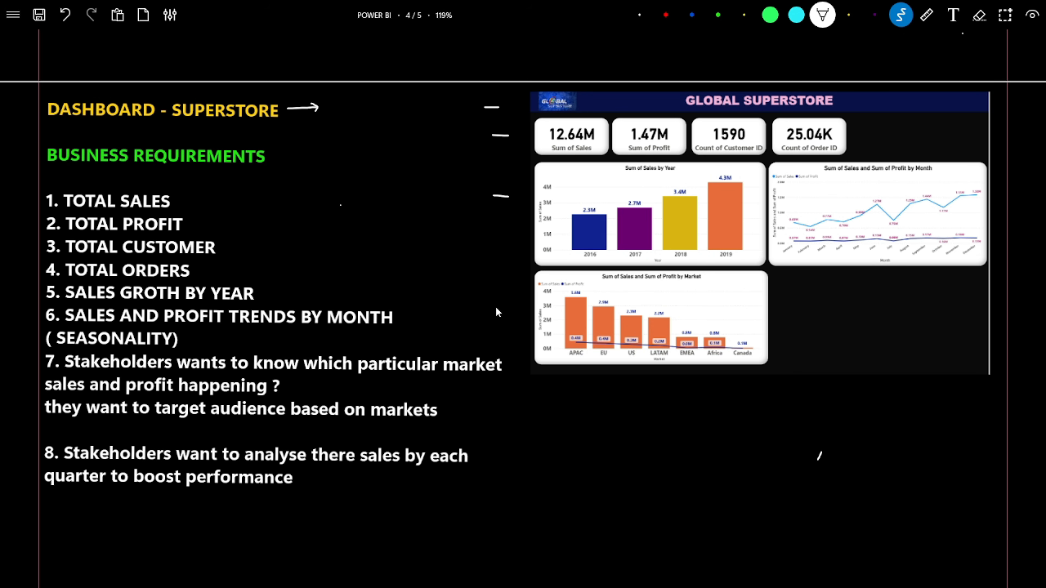
pyautogui.moveTo(495, 307); pyautogui.dragTo(516, 313)
pyautogui.moveTo(130, 526); pyautogui.dragTo(130, 527)
# Step: Sketch a circle split into four quarters below the dashboard picture, with a line leading out of its upper-right quarter
pyautogui.moveTo(701, 427)
pyautogui.mouseDown()
pyautogui.moveTo(642, 427)
pyautogui.moveTo(597, 528)
pyautogui.moveTo(716, 554)
pyautogui.moveTo(731, 461)
pyautogui.mouseUp()
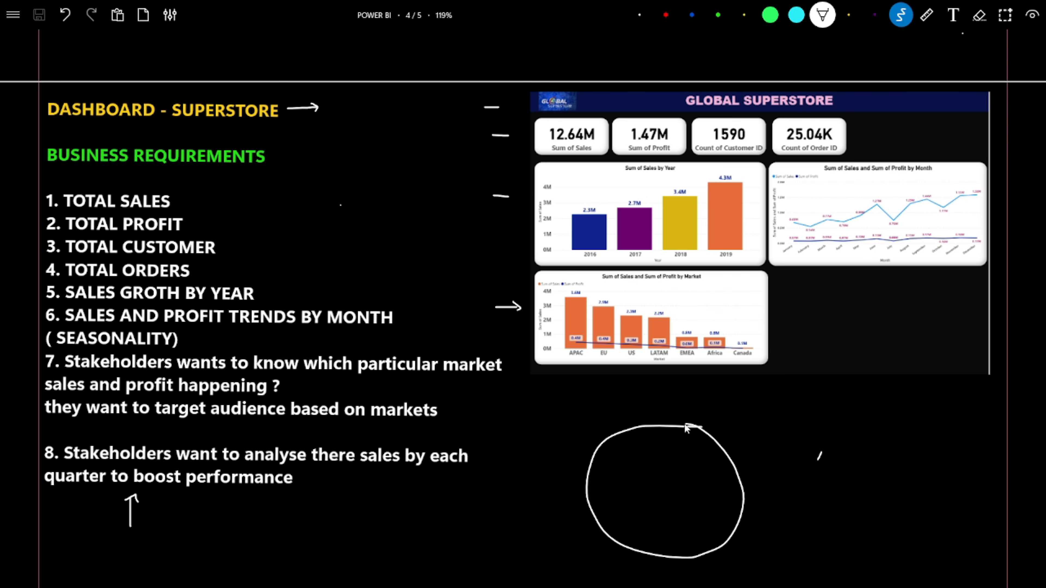
pyautogui.moveTo(684, 428); pyautogui.dragTo(677, 426)
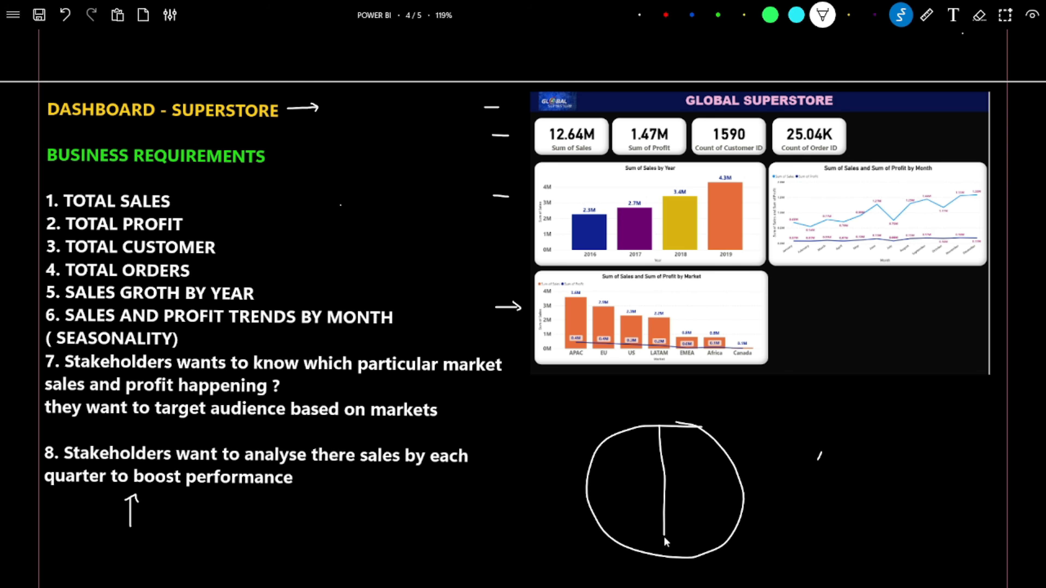
pyautogui.moveTo(587, 491); pyautogui.dragTo(647, 485)
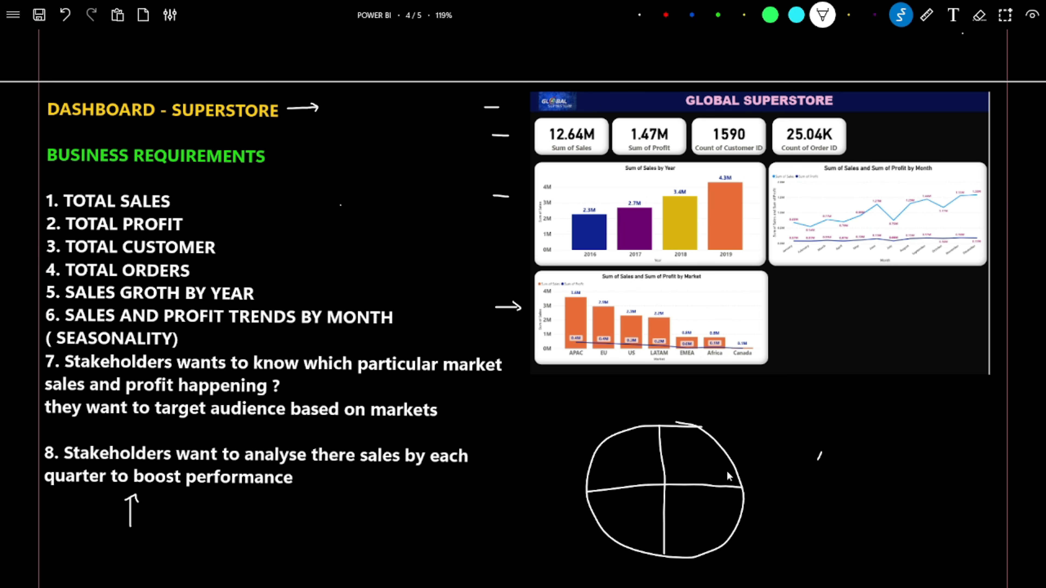
pyautogui.moveTo(717, 452); pyautogui.dragTo(762, 425)
pyautogui.moveTo(717, 456); pyautogui.dragTo(725, 459)
# Step: Switch to Power BI, add a pie chart, and resize and place it below the monthly line chart, beside the market combo chart
pyautogui.hotkey('alt', 'Tab')
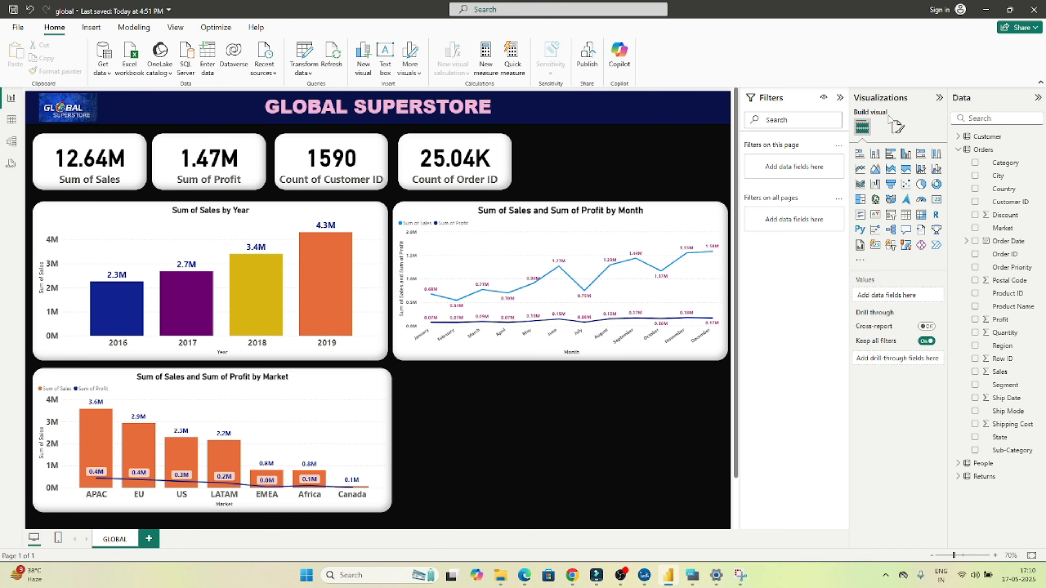
pyautogui.click(923, 187)
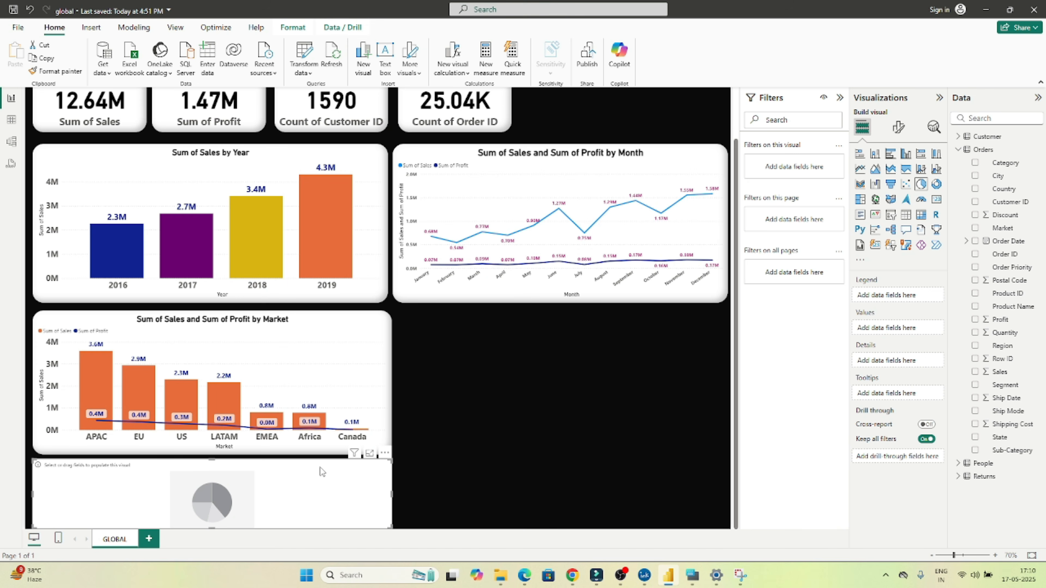
pyautogui.moveTo(320, 467); pyautogui.dragTo(570, 354)
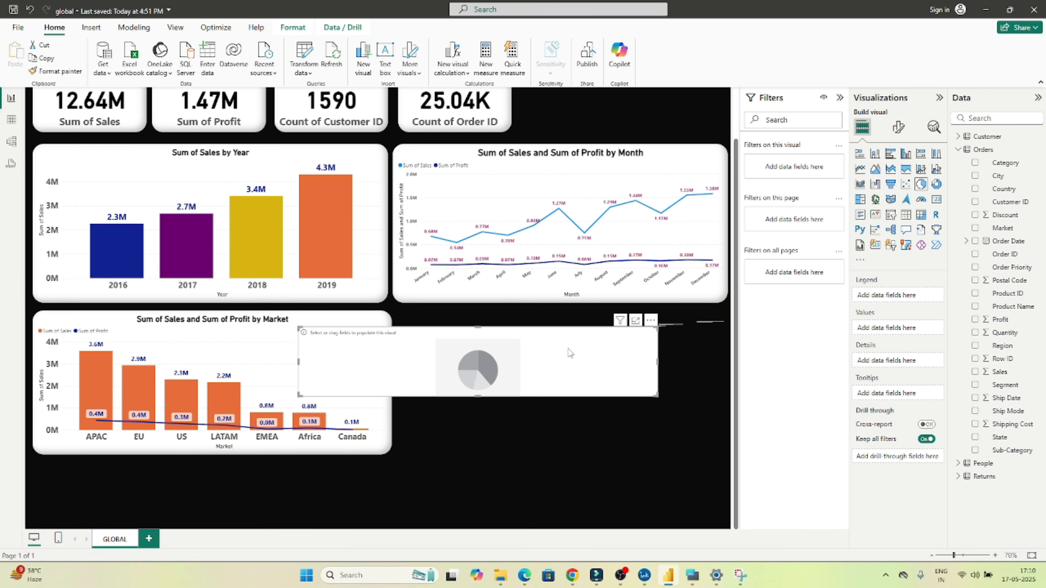
pyautogui.moveTo(657, 396); pyautogui.dragTo(558, 402)
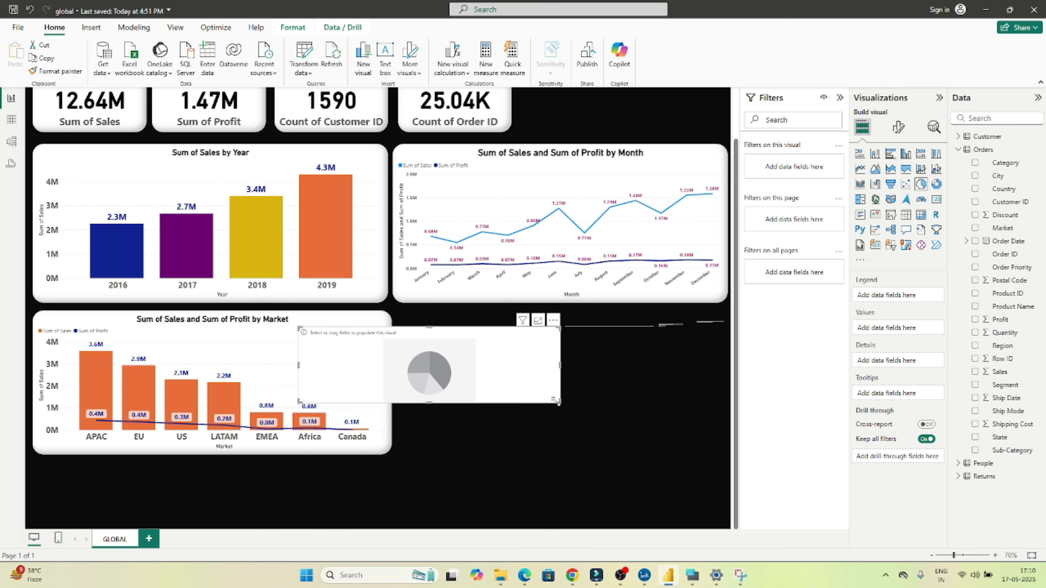
pyautogui.moveTo(511, 368); pyautogui.dragTo(613, 355)
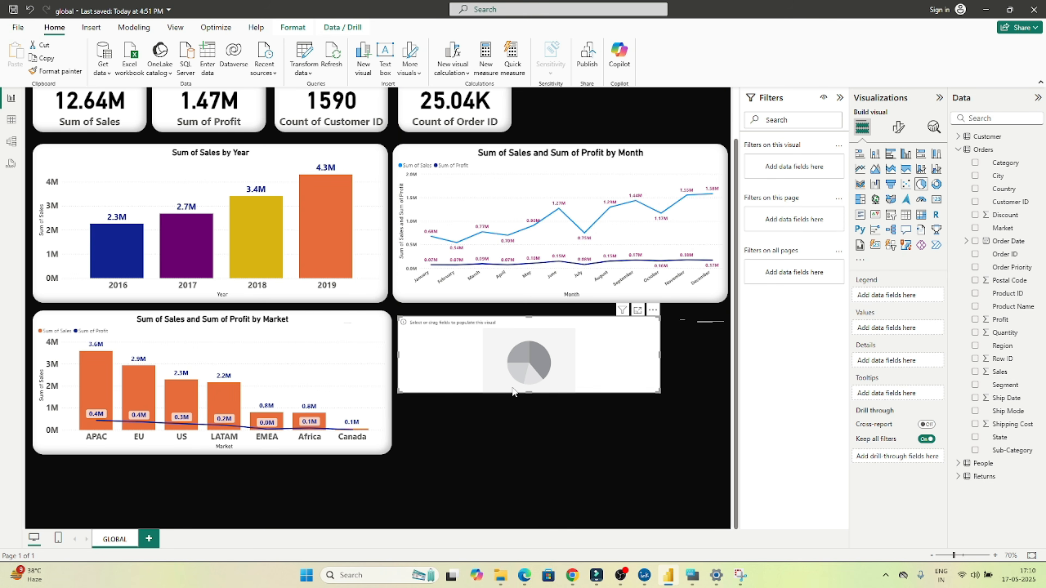
pyautogui.moveTo(529, 393); pyautogui.dragTo(532, 455)
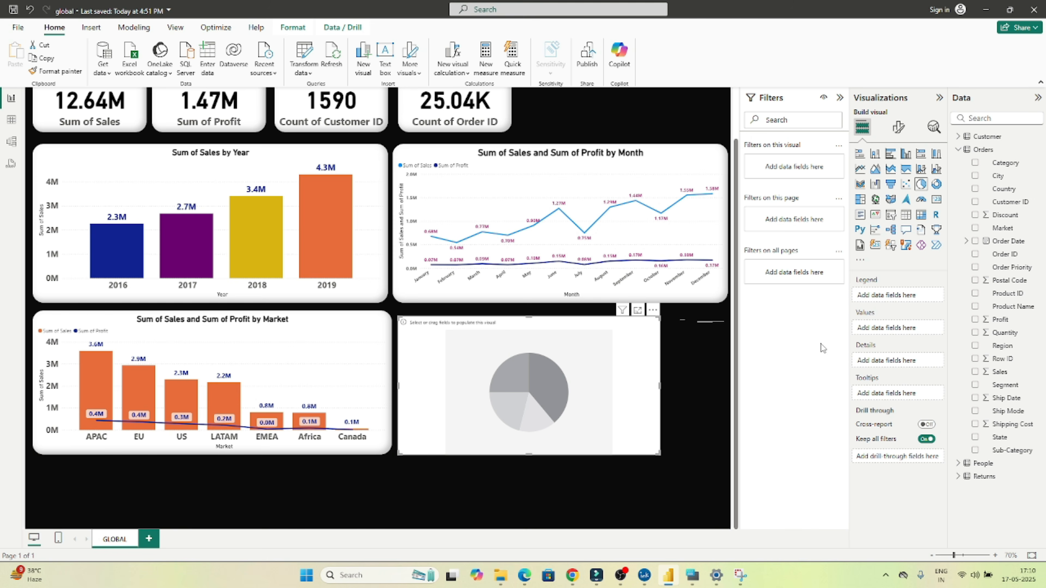
# Step: Populate the pie chart with Order Date Quarter as legend and Sales as values, and widen it towards the monthly chart's outer edge
pyautogui.click(966, 241)
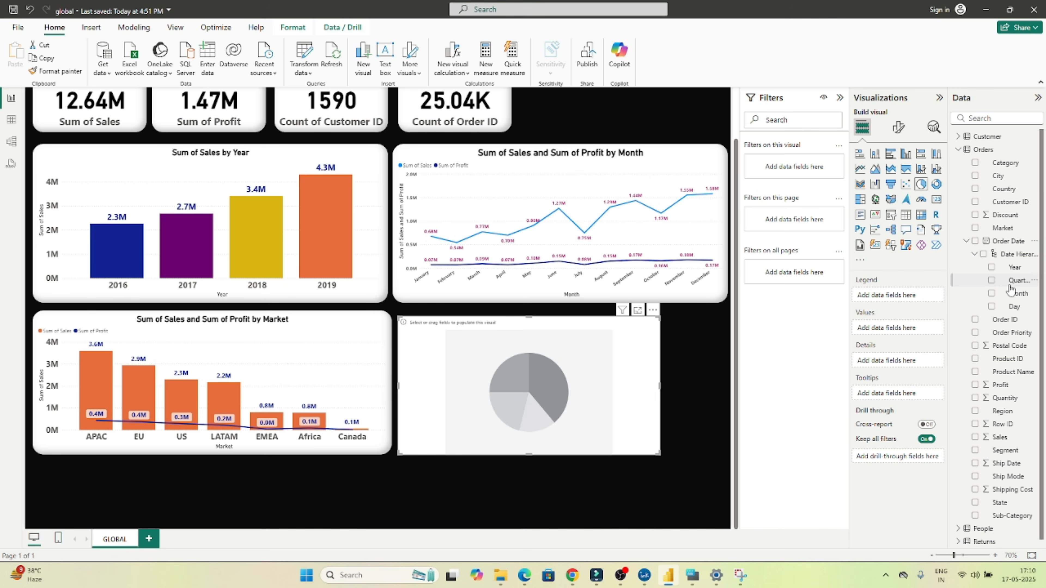
pyautogui.moveTo(1010, 288); pyautogui.dragTo(894, 295)
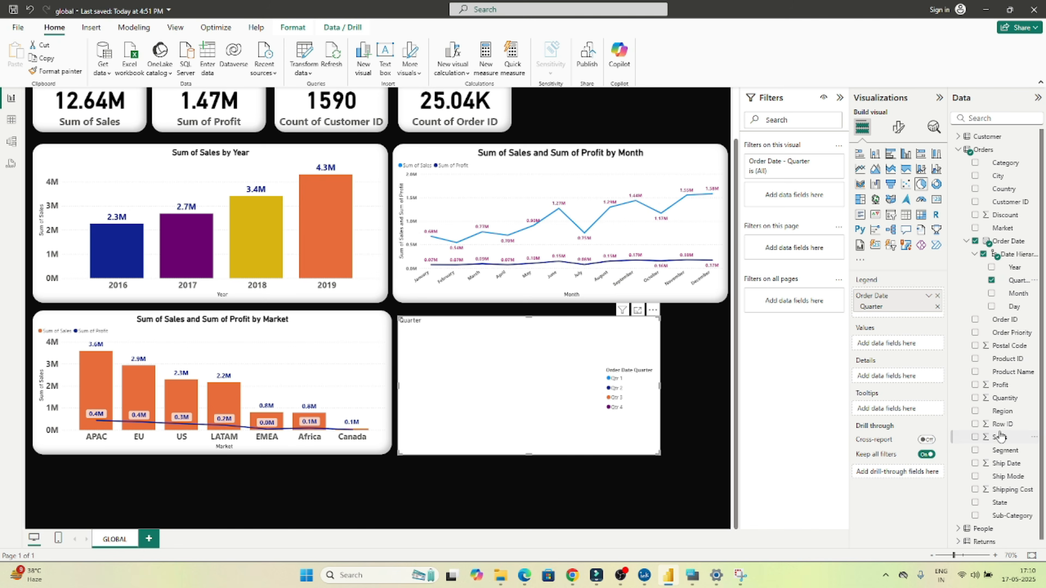
pyautogui.moveTo(999, 439); pyautogui.dragTo(886, 347)
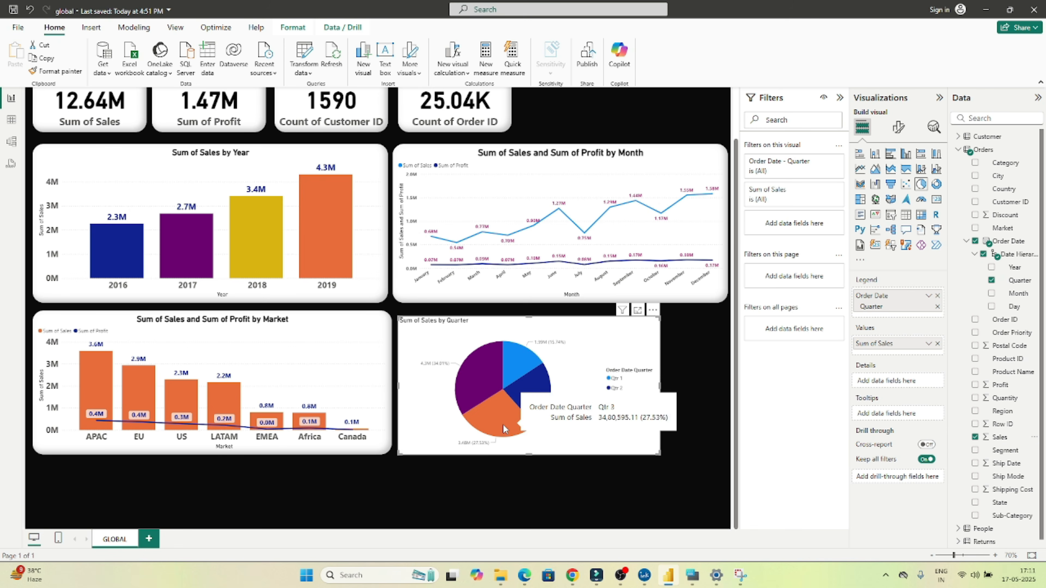
pyautogui.moveTo(548, 357)
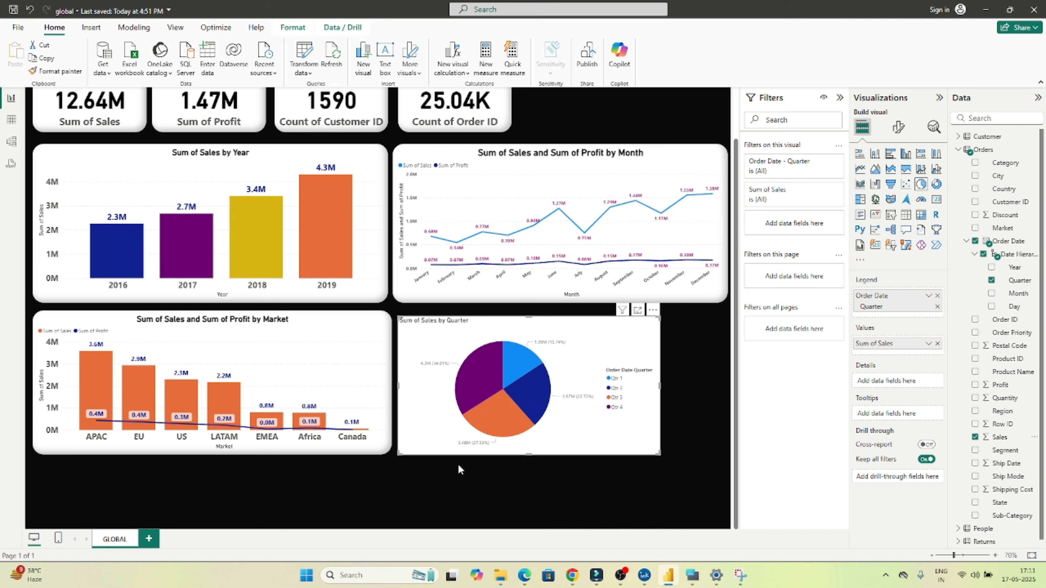
pyautogui.moveTo(659, 452); pyautogui.dragTo(722, 453)
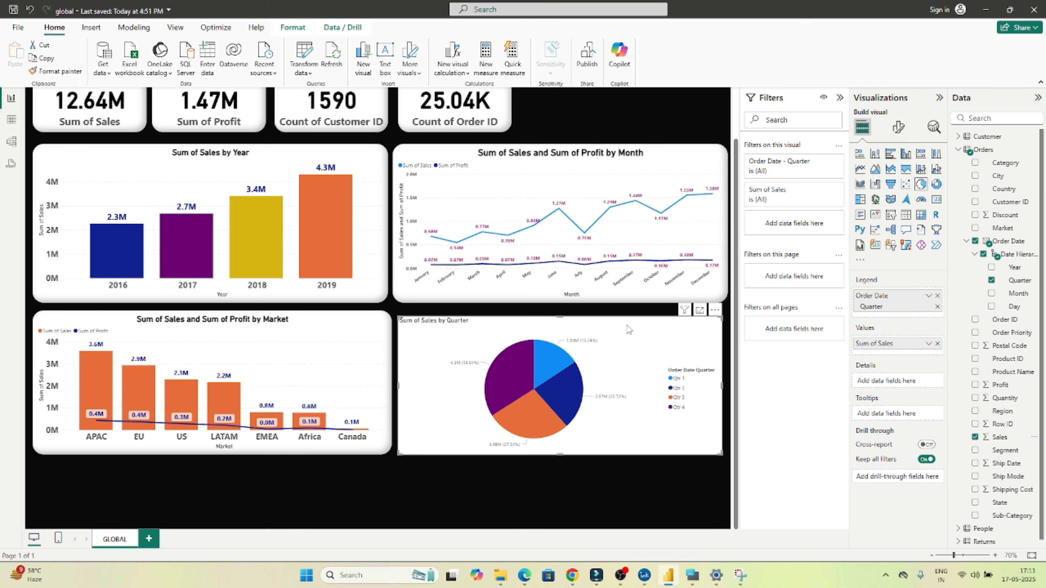
# Step: Make the pie chart's legend text bold
pyautogui.click(897, 128)
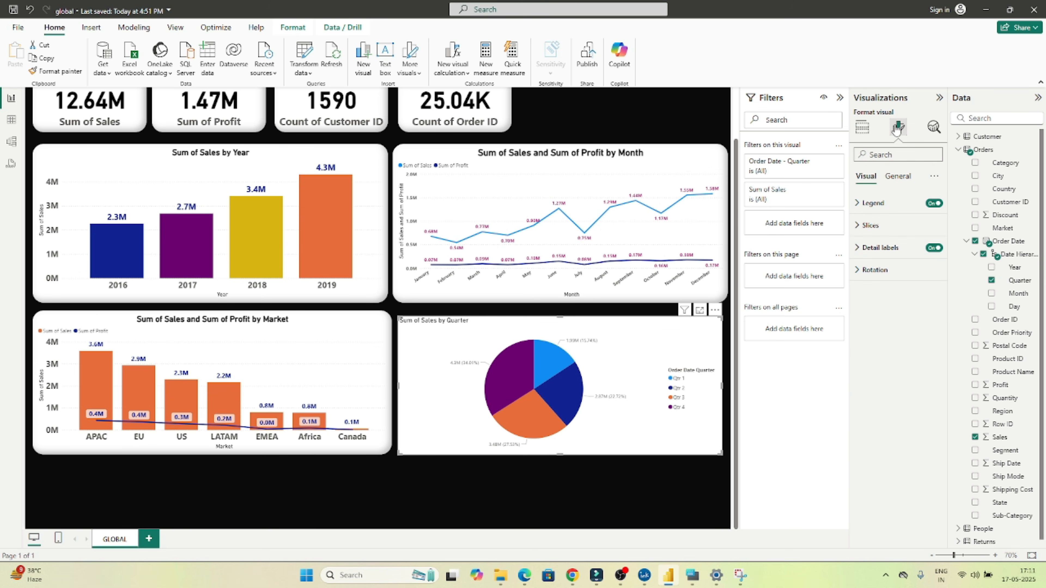
pyautogui.click(861, 205)
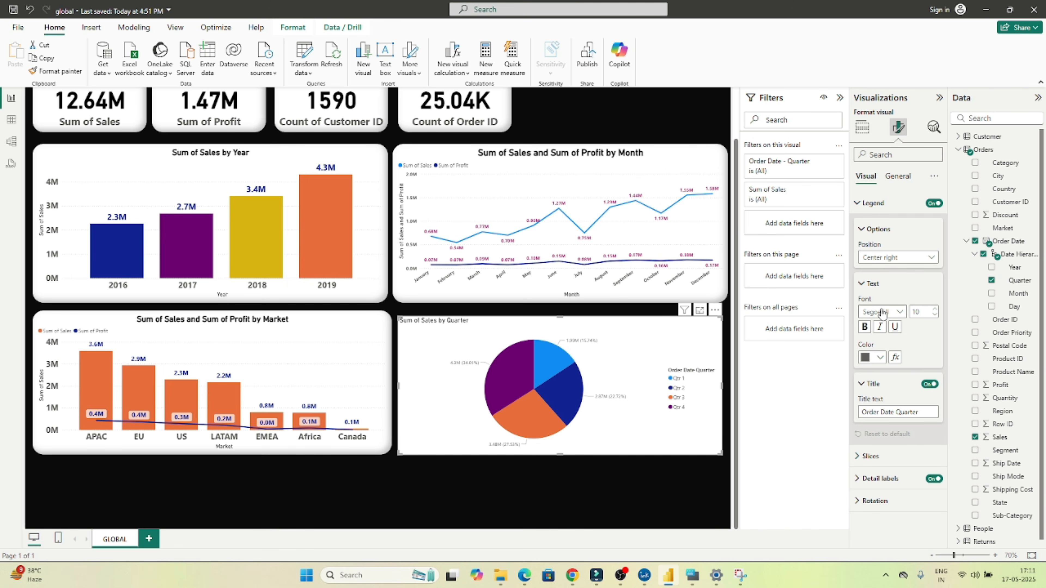
pyautogui.click(865, 328)
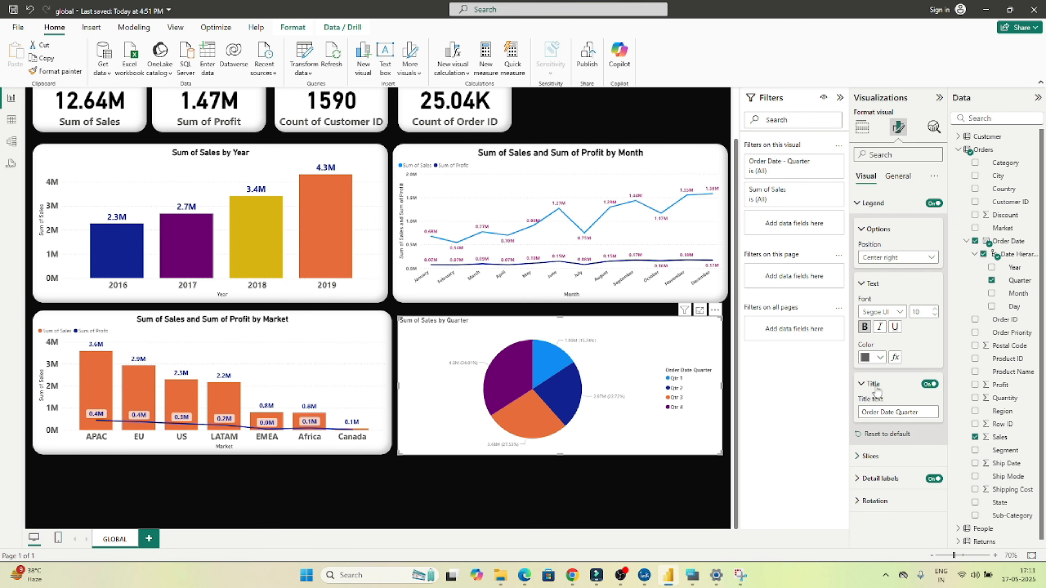
pyautogui.click(861, 229)
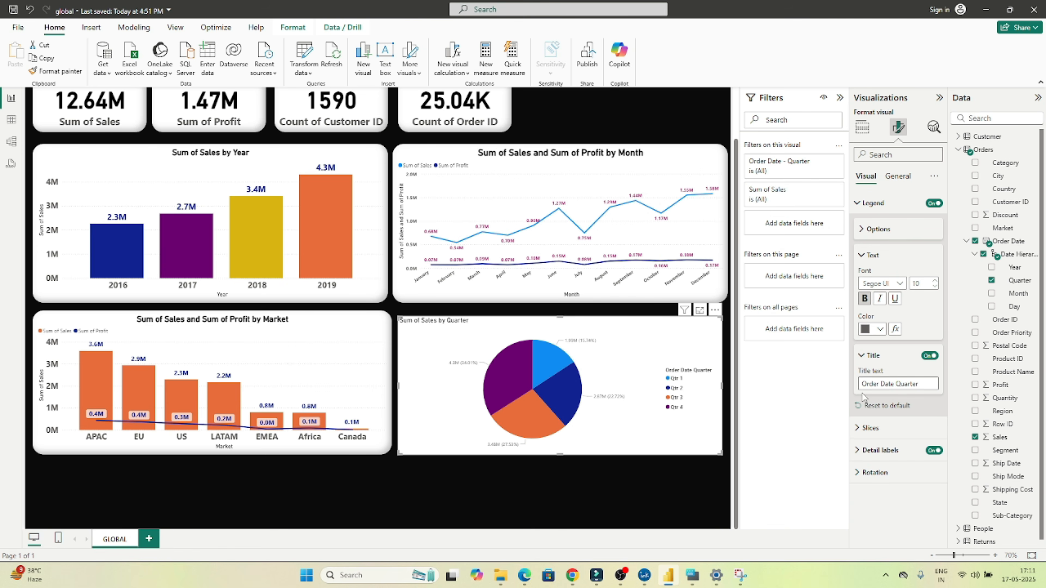
# Step: Review the pie chart's slice colors and make its detail label values bold
pyautogui.click(857, 429)
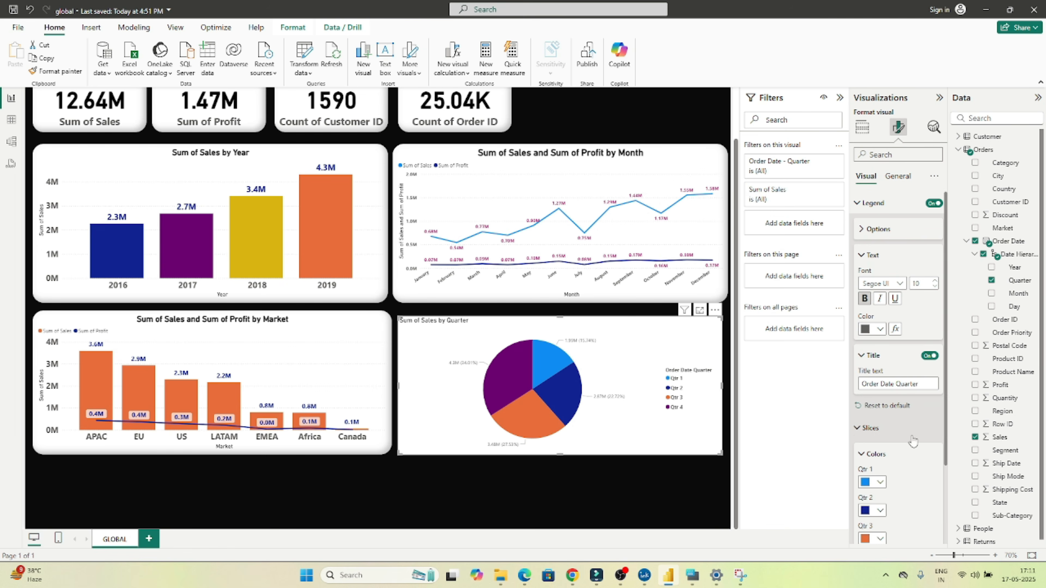
pyautogui.scroll(-3, 946, 448)
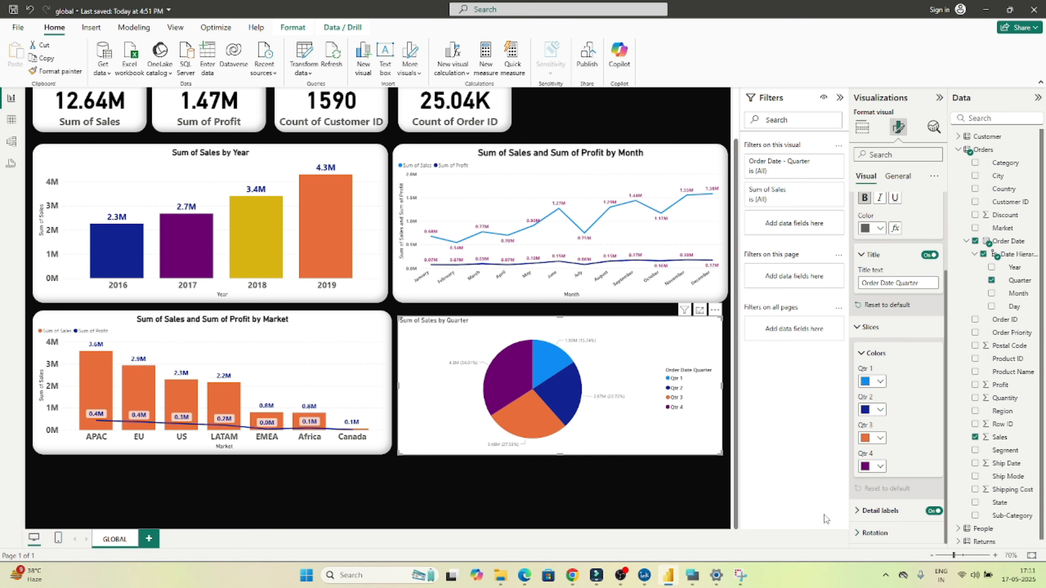
pyautogui.click(864, 509)
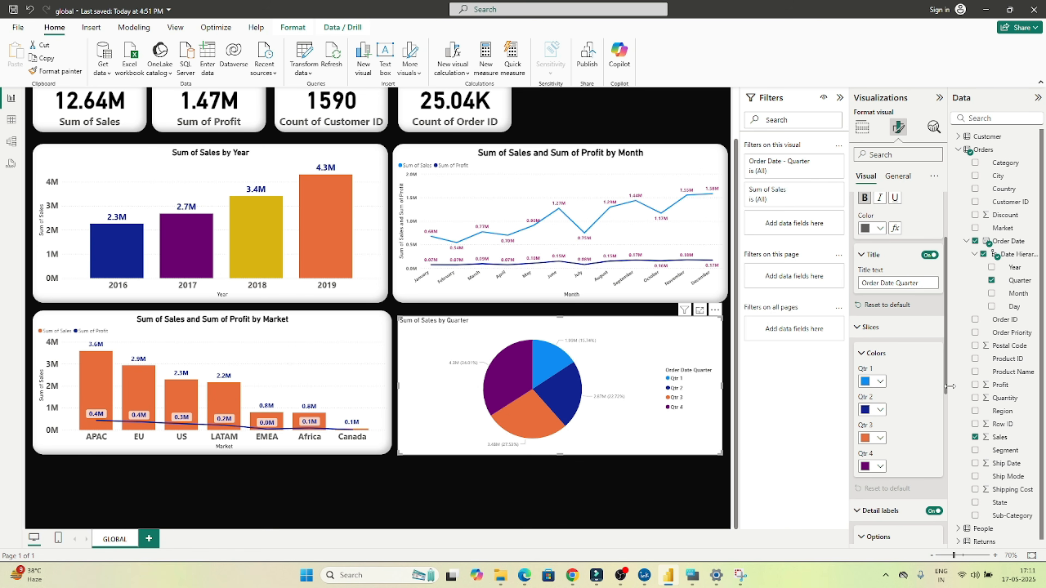
pyautogui.scroll(-7, 946, 387)
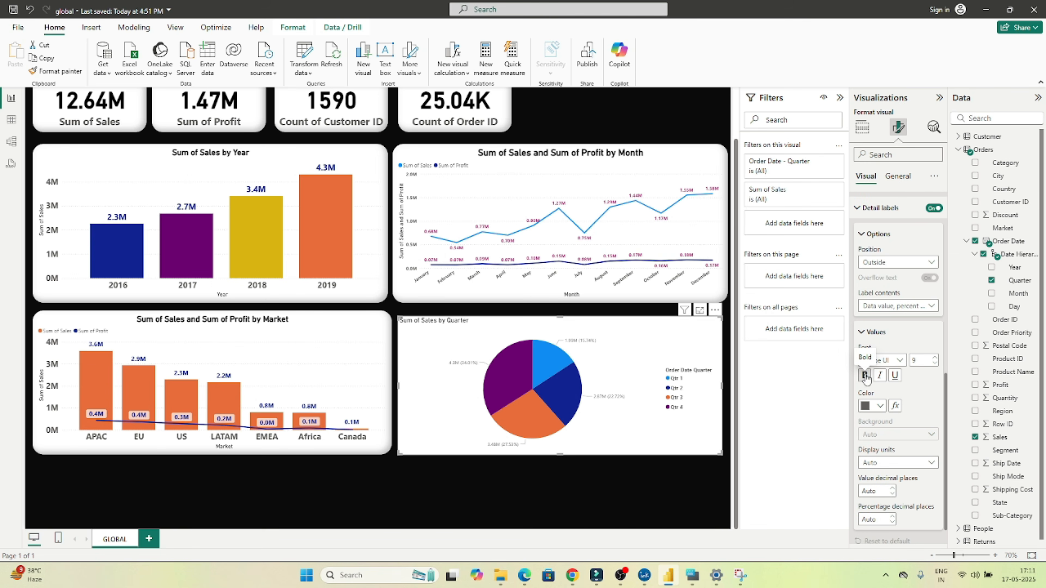
pyautogui.click(865, 376)
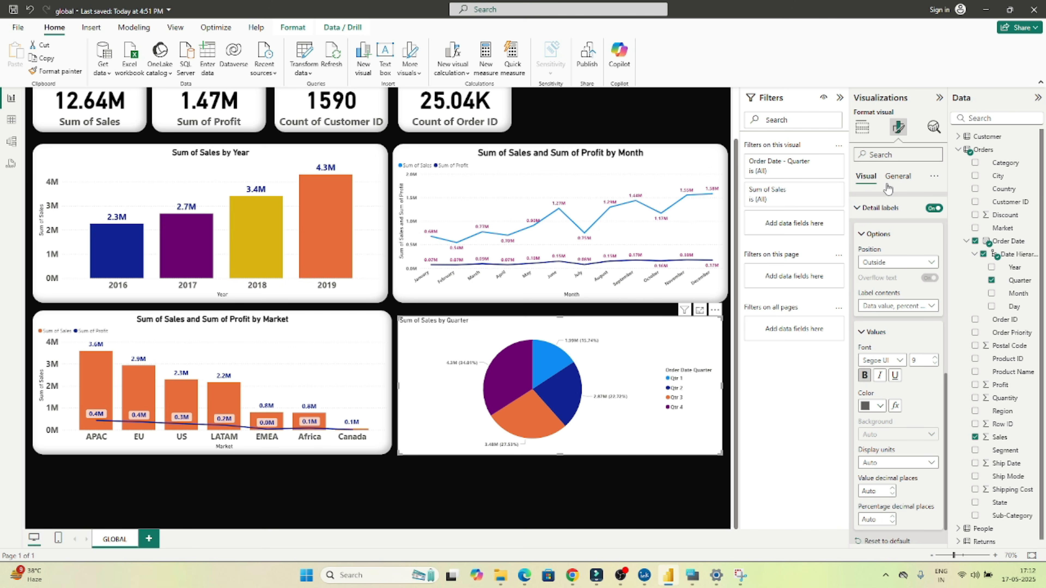
pyautogui.click(856, 208)
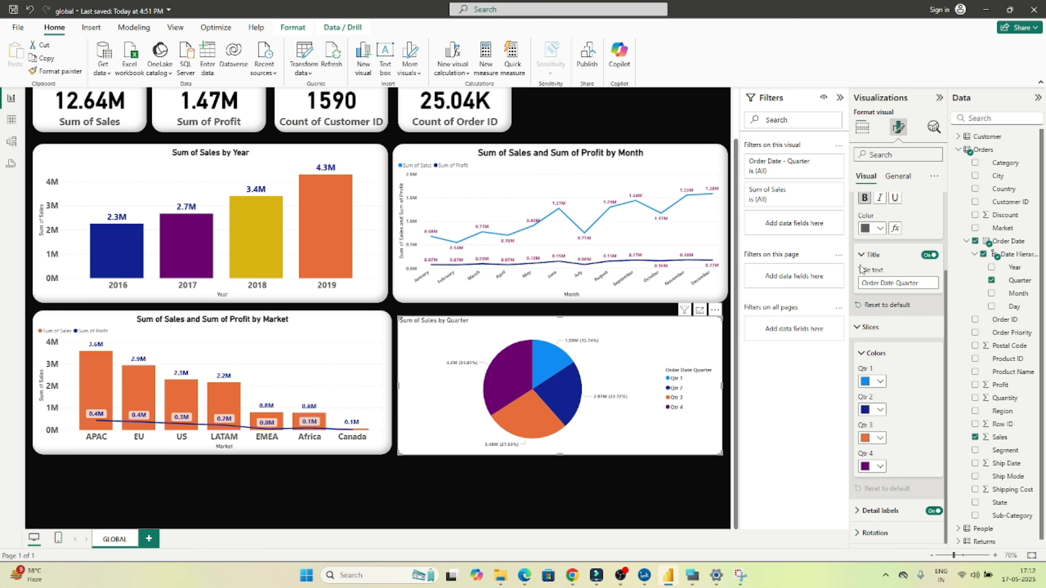
pyautogui.click(860, 328)
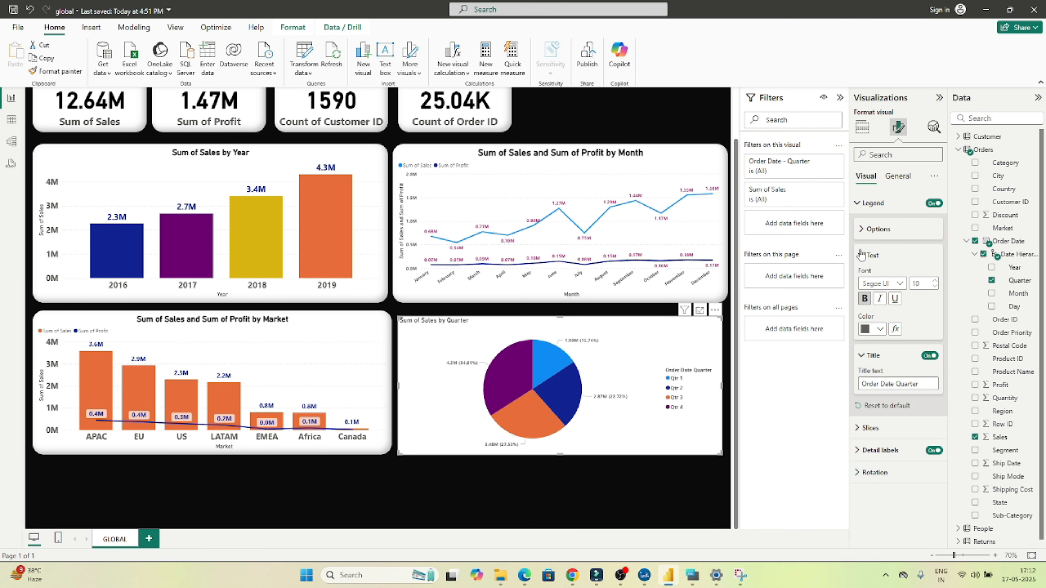
# Step: Copy the formatting of the yearly sales column chart onto the quarterly pie chart with Format painter
pyautogui.click(897, 177)
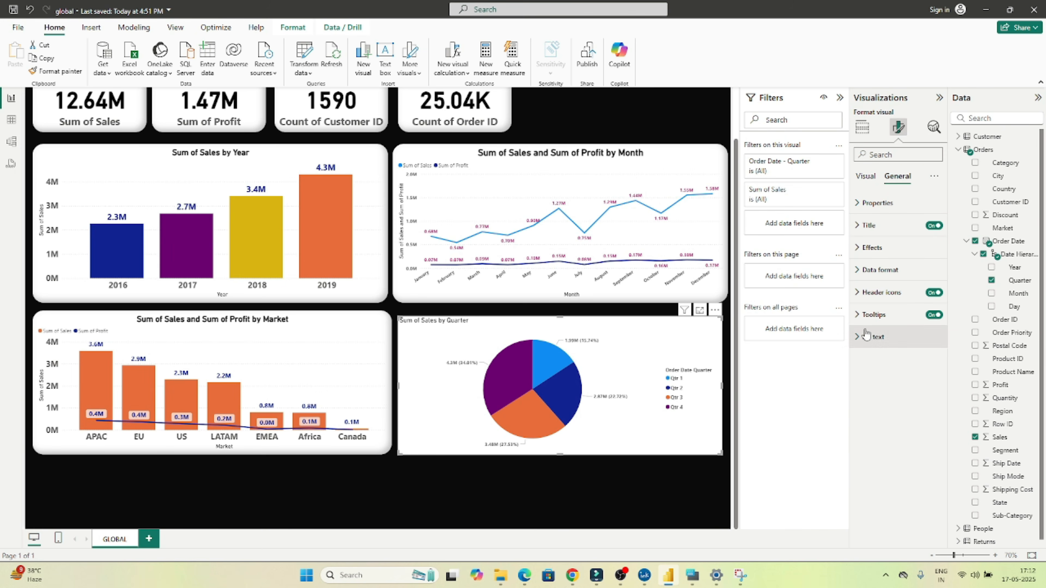
pyautogui.click(620, 488)
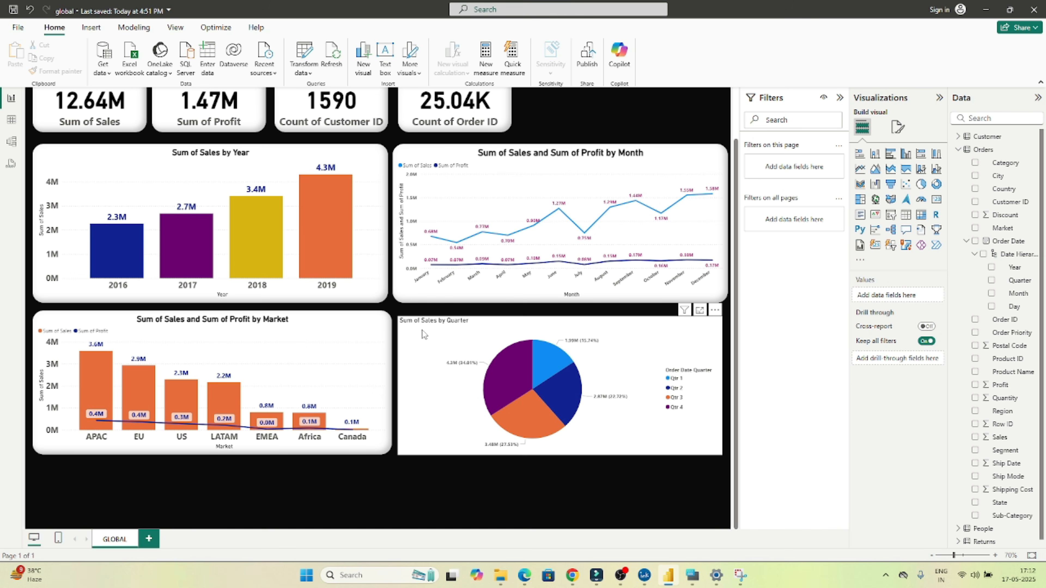
pyautogui.click(370, 268)
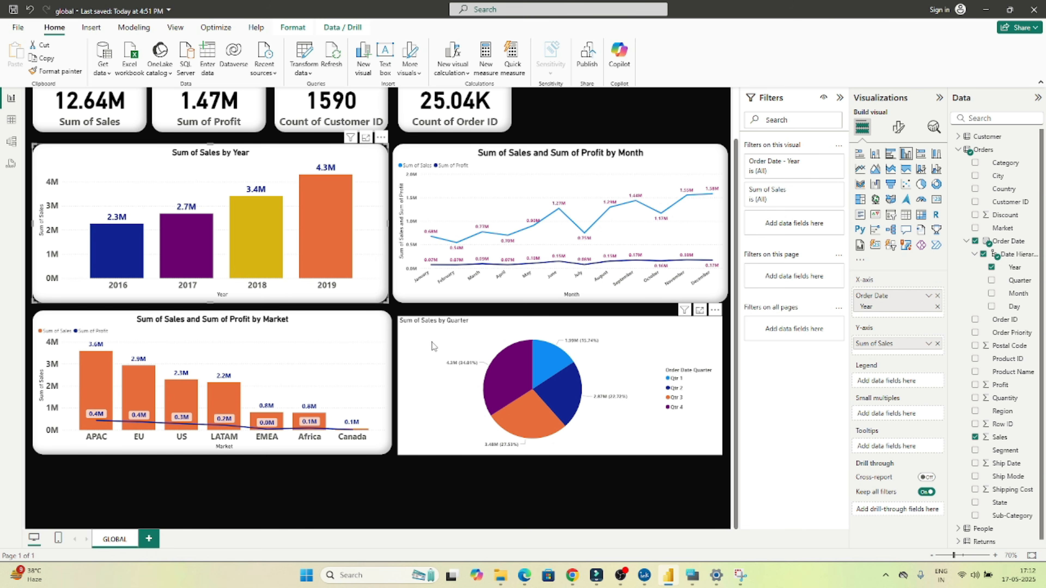
pyautogui.click(57, 72)
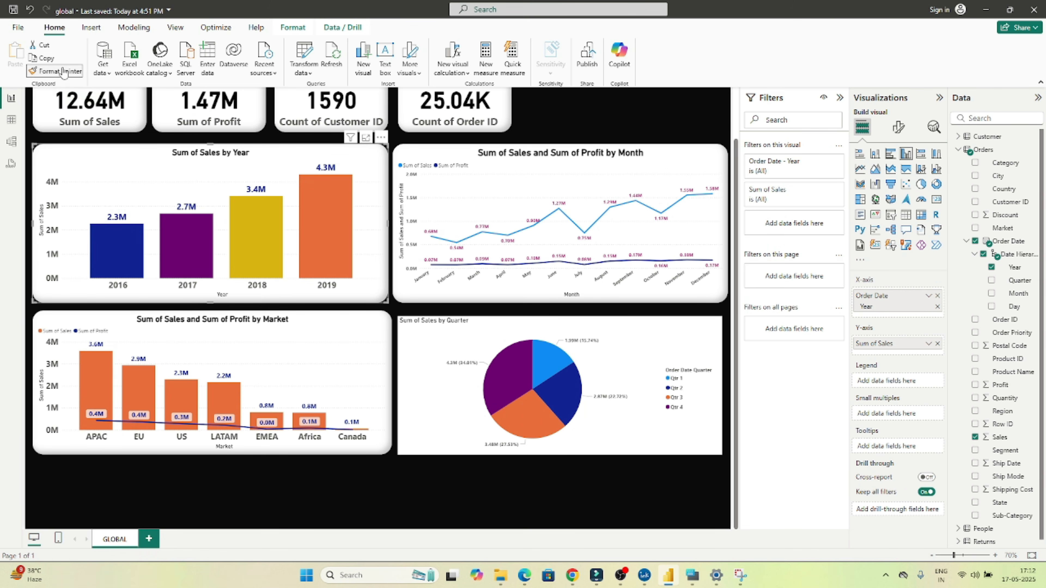
pyautogui.click(496, 322)
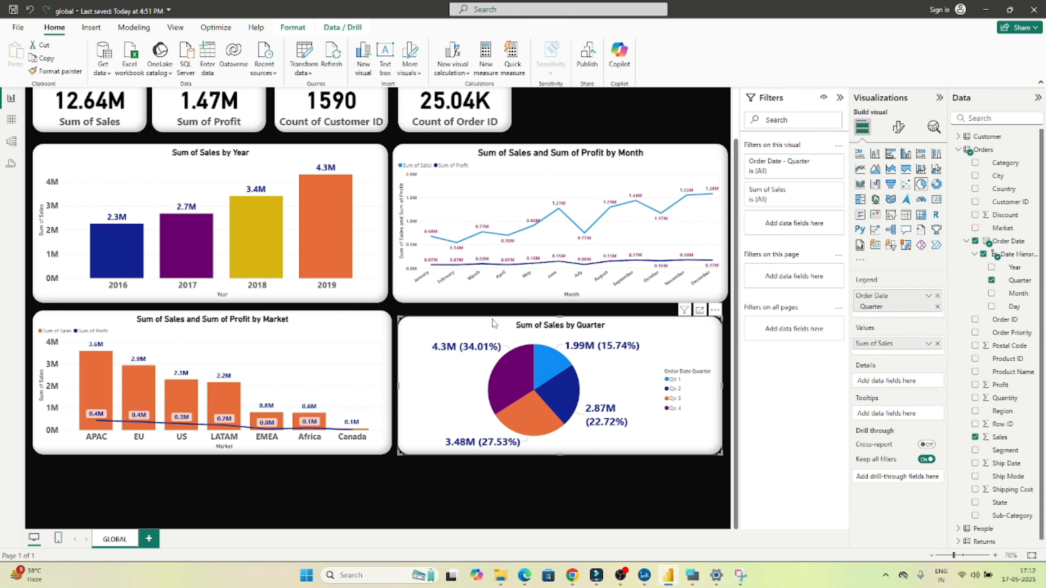
# Step: Move and stretch the quarterly pie chart so its edges line up with the market combo chart and the monthly line chart
pyautogui.click(487, 506)
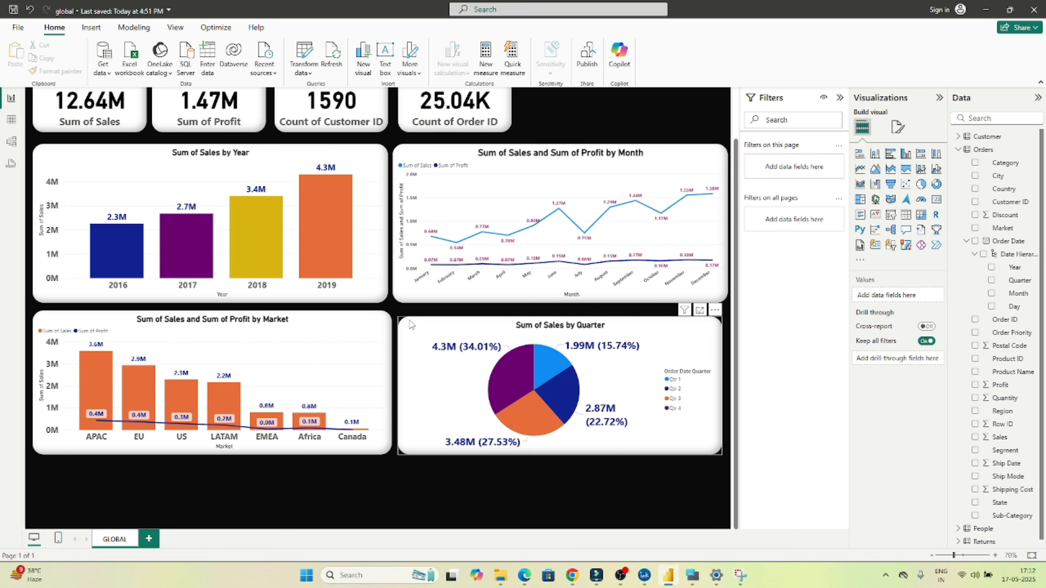
pyautogui.moveTo(410, 322); pyautogui.dragTo(406, 317)
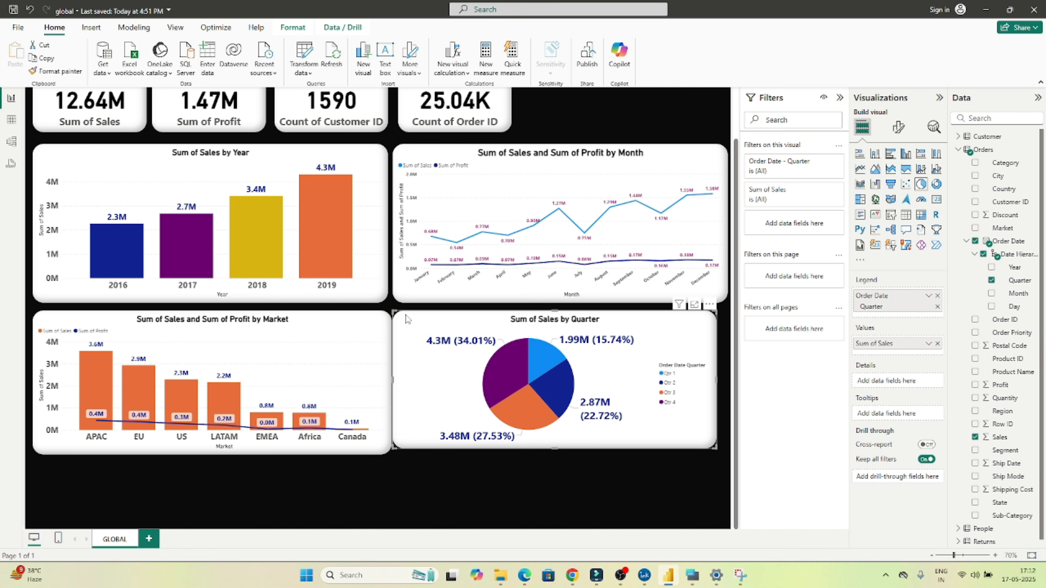
pyautogui.moveTo(556, 449); pyautogui.dragTo(554, 455)
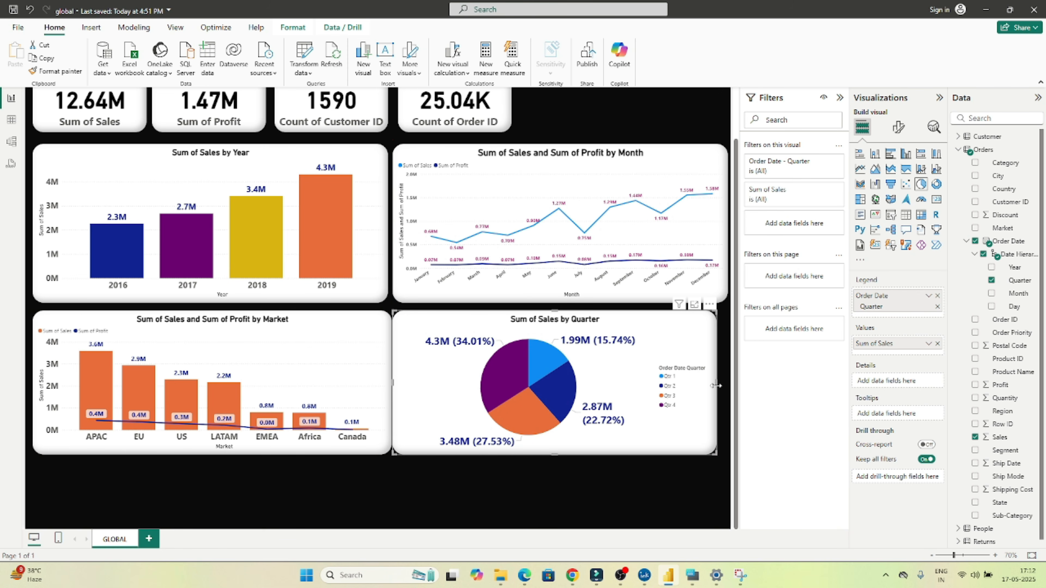
pyautogui.moveTo(718, 384); pyautogui.dragTo(728, 385)
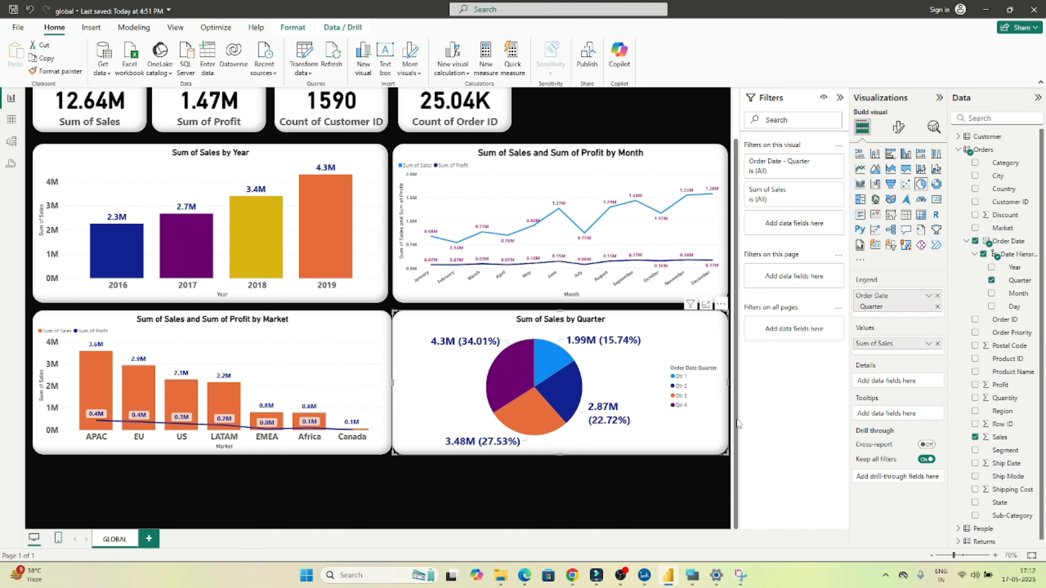
# Step: Cross-filter the dashboard by each quarter of the pie chart, compare the other visuals, and clear the selection
pyautogui.scroll(2, 738, 424)
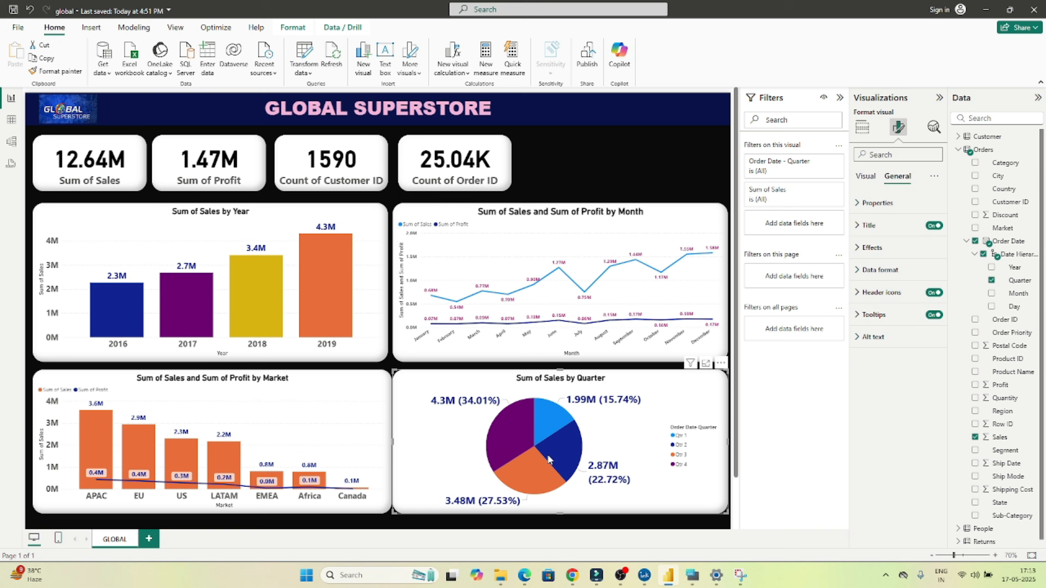
pyautogui.moveTo(549, 460)
pyautogui.click(512, 437)
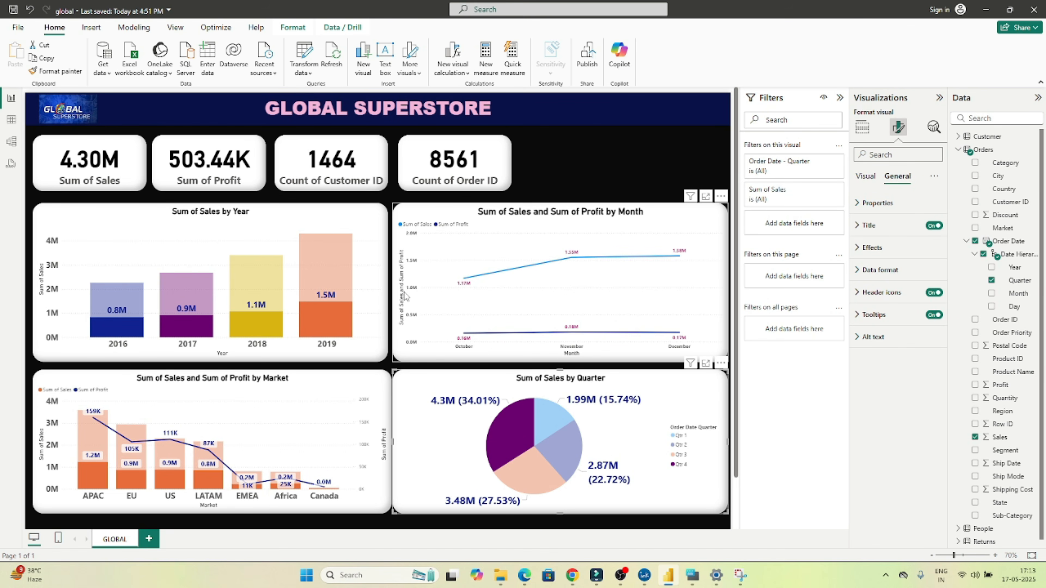
pyautogui.click(554, 429)
pyautogui.click(550, 451)
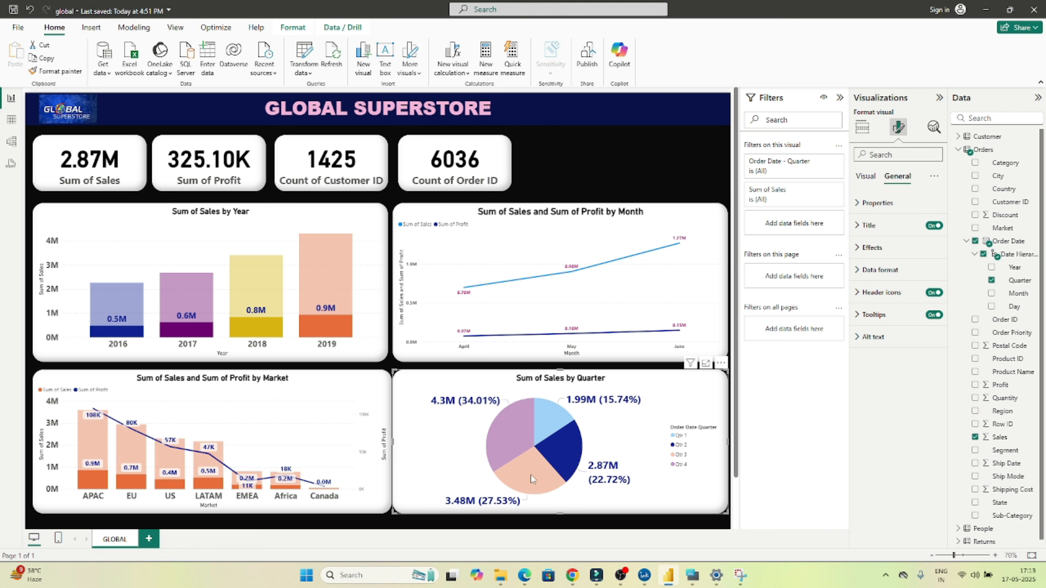
pyautogui.click(531, 475)
pyautogui.click(513, 449)
pyautogui.click(513, 450)
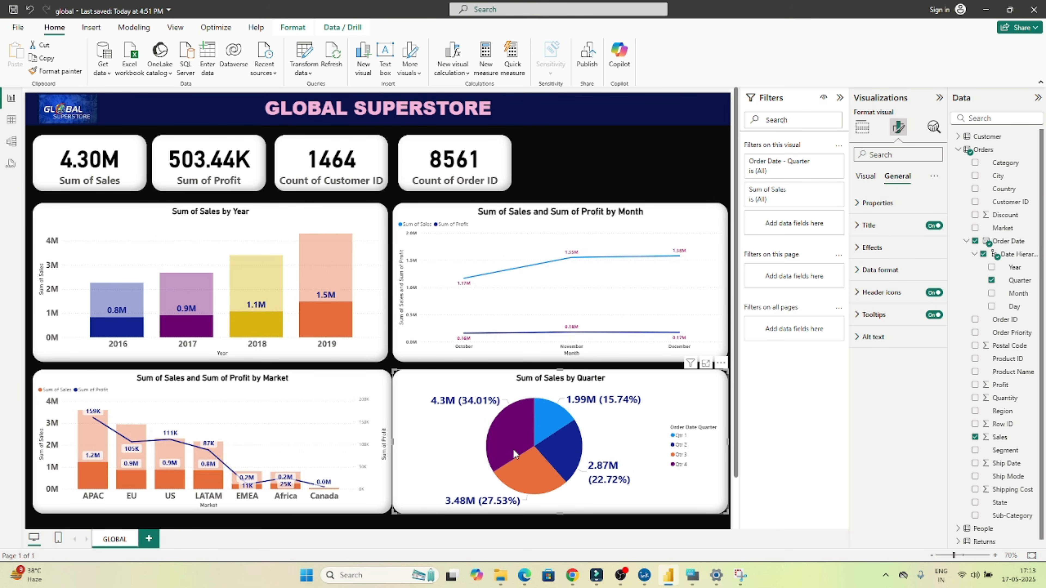
pyautogui.click(513, 449)
pyautogui.click(513, 449)
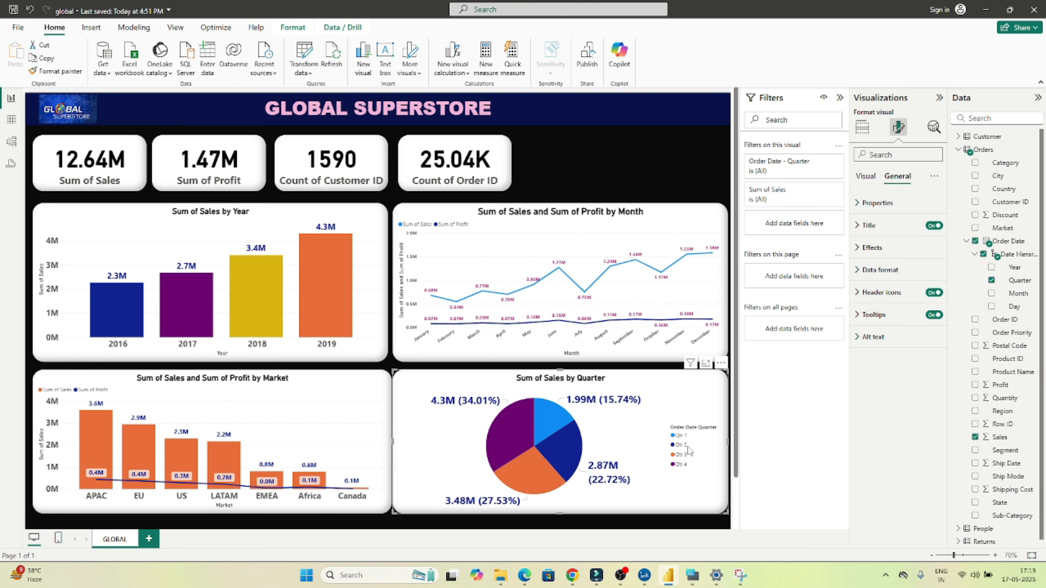
pyautogui.moveTo(620, 584)
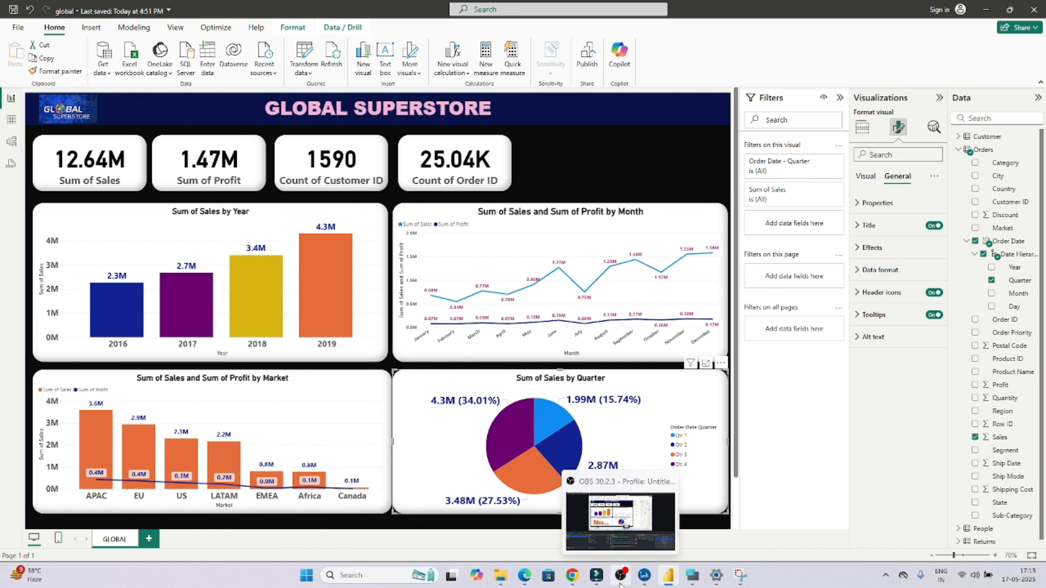
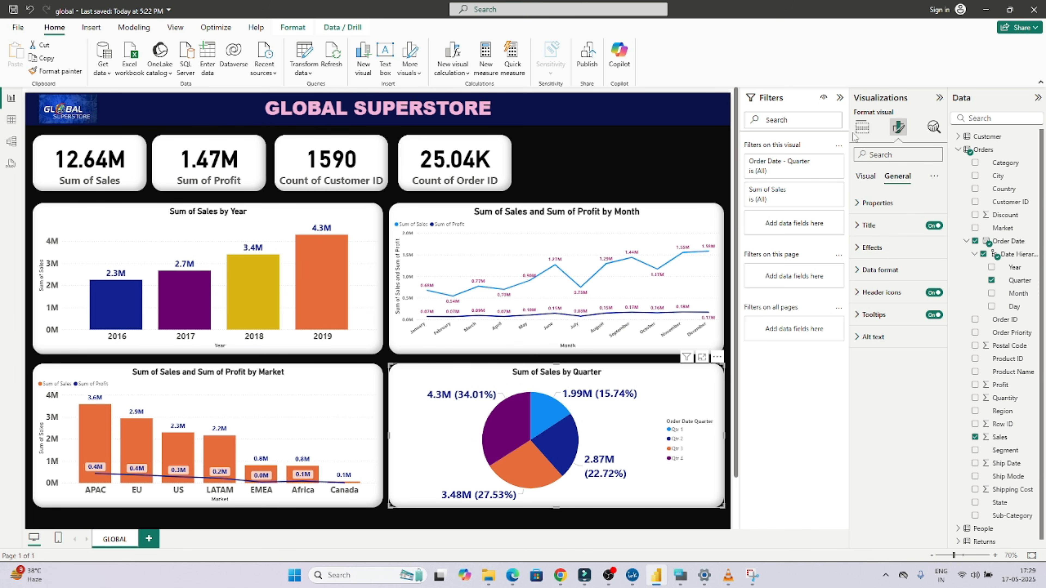
# Step: Insert a small slicer for the Segment field in the empty space beside the Count of Order ID card
pyautogui.click(861, 127)
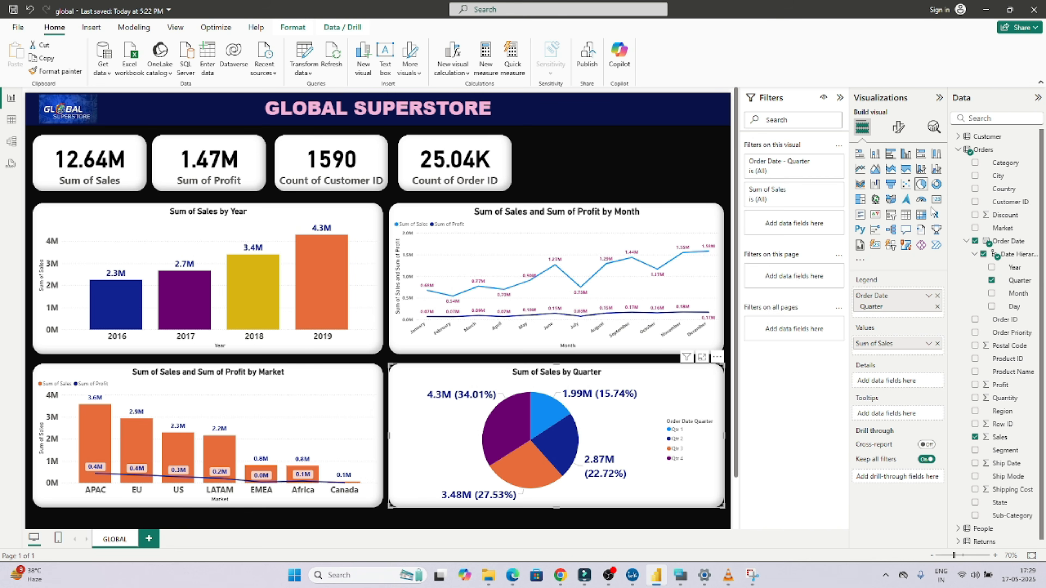
pyautogui.press('Escape')
pyautogui.click(890, 216)
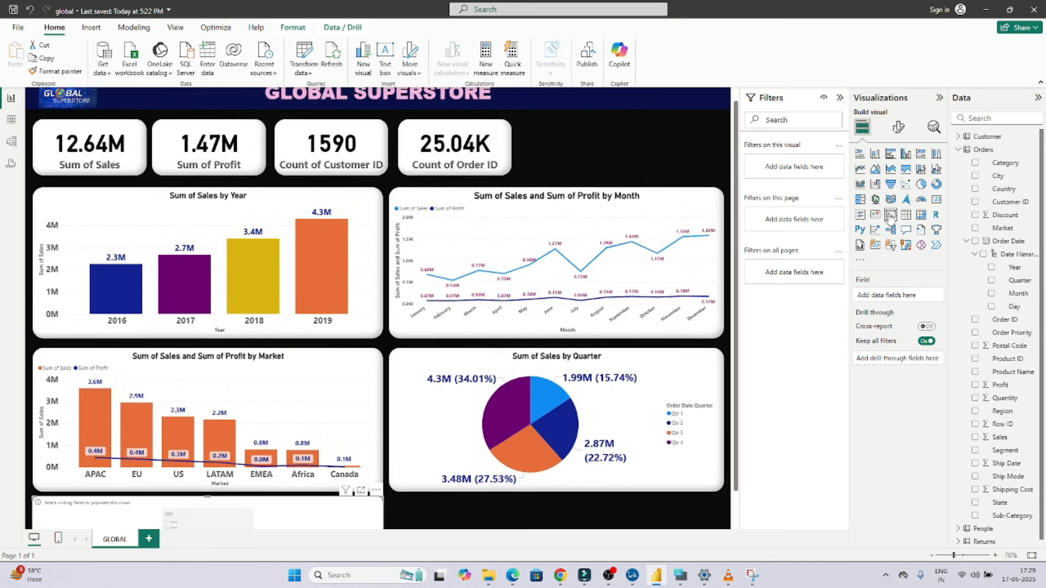
pyautogui.moveTo(246, 497); pyautogui.dragTo(593, 133)
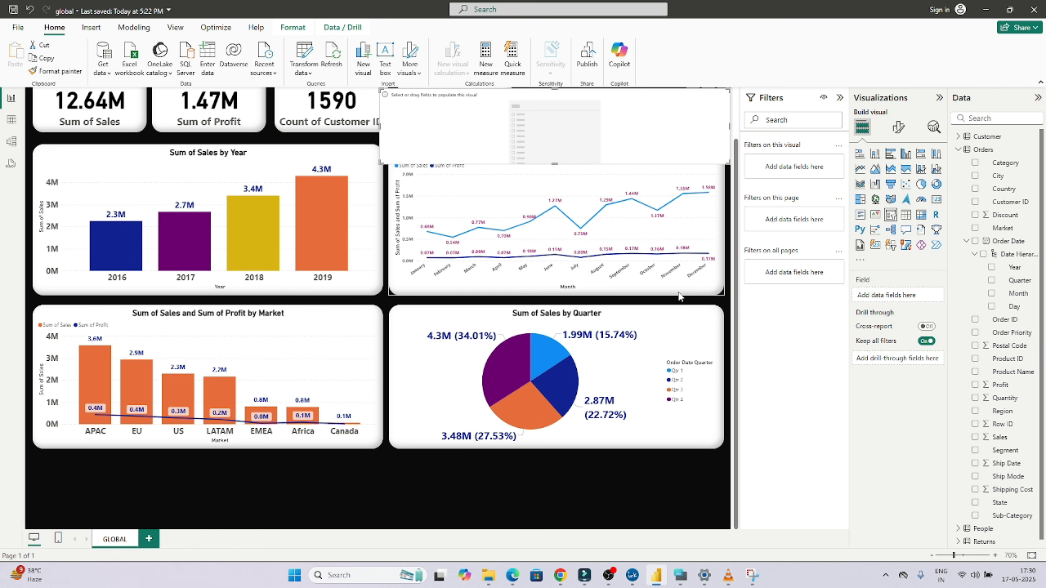
pyautogui.scroll(2, 740, 251)
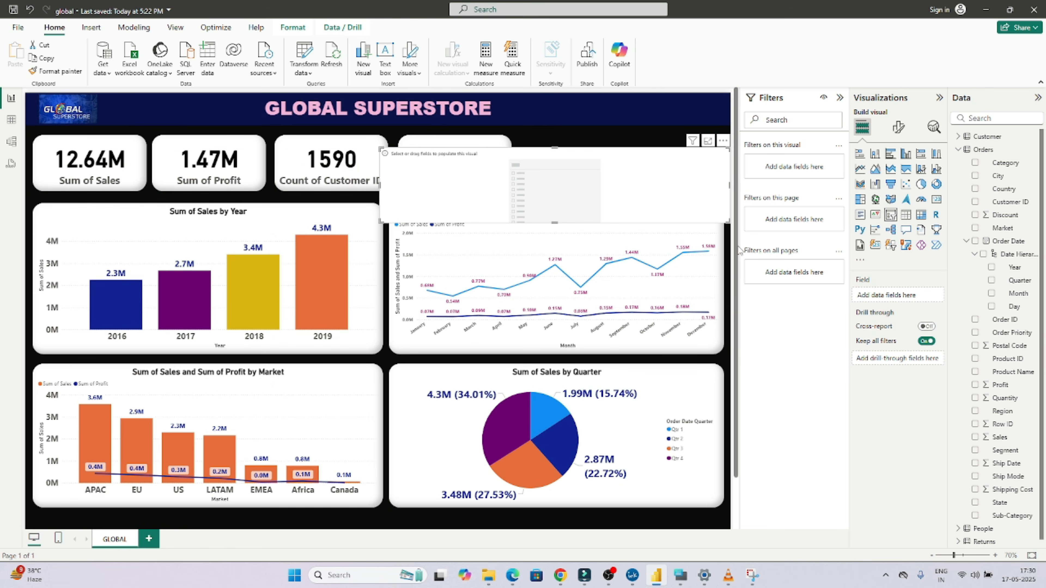
pyautogui.moveTo(726, 221); pyautogui.dragTo(635, 167)
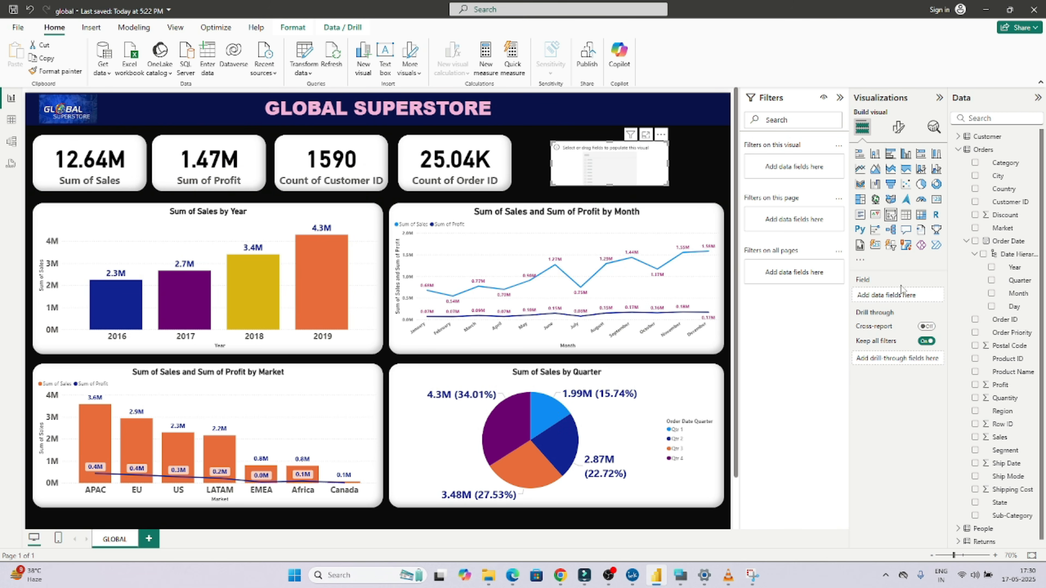
pyautogui.click(974, 450)
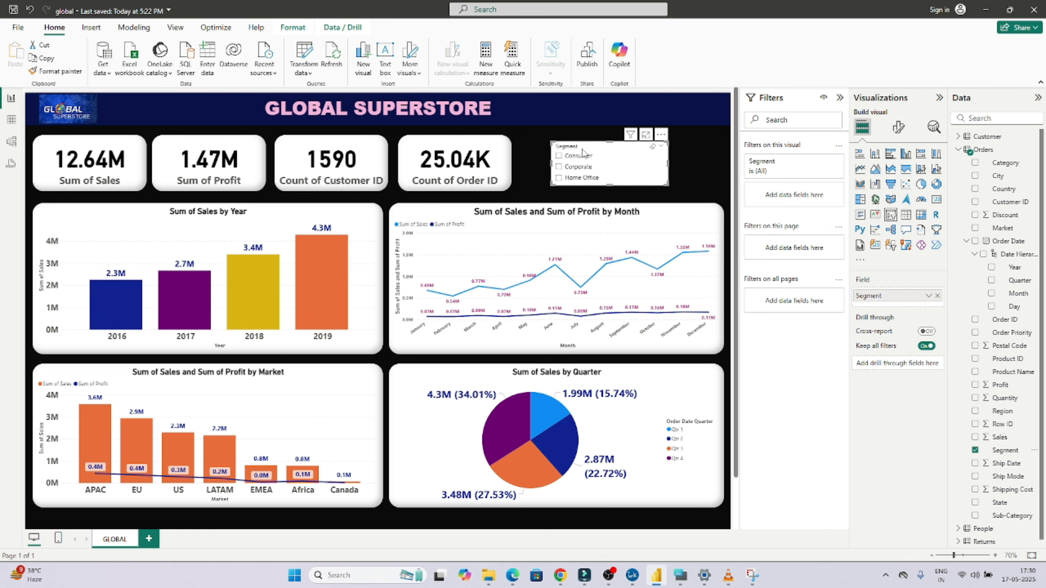
# Step: Filter the dashboard by Consumer, Corporate and Home Office in turn with the Segment slicer and compare the visuals
pyautogui.click(559, 156)
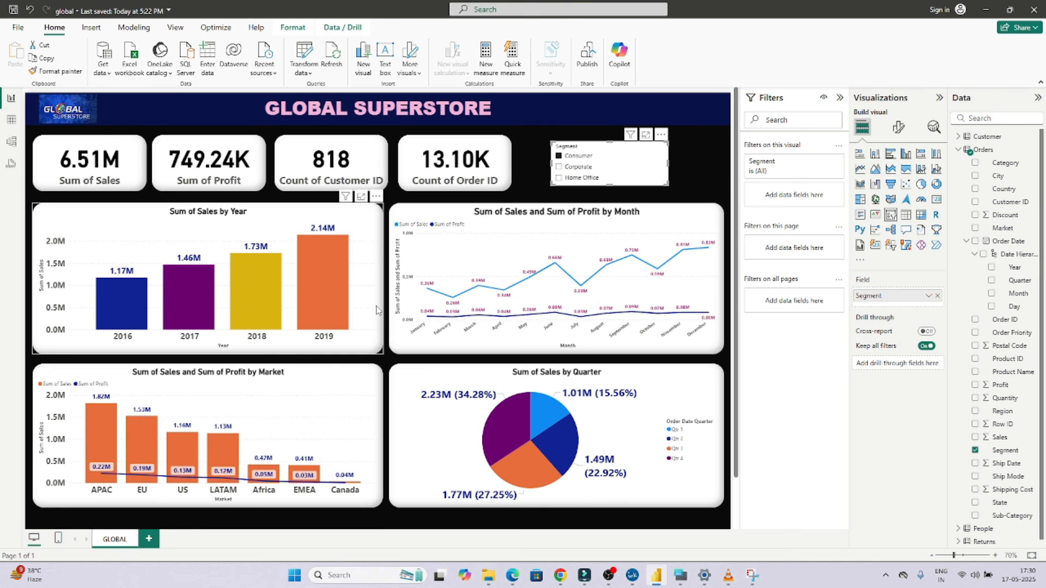
pyautogui.click(559, 167)
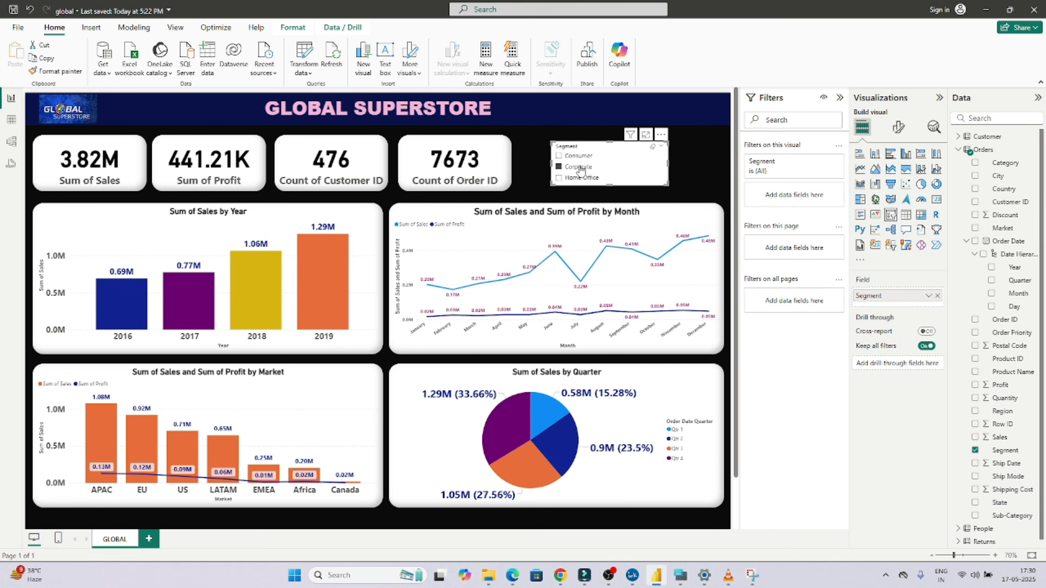
pyautogui.click(559, 178)
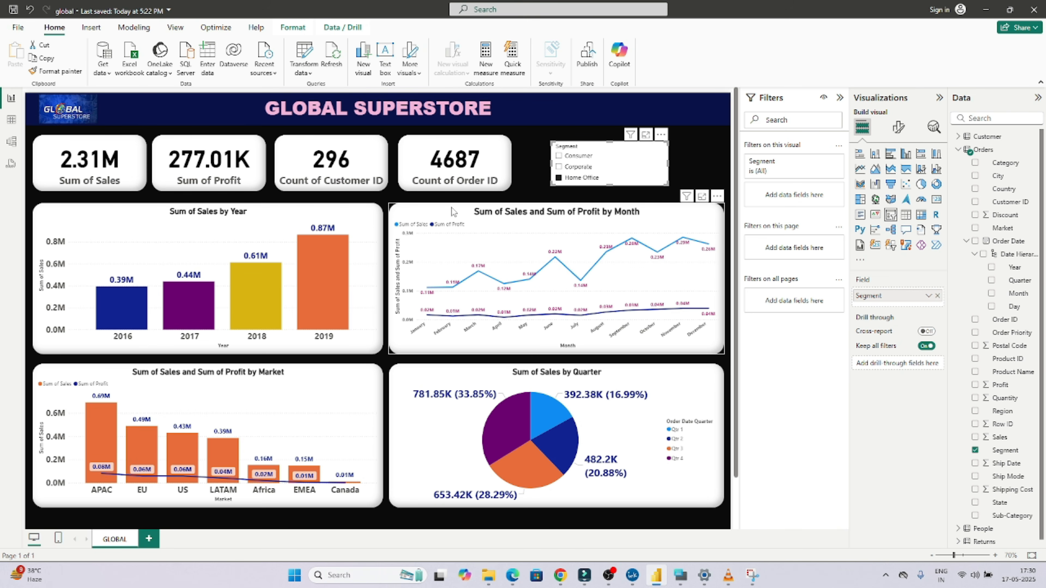
# Step: Change the Segment slicer's style to Dropdown and check its list of segments
pyautogui.click(898, 127)
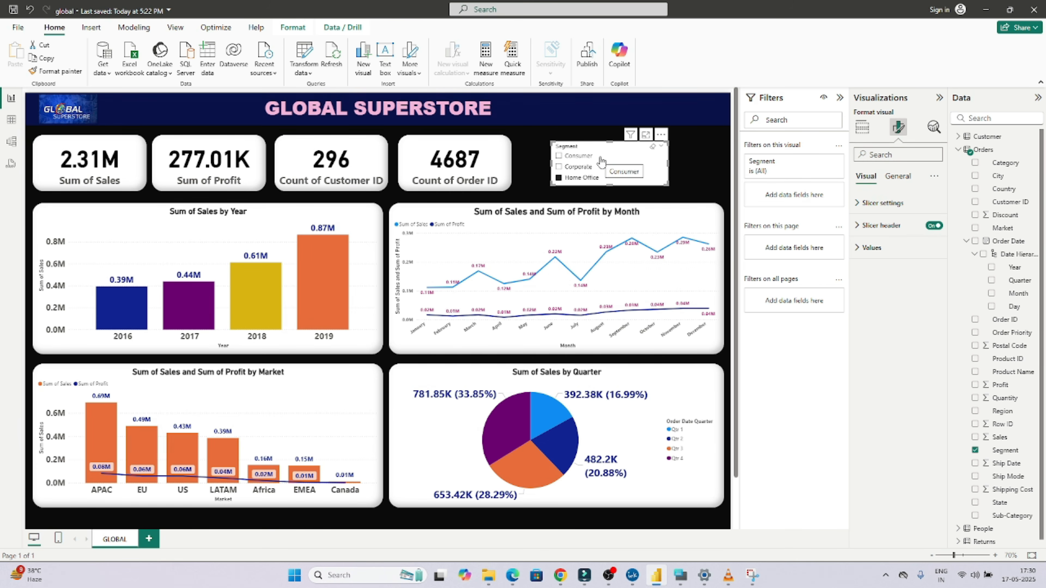
pyautogui.click(861, 204)
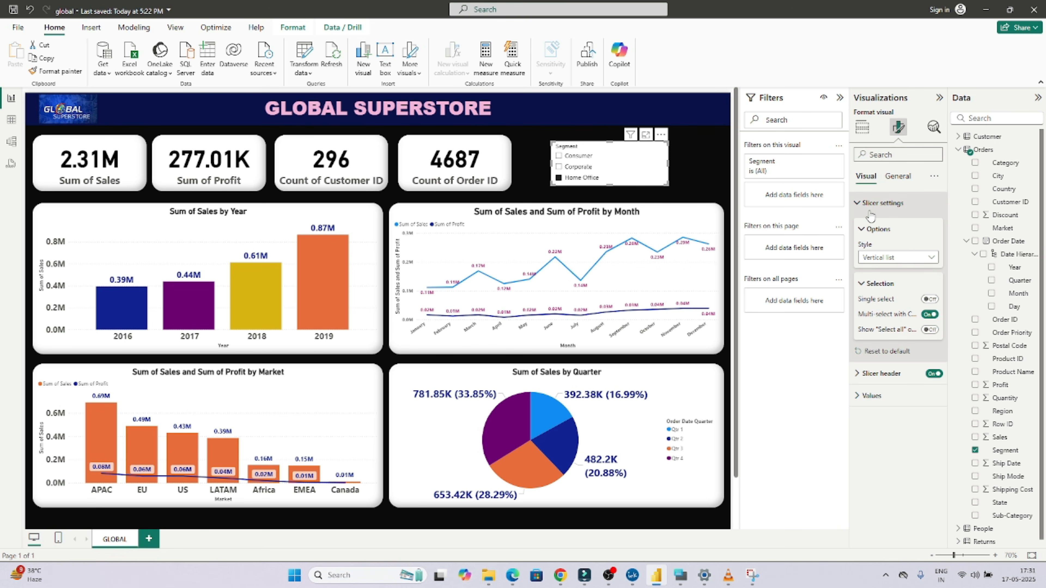
pyautogui.click(873, 258)
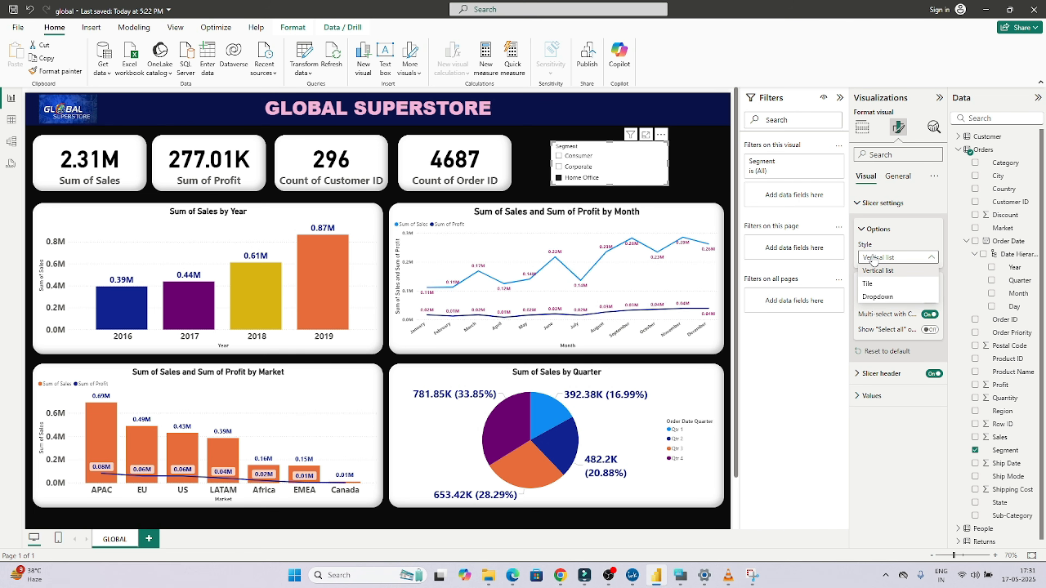
pyautogui.click(873, 297)
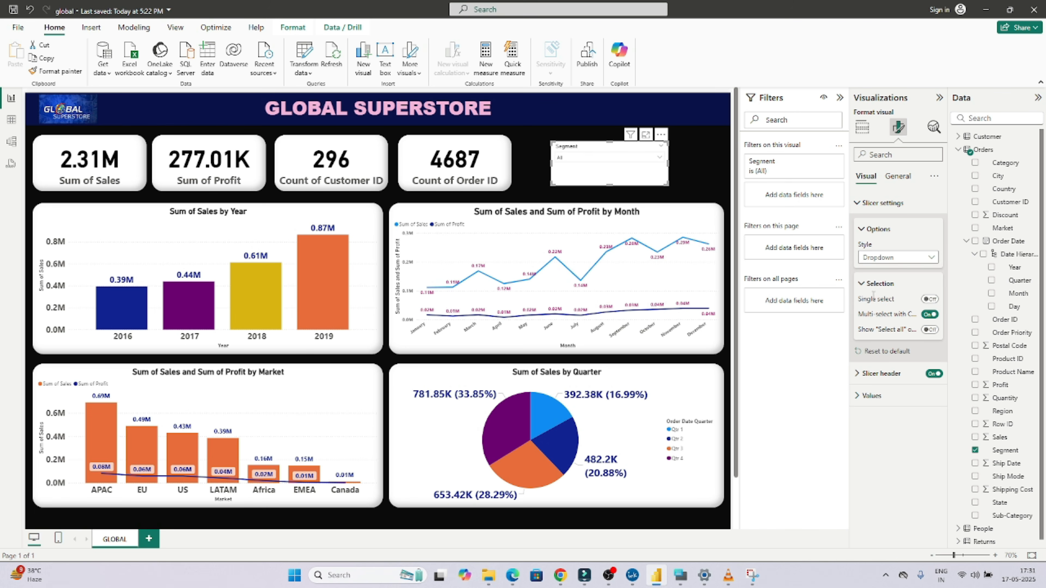
pyautogui.click(583, 160)
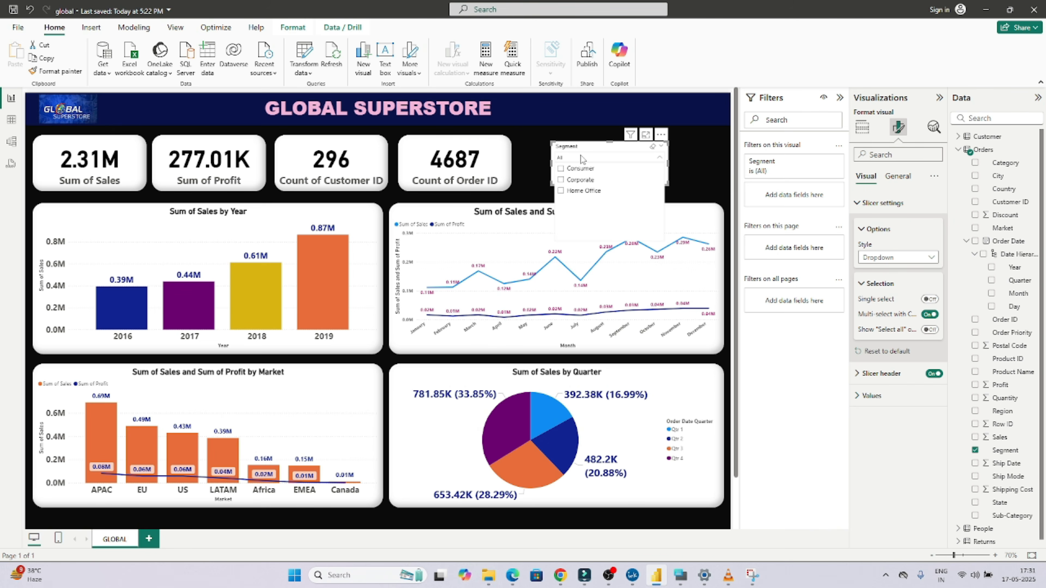
pyautogui.click(582, 160)
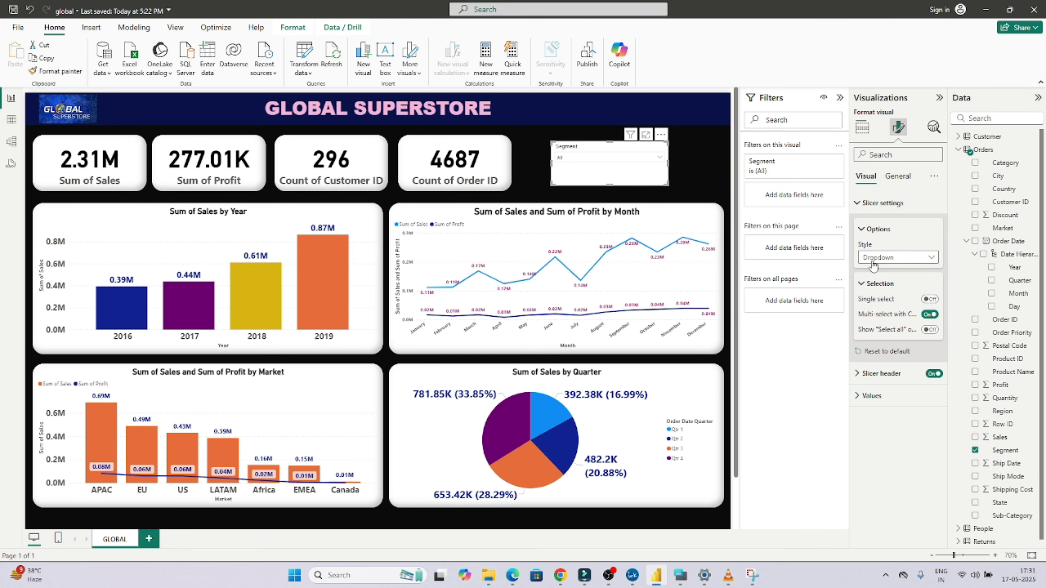
# Step: Turn on the "Select all" option for the Segment slicer and use it to select every segment
pyautogui.click(862, 230)
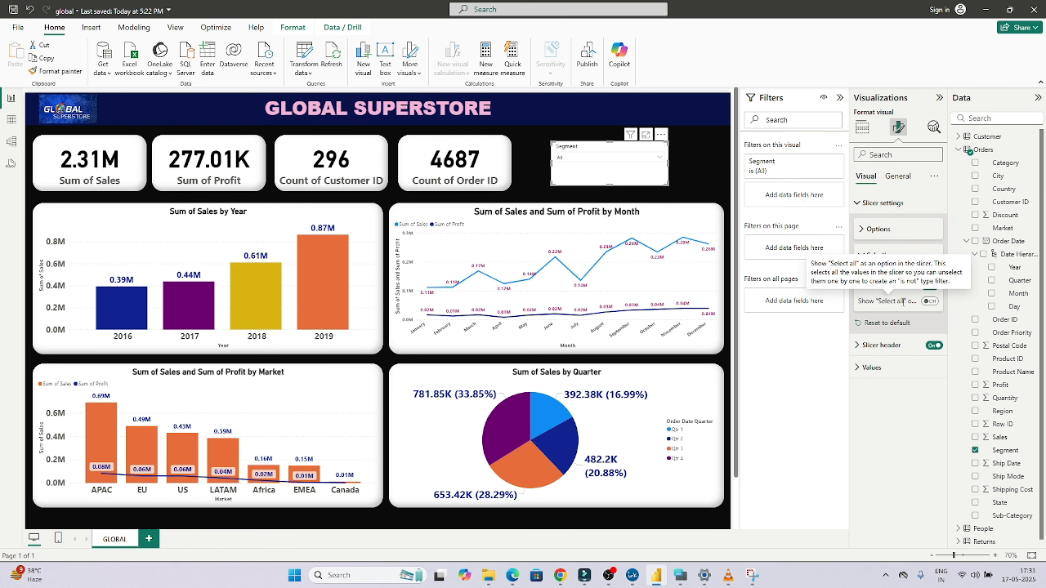
pyautogui.click(932, 303)
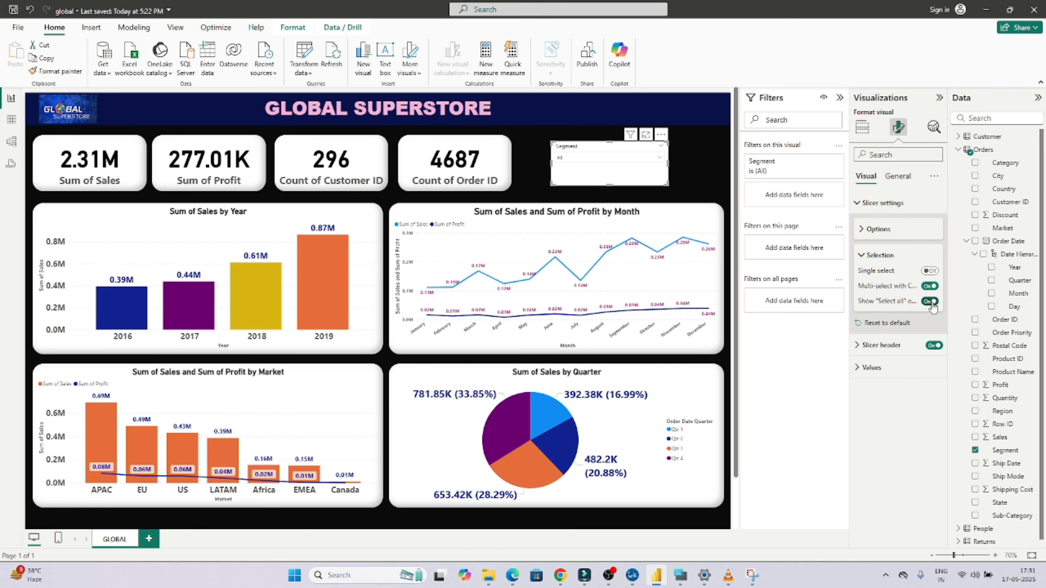
pyautogui.click(693, 173)
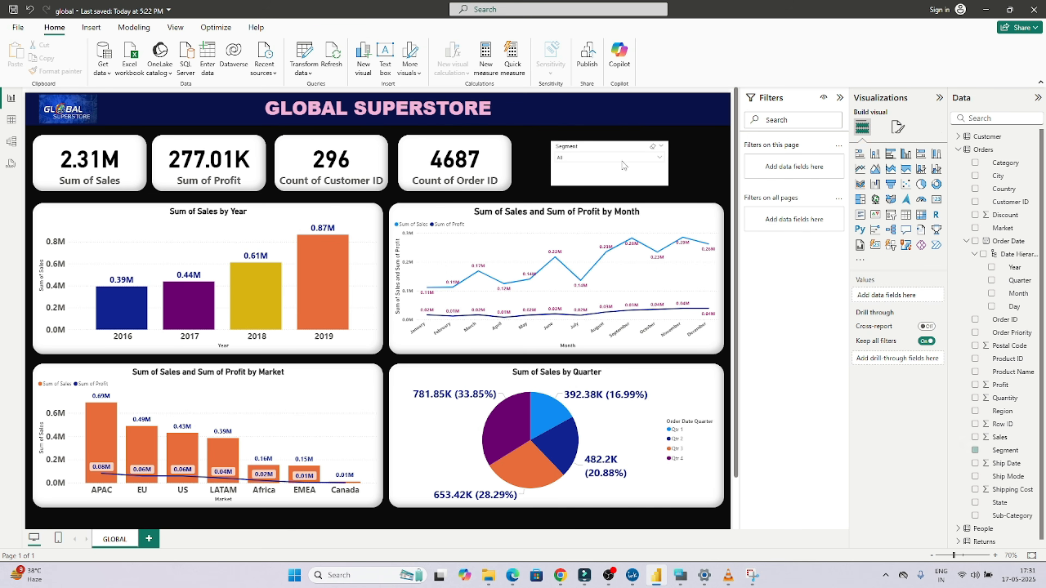
pyautogui.click(588, 159)
pyautogui.click(564, 170)
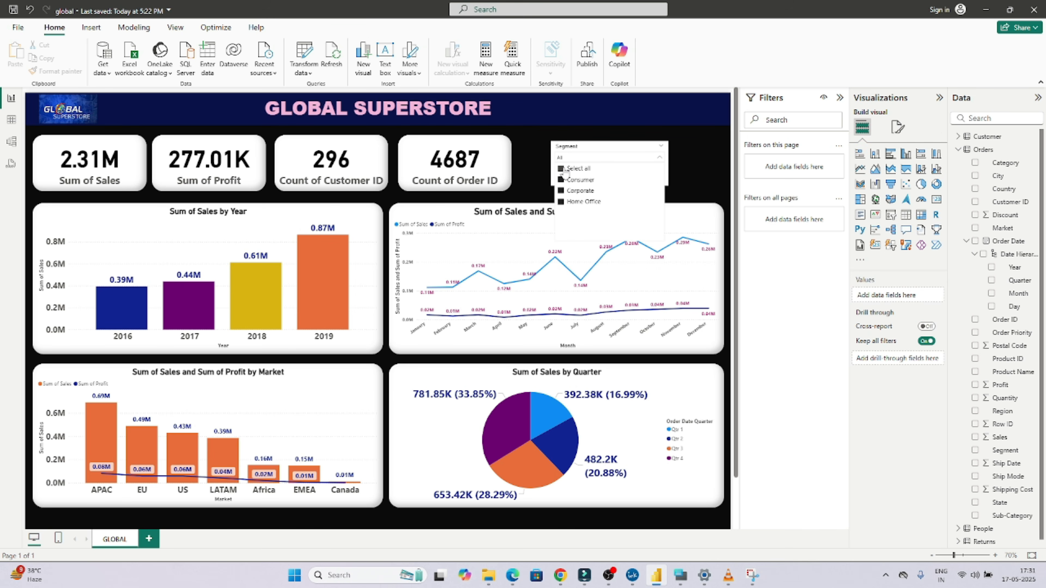
pyautogui.click(694, 160)
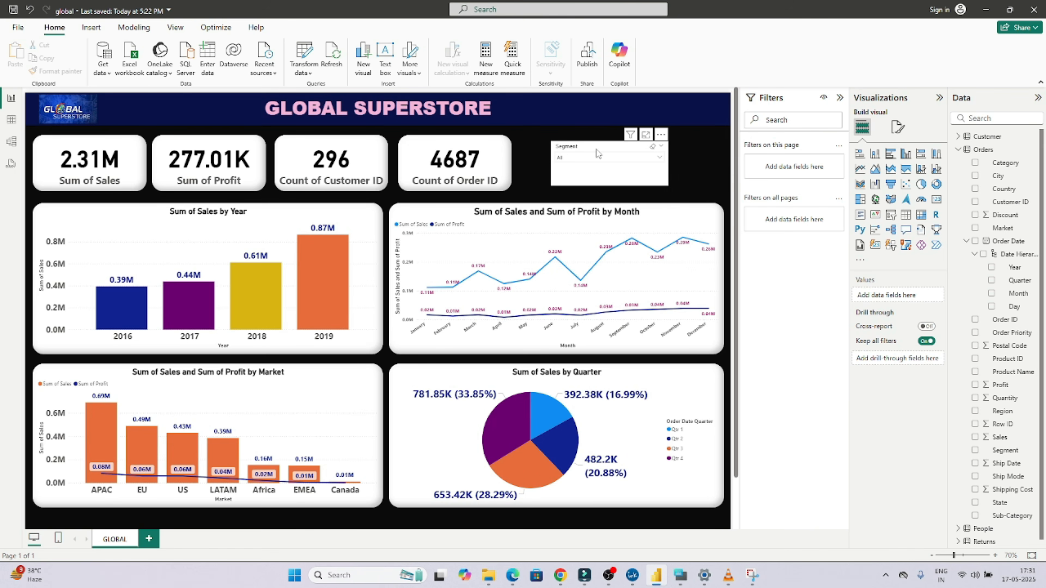
# Step: Exclude the Consumer and Corporate segments in turn to compare the visuals, and reselect all segments
pyautogui.click(589, 160)
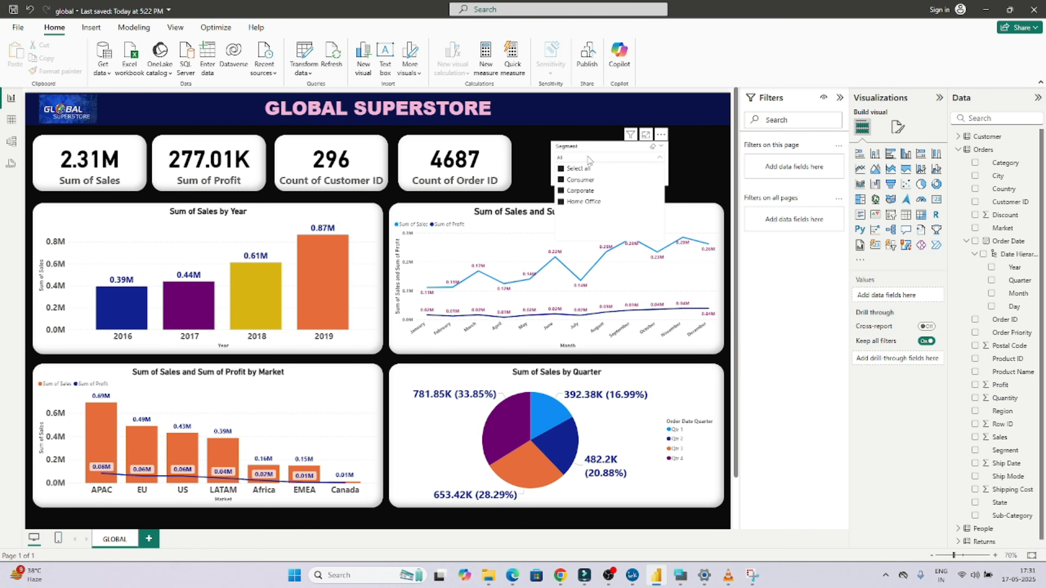
pyautogui.click(561, 180)
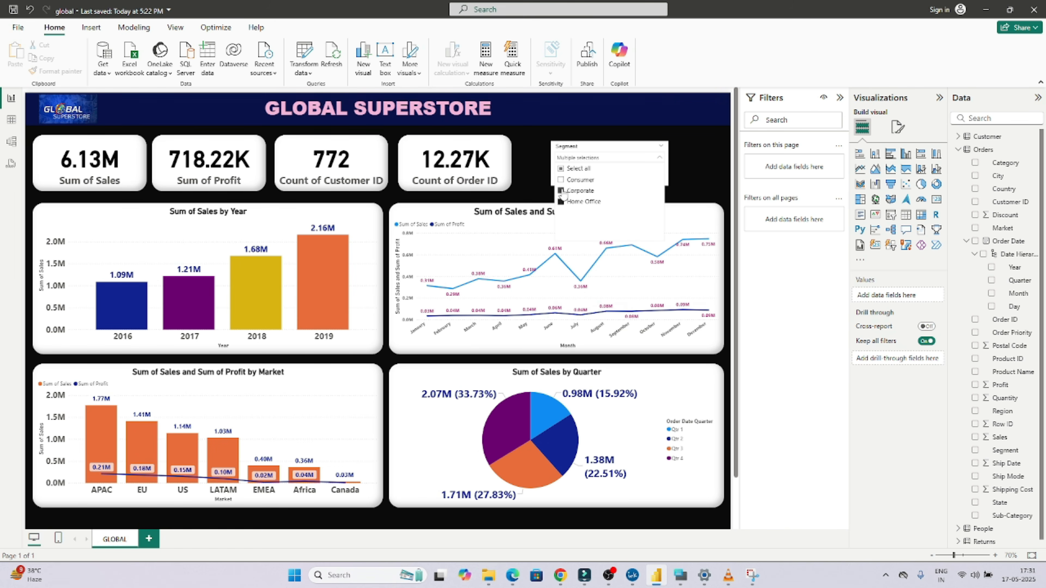
pyautogui.click(562, 191)
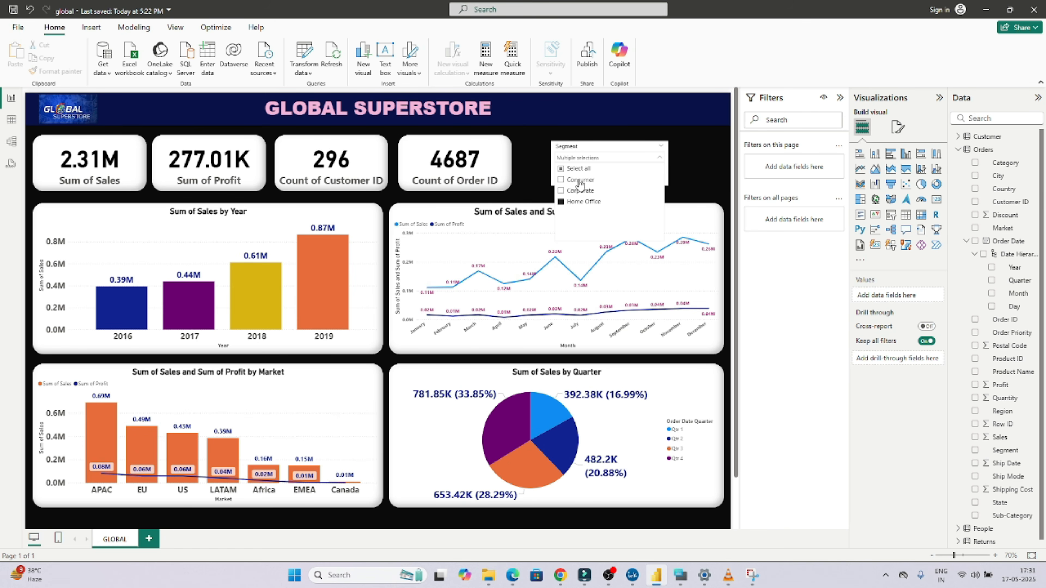
pyautogui.click(561, 169)
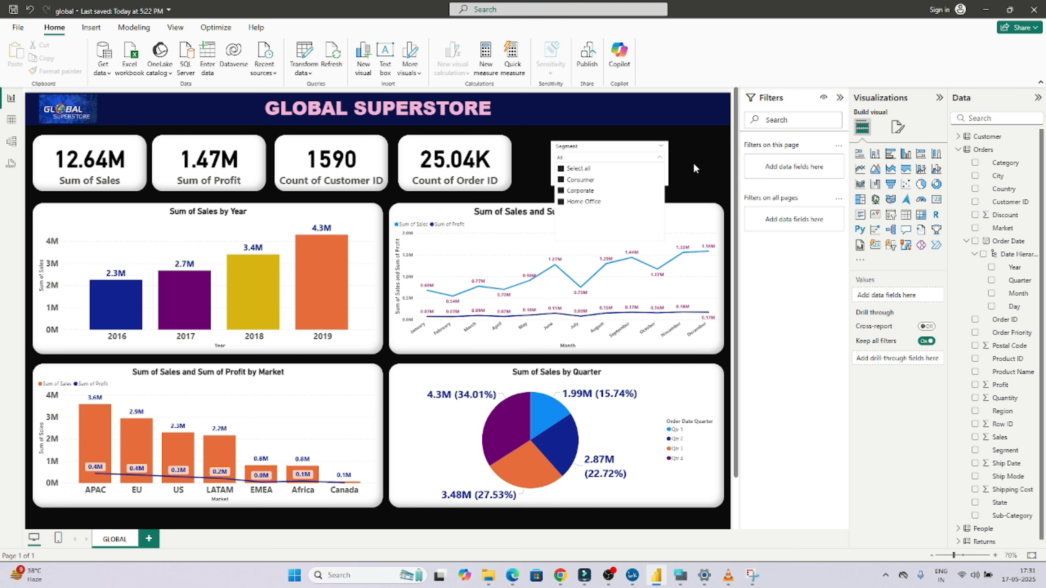
# Step: Make the Segment slicer's values bold and check them in its dropdown list
pyautogui.click(624, 147)
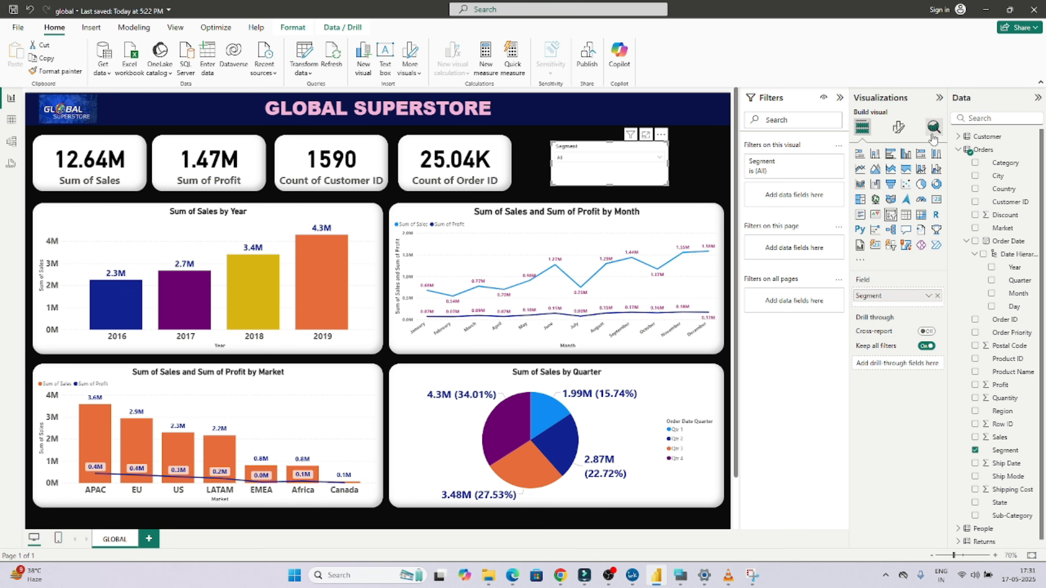
pyautogui.click(898, 128)
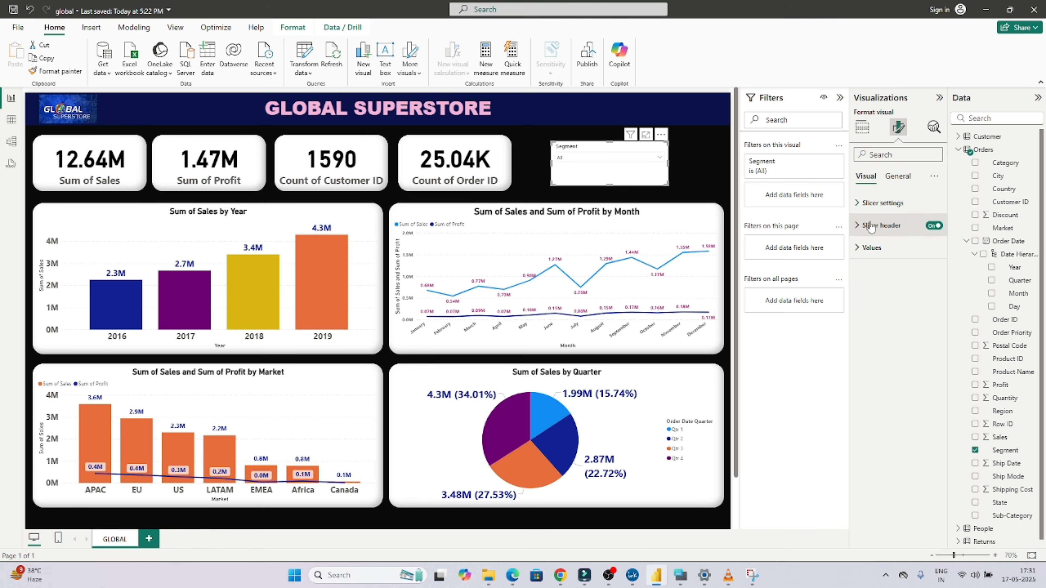
pyautogui.click(873, 205)
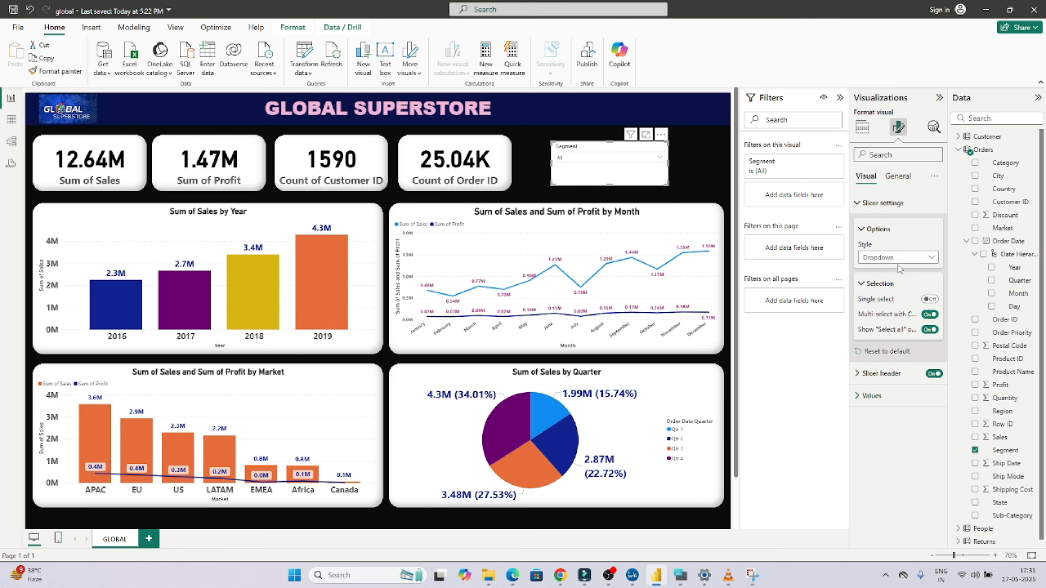
pyautogui.click(865, 397)
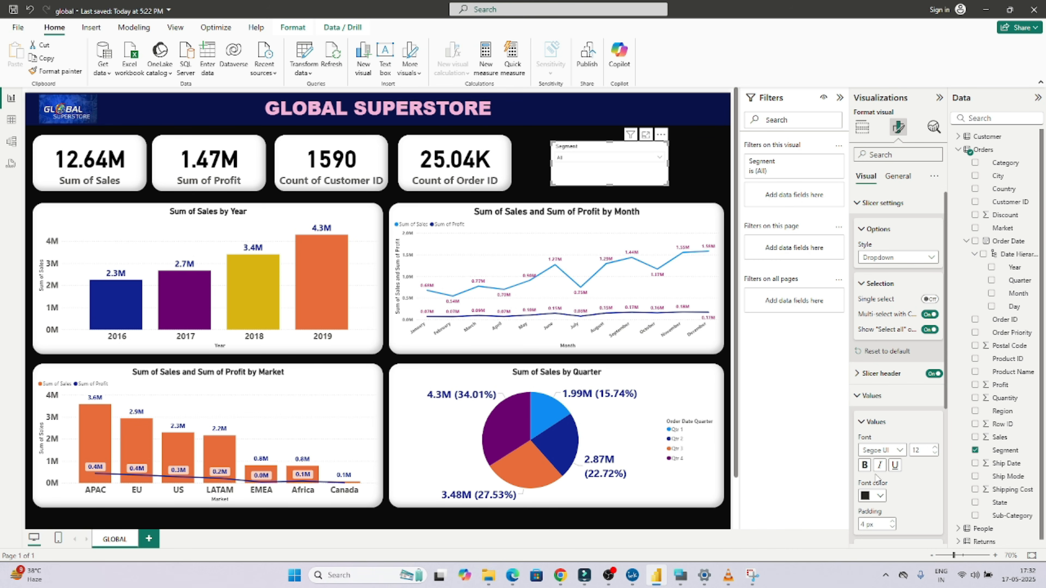
pyautogui.click(864, 466)
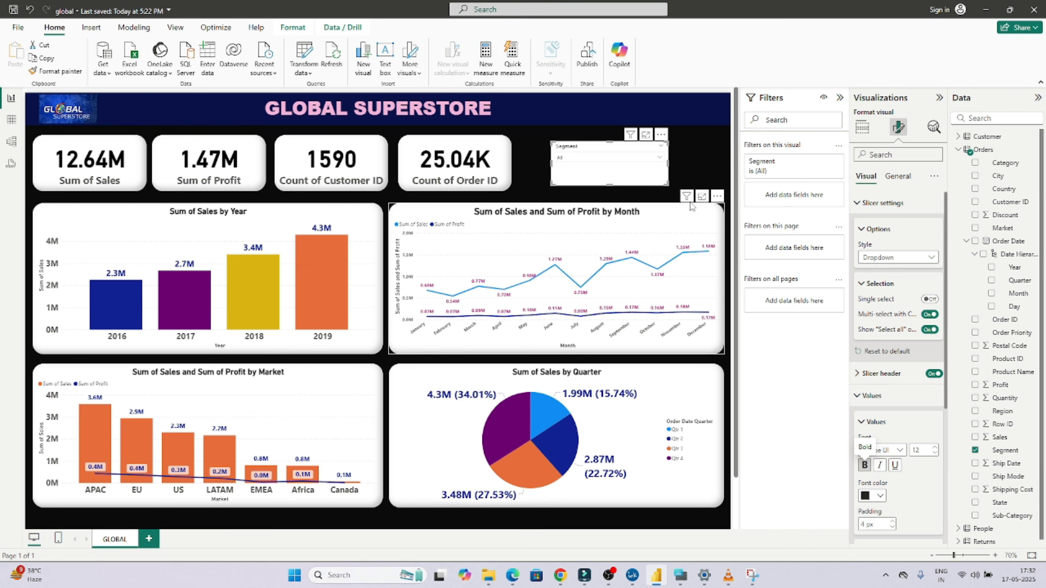
pyautogui.click(602, 164)
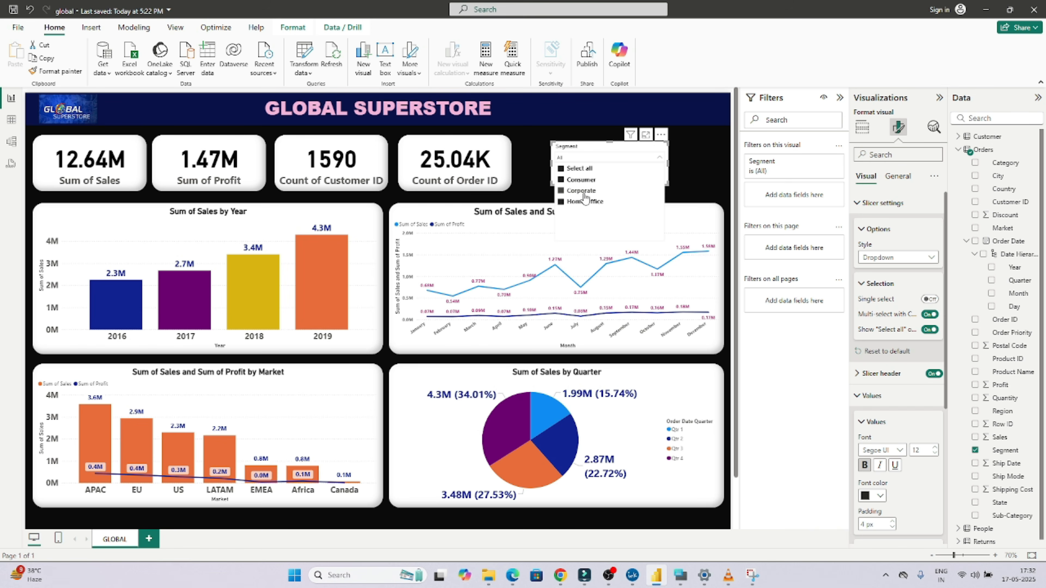
pyautogui.click(899, 178)
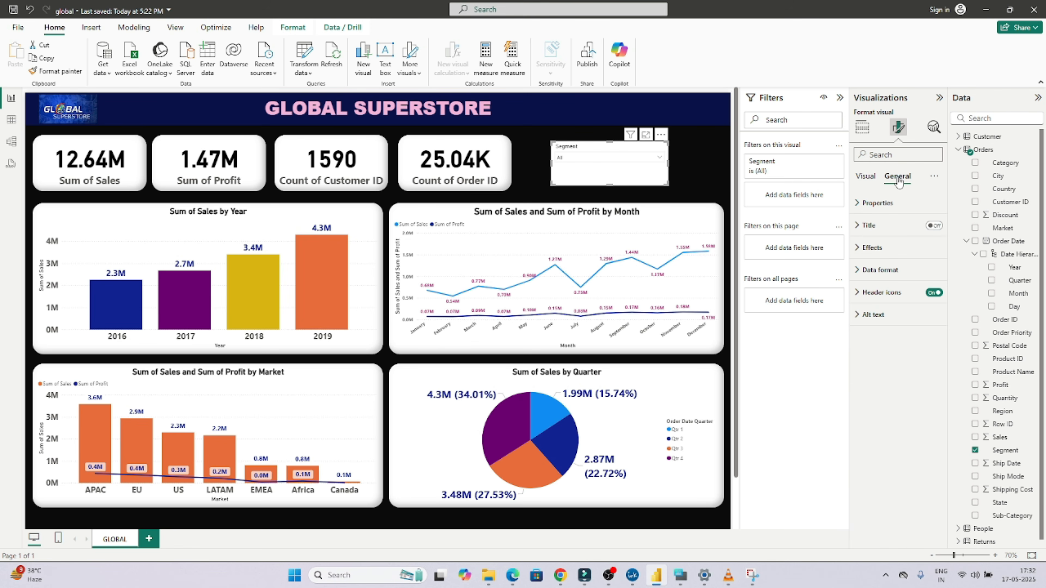
pyautogui.click(860, 249)
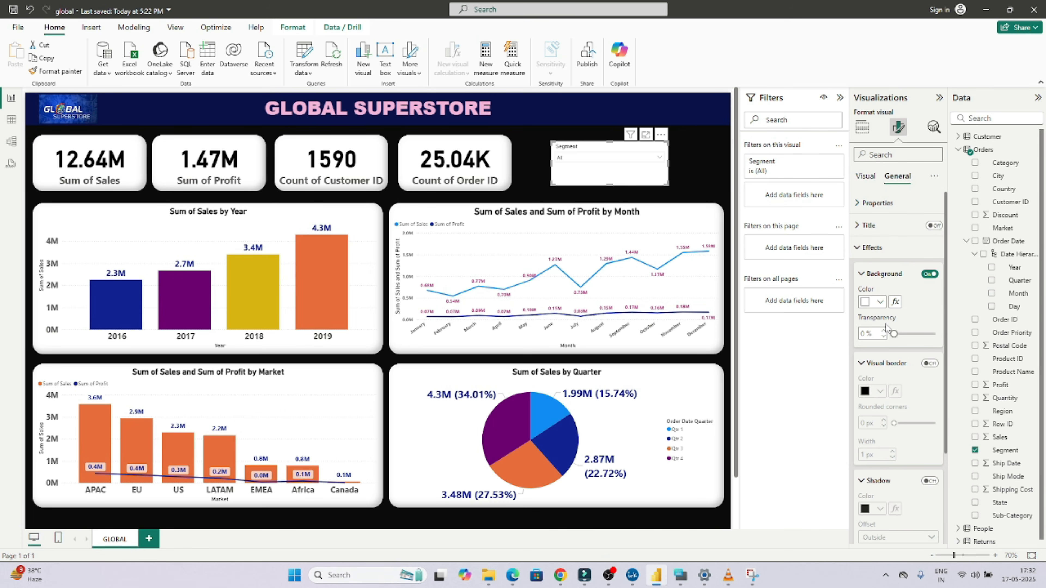
pyautogui.click(694, 167)
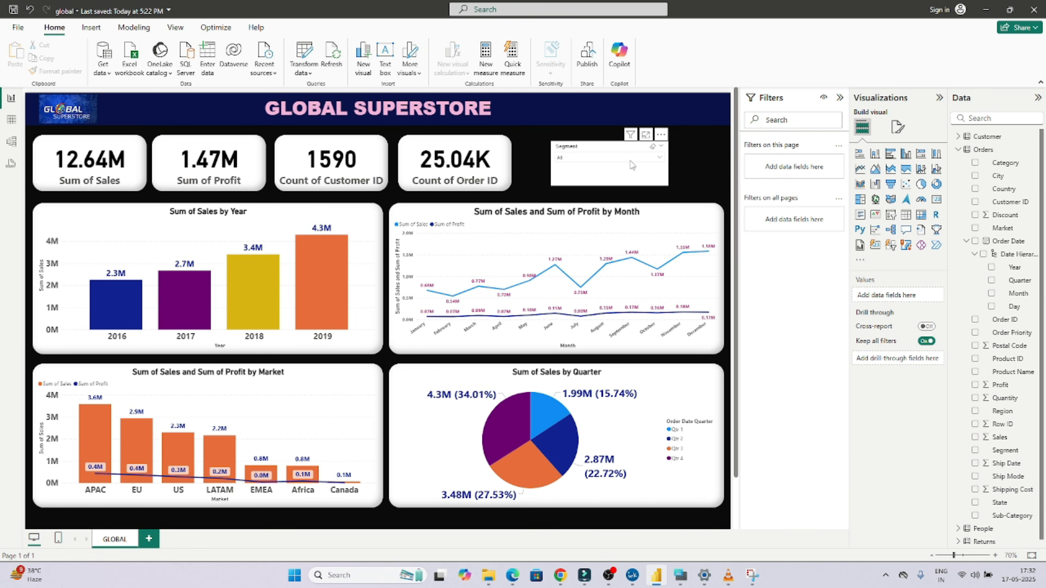
# Step: Copy the yearly sales chart's formatting onto the Segment slicer and shrink the slicer beside the Count of Order ID card
pyautogui.click(274, 219)
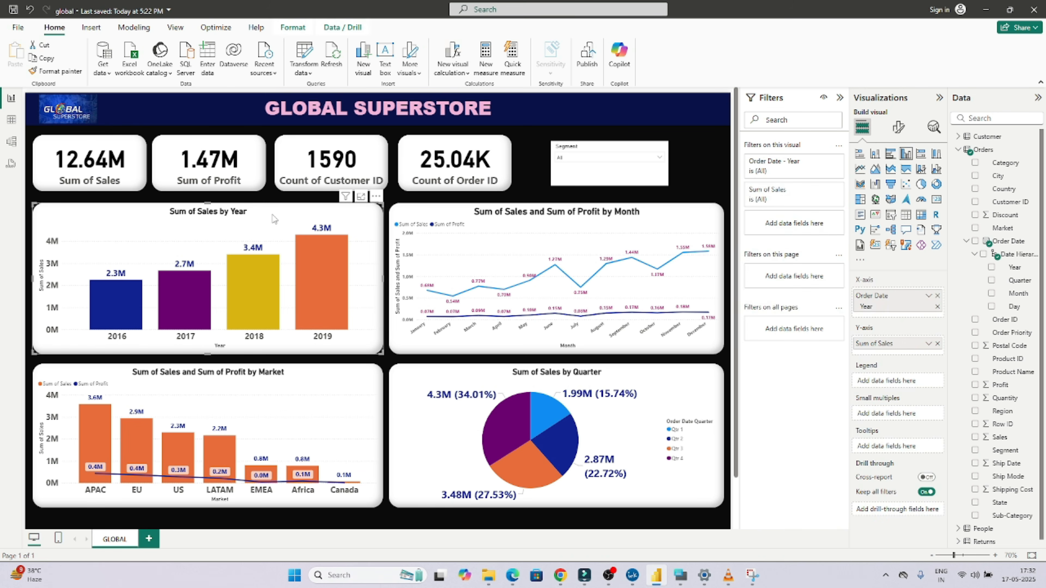
pyautogui.click(65, 73)
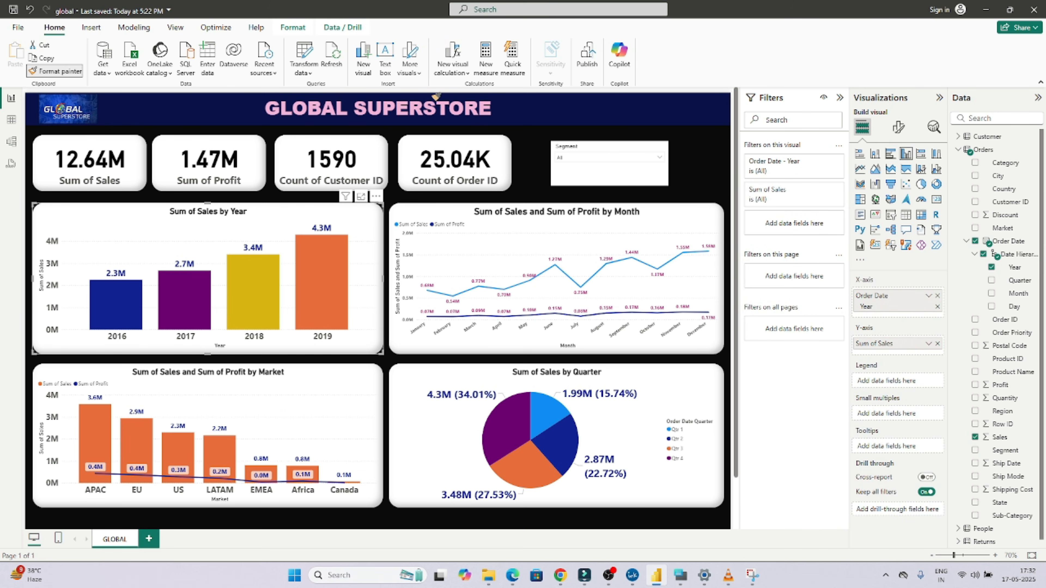
pyautogui.click(588, 147)
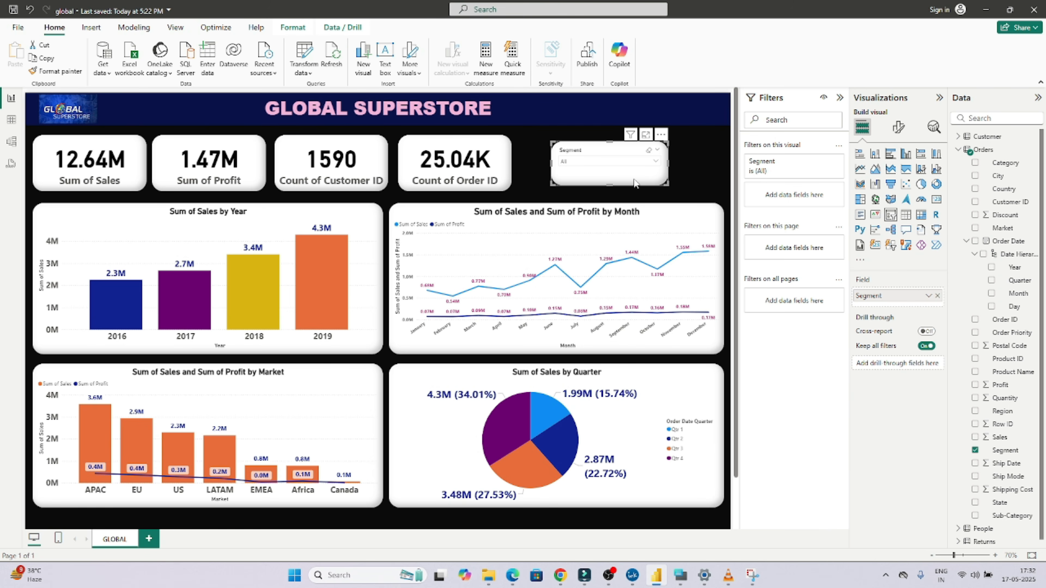
pyautogui.click(624, 164)
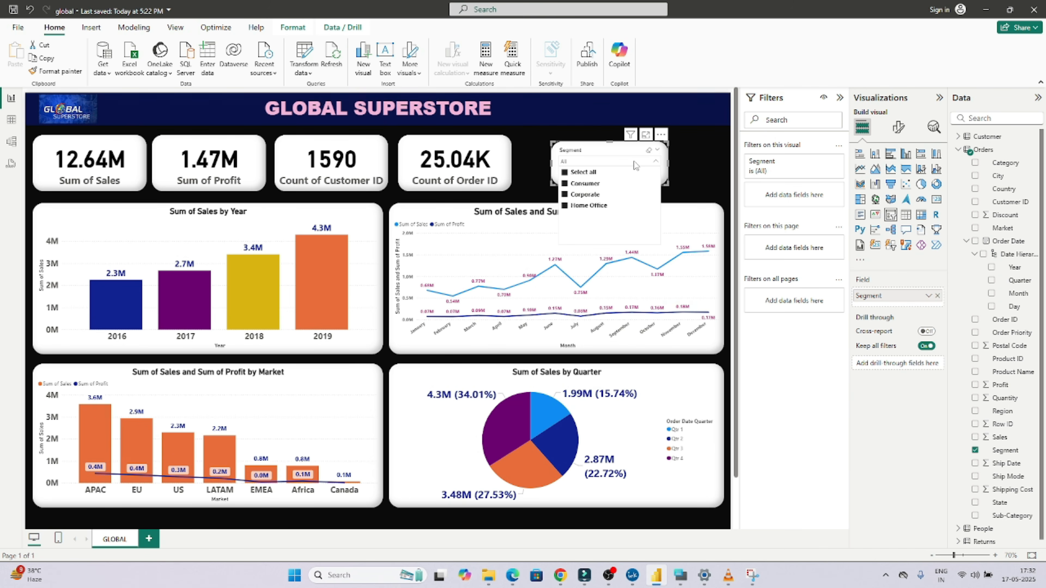
pyautogui.click(638, 163)
pyautogui.moveTo(667, 184); pyautogui.dragTo(593, 159)
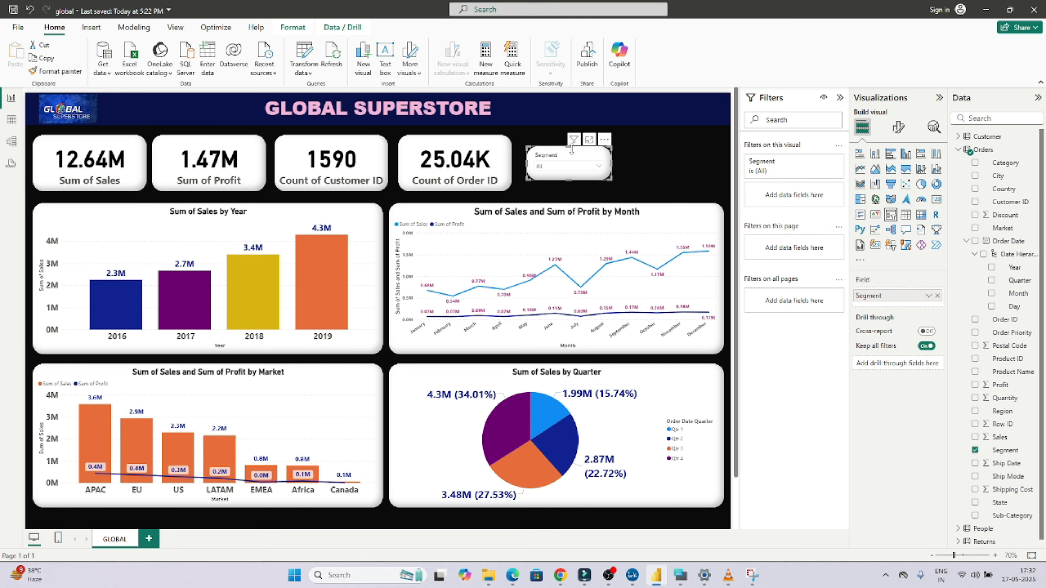
# Step: Duplicate the Segment slicer, place the copy beside the original, and replace its field with Category
pyautogui.hotkey('ctrl', 'c')
pyautogui.hotkey('ctrl', 'v')
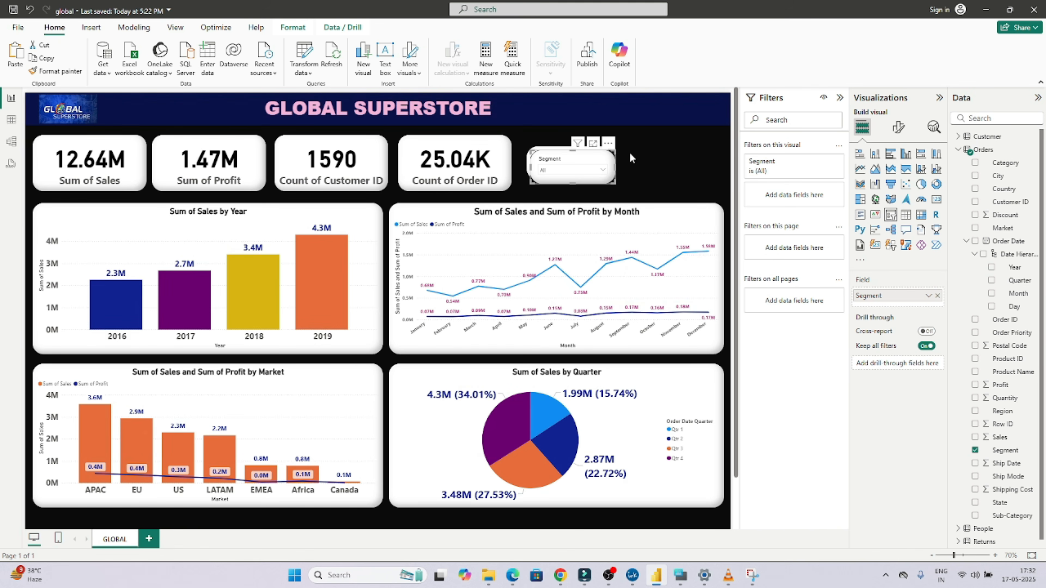
pyautogui.moveTo(572, 154); pyautogui.dragTo(673, 158)
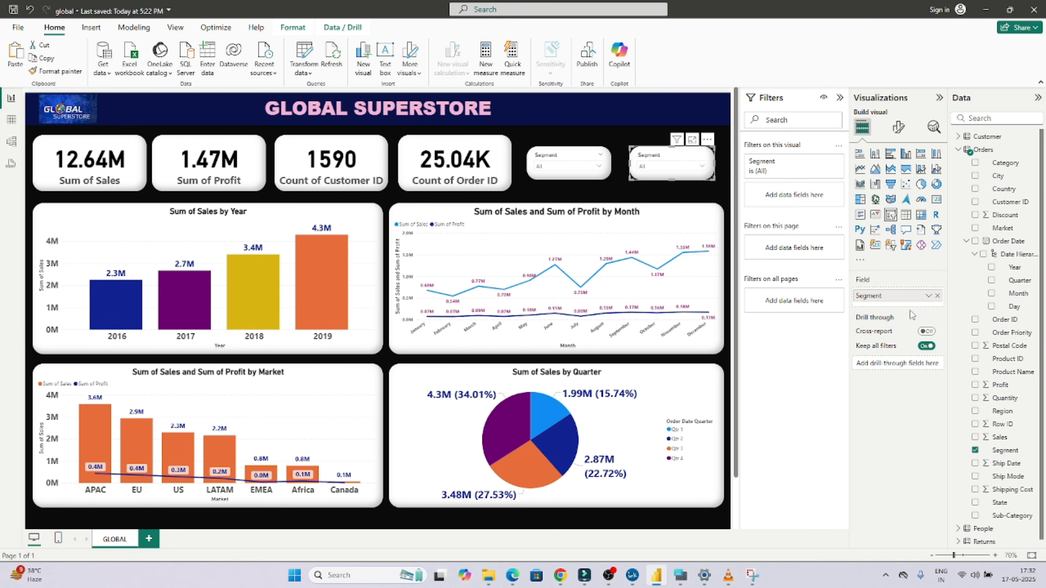
pyautogui.click(975, 450)
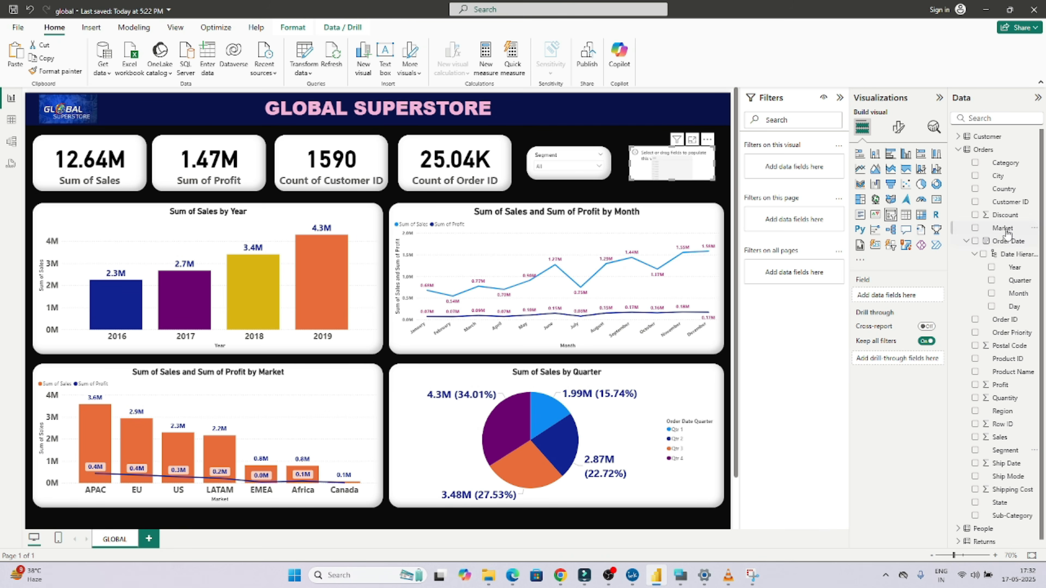
pyautogui.click(974, 163)
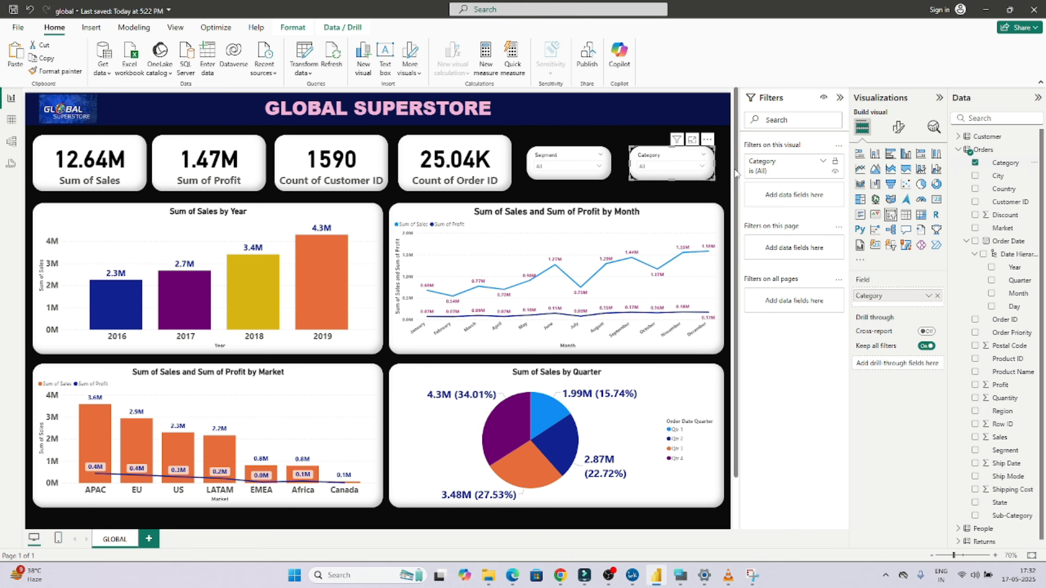
# Step: Filter the dashboard by Furniture and Office Supplies in turn with the Category slicer, and restore all categories
pyautogui.click(661, 167)
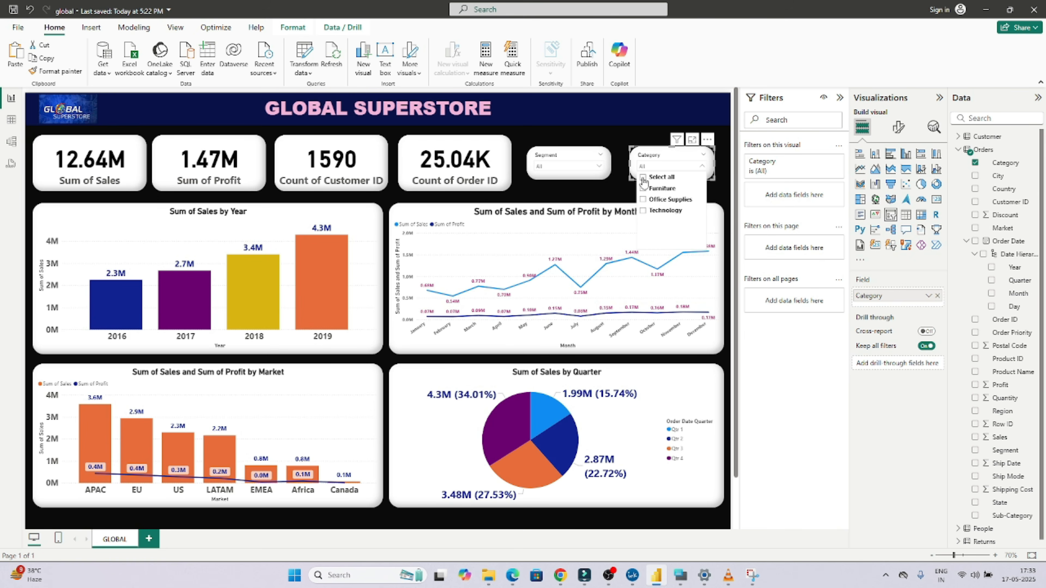
pyautogui.click(644, 189)
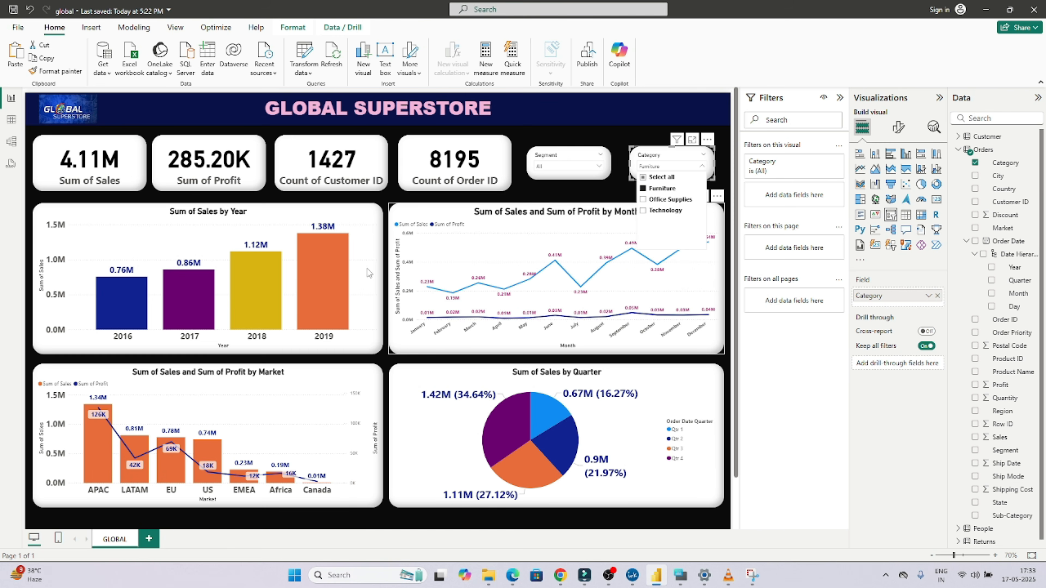
pyautogui.click(644, 200)
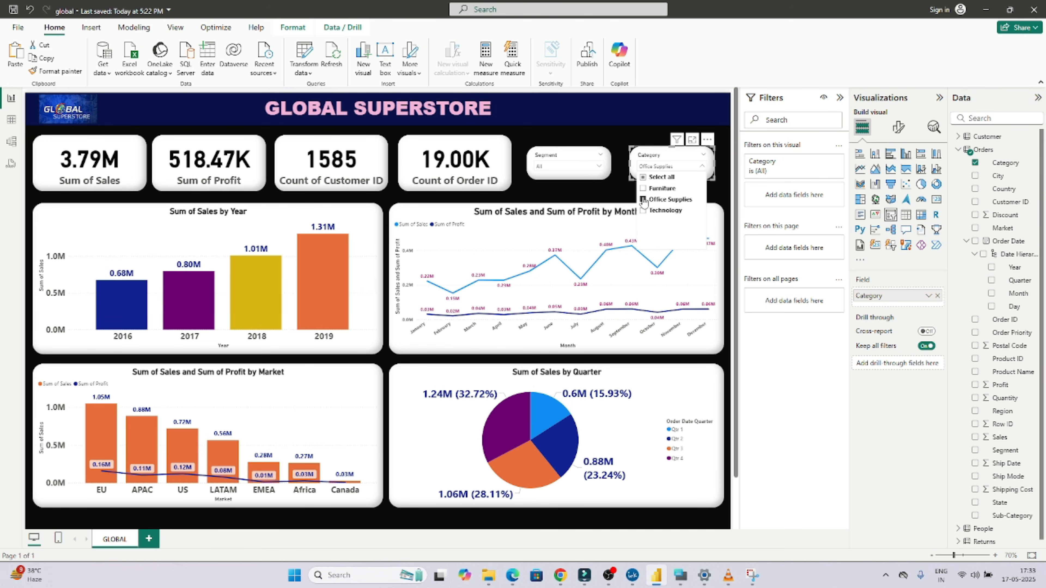
pyautogui.click(643, 177)
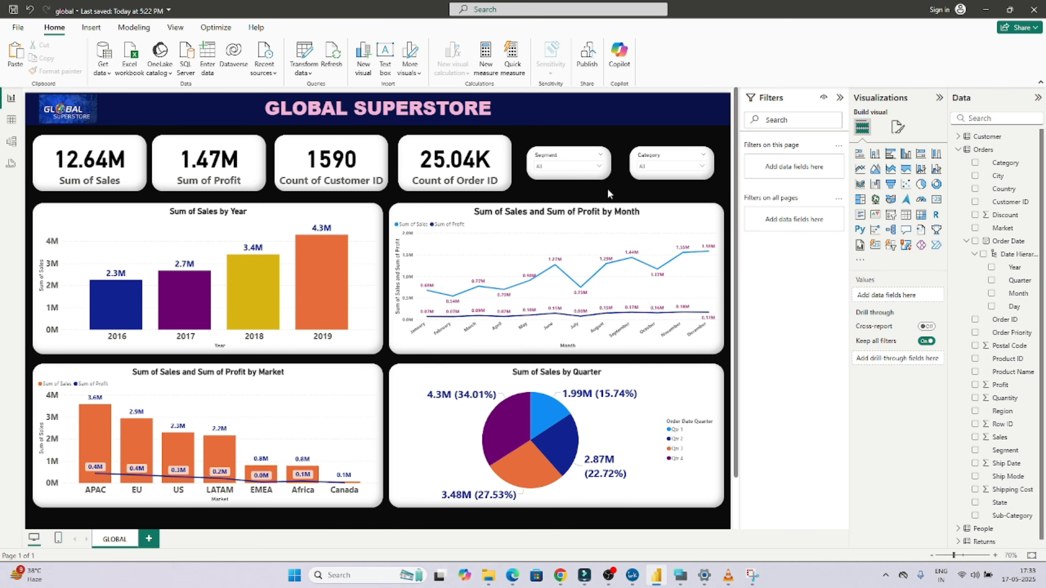
# Step: Set the Segment slicer's background colour to light pink
pyautogui.click(573, 154)
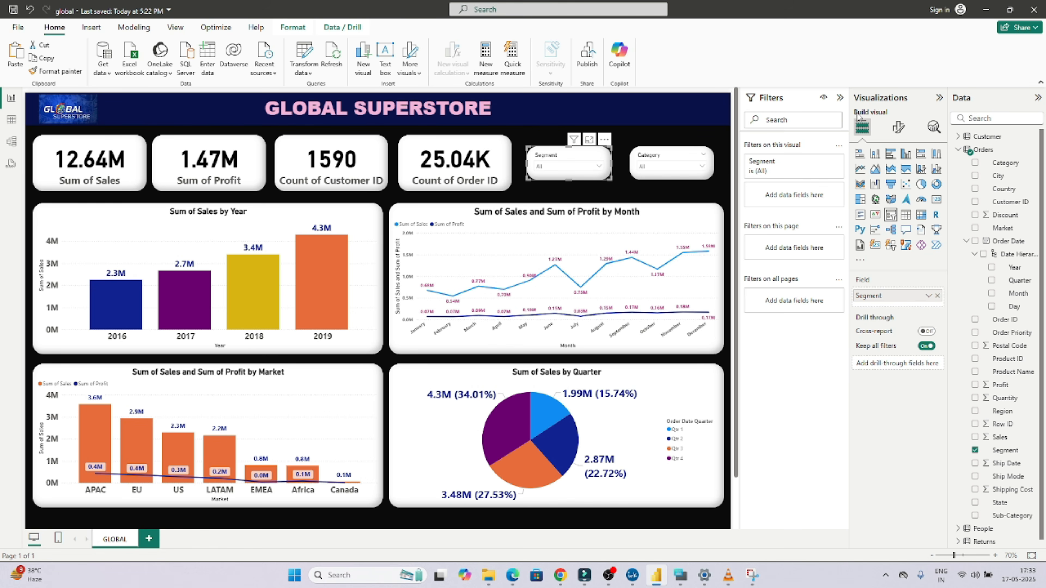
pyautogui.click(898, 125)
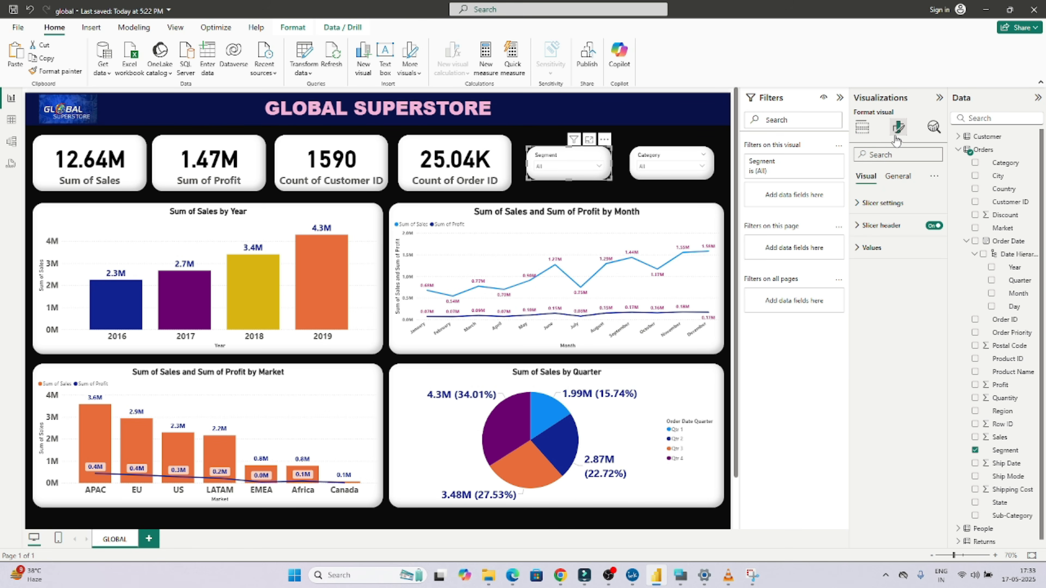
pyautogui.click(897, 177)
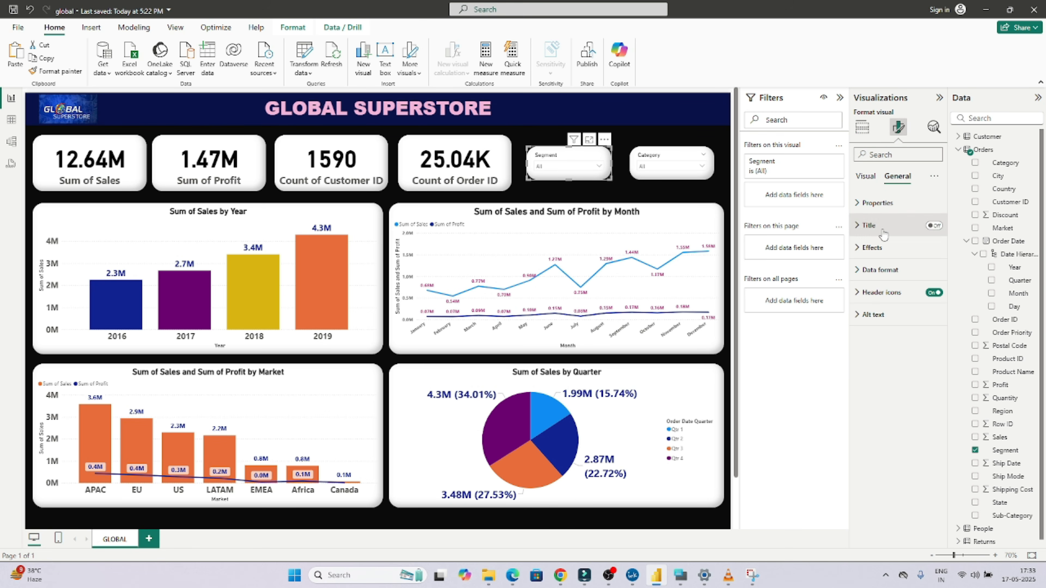
pyautogui.click(862, 253)
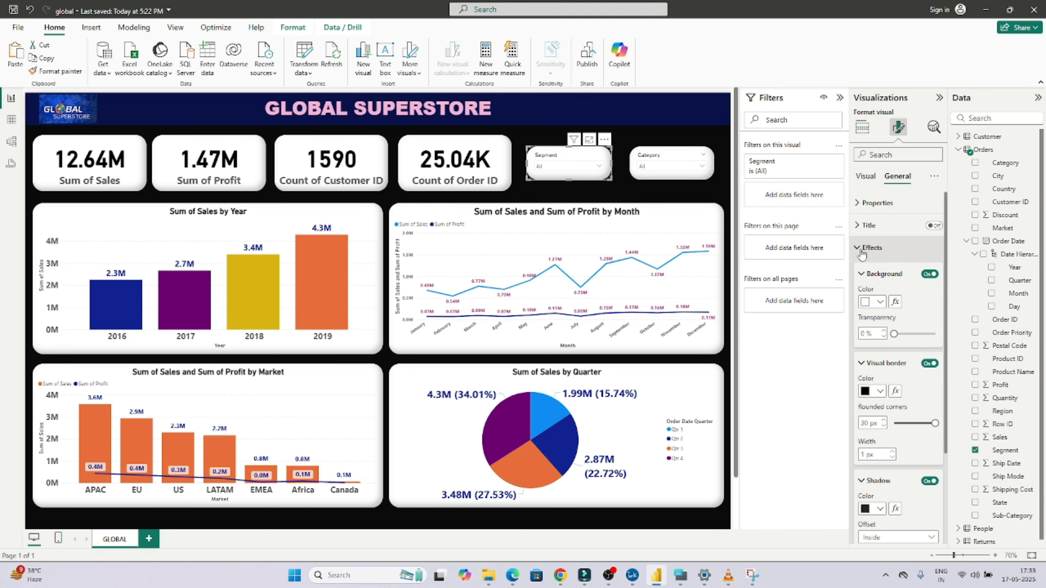
pyautogui.click(880, 303)
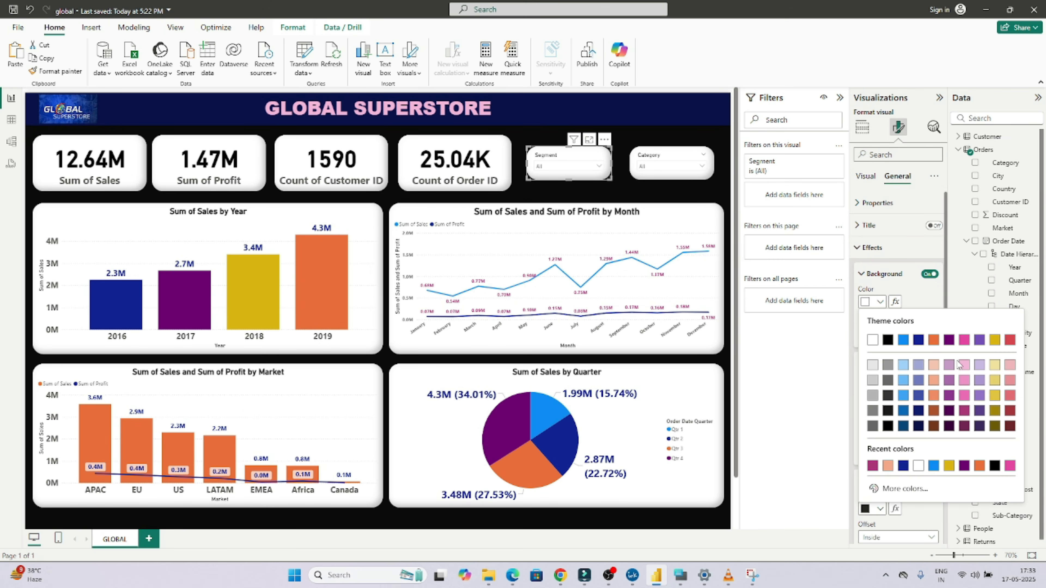
pyautogui.click(963, 366)
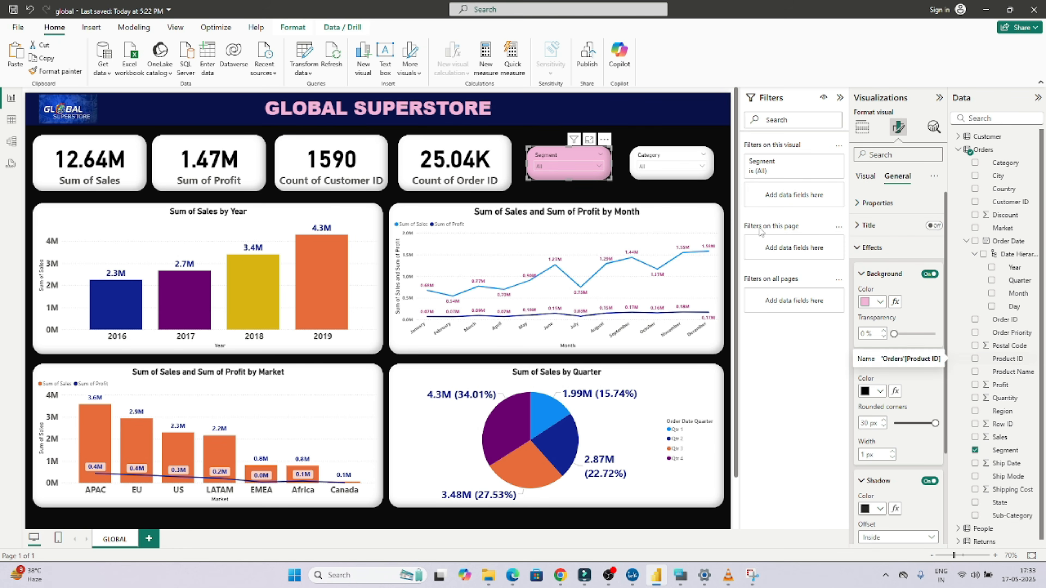
# Step: Give the Category slicer the same light pink background as the Segment slicer and deselect it
pyautogui.click(675, 156)
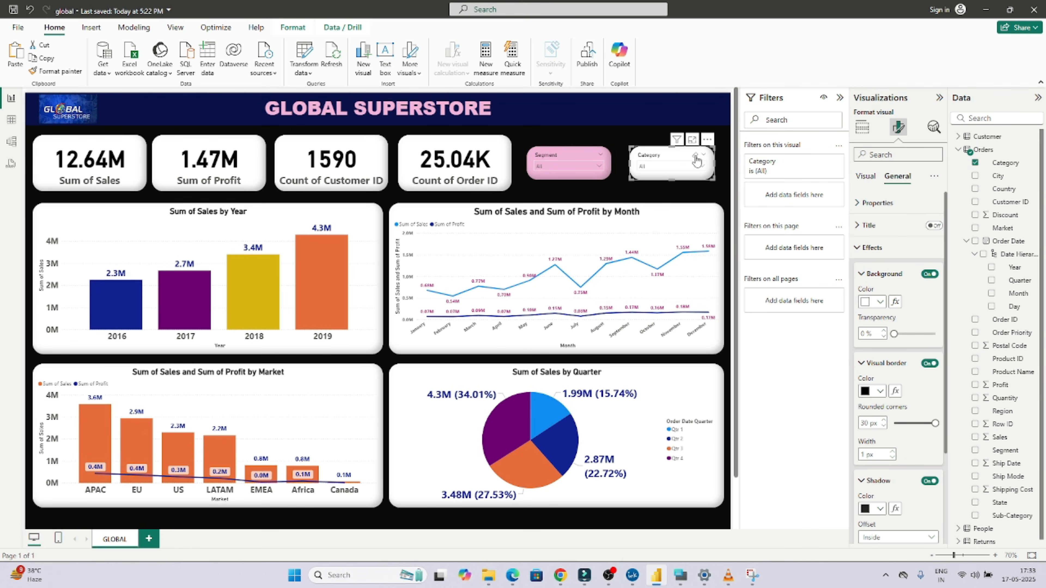
pyautogui.click(880, 303)
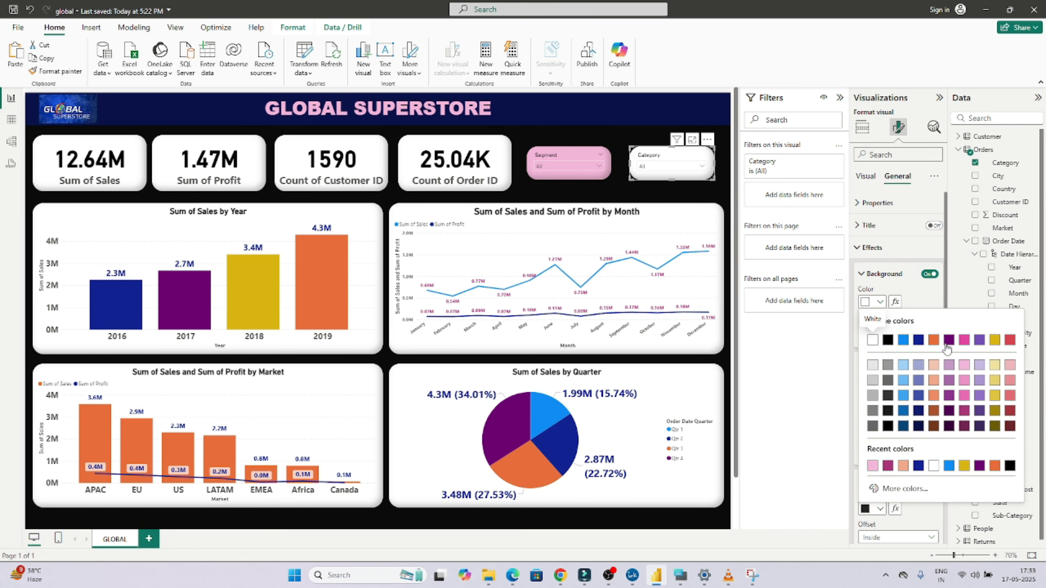
pyautogui.click(964, 365)
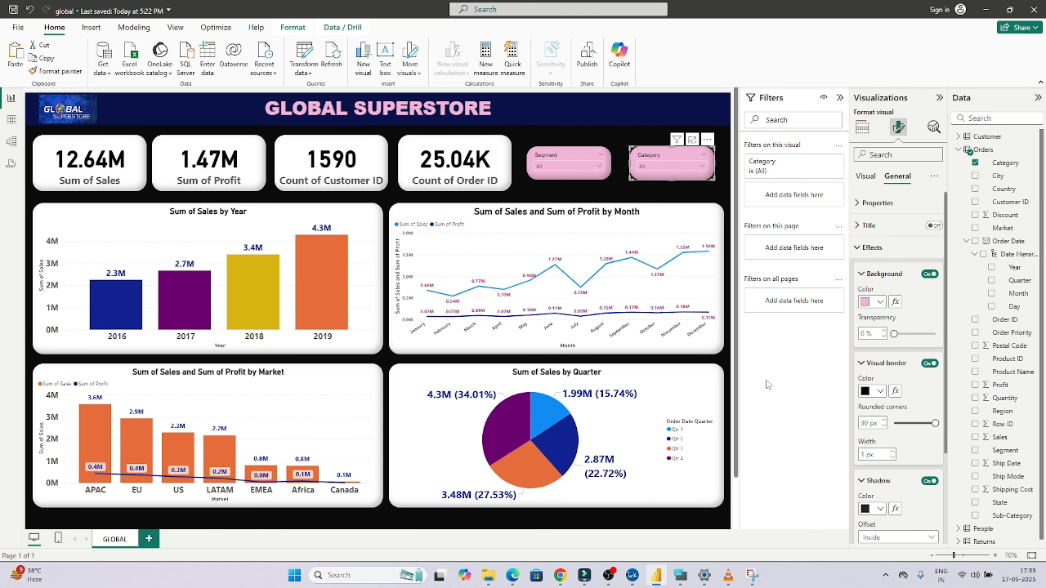
pyautogui.click(568, 189)
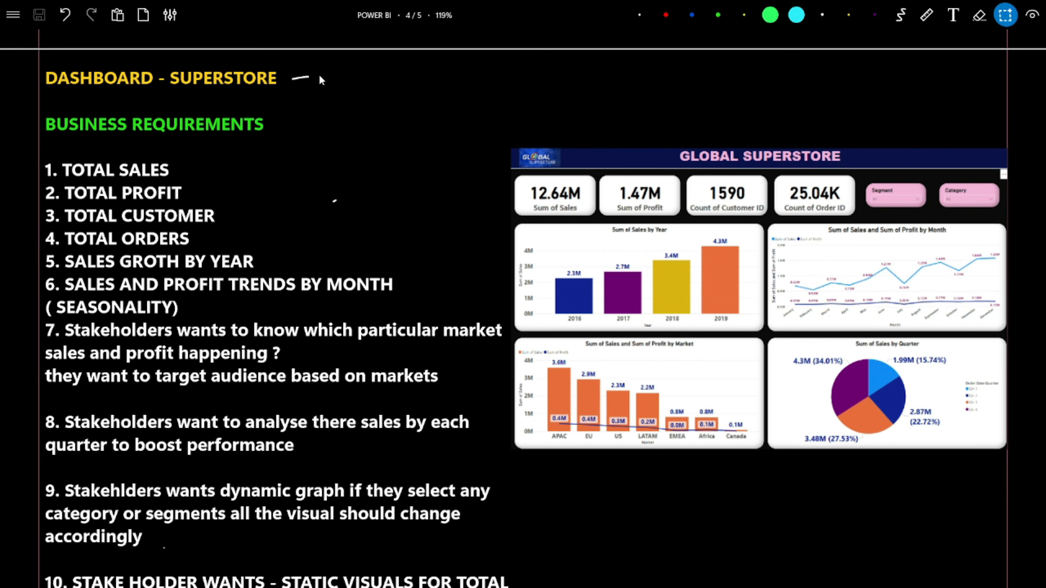
# Step: On the POWER BI whiteboard notes, draw a short white pen line between the business requirements and the dashboard picture
pyautogui.click(823, 18)
pyautogui.moveTo(418, 178); pyautogui.dragTo(483, 173)
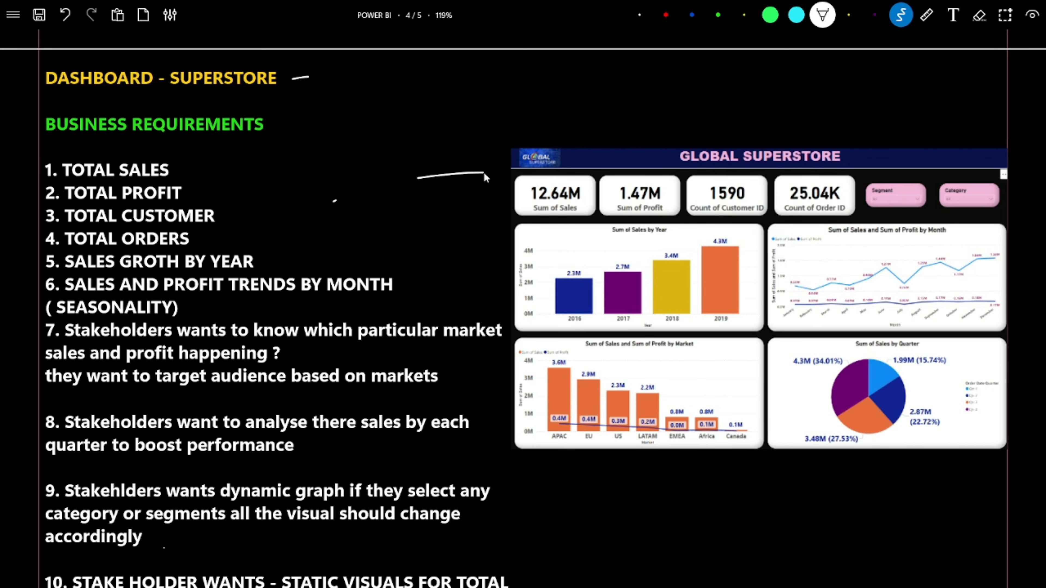
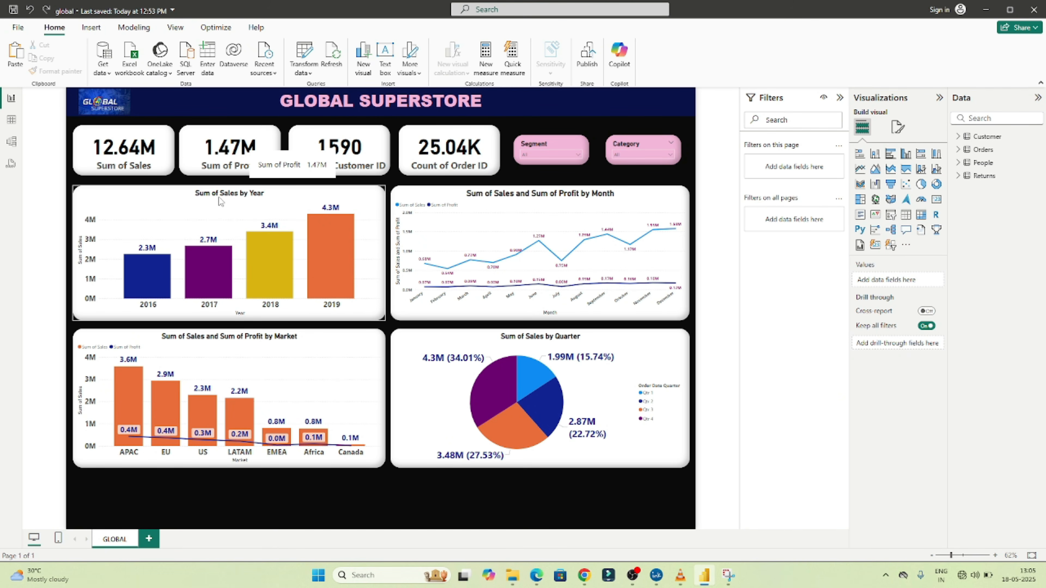
# Step: Cross-filter the dashboard by the 2016 and 2018 sales bars and the US market bar, clearing each selection
pyautogui.click(147, 276)
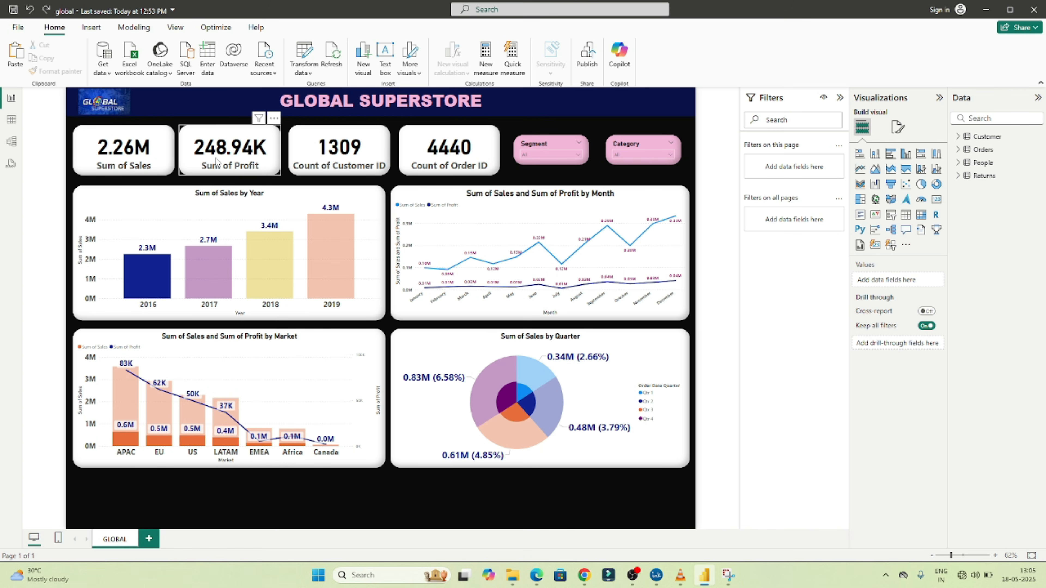
pyautogui.click(151, 270)
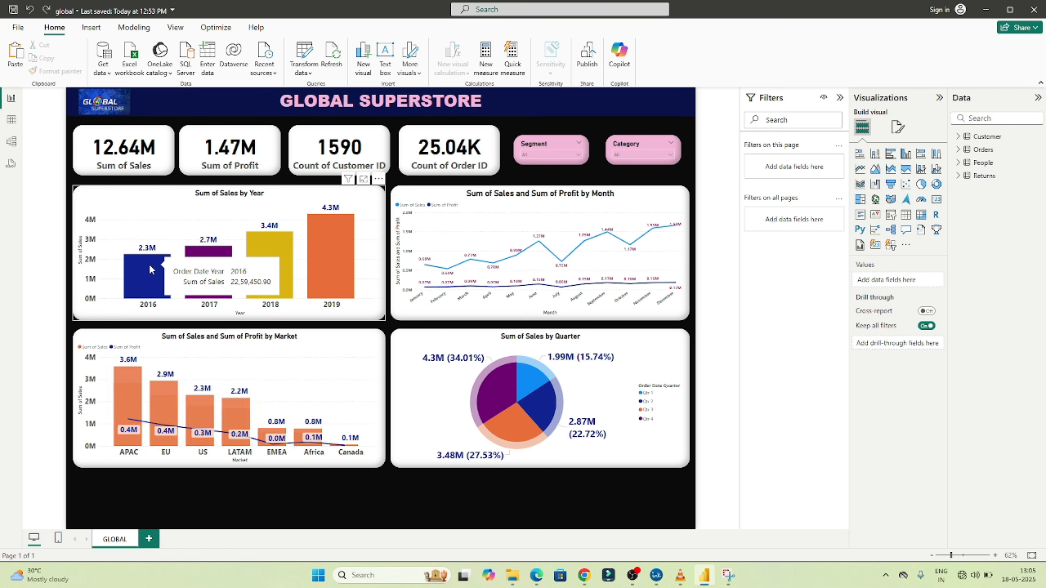
pyautogui.click(282, 260)
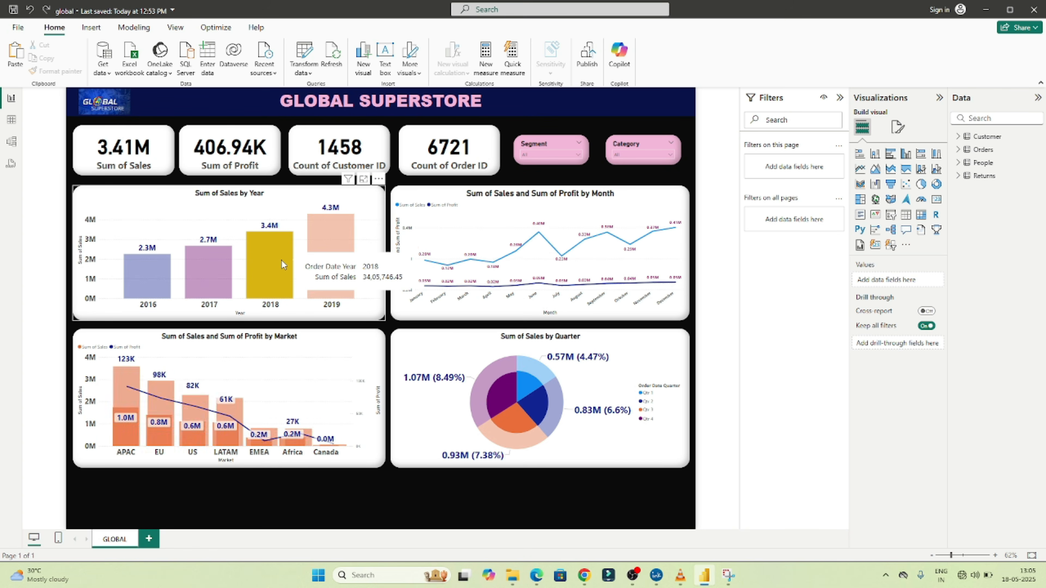
pyautogui.click(139, 277)
pyautogui.click(139, 276)
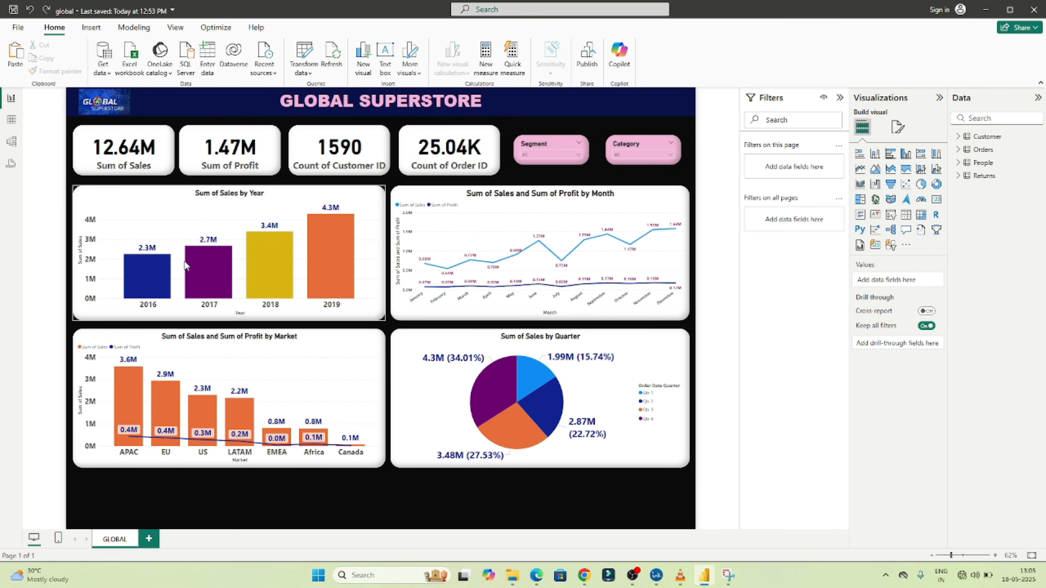
pyautogui.click(203, 407)
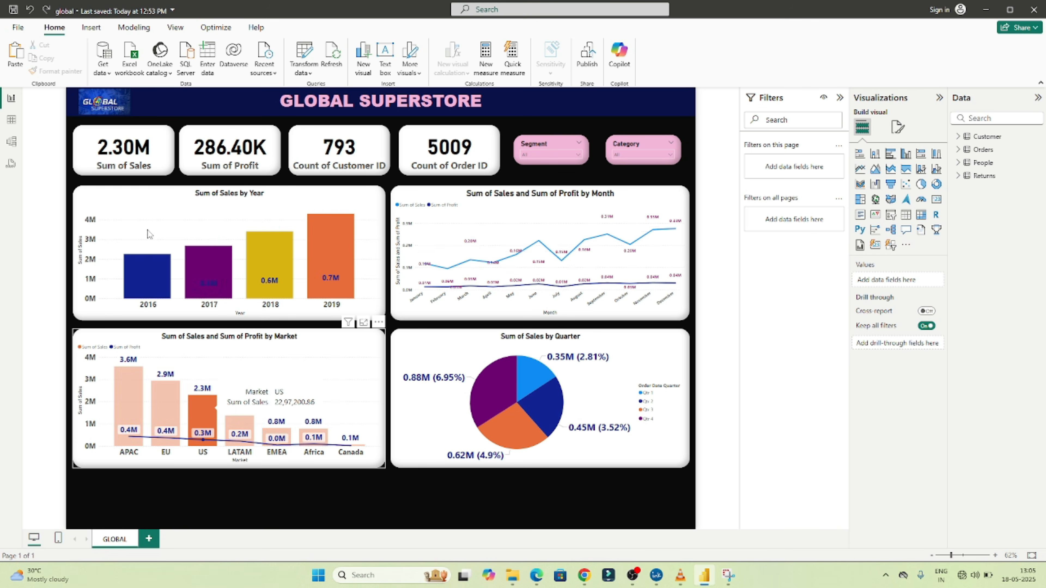
pyautogui.click(206, 409)
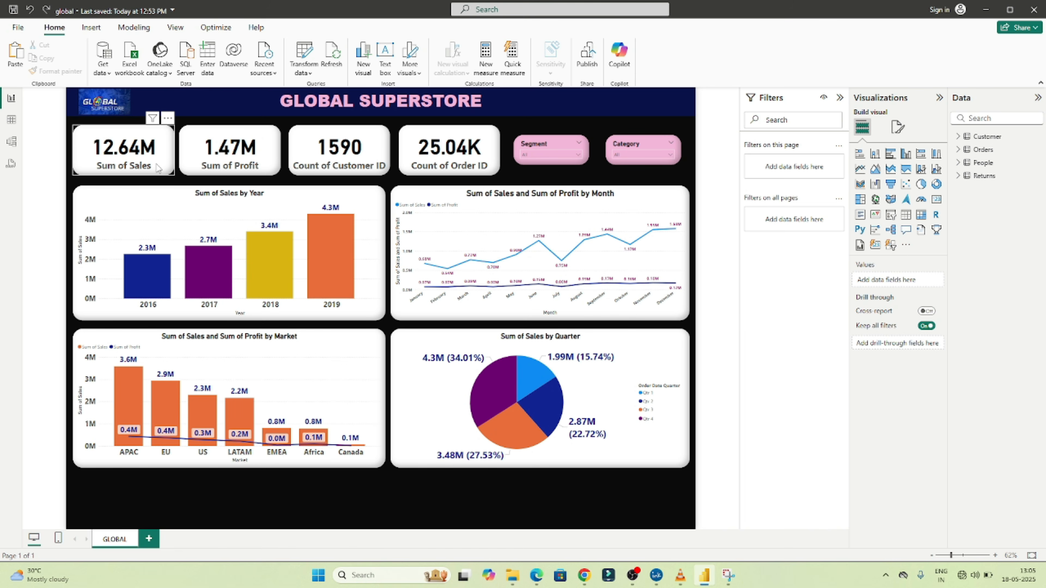
# Step: Place a copy of the Sum of Sales card below the market chart and test it by selecting and clearing the 2017 bar
pyautogui.click(158, 168)
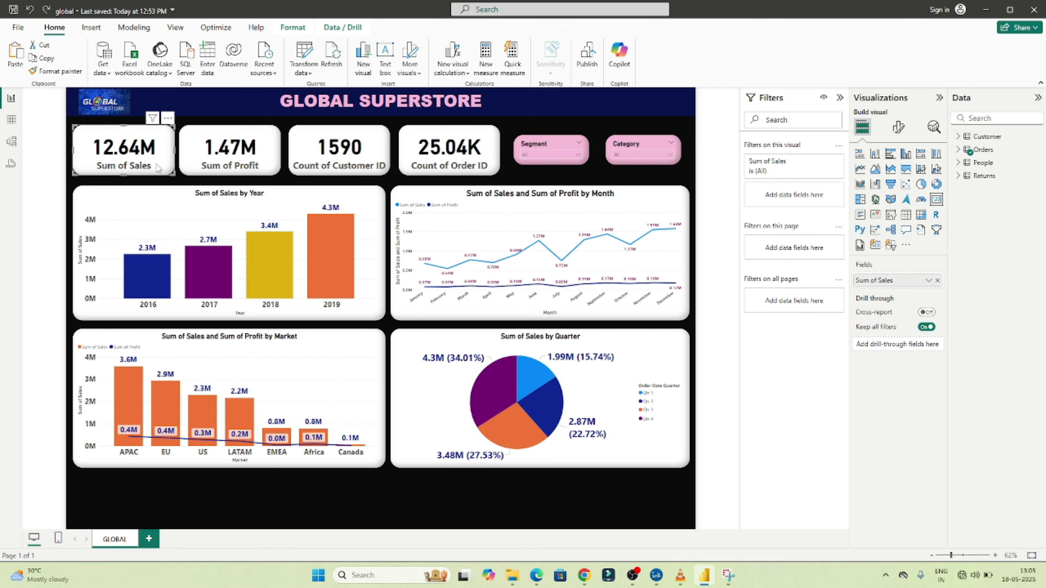
pyautogui.hotkey('ctrl', 'v')
pyautogui.moveTo(152, 159); pyautogui.dragTo(147, 510)
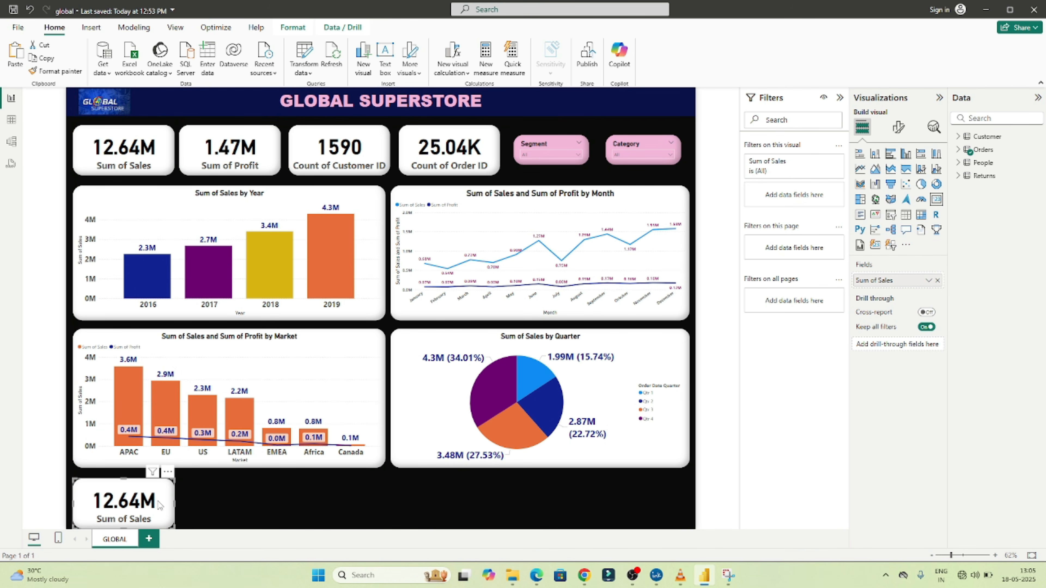
pyautogui.click(206, 498)
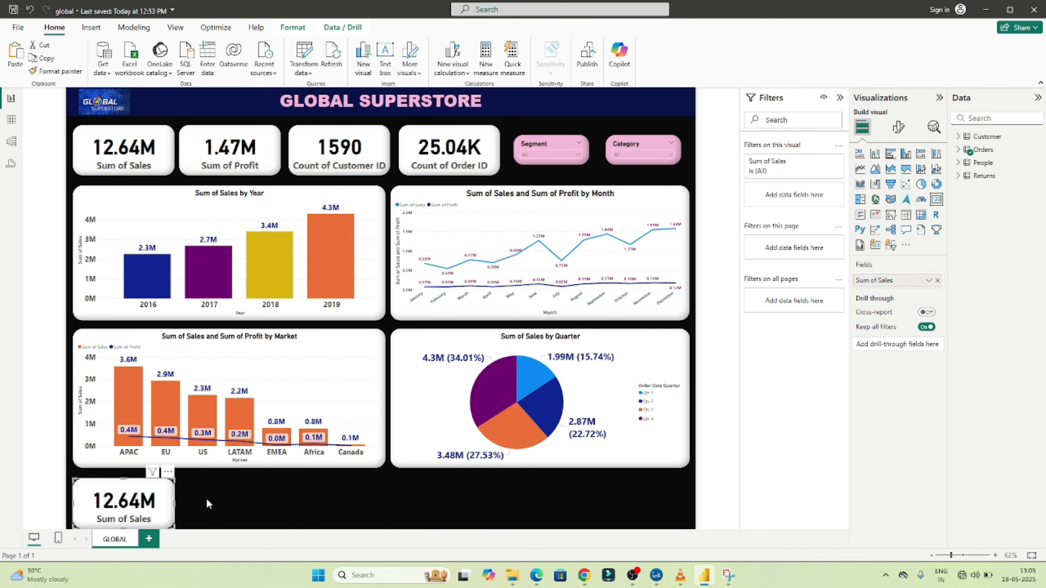
pyautogui.click(197, 266)
pyautogui.click(198, 267)
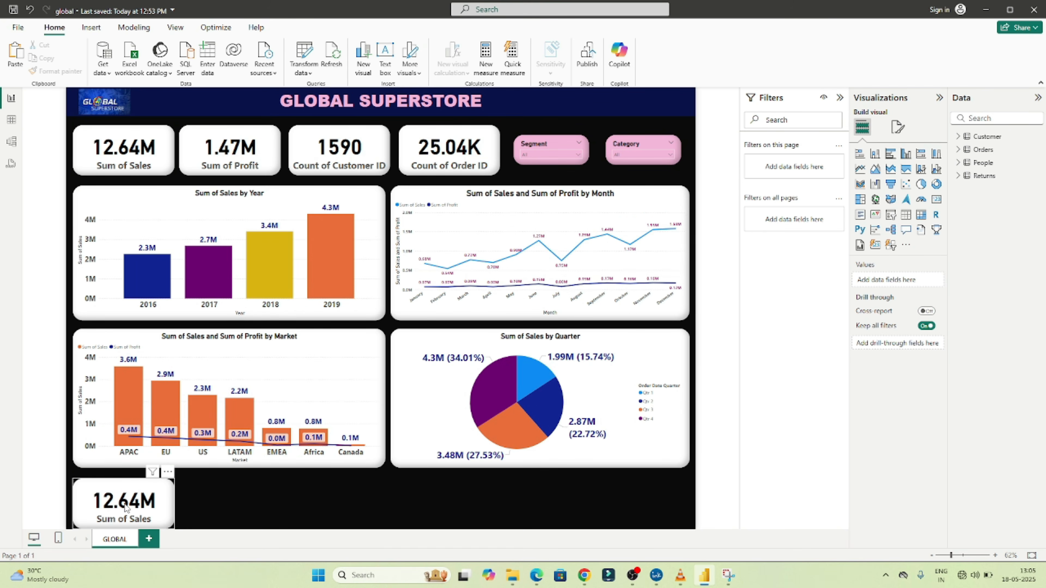
# Step: Turn on Edit interactions with the lower Sum of Sales card selected, and select the Sum of Sales by Quarter chart
pyautogui.click(95, 487)
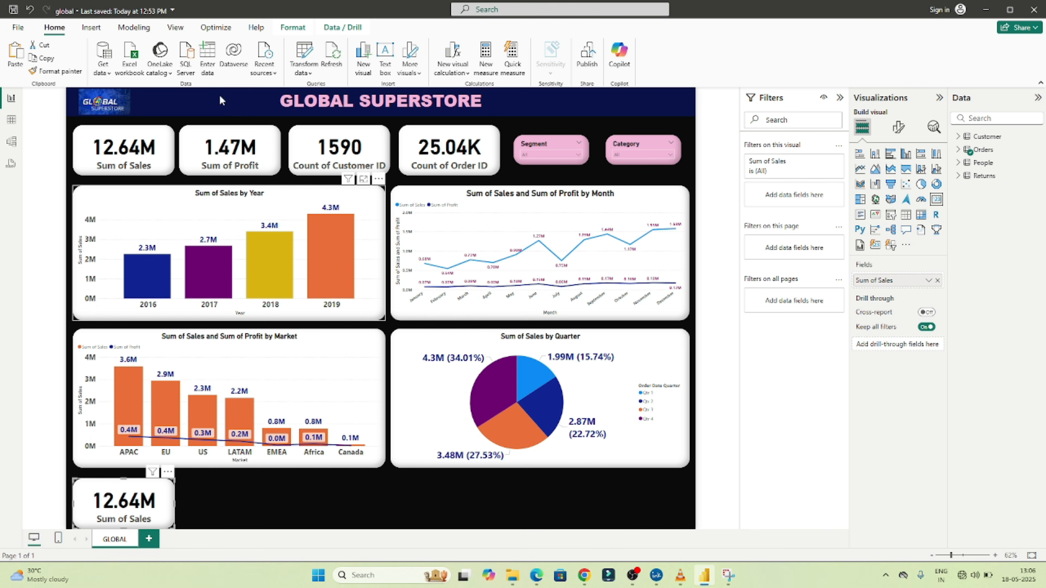
pyautogui.click(215, 27)
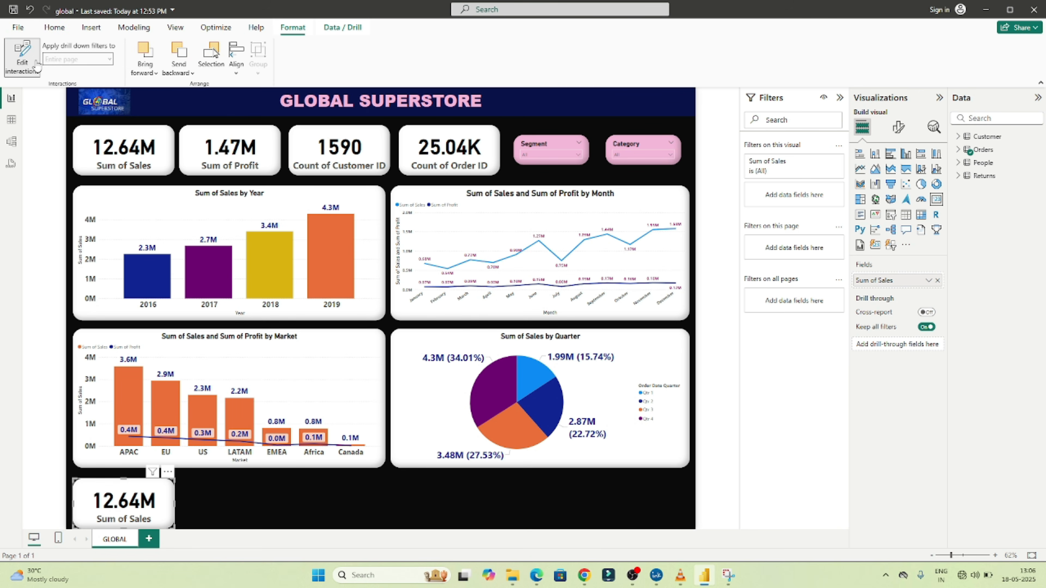
pyautogui.click(26, 70)
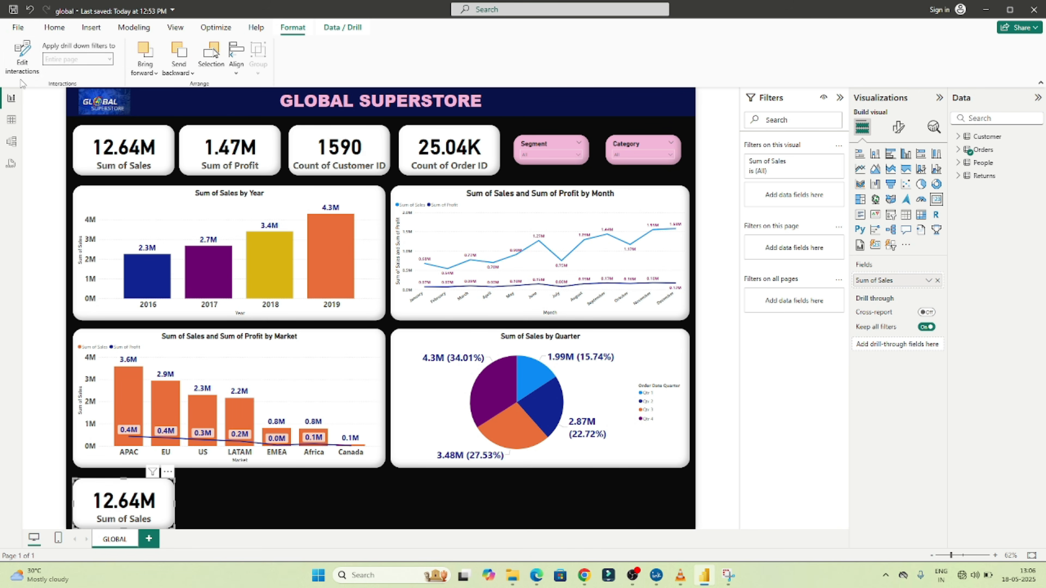
pyautogui.click(23, 66)
pyautogui.click(23, 58)
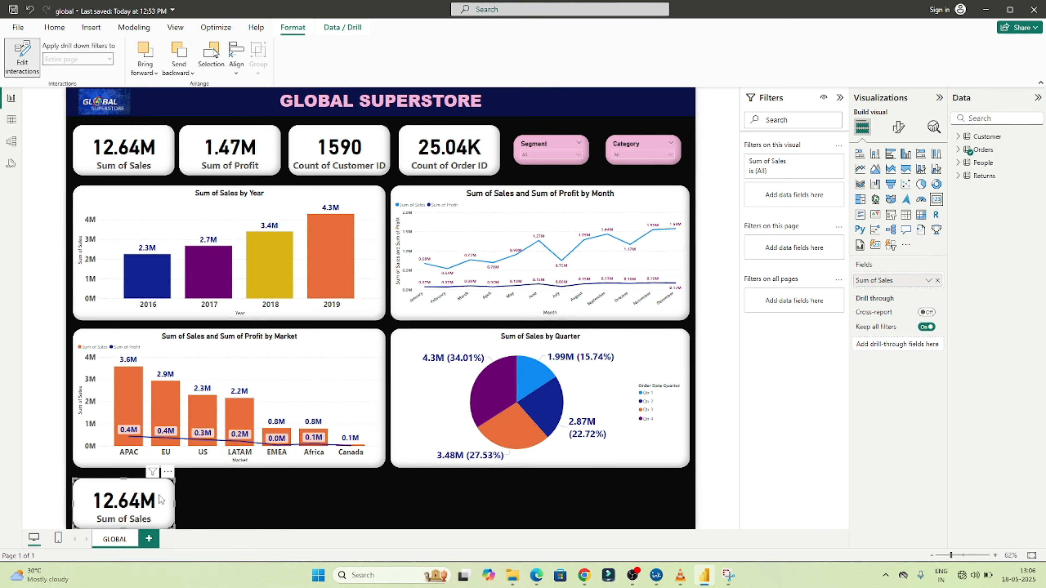
pyautogui.click(413, 357)
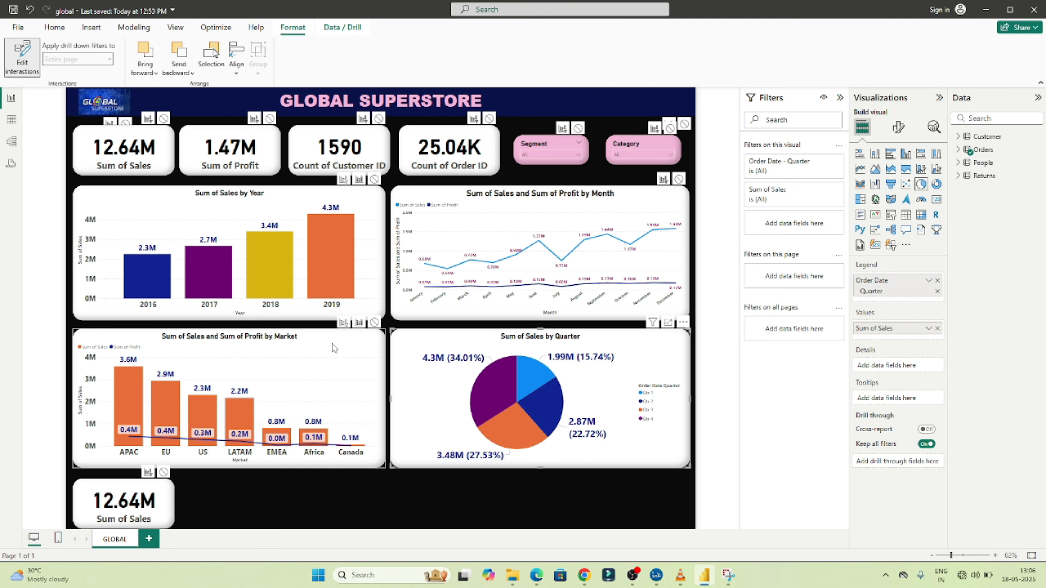
# Step: Set the Year and Month charts' interaction with the lower Sum of Sales card to None and test with the 2016 bar
pyautogui.click(203, 207)
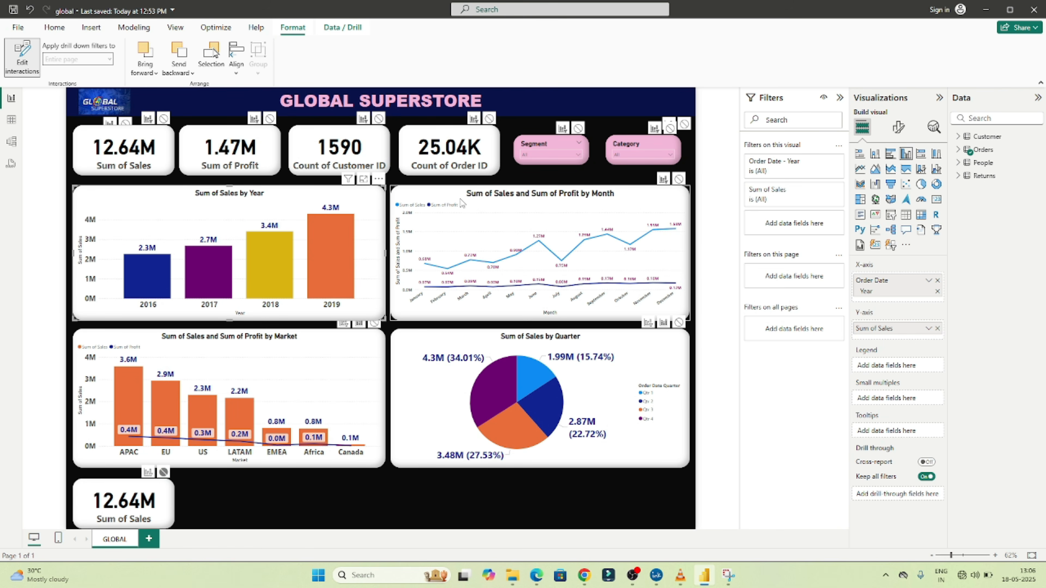
pyautogui.click(473, 204)
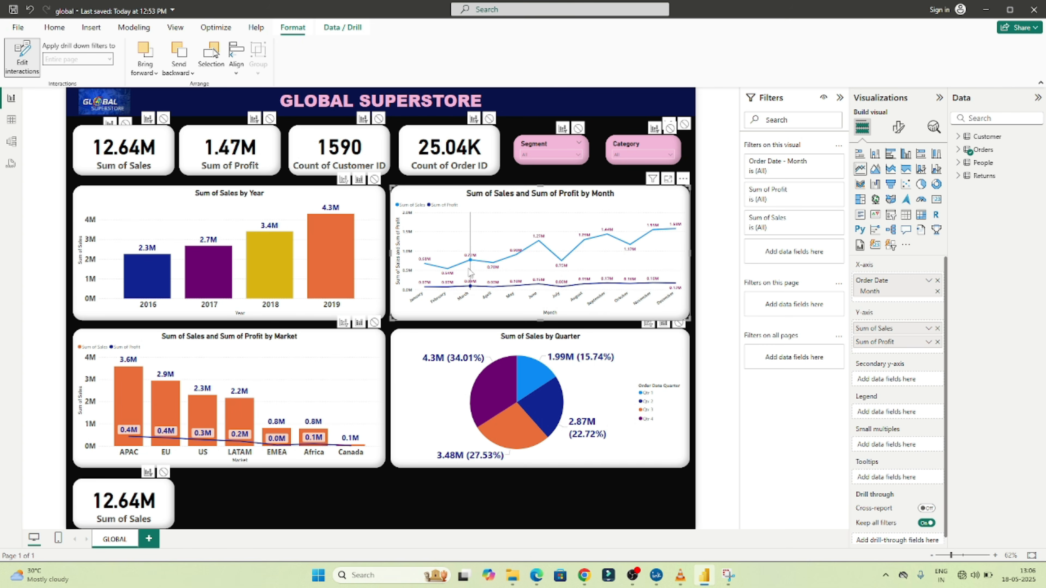
pyautogui.click(164, 472)
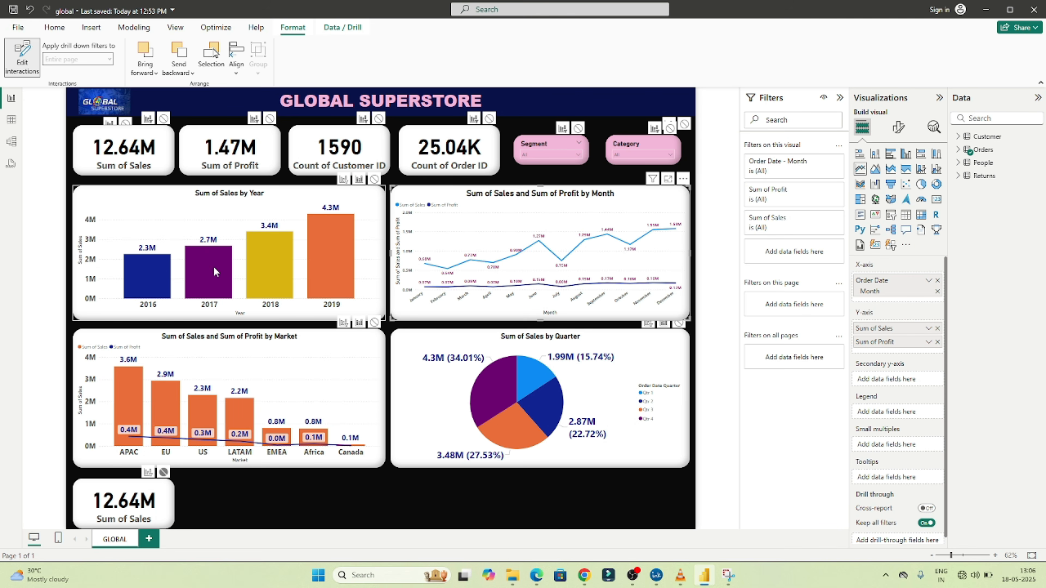
pyautogui.click(145, 284)
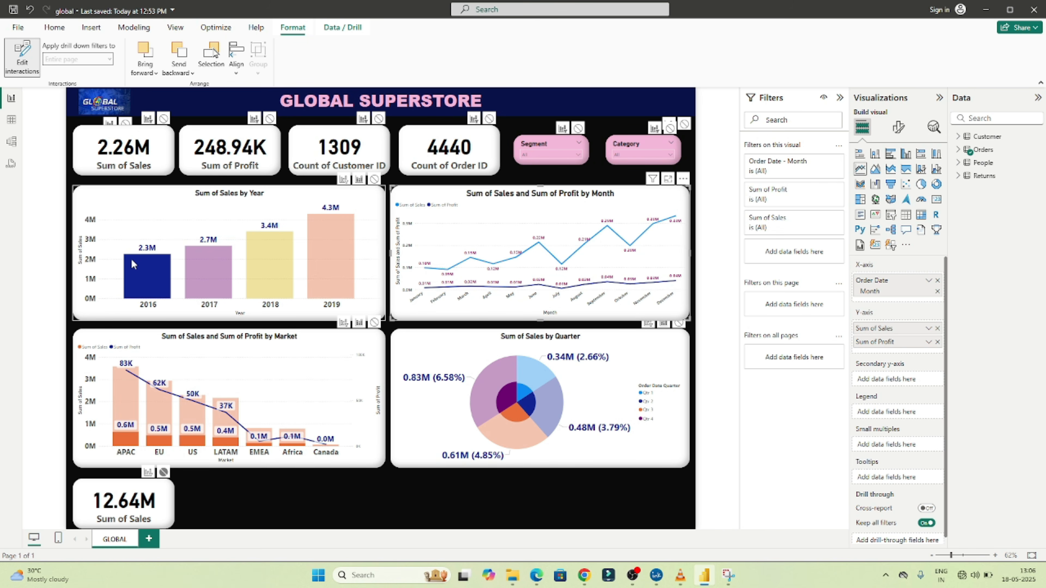
pyautogui.click(145, 279)
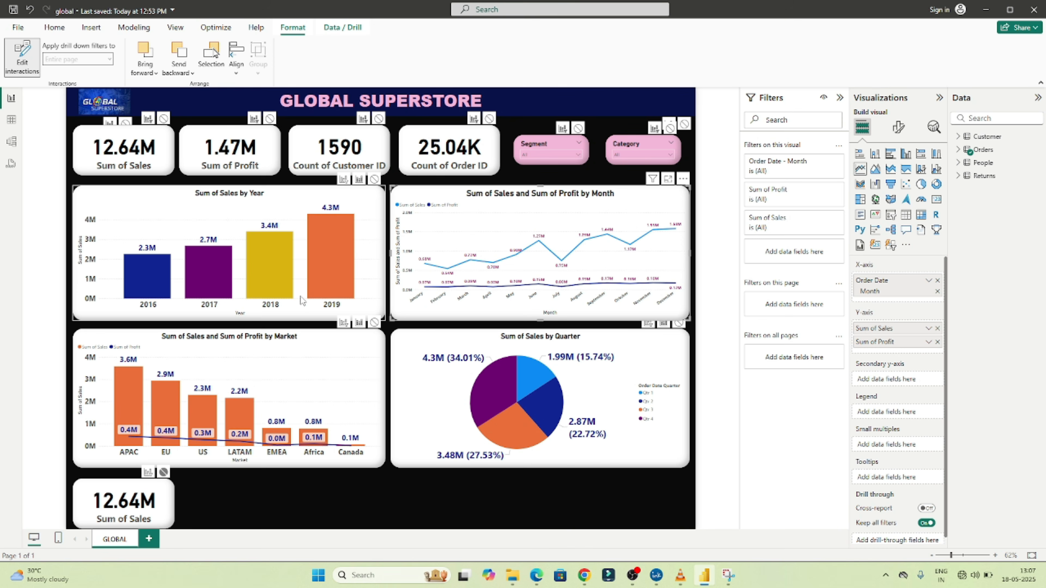
# Step: Set the Market chart's interaction with the lower Sum of Sales card to None, testing with the US bar before and after
pyautogui.click(198, 408)
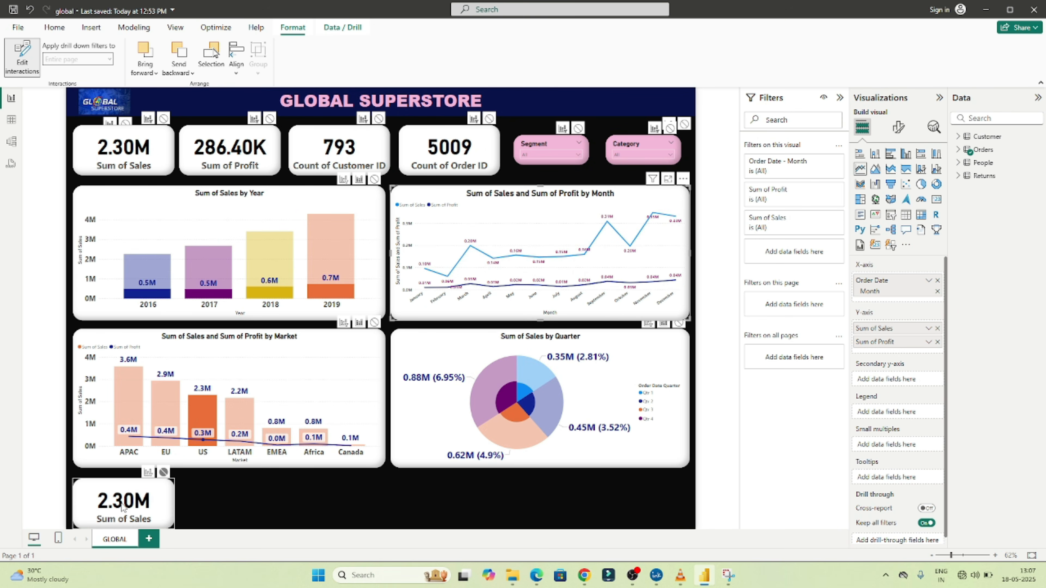
pyautogui.click(206, 402)
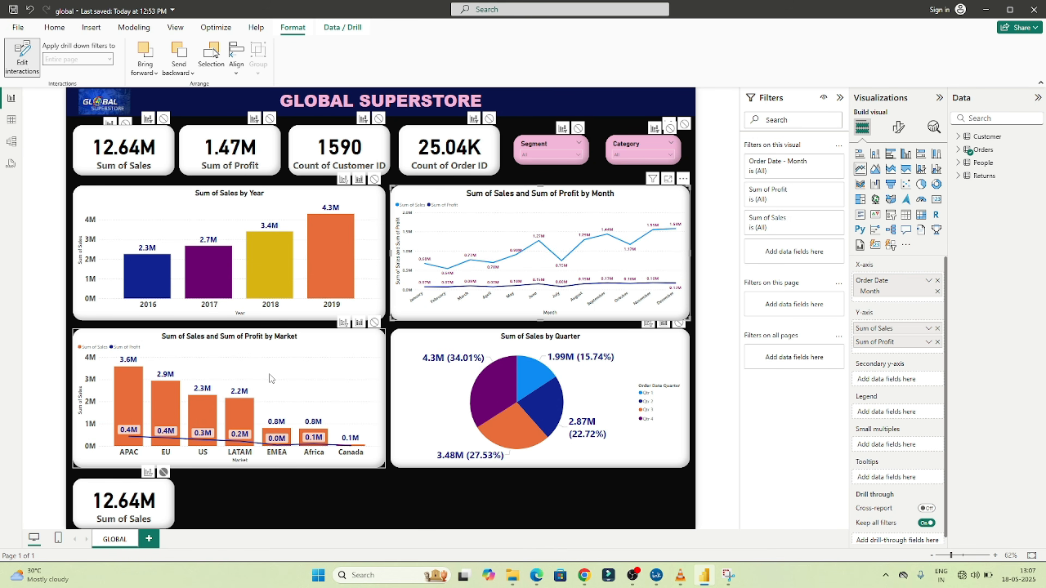
pyautogui.click(322, 345)
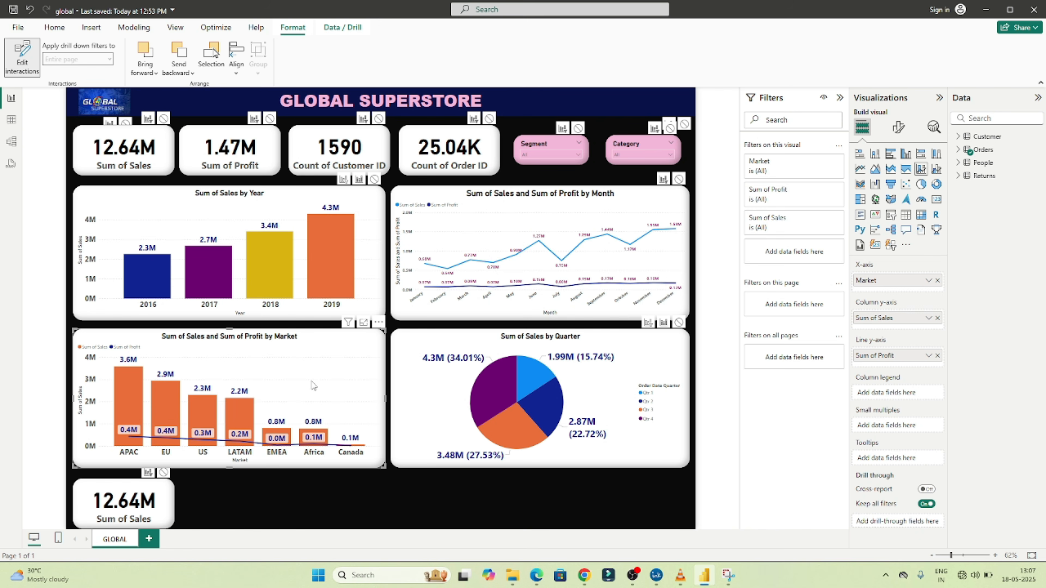
pyautogui.click(163, 472)
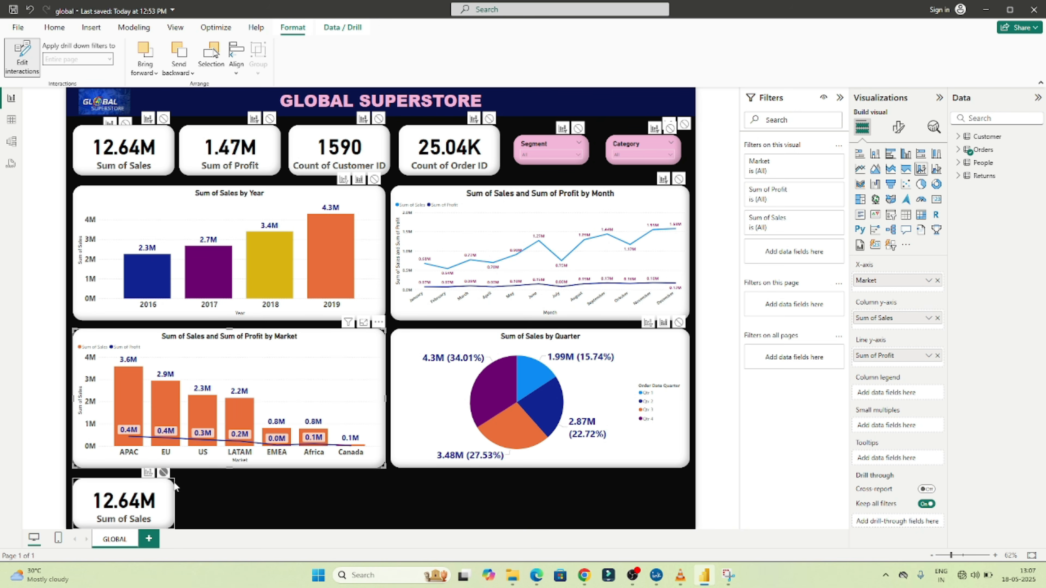
pyautogui.click(202, 411)
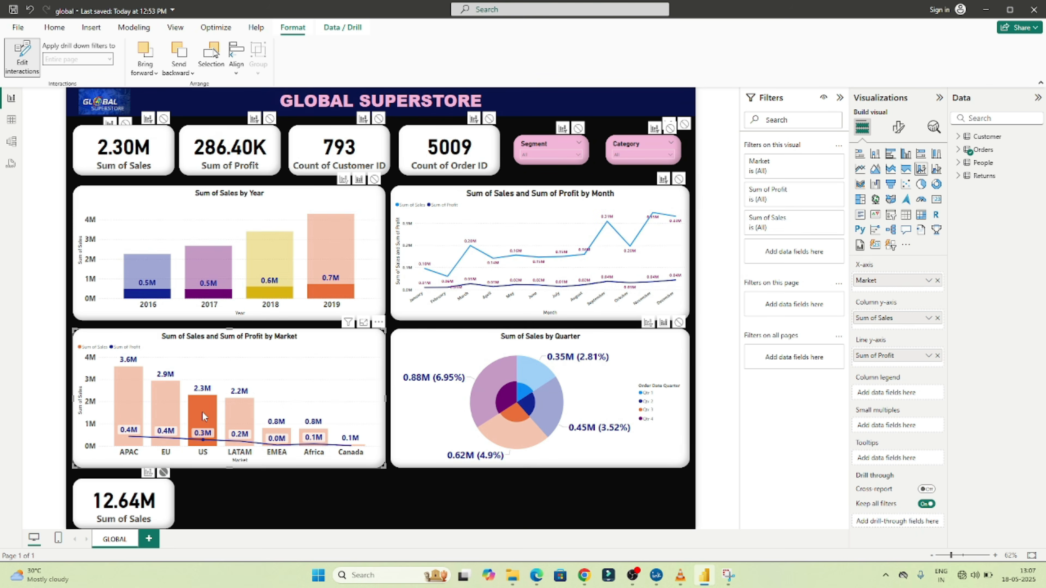
pyautogui.click(195, 415)
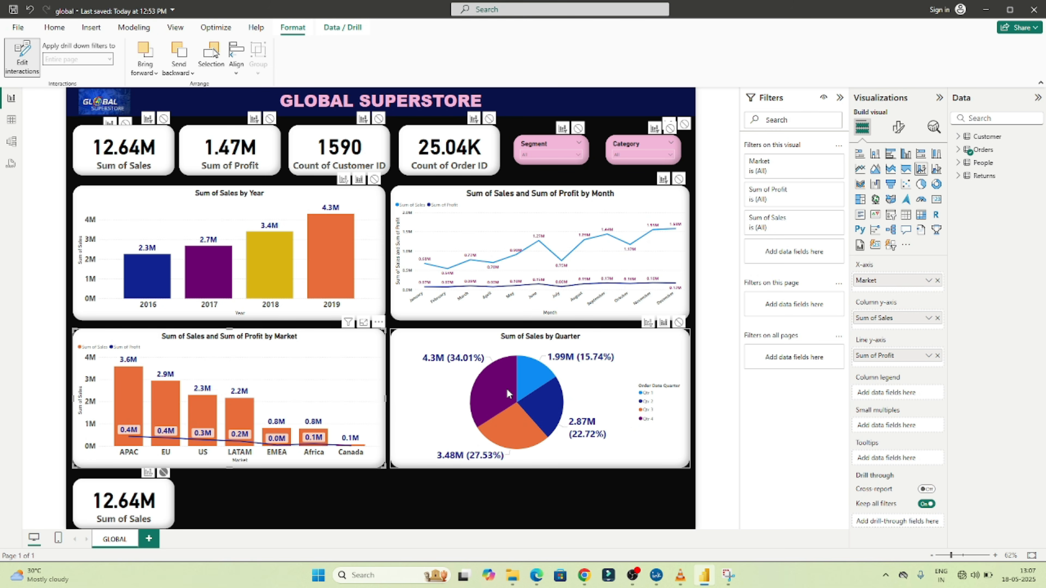
# Step: Set the Quarter pie chart's interaction with the lower Sum of Sales card to None, testing with the Qtr 4 slice before and after
pyautogui.click(491, 394)
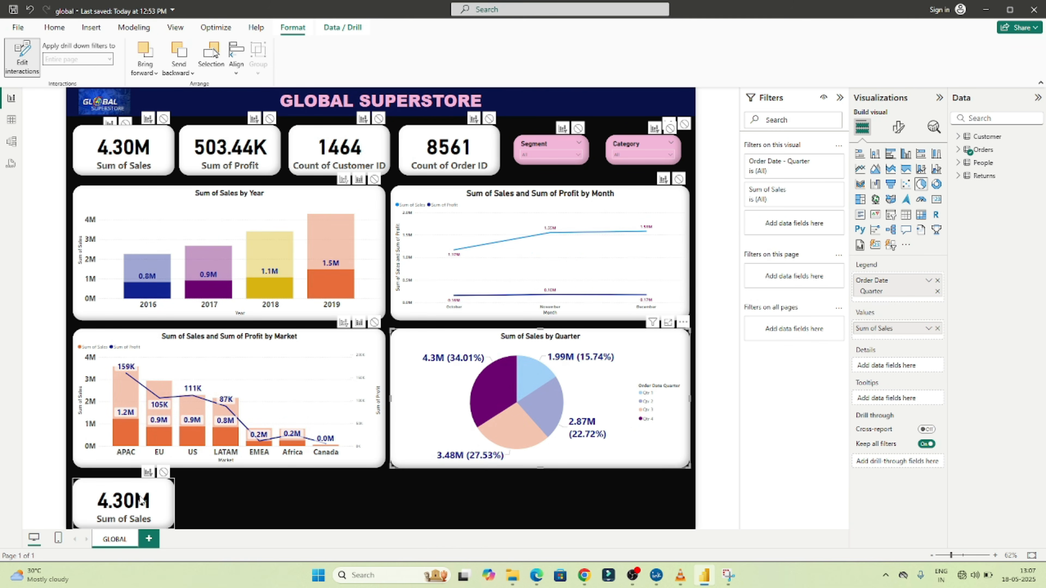
pyautogui.click(500, 383)
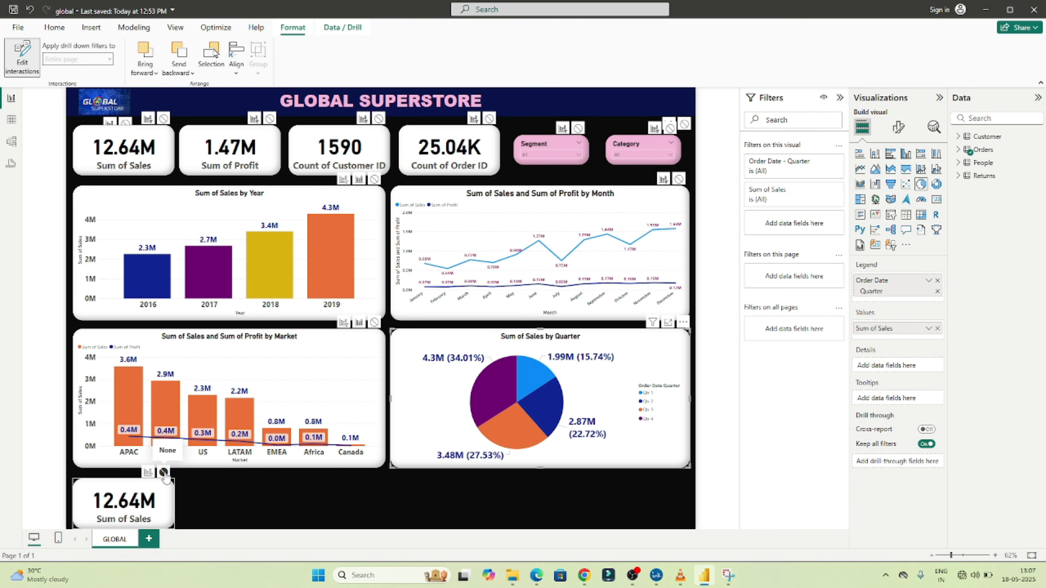
pyautogui.click(494, 407)
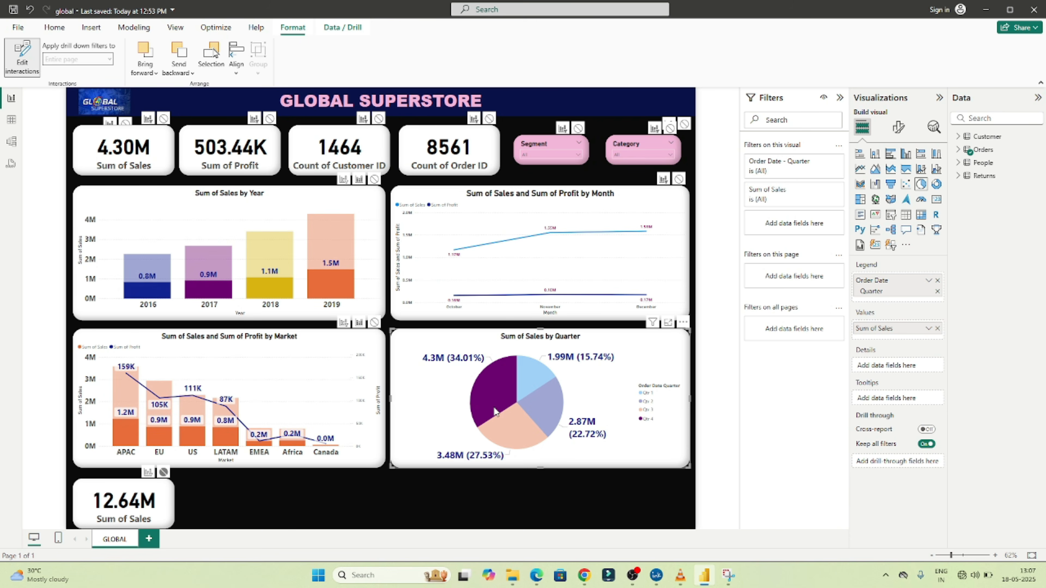
pyautogui.click(508, 422)
pyautogui.click(507, 422)
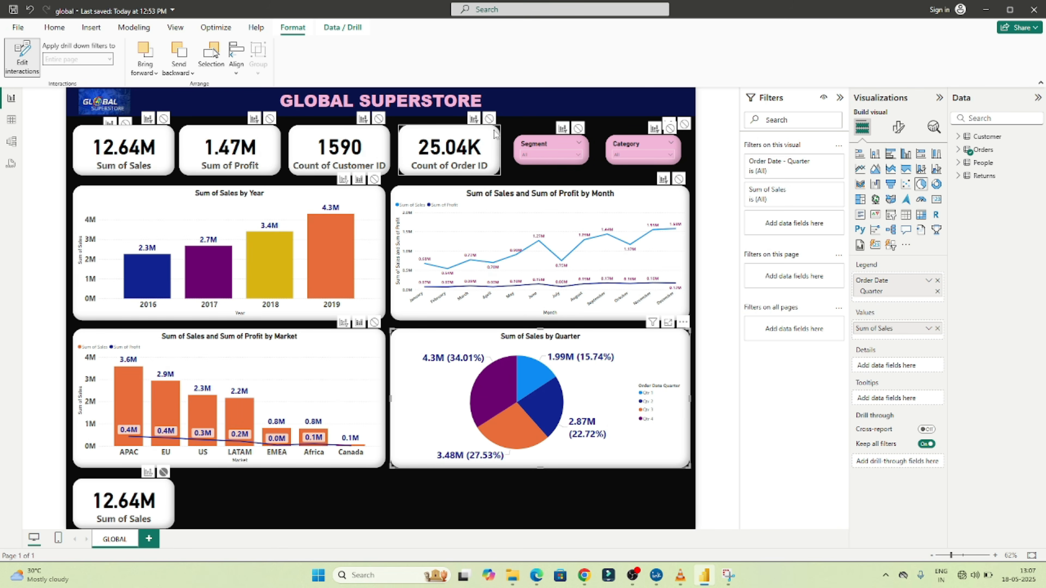
# Step: Test the Segment slicer with Home Office, reselect all segments, and set its interaction with the lower Sum of Sales card to None
pyautogui.click(554, 152)
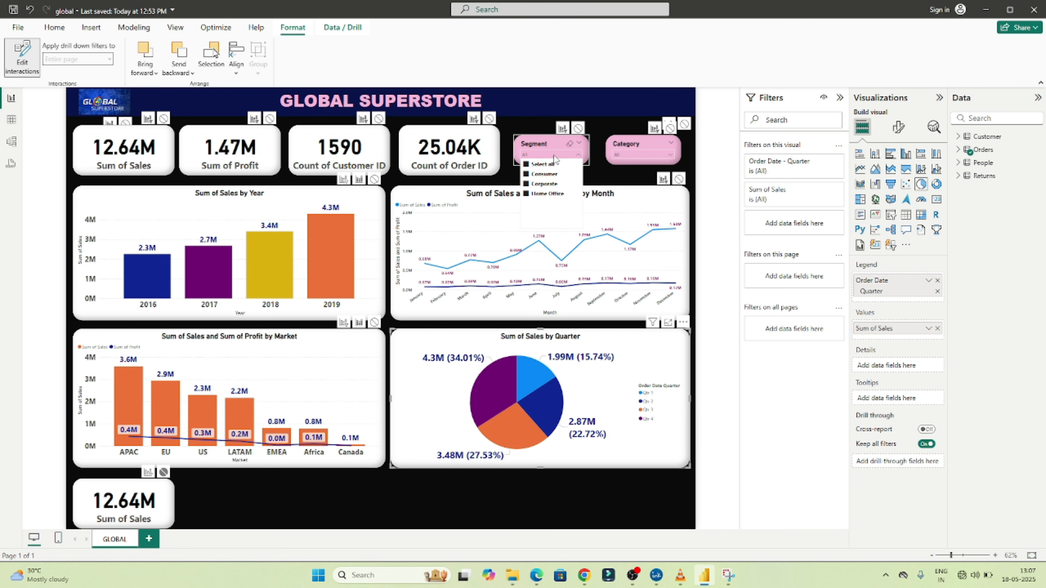
pyautogui.click(528, 184)
pyautogui.click(528, 193)
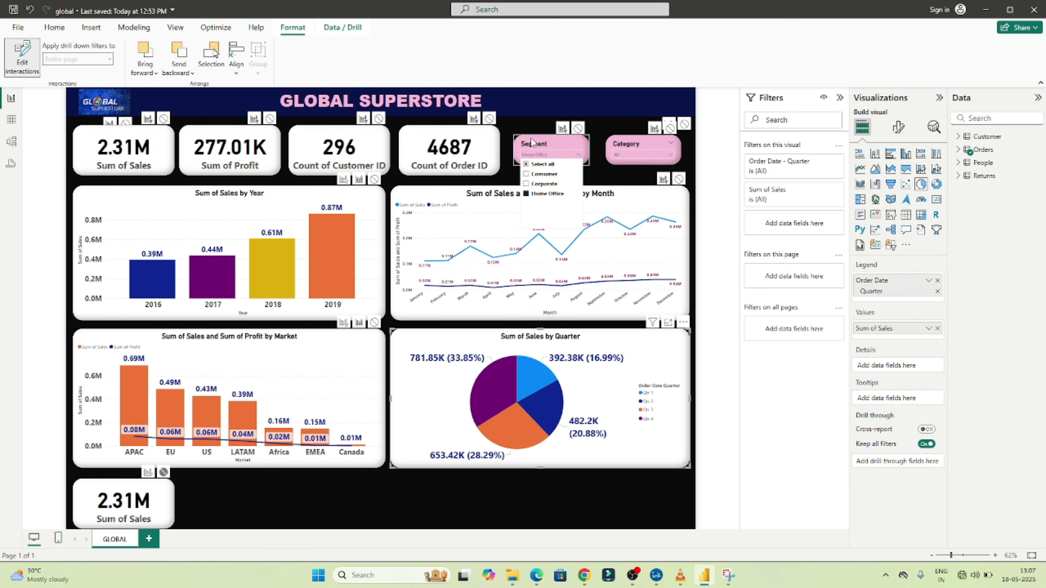
pyautogui.click(526, 164)
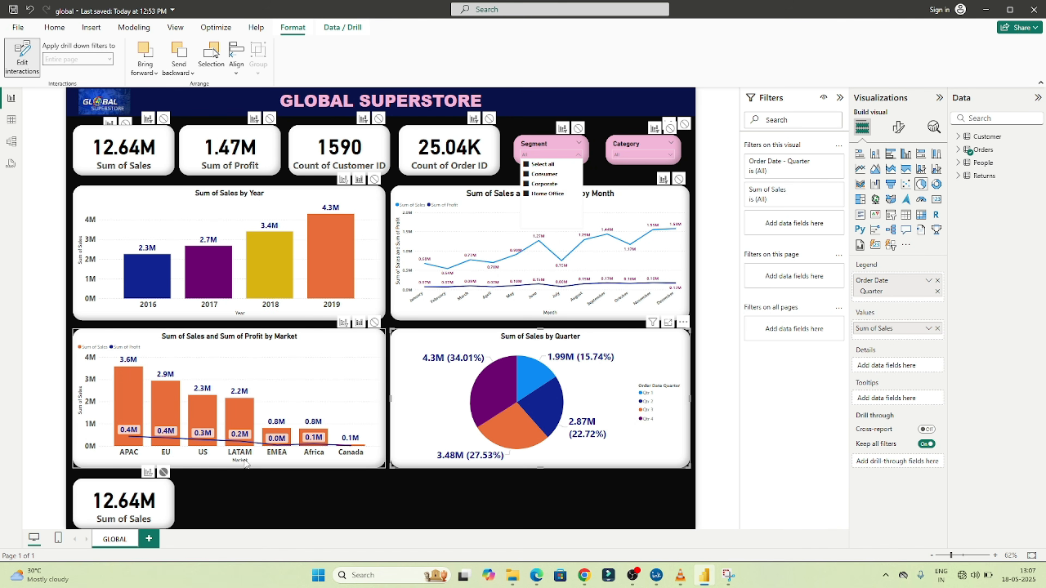
pyautogui.click(540, 144)
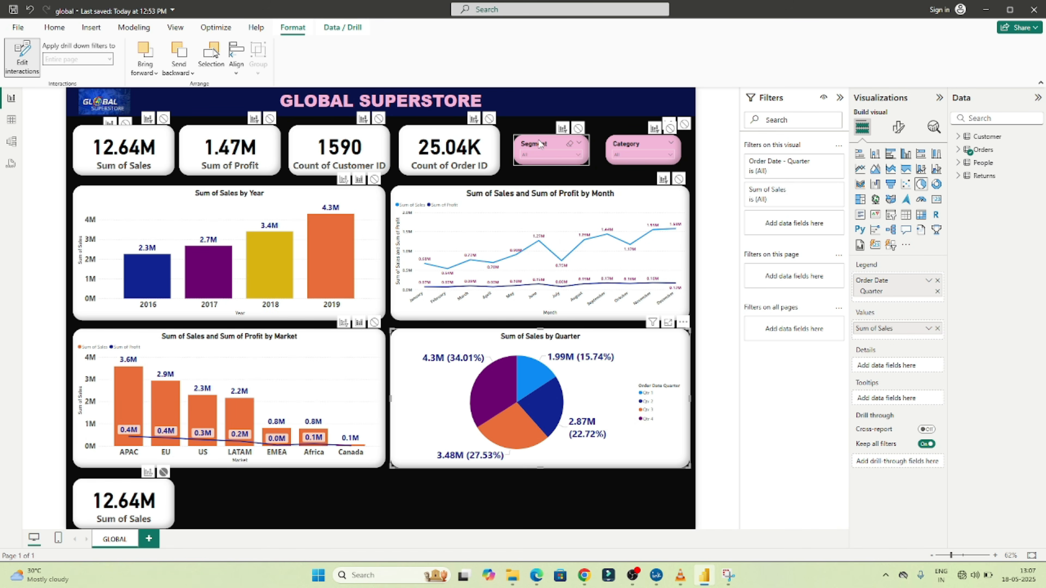
pyautogui.click(164, 473)
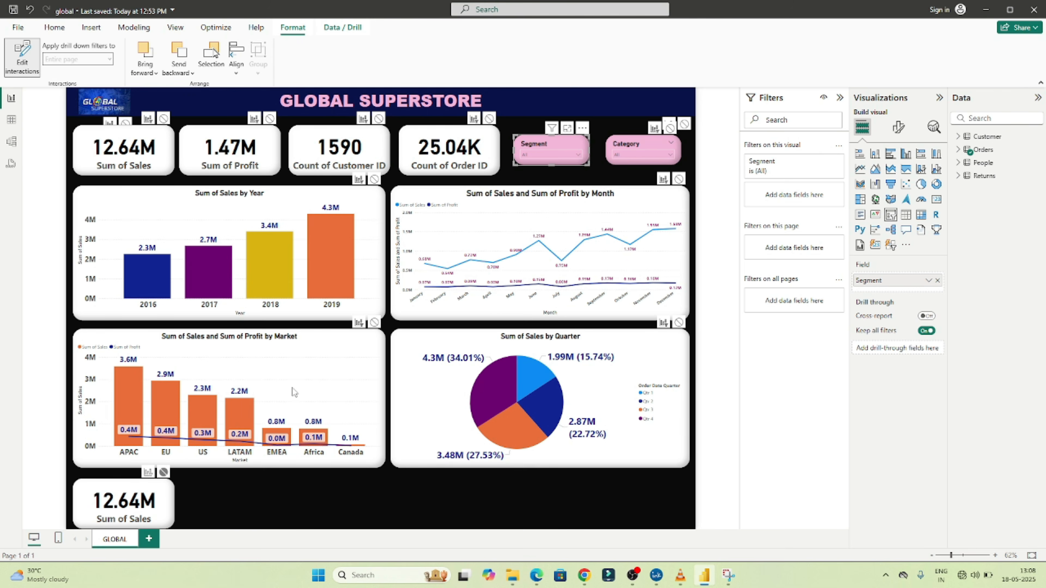
# Step: Set the Category slicer's interaction with the lower Sum of Sales card to None and test the card with the 2016 bar
pyautogui.click(628, 141)
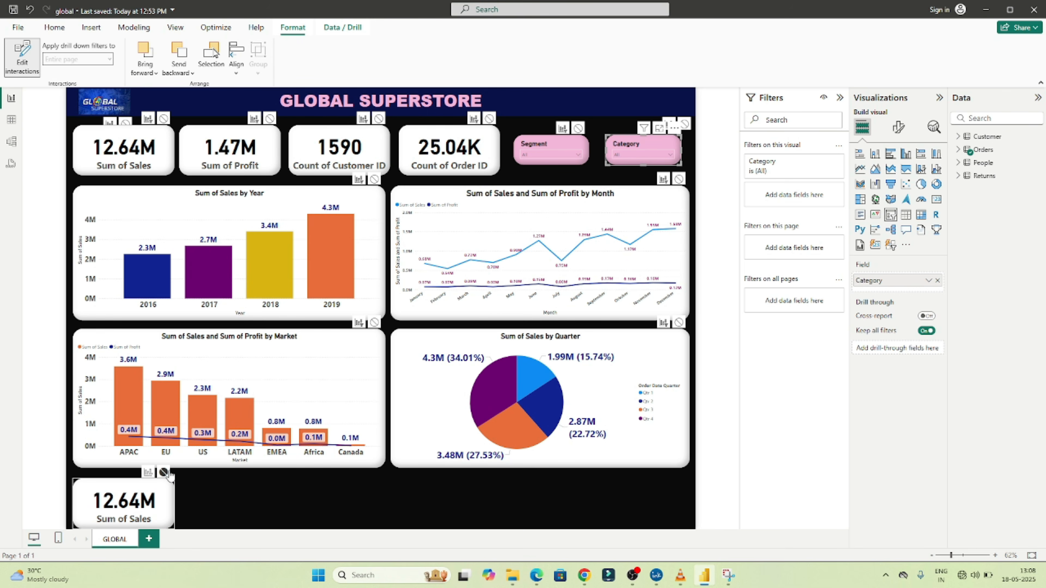
pyautogui.click(244, 486)
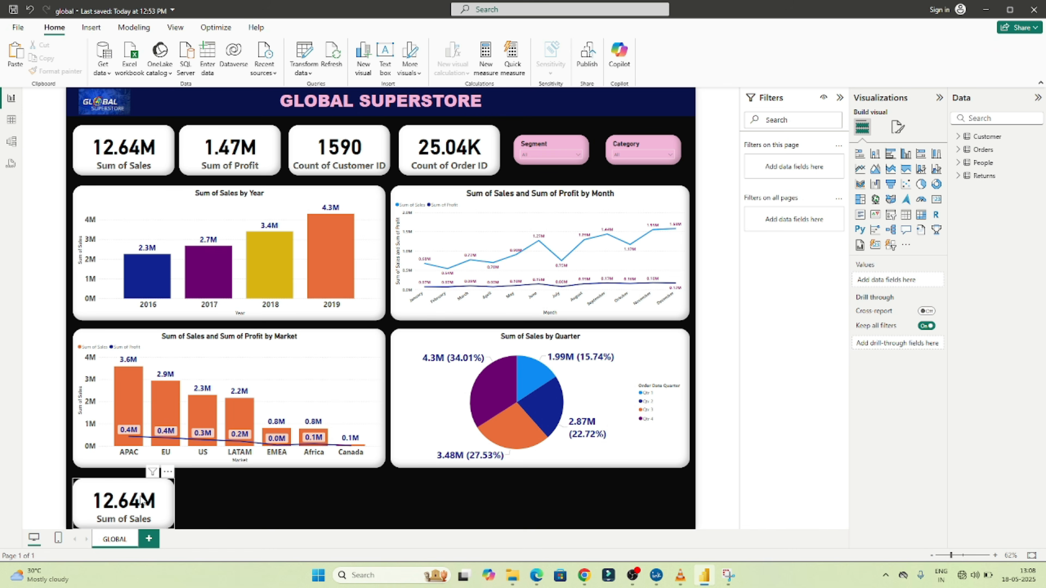
pyautogui.click(148, 284)
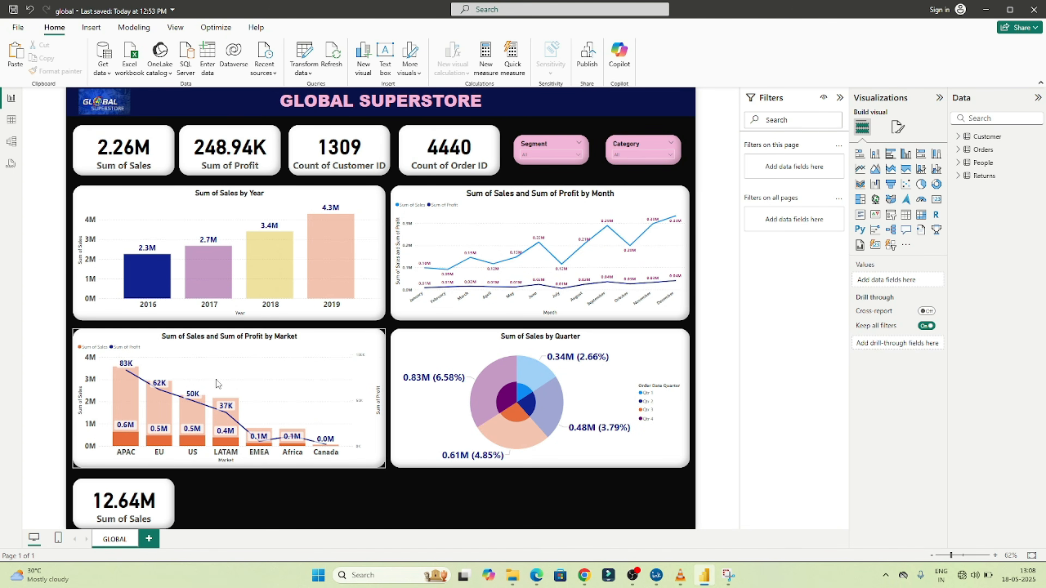
pyautogui.click(159, 278)
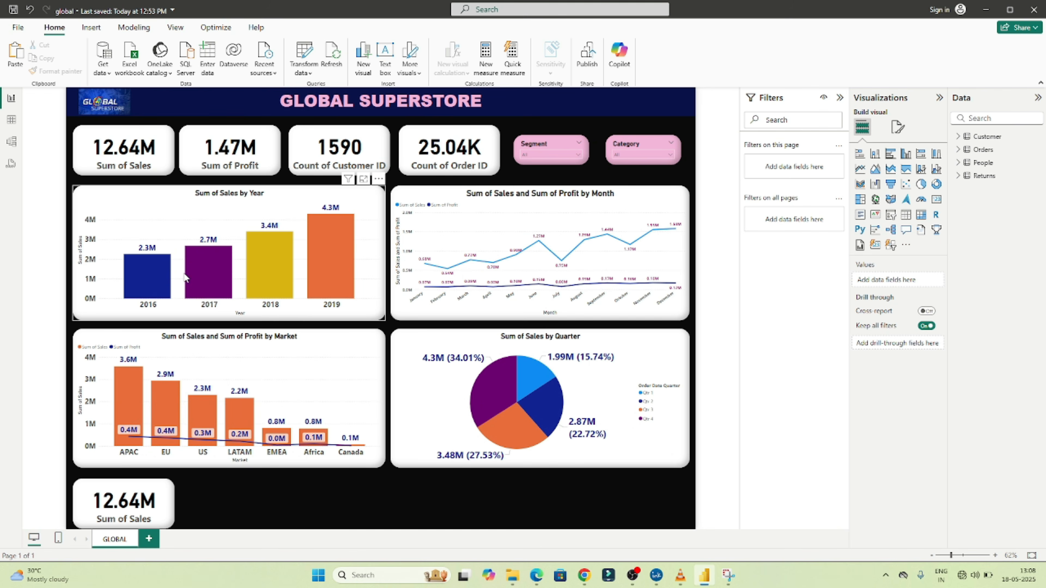
# Step: Place a copy of the Sum of Profit card beside the lower Sum of Sales card, below the market chart
pyautogui.click(196, 142)
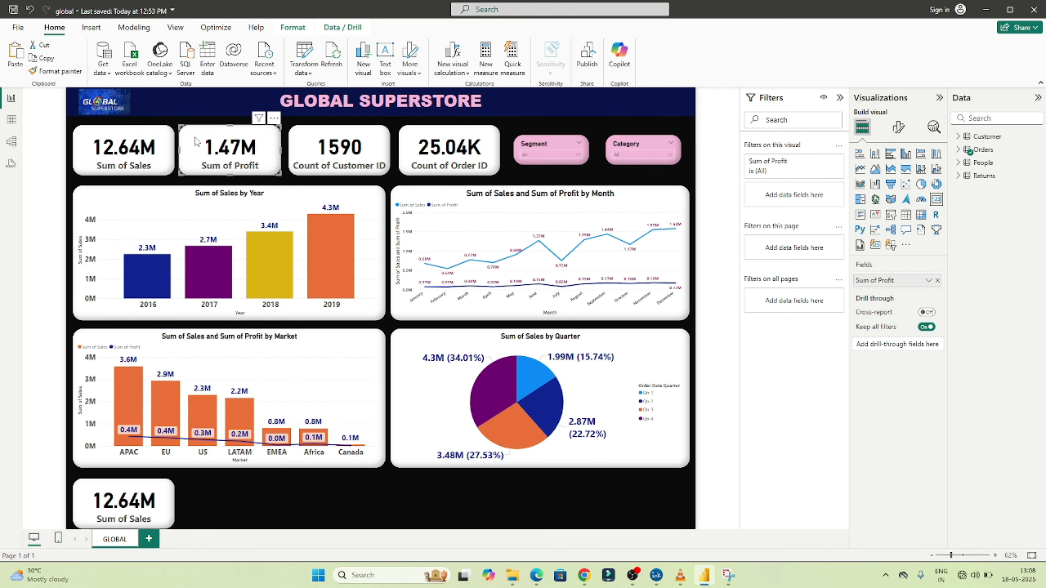
pyautogui.click(124, 504)
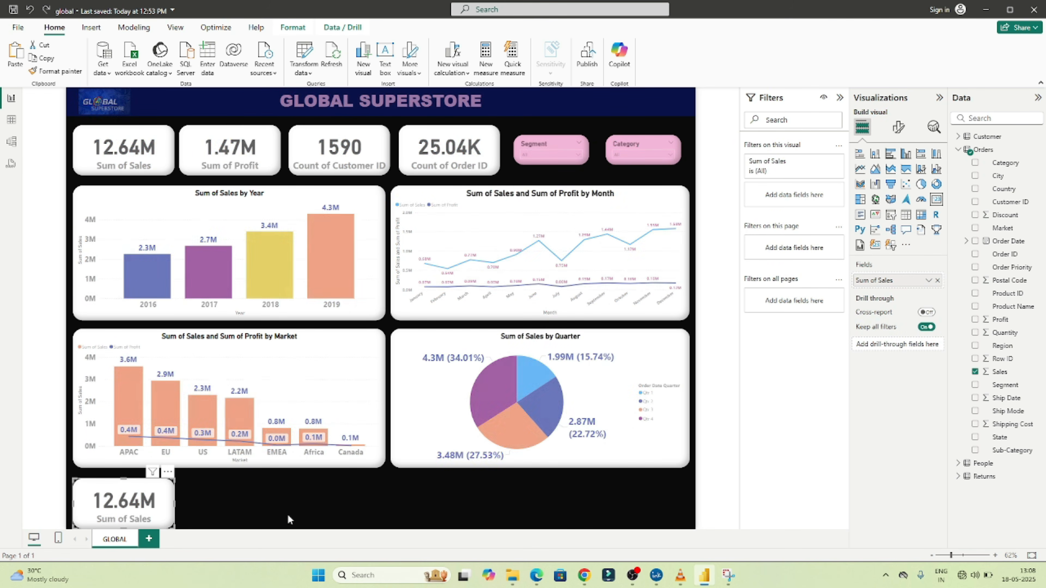
pyautogui.click(265, 144)
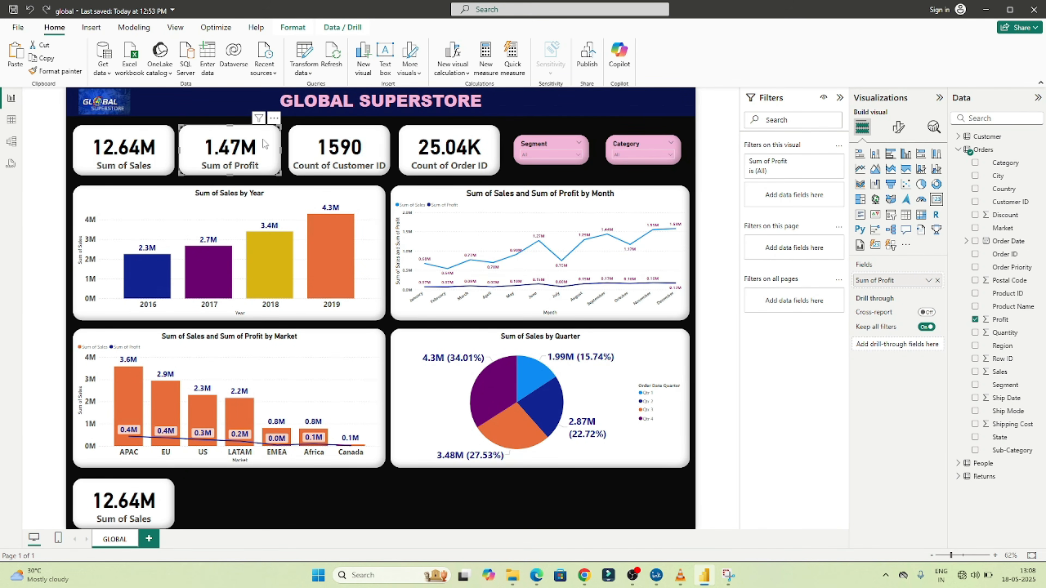
pyautogui.moveTo(265, 144); pyautogui.dragTo(248, 531)
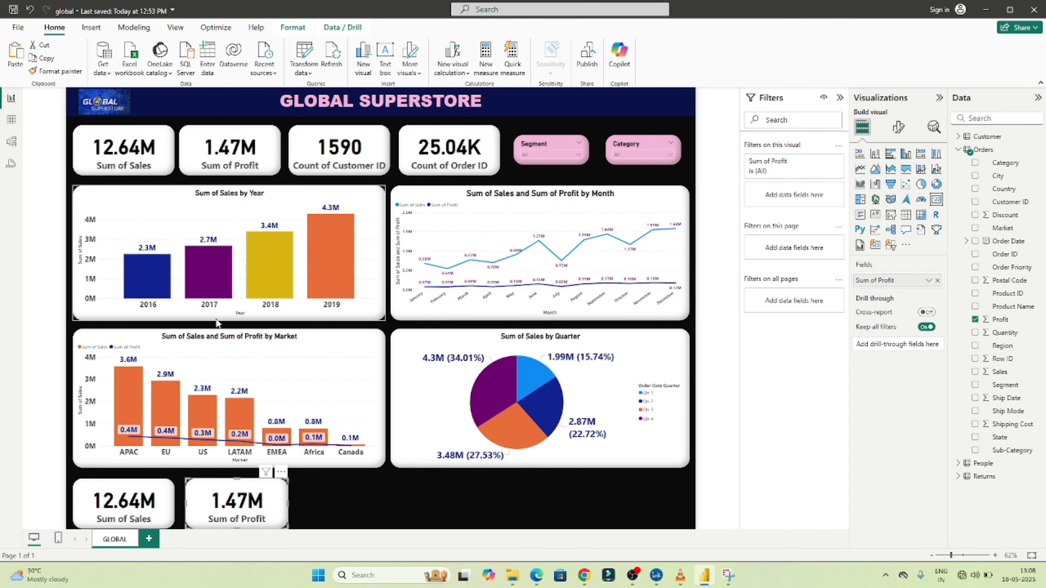
# Step: Turn on Edit interactions with the copied Sum of Profit card selected
pyautogui.click(292, 28)
pyautogui.click(36, 67)
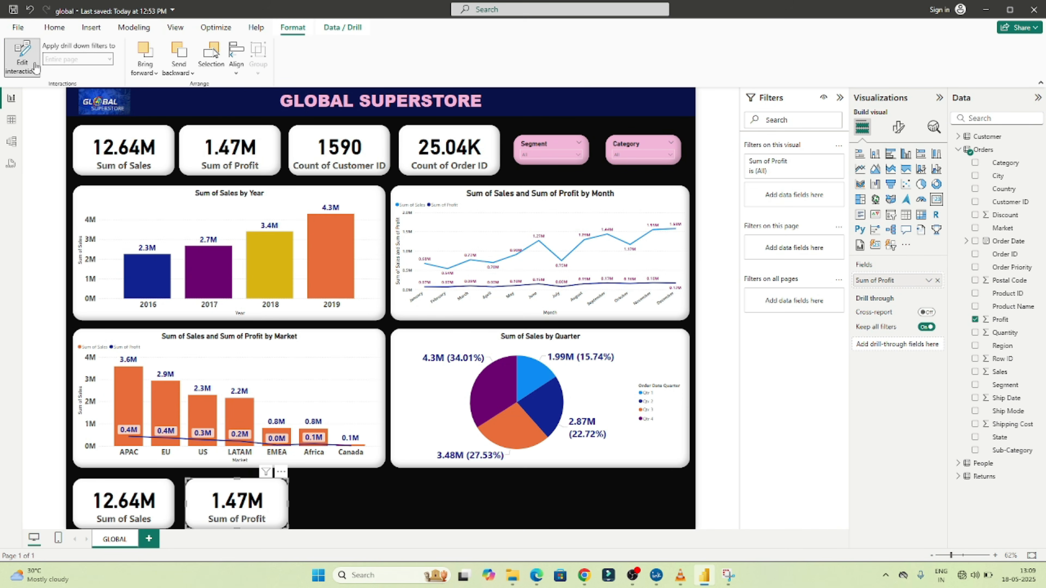
pyautogui.click(36, 67)
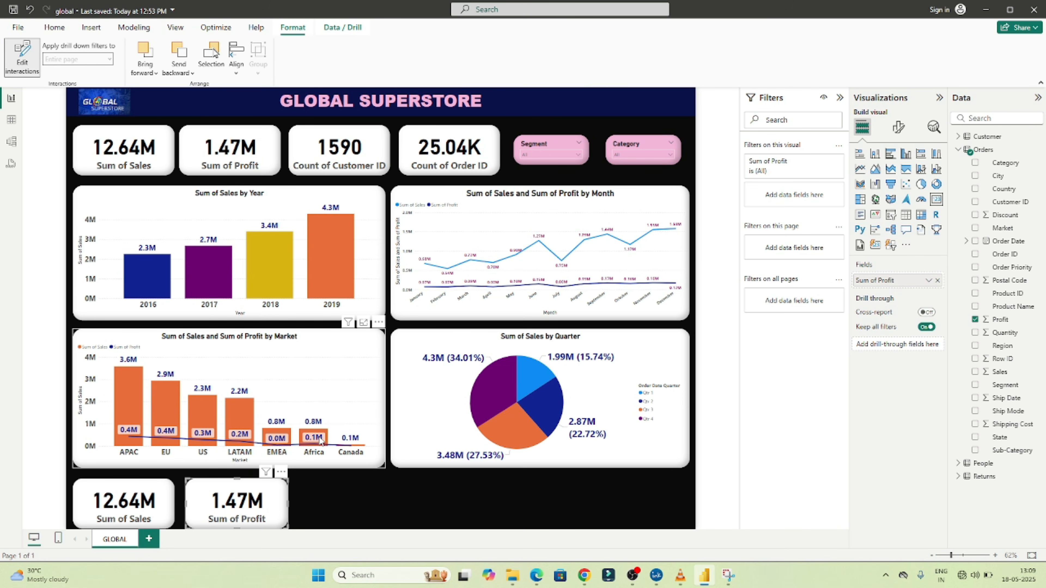
# Step: Set the year, month, market and quarter charts' interactions with the lower Sum of Profit card to None
pyautogui.click(197, 206)
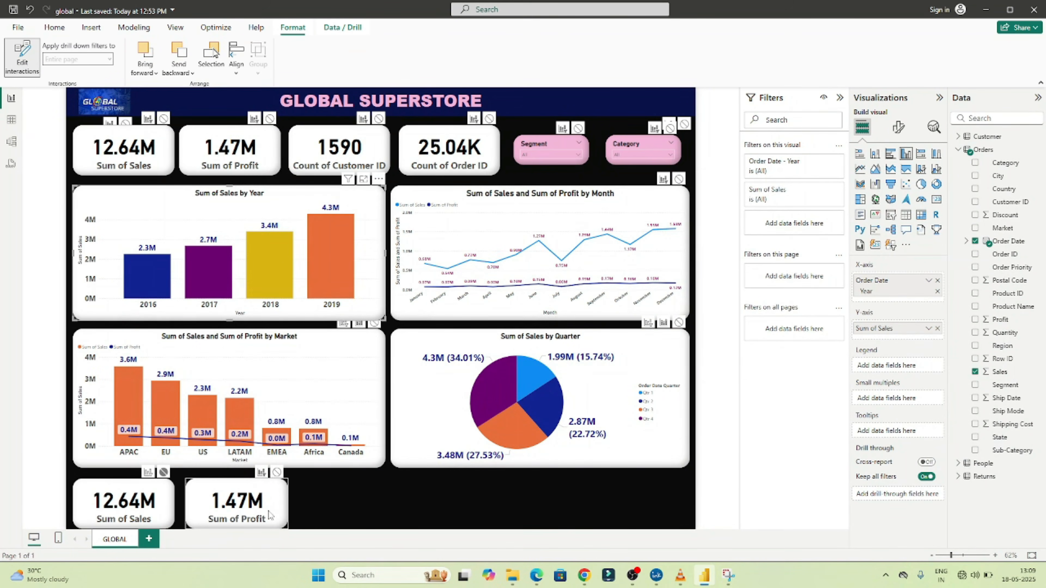
pyautogui.click(276, 473)
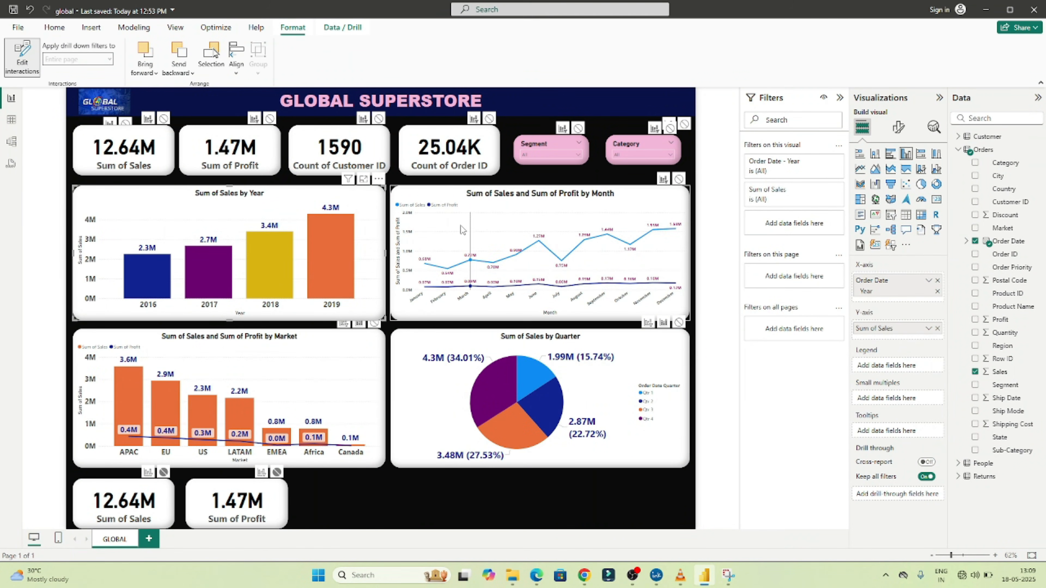
pyautogui.click(484, 212)
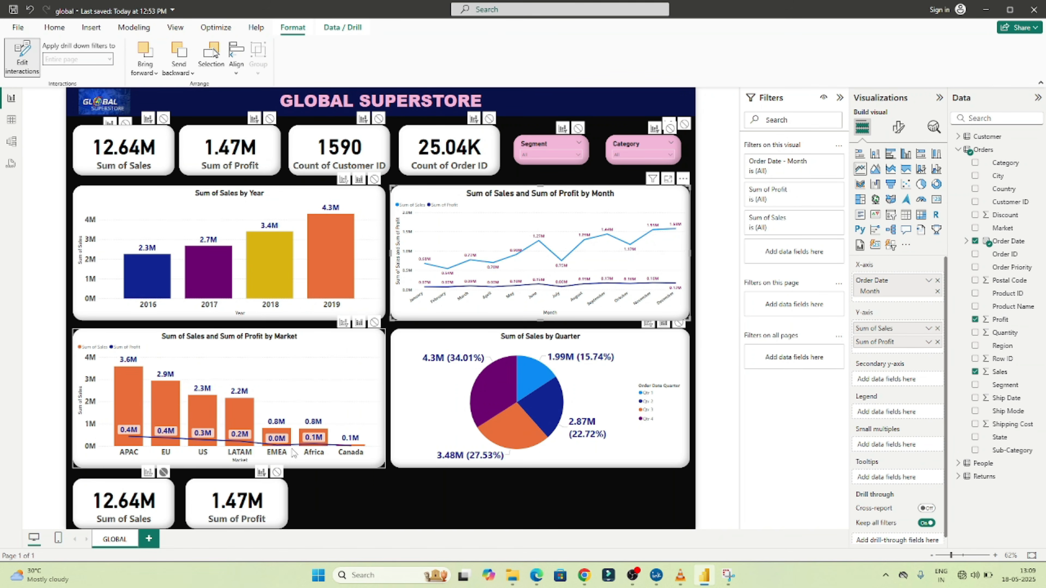
pyautogui.click(324, 373)
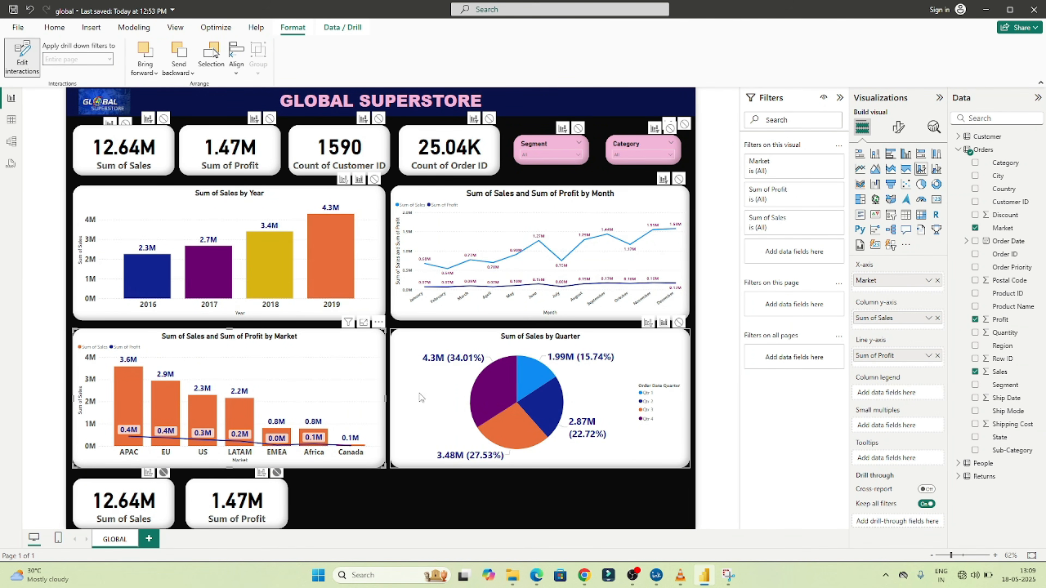
pyautogui.click(450, 345)
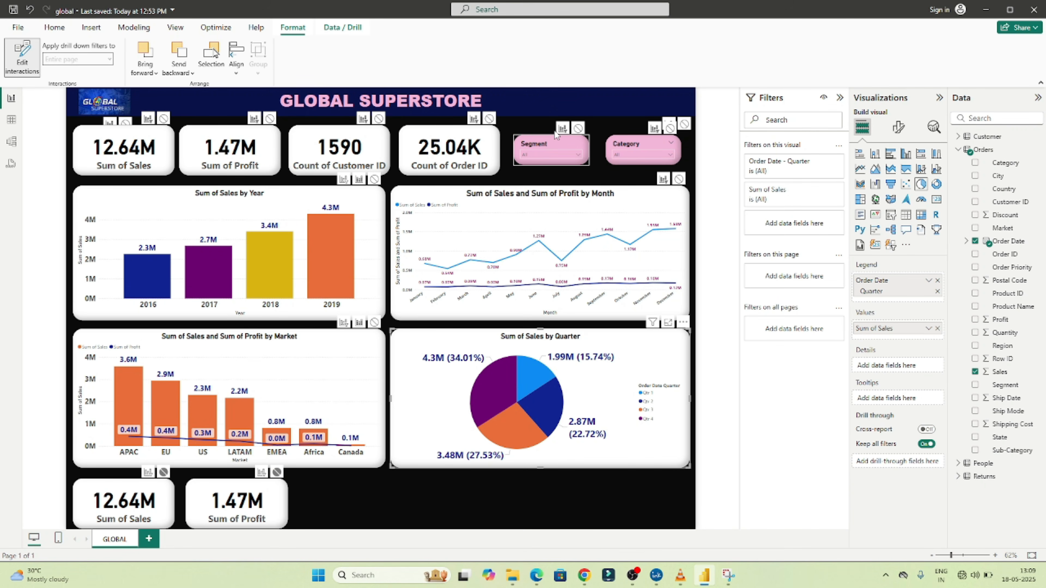
# Step: Set the Segment and Category slicers' interactions with the lower Sum of Profit card to None
pyautogui.click(550, 152)
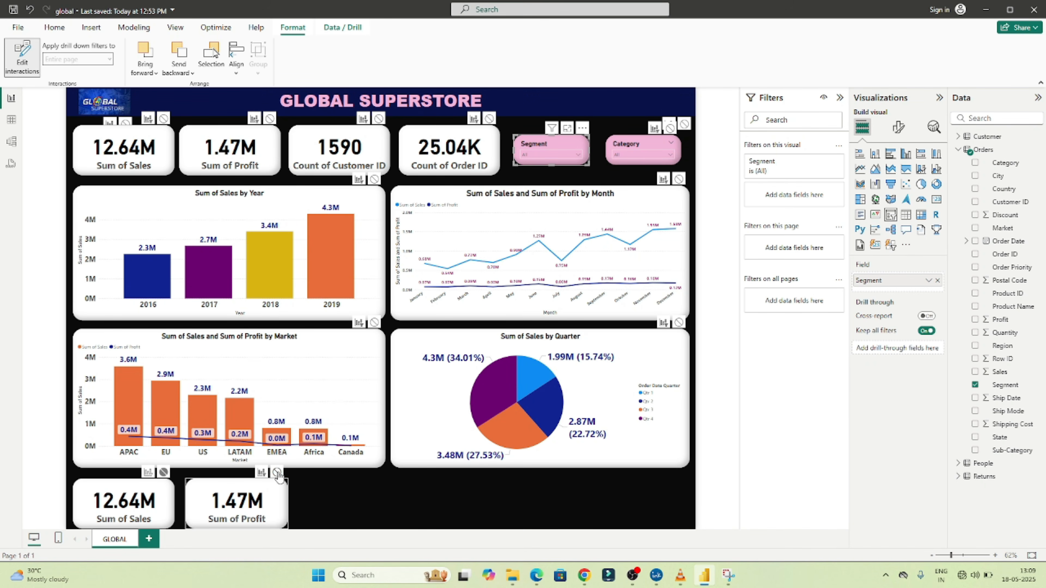
pyautogui.click(639, 141)
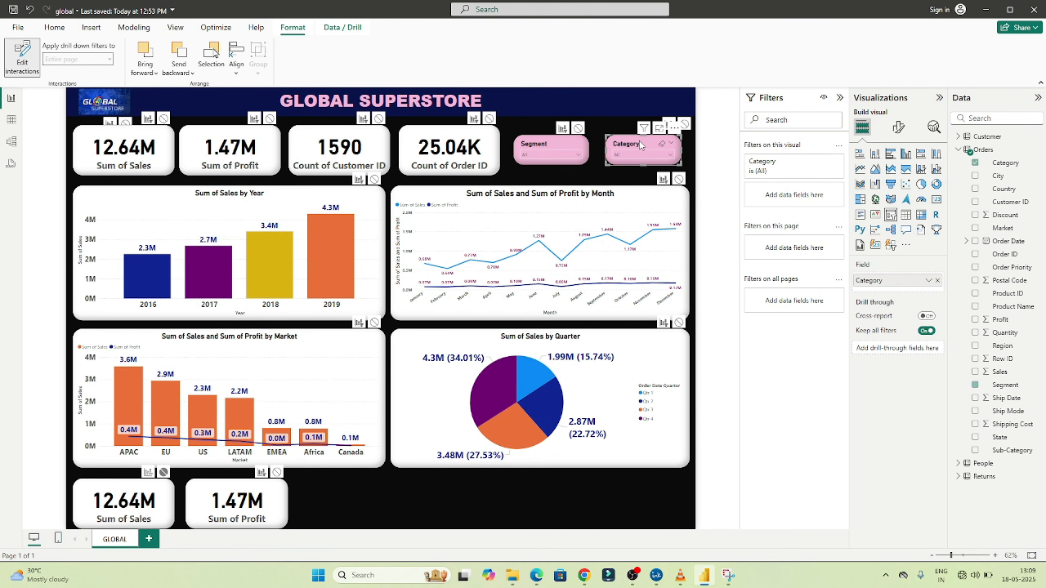
pyautogui.click(277, 473)
# Step: Test the lower Sum of Sales and Sum of Profit cards with the 2017 and 2018 bars
pyautogui.click(222, 270)
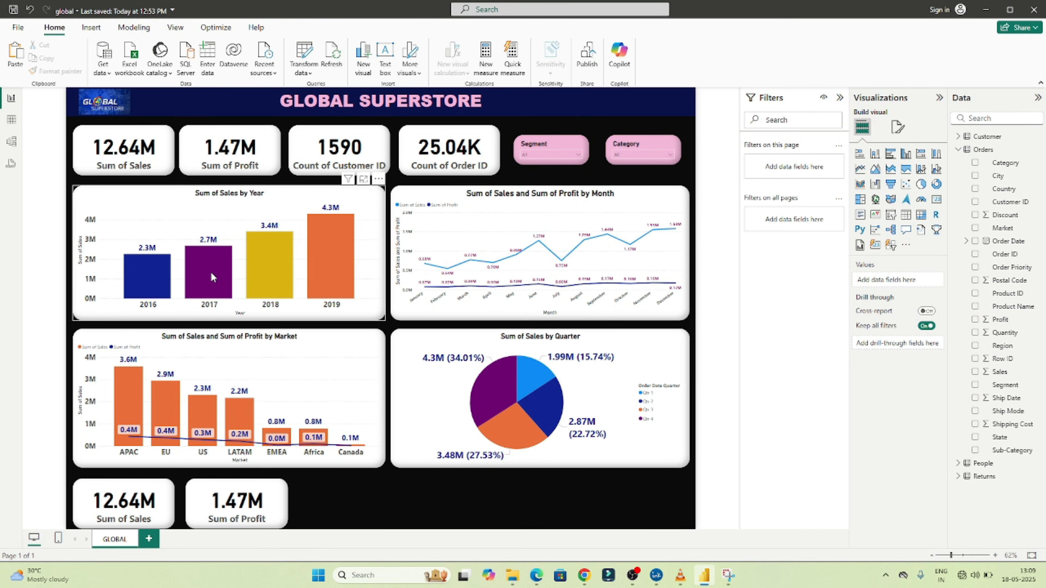
pyautogui.click(212, 273)
pyautogui.click(256, 273)
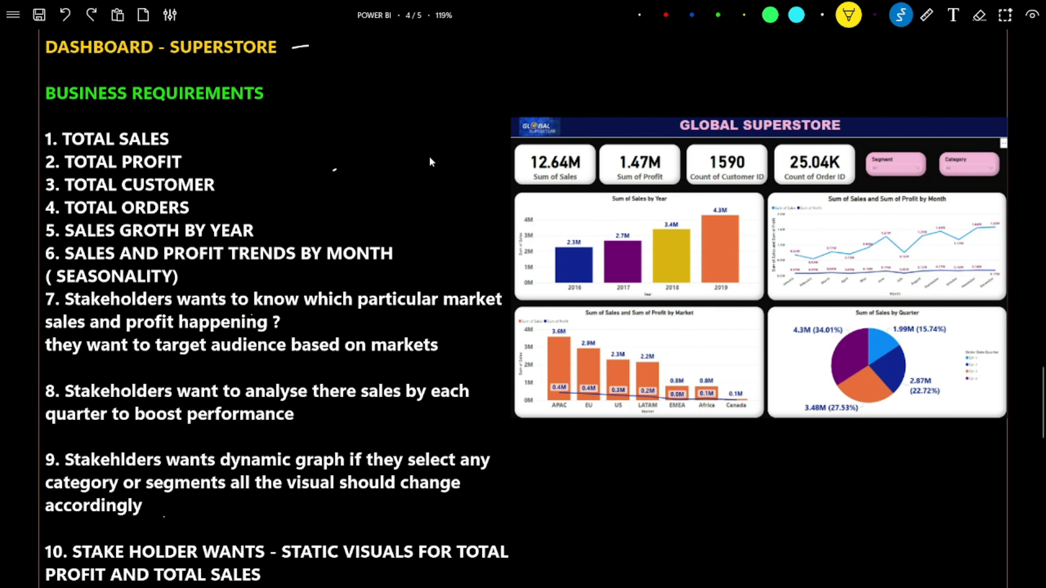
# Step: Switch to the whiteboard notes and mark the HOW TO CREATE KPI heading with a yellow arrow above and a line beside it
pyautogui.moveTo(429, 157); pyautogui.dragTo(482, 174)
pyautogui.scroll(-5, 466, 180)
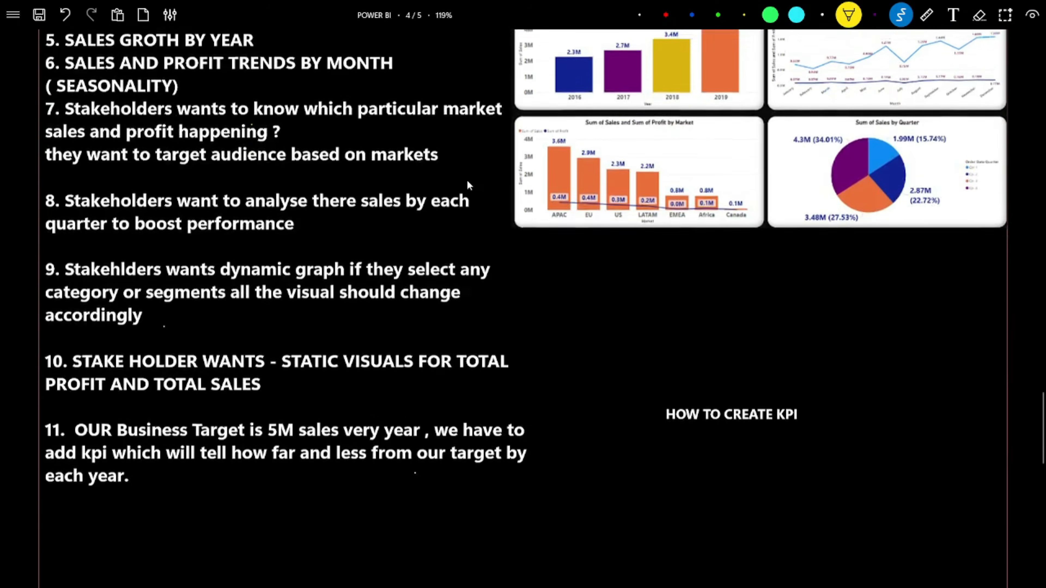
pyautogui.scroll(-1, 467, 184)
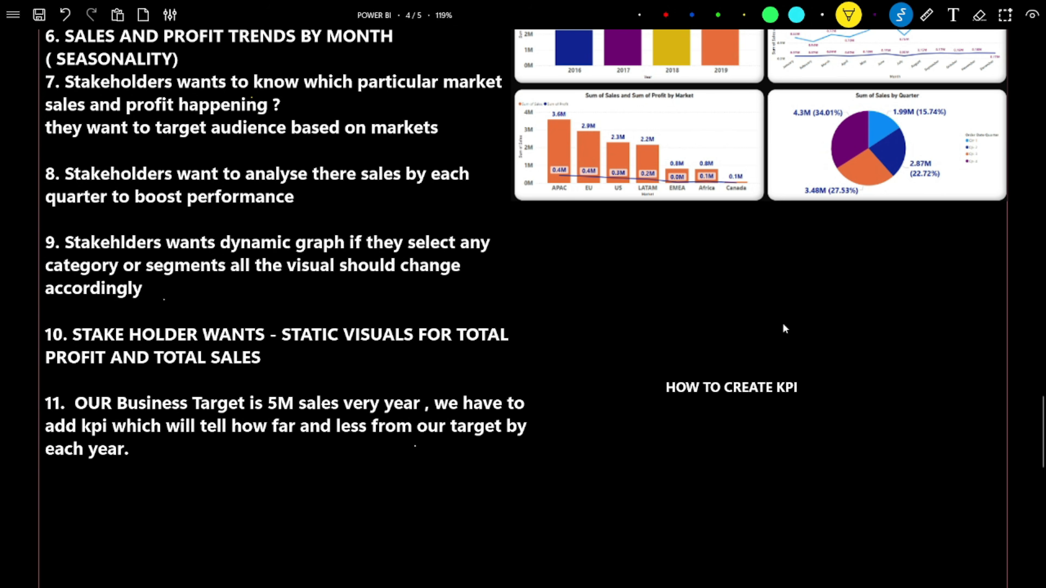
pyautogui.moveTo(782, 325); pyautogui.dragTo(786, 362)
pyautogui.moveTo(813, 388); pyautogui.dragTo(845, 388)
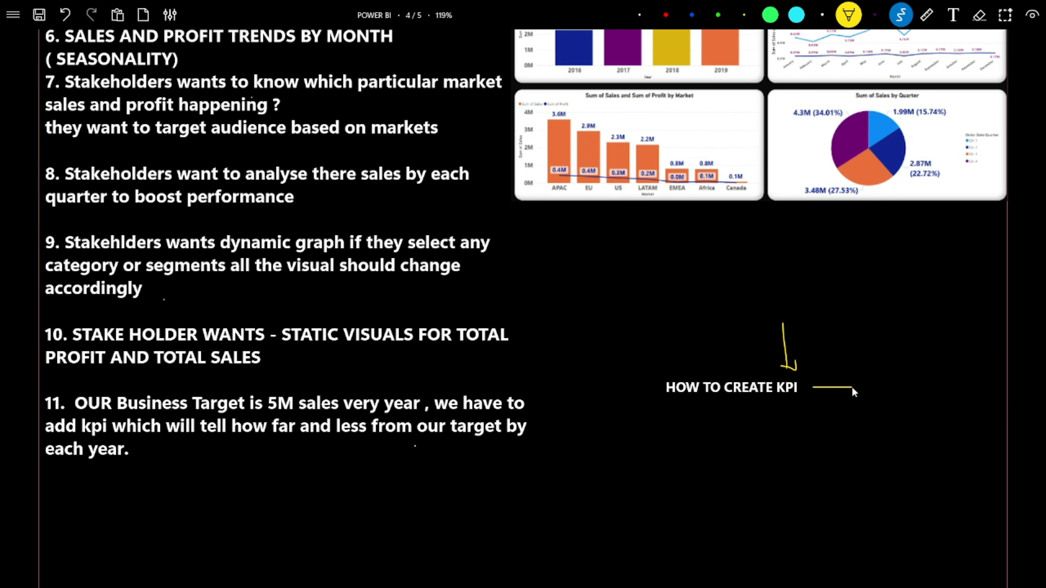